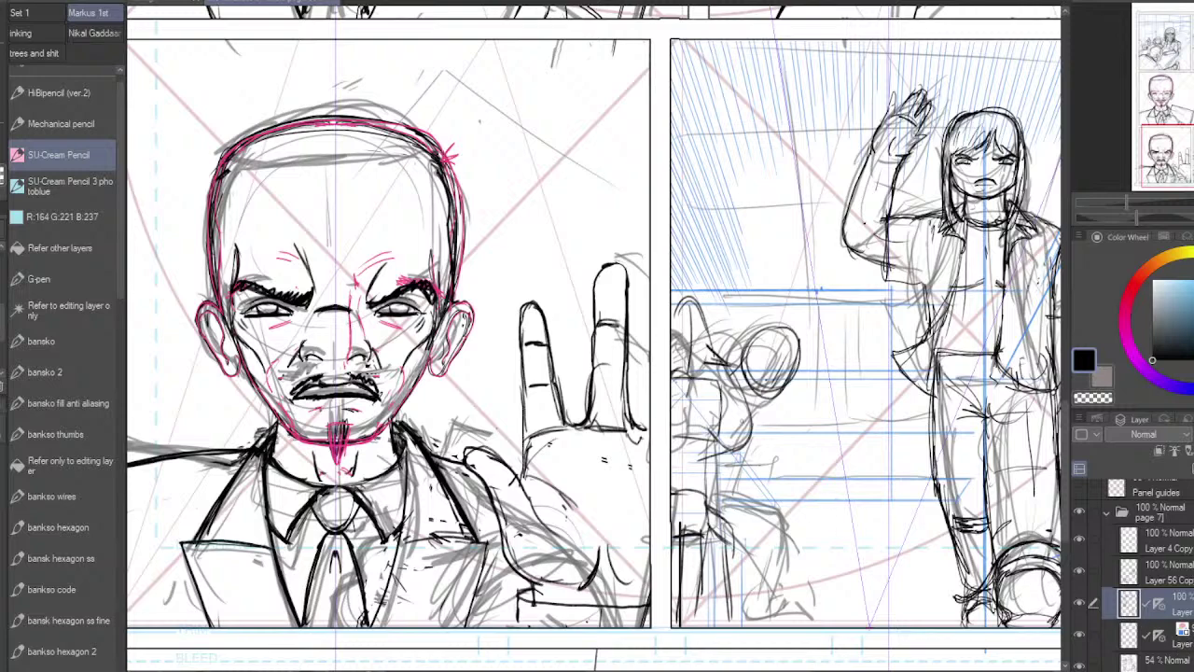
key(ctrl+t)
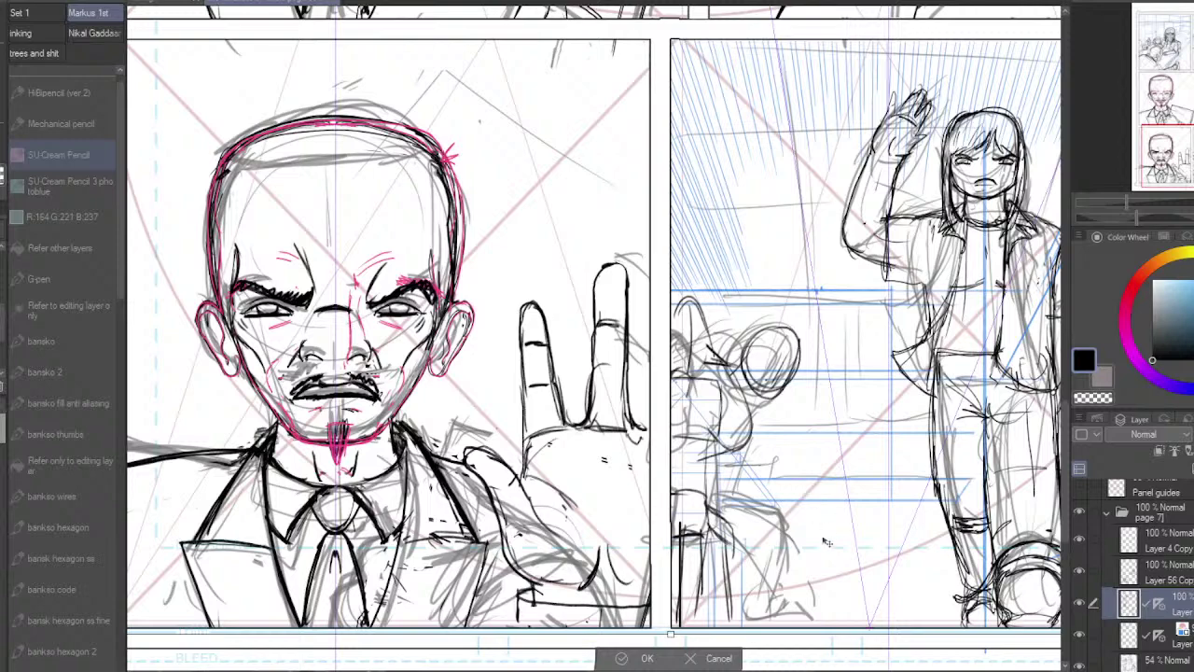
click(647, 659)
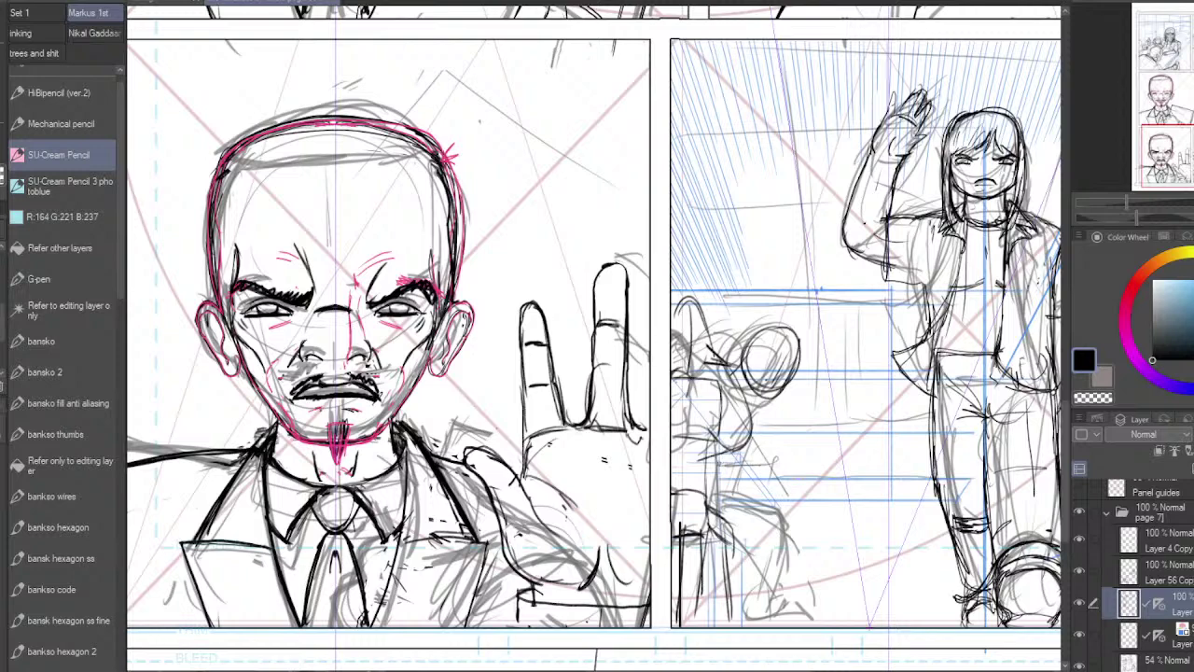
Step: Sketch the seated figure's thigh, bent lower leg and foot in black pencil over the rough in the right-hand panel
mouse_move(738, 466)
mouse_down()
mouse_move(699, 465)
mouse_move(765, 505)
mouse_move(768, 523)
mouse_move(696, 521)
mouse_up()
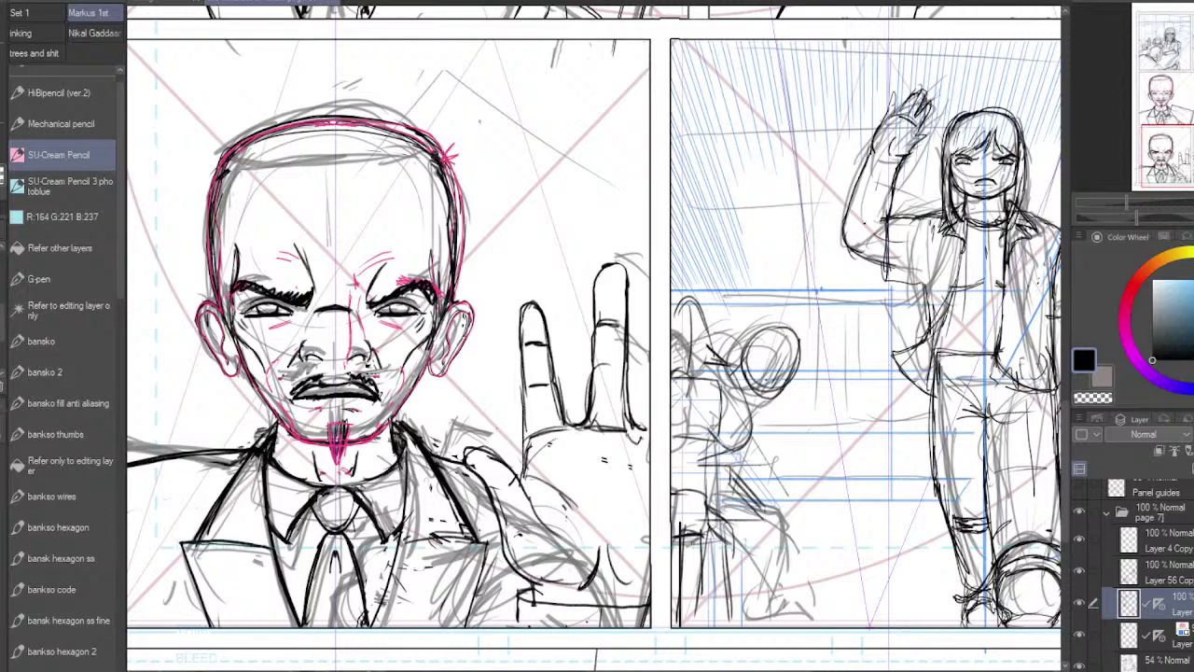
drag(733, 481, 684, 486)
mouse_move(689, 466)
mouse_down()
mouse_move(744, 472)
mouse_move(767, 506)
mouse_move(745, 543)
mouse_move(789, 514)
mouse_up()
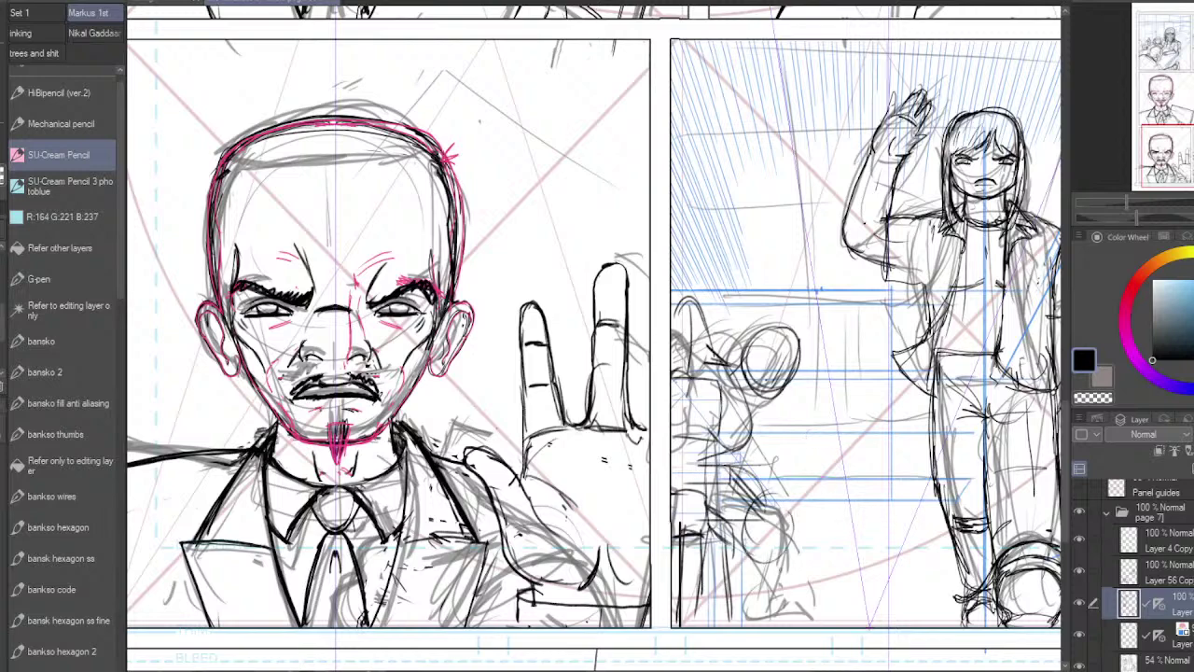
mouse_move(741, 618)
mouse_down()
mouse_move(797, 605)
mouse_move(789, 618)
mouse_up()
drag(790, 515, 782, 594)
mouse_move(745, 504)
mouse_down()
mouse_move(789, 495)
mouse_move(780, 608)
mouse_move(742, 608)
mouse_up()
mouse_move(708, 478)
mouse_down()
mouse_move(771, 504)
mouse_move(730, 476)
mouse_move(788, 513)
mouse_move(743, 547)
mouse_move(733, 606)
mouse_move(801, 618)
mouse_up()
drag(797, 616, 805, 629)
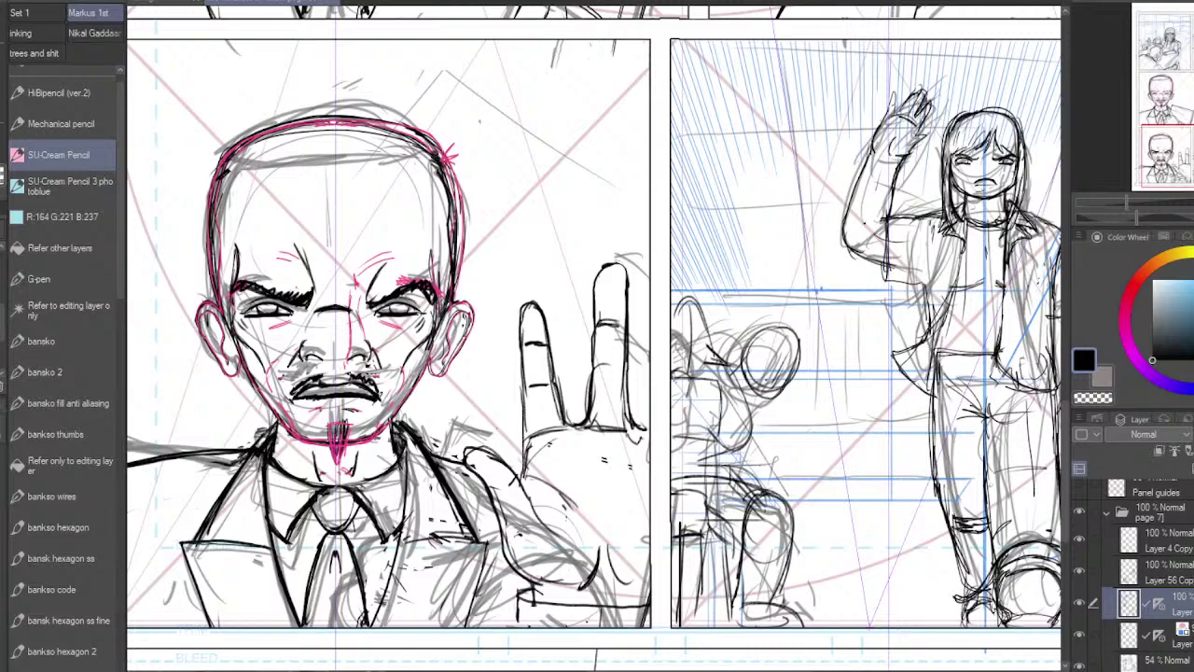
Step: Sketch the seated figure's torso details and the sloping line of its upper body along the panel border
drag(673, 368, 689, 364)
mouse_move(689, 369)
mouse_down()
mouse_move(687, 411)
mouse_move(674, 417)
mouse_up()
mouse_move(672, 279)
mouse_down()
mouse_move(688, 288)
mouse_move(691, 370)
mouse_move(705, 336)
mouse_move(719, 362)
mouse_up()
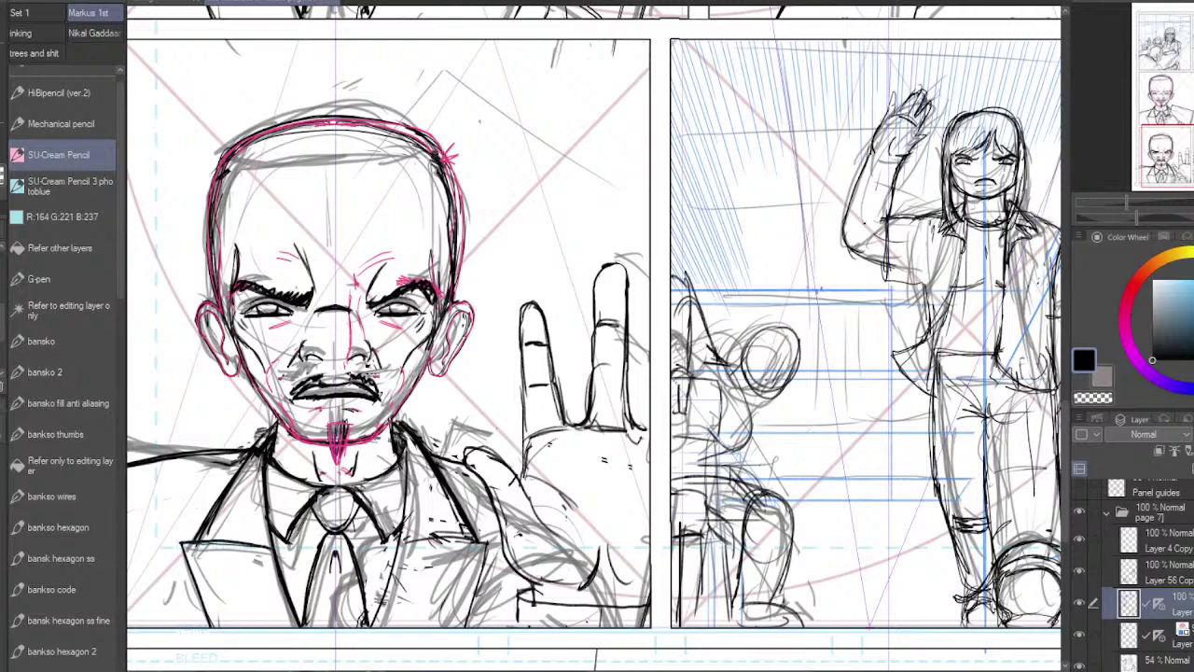
mouse_move(688, 277)
mouse_down()
mouse_move(690, 376)
mouse_move(694, 291)
mouse_up()
mouse_move(672, 265)
mouse_down()
mouse_move(694, 287)
mouse_move(692, 364)
mouse_up()
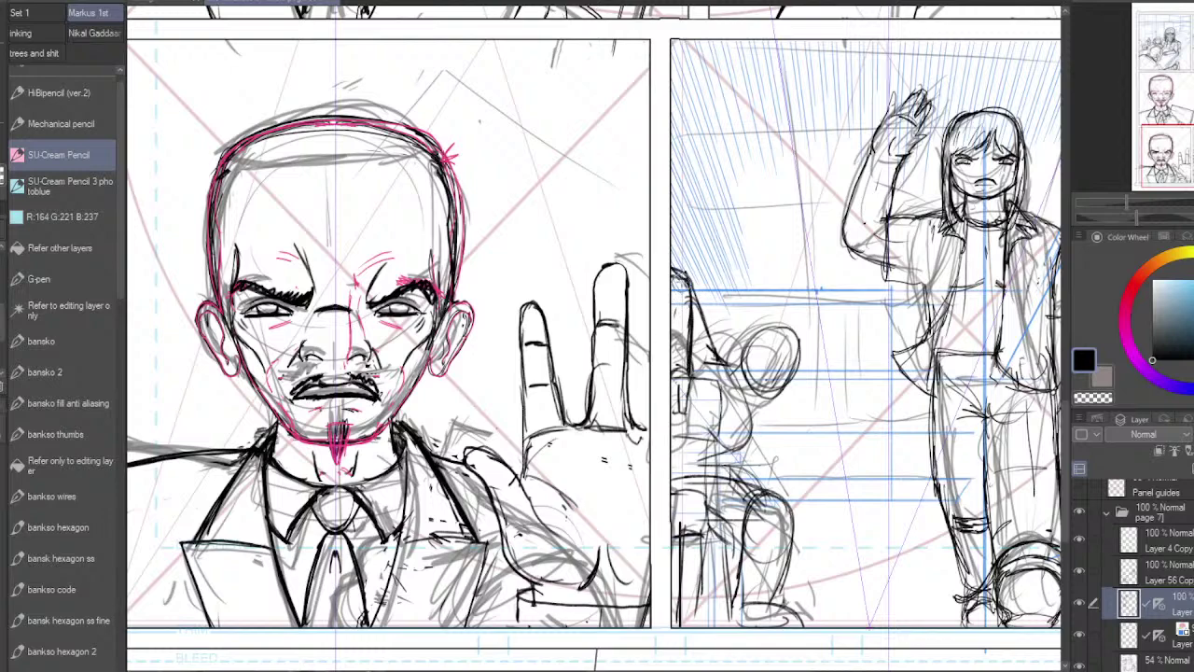
Step: Draw the seated figure's neck and strengthen the oval outline of its forward-leaning head
drag(730, 359, 744, 367)
mouse_move(719, 350)
mouse_down()
mouse_move(761, 408)
mouse_move(732, 413)
mouse_up()
mouse_move(722, 373)
mouse_down()
mouse_move(733, 416)
mouse_move(743, 417)
mouse_move(740, 365)
mouse_move(725, 374)
mouse_move(746, 446)
mouse_up()
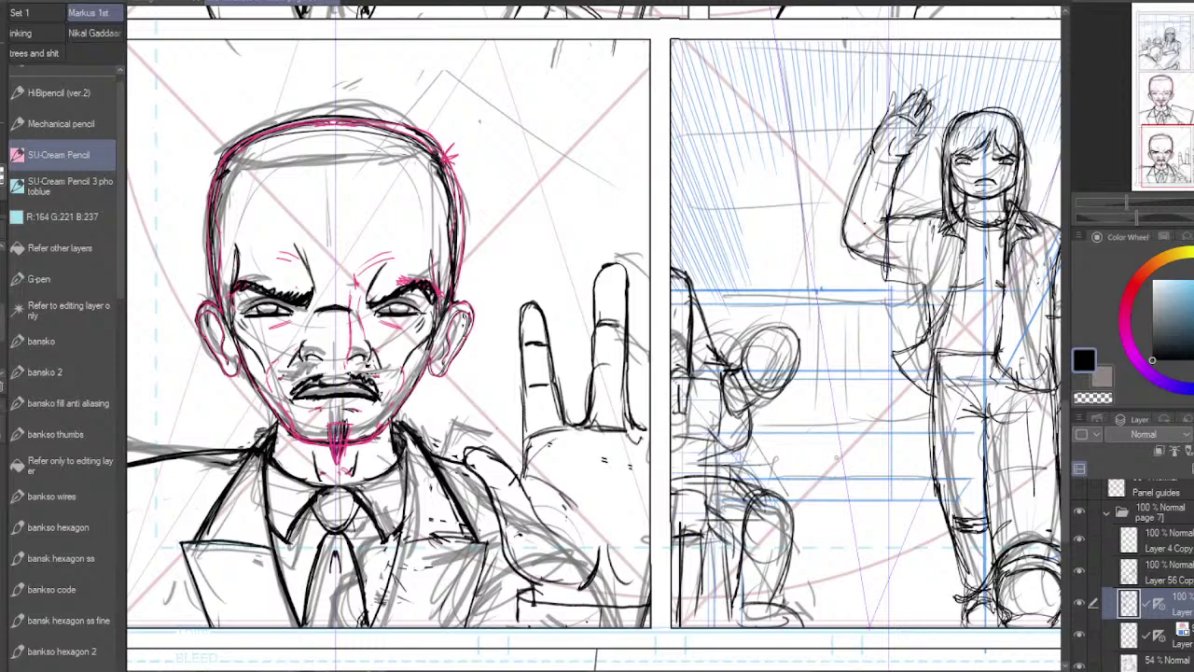
mouse_move(782, 345)
mouse_down()
mouse_move(768, 398)
mouse_move(756, 345)
mouse_move(741, 353)
mouse_move(786, 323)
mouse_move(804, 366)
mouse_up()
mouse_move(804, 355)
mouse_down()
mouse_move(778, 401)
mouse_move(756, 402)
mouse_up()
mouse_move(752, 333)
mouse_down()
mouse_move(749, 375)
mouse_move(769, 397)
mouse_up()
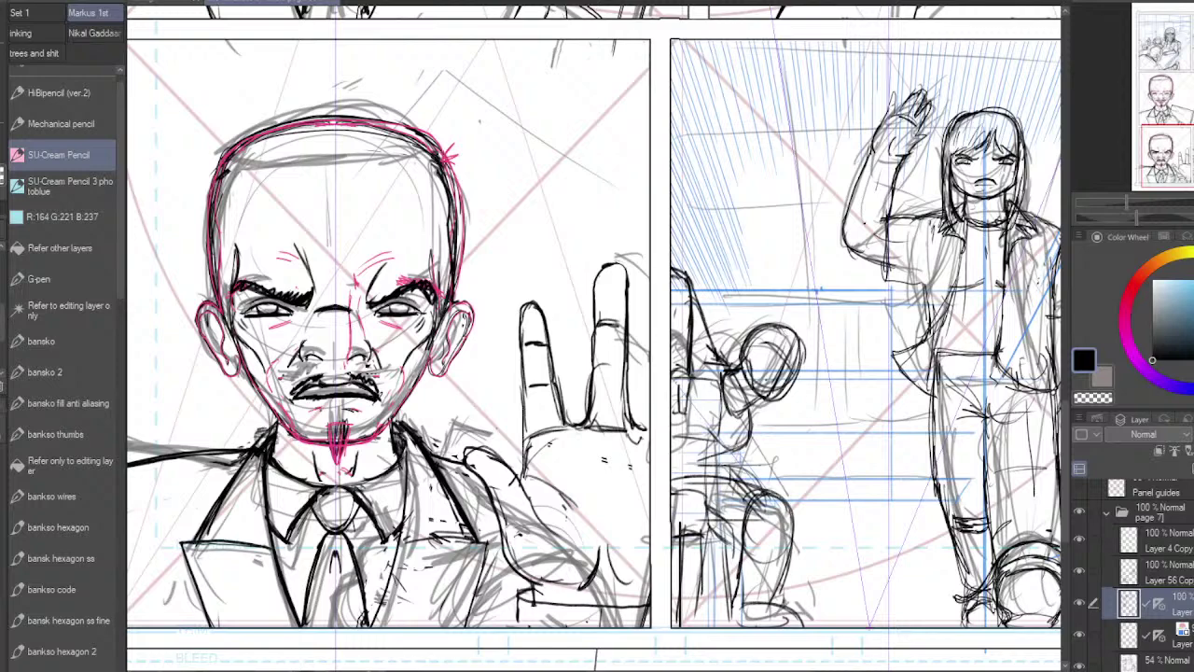
Step: Redraw the seated figure's knee and lower leg with firmer contours and outline its shoe on the floor
mouse_move(747, 436)
mouse_down()
mouse_move(713, 451)
mouse_move(724, 463)
mouse_move(754, 459)
mouse_move(793, 514)
mouse_move(773, 576)
mouse_up()
drag(790, 532, 767, 610)
drag(792, 489, 793, 566)
drag(754, 476, 795, 506)
drag(792, 515, 775, 594)
drag(795, 517, 780, 533)
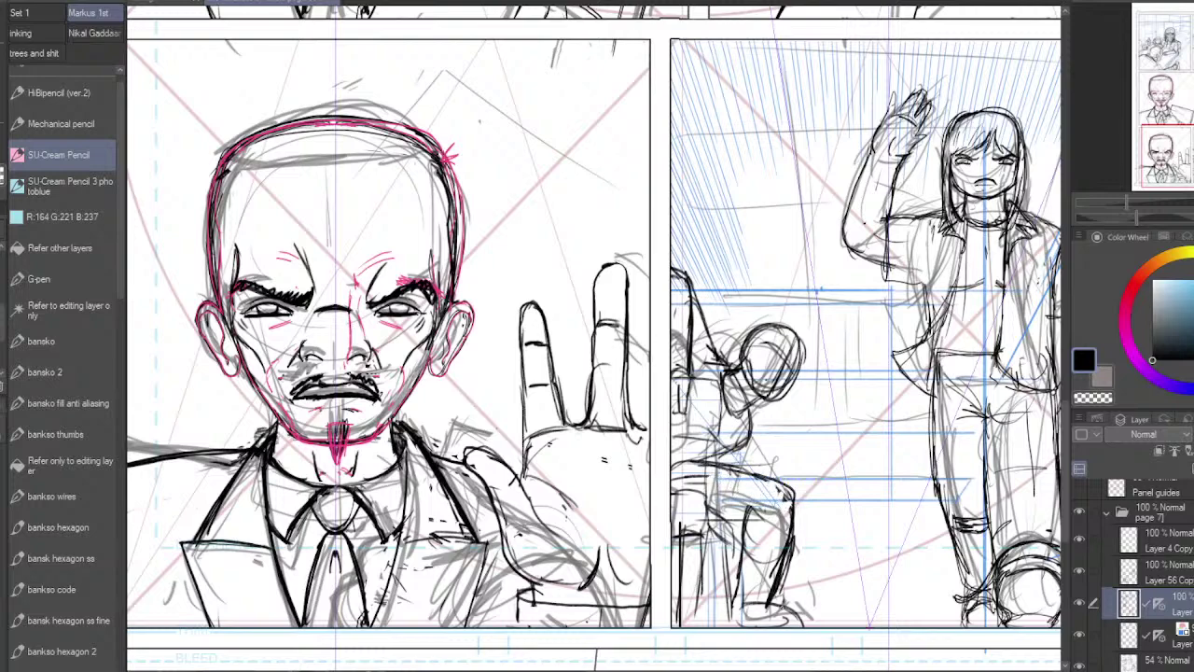
mouse_move(744, 607)
mouse_down()
mouse_move(734, 615)
mouse_move(774, 600)
mouse_up()
drag(773, 600, 810, 623)
Step: Shape the front contour of the seated figure's face and rough in the eye area inside the head oval
scroll(803, 629, up, 1)
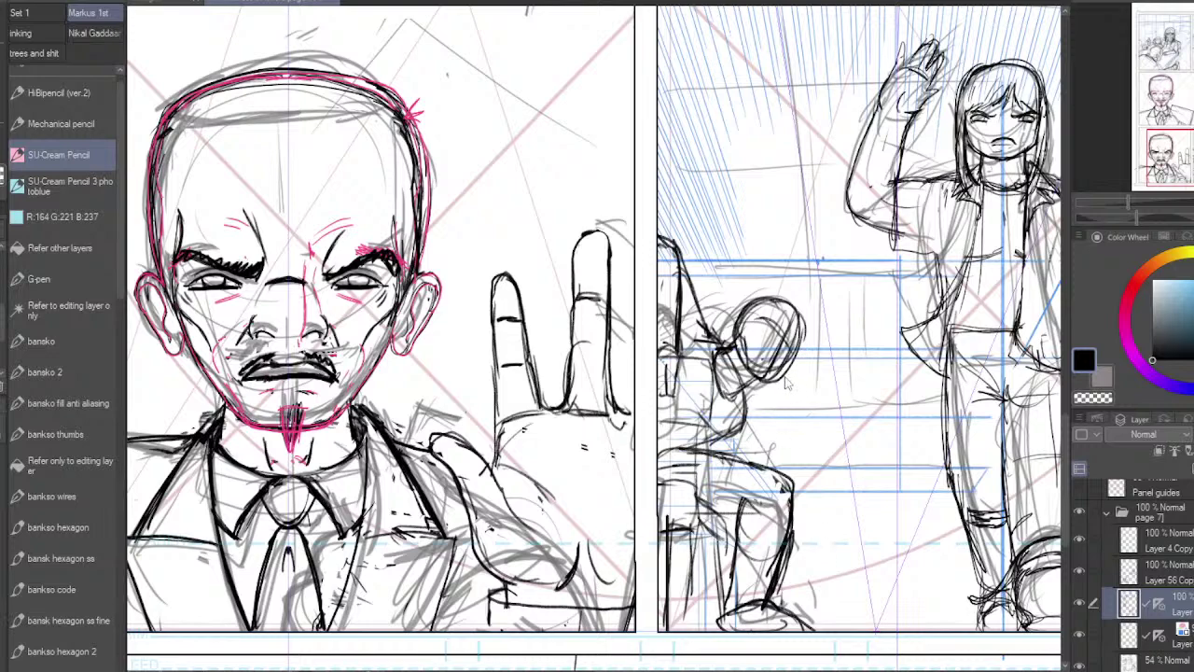
scroll(791, 338, up, 1)
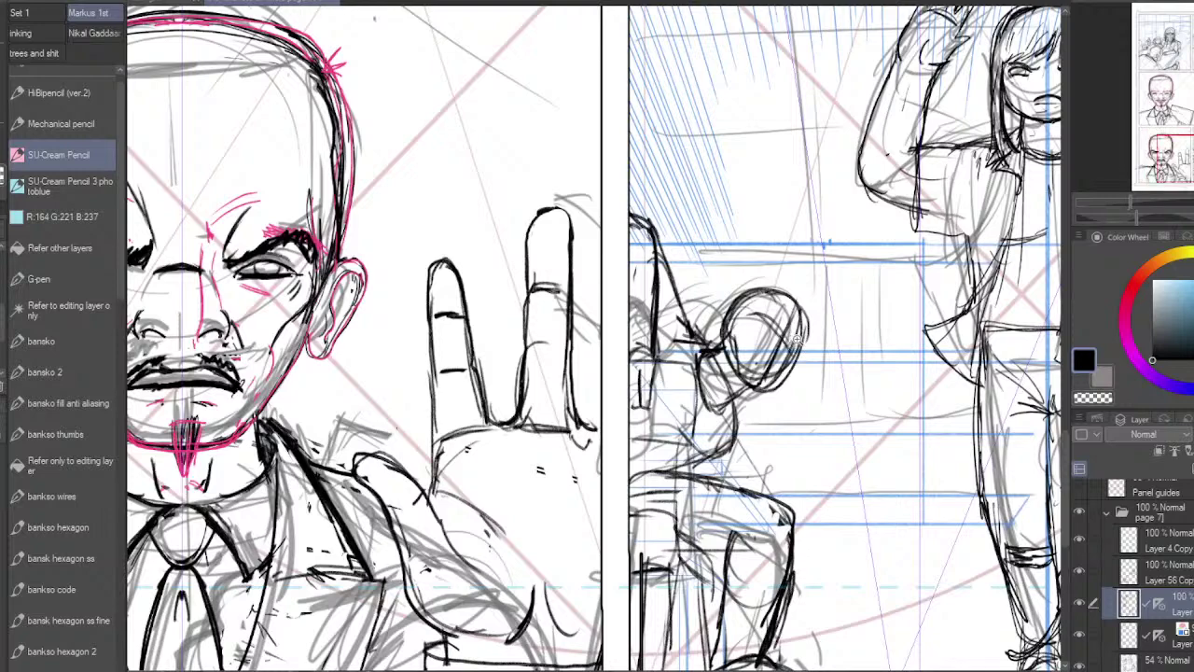
scroll(797, 339, up, 3)
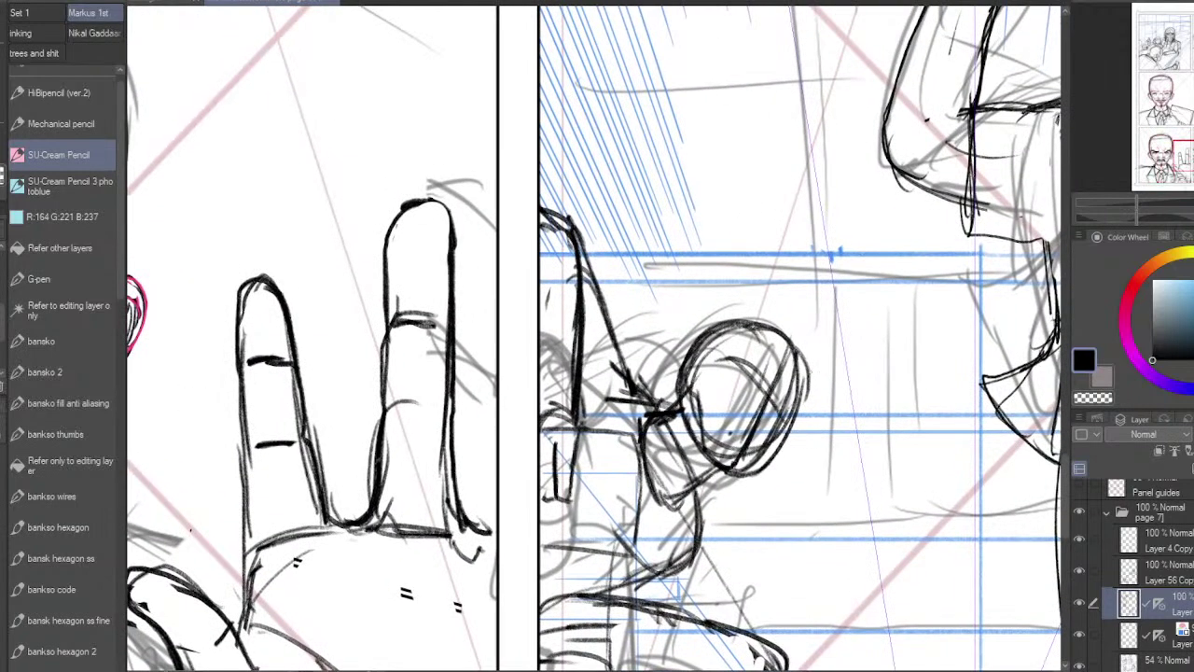
drag(806, 369, 800, 423)
mouse_move(752, 361)
mouse_down()
mouse_move(798, 421)
mouse_move(791, 452)
mouse_up()
drag(799, 405, 779, 444)
drag(755, 381, 780, 399)
drag(768, 388, 774, 396)
mouse_move(767, 384)
mouse_down()
mouse_move(780, 403)
mouse_move(776, 394)
mouse_up()
mouse_move(754, 377)
mouse_down()
mouse_move(780, 409)
mouse_move(762, 444)
mouse_move(737, 453)
mouse_move(760, 457)
mouse_move(738, 458)
mouse_up()
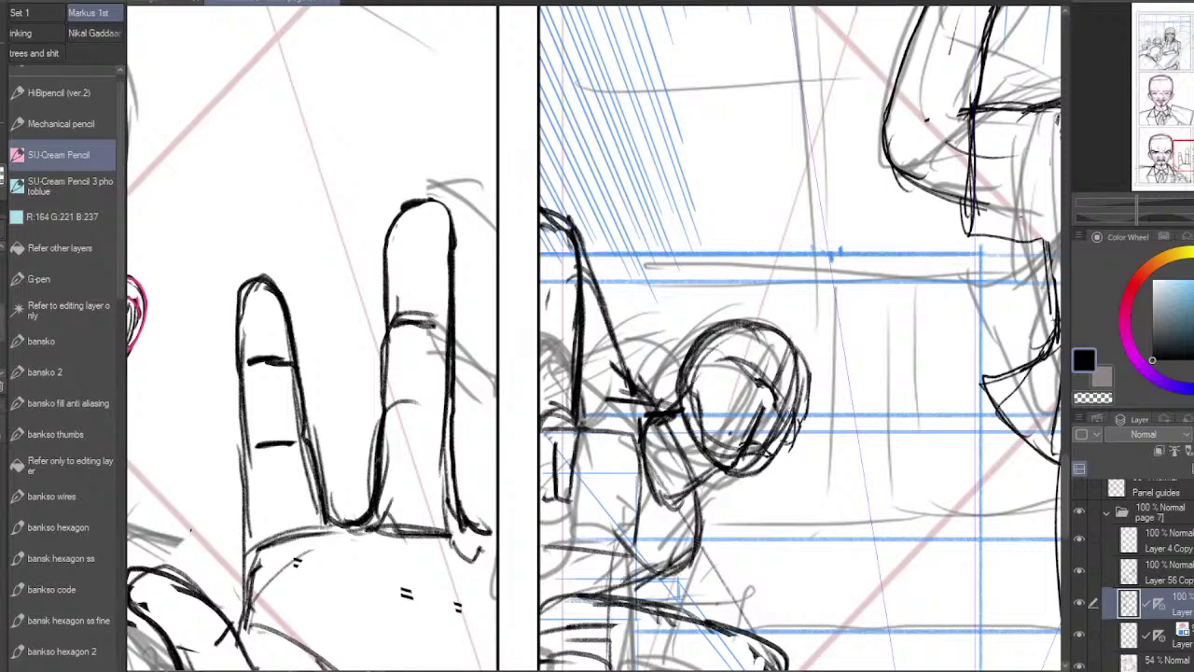
Step: Sketch the seated figure's eye, eyebrow and mouth, undoing one stray eye stroke
mouse_move(757, 381)
mouse_down()
mouse_move(762, 395)
mouse_move(773, 390)
mouse_move(767, 369)
mouse_move(788, 389)
mouse_up()
mouse_move(771, 370)
mouse_down()
mouse_move(789, 392)
mouse_move(780, 368)
mouse_up()
mouse_move(770, 371)
mouse_down()
mouse_move(798, 417)
mouse_move(772, 409)
mouse_move(752, 435)
mouse_move(782, 455)
mouse_move(742, 476)
mouse_move(721, 469)
mouse_up()
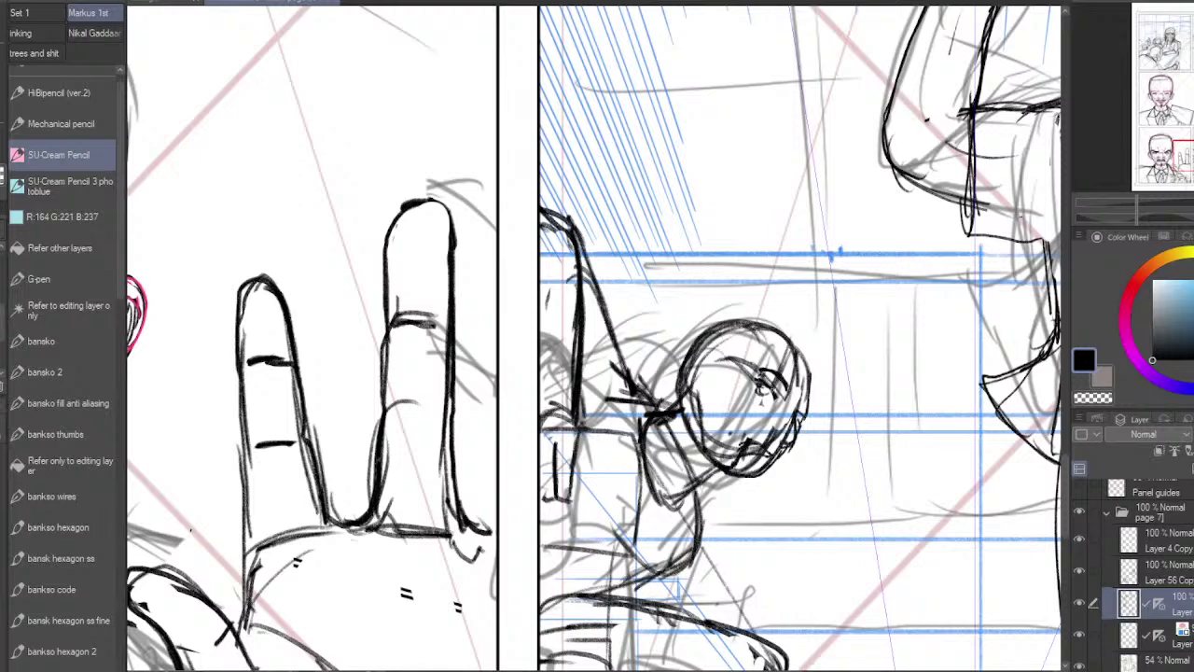
drag(765, 384, 775, 398)
key(ctrl+z)
drag(756, 382, 778, 381)
mouse_move(770, 383)
mouse_down()
mouse_move(789, 373)
mouse_move(791, 394)
mouse_move(791, 381)
mouse_up()
Step: Extend the seated figure's skull with a larger rounded outline and mark the ear
mouse_move(809, 414)
mouse_down()
mouse_move(804, 336)
mouse_move(816, 381)
mouse_move(760, 314)
mouse_move(774, 341)
mouse_move(803, 334)
mouse_move(776, 310)
mouse_up()
drag(780, 308, 698, 360)
drag(737, 314, 706, 337)
mouse_move(704, 338)
mouse_down()
mouse_move(689, 386)
mouse_move(705, 397)
mouse_move(707, 373)
mouse_up()
mouse_move(784, 344)
mouse_down()
mouse_move(748, 323)
mouse_move(707, 340)
mouse_move(689, 375)
mouse_up()
drag(758, 323, 791, 345)
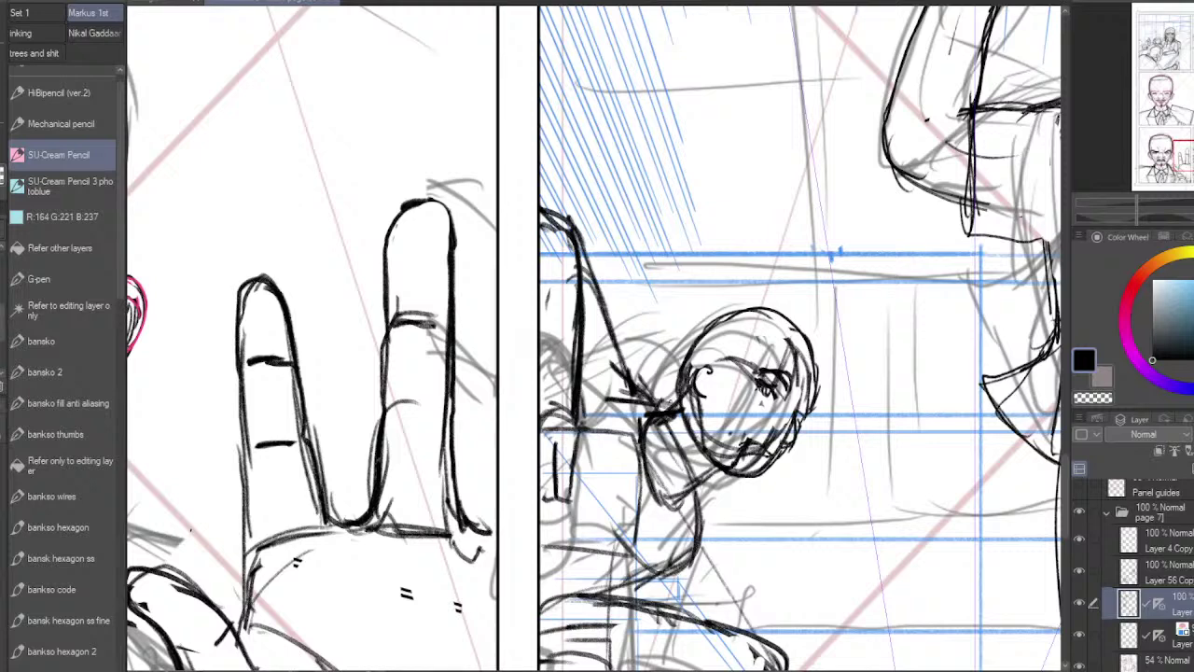
Step: Refine the seated figure's neck, sloping shoulder line and the garment details beside the panel border
drag(651, 426, 638, 491)
mouse_move(681, 399)
mouse_down()
mouse_move(645, 446)
mouse_move(648, 520)
mouse_up()
mouse_move(696, 465)
mouse_down()
mouse_move(691, 524)
mouse_move(627, 573)
mouse_up()
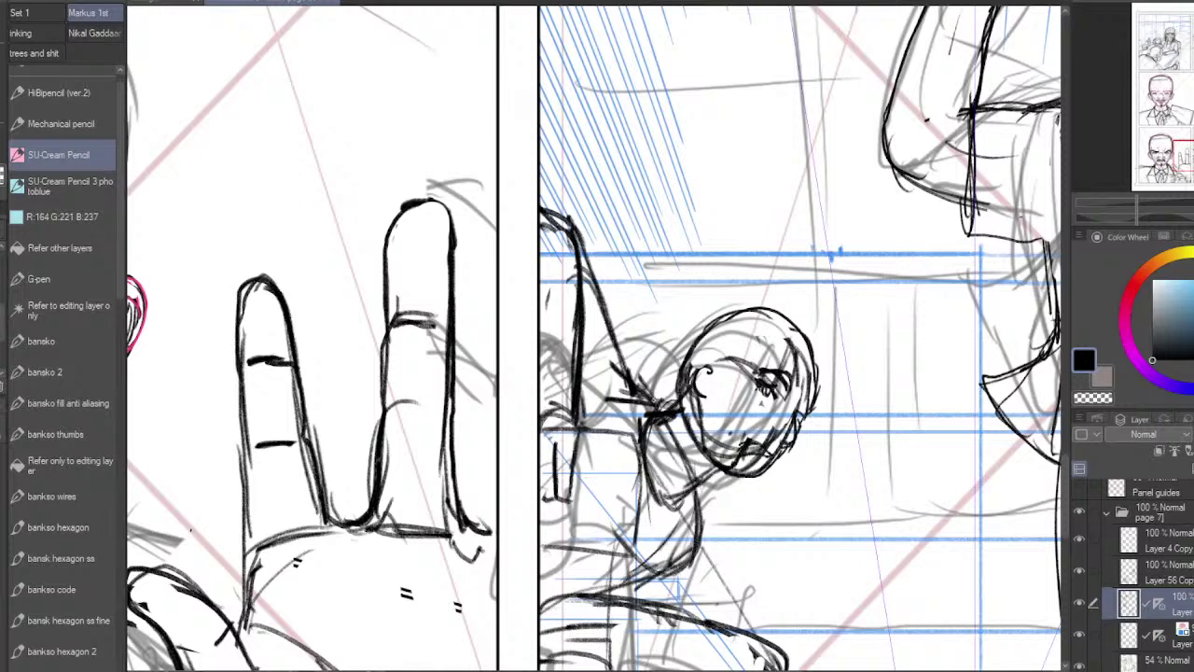
drag(659, 401, 582, 233)
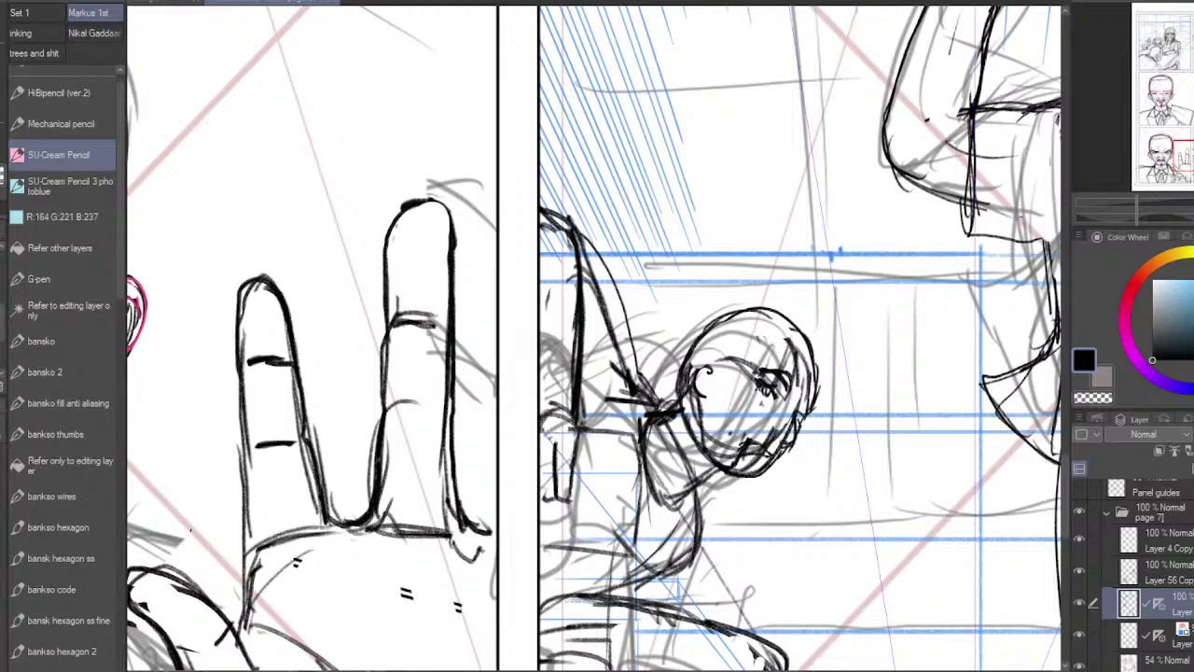
mouse_move(577, 428)
mouse_down()
mouse_move(576, 491)
mouse_move(564, 497)
mouse_up()
drag(555, 446, 551, 498)
drag(574, 417, 540, 416)
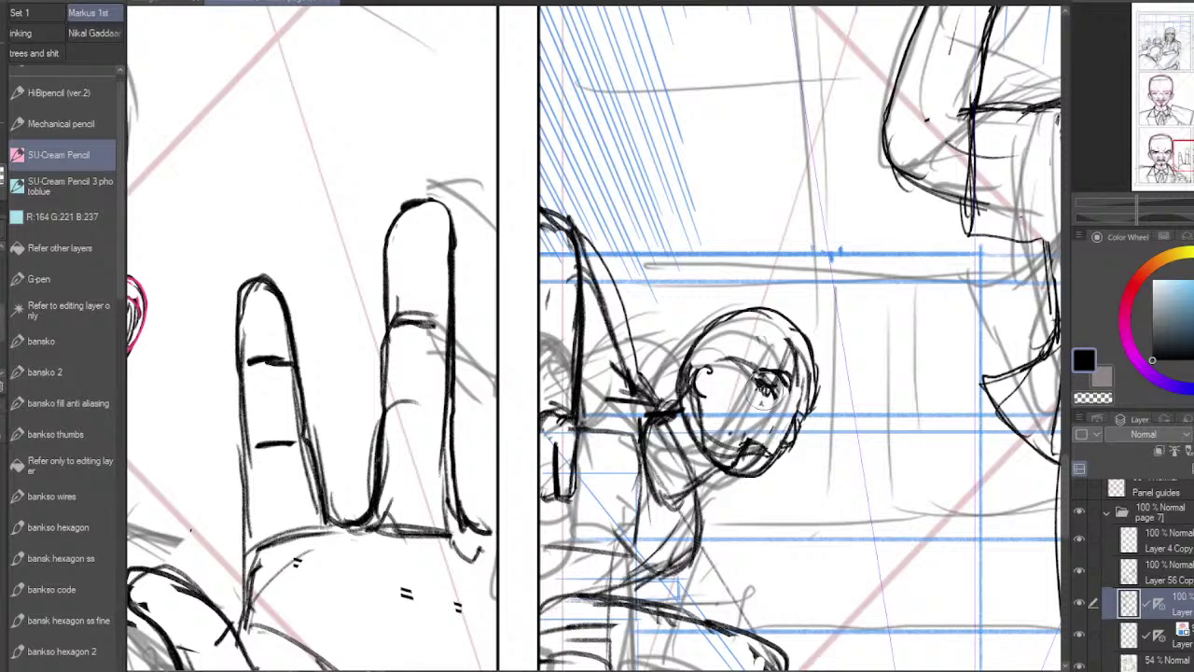
Step: Redraw the seated figure's open eye and brow and reshape the nose and mouth
mouse_move(759, 387)
mouse_down()
mouse_move(788, 338)
mouse_move(802, 364)
mouse_move(801, 418)
mouse_move(779, 392)
mouse_move(749, 397)
mouse_move(783, 394)
mouse_move(758, 385)
mouse_move(790, 374)
mouse_up()
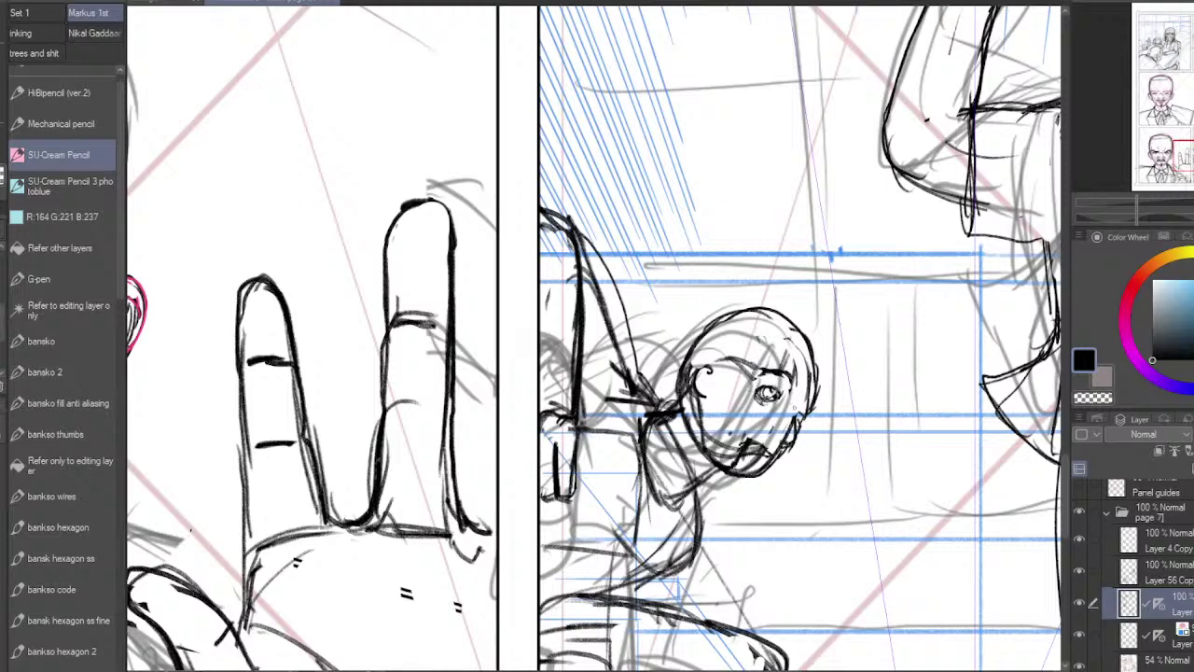
mouse_move(799, 425)
mouse_down()
mouse_move(766, 438)
mouse_move(771, 459)
mouse_move(754, 433)
mouse_move(789, 436)
mouse_up()
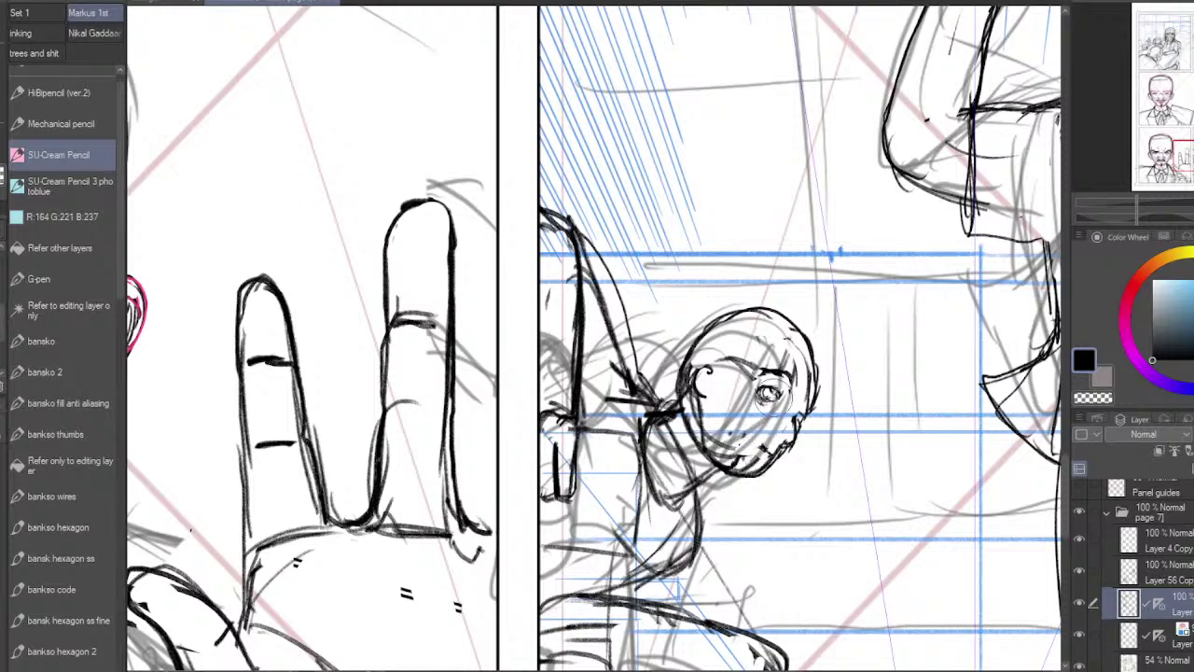
mouse_move(767, 396)
mouse_down()
mouse_move(784, 390)
mouse_move(772, 398)
mouse_up()
mouse_move(789, 444)
mouse_down()
mouse_move(782, 450)
mouse_move(790, 423)
mouse_move(783, 446)
mouse_move(776, 438)
mouse_up()
mouse_move(768, 424)
mouse_down()
mouse_move(780, 426)
mouse_move(780, 447)
mouse_move(745, 459)
mouse_move(709, 422)
mouse_up()
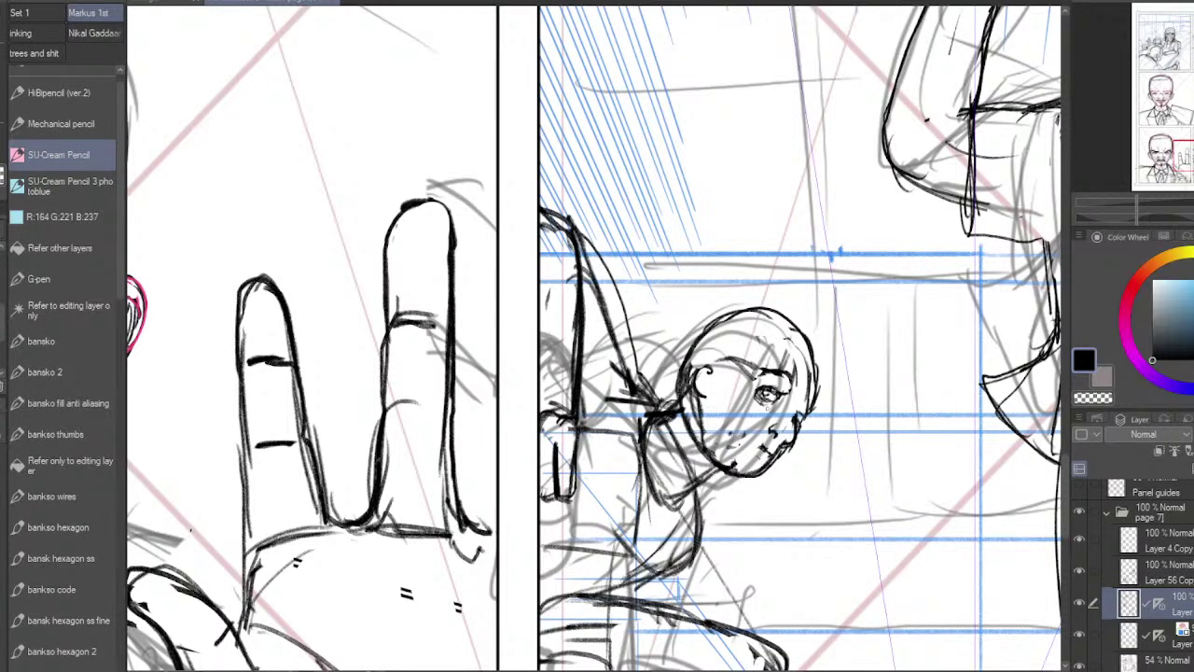
Step: Rework the seated figure's mouth, undoing rejected strokes, and define the jawline and collar
mouse_move(765, 449)
mouse_down()
mouse_move(749, 446)
mouse_move(771, 458)
mouse_move(743, 450)
mouse_move(774, 457)
mouse_up()
key(ctrl+z)
key(ctrl+z)
mouse_move(788, 443)
mouse_down()
mouse_move(754, 479)
mouse_move(731, 470)
mouse_up()
key(ctrl+z)
key(ctrl+z)
key(ctrl+z)
mouse_move(702, 418)
mouse_down()
mouse_move(707, 442)
mouse_move(736, 468)
mouse_move(670, 496)
mouse_up()
drag(732, 470, 653, 502)
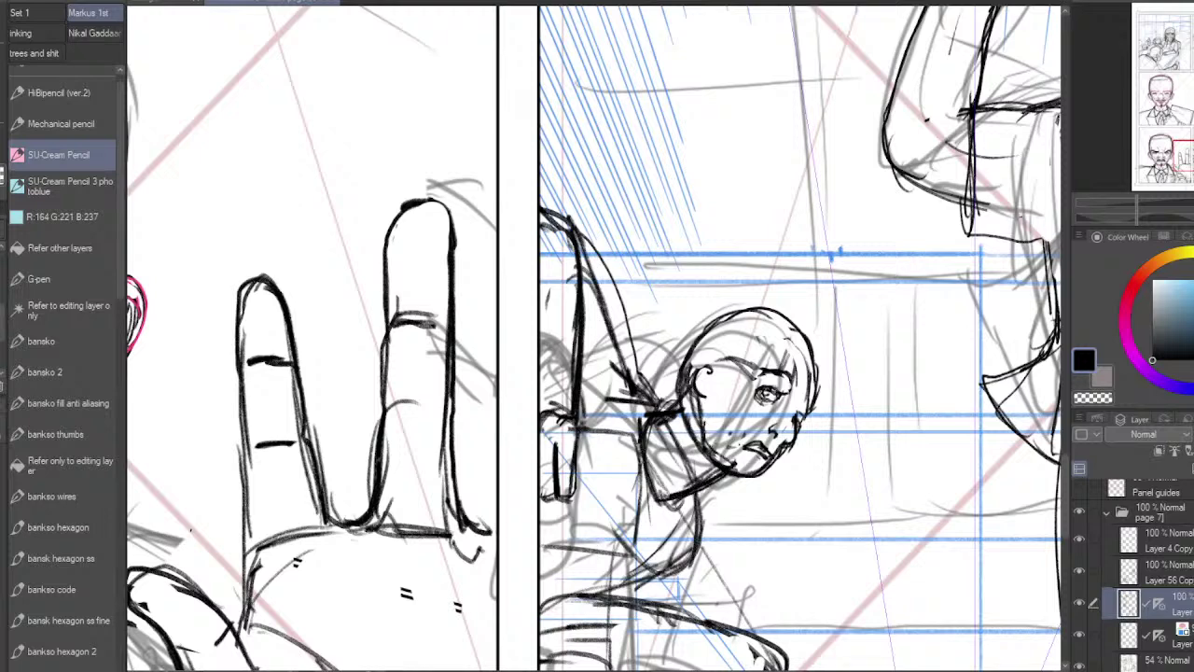
mouse_move(724, 469)
mouse_down()
mouse_move(690, 439)
mouse_move(694, 410)
mouse_move(716, 465)
mouse_move(706, 473)
mouse_move(745, 466)
mouse_up()
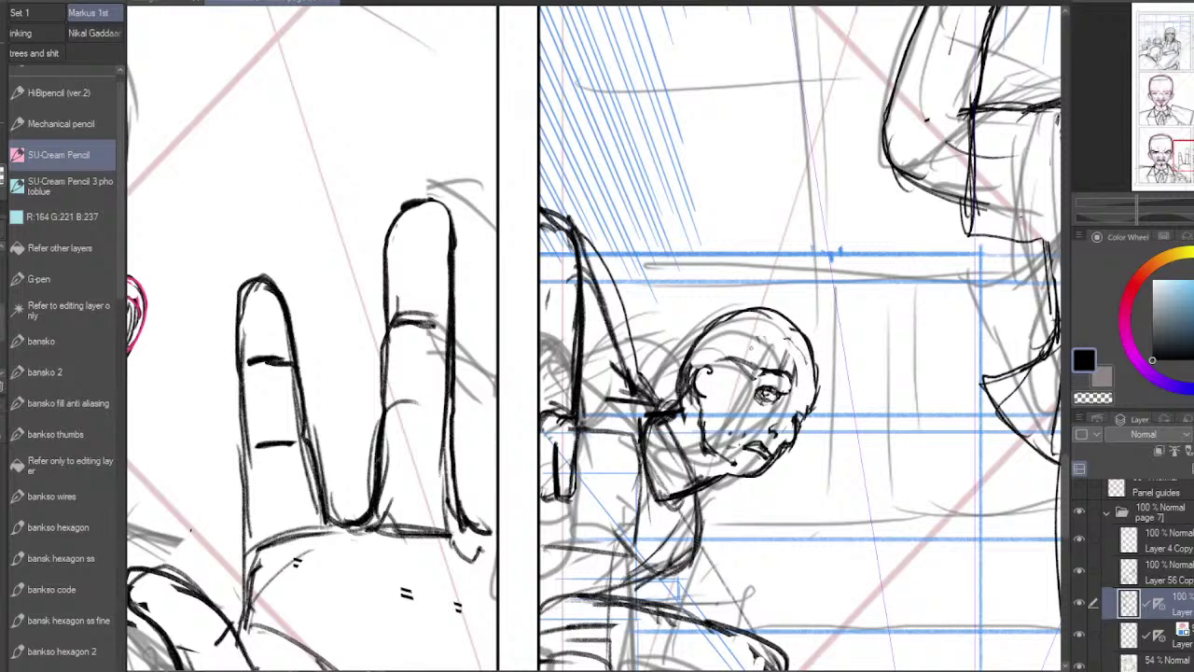
Step: Draw the seated figure's hairline, ear and back of the head down to the neck
drag(749, 341, 775, 372)
mouse_move(812, 416)
mouse_down()
mouse_move(810, 337)
mouse_move(782, 312)
mouse_move(710, 310)
mouse_move(687, 387)
mouse_up()
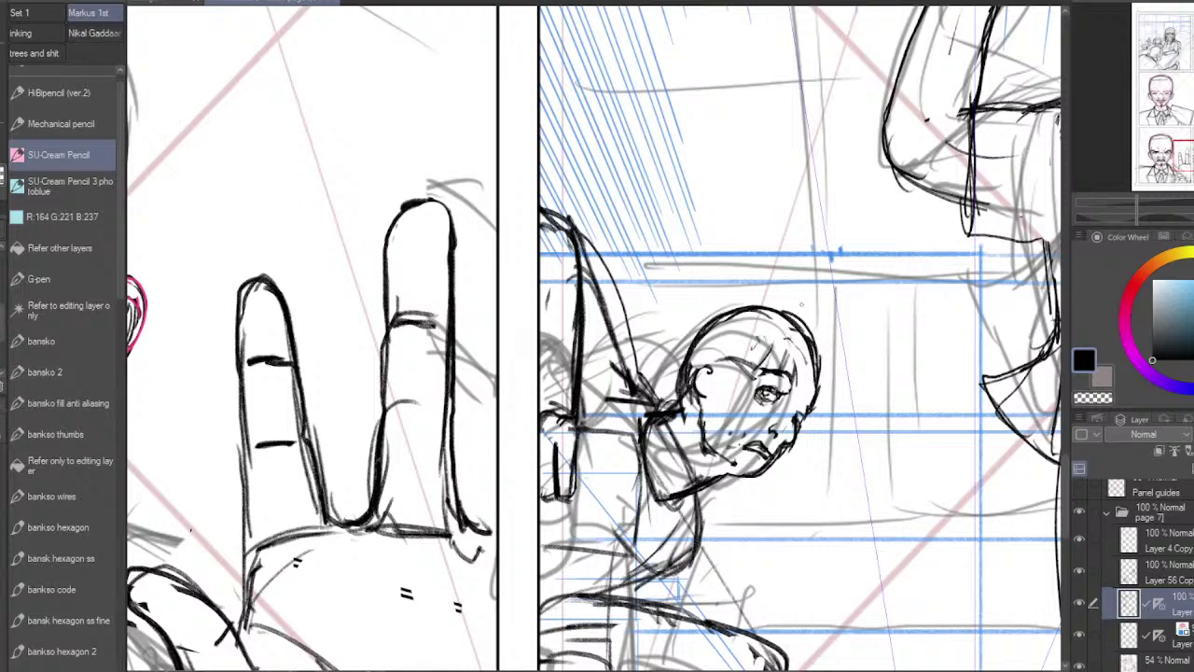
mouse_move(770, 331)
mouse_down()
mouse_move(736, 322)
mouse_move(713, 385)
mouse_up()
drag(751, 316, 710, 386)
mouse_move(733, 345)
mouse_down()
mouse_move(761, 310)
mouse_move(803, 332)
mouse_move(718, 313)
mouse_move(686, 384)
mouse_up()
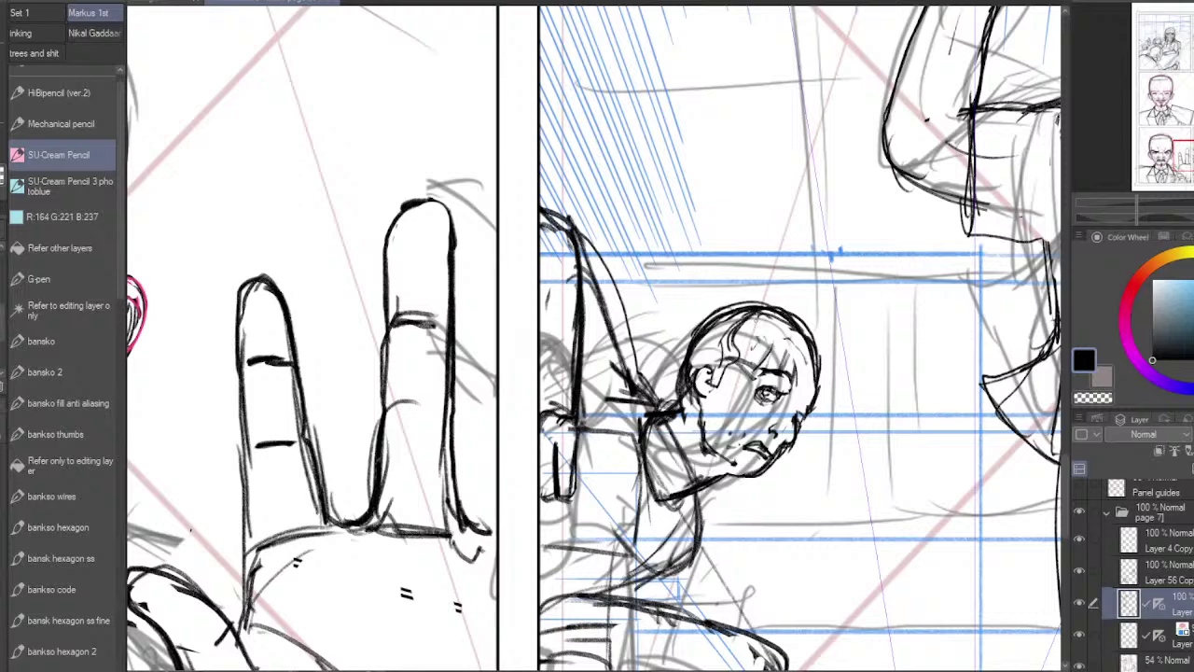
mouse_move(747, 313)
mouse_down()
mouse_move(692, 355)
mouse_move(675, 409)
mouse_move(686, 412)
mouse_up()
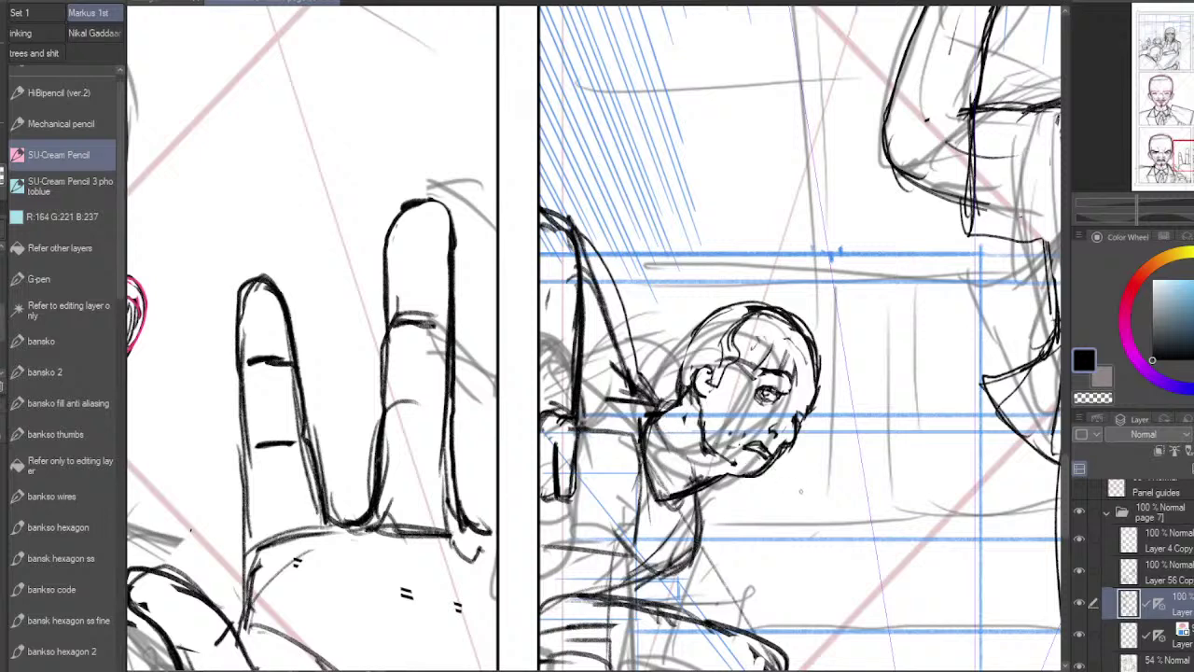
Step: Darken the seated figure's mouth and chin and thicken the contour of the forehead and crown
drag(760, 439, 768, 445)
mouse_move(763, 439)
mouse_down()
mouse_move(748, 440)
mouse_move(767, 447)
mouse_move(737, 478)
mouse_up()
mouse_move(797, 410)
mouse_down()
mouse_move(791, 432)
mouse_move(808, 415)
mouse_up()
drag(793, 323, 817, 362)
drag(762, 310, 819, 361)
drag(775, 308, 811, 339)
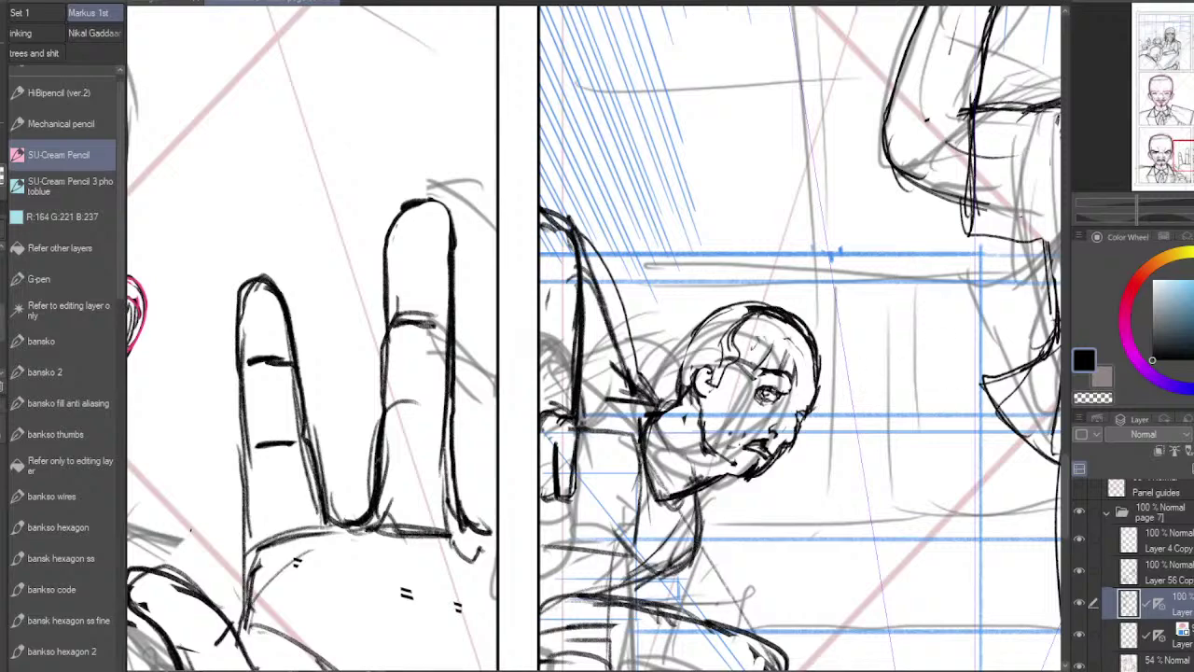
Step: Draw the seated figure's shoe with its sole, toe and heel resting just above the lower panel border
key(ctrl+minus)
drag(597, 392, 674, 218)
drag(744, 397, 714, 525)
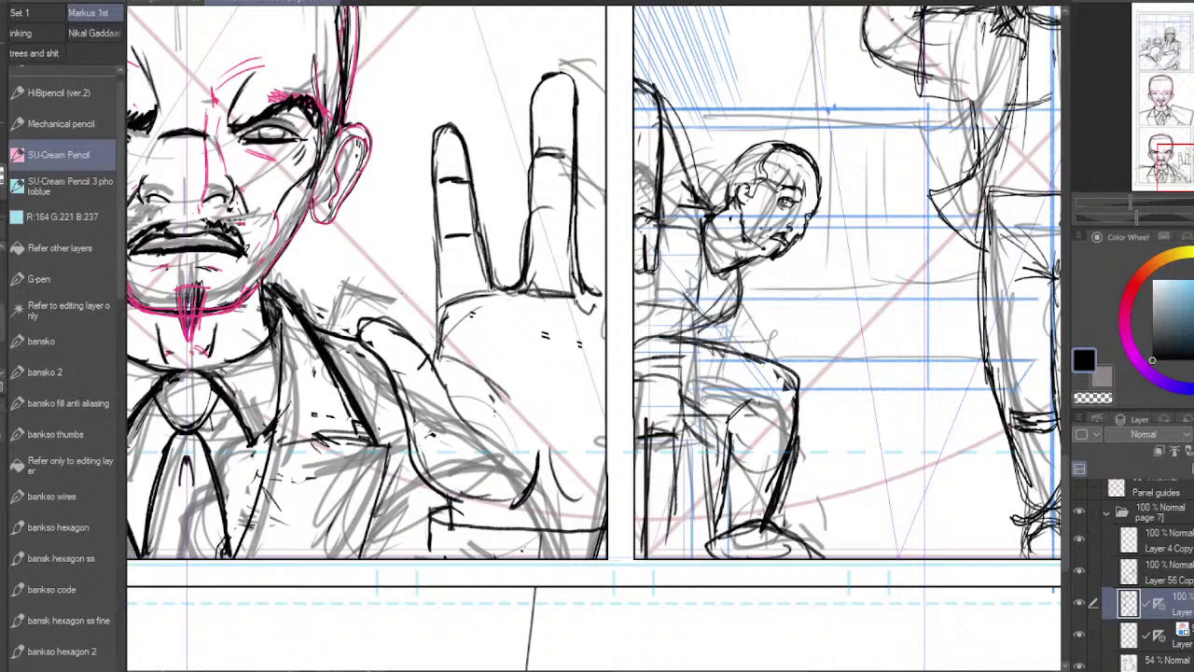
drag(748, 529, 792, 523)
drag(718, 547, 774, 553)
mouse_move(718, 525)
mouse_down()
mouse_move(769, 509)
mouse_move(783, 556)
mouse_move(791, 527)
mouse_move(831, 556)
mouse_move(778, 517)
mouse_move(739, 520)
mouse_move(768, 509)
mouse_move(717, 511)
mouse_move(710, 550)
mouse_move(835, 556)
mouse_up()
drag(814, 553, 832, 554)
mouse_move(810, 549)
mouse_down()
mouse_move(834, 558)
mouse_move(801, 551)
mouse_up()
drag(821, 547, 797, 552)
drag(800, 547, 769, 553)
drag(791, 548, 711, 549)
drag(728, 509, 722, 550)
drag(734, 528, 719, 550)
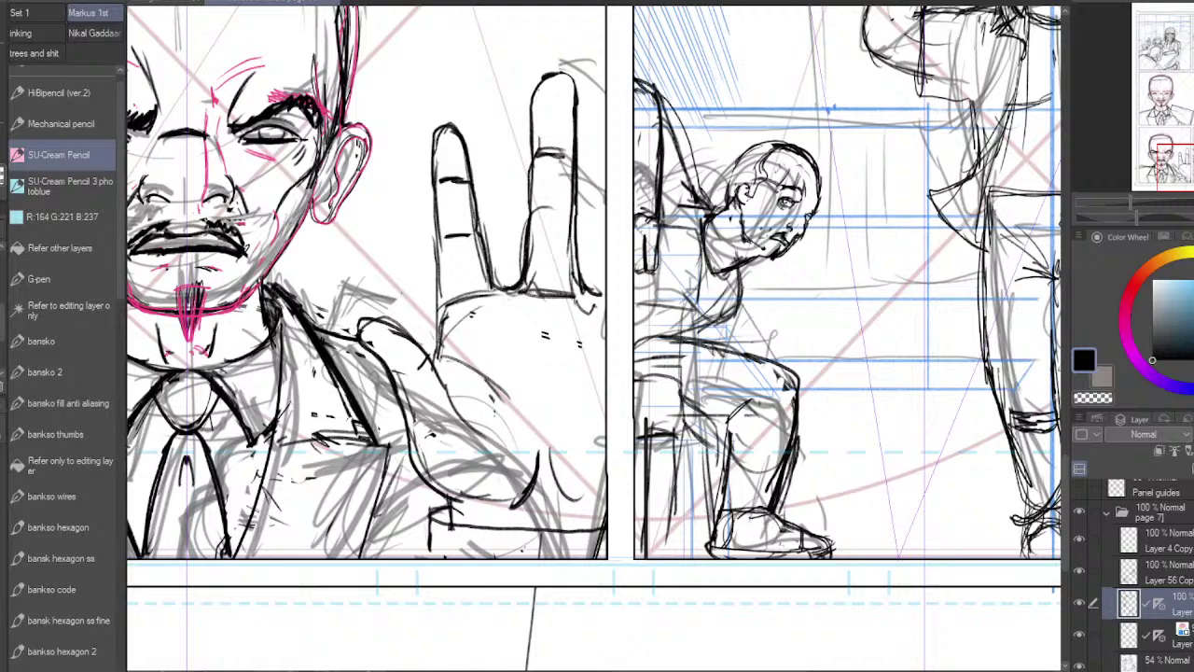
mouse_move(728, 509)
mouse_down()
mouse_move(728, 547)
mouse_move(713, 537)
mouse_move(707, 557)
mouse_up()
Step: Refine the seated figure's torso and hip with arm, side and waist lines
mouse_move(662, 230)
mouse_down()
mouse_move(702, 225)
mouse_move(696, 291)
mouse_up()
mouse_move(700, 235)
mouse_down()
mouse_move(696, 297)
mouse_move(635, 304)
mouse_move(654, 390)
mouse_up()
drag(660, 297, 642, 385)
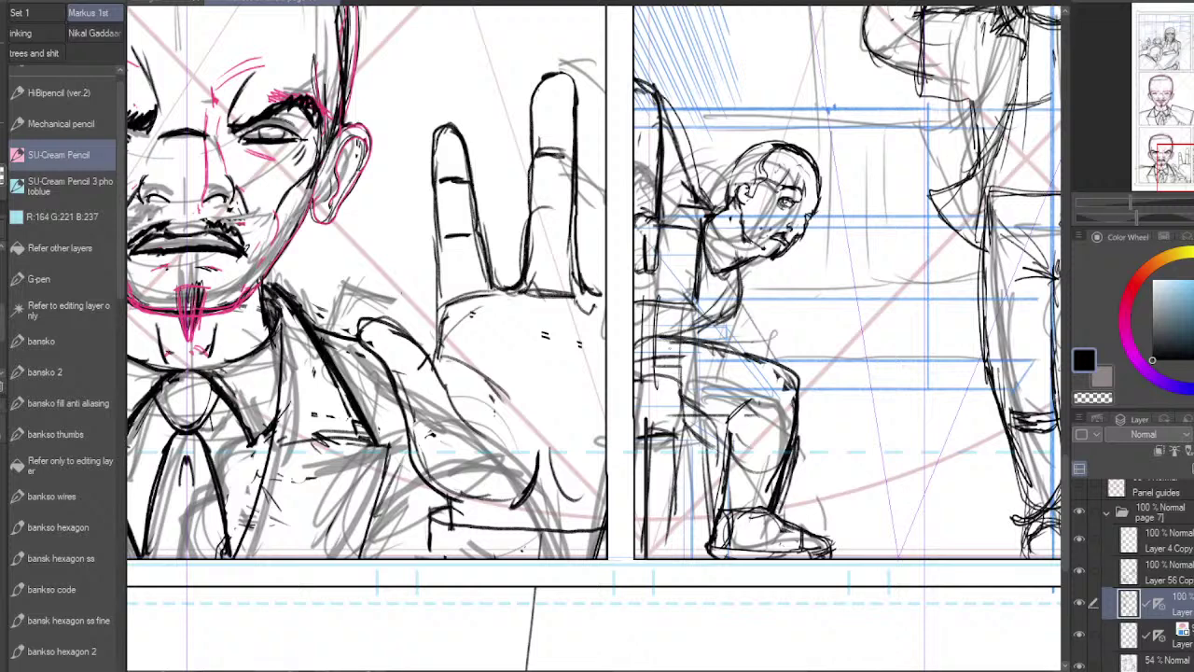
drag(651, 323, 646, 362)
mouse_move(646, 362)
mouse_down()
mouse_move(649, 314)
mouse_move(651, 354)
mouse_up()
drag(657, 370, 657, 409)
Step: Redraw the seated figure's thigh with a higher, rounder knee and carry the contour down the shin
drag(676, 338, 707, 334)
drag(657, 384, 682, 402)
drag(684, 388, 719, 405)
mouse_move(700, 338)
mouse_down()
mouse_move(759, 329)
mouse_move(789, 366)
mouse_move(668, 336)
mouse_move(792, 406)
mouse_move(771, 496)
mouse_up()
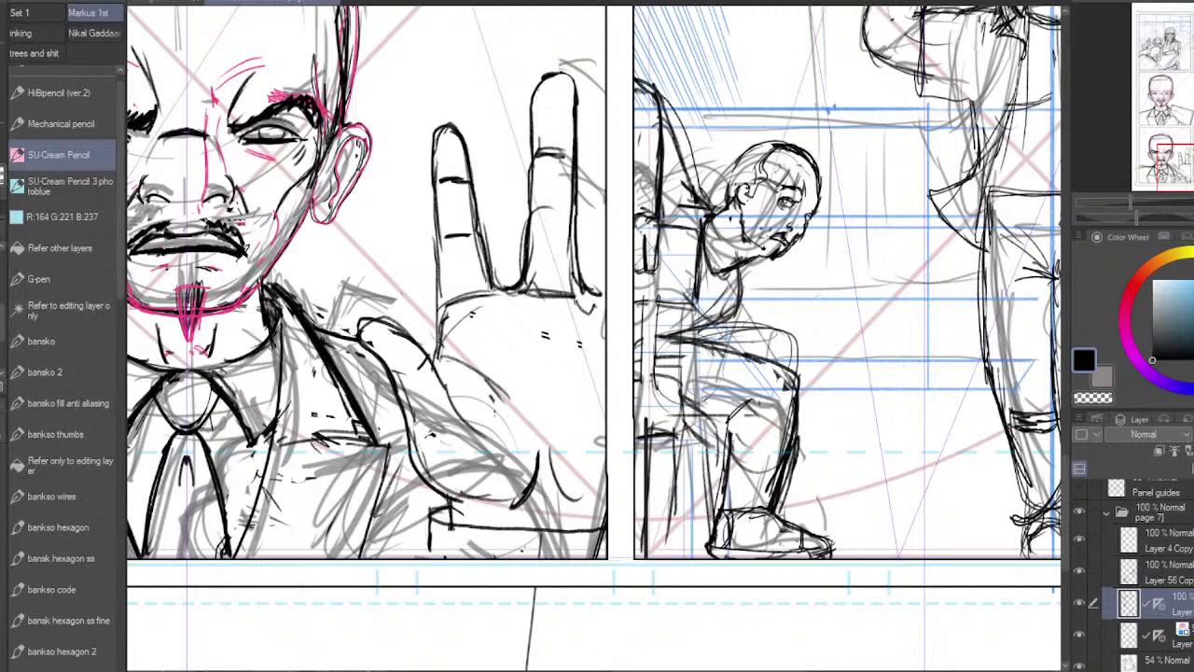
drag(788, 401, 767, 505)
drag(759, 326, 793, 397)
drag(698, 338, 764, 326)
drag(689, 339, 769, 324)
mouse_move(799, 421)
mouse_down()
mouse_move(782, 505)
mouse_move(810, 524)
mouse_move(767, 509)
mouse_move(763, 490)
mouse_move(718, 544)
mouse_move(784, 506)
mouse_up()
Step: Rework the seated figure's shoe with a more rounded upper, a defined toe and a heel
drag(780, 508, 805, 547)
mouse_move(738, 543)
mouse_down()
mouse_move(799, 536)
mouse_move(784, 520)
mouse_up()
drag(790, 520, 812, 558)
mouse_move(746, 538)
mouse_down()
mouse_move(793, 513)
mouse_move(775, 494)
mouse_up()
mouse_move(778, 498)
mouse_down()
mouse_move(803, 530)
mouse_move(787, 498)
mouse_up()
mouse_move(760, 513)
mouse_down()
mouse_move(780, 496)
mouse_move(801, 534)
mouse_up()
mouse_move(734, 531)
mouse_down()
mouse_move(784, 509)
mouse_move(807, 558)
mouse_up()
mouse_move(747, 550)
mouse_down()
mouse_move(802, 542)
mouse_move(760, 551)
mouse_up()
mouse_move(742, 558)
mouse_down()
mouse_move(813, 543)
mouse_move(778, 514)
mouse_move(726, 505)
mouse_up()
Step: Tidy the seated figure's lower leg contours and add the trouser hem above the shoe
drag(730, 397, 722, 477)
mouse_move(790, 375)
mouse_down()
mouse_move(776, 359)
mouse_move(692, 344)
mouse_up()
mouse_move(787, 407)
mouse_down()
mouse_move(793, 369)
mouse_move(787, 485)
mouse_up()
drag(790, 464, 782, 499)
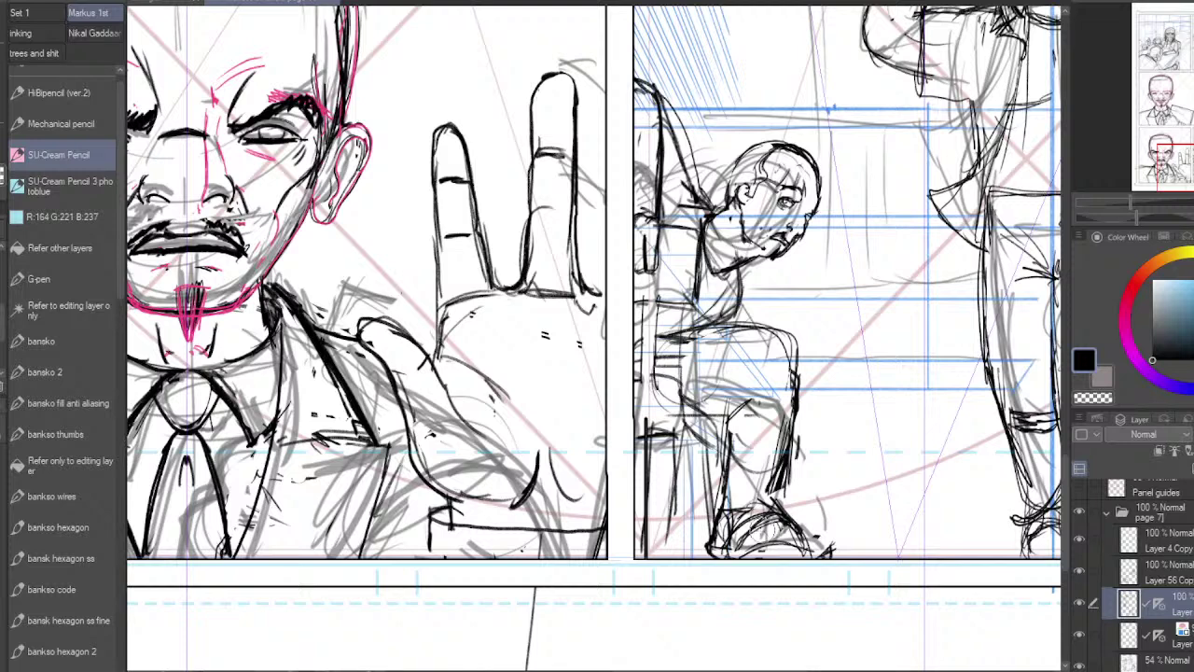
drag(763, 530, 773, 524)
mouse_move(776, 466)
mouse_down()
mouse_move(779, 493)
mouse_move(786, 462)
mouse_move(786, 504)
mouse_up()
drag(763, 504, 794, 501)
mouse_move(720, 503)
mouse_down()
mouse_move(782, 500)
mouse_move(719, 506)
mouse_up()
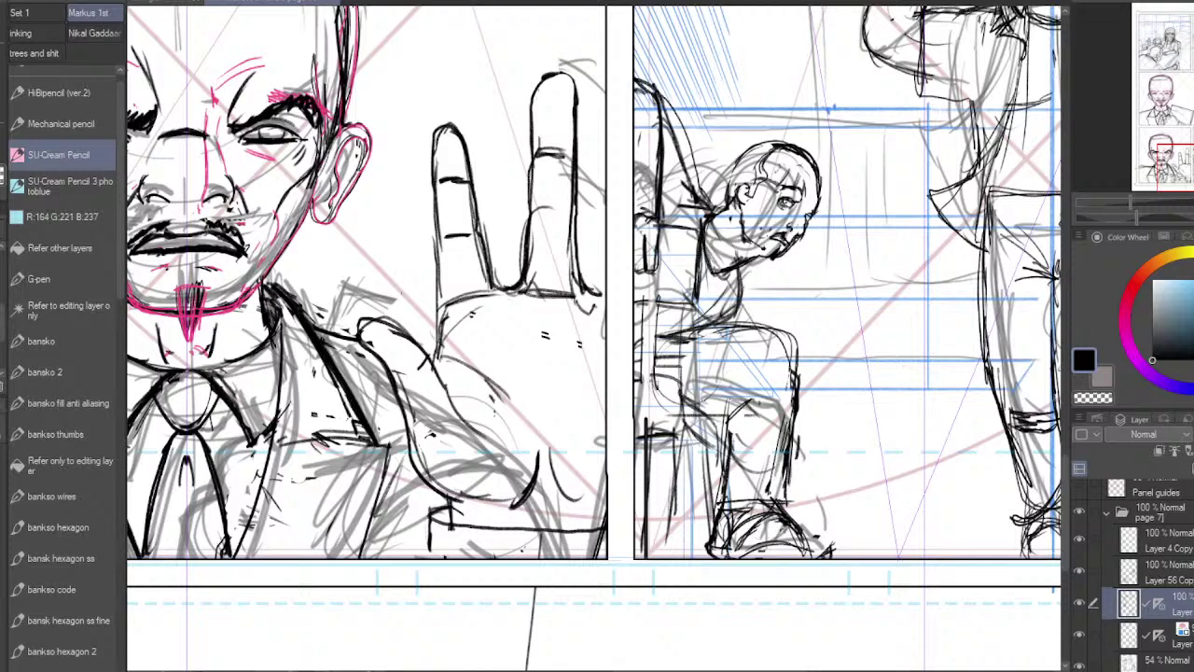
Step: Straighten the back of the seated figure's lower leg and refine the shoe's opening and sole
mouse_move(731, 381)
mouse_down()
mouse_move(720, 502)
mouse_move(719, 478)
mouse_up()
mouse_move(722, 395)
mouse_down()
mouse_move(747, 422)
mouse_move(729, 490)
mouse_move(742, 480)
mouse_up()
mouse_move(754, 524)
mouse_down()
mouse_move(775, 541)
mouse_move(743, 539)
mouse_up()
mouse_move(743, 534)
mouse_down()
mouse_move(792, 517)
mouse_move(793, 534)
mouse_up()
mouse_move(792, 545)
mouse_down()
mouse_move(805, 560)
mouse_move(796, 546)
mouse_up()
drag(759, 546, 740, 559)
mouse_move(753, 548)
mouse_down()
mouse_move(738, 559)
mouse_move(779, 520)
mouse_up()
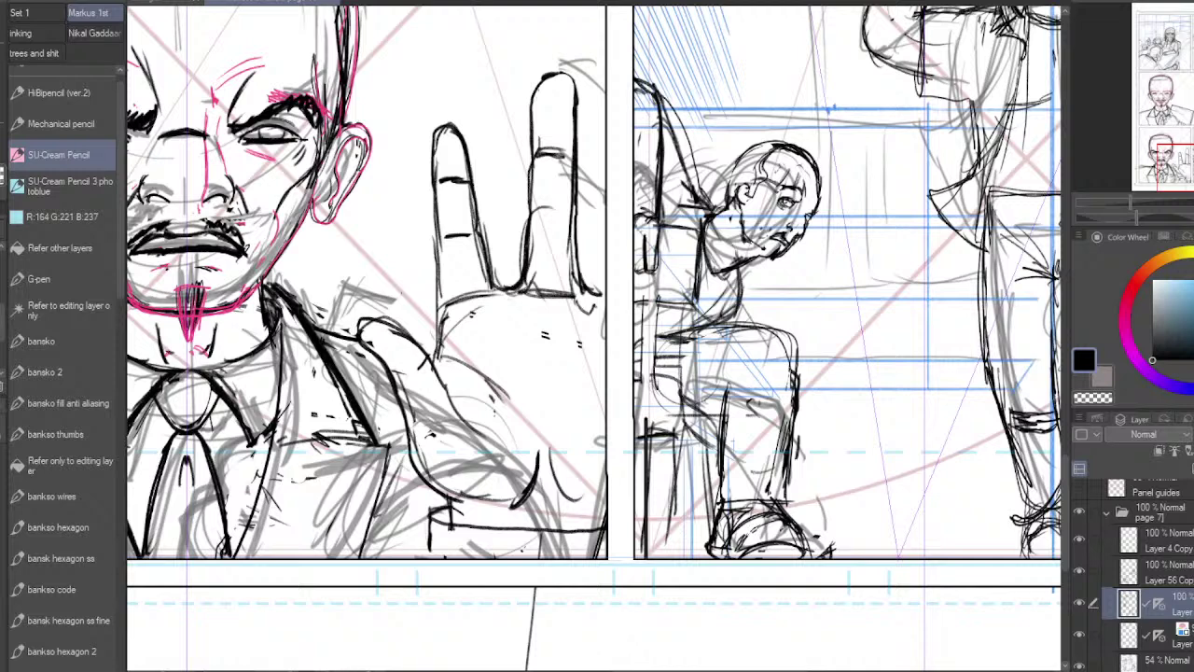
Step: Refine the seated figure's shoe and redraw the front contour from the knee down the shin
mouse_move(757, 529)
mouse_down()
mouse_move(775, 519)
mouse_move(777, 544)
mouse_move(729, 550)
mouse_move(801, 536)
mouse_move(805, 547)
mouse_move(726, 549)
mouse_move(821, 528)
mouse_move(756, 538)
mouse_up()
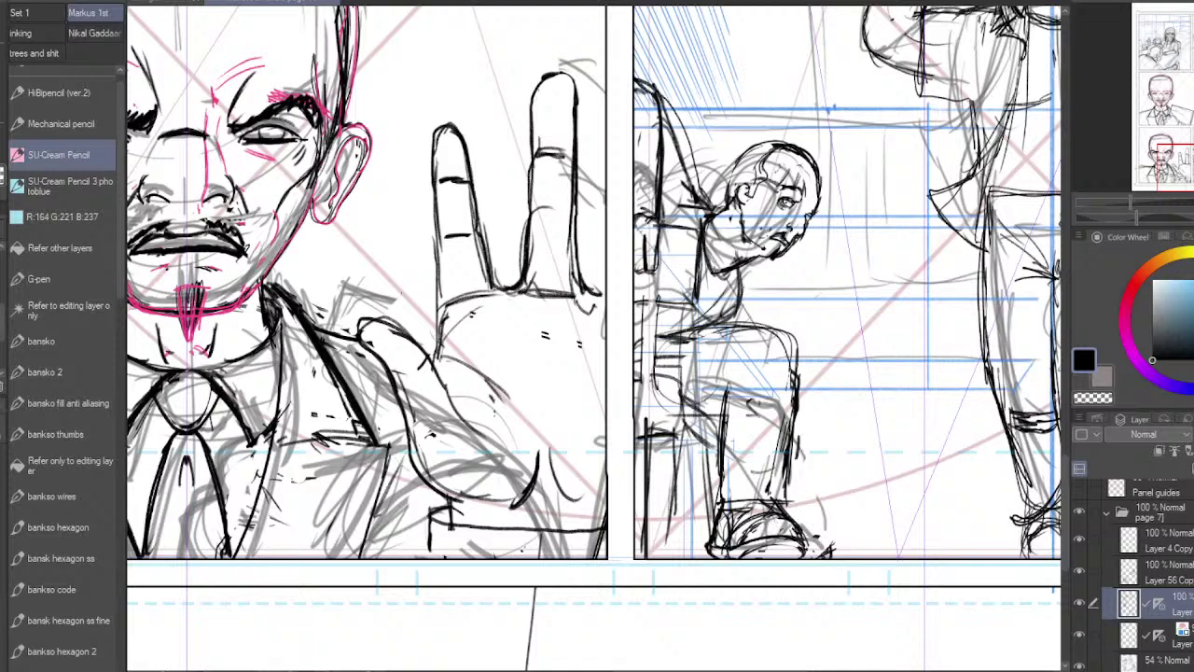
drag(784, 347, 793, 365)
mouse_move(786, 407)
mouse_down()
mouse_move(775, 480)
mouse_move(800, 358)
mouse_move(800, 381)
mouse_up()
drag(795, 414, 790, 461)
mouse_move(789, 459)
mouse_down()
mouse_move(782, 507)
mouse_move(782, 497)
mouse_up()
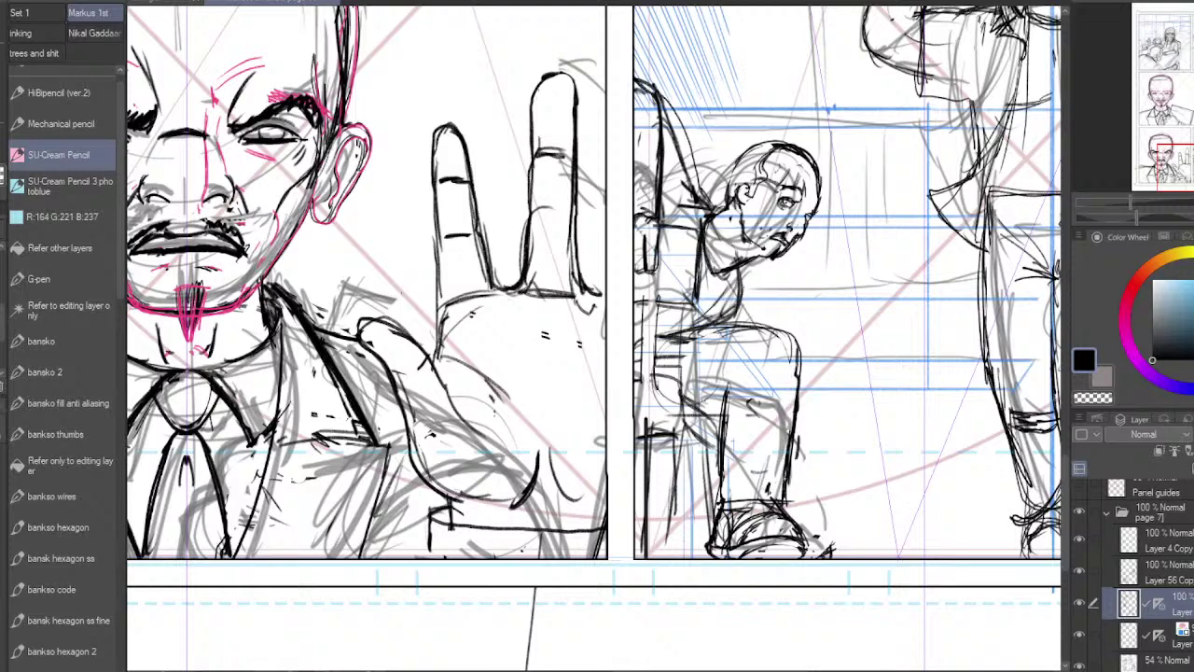
Step: Rework the back contour of the seated figure's lower leg and add fold lines behind the knee
mouse_move(772, 383)
mouse_down()
mouse_move(758, 470)
mouse_move(711, 500)
mouse_up()
drag(719, 478, 718, 502)
drag(721, 383, 715, 422)
drag(711, 386, 708, 422)
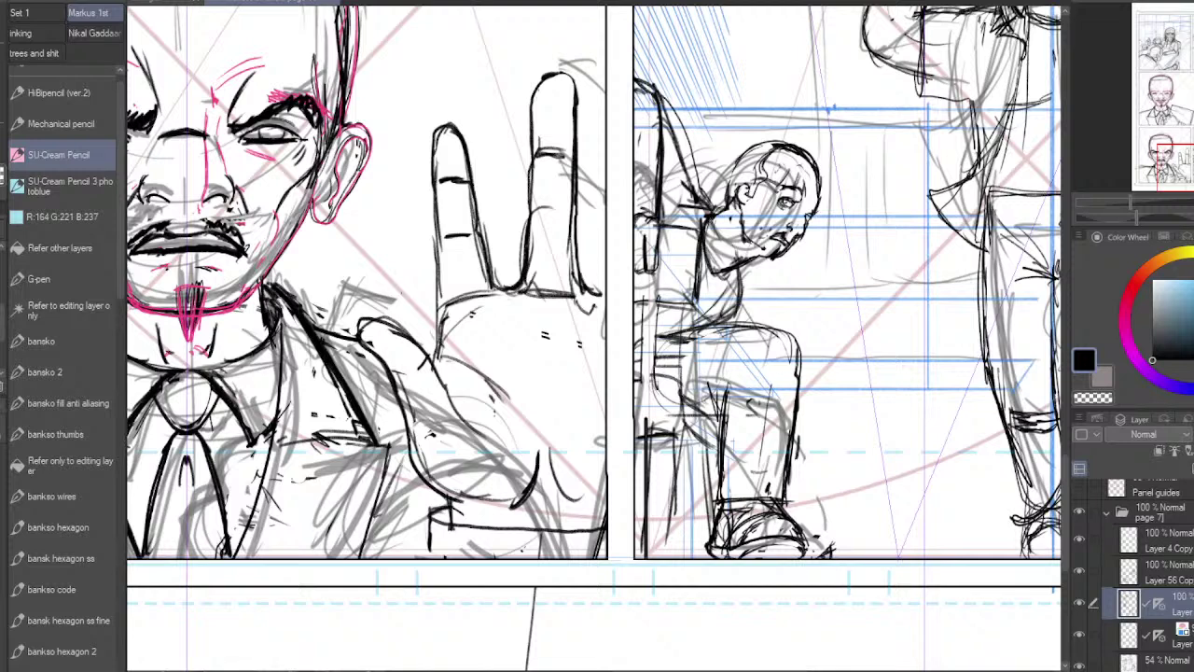
Step: Tighten the seated figure's chest and arm contours beneath the chin, carrying them down to the lap
mouse_move(711, 218)
mouse_down()
mouse_move(734, 270)
mouse_move(719, 284)
mouse_up()
drag(736, 271, 713, 286)
drag(718, 211, 706, 319)
drag(743, 263, 737, 301)
drag(745, 275, 737, 326)
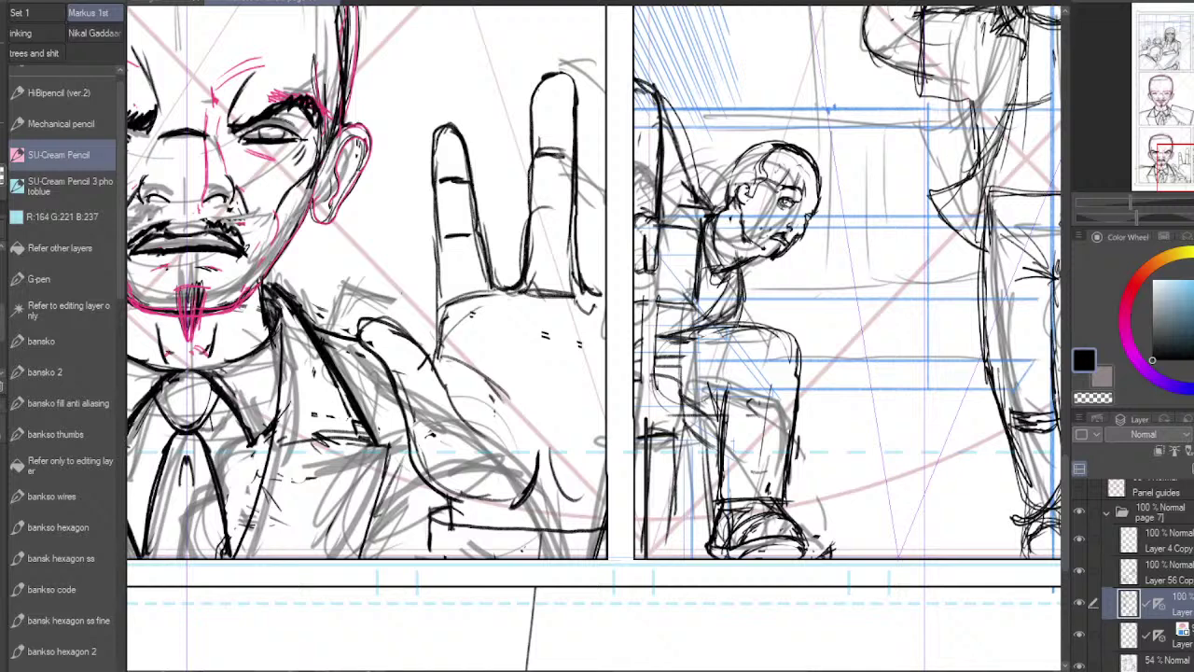
Step: Redraw the seated figure's neck and front torso edge, and recast the long curve behind the shoulder
mouse_move(727, 202)
mouse_down()
mouse_move(698, 250)
mouse_move(711, 215)
mouse_up()
drag(717, 222, 698, 301)
drag(717, 185, 706, 208)
drag(705, 172, 696, 192)
mouse_move(700, 184)
mouse_down()
mouse_move(679, 177)
mouse_move(678, 138)
mouse_move(712, 215)
mouse_move(670, 93)
mouse_move(635, 70)
mouse_up()
drag(658, 90, 671, 113)
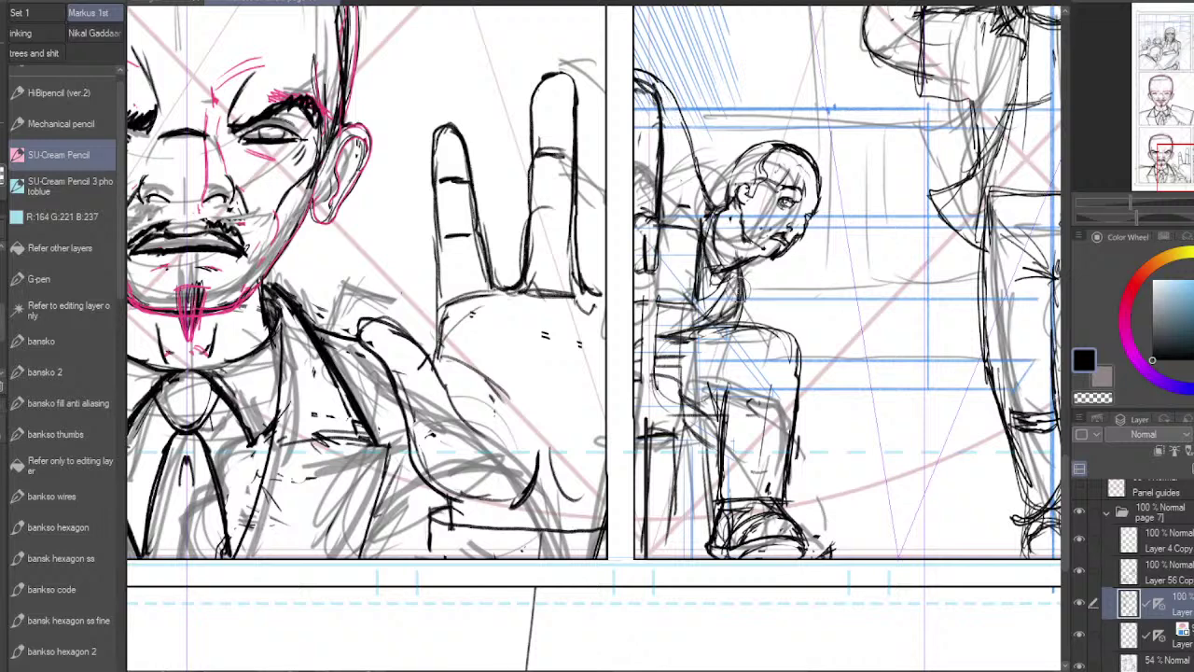
Step: Clean up the seated figure's waist and upper thigh line and add small trouser folds on the leg
mouse_move(745, 280)
mouse_down()
mouse_move(730, 309)
mouse_move(722, 302)
mouse_move(747, 314)
mouse_move(679, 338)
mouse_move(708, 340)
mouse_up()
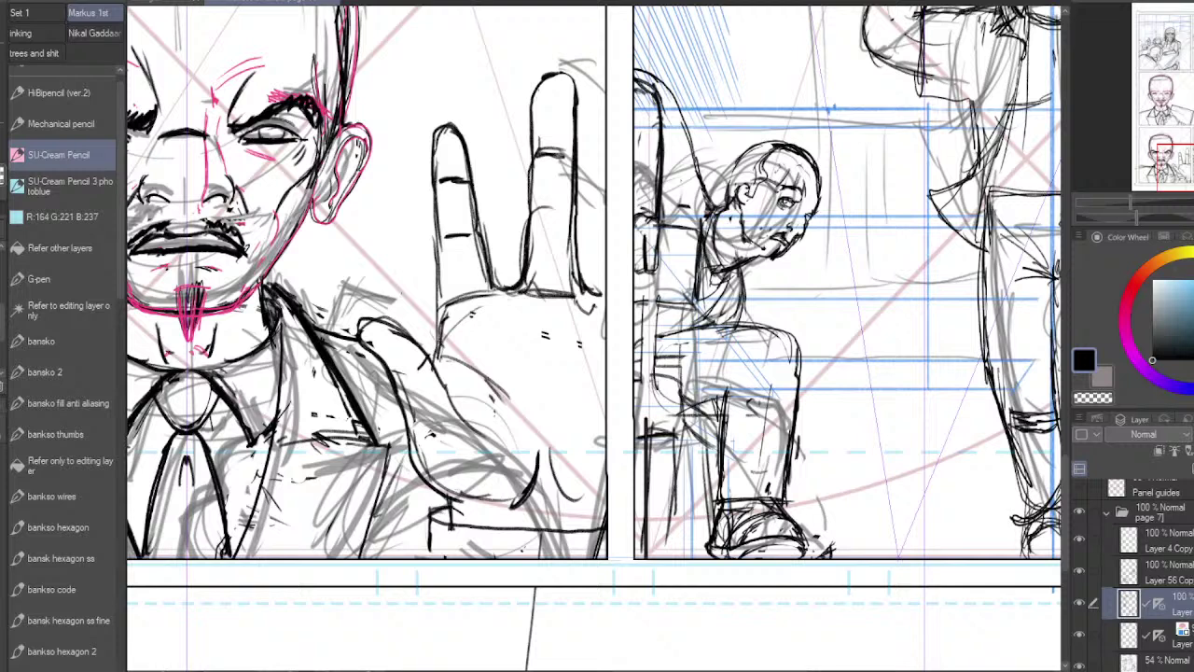
drag(681, 411, 696, 428)
drag(660, 334, 698, 338)
drag(759, 399, 776, 396)
drag(765, 469, 786, 450)
Step: Select the standing woman in the right-hand panel with a rectangular selection and scale her up toward the panel's upper edge
key(ctrl+minus)
key(ctrl+minus)
key(ctrl+minus)
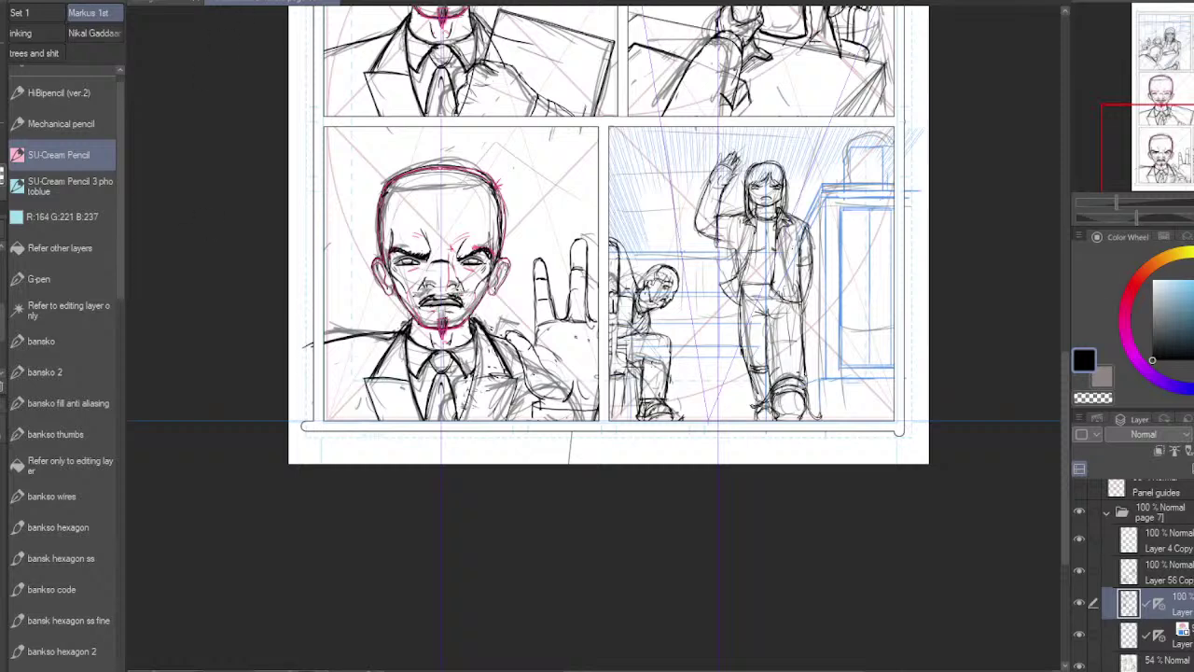
click(1, 53)
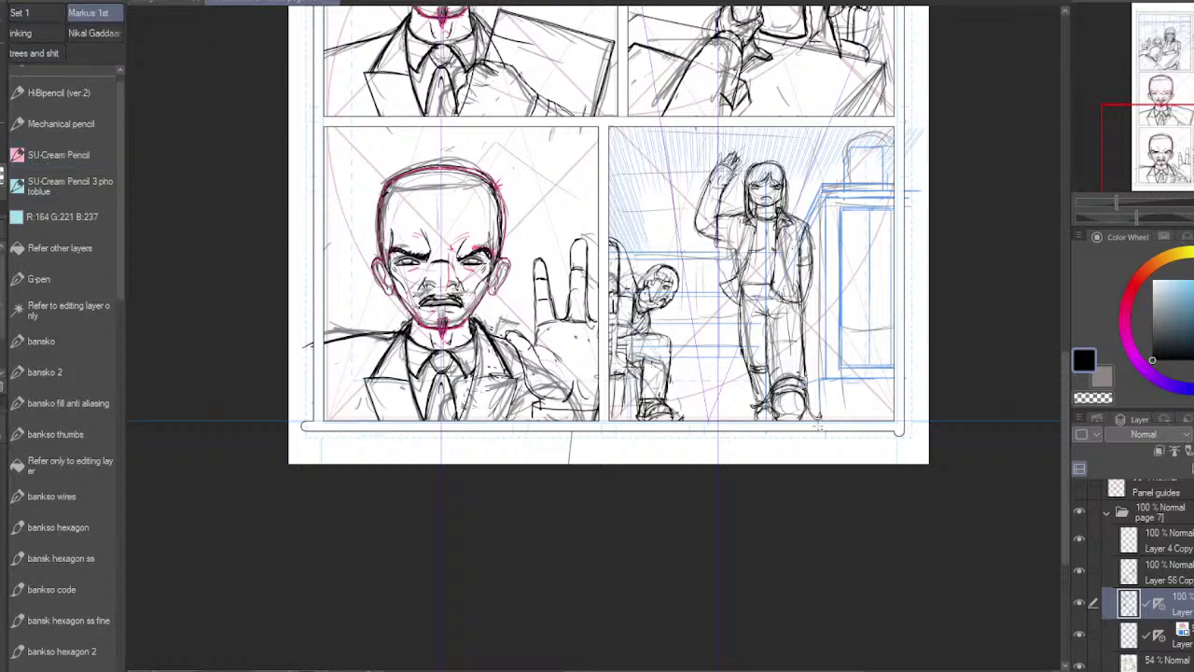
drag(829, 430, 693, 149)
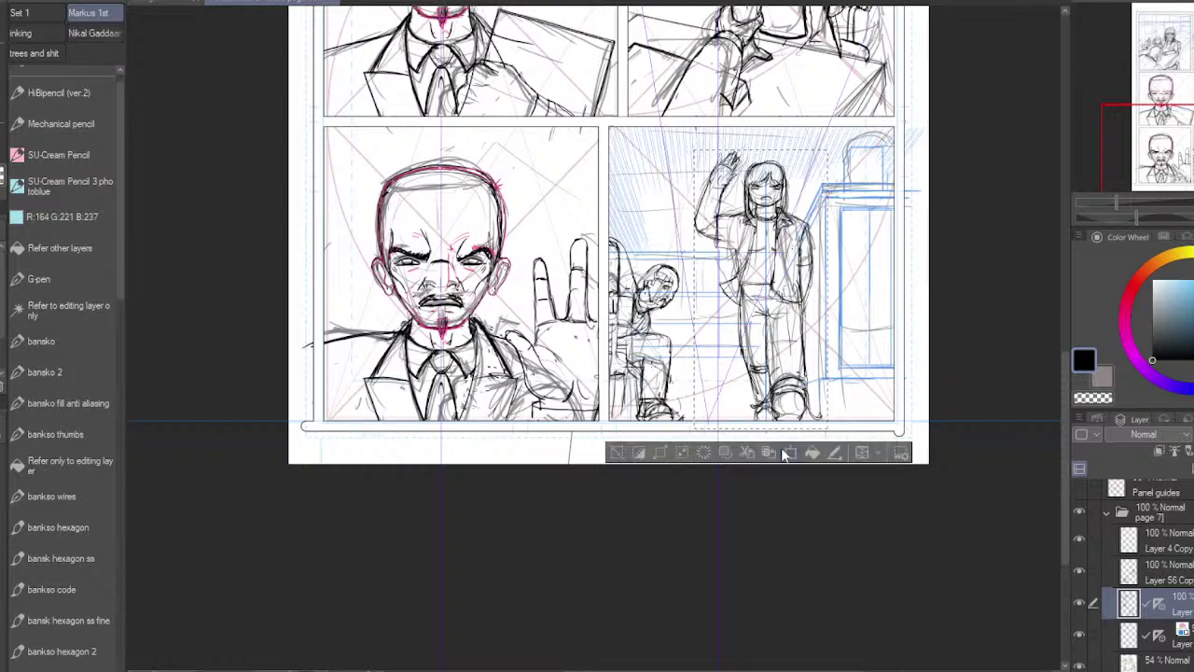
click(792, 454)
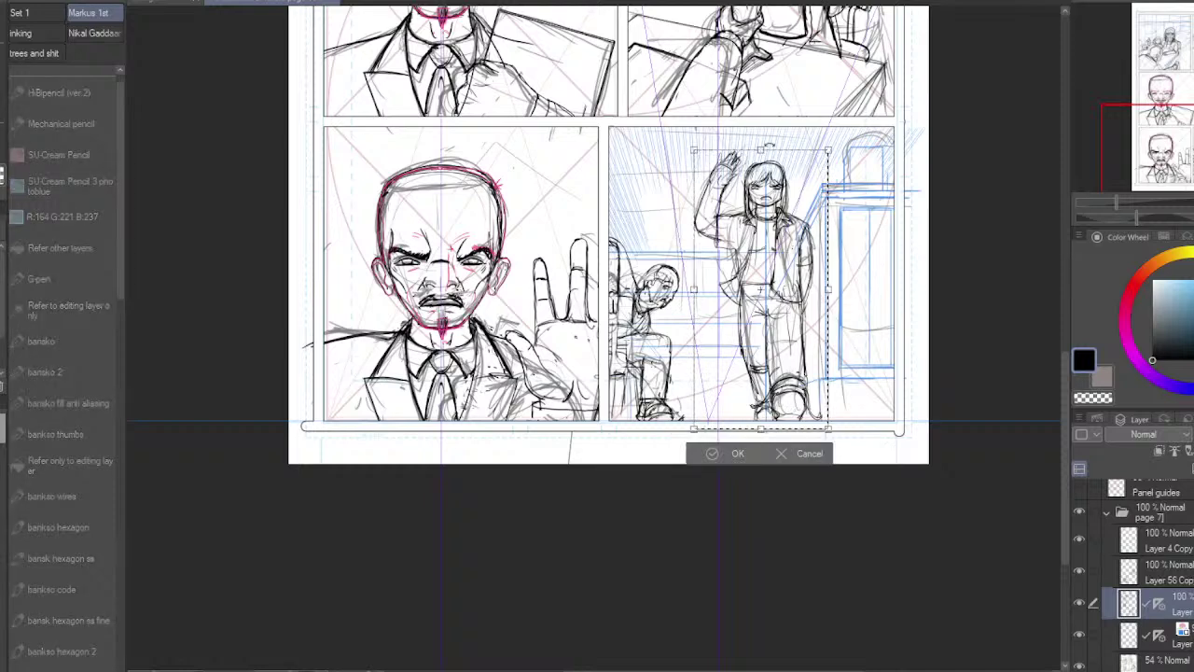
drag(760, 144, 764, 123)
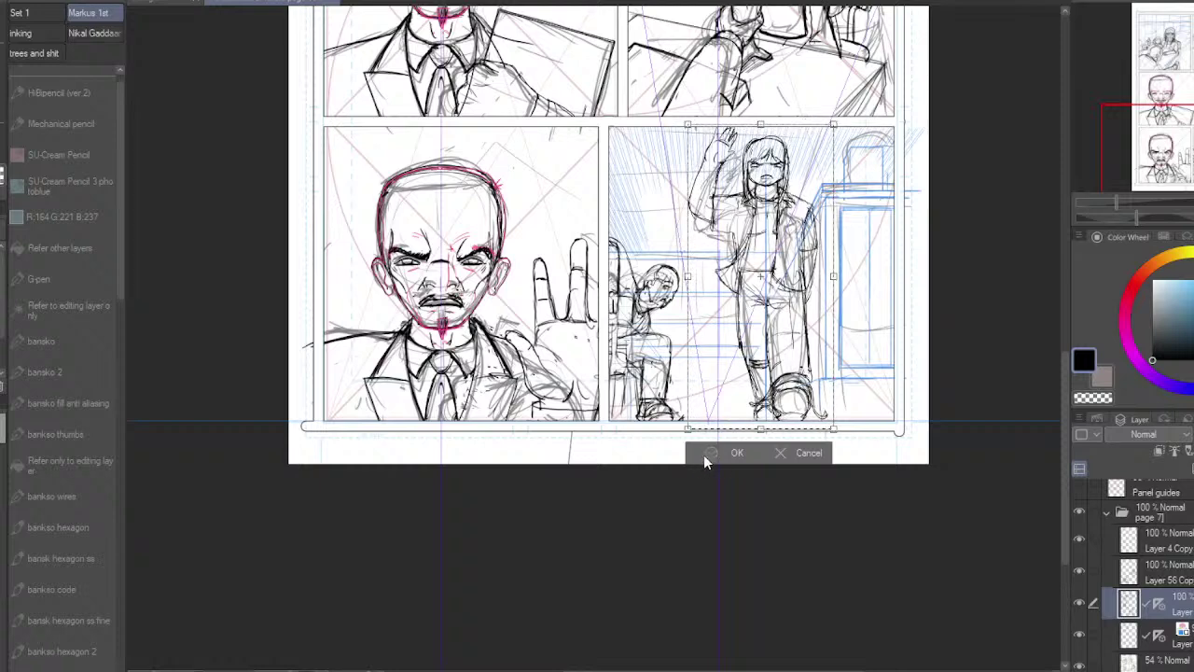
Step: Fine-tune the enlarged woman's size and vertical position within the panel, apply the transform and clear the selection
key(Up)
key(Up)
key(Up)
key(Up)
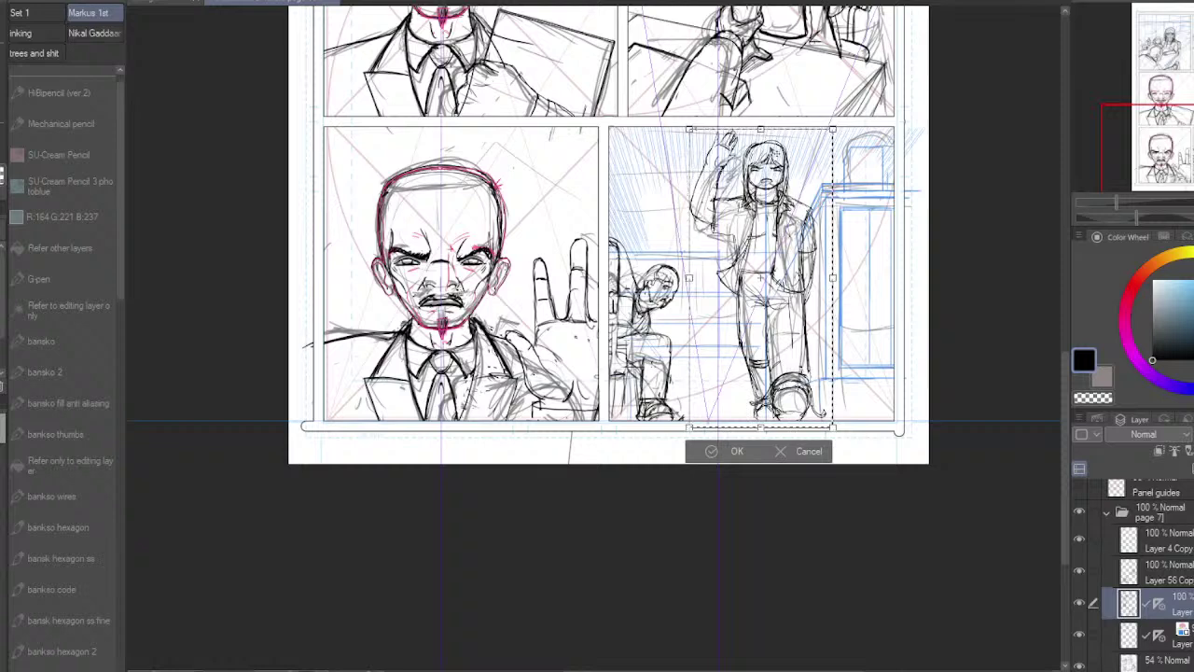
drag(763, 126, 832, 130)
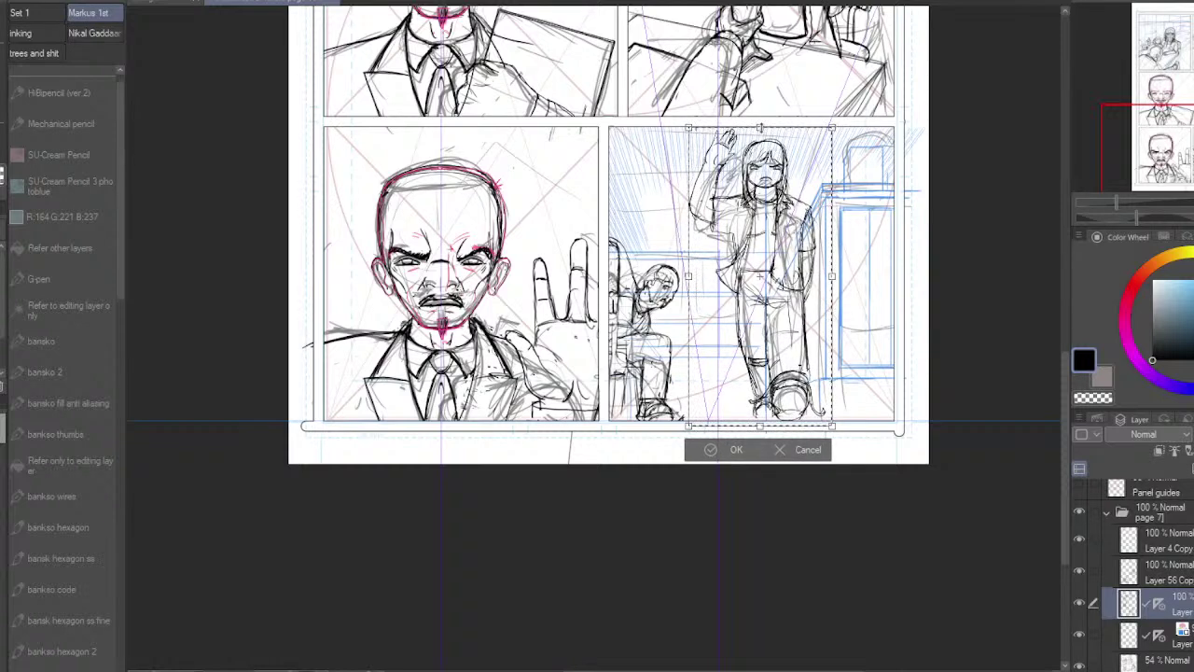
key(Down)
key(Down)
key(Down)
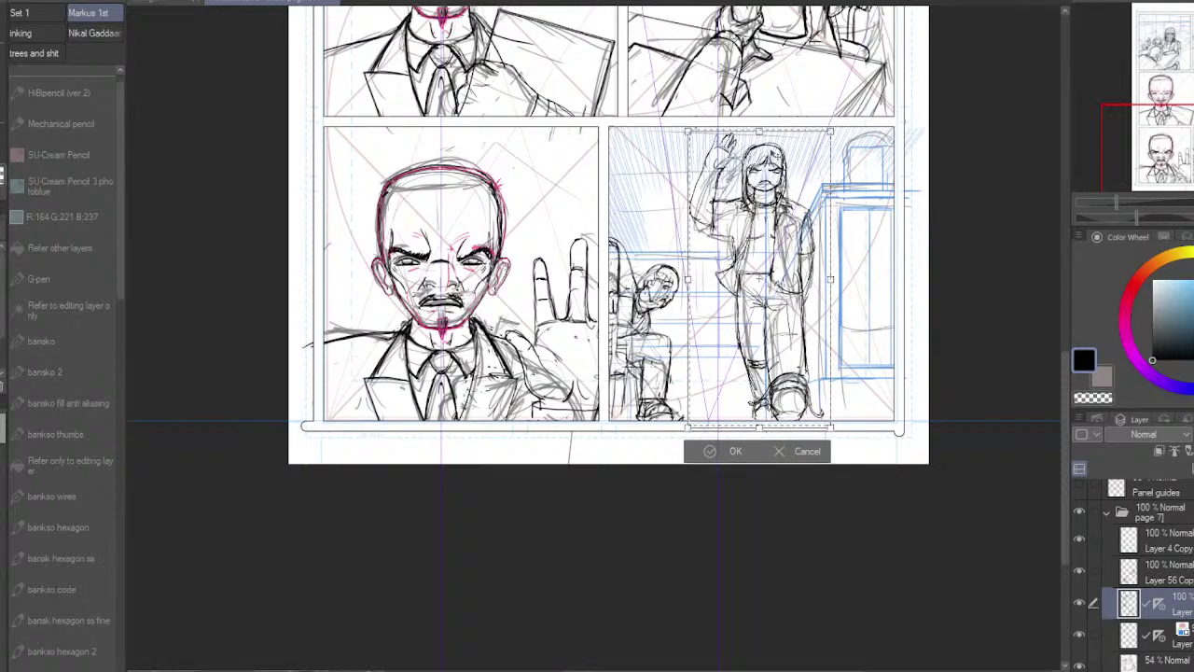
click(702, 454)
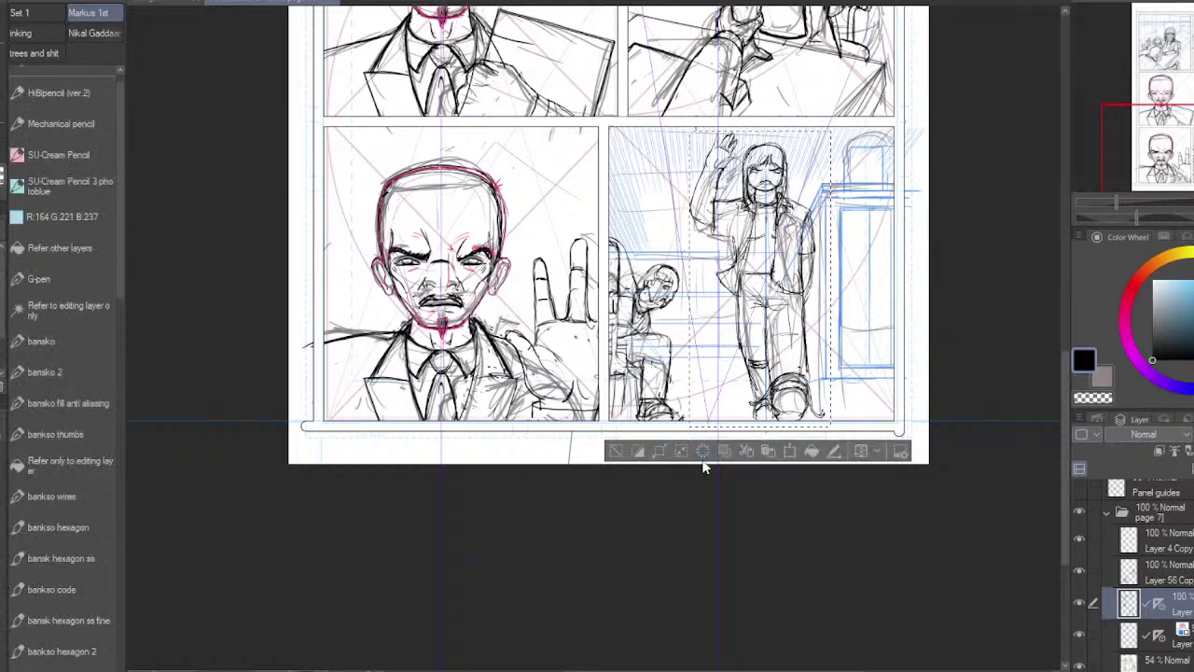
click(617, 451)
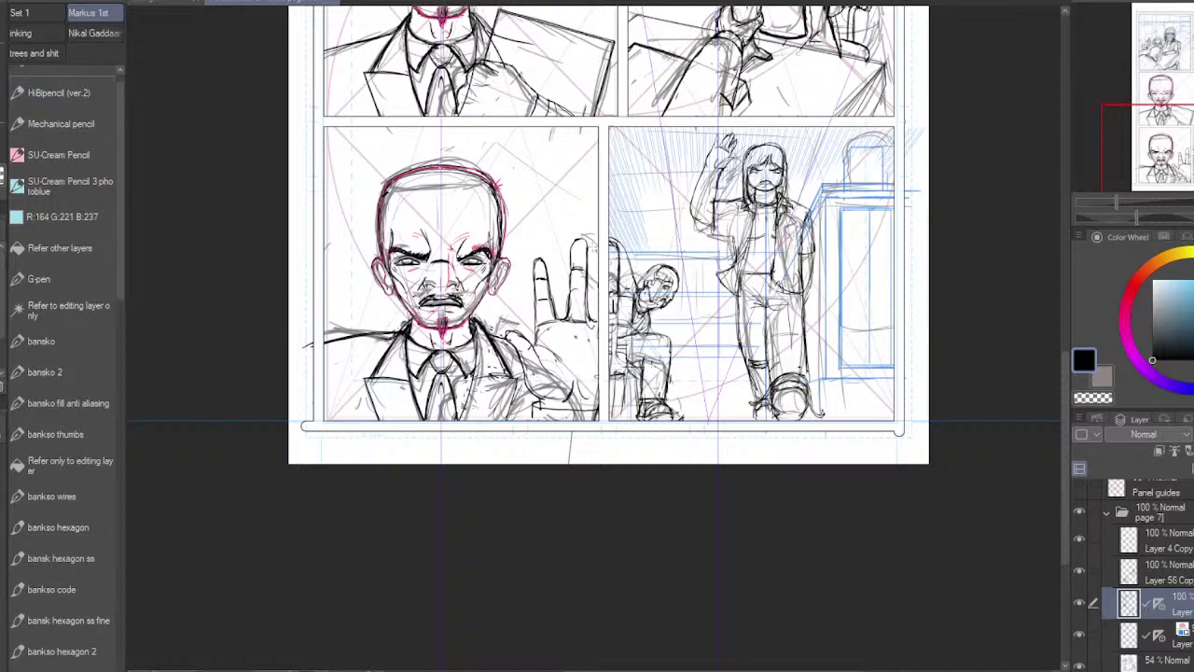
Step: Erase the black pencils of the seated figure, leaving the grey underdrawing in place
click(61, 155)
mouse_move(675, 293)
mouse_down()
mouse_move(671, 305)
mouse_move(669, 280)
mouse_move(627, 271)
mouse_move(613, 238)
mouse_up()
drag(646, 309, 641, 321)
mouse_move(664, 268)
mouse_down()
mouse_move(649, 380)
mouse_move(662, 408)
mouse_move(647, 412)
mouse_move(665, 268)
mouse_move(683, 252)
mouse_move(620, 351)
mouse_move(619, 406)
mouse_move(629, 323)
mouse_move(648, 391)
mouse_move(662, 375)
mouse_move(679, 422)
mouse_move(670, 268)
mouse_move(620, 332)
mouse_up()
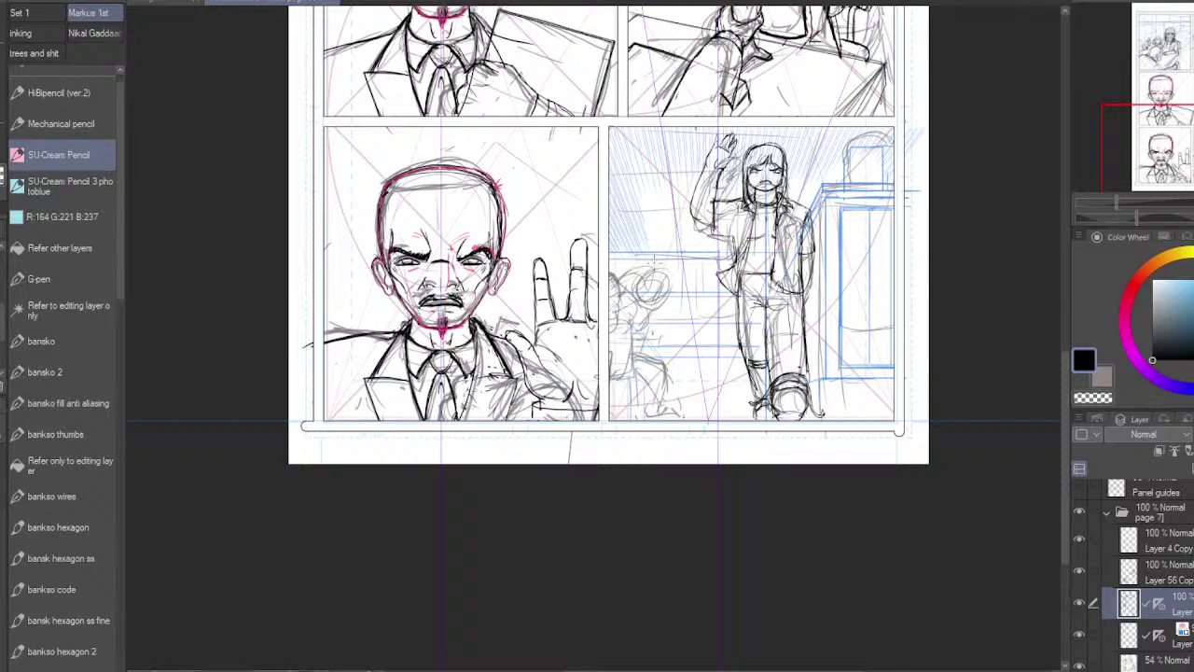
Step: Rough in a new forward-leaning figure over the grey underdrawing, with a raised oval head, sloping torso and rounded back
mouse_move(657, 246)
mouse_down()
mouse_move(678, 241)
mouse_move(651, 274)
mouse_move(679, 273)
mouse_move(631, 274)
mouse_move(646, 265)
mouse_move(623, 321)
mouse_move(655, 319)
mouse_up()
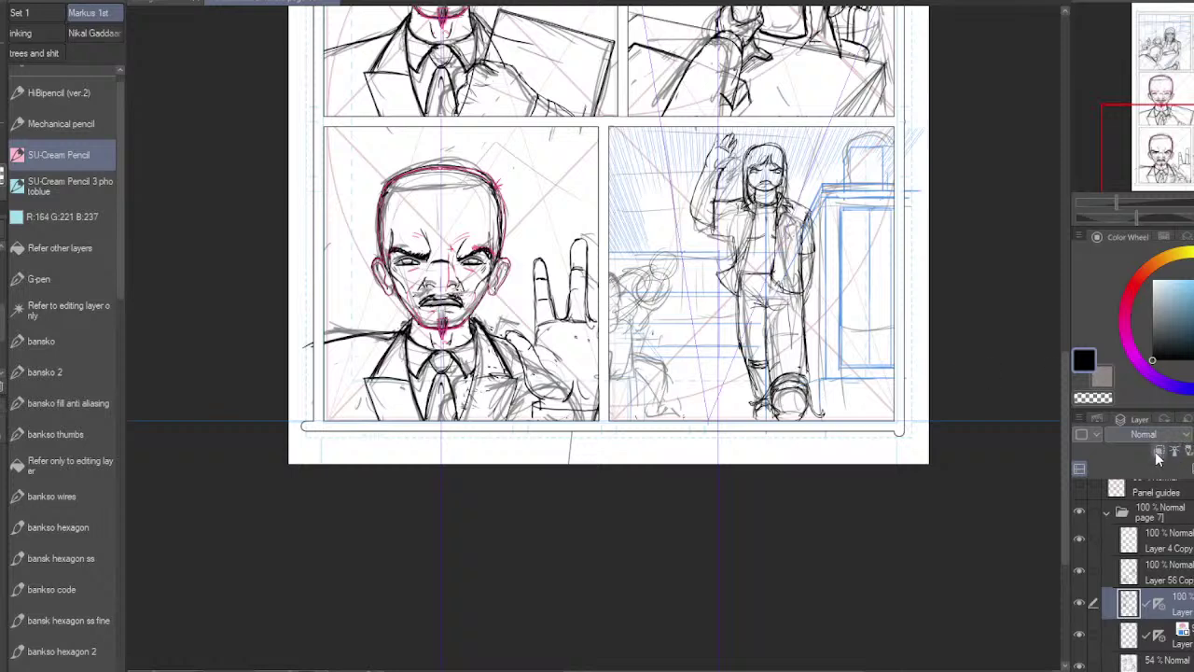
key(ctrl+plus)
key(ctrl+plus)
key(ctrl+plus)
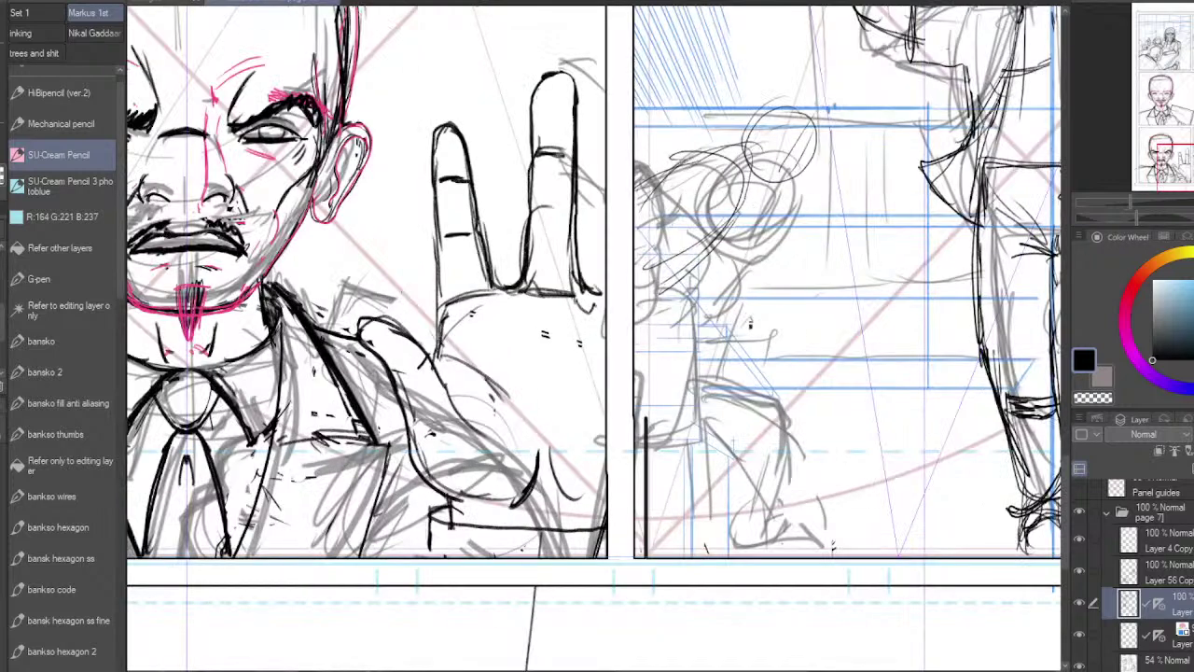
mouse_move(749, 187)
mouse_down()
mouse_move(727, 244)
mouse_move(647, 313)
mouse_up()
drag(704, 156, 634, 208)
Step: Block in the leaning figure's thigh, foot oval and shoulder circle, and mark the head's centre line
mouse_move(644, 317)
mouse_down()
mouse_move(687, 338)
mouse_move(635, 373)
mouse_move(720, 368)
mouse_up()
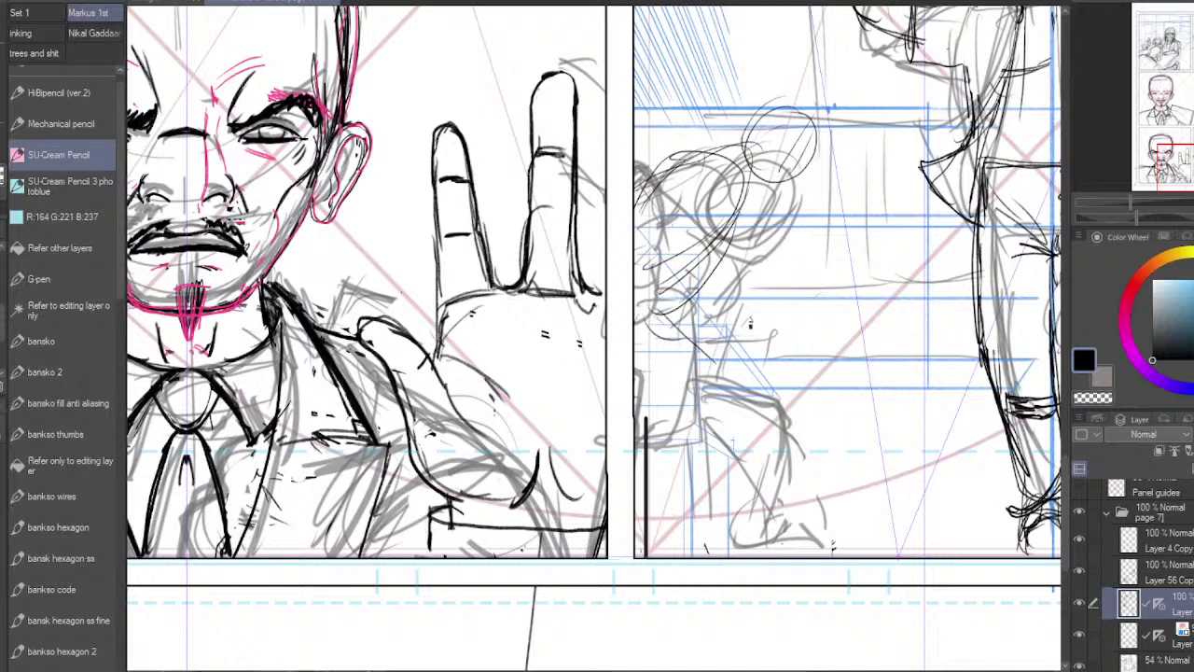
mouse_move(643, 304)
mouse_down()
mouse_move(700, 334)
mouse_move(719, 407)
mouse_up()
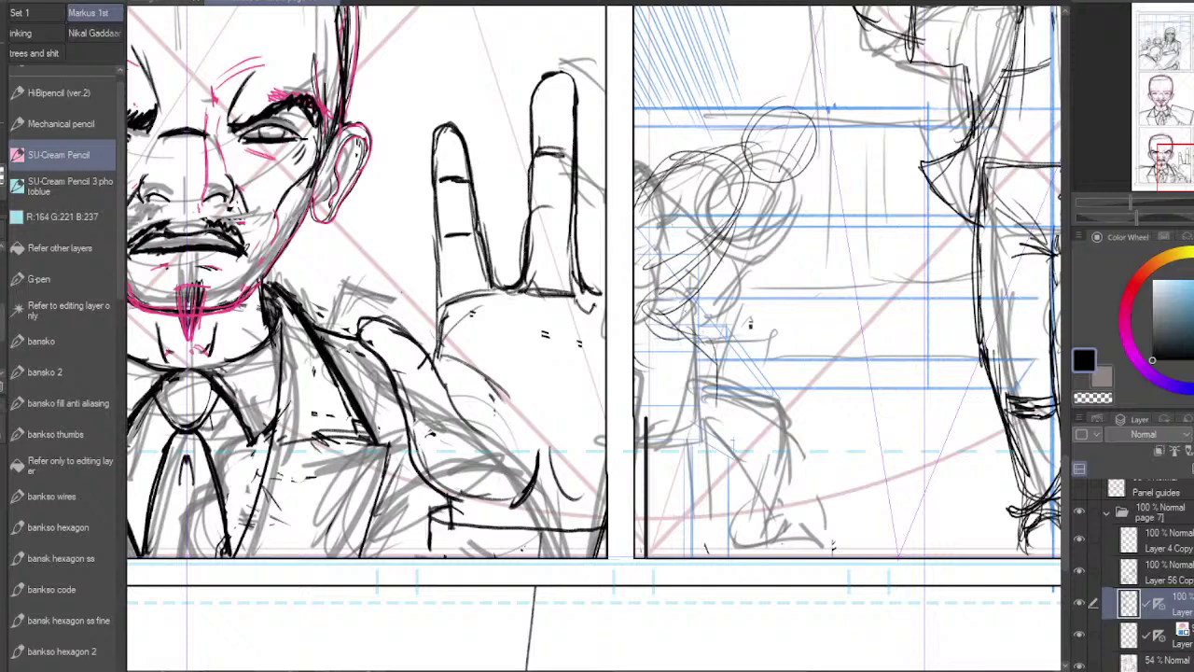
mouse_move(679, 304)
mouse_down()
mouse_move(748, 433)
mouse_move(706, 548)
mouse_move(721, 530)
mouse_up()
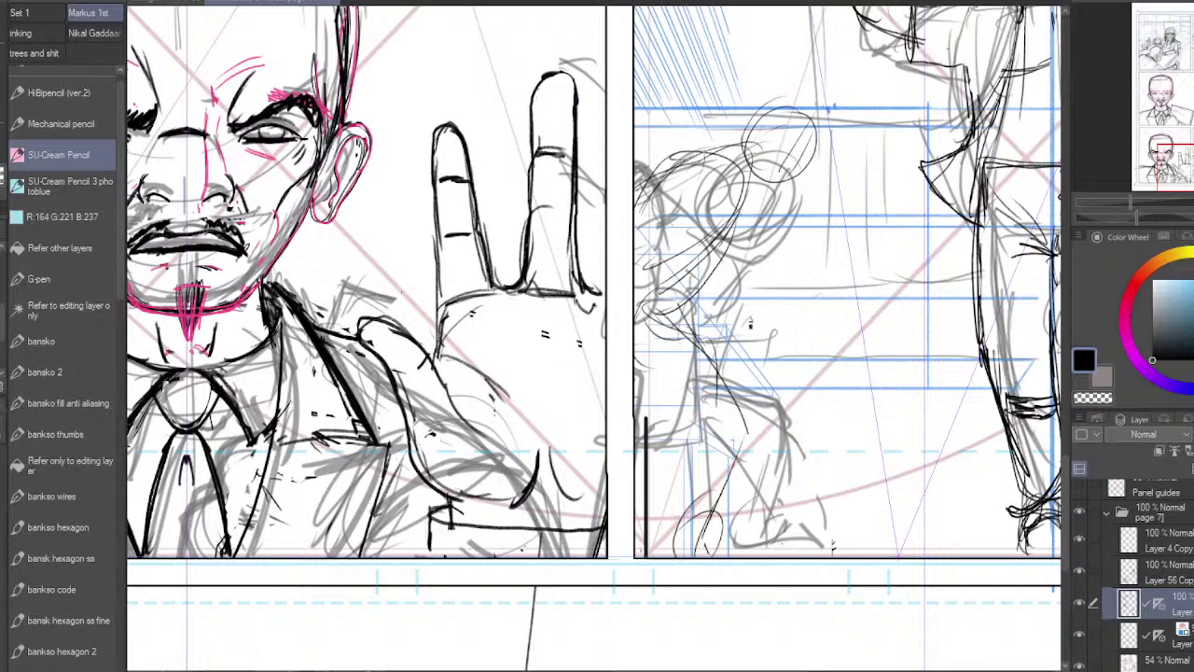
mouse_move(693, 163)
mouse_down()
mouse_move(663, 216)
mouse_move(713, 211)
mouse_up()
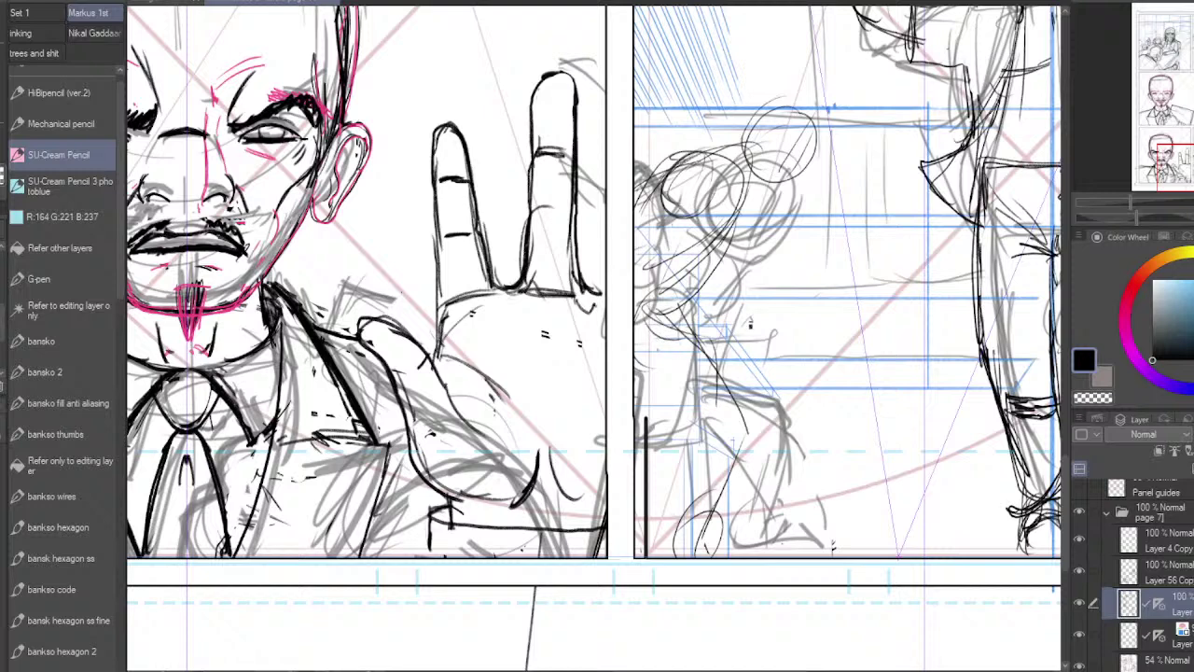
drag(655, 341, 661, 387)
mouse_move(805, 120)
mouse_down()
mouse_move(778, 193)
mouse_move(787, 182)
mouse_up()
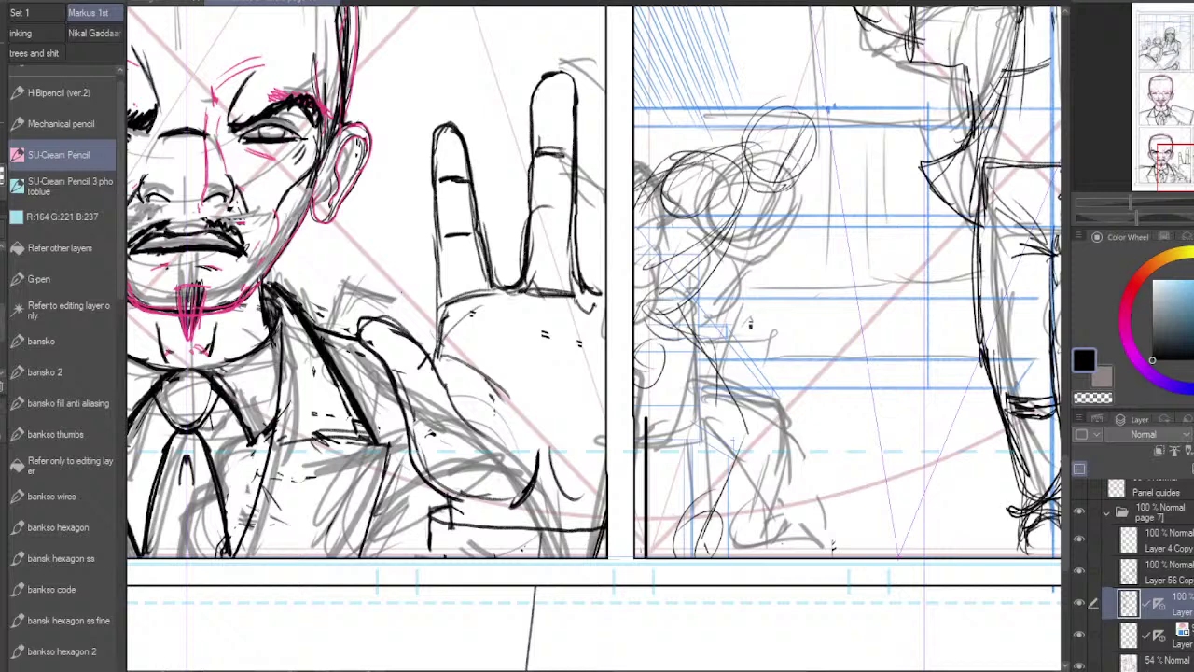
Step: Build up the leaning figure's shoulder, upper arm and forearm, and strengthen the hip and thigh lines
drag(694, 156, 708, 150)
drag(707, 198, 677, 242)
drag(707, 204, 653, 293)
drag(655, 289, 637, 332)
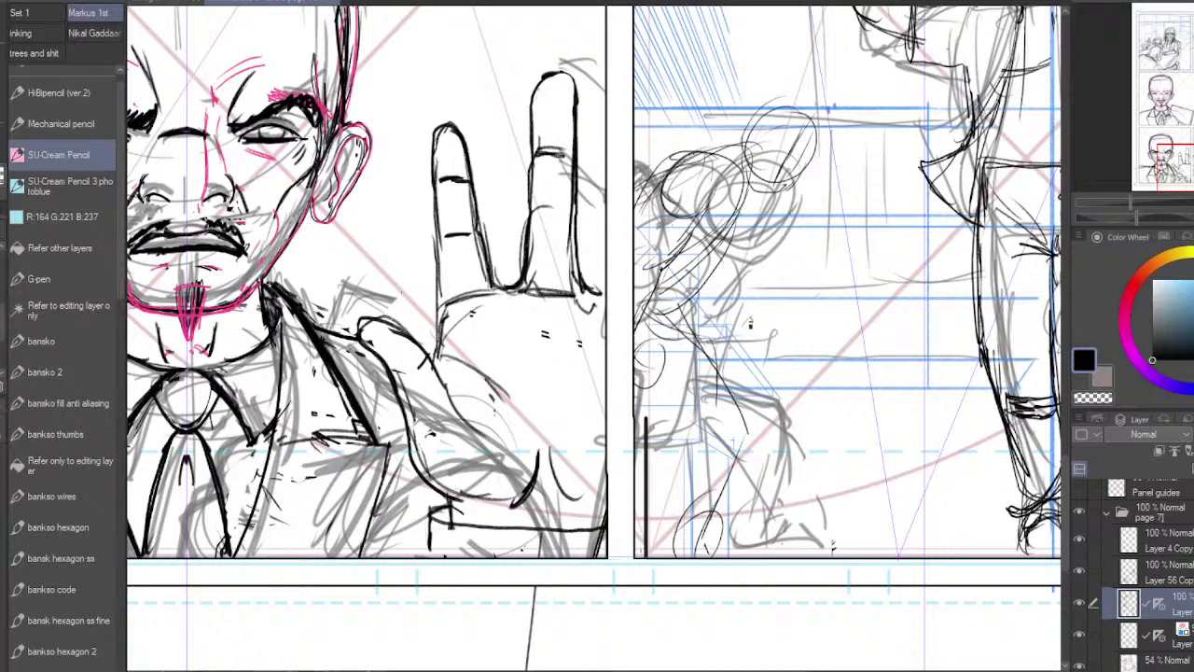
drag(654, 301, 688, 333)
mouse_move(676, 202)
mouse_down()
mouse_move(666, 185)
mouse_move(687, 157)
mouse_up()
mouse_move(653, 299)
mouse_down()
mouse_move(692, 338)
mouse_move(685, 355)
mouse_up()
drag(659, 313, 744, 428)
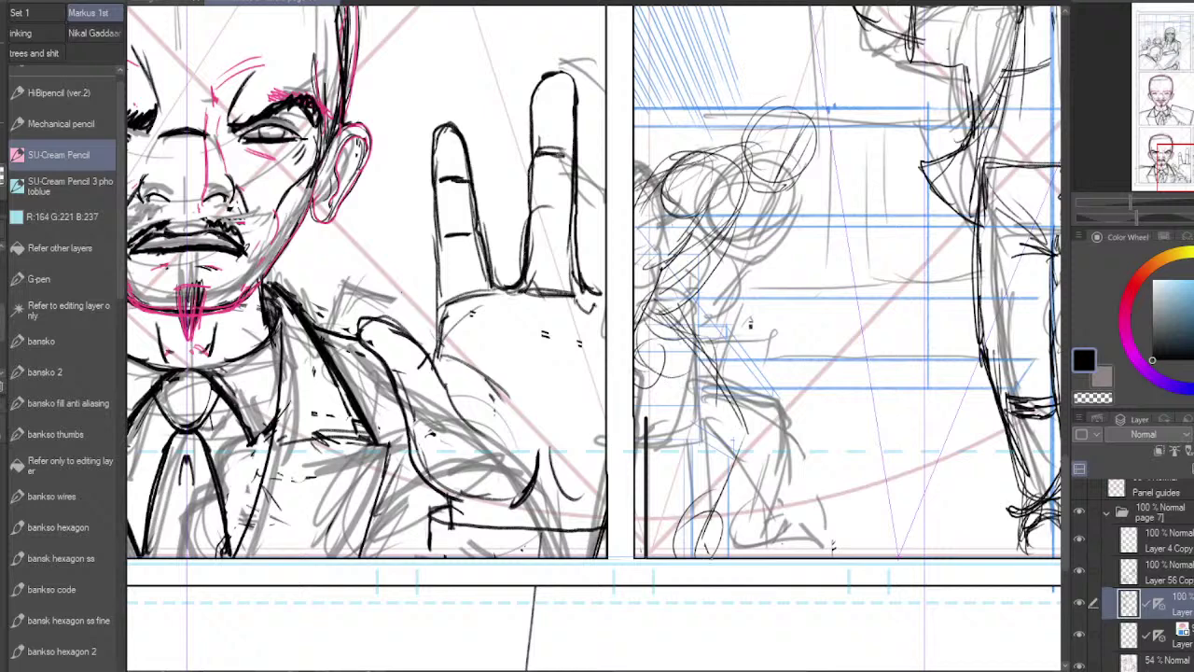
Step: Sketch the leaning figure's near lower leg from the knee to the ankle and shape the foot
drag(700, 511, 680, 556)
drag(734, 540, 724, 560)
drag(734, 509, 709, 529)
drag(685, 314, 746, 470)
mouse_move(692, 403)
mouse_down()
mouse_move(676, 461)
mouse_move(686, 519)
mouse_up()
drag(737, 455, 765, 560)
mouse_move(711, 510)
mouse_down()
mouse_move(744, 526)
mouse_move(734, 557)
mouse_move(685, 515)
mouse_up()
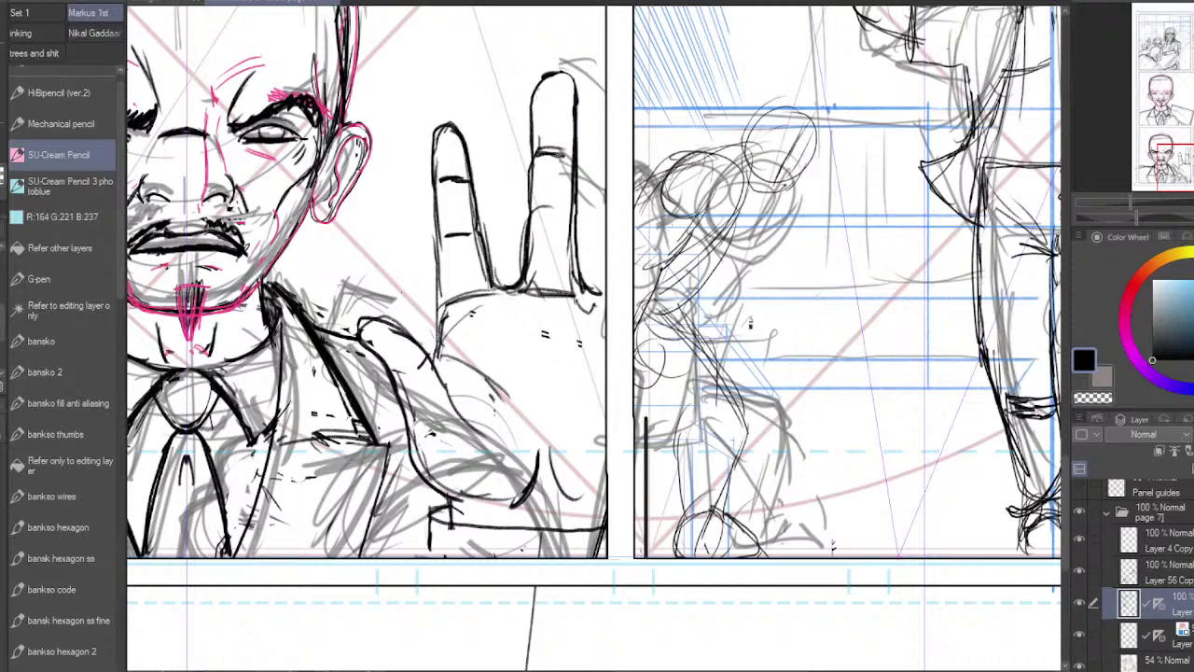
Step: Round out the near leg's calf and add the far thigh angling down behind the knee
mouse_move(706, 398)
mouse_down()
mouse_move(683, 433)
mouse_move(666, 534)
mouse_move(681, 475)
mouse_up()
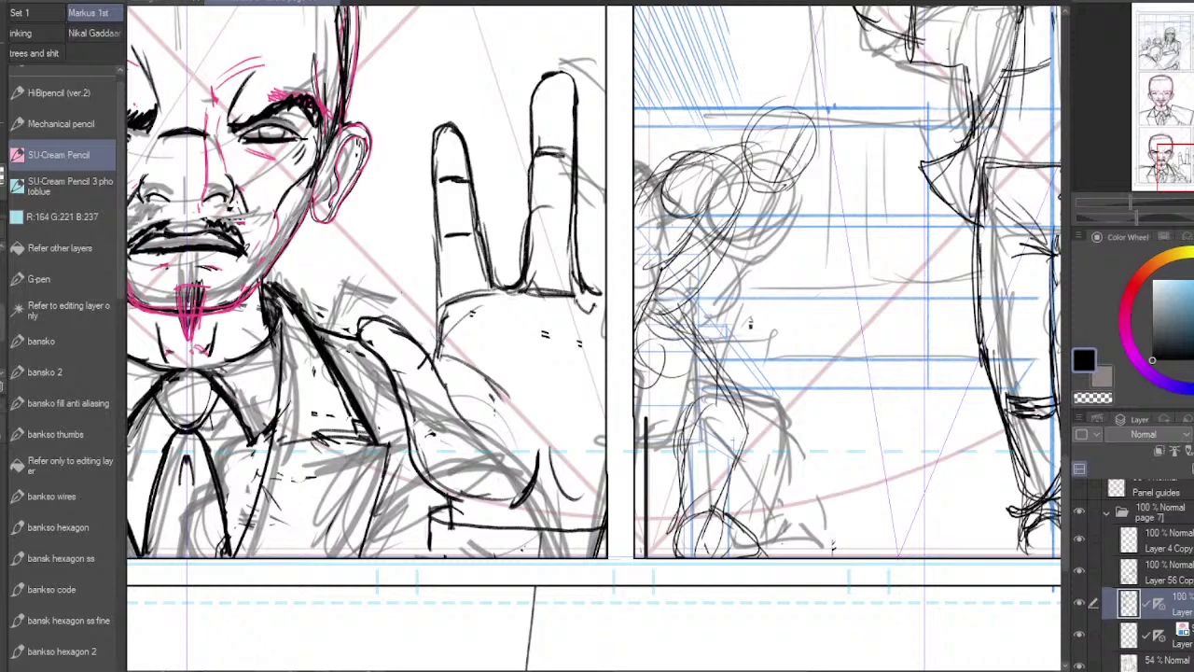
drag(692, 425, 681, 524)
drag(635, 358, 696, 438)
mouse_move(648, 387)
mouse_down()
mouse_move(695, 438)
mouse_move(684, 426)
mouse_up()
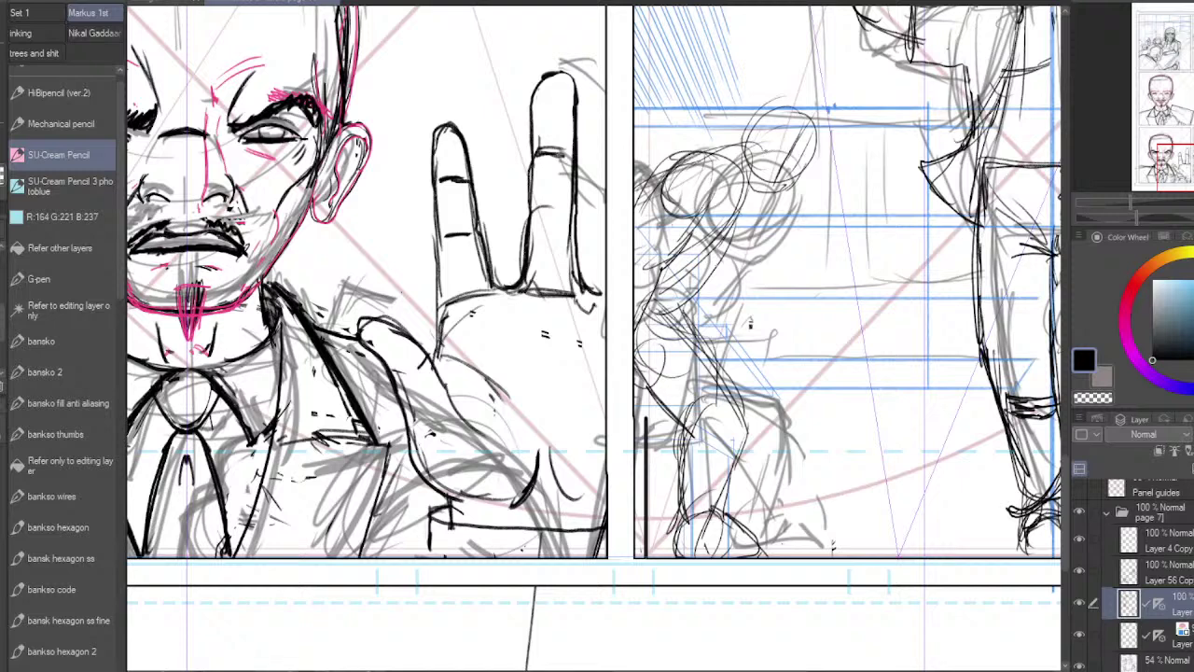
Step: Sketch the leaning figure's neck between the head and shoulder and work over the front of the torso
drag(721, 159, 746, 140)
mouse_move(725, 155)
mouse_down()
mouse_move(743, 146)
mouse_move(744, 197)
mouse_up()
mouse_move(751, 323)
mouse_down()
mouse_move(606, 552)
mouse_move(717, 507)
mouse_move(524, 552)
mouse_move(685, 453)
mouse_move(696, 464)
mouse_up()
drag(719, 245, 689, 308)
drag(689, 311, 756, 293)
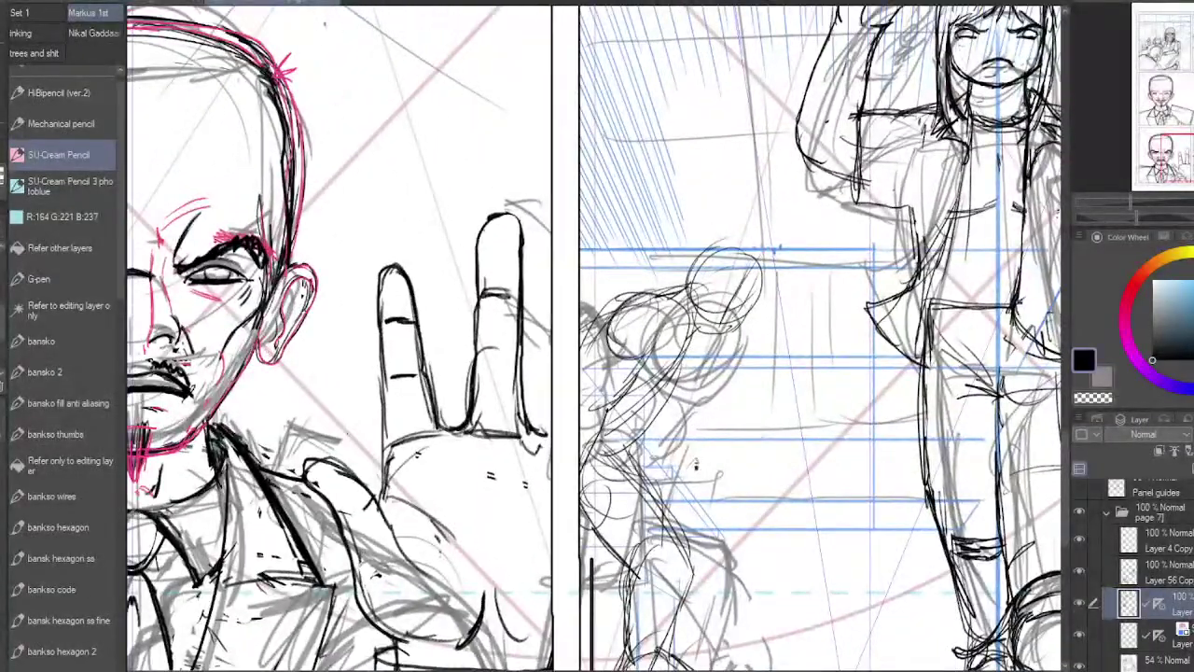
Step: Firm up the leaning figure's head outline around the cranium, back of the skull and jaw
drag(698, 265, 691, 291)
mouse_move(695, 297)
mouse_down()
mouse_move(722, 282)
mouse_move(737, 301)
mouse_move(731, 323)
mouse_up()
mouse_move(760, 270)
mouse_down()
mouse_move(731, 338)
mouse_move(752, 326)
mouse_move(693, 244)
mouse_move(693, 291)
mouse_up()
drag(726, 241, 688, 284)
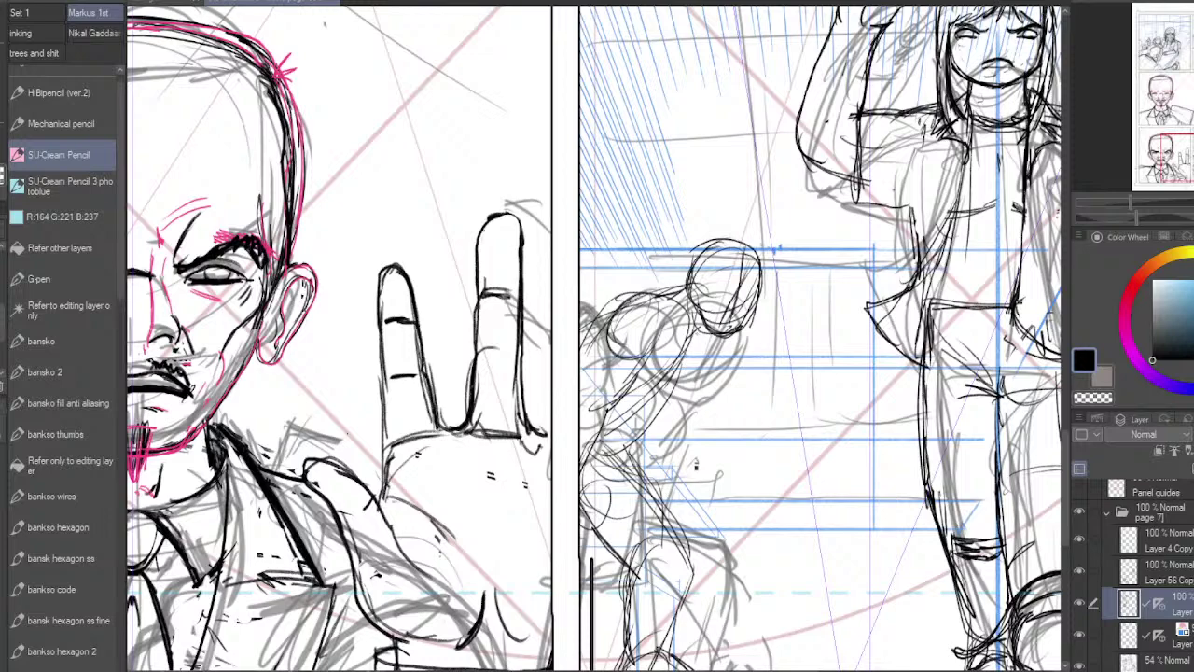
Step: Define the leaning figure's face edge and neck, and strengthen the shoulder, back and chest contours down to the waist
drag(713, 324, 683, 345)
drag(762, 288, 743, 331)
mouse_move(762, 259)
mouse_down()
mouse_move(760, 314)
mouse_move(734, 336)
mouse_move(691, 342)
mouse_move(674, 377)
mouse_up()
mouse_move(668, 292)
mouse_down()
mouse_move(685, 325)
mouse_move(594, 324)
mouse_up()
mouse_move(686, 311)
mouse_down()
mouse_move(663, 382)
mouse_move(637, 410)
mouse_up()
mouse_move(664, 393)
mouse_down()
mouse_move(610, 413)
mouse_move(623, 435)
mouse_move(636, 425)
mouse_up()
drag(636, 421, 592, 458)
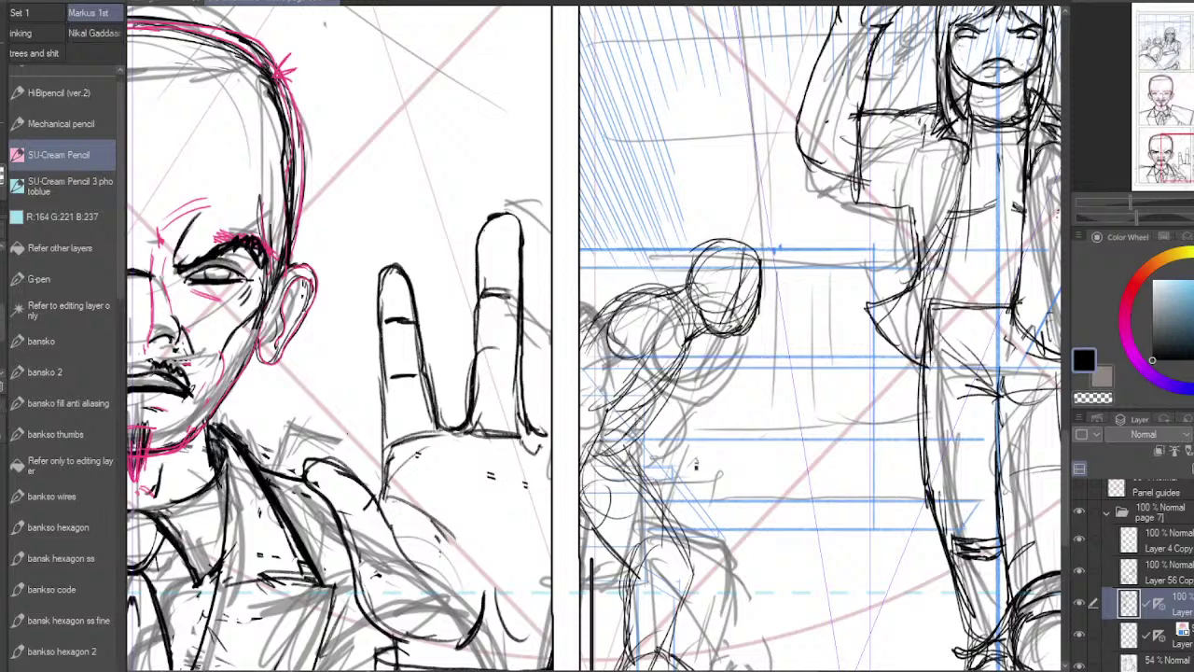
drag(666, 322, 581, 448)
drag(654, 295, 590, 342)
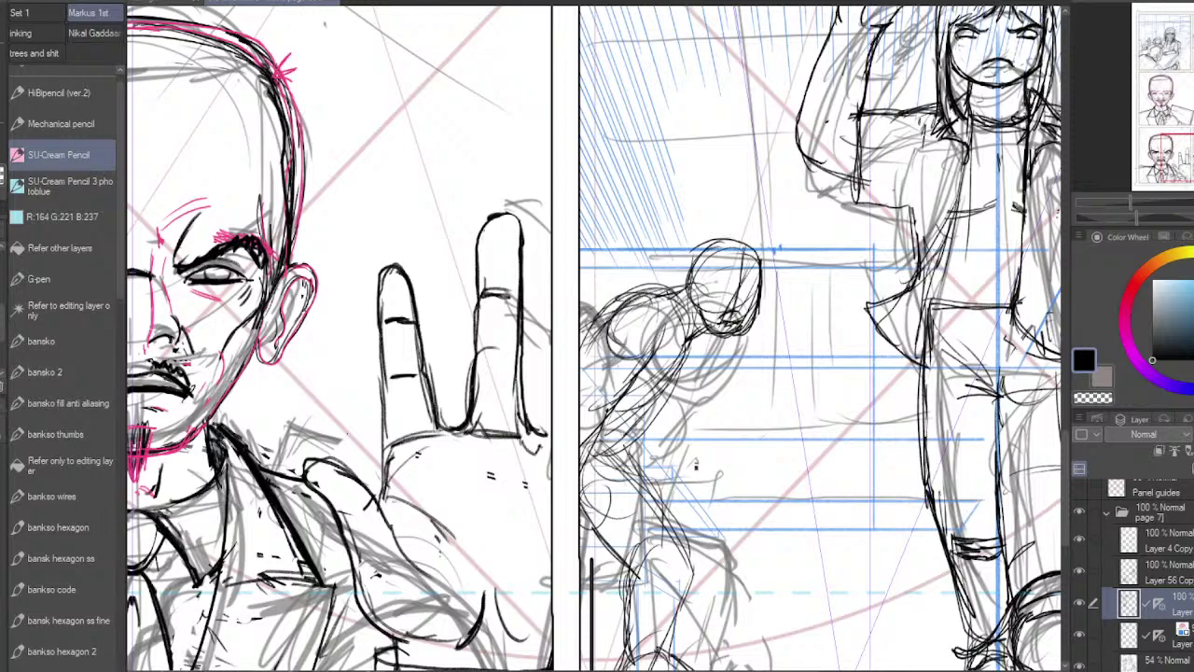
Step: Sketch the leaning figure's brow and eye area, then reinforce the neck, upper back and front torso contour
drag(705, 285, 760, 283)
drag(683, 290, 670, 317)
drag(685, 295, 680, 354)
drag(685, 345, 676, 370)
mouse_move(658, 296)
mouse_down()
mouse_move(678, 287)
mouse_move(610, 308)
mouse_up()
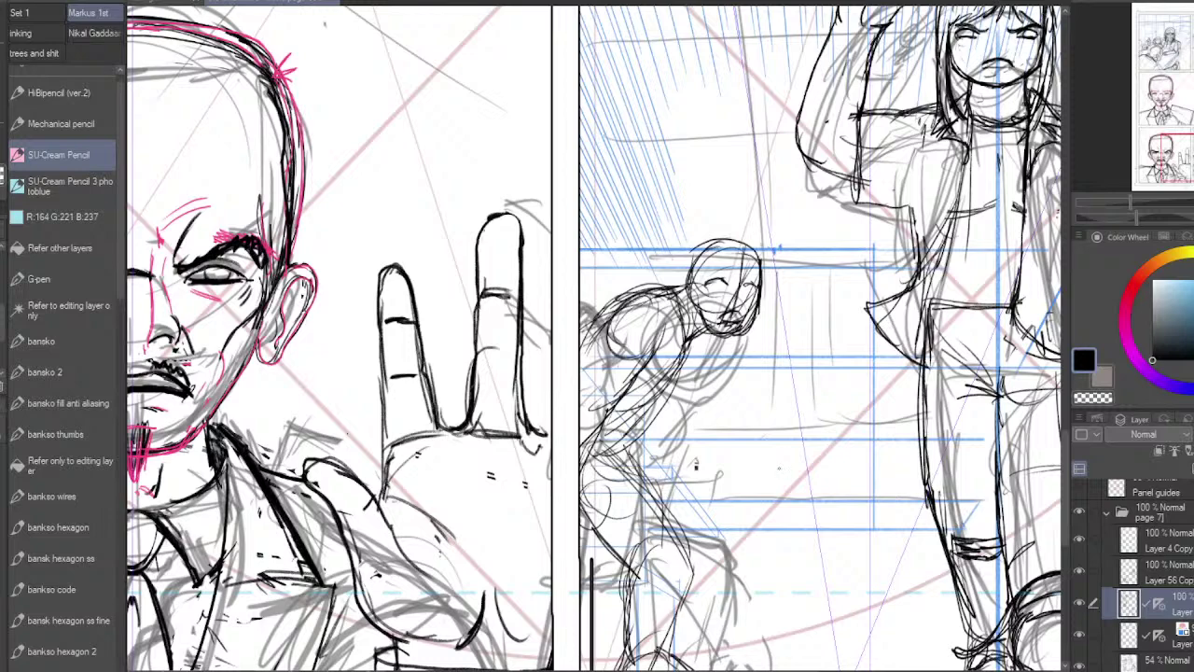
drag(690, 349, 600, 475)
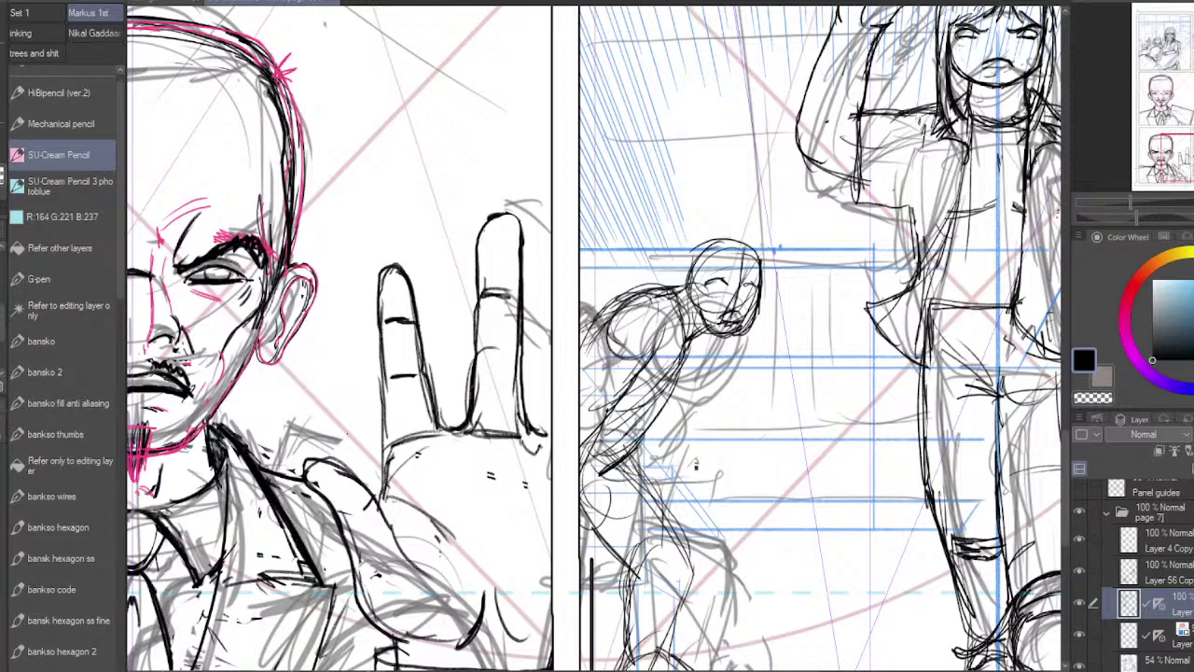
Step: Sketch the leaning figure's lower leg from the knee down to the trouser hem and rough in the foot
mouse_move(696, 466)
mouse_down()
mouse_move(698, 389)
mouse_move(783, 324)
mouse_move(783, 334)
mouse_up()
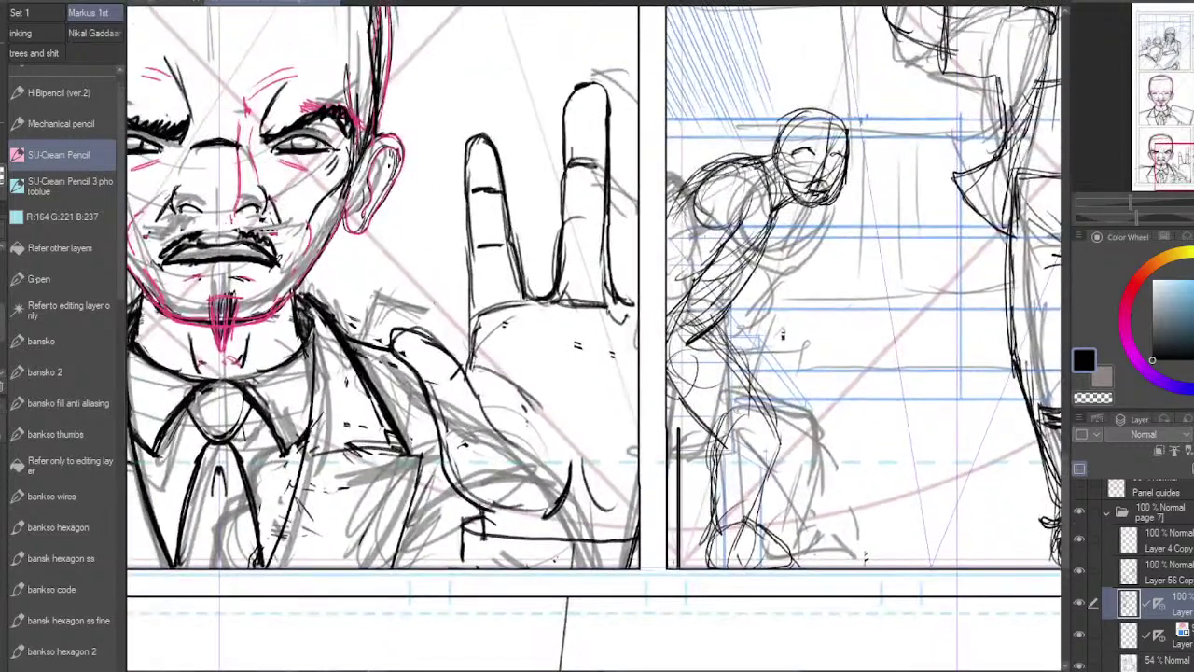
mouse_move(689, 314)
mouse_down()
mouse_move(773, 416)
mouse_move(757, 486)
mouse_move(714, 548)
mouse_up()
drag(745, 524, 785, 549)
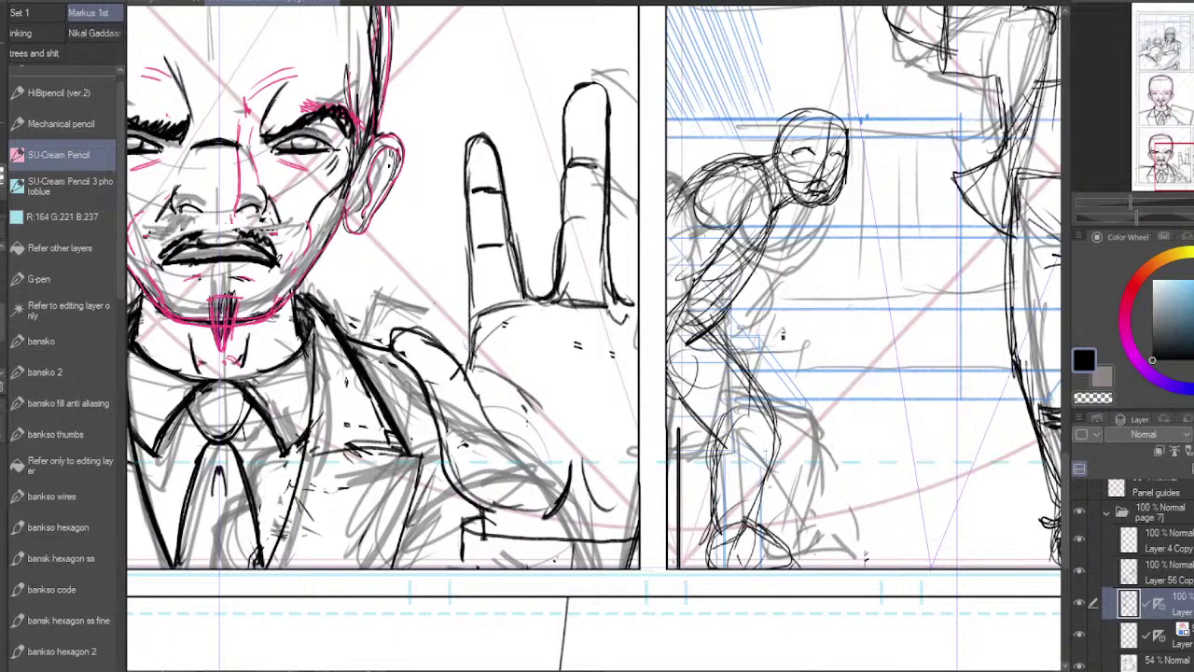
mouse_move(774, 454)
mouse_down()
mouse_move(763, 514)
mouse_move(705, 515)
mouse_move(715, 429)
mouse_up()
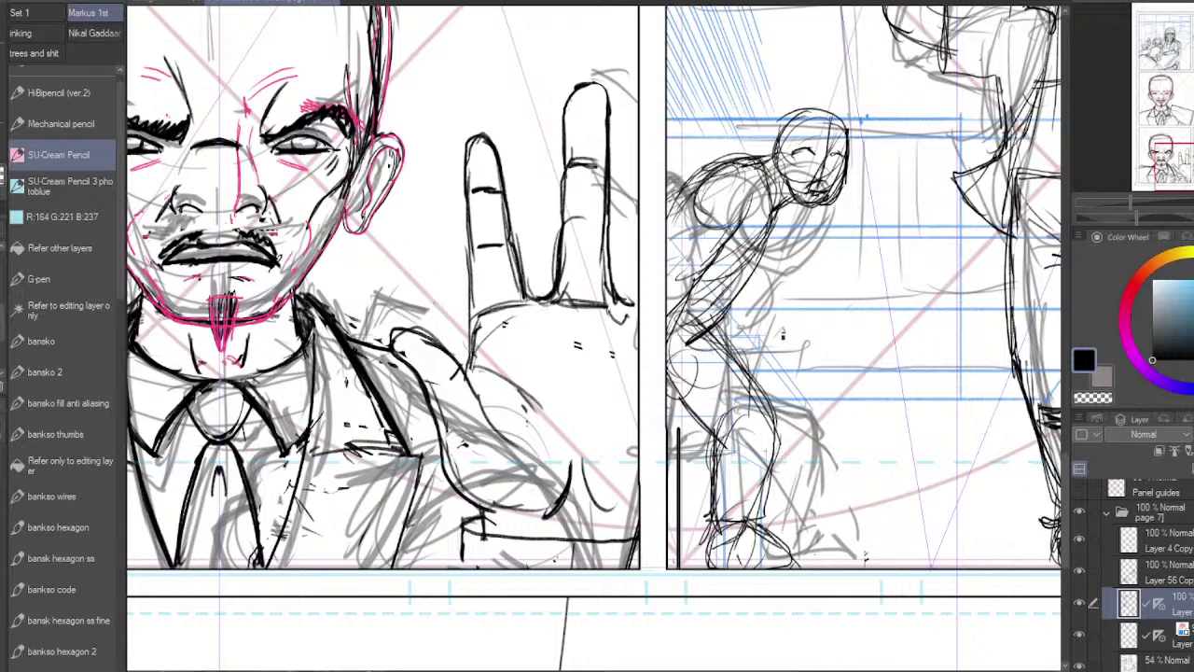
Step: Shape the leaning figure's shoe with its sole, heel, upper and toe below the trouser hem
drag(797, 554, 715, 567)
mouse_move(715, 567)
mouse_down()
mouse_move(800, 551)
mouse_move(761, 532)
mouse_move(717, 538)
mouse_up()
drag(723, 532, 706, 543)
drag(717, 545, 706, 561)
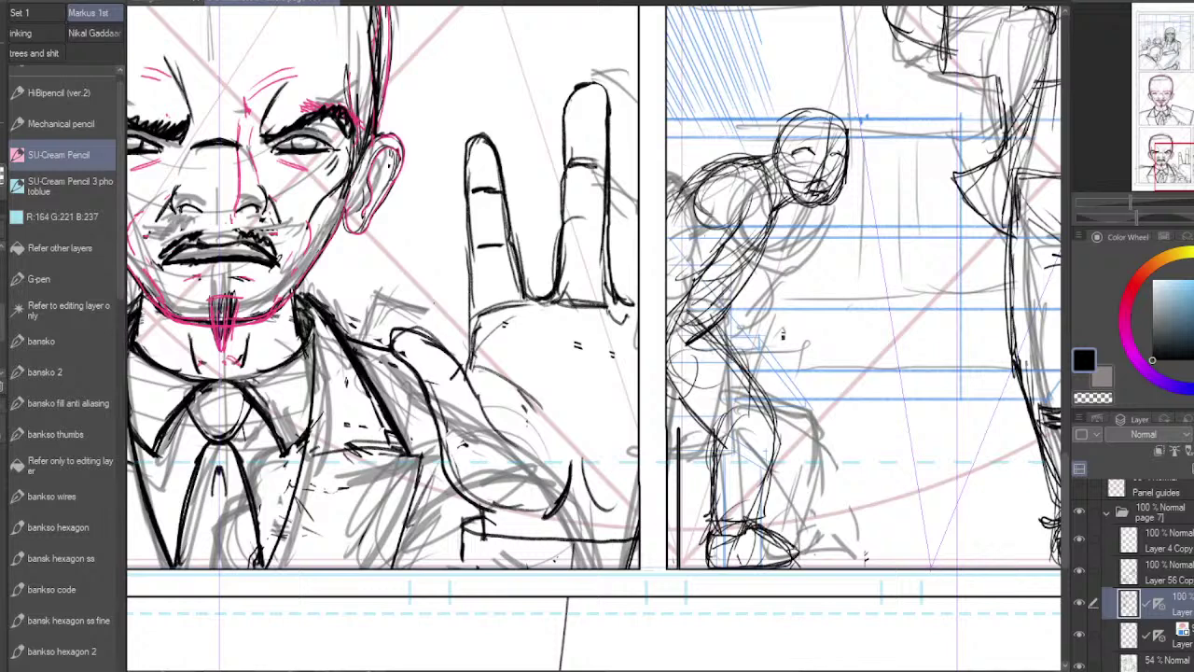
mouse_move(756, 528)
mouse_down()
mouse_move(746, 547)
mouse_move(786, 554)
mouse_move(782, 538)
mouse_move(798, 551)
mouse_move(711, 563)
mouse_move(795, 555)
mouse_up()
mouse_move(789, 555)
mouse_down()
mouse_move(764, 563)
mouse_move(787, 559)
mouse_up()
drag(750, 520, 757, 529)
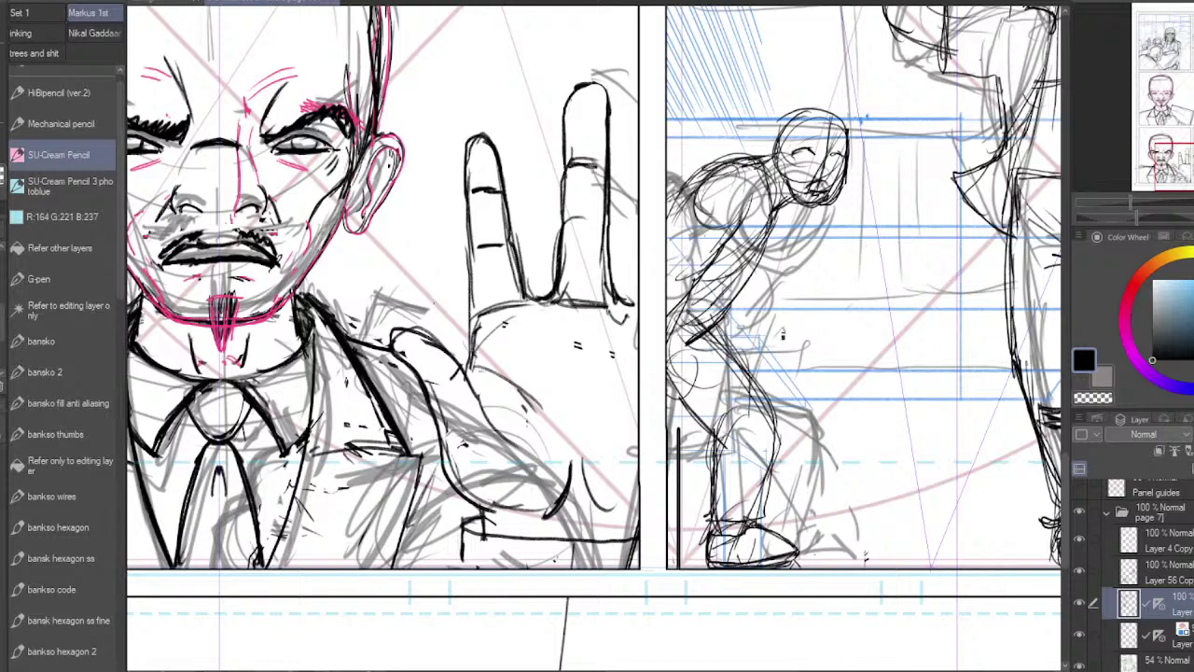
Step: Darken the leaning figure's shoe outline and touch up the knee, mouth, hip and upper arm lines
drag(763, 474, 771, 424)
mouse_move(825, 137)
mouse_down()
mouse_move(819, 178)
mouse_move(835, 142)
mouse_move(795, 163)
mouse_move(776, 127)
mouse_move(780, 172)
mouse_up()
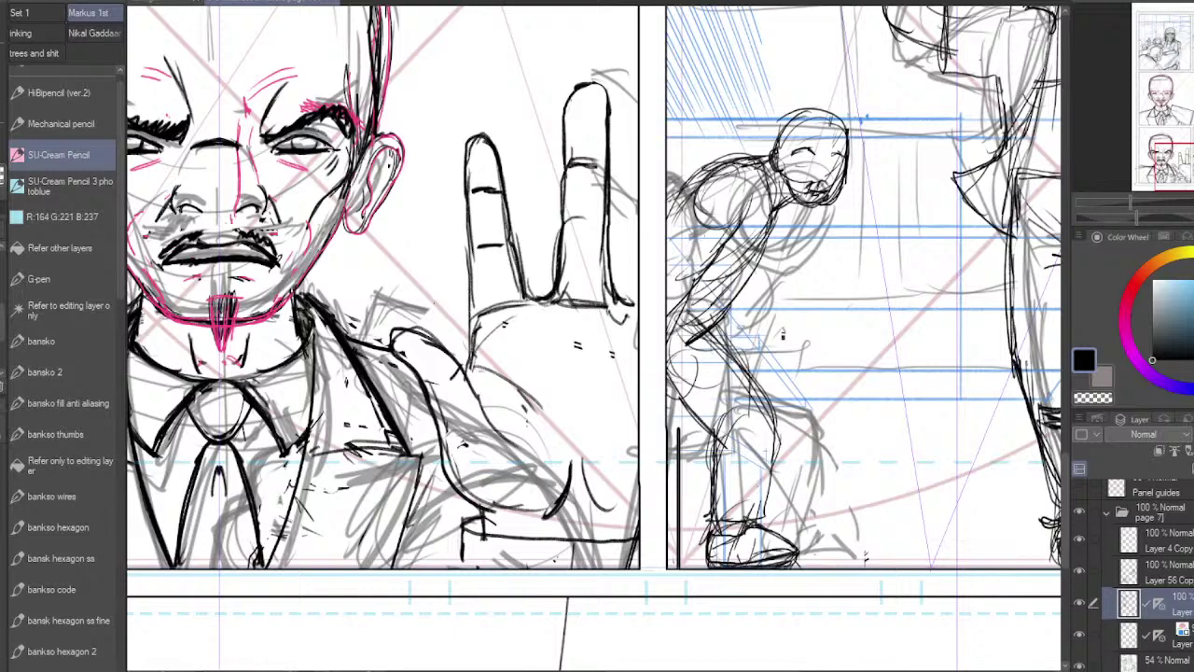
mouse_move(743, 561)
mouse_down()
mouse_move(795, 553)
mouse_move(759, 528)
mouse_up()
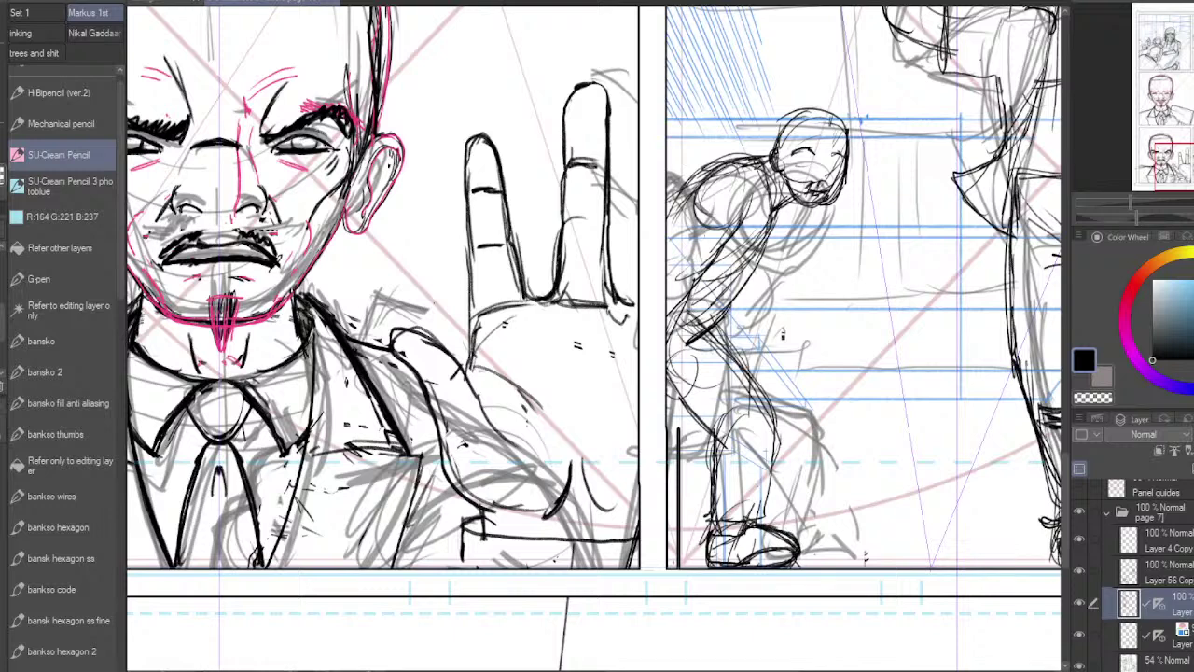
drag(711, 529, 707, 559)
mouse_move(713, 530)
mouse_down()
mouse_move(771, 528)
mouse_move(800, 544)
mouse_move(755, 529)
mouse_move(793, 542)
mouse_move(782, 559)
mouse_move(804, 559)
mouse_move(733, 557)
mouse_up()
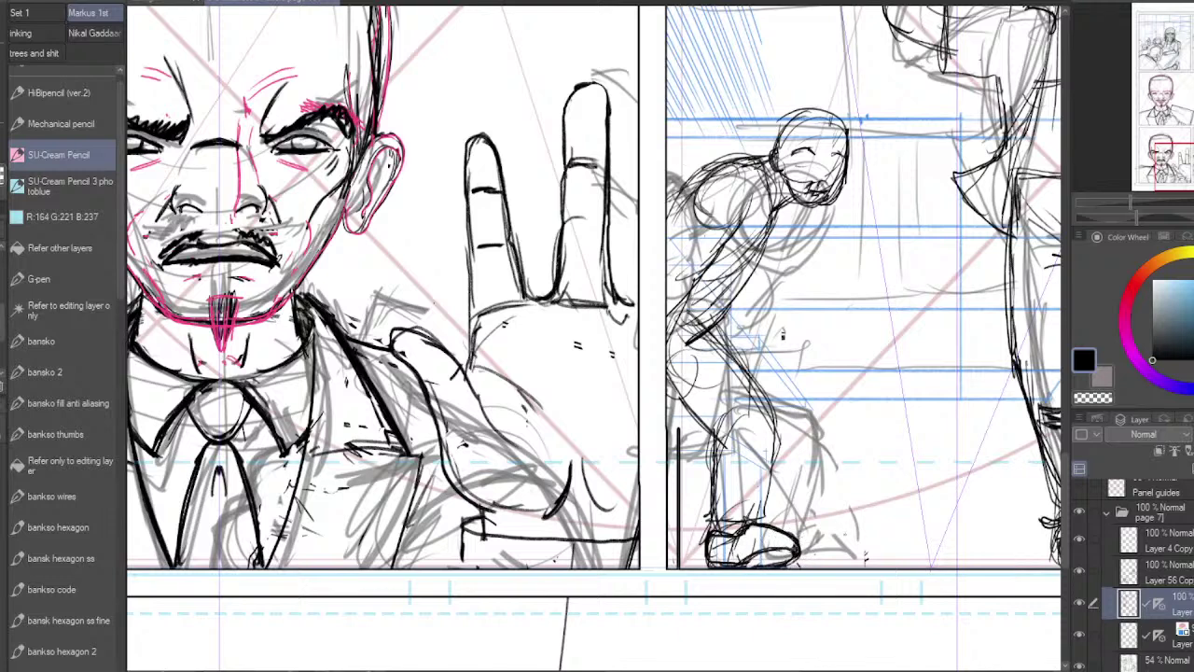
drag(698, 327, 724, 352)
drag(752, 199, 740, 223)
Step: Change the rough sketch layer's colour from blue to magenta and lower its opacity to 35%
click(1173, 661)
click(1193, 451)
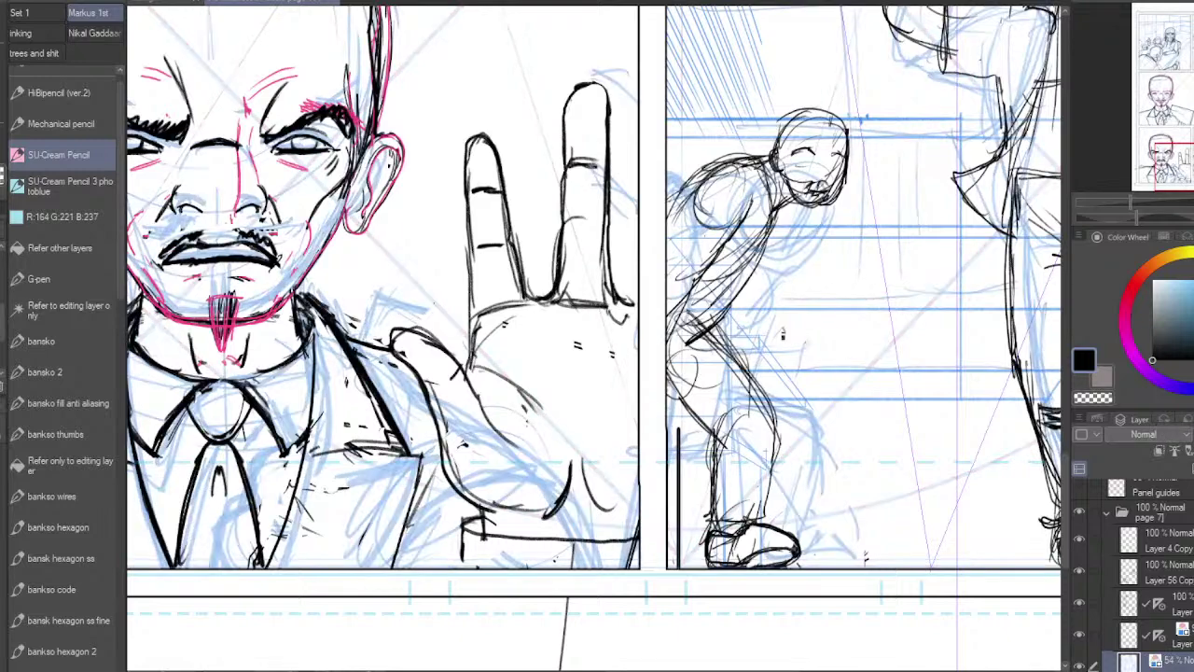
double_click(1158, 661)
click(903, 469)
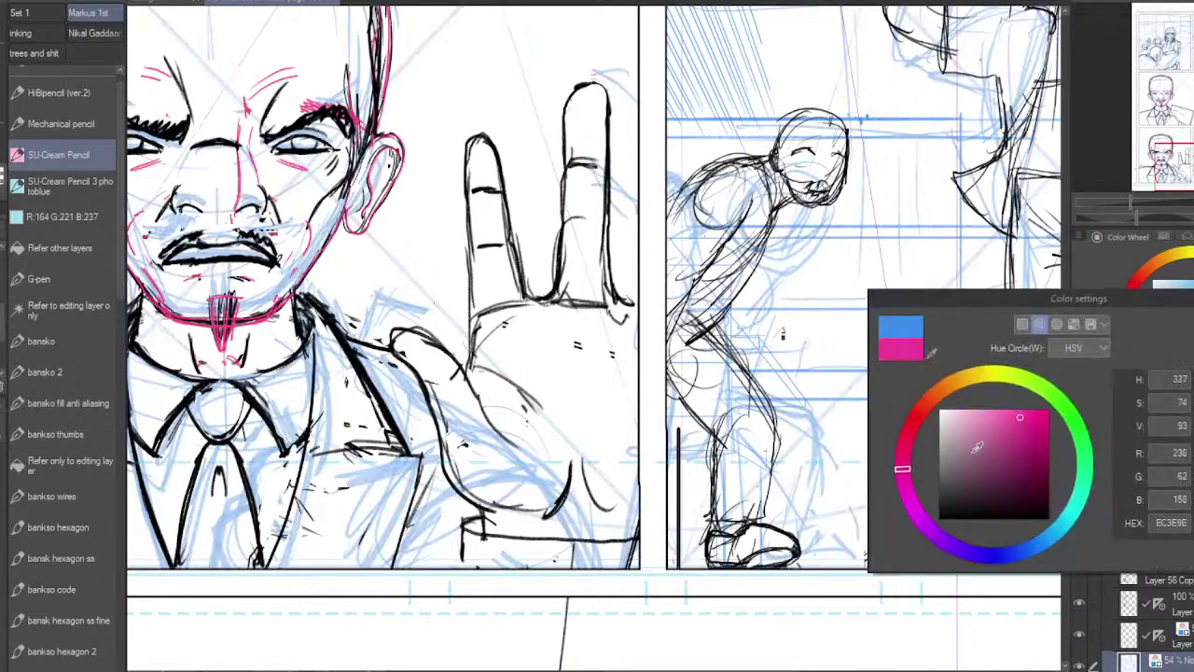
drag(1031, 435, 1028, 448)
key(Return)
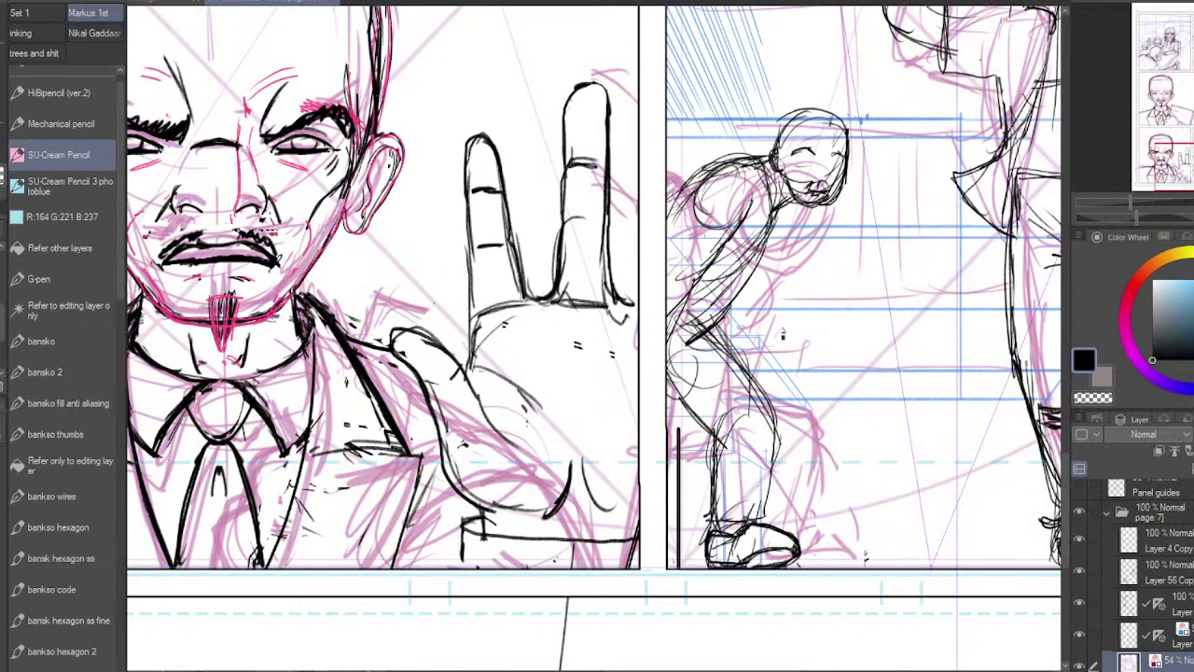
drag(1193, 434, 1190, 434)
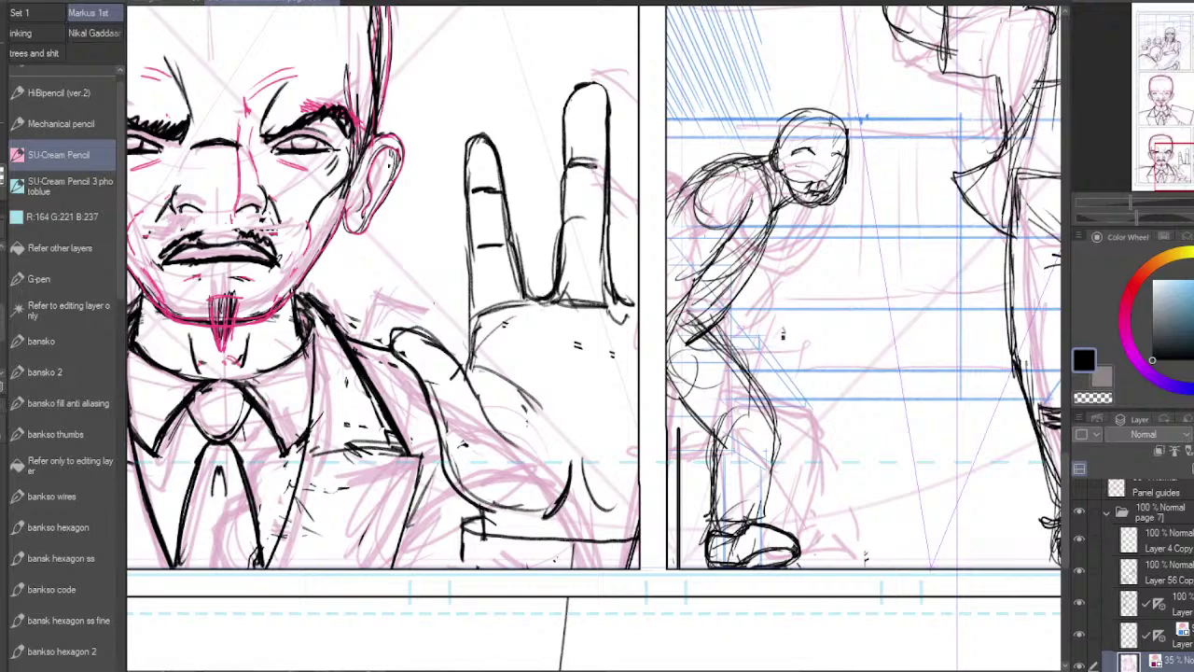
Step: On the black pencil layer, firm up the leaning figure's thigh, knee and shin contours and clean up the shoe
click(1081, 604)
click(1081, 605)
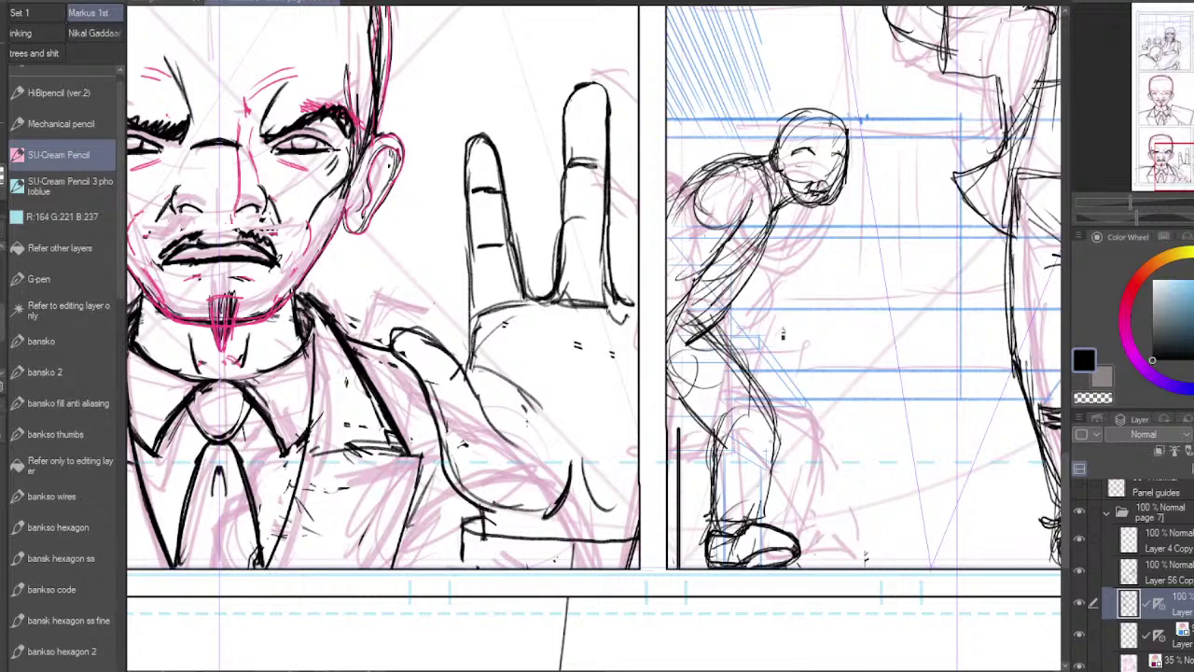
drag(692, 310, 756, 373)
mouse_move(719, 337)
mouse_down()
mouse_move(777, 408)
mouse_move(764, 517)
mouse_up()
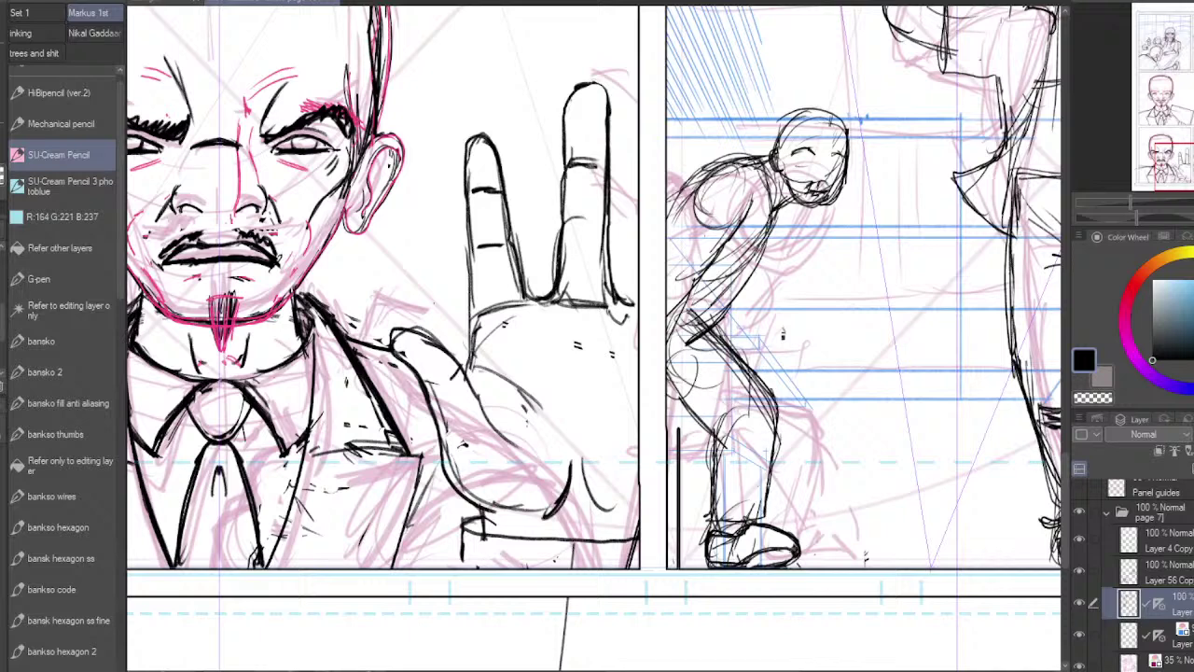
drag(782, 414, 769, 488)
drag(780, 416, 711, 333)
mouse_move(668, 399)
mouse_down()
mouse_move(716, 448)
mouse_move(712, 439)
mouse_move(728, 437)
mouse_up()
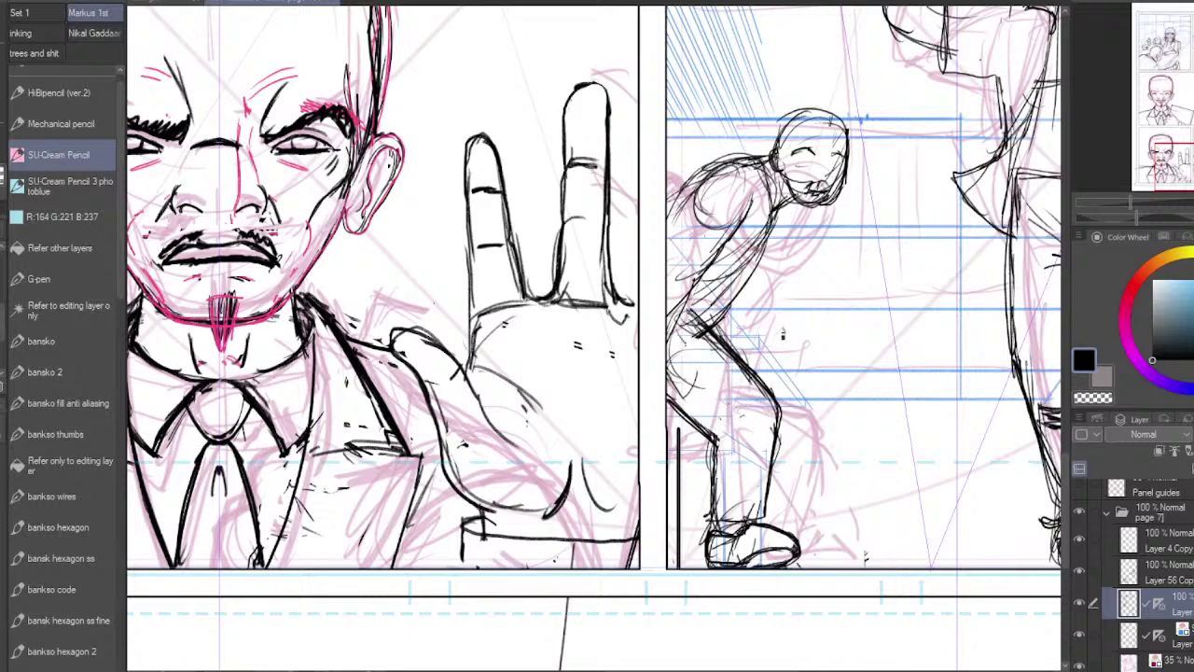
mouse_move(758, 551)
mouse_down()
mouse_move(796, 548)
mouse_move(799, 564)
mouse_move(787, 567)
mouse_move(800, 556)
mouse_move(756, 526)
mouse_move(794, 552)
mouse_move(790, 535)
mouse_move(727, 546)
mouse_move(742, 527)
mouse_up()
mouse_move(741, 528)
mouse_down()
mouse_move(758, 517)
mouse_move(744, 530)
mouse_move(773, 549)
mouse_move(725, 554)
mouse_move(793, 544)
mouse_up()
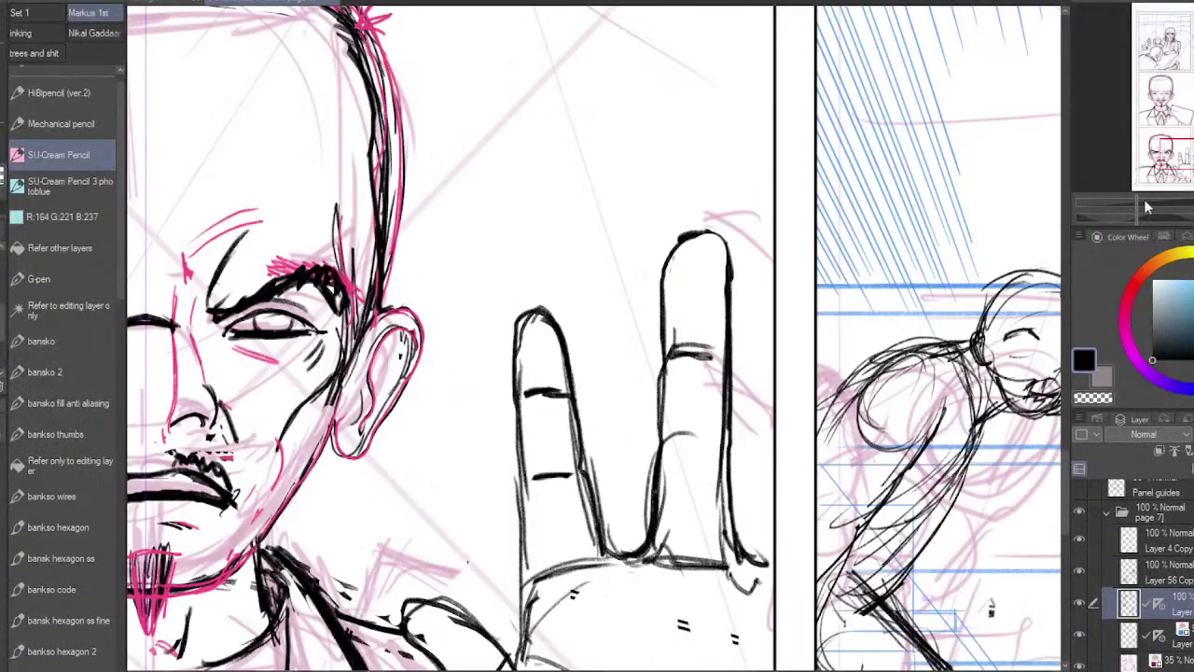
Step: Strengthen the leaning figure's upper back, top of the shoulder and back of the neck
drag(1184, 153, 1192, 157)
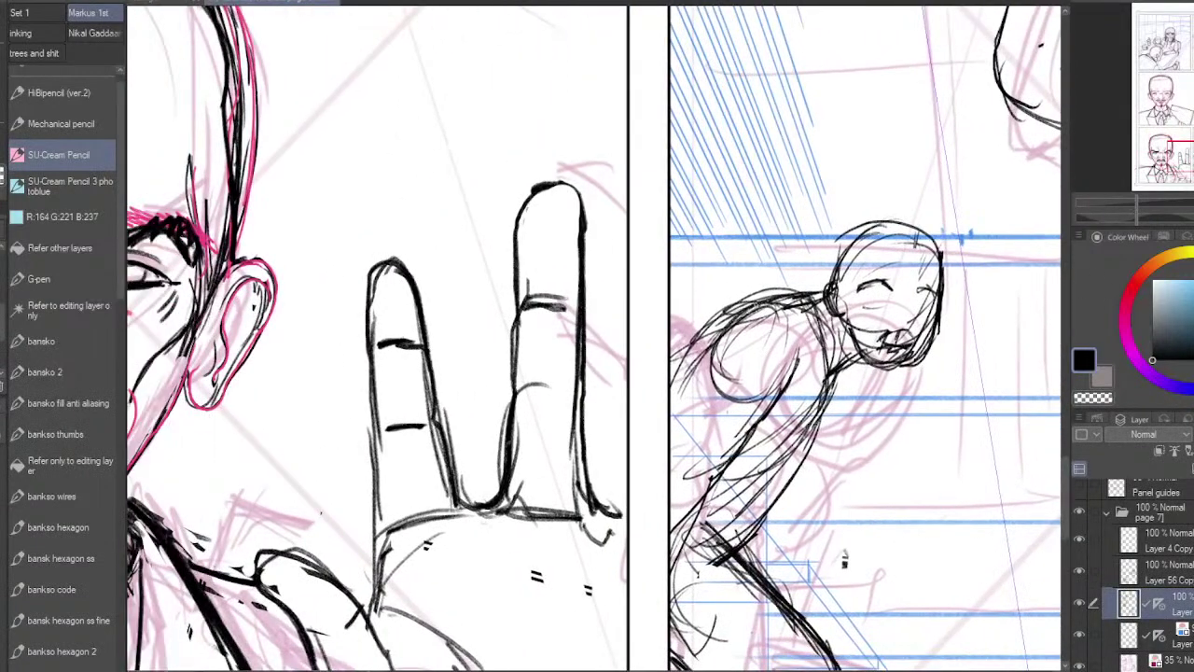
drag(674, 351, 758, 301)
mouse_move(671, 356)
mouse_down()
mouse_move(735, 310)
mouse_move(790, 325)
mouse_up()
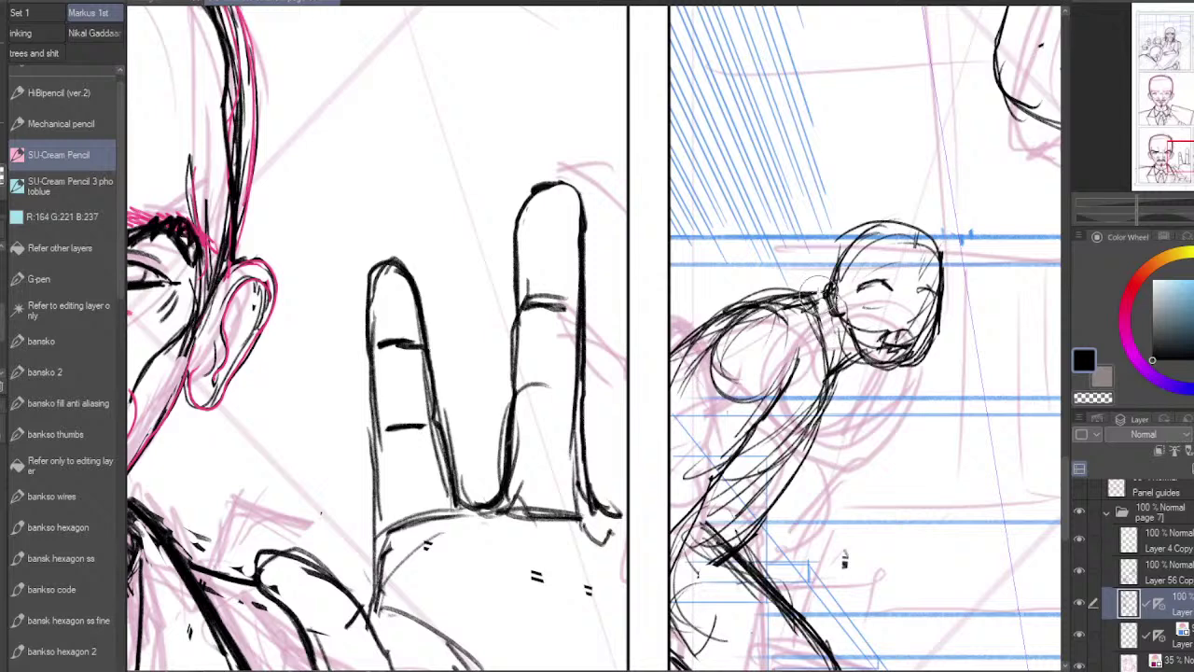
mouse_move(827, 295)
mouse_down()
mouse_move(782, 312)
mouse_move(838, 300)
mouse_move(791, 310)
mouse_move(749, 289)
mouse_move(834, 358)
mouse_up()
drag(773, 291, 723, 305)
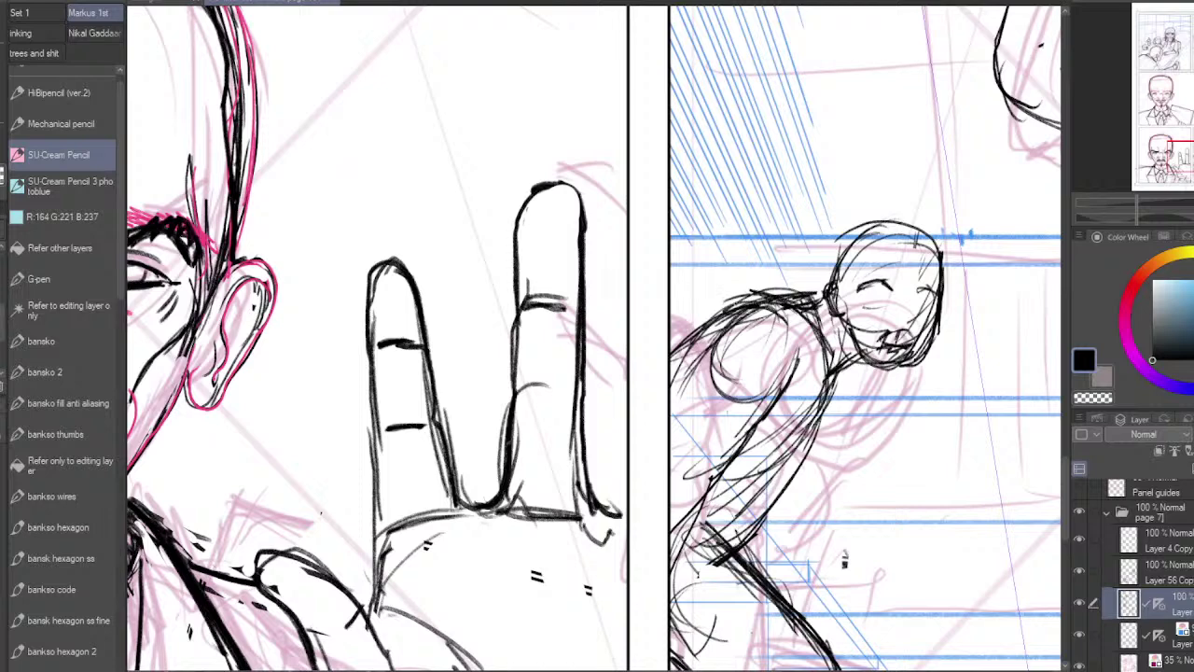
Step: Build up the leaning figure's shoulder ball and sketch the curved lower edge of the ribcage
mouse_move(818, 297)
mouse_down()
mouse_move(728, 304)
mouse_move(825, 357)
mouse_move(838, 386)
mouse_move(794, 455)
mouse_move(741, 459)
mouse_up()
drag(776, 334, 719, 388)
drag(744, 312, 731, 325)
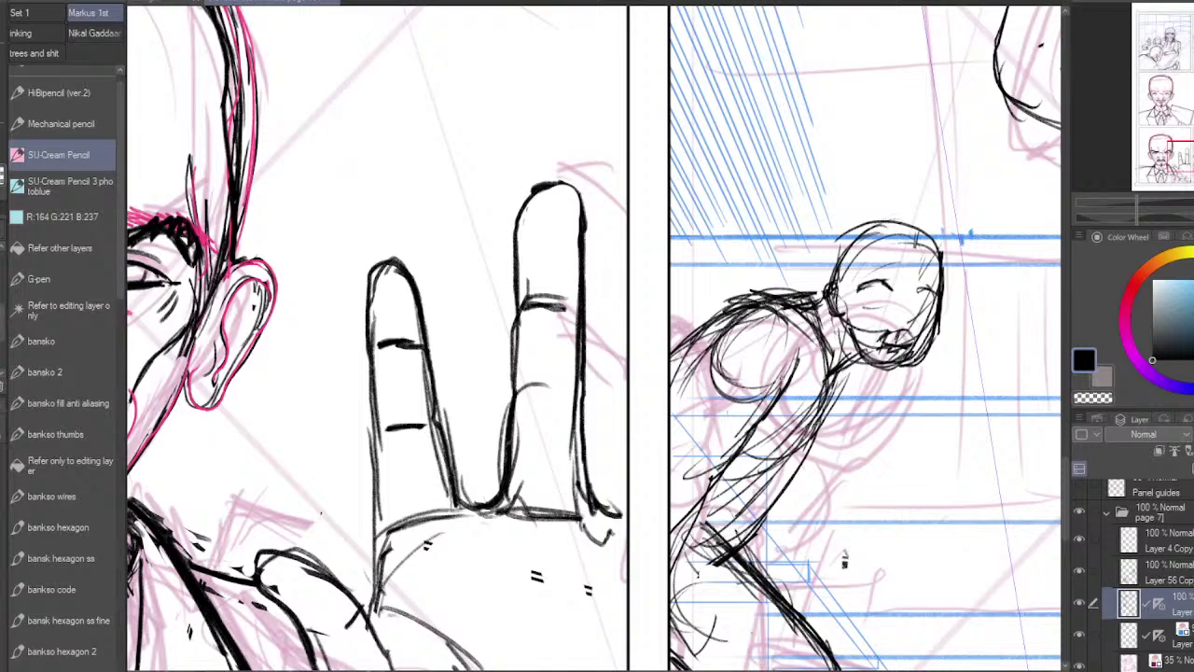
mouse_move(790, 381)
mouse_down()
mouse_move(737, 297)
mouse_move(673, 374)
mouse_move(762, 459)
mouse_move(819, 421)
mouse_up()
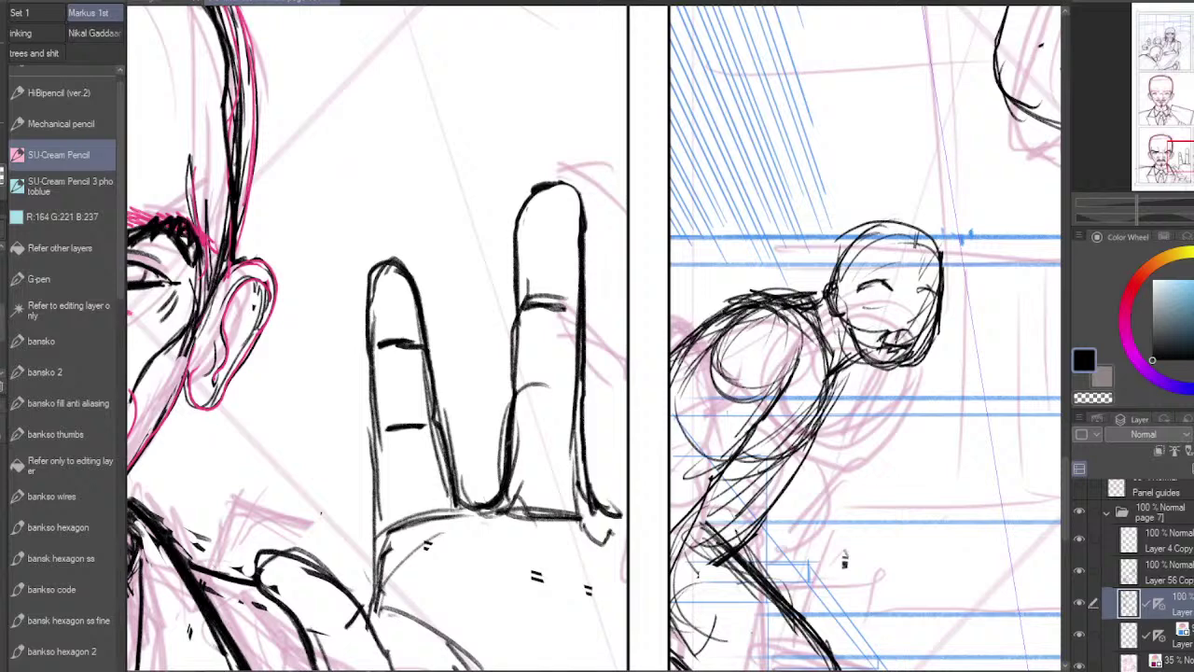
mouse_move(840, 379)
mouse_down()
mouse_move(793, 457)
mouse_move(682, 426)
mouse_move(758, 476)
mouse_up()
mouse_move(756, 476)
mouse_down()
mouse_move(812, 446)
mouse_move(789, 479)
mouse_up()
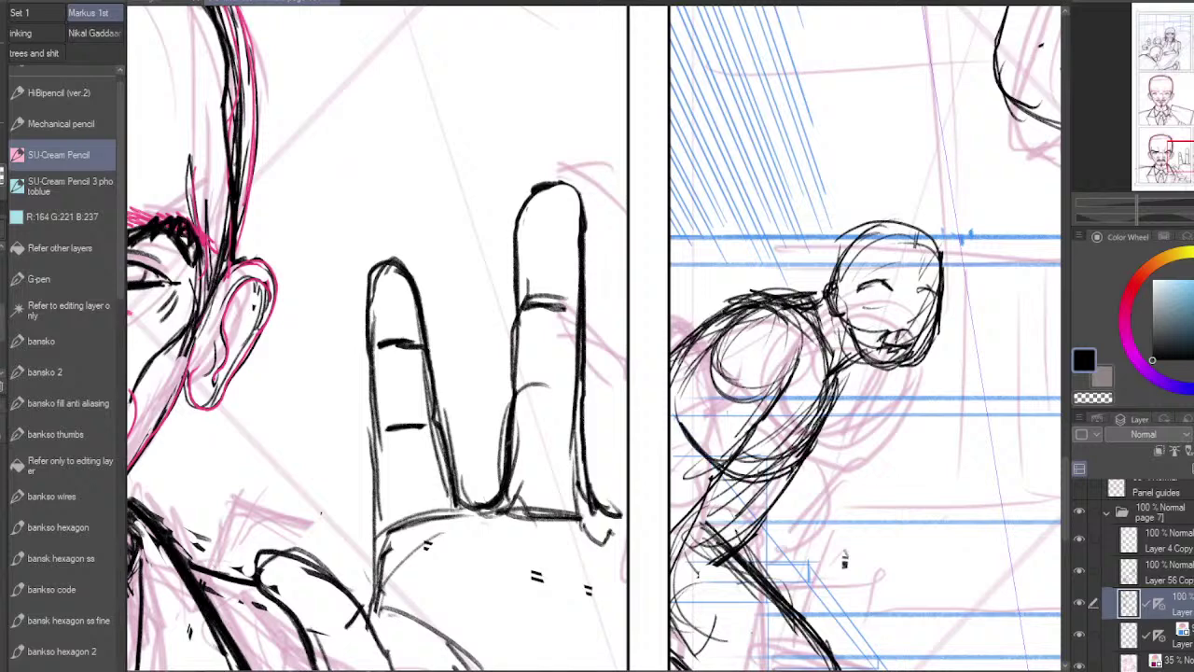
Step: Darken the front torso contour down to the waist and the diagonal line under the leaning figure's arm
drag(825, 414, 721, 548)
drag(758, 504, 722, 540)
mouse_move(825, 323)
mouse_down()
mouse_move(838, 334)
mouse_move(831, 353)
mouse_up()
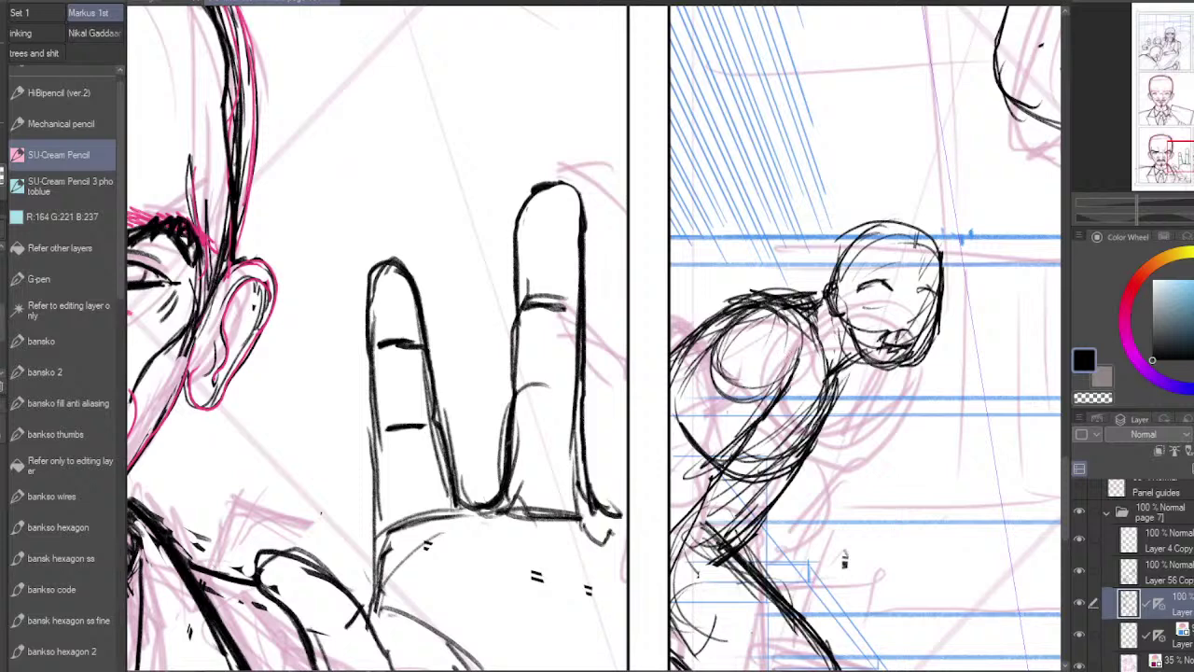
drag(737, 447, 684, 485)
drag(799, 378, 772, 412)
drag(802, 360, 753, 422)
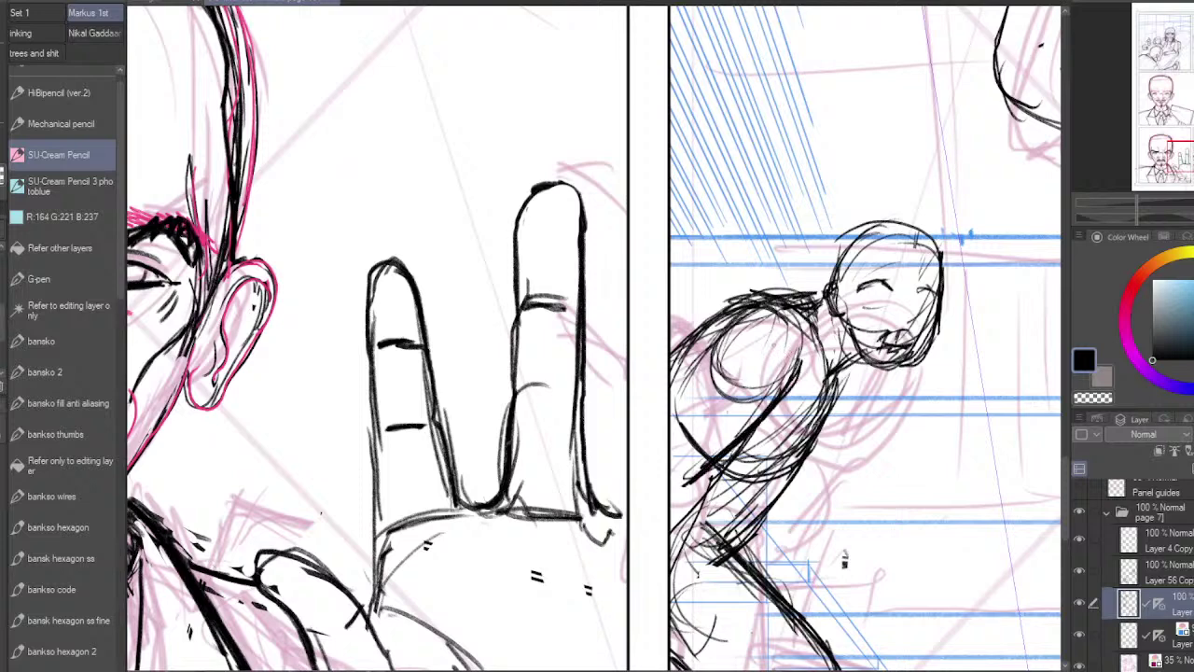
Step: Bolden the leaning figure's back contour and clear the construction curves inside the shoulder and ribcage
drag(744, 308, 672, 363)
drag(743, 311, 671, 365)
mouse_move(745, 313)
mouse_down()
mouse_move(668, 369)
mouse_move(702, 368)
mouse_move(751, 392)
mouse_move(727, 429)
mouse_move(770, 404)
mouse_move(783, 421)
mouse_move(767, 446)
mouse_up()
drag(726, 457, 671, 503)
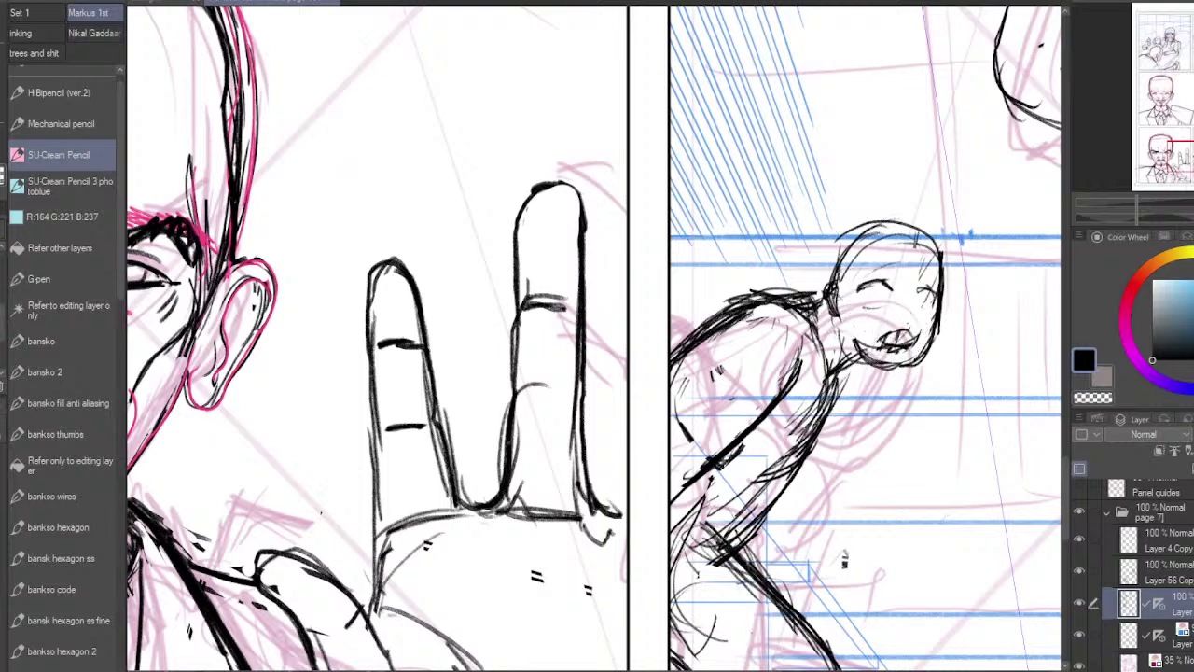
Step: Draw the leaning figure's ear and redraw the cranium with a bold, clean outline
drag(830, 278, 825, 302)
key(ctrl+z)
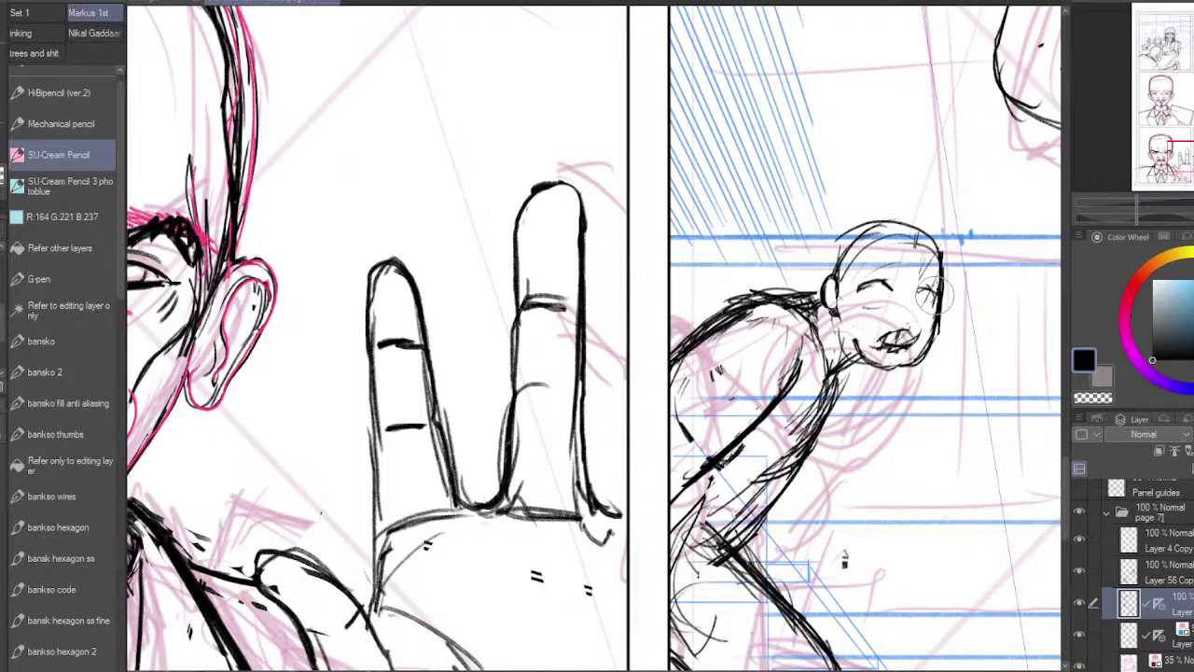
mouse_move(942, 241)
mouse_down()
mouse_move(946, 301)
mouse_move(937, 235)
mouse_move(853, 224)
mouse_move(829, 271)
mouse_up()
mouse_move(867, 222)
mouse_down()
mouse_move(830, 276)
mouse_move(900, 222)
mouse_move(947, 269)
mouse_move(945, 286)
mouse_move(879, 232)
mouse_move(842, 265)
mouse_move(865, 254)
mouse_up()
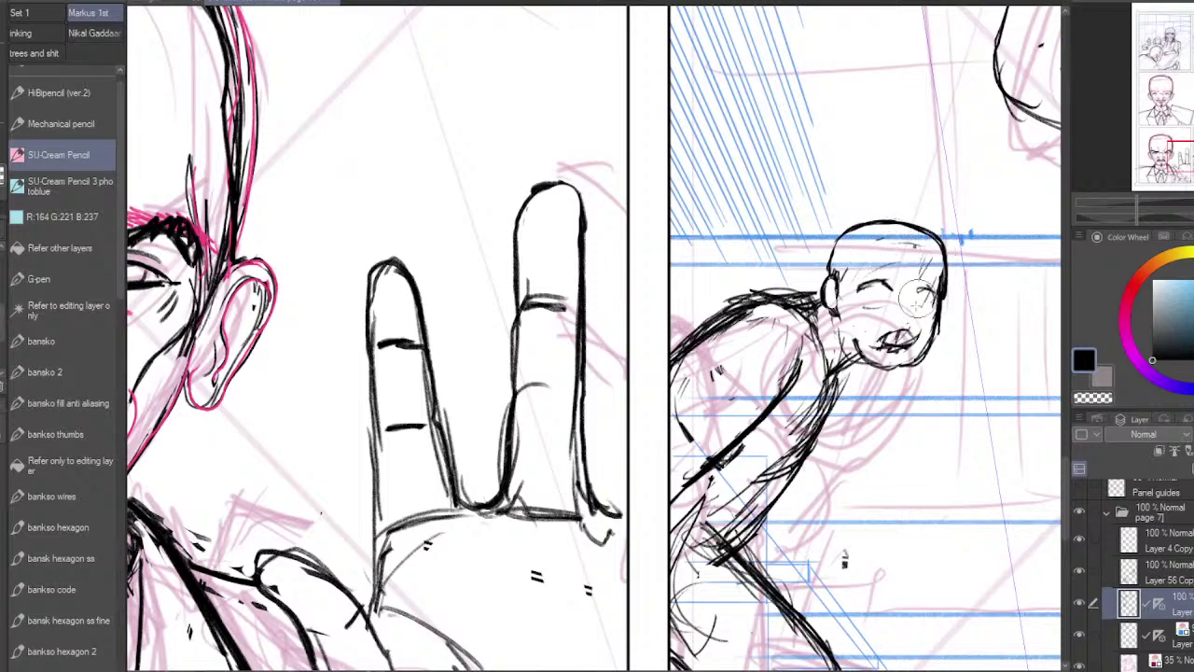
Step: Erase the leaning figure's rough mouth, then clean up the shoulder top and define the collar line at the neck
mouse_move(919, 295)
mouse_down()
mouse_move(894, 334)
mouse_move(929, 313)
mouse_move(917, 342)
mouse_move(827, 356)
mouse_up()
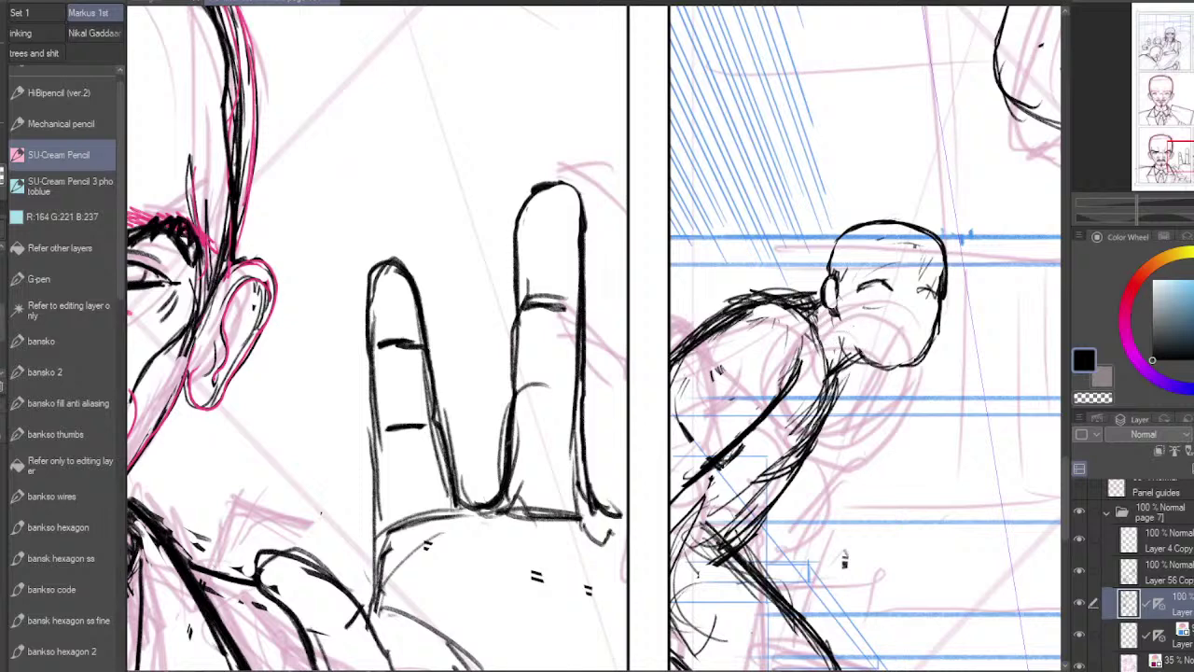
mouse_move(818, 312)
mouse_down()
mouse_move(797, 284)
mouse_move(746, 300)
mouse_move(761, 313)
mouse_move(709, 340)
mouse_move(779, 320)
mouse_up()
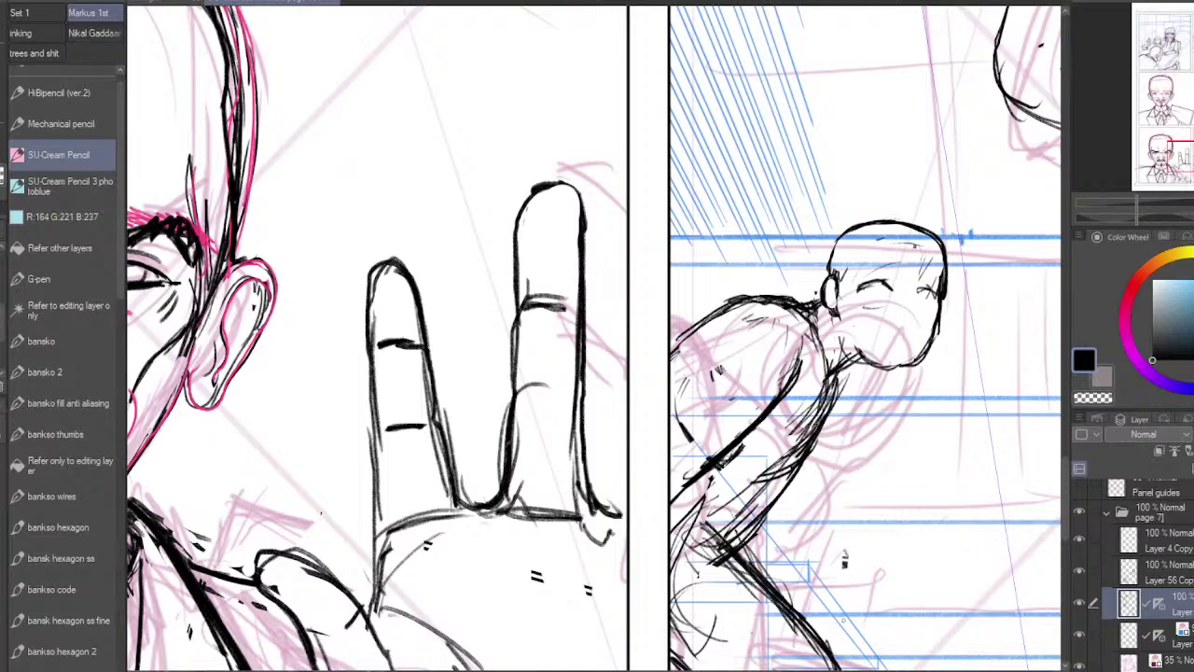
drag(813, 317, 822, 353)
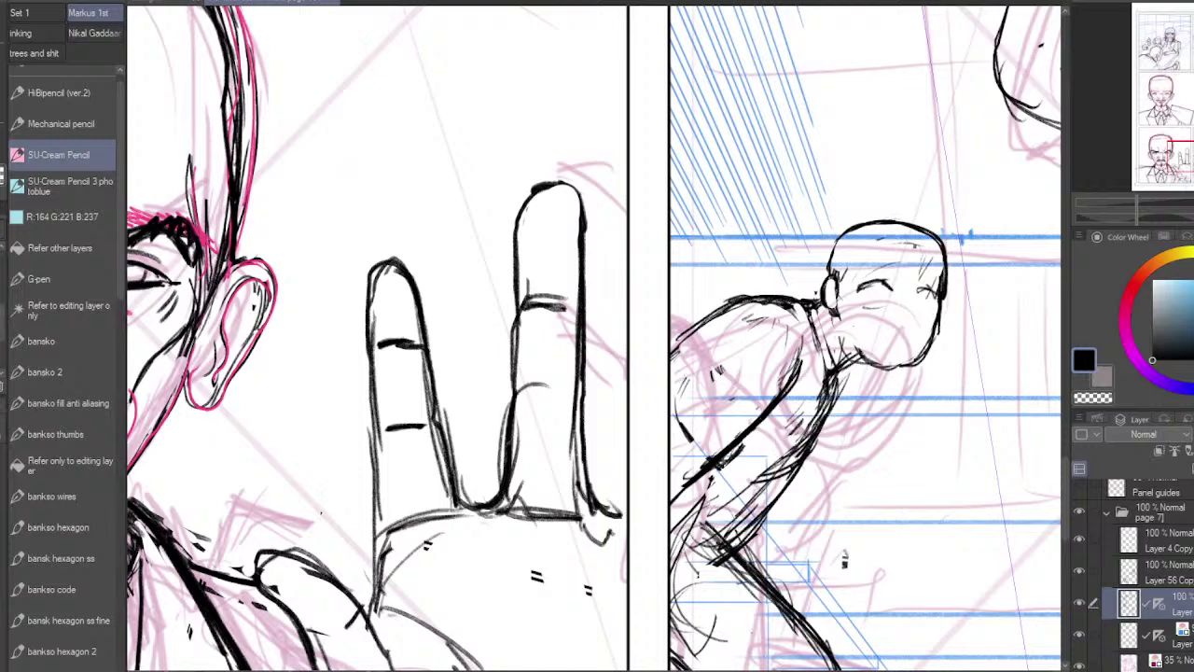
Step: Draw a vertical centre guide and an eye line across the leaning figure's face, and define the eyes and face edge
drag(905, 239, 900, 377)
mouse_move(904, 256)
mouse_down()
mouse_move(905, 315)
mouse_move(937, 291)
mouse_up()
mouse_move(860, 295)
mouse_down()
mouse_move(938, 289)
mouse_move(863, 295)
mouse_move(938, 297)
mouse_move(884, 282)
mouse_up()
drag(948, 254, 934, 342)
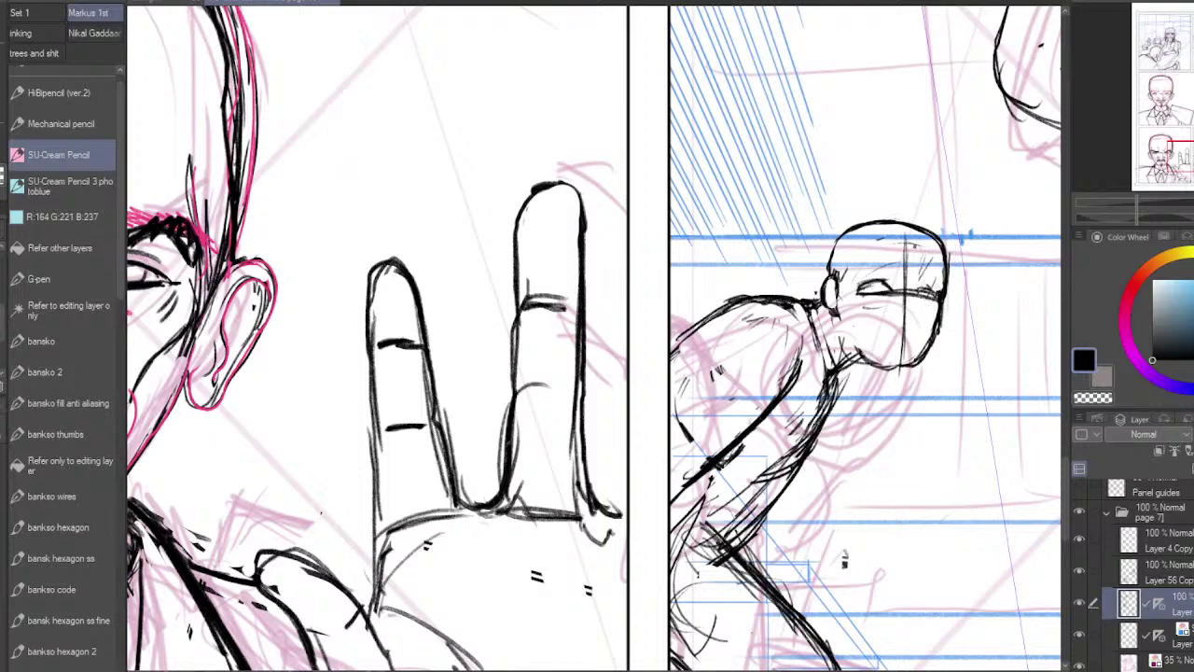
Step: Define the leaning figure's jaw corner, mark the nostrils and clear the lower centre guide near the chin
mouse_move(855, 342)
mouse_down()
mouse_move(868, 357)
mouse_move(832, 380)
mouse_move(847, 362)
mouse_move(839, 349)
mouse_up()
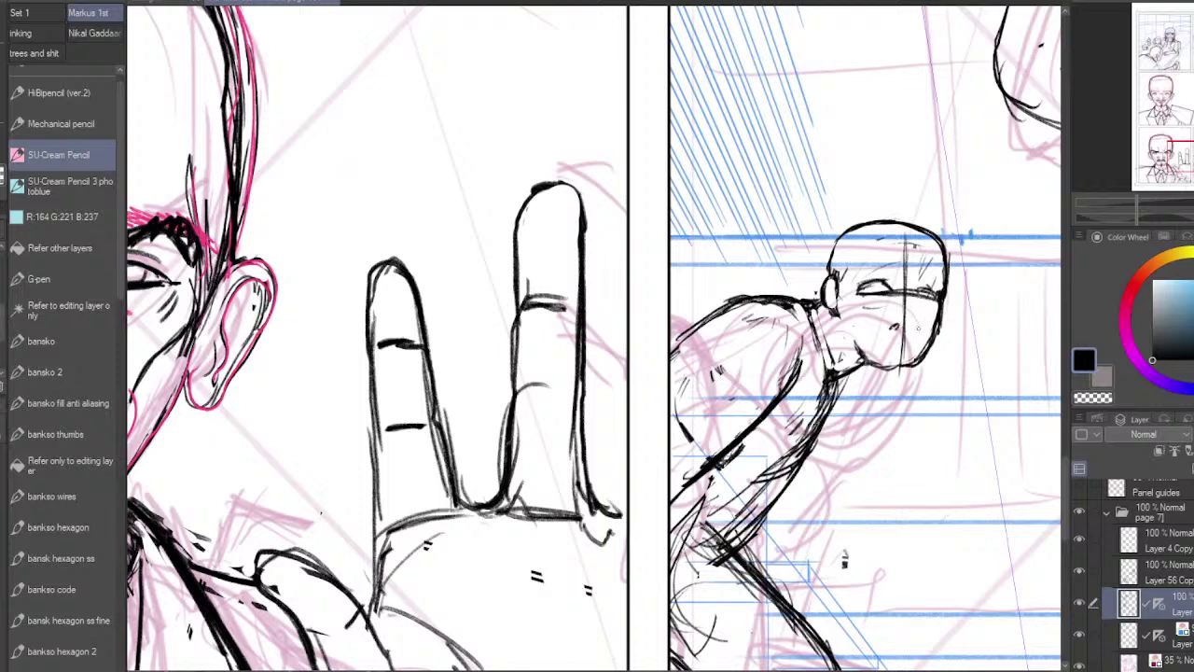
drag(924, 320, 917, 334)
drag(924, 292, 918, 312)
mouse_move(903, 353)
mouse_down()
mouse_move(906, 302)
mouse_move(898, 359)
mouse_move(927, 345)
mouse_move(946, 307)
mouse_move(917, 355)
mouse_up()
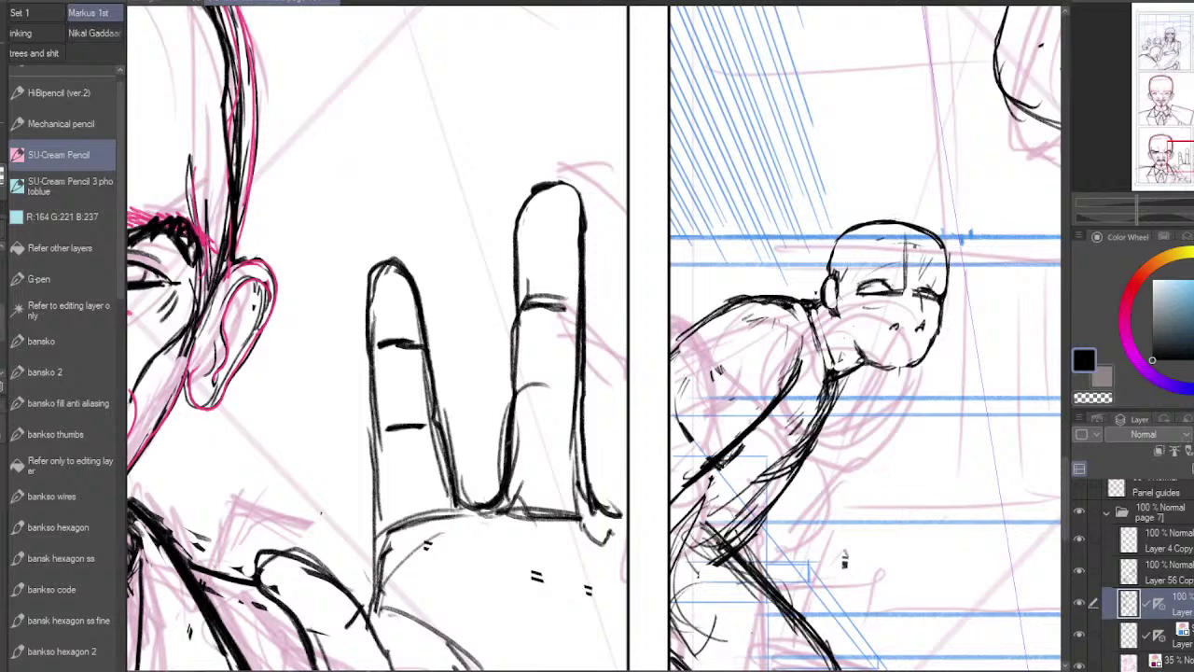
Step: Darken the leaning figure's near eye, draw a downturned mouth under the nose and erase the excess far nostril line
mouse_move(861, 294)
mouse_down()
mouse_move(879, 285)
mouse_move(894, 298)
mouse_up()
scroll(906, 347, up, 3)
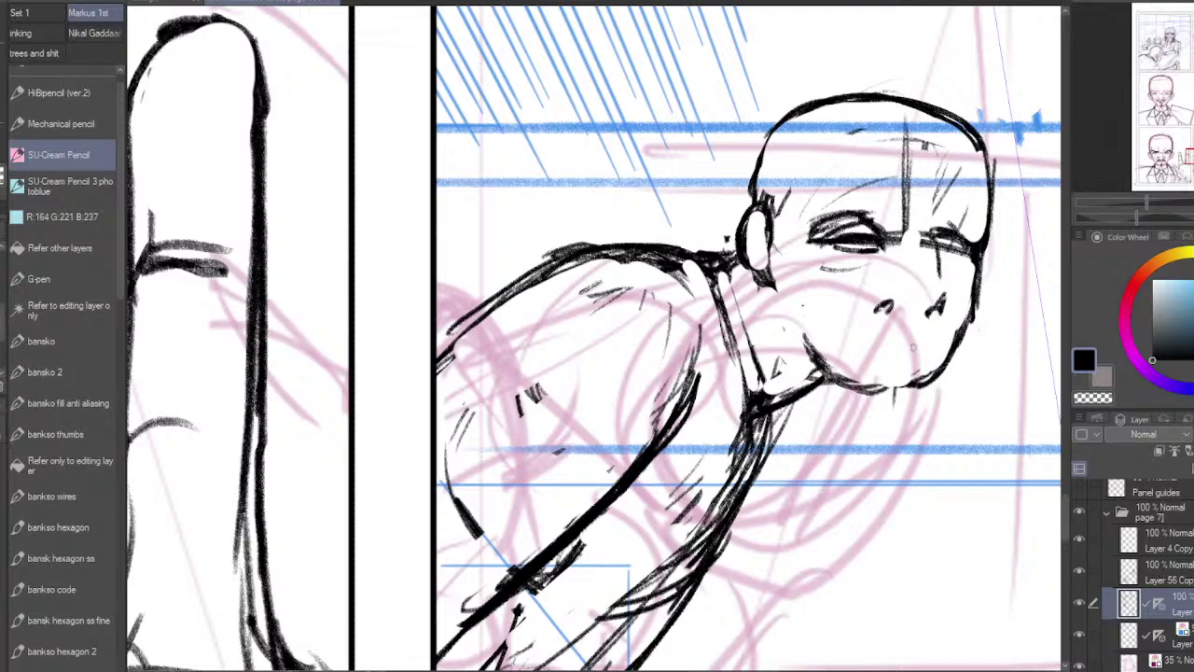
key(e)
drag(909, 342, 879, 340)
mouse_move(911, 341)
mouse_down()
mouse_move(878, 346)
mouse_move(932, 357)
mouse_move(881, 344)
mouse_move(925, 354)
mouse_move(936, 342)
mouse_move(937, 357)
mouse_move(877, 347)
mouse_up()
key(e)
drag(940, 282, 941, 310)
key(p)
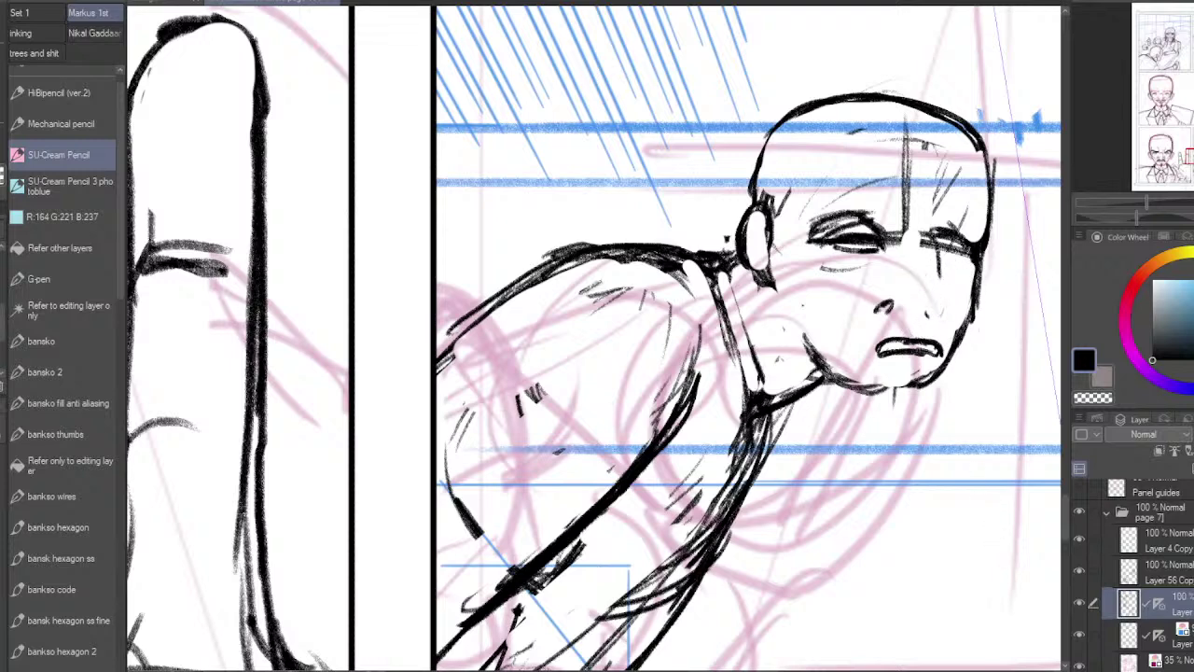
Step: Refine the leaning figure's near eye with lids and a lowered frowning brow, and mark the nose side and under-eye crease
mouse_move(852, 235)
mouse_down()
mouse_move(845, 246)
mouse_move(890, 244)
mouse_move(880, 236)
mouse_up()
mouse_move(839, 248)
mouse_down()
mouse_move(859, 238)
mouse_move(877, 254)
mouse_up()
mouse_move(845, 250)
mouse_down()
mouse_move(880, 254)
mouse_move(865, 253)
mouse_up()
drag(937, 239, 944, 245)
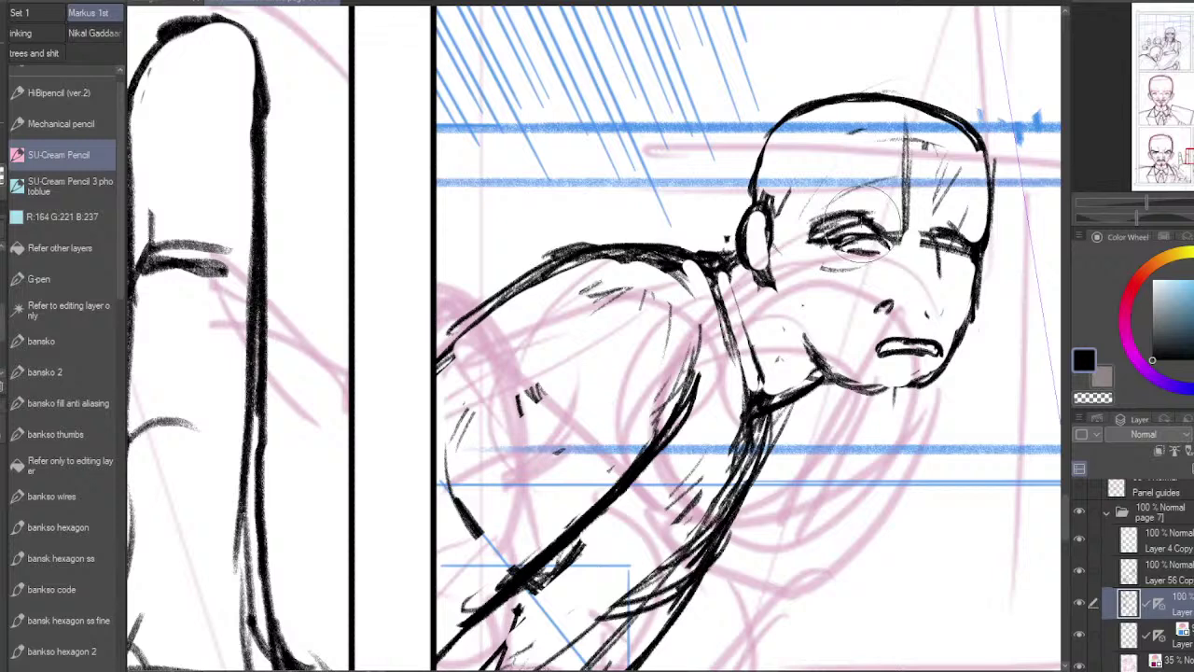
mouse_move(860, 220)
mouse_down()
mouse_move(881, 224)
mouse_move(840, 222)
mouse_move(897, 233)
mouse_move(856, 226)
mouse_move(873, 221)
mouse_move(901, 240)
mouse_move(892, 221)
mouse_up()
drag(832, 224, 847, 217)
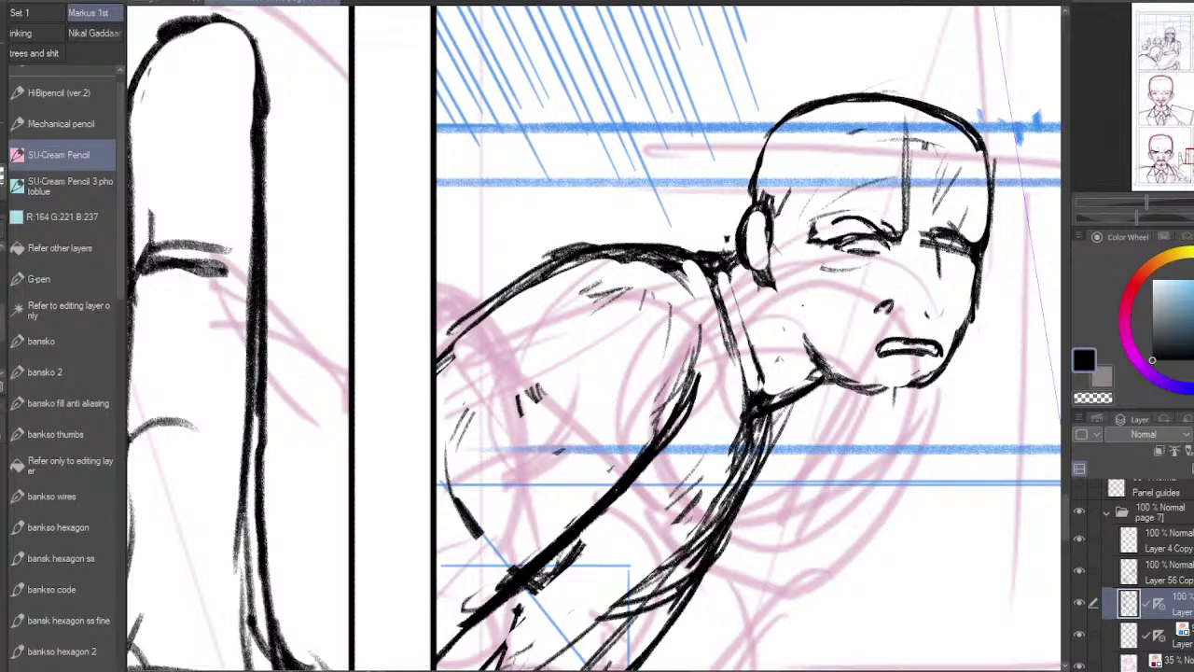
mouse_move(943, 252)
mouse_down()
mouse_move(978, 237)
mouse_move(950, 259)
mouse_move(945, 319)
mouse_up()
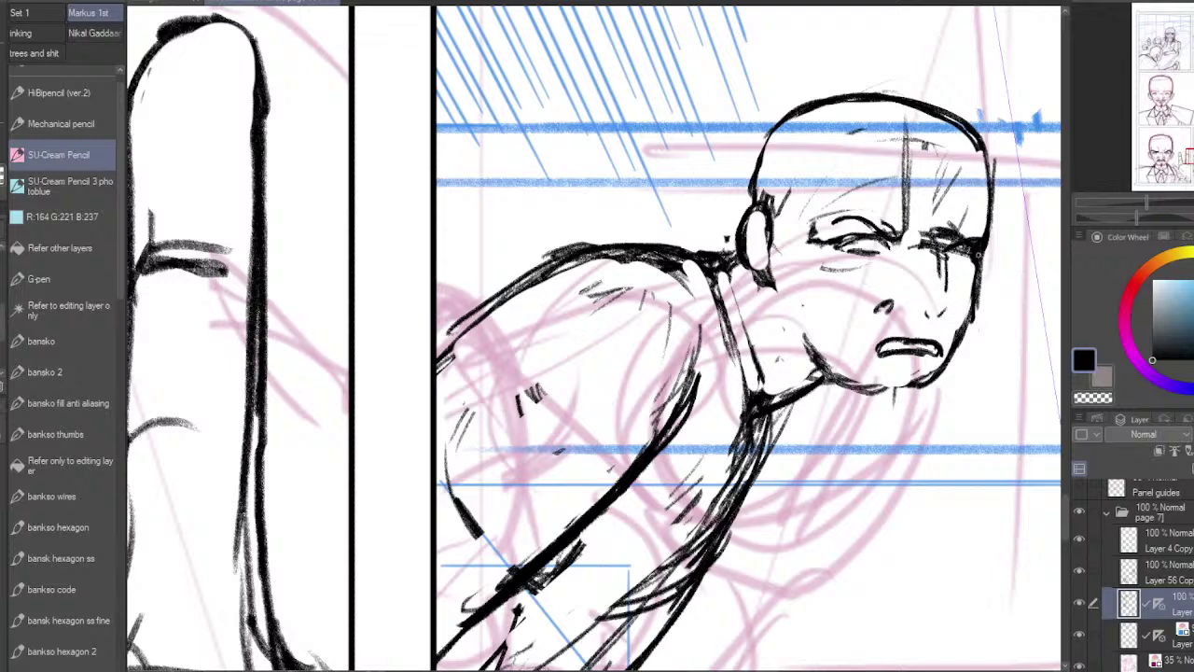
mouse_move(860, 271)
mouse_down()
mouse_move(890, 260)
mouse_move(856, 240)
mouse_move(869, 237)
mouse_up()
Step: Draw the hairline from crown to sideburn, extend the back of the leaning figure's skull, and erase the old skull outline
mouse_move(978, 146)
mouse_down()
mouse_move(936, 112)
mouse_move(829, 114)
mouse_move(785, 221)
mouse_up()
mouse_move(803, 152)
mouse_down()
mouse_move(807, 189)
mouse_move(773, 271)
mouse_move(771, 248)
mouse_up()
drag(761, 207, 747, 216)
drag(769, 131, 745, 209)
mouse_move(749, 166)
mouse_down()
mouse_move(849, 92)
mouse_move(780, 123)
mouse_up()
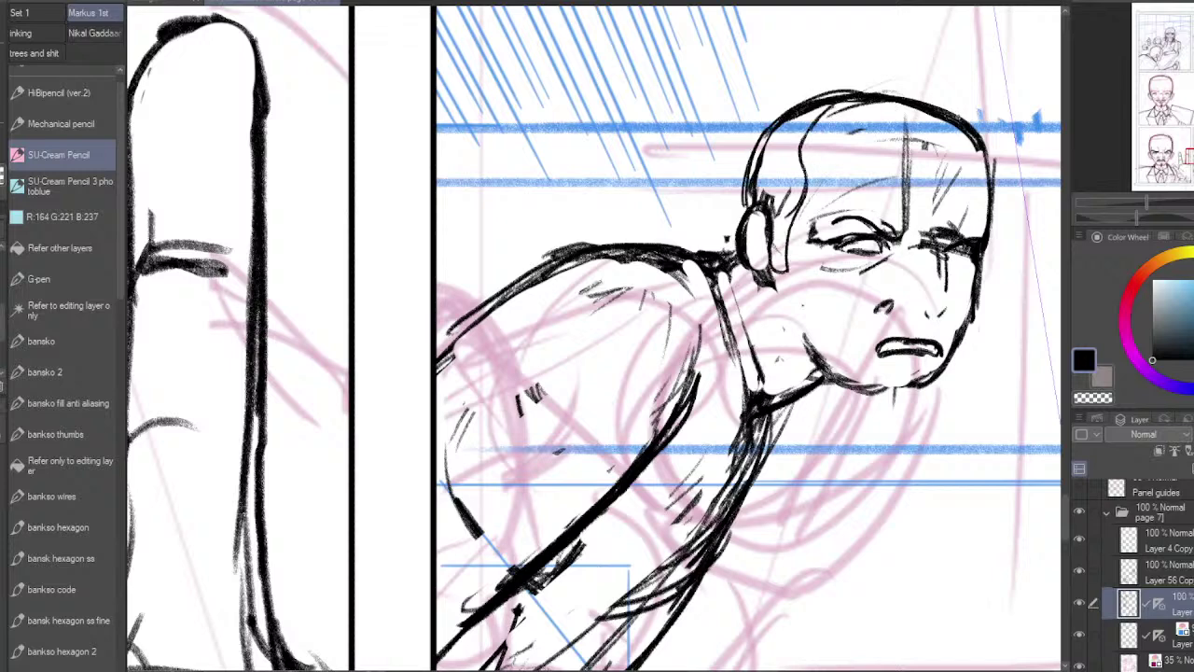
mouse_move(903, 91)
mouse_down()
mouse_move(982, 147)
mouse_move(795, 105)
mouse_move(747, 181)
mouse_move(750, 207)
mouse_move(762, 162)
mouse_up()
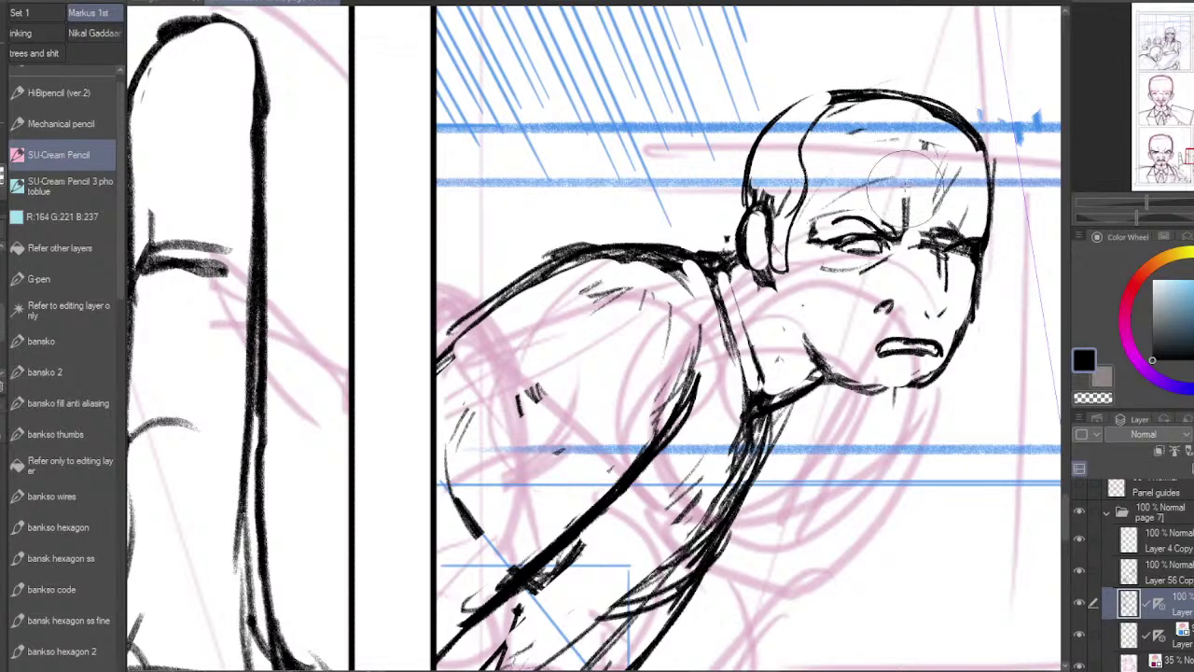
Step: Erase the forehead centre guide and redraw the leaning figure's far eye and nose contour
mouse_move(931, 175)
mouse_down()
mouse_move(962, 176)
mouse_move(987, 224)
mouse_up()
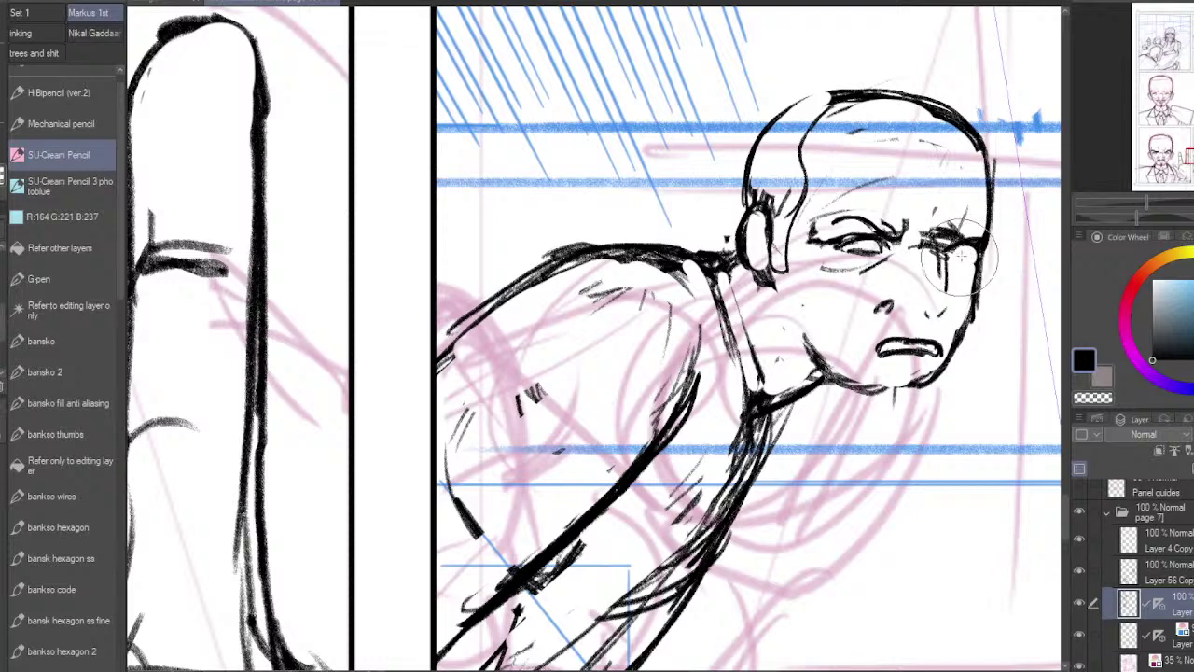
mouse_move(934, 249)
mouse_down()
mouse_move(938, 269)
mouse_move(945, 253)
mouse_move(946, 297)
mouse_move(931, 323)
mouse_up()
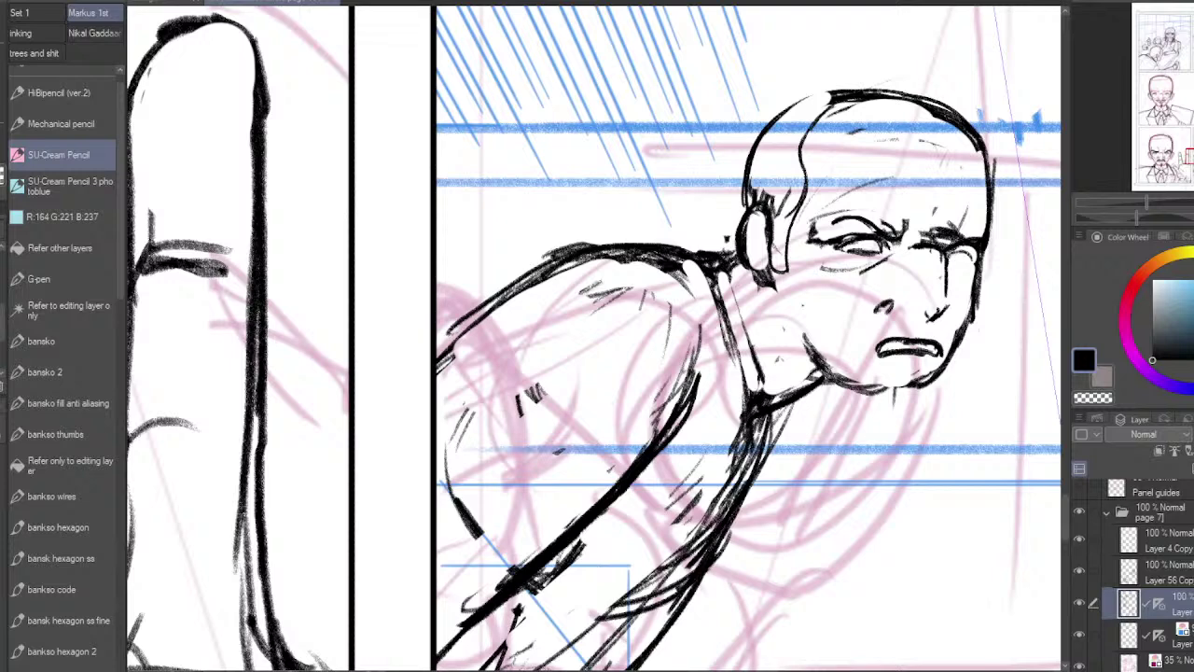
drag(950, 253, 967, 258)
mouse_move(947, 264)
mouse_down()
mouse_move(971, 268)
mouse_move(968, 298)
mouse_up()
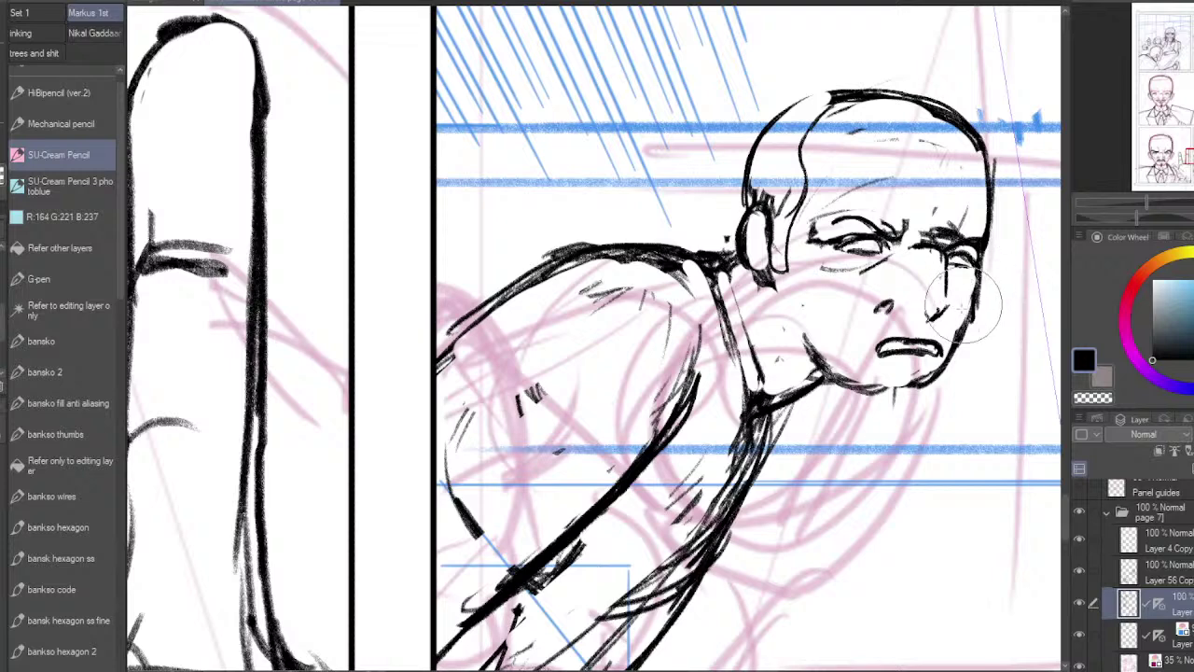
Step: Define the leaning figure's chin and jaw contour up the cheek, and clear the rough nose lines
mouse_move(937, 377)
mouse_down()
mouse_move(877, 392)
mouse_move(821, 371)
mouse_move(838, 379)
mouse_up()
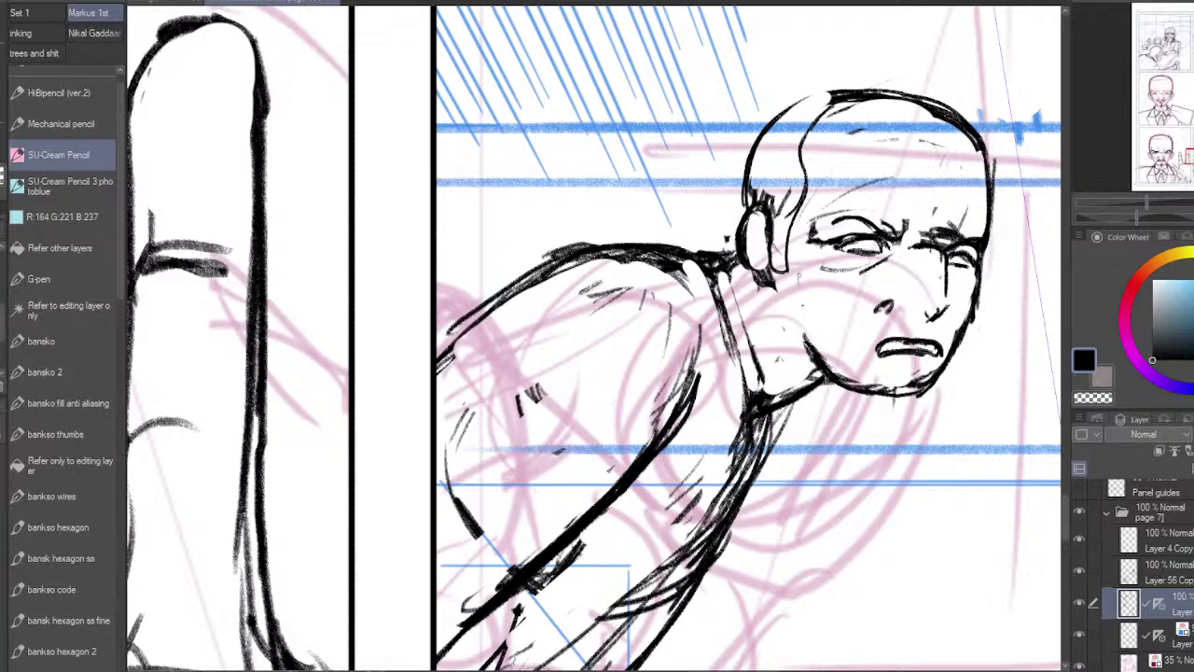
drag(799, 273, 802, 315)
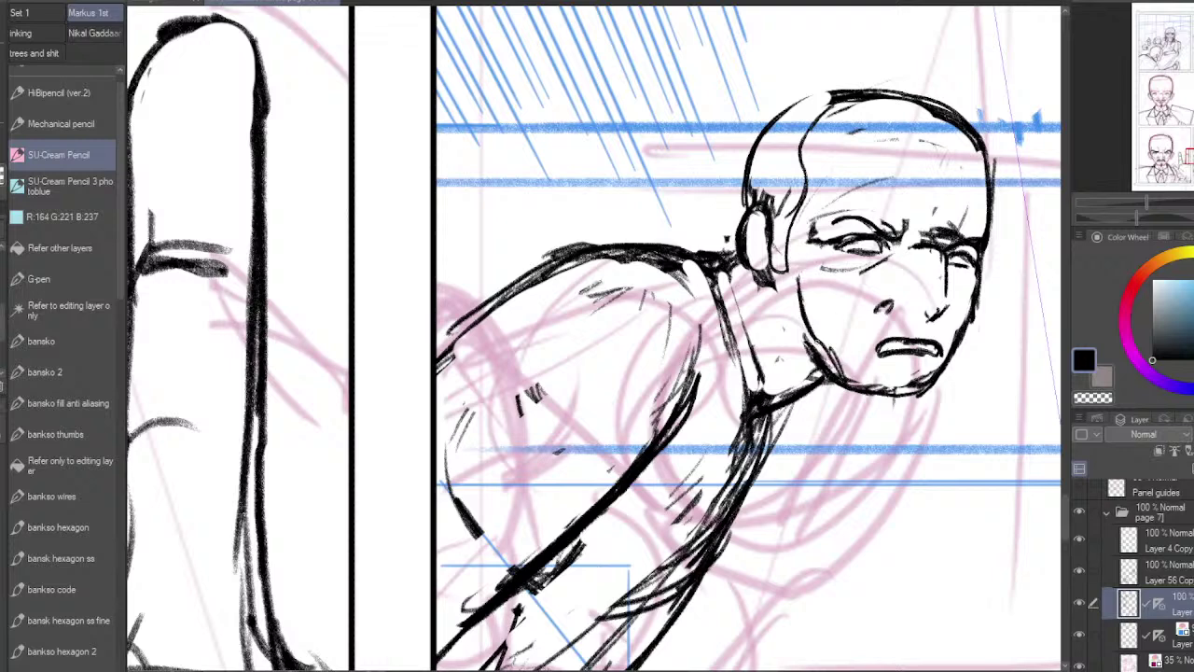
drag(848, 379, 753, 413)
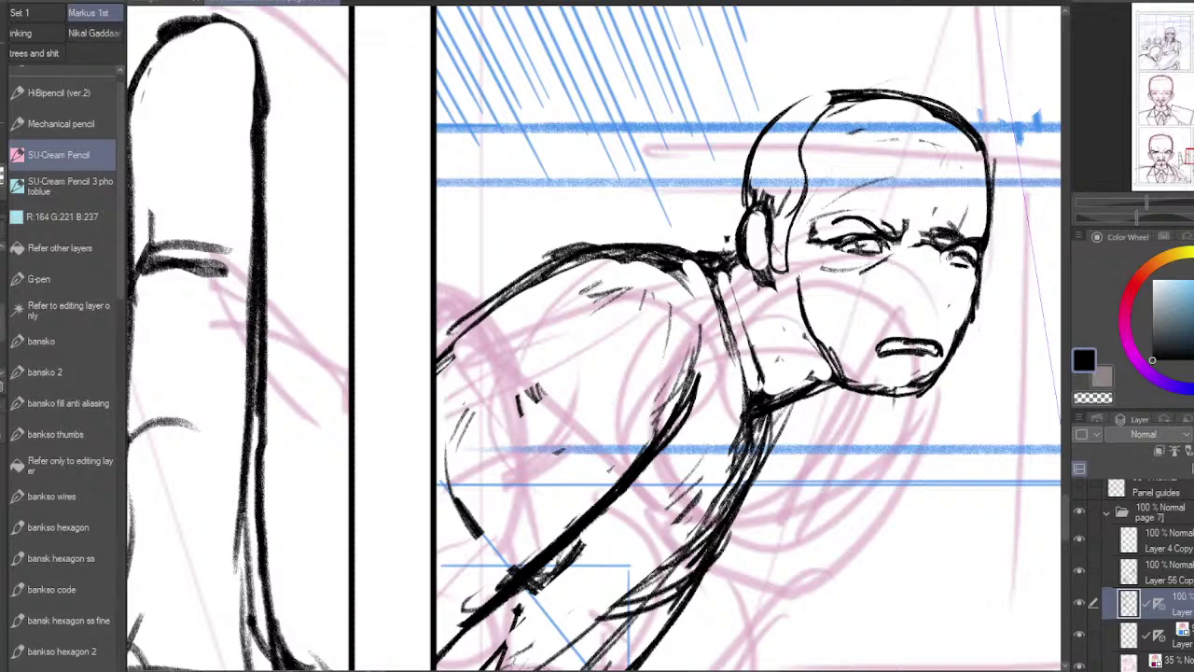
Step: Detail the leaning figure's face with darker scowling eyes, a moustache and goatee, and temple and cheek contour lines
mouse_move(951, 253)
mouse_down()
mouse_move(953, 265)
mouse_move(965, 259)
mouse_move(946, 259)
mouse_move(956, 231)
mouse_move(930, 239)
mouse_move(908, 223)
mouse_move(902, 239)
mouse_move(846, 216)
mouse_up()
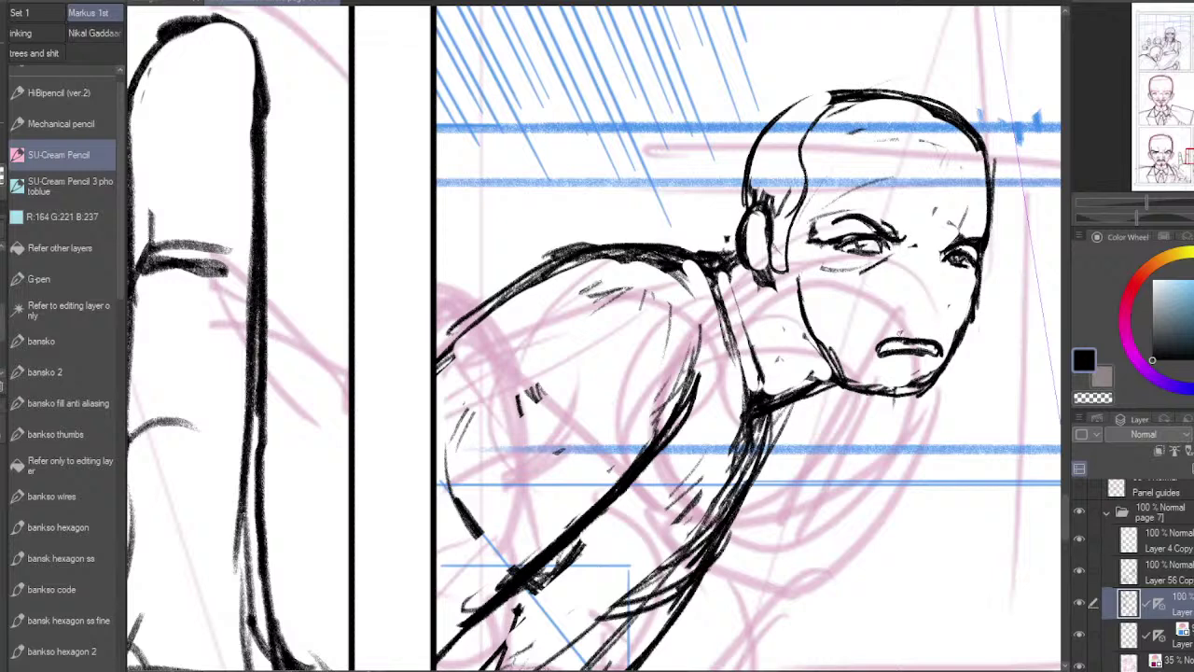
drag(896, 331, 884, 338)
mouse_move(913, 361)
mouse_down()
mouse_move(910, 401)
mouse_move(896, 401)
mouse_move(910, 399)
mouse_up()
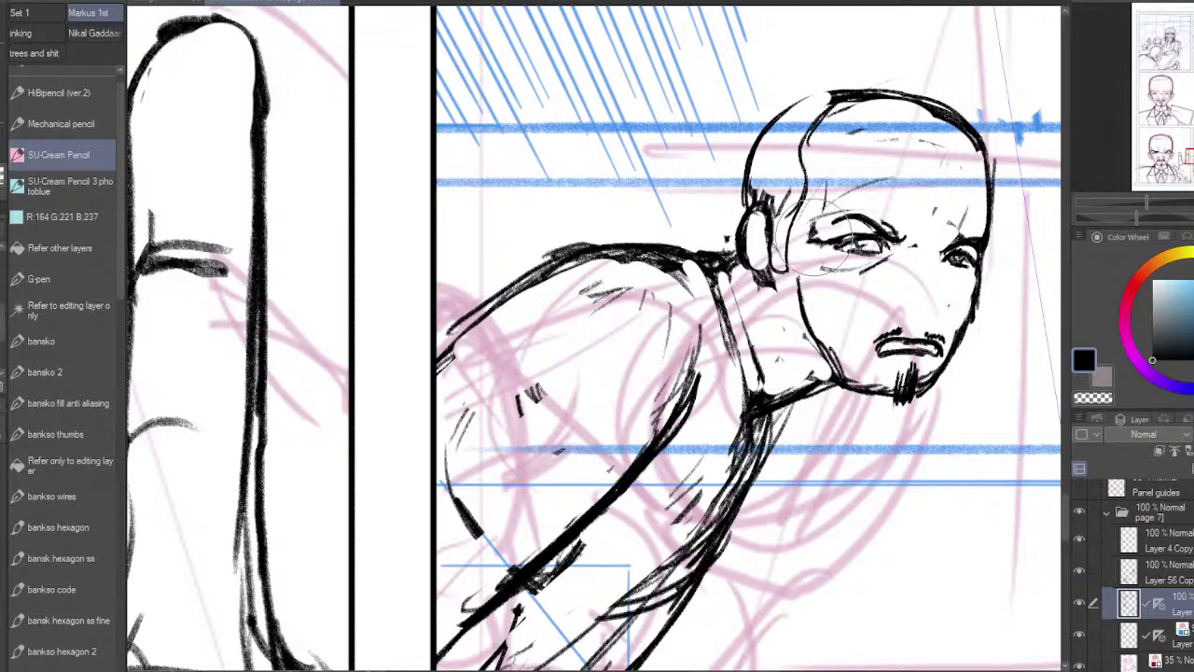
mouse_move(845, 138)
mouse_down()
mouse_move(827, 267)
mouse_move(855, 346)
mouse_up()
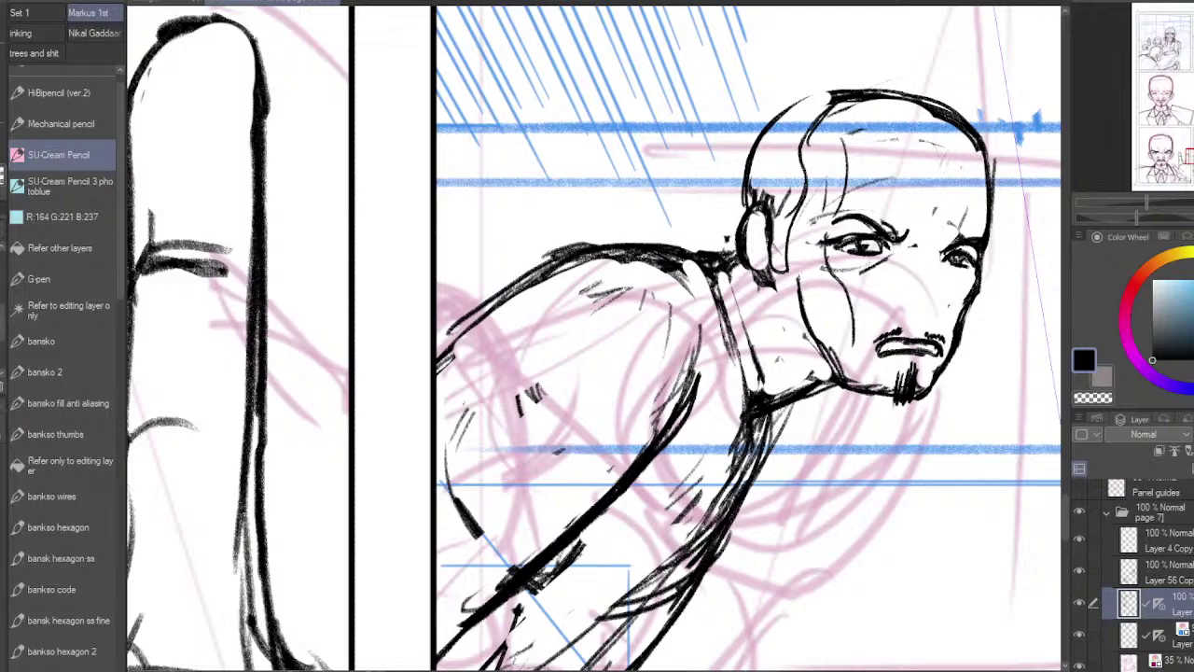
Step: Sharpen the leaning figure's near brow and frown crease, redraw the nose edge and extend the moustache around the mouth
drag(838, 222, 872, 209)
mouse_move(944, 252)
mouse_down()
mouse_move(983, 233)
mouse_move(944, 252)
mouse_up()
click(916, 244)
drag(946, 336, 876, 345)
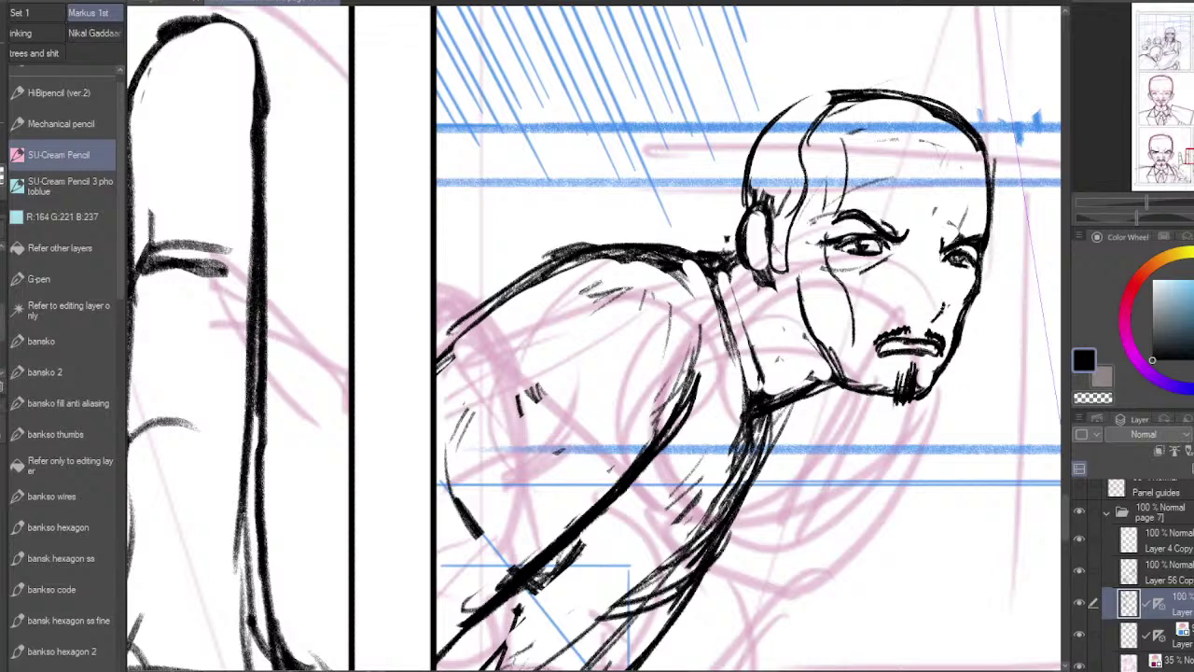
drag(943, 301, 937, 315)
drag(944, 262, 944, 287)
mouse_move(917, 246)
mouse_down()
mouse_move(897, 261)
mouse_move(908, 252)
mouse_up()
Step: Reshape the leaning figure's ear with inner detail and redraw the line under the jaw to the neck
mouse_move(760, 280)
mouse_down()
mouse_move(783, 274)
mouse_move(765, 283)
mouse_up()
mouse_move(763, 207)
mouse_down()
mouse_move(733, 255)
mouse_move(769, 267)
mouse_up()
drag(747, 226, 746, 261)
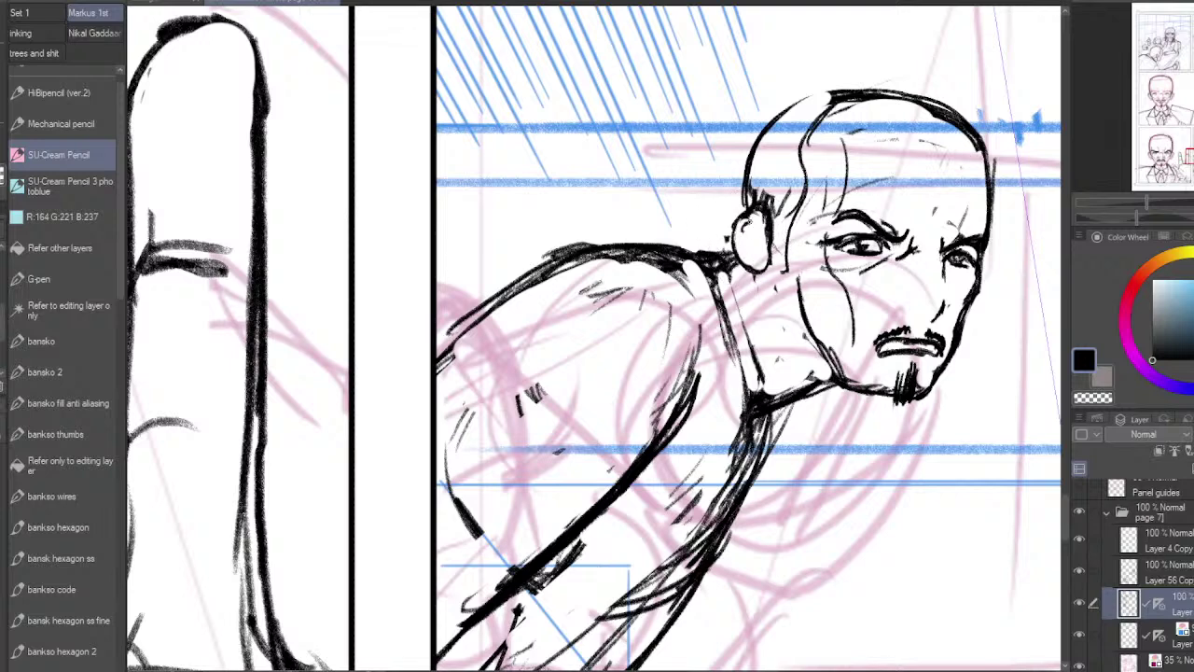
mouse_move(751, 220)
mouse_down()
mouse_move(754, 276)
mouse_move(785, 267)
mouse_up()
mouse_move(763, 414)
mouse_down()
mouse_move(834, 385)
mouse_move(810, 388)
mouse_move(878, 392)
mouse_up()
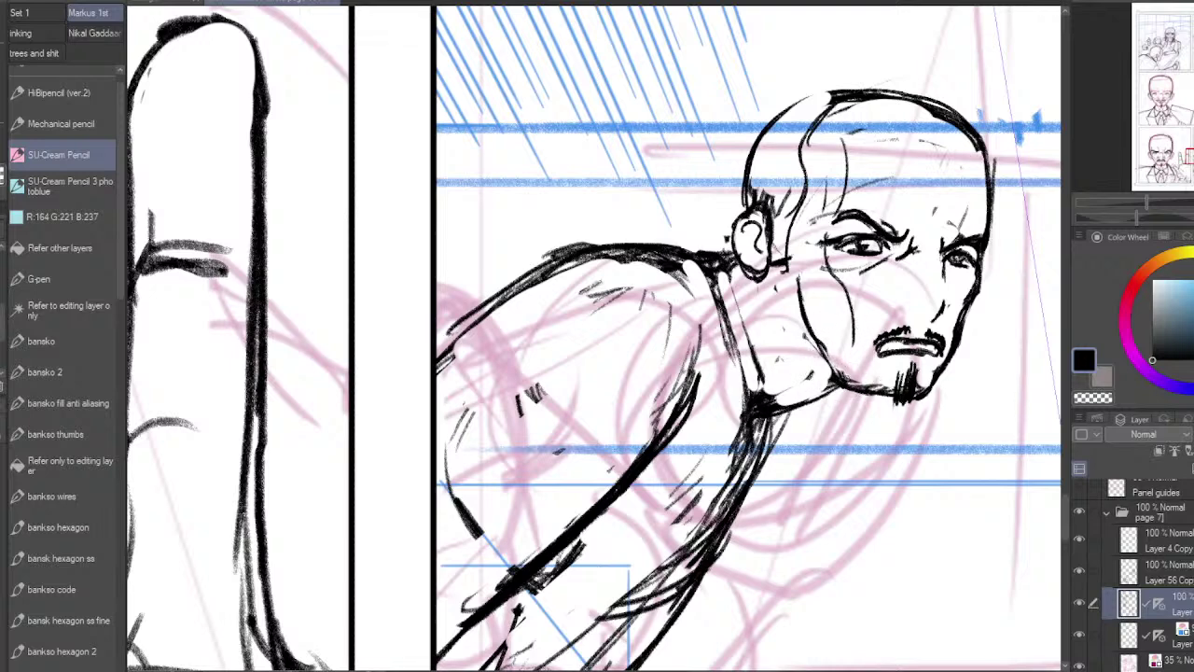
Step: Thin the leaning figure's heavy shoulder and back outline into a single clean contour
mouse_move(690, 267)
mouse_down()
mouse_move(559, 275)
mouse_move(439, 374)
mouse_up()
drag(616, 246, 408, 371)
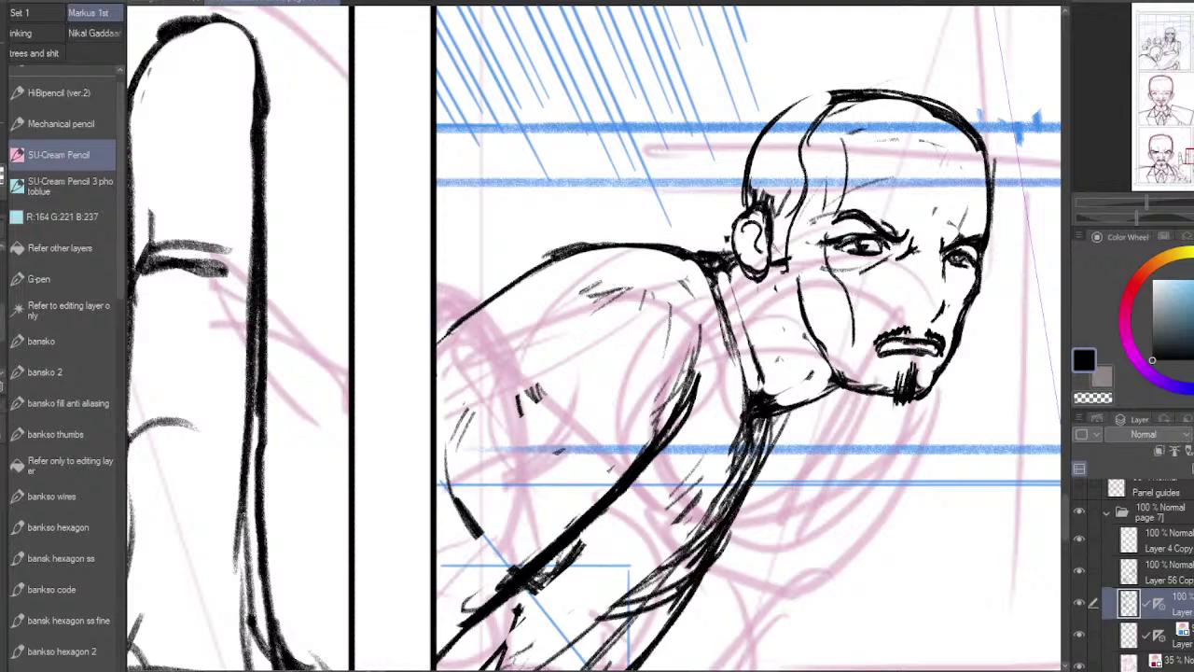
key(ctrl+minus)
key(ctrl+minus)
key(ctrl+minus)
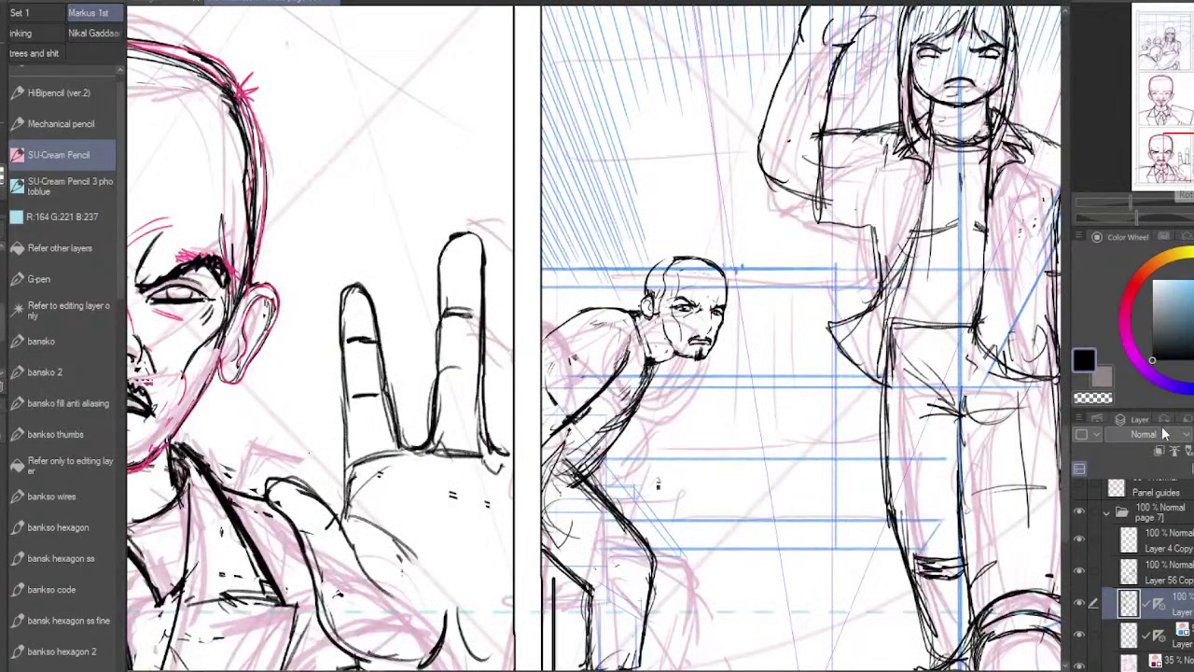
Step: Clean up the leaning figure's torso front, draw the waistline and tighten the front thigh contour down to the knee
key(ctrl+plus)
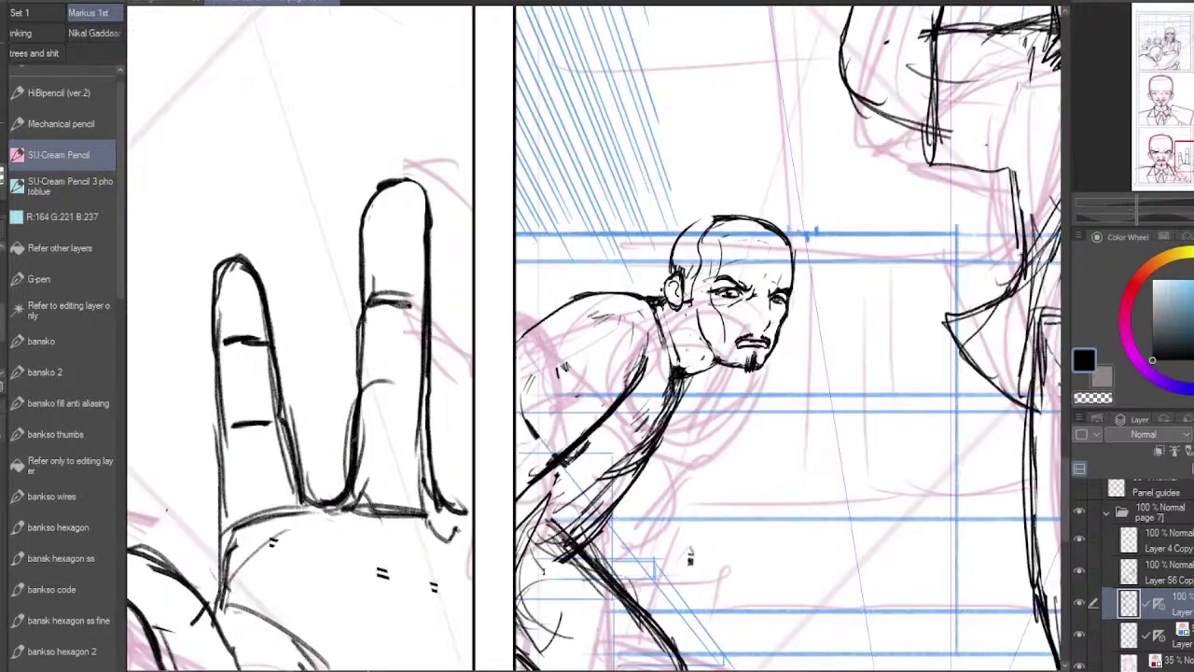
drag(919, 457, 1017, 244)
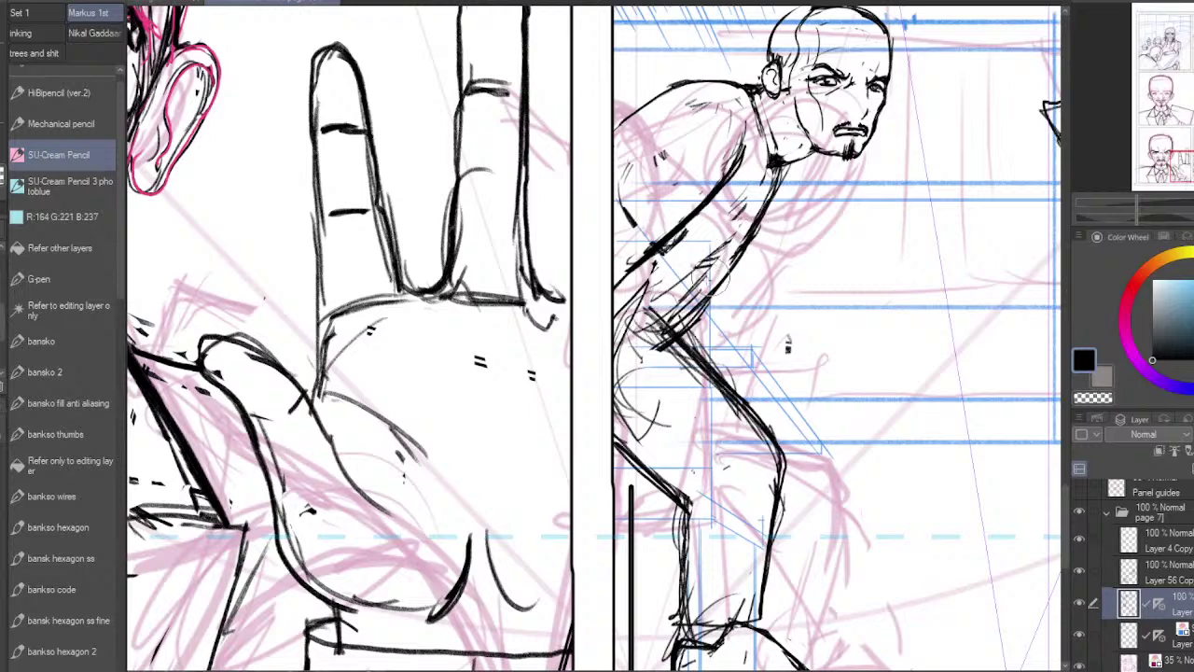
mouse_move(646, 336)
mouse_down()
mouse_move(740, 224)
mouse_move(675, 275)
mouse_move(689, 238)
mouse_move(610, 345)
mouse_move(745, 211)
mouse_move(654, 346)
mouse_move(694, 308)
mouse_up()
mouse_move(674, 359)
mouse_down()
mouse_move(682, 351)
mouse_move(668, 334)
mouse_move(735, 382)
mouse_move(714, 379)
mouse_move(772, 473)
mouse_up()
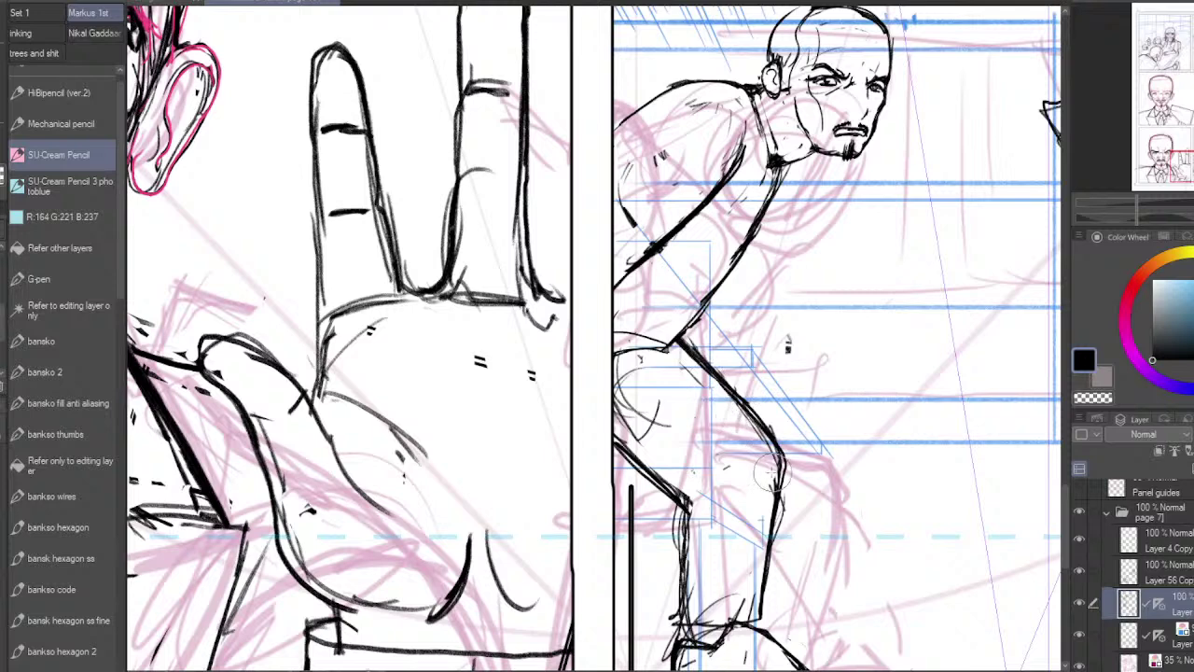
Step: Thin the leaning figure's lower leg contours, add a fold behind the knee and extend the waistline to the torso front
mouse_move(659, 417)
mouse_down()
mouse_move(647, 429)
mouse_move(620, 411)
mouse_up()
mouse_move(664, 471)
mouse_down()
mouse_move(702, 502)
mouse_move(698, 478)
mouse_move(685, 509)
mouse_move(709, 494)
mouse_move(674, 618)
mouse_up()
mouse_move(685, 513)
mouse_down()
mouse_move(675, 613)
mouse_move(685, 576)
mouse_move(706, 616)
mouse_move(741, 611)
mouse_up()
mouse_move(758, 590)
mouse_down()
mouse_move(762, 521)
mouse_move(781, 463)
mouse_up()
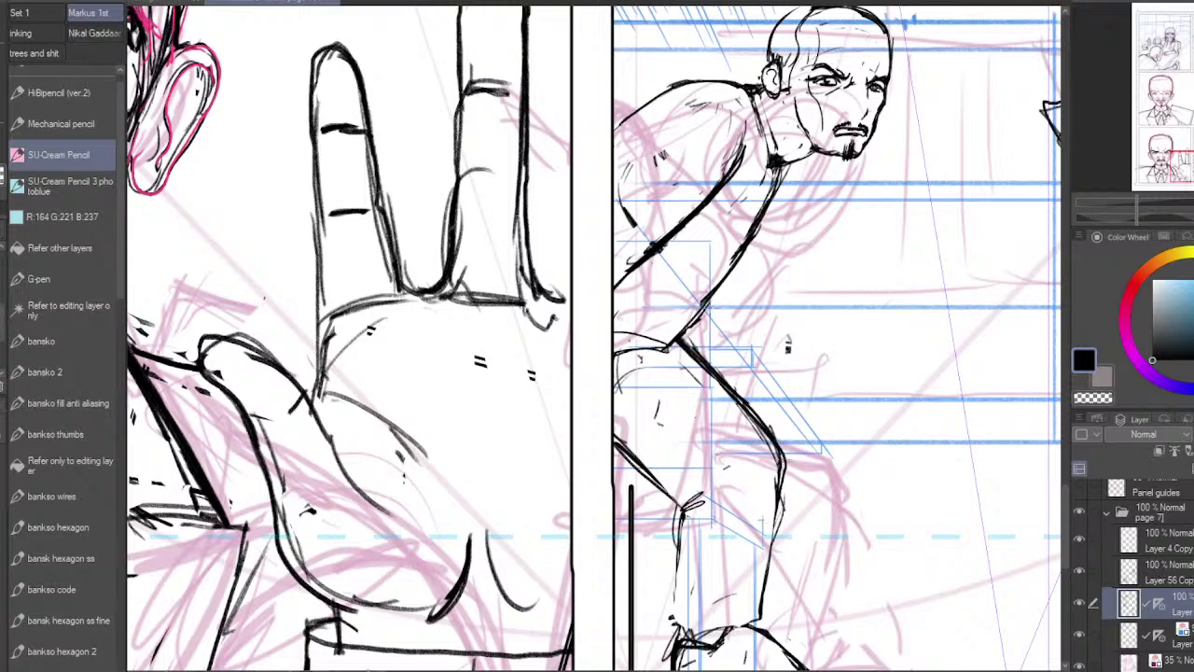
mouse_move(700, 310)
mouse_down()
mouse_move(687, 340)
mouse_move(661, 314)
mouse_move(679, 338)
mouse_move(709, 292)
mouse_up()
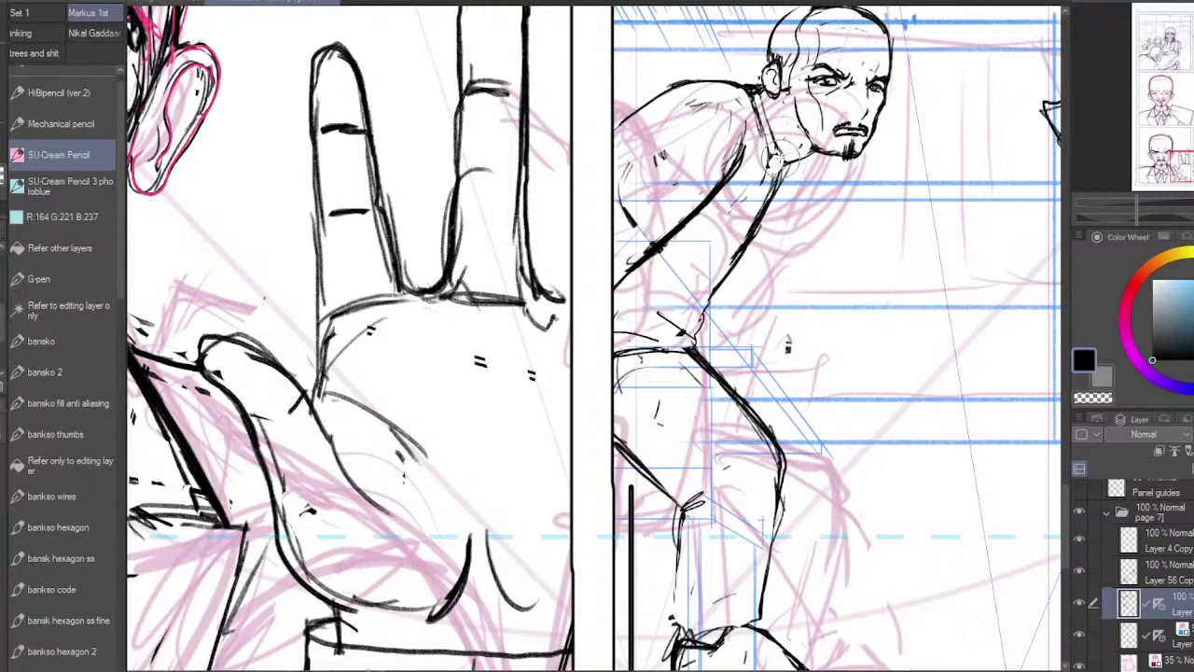
Step: Replace the dark patch at the leaning figure's throat with a shirt collar and jacket neckline
mouse_move(782, 161)
mouse_down()
mouse_move(768, 150)
mouse_move(794, 161)
mouse_move(782, 185)
mouse_move(768, 183)
mouse_up()
drag(744, 86, 757, 93)
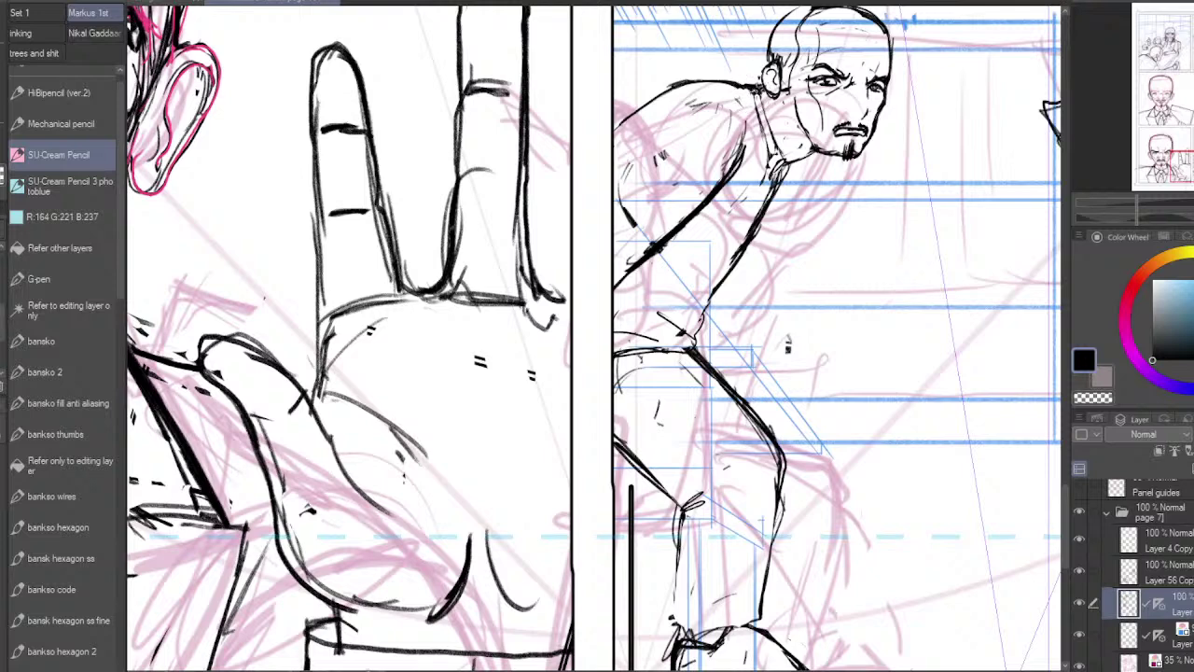
mouse_move(752, 88)
mouse_down()
mouse_move(771, 166)
mouse_move(765, 205)
mouse_up()
drag(760, 125, 773, 178)
drag(748, 83, 774, 203)
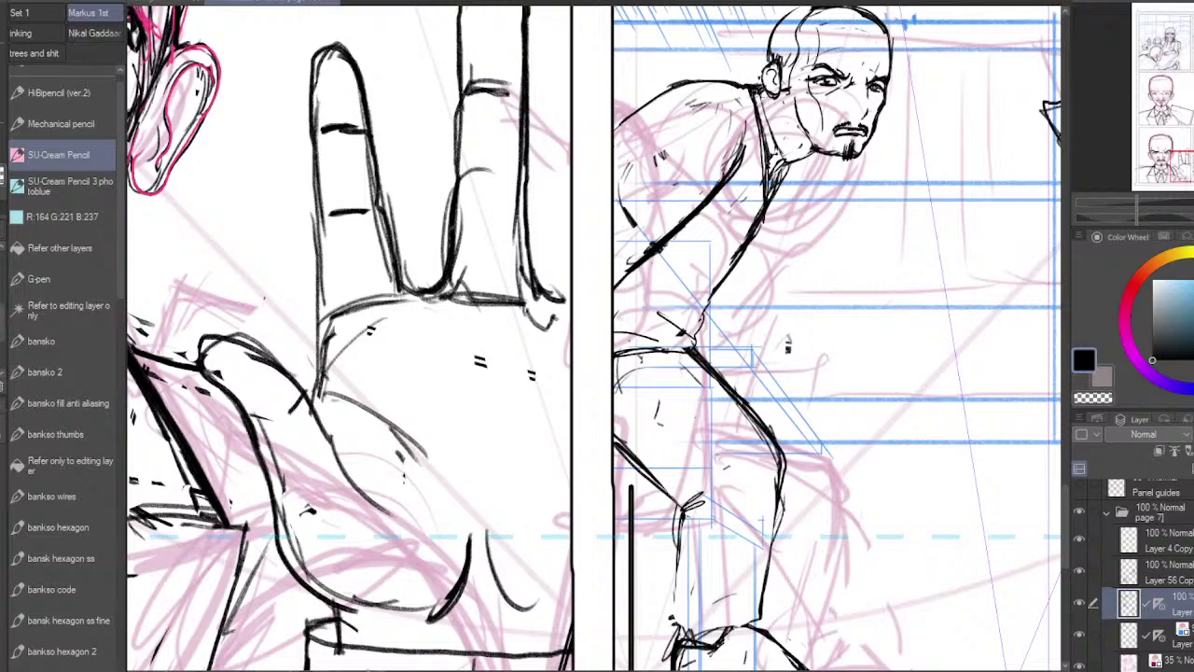
Step: Erase the upper part of the leaning figure's inner arm line and redraw the armpit with short fold strokes
drag(749, 140, 706, 200)
drag(745, 187, 700, 220)
drag(728, 148, 734, 184)
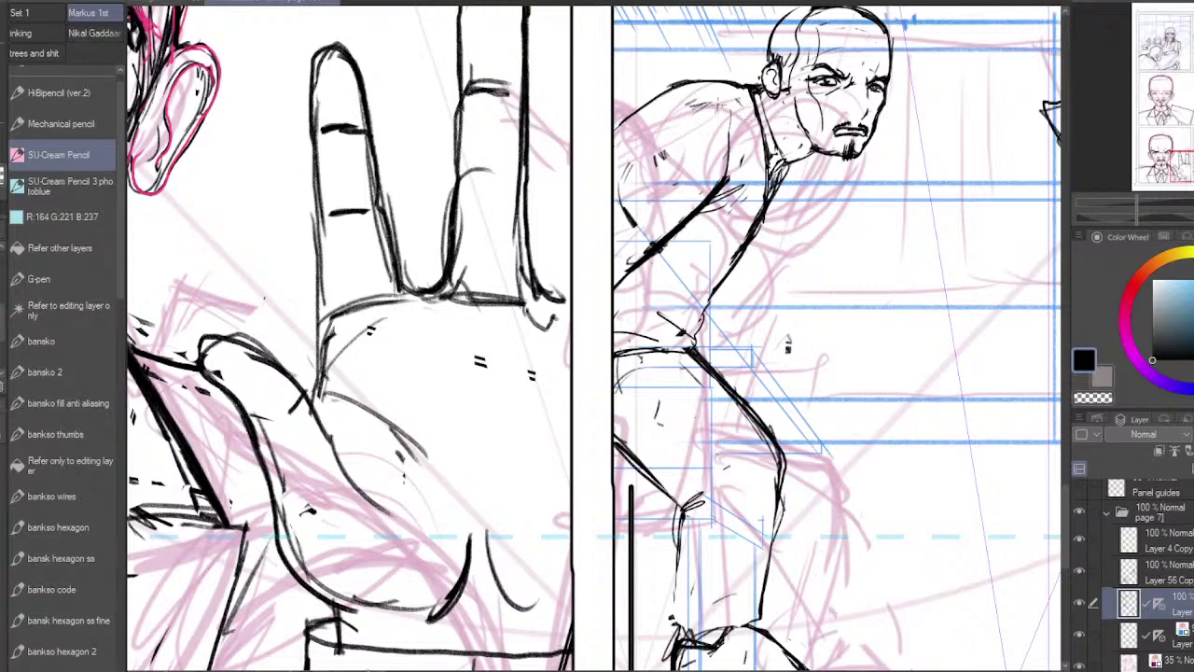
Step: Add sleeve folds at the leaning figure's shoulder, clear stray marks on the upper arm and firm up the back outline
drag(707, 112, 664, 148)
drag(665, 147, 622, 177)
drag(622, 215, 633, 207)
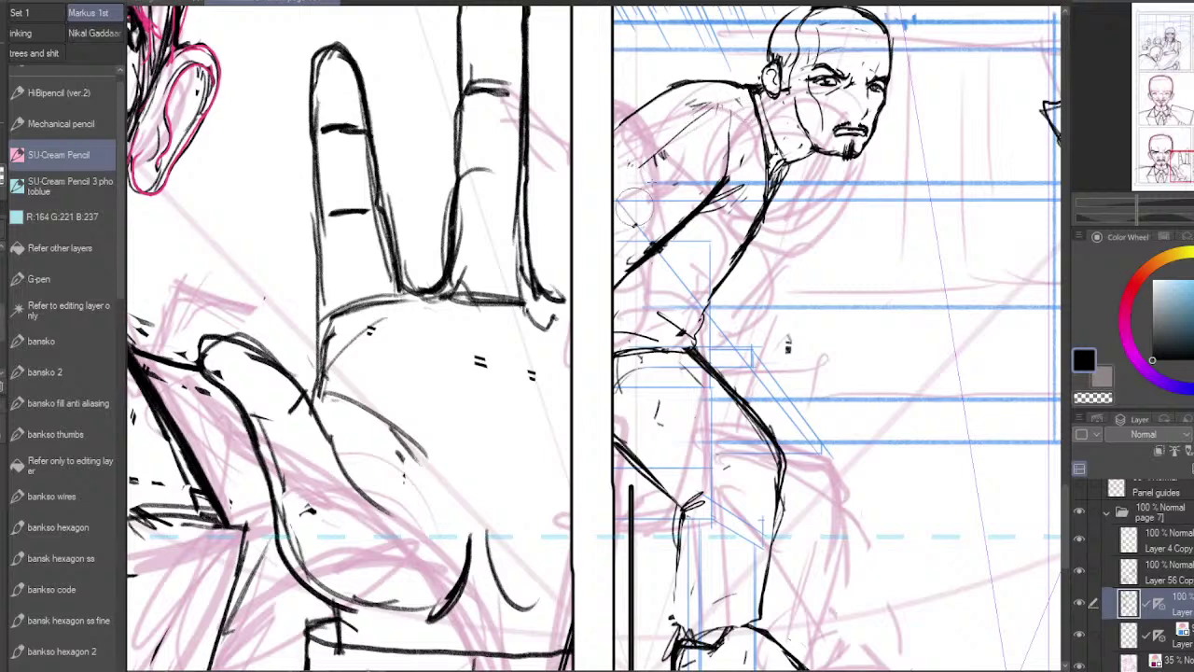
drag(663, 167, 662, 158)
drag(690, 84, 644, 118)
drag(629, 114, 620, 123)
drag(615, 273, 632, 268)
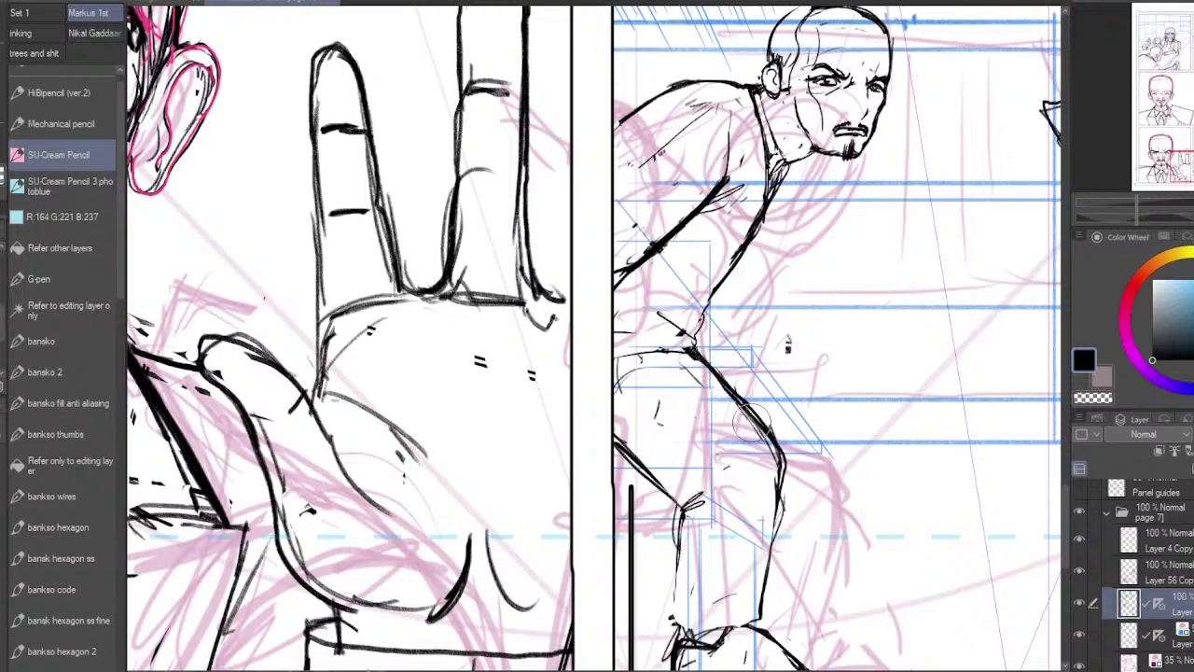
Step: Tidy the leaning figure's front knee and shin contour
mouse_move(751, 403)
mouse_down()
mouse_move(790, 447)
mouse_move(780, 528)
mouse_up()
drag(781, 465, 759, 637)
key(ctrl+minus)
key(ctrl+minus)
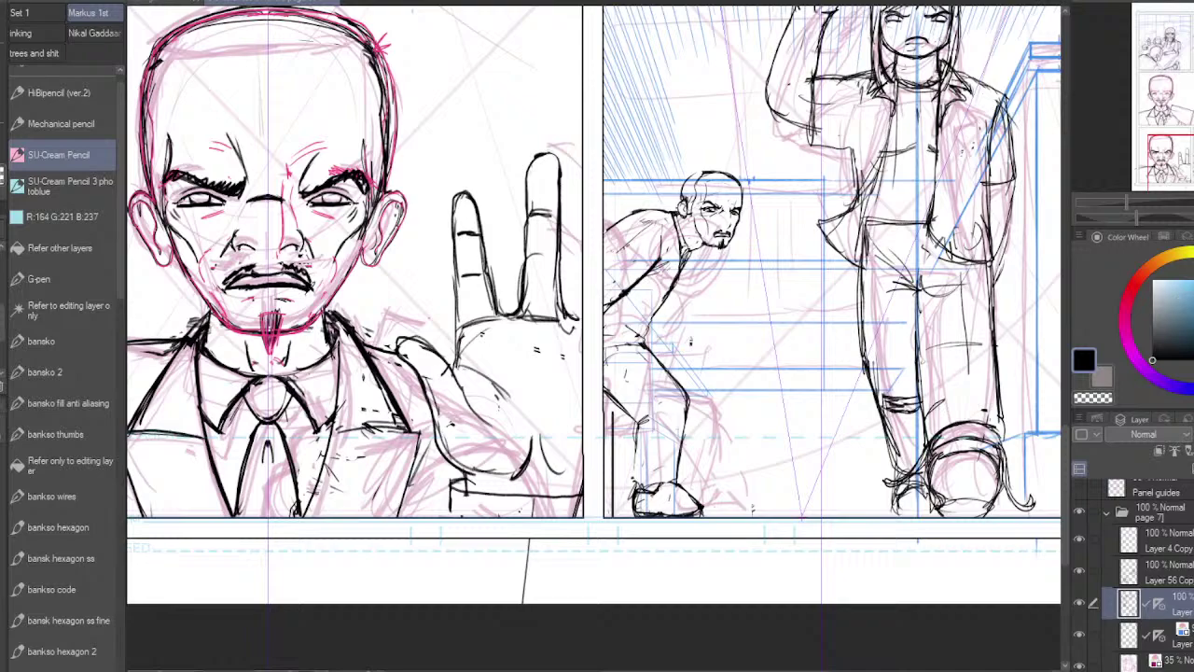
Step: Redraw the back edge of the leaning figure's lower leg from the knee to a straight trouser hem
key(ctrl+plus)
key(ctrl+plus)
drag(597, 374, 597, 112)
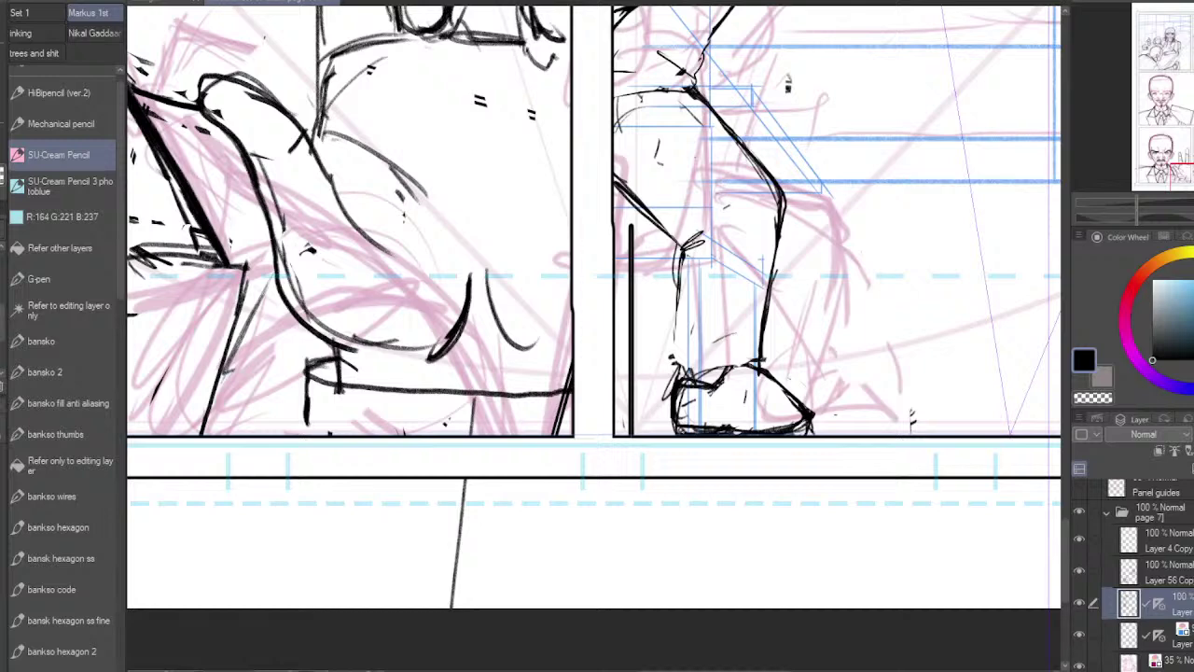
mouse_move(697, 235)
mouse_down()
mouse_move(684, 254)
mouse_move(693, 378)
mouse_up()
mouse_move(691, 262)
mouse_down()
mouse_move(683, 364)
mouse_move(754, 368)
mouse_move(686, 380)
mouse_move(701, 375)
mouse_up()
mouse_move(693, 261)
mouse_down()
mouse_move(695, 351)
mouse_move(690, 266)
mouse_up()
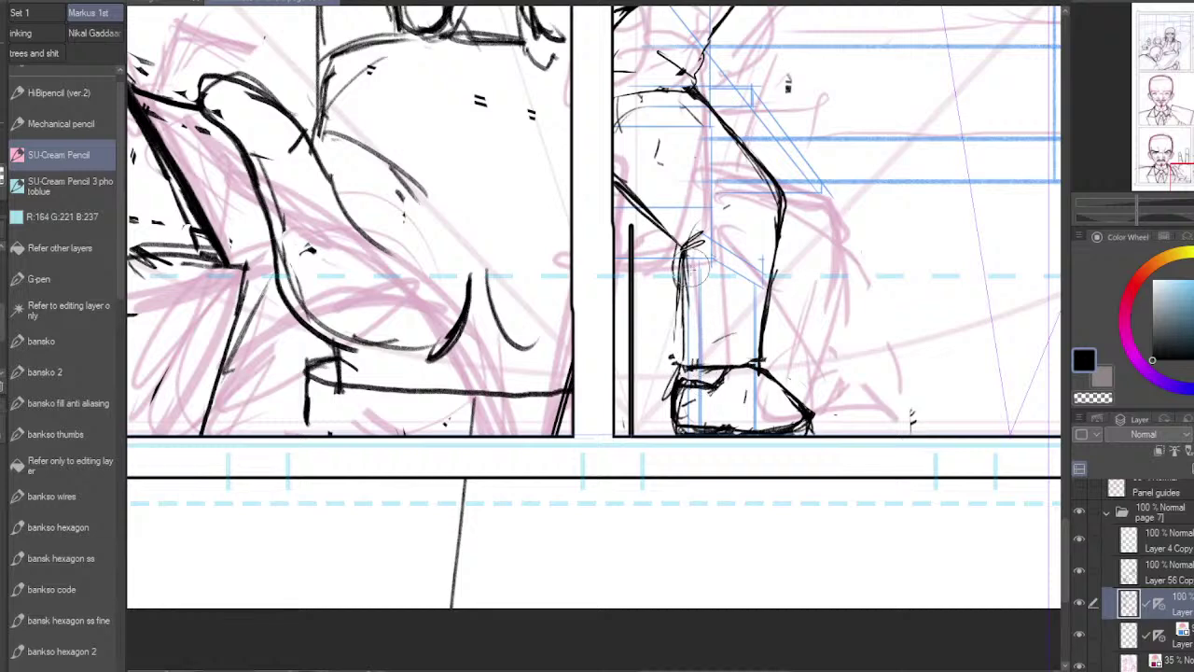
Step: Clean up the leaning figure's shoe with a heel and toe cap, and define the opening under the trouser hem
mouse_move(686, 388)
mouse_down()
mouse_move(682, 431)
mouse_move(673, 421)
mouse_move(726, 381)
mouse_move(711, 390)
mouse_move(819, 413)
mouse_move(803, 431)
mouse_move(802, 414)
mouse_move(687, 429)
mouse_up()
drag(778, 398, 767, 425)
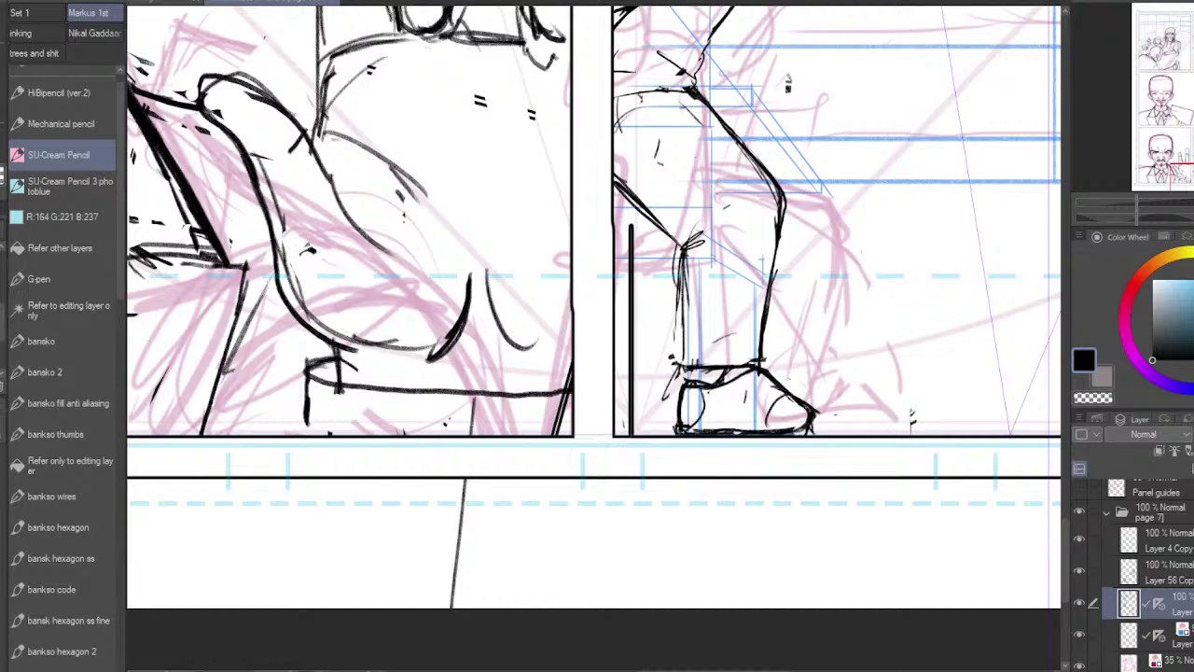
mouse_move(761, 371)
mouse_down()
mouse_move(810, 402)
mouse_move(762, 374)
mouse_up()
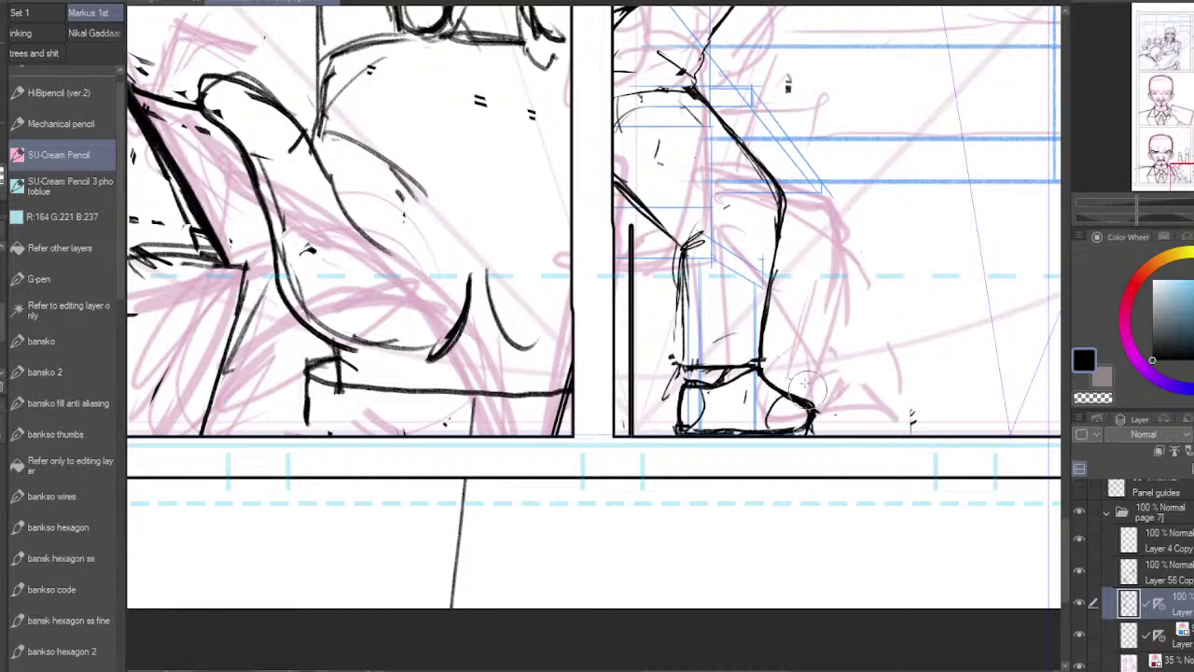
mouse_move(782, 213)
mouse_down()
mouse_move(762, 364)
mouse_move(683, 366)
mouse_up()
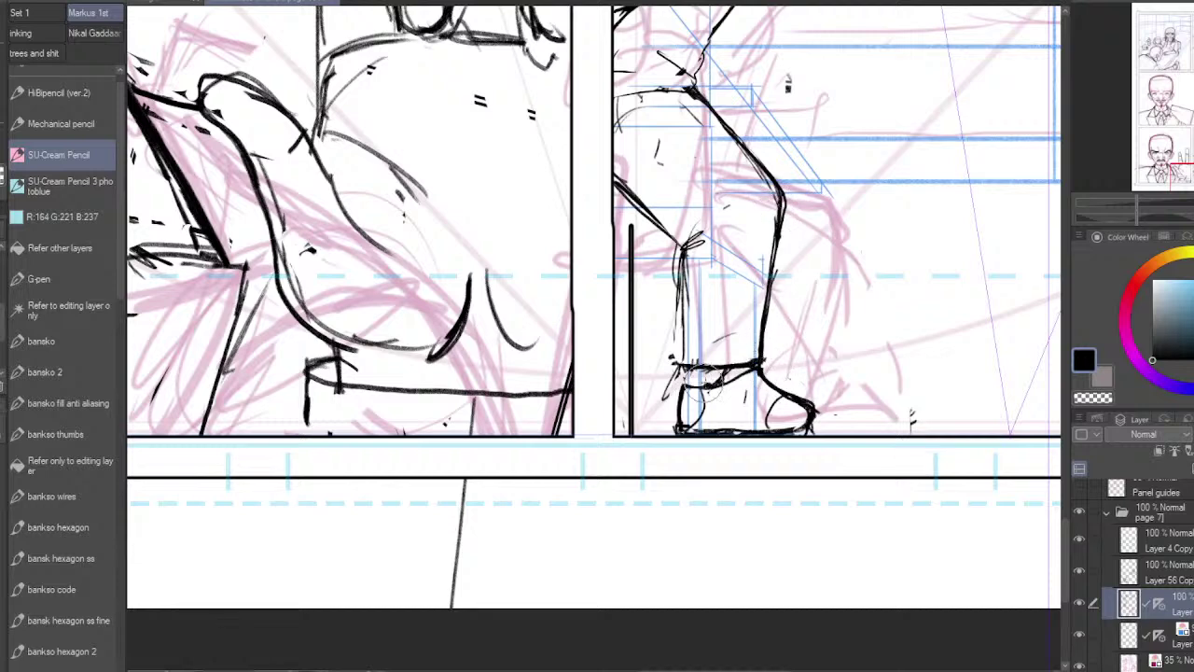
Step: Define the sole and toe cap of the leaning figure's shoe and redraw the rear edge of the lower trouser leg
mouse_move(753, 369)
mouse_down()
mouse_move(695, 386)
mouse_move(676, 407)
mouse_move(686, 429)
mouse_move(796, 427)
mouse_move(798, 406)
mouse_move(808, 424)
mouse_move(687, 426)
mouse_move(818, 414)
mouse_move(805, 432)
mouse_move(760, 435)
mouse_up()
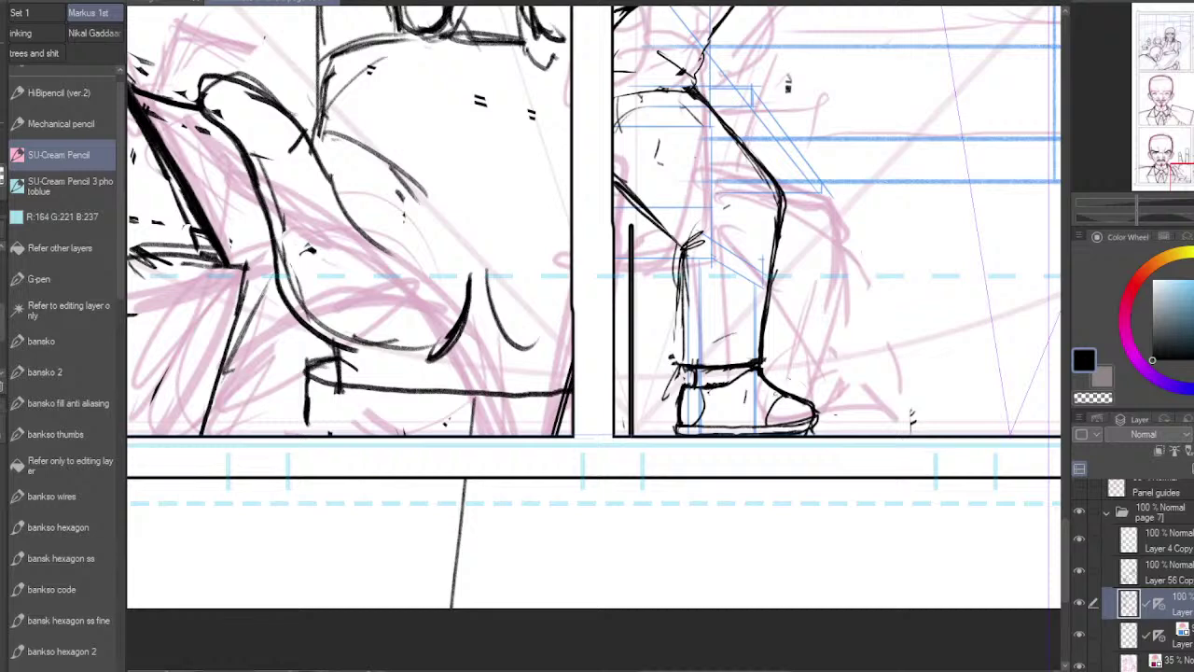
mouse_move(779, 392)
mouse_down()
mouse_move(772, 430)
mouse_move(764, 372)
mouse_up()
drag(681, 376, 674, 368)
mouse_move(693, 264)
mouse_down()
mouse_move(687, 360)
mouse_move(675, 363)
mouse_move(678, 260)
mouse_move(677, 374)
mouse_up()
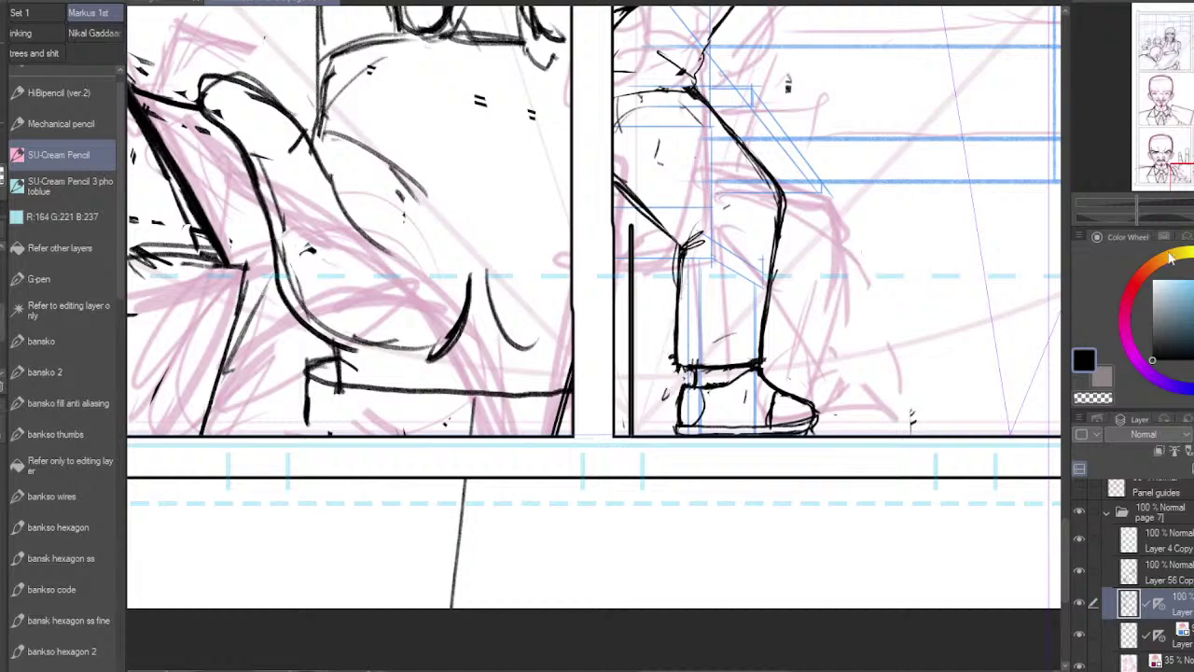
Step: Draw a rounded form across the leaning figure's rear thigh at the panel border and begin an upright post above it
key(ctrl+minus)
key(ctrl+minus)
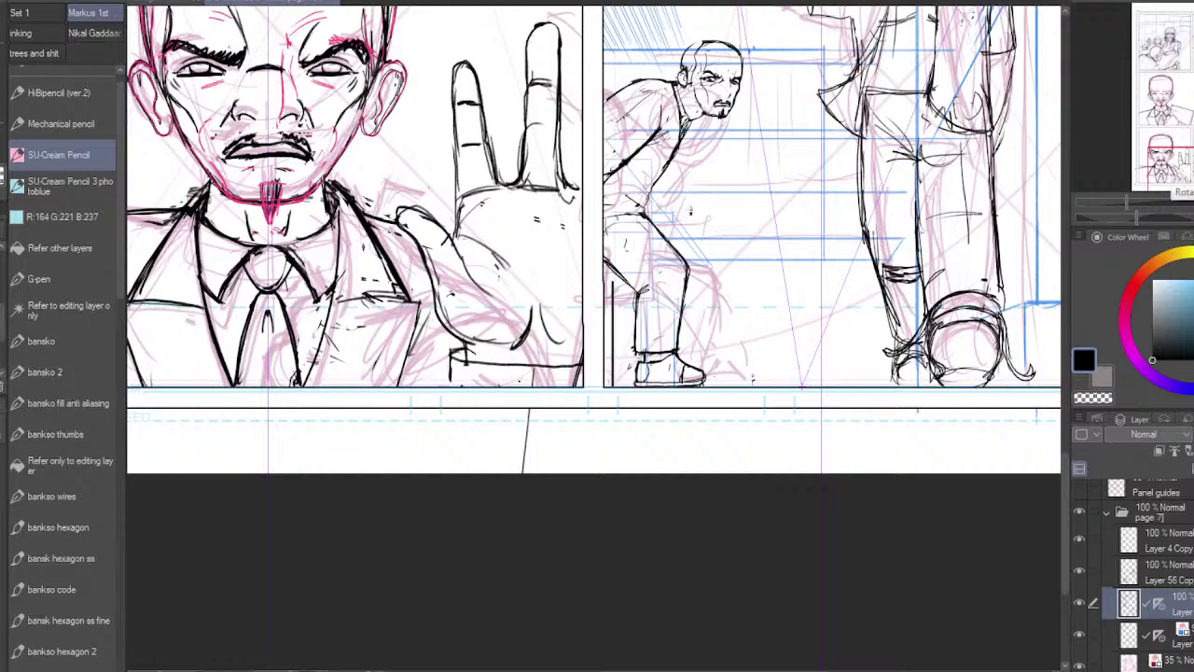
drag(1191, 93, 1193, 145)
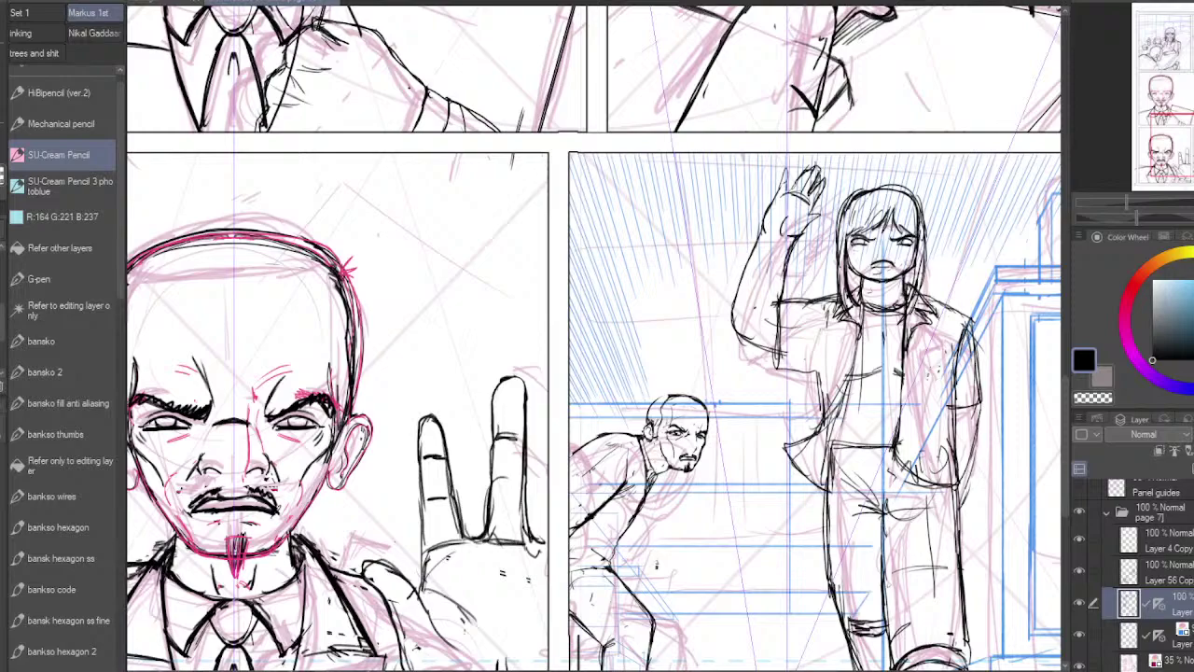
key(ctrl+plus)
key(ctrl+plus)
mouse_move(1193, 146)
mouse_down()
mouse_move(1178, 164)
mouse_move(1187, 152)
mouse_up()
scroll(597, 336, down, 6)
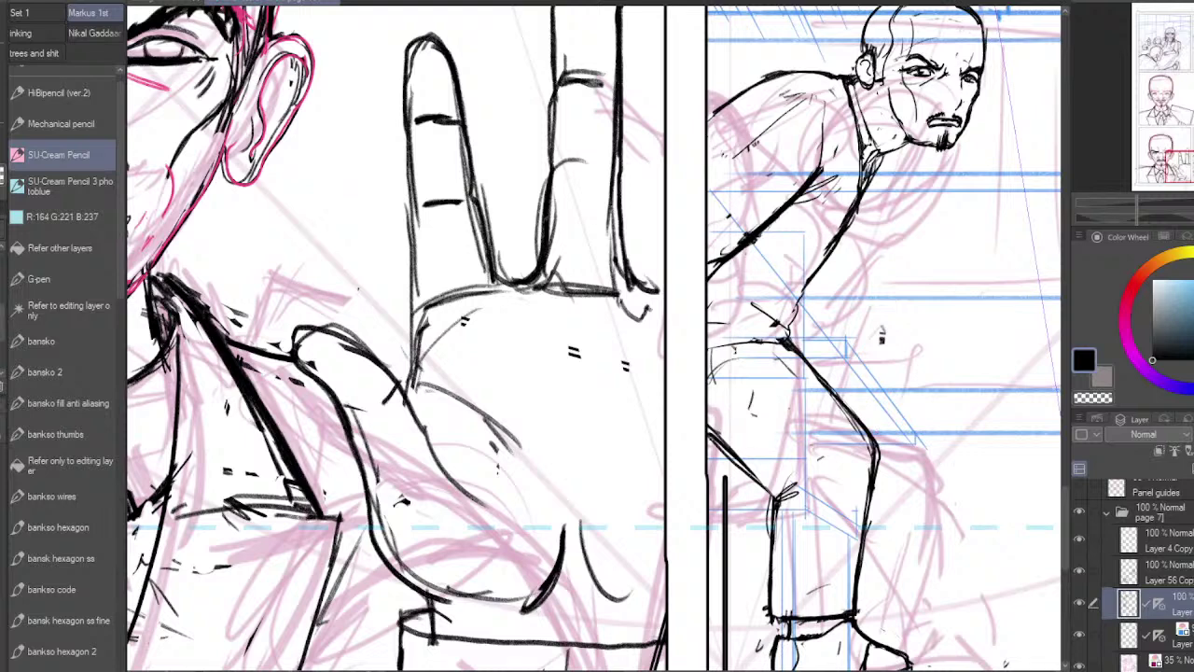
mouse_move(708, 433)
mouse_down()
mouse_move(742, 455)
mouse_move(707, 476)
mouse_move(720, 432)
mouse_move(744, 455)
mouse_move(728, 445)
mouse_move(733, 459)
mouse_move(765, 476)
mouse_up()
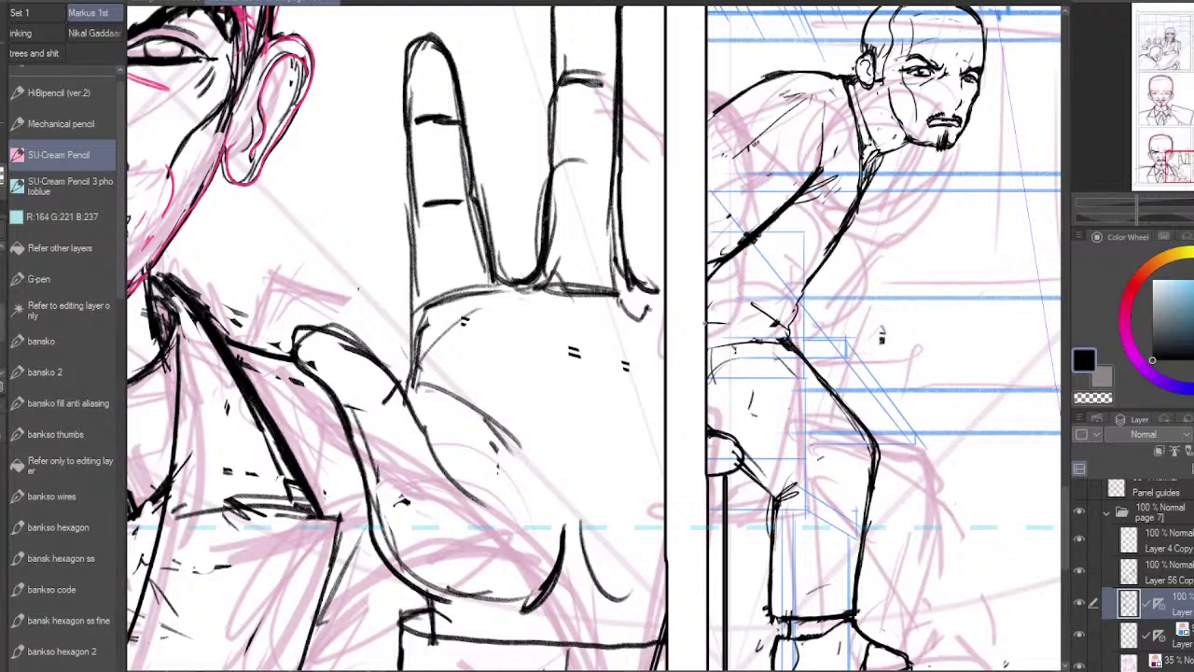
drag(715, 321, 730, 457)
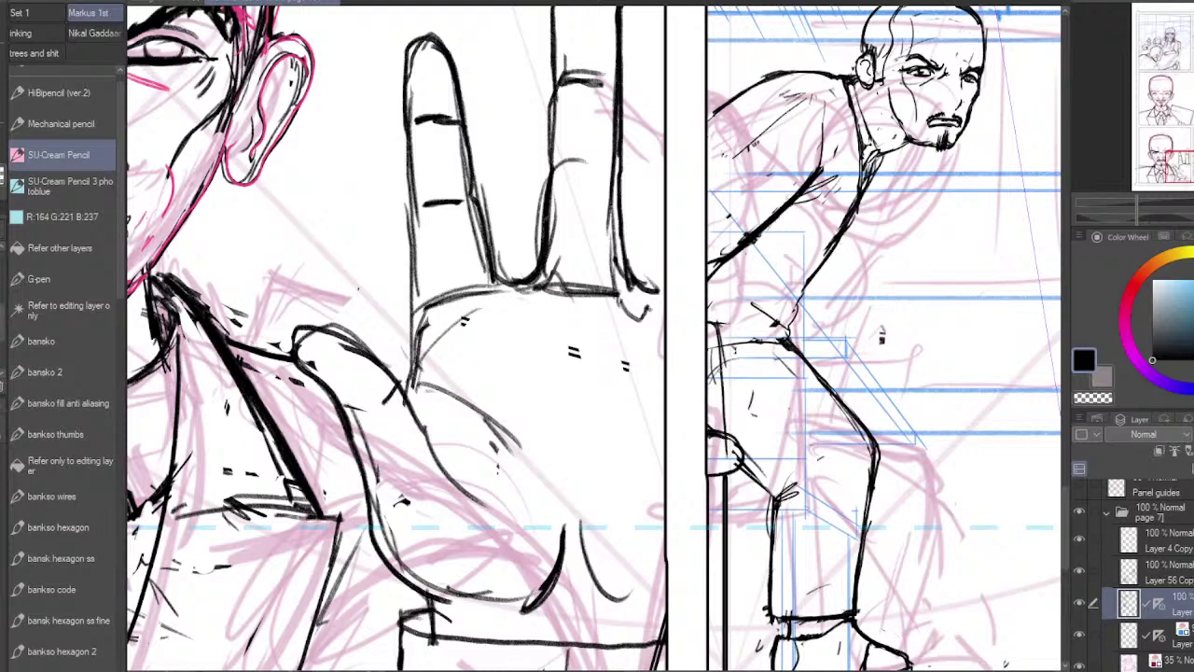
drag(721, 369, 730, 526)
Step: Give the post at the panel border a rounded cap and parallel sides, and clean up its overlap with the rear thigh
drag(707, 342, 708, 375)
mouse_move(719, 325)
mouse_down()
mouse_move(730, 345)
mouse_move(708, 324)
mouse_move(726, 357)
mouse_move(711, 392)
mouse_move(718, 473)
mouse_up()
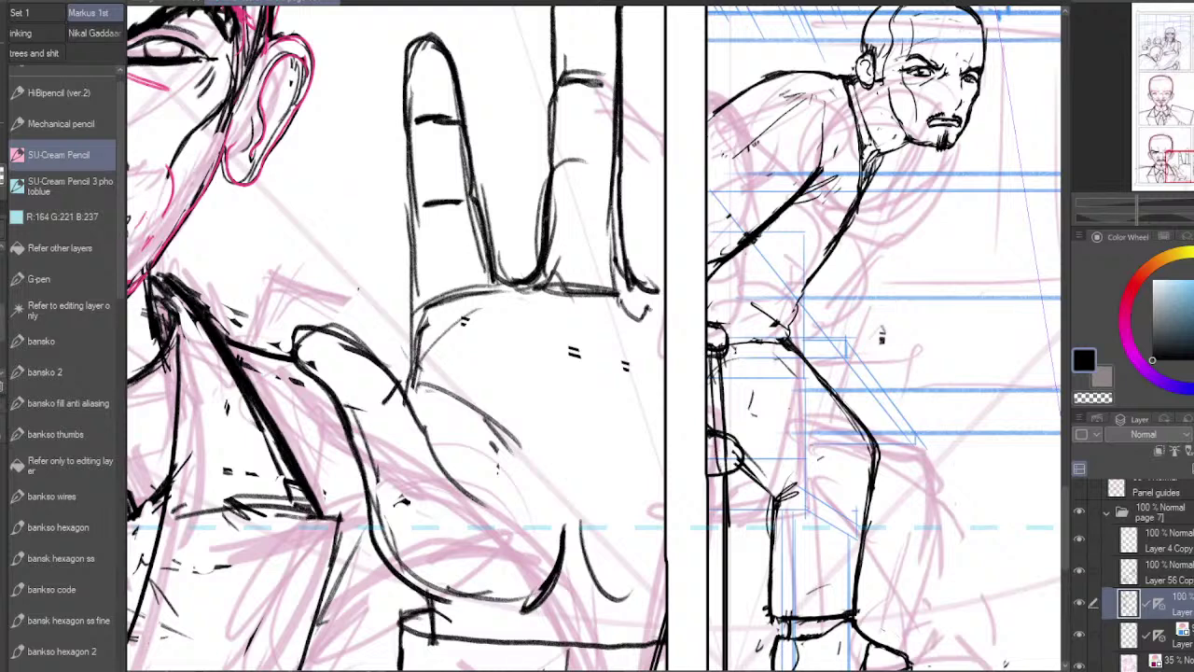
drag(709, 355, 720, 504)
drag(720, 375, 722, 604)
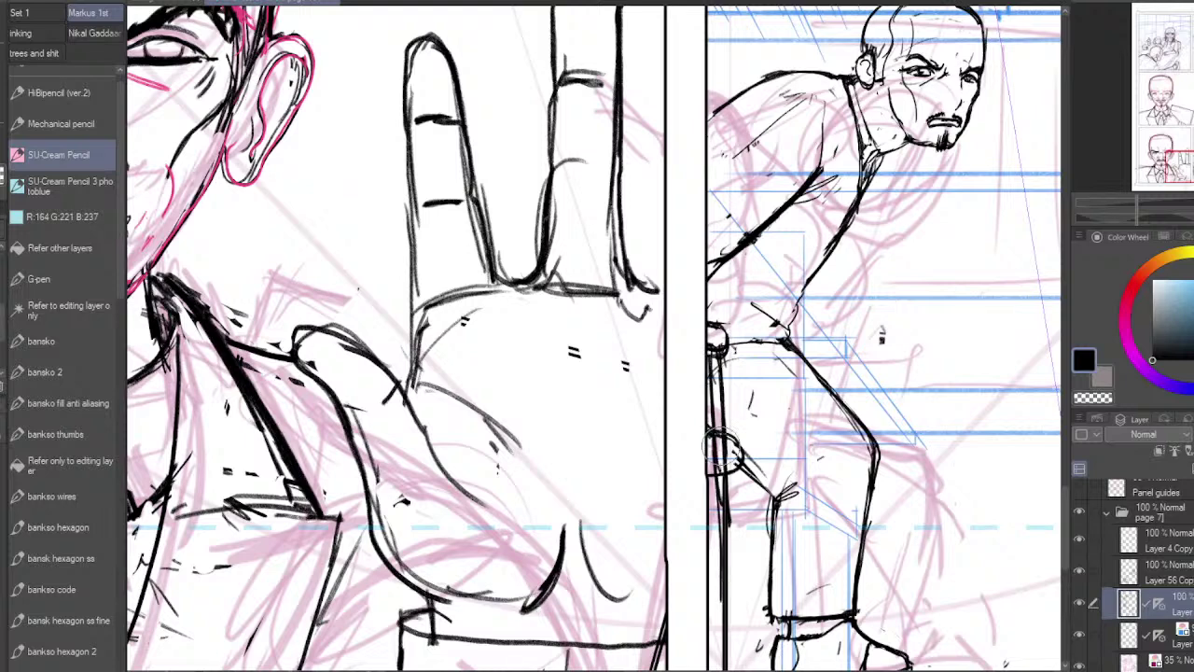
drag(720, 380, 726, 529)
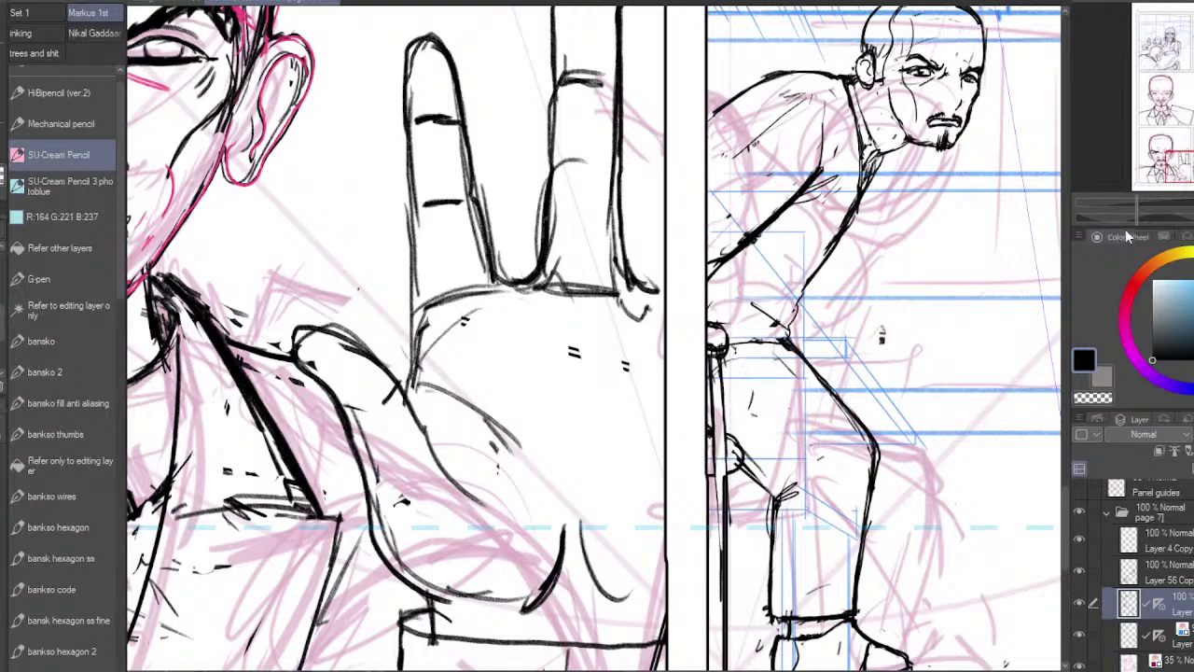
Step: Extend the narrow post behind the leaning figure's leg down to the lower panel border and clean its edges
drag(1187, 157, 1186, 174)
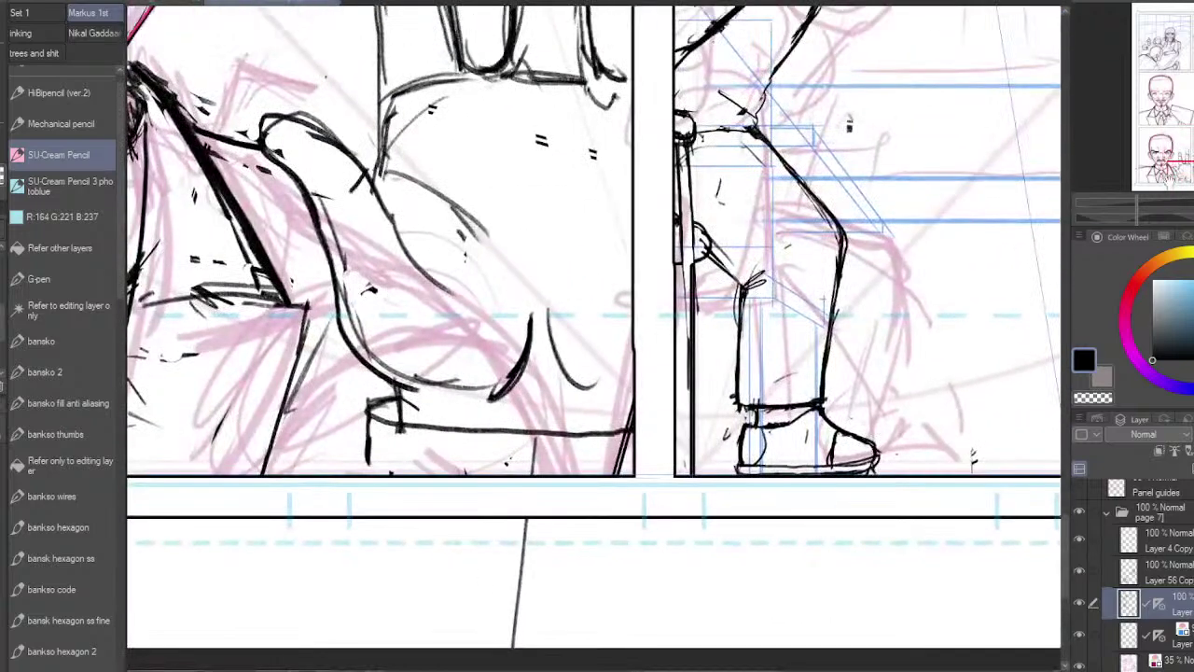
mouse_move(696, 304)
mouse_down()
mouse_move(697, 420)
mouse_move(682, 473)
mouse_up()
mouse_move(690, 330)
mouse_down()
mouse_move(676, 453)
mouse_move(685, 278)
mouse_up()
mouse_move(686, 278)
mouse_down()
mouse_move(677, 431)
mouse_move(690, 380)
mouse_up()
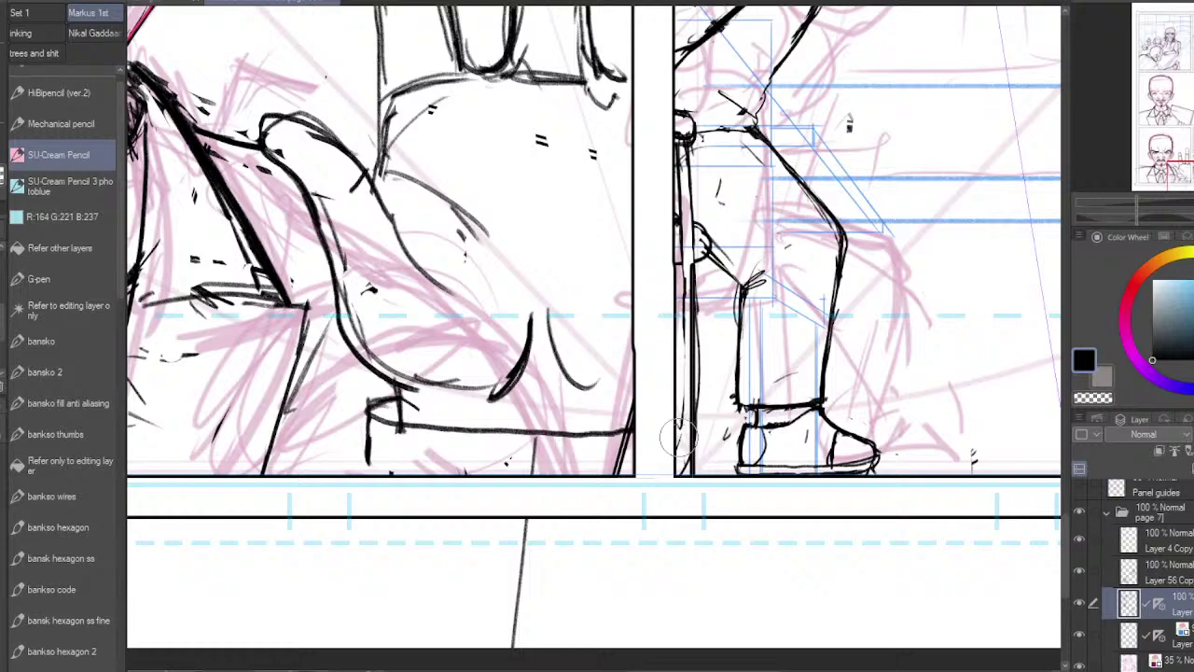
Step: Draw a knotted tie hanging from the leaning figure's collar along the front of the chest
key(ctrl+minus)
key(ctrl+minus)
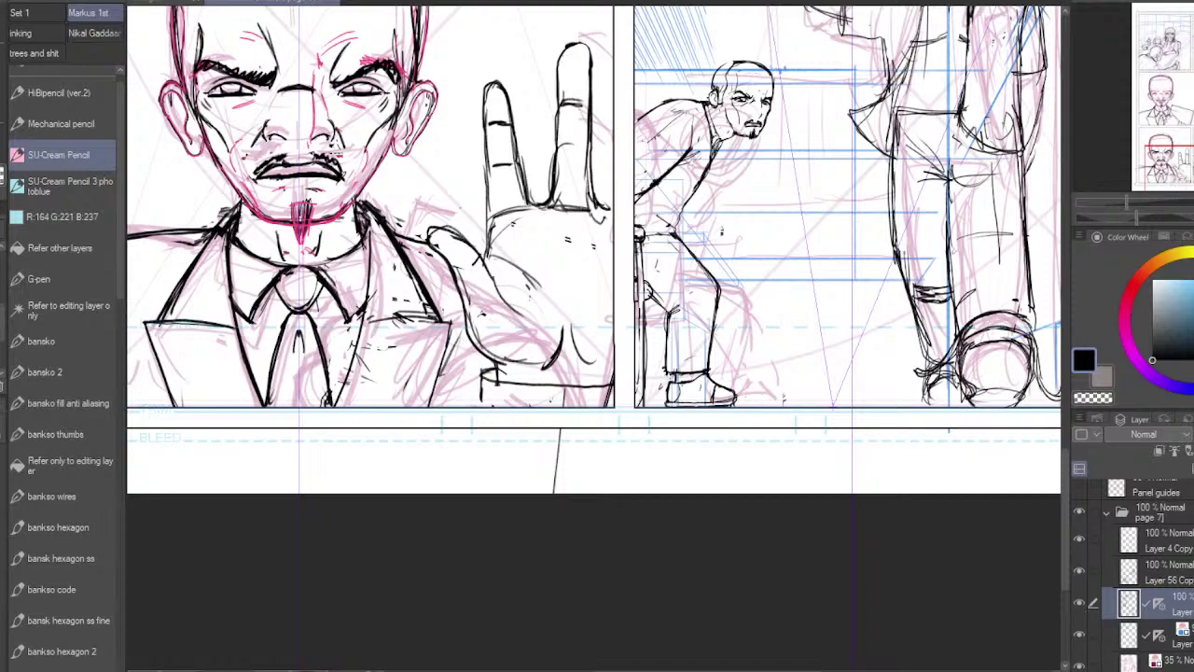
key(ctrl+plus)
key(ctrl+plus)
key(ctrl+plus)
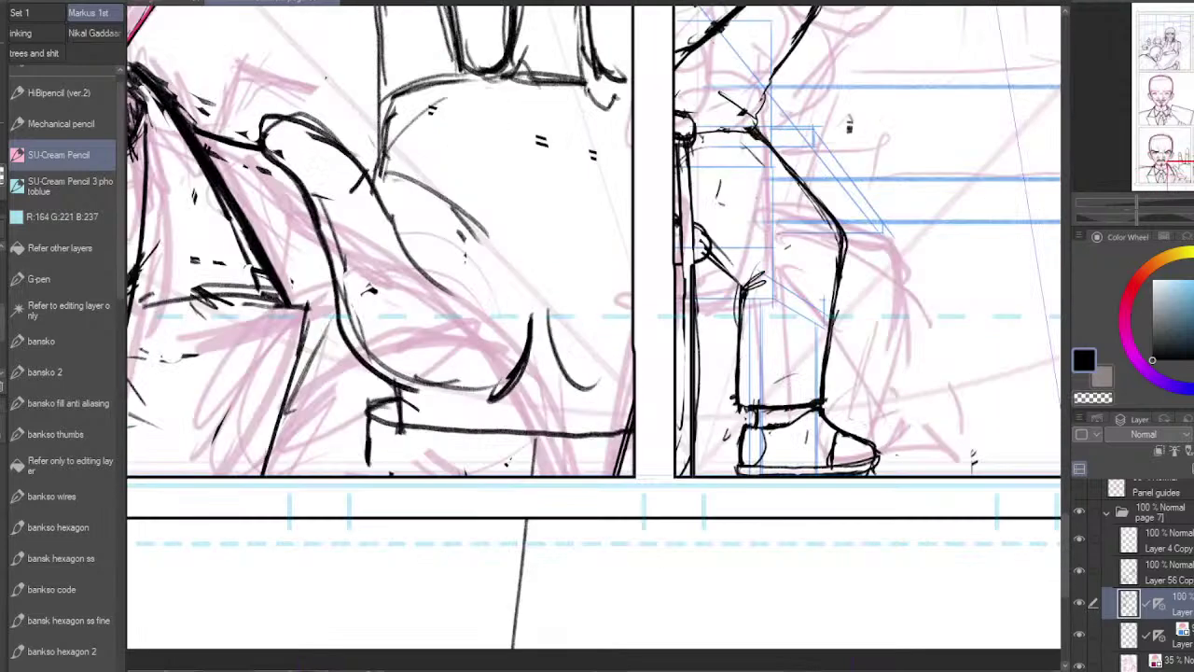
drag(559, 103, 649, 581)
drag(644, 38, 514, 644)
drag(747, 420, 529, 334)
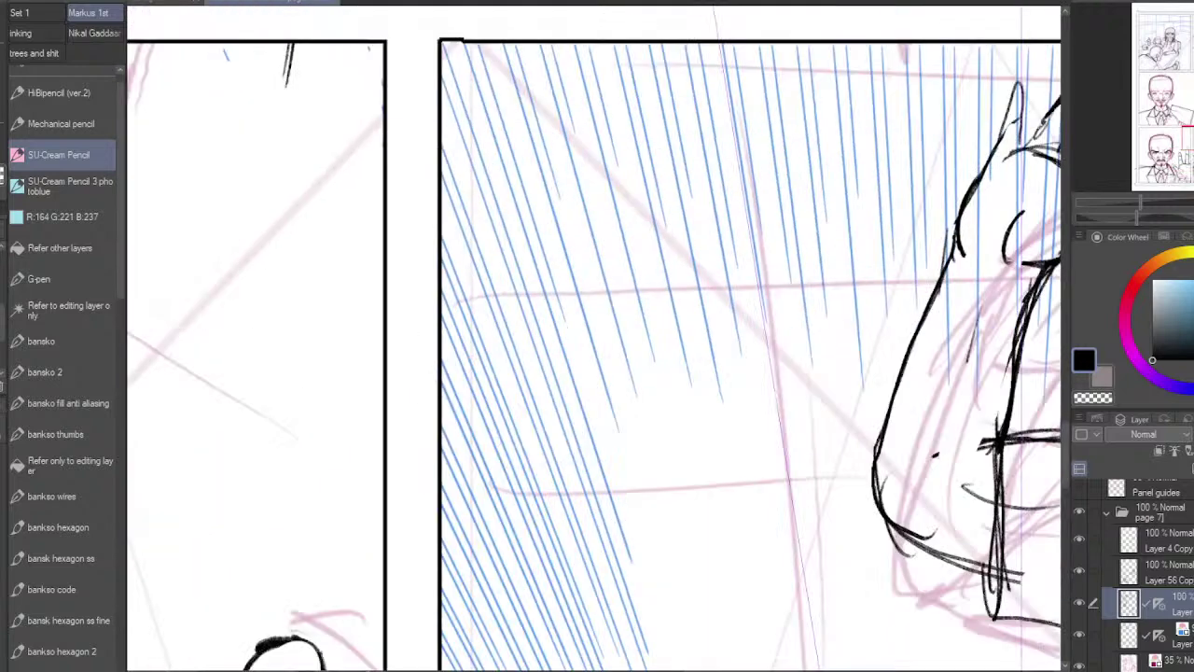
mouse_move(523, 616)
mouse_down()
mouse_move(720, 73)
mouse_move(696, 96)
mouse_up()
mouse_move(841, 379)
mouse_down()
mouse_move(850, 400)
mouse_move(829, 418)
mouse_move(817, 494)
mouse_move(785, 502)
mouse_up()
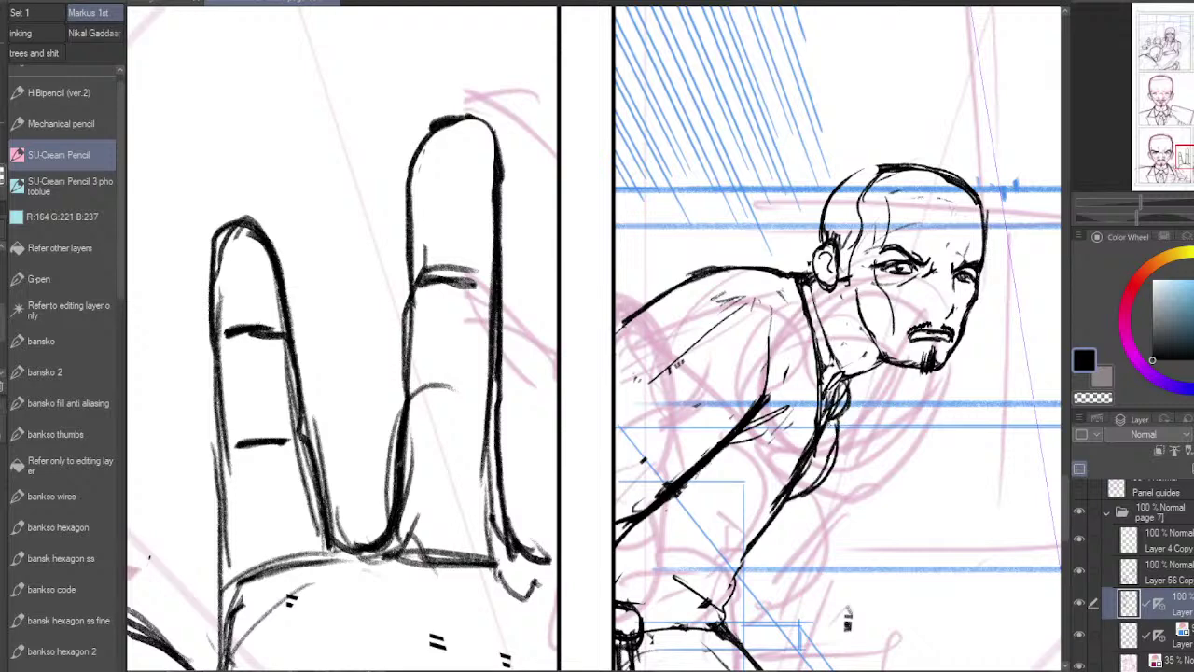
mouse_move(844, 400)
mouse_down()
mouse_move(837, 392)
mouse_move(843, 401)
mouse_move(827, 405)
mouse_up()
mouse_move(833, 397)
mouse_down()
mouse_move(826, 409)
mouse_move(831, 399)
mouse_up()
mouse_move(834, 351)
mouse_down()
mouse_move(844, 380)
mouse_move(824, 408)
mouse_move(845, 393)
mouse_move(839, 432)
mouse_move(825, 482)
mouse_move(810, 483)
mouse_up()
Step: Refine the leaning figure's clothing with a firmer front and waistband, a curved shoulder seam and fold lines on the thigh
mouse_move(834, 415)
mouse_down()
mouse_move(803, 474)
mouse_move(809, 493)
mouse_move(737, 568)
mouse_move(725, 611)
mouse_move(653, 597)
mouse_move(684, 586)
mouse_move(723, 611)
mouse_up()
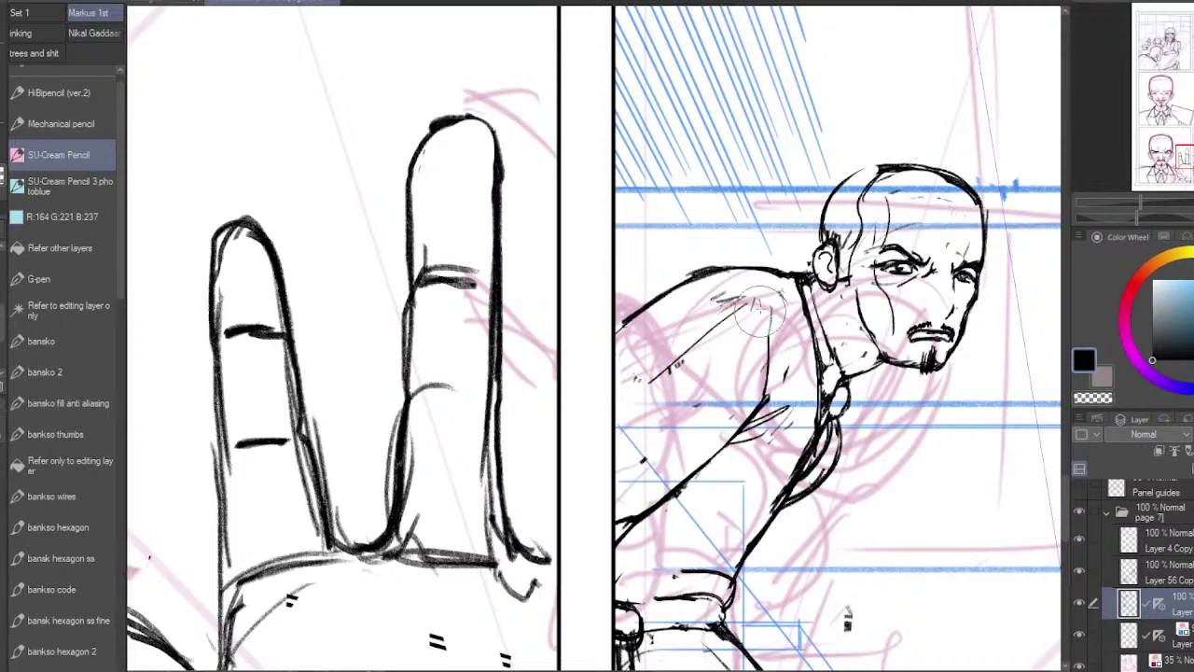
drag(752, 298, 769, 381)
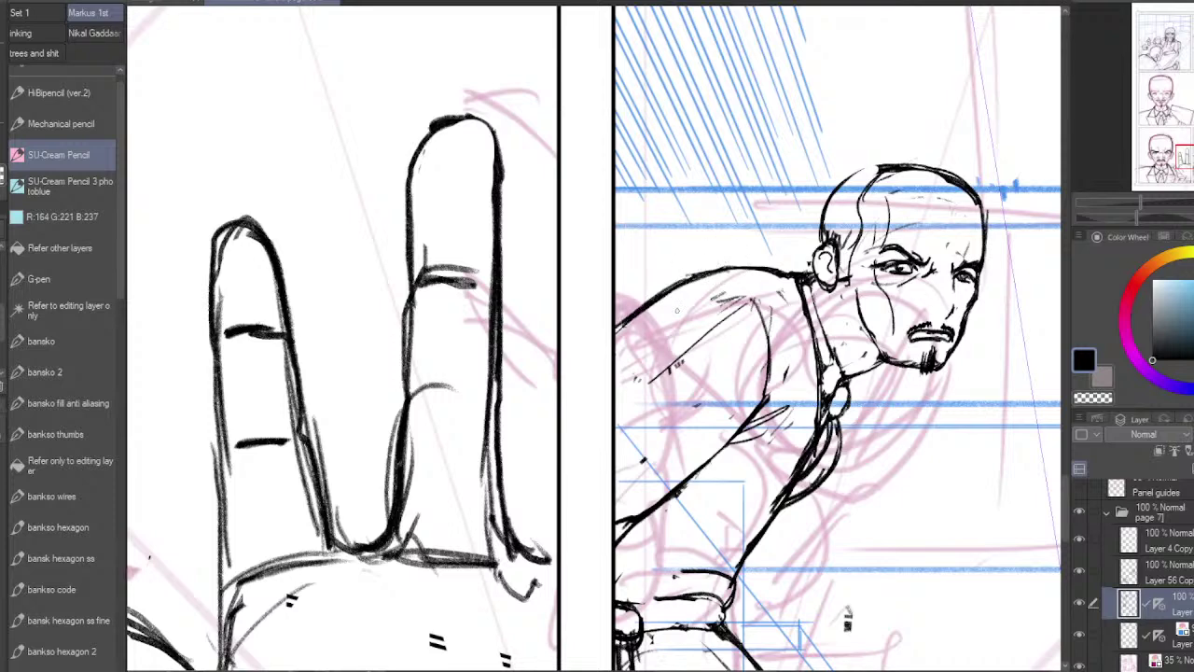
drag(1191, 156, 1188, 167)
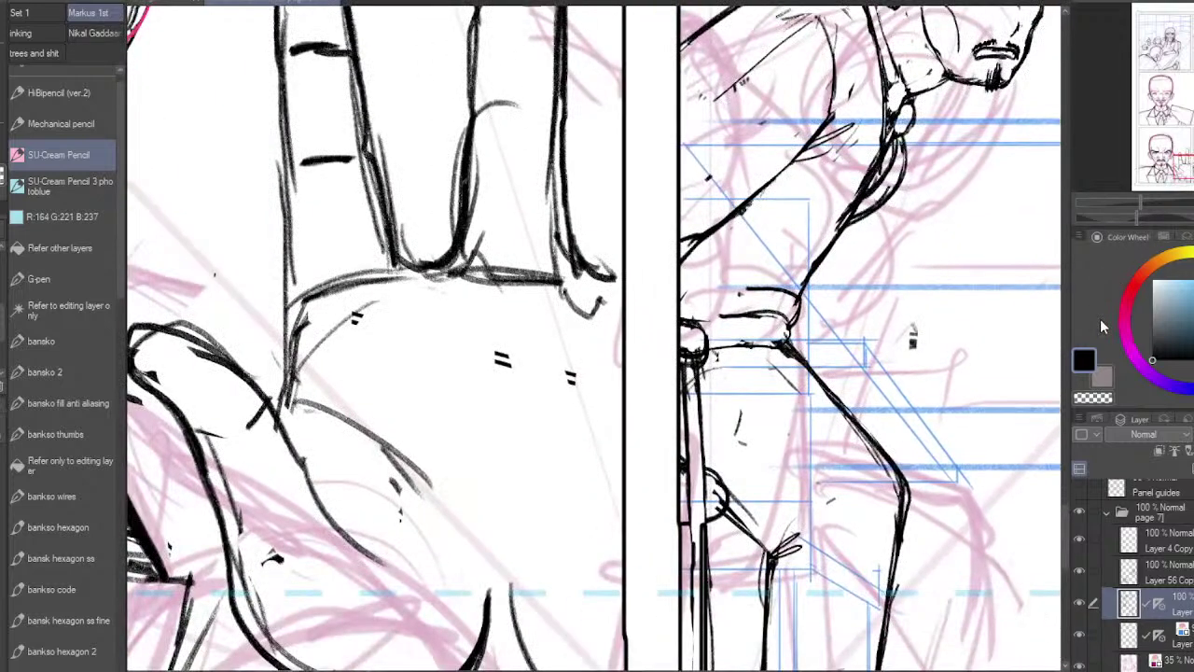
mouse_move(793, 542)
mouse_down()
mouse_move(781, 558)
mouse_move(844, 522)
mouse_up()
mouse_move(752, 350)
mouse_down()
mouse_move(756, 387)
mouse_move(828, 515)
mouse_up()
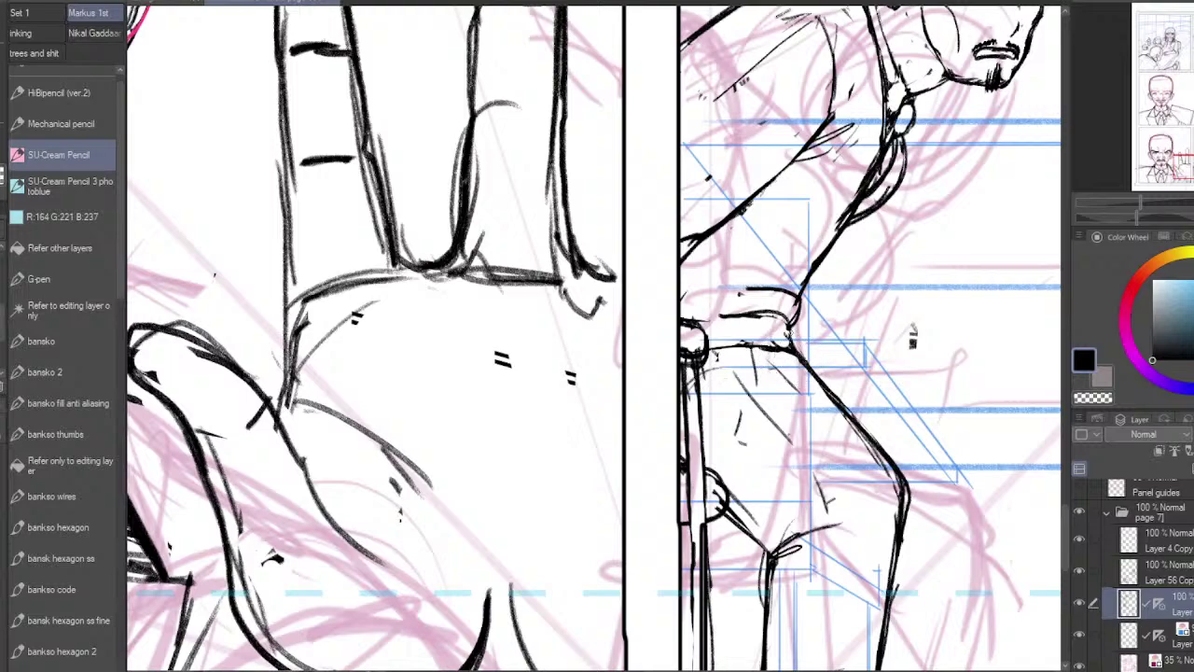
drag(793, 345, 705, 350)
Step: Hide the page 7 layer folder and display the other page's pencils in its place
key(ctrl+minus)
key(ctrl+minus)
key(ctrl+minus)
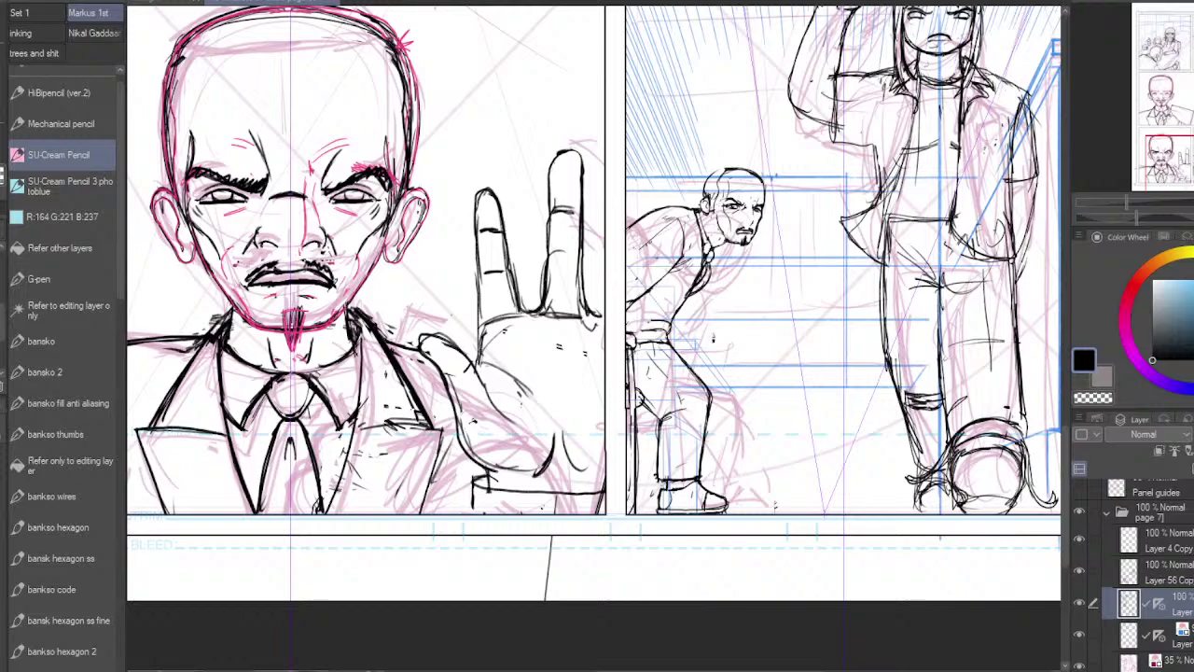
key(ctrl+minus)
key(ctrl+minus)
drag(1177, 111, 1184, 121)
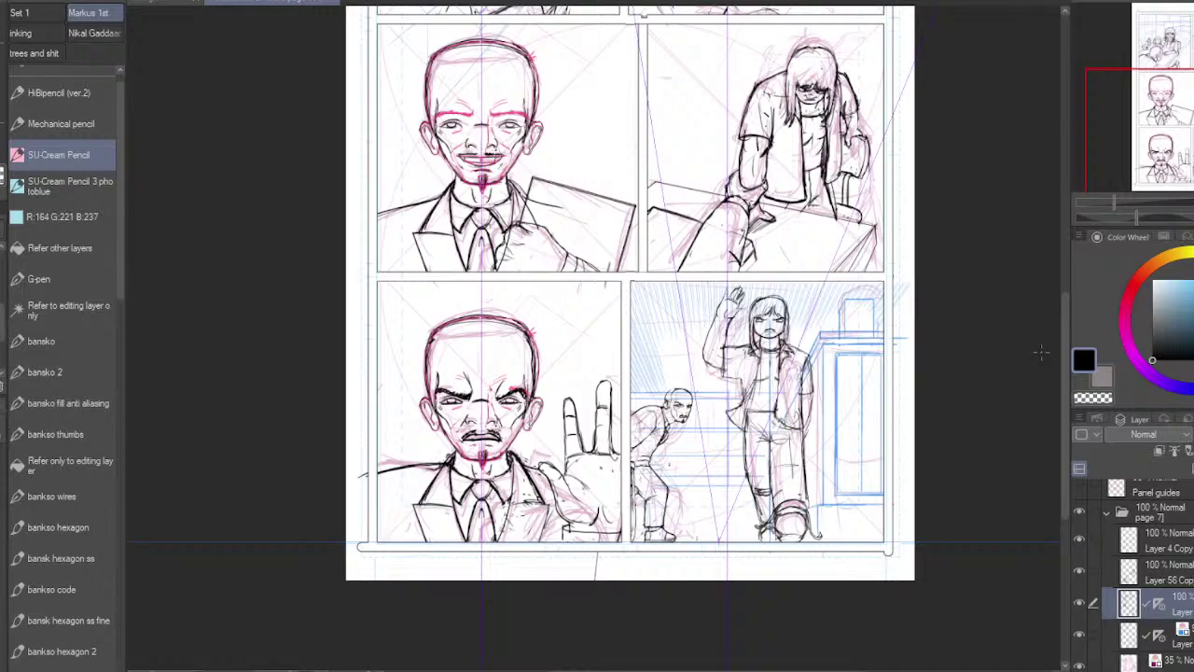
drag(1189, 113, 1190, 30)
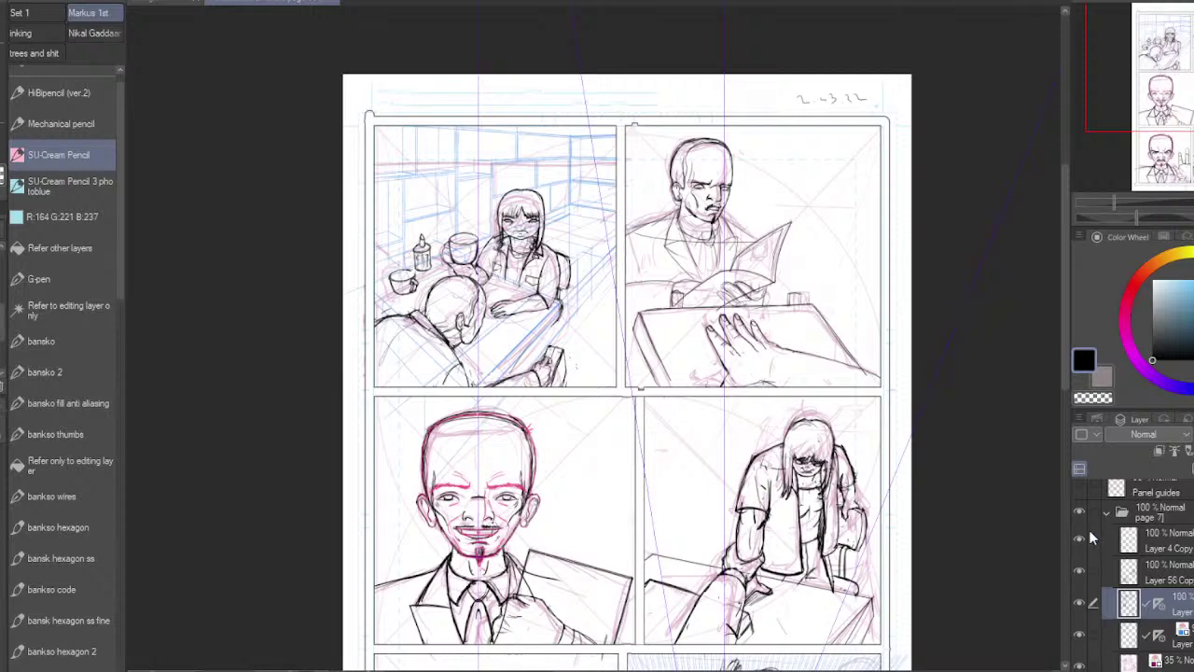
click(1080, 511)
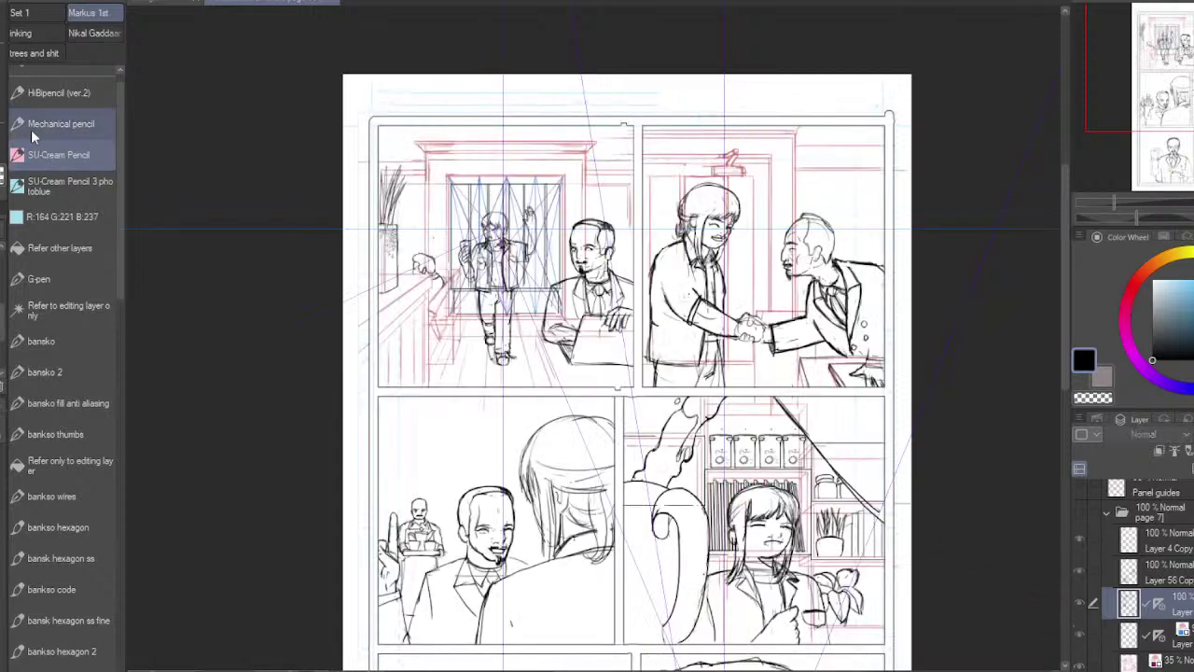
Step: Export the displayed page as a single-layer JPEG named "the kindness of killers page 006" in the issue 1 folder
click(2, 2)
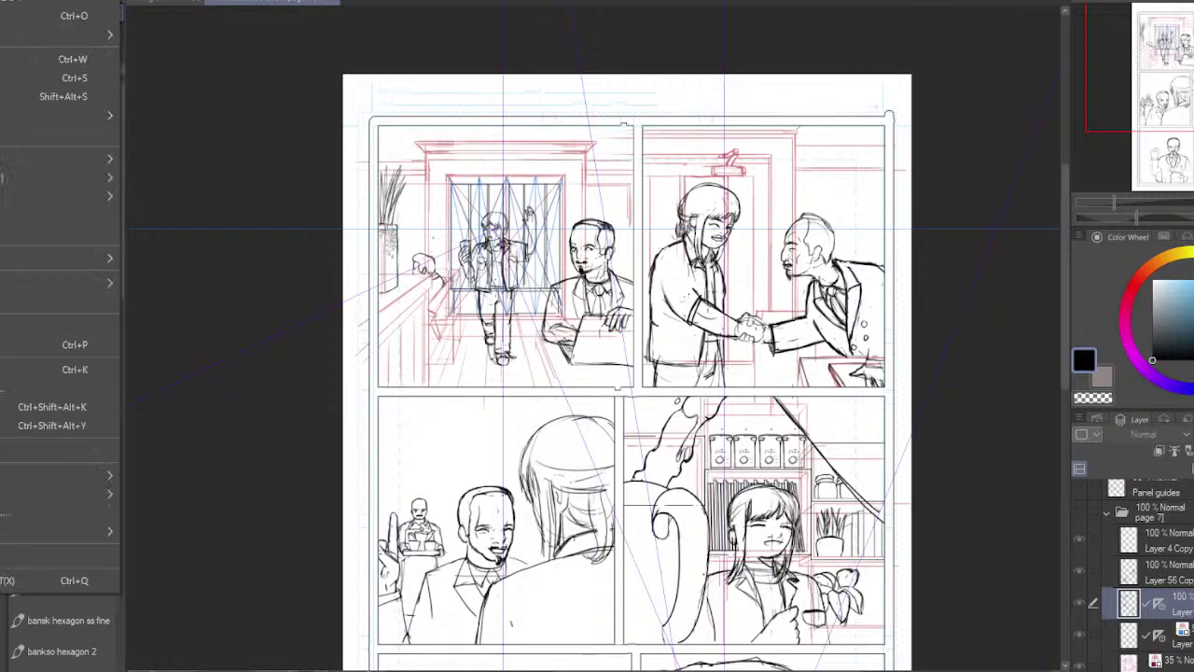
mouse_move(101, 162)
click(174, 182)
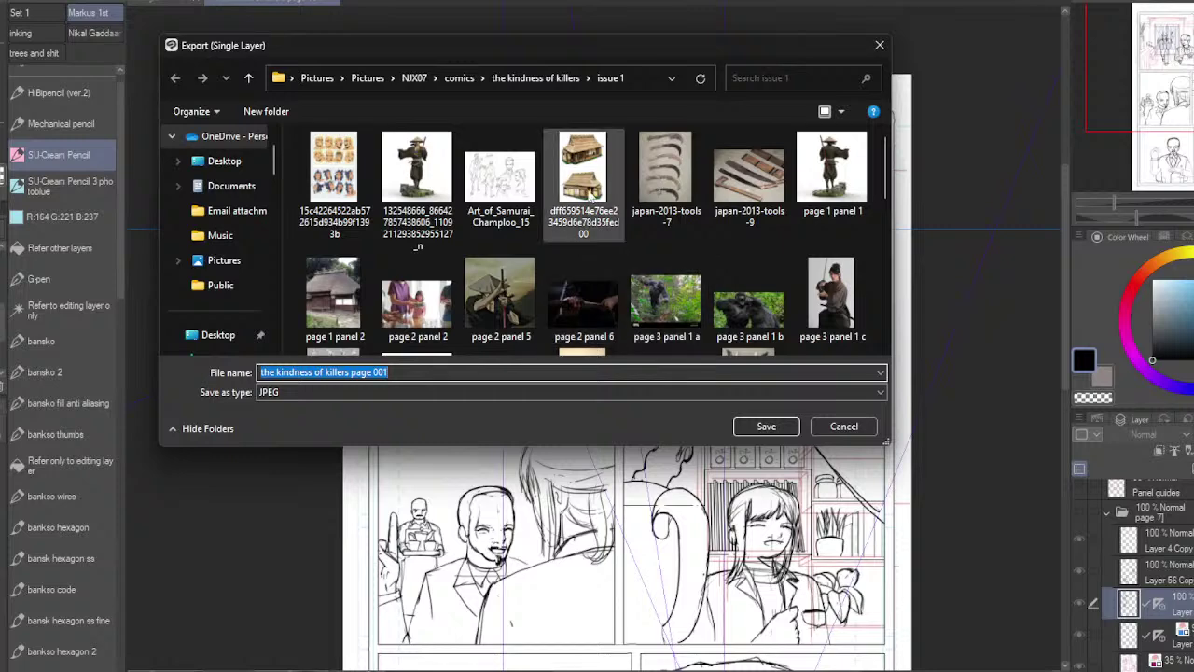
scroll(581, 342, down, 10)
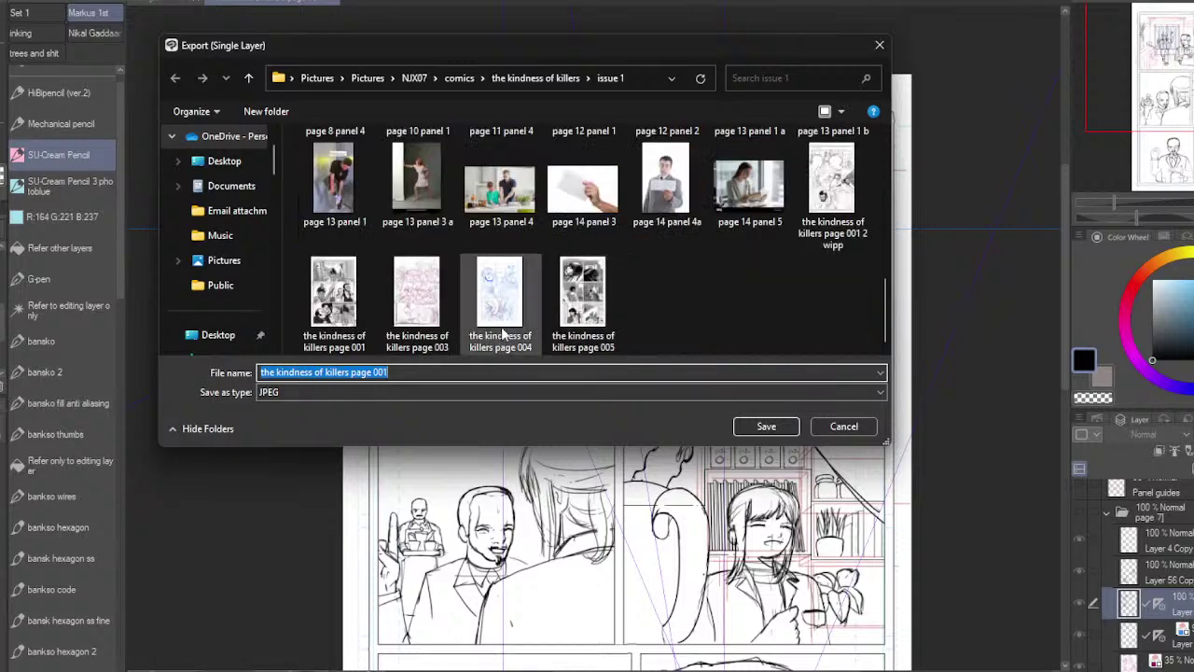
click(467, 345)
drag(374, 373, 441, 372)
click(440, 374)
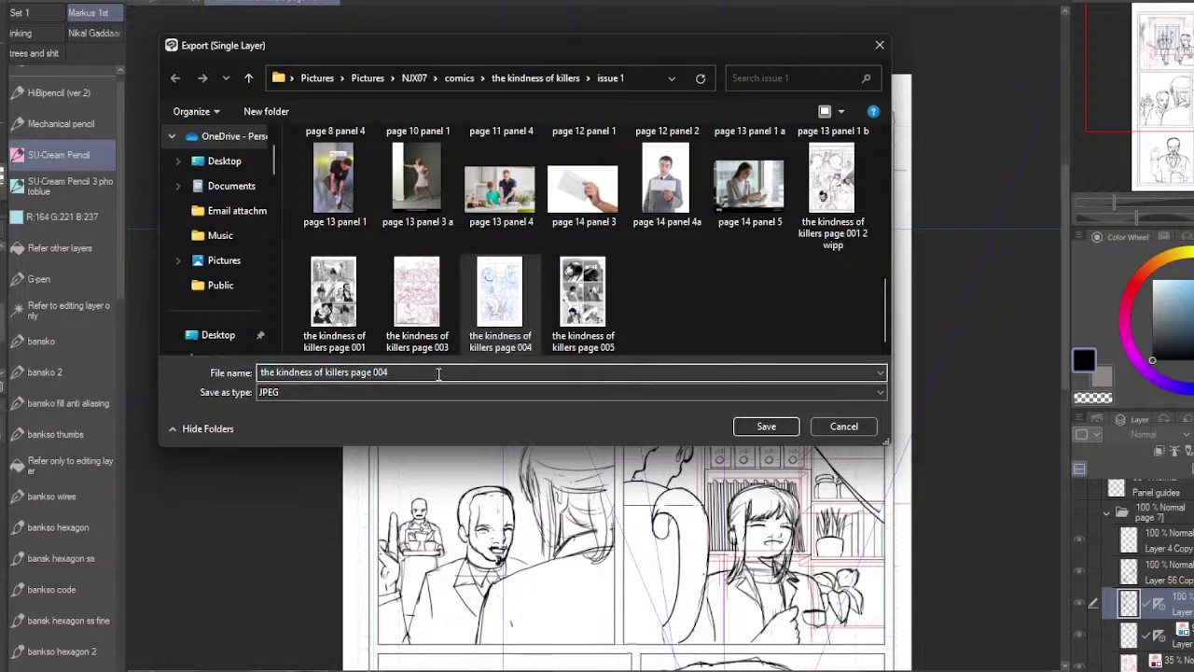
key(BackSpace)
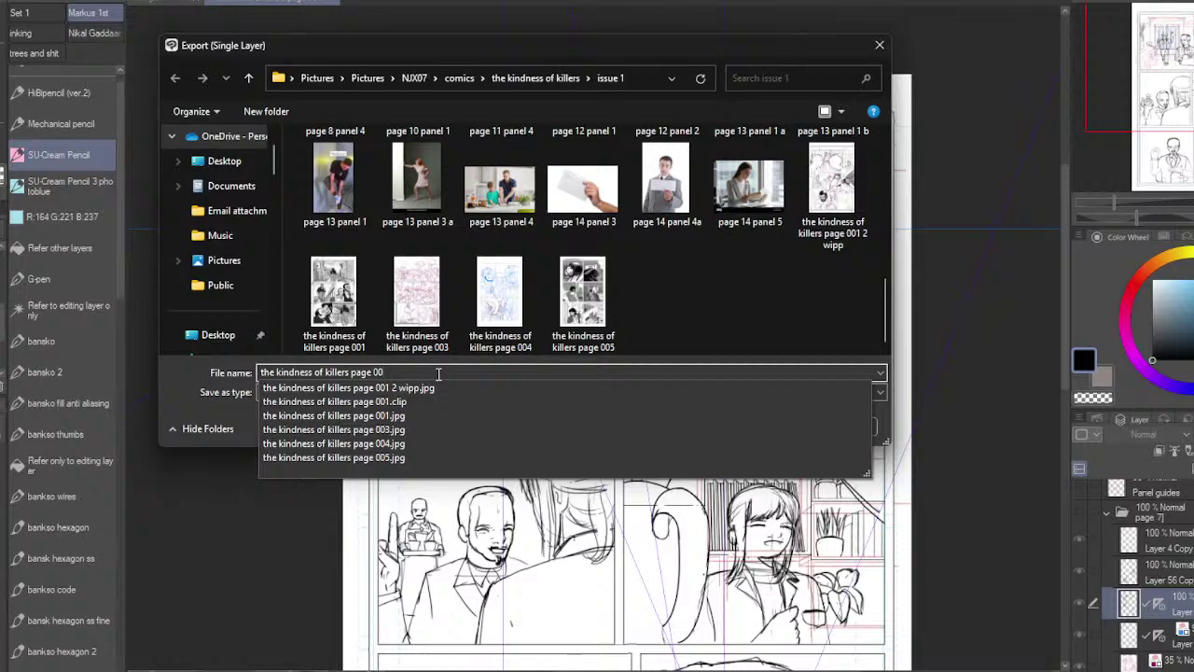
text(6)
click(765, 429)
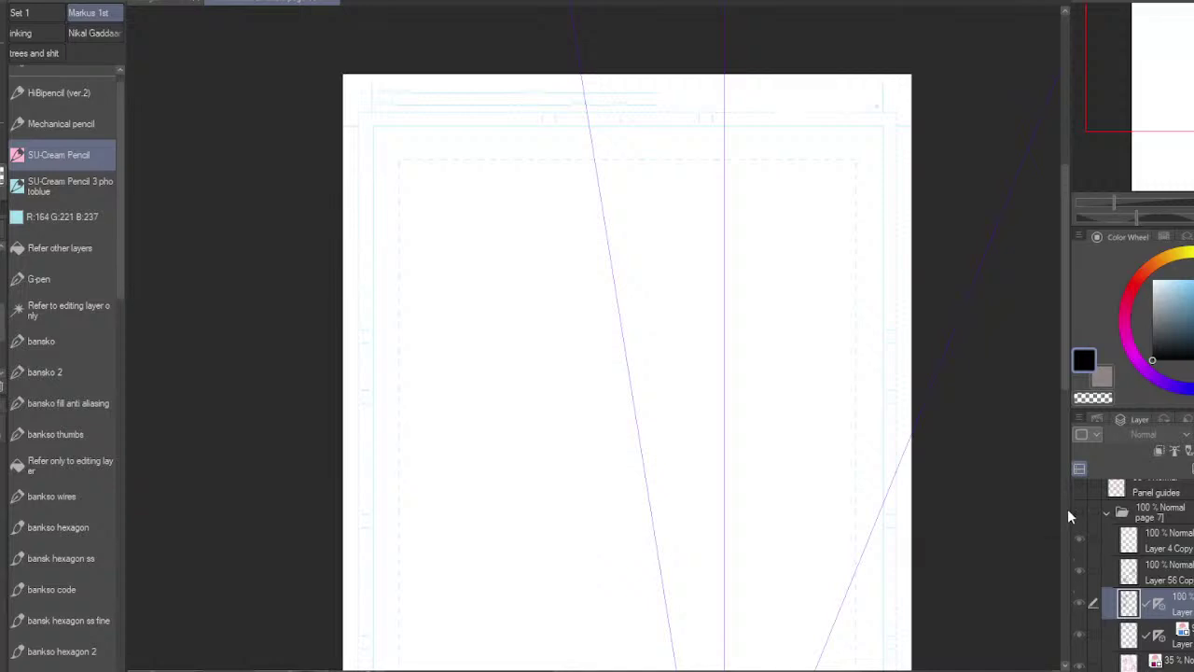
Step: Show the page 7 folder again and make the layer directly below the current drawing layer active for the first panel
click(1081, 513)
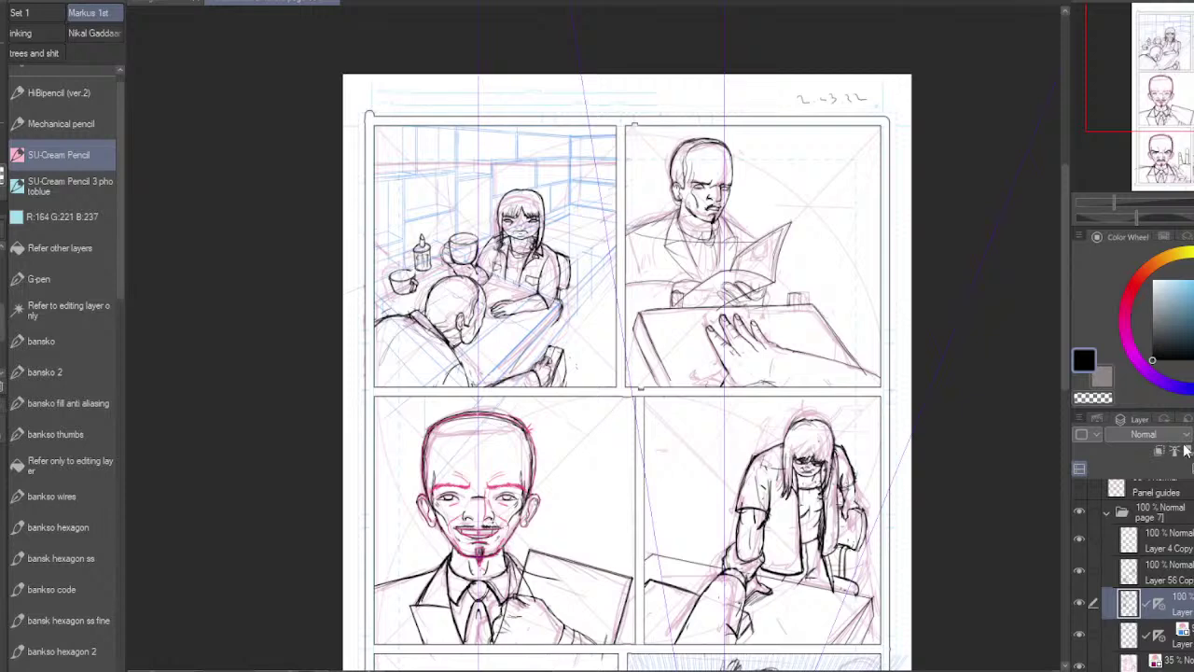
scroll(594, 337, up, 4)
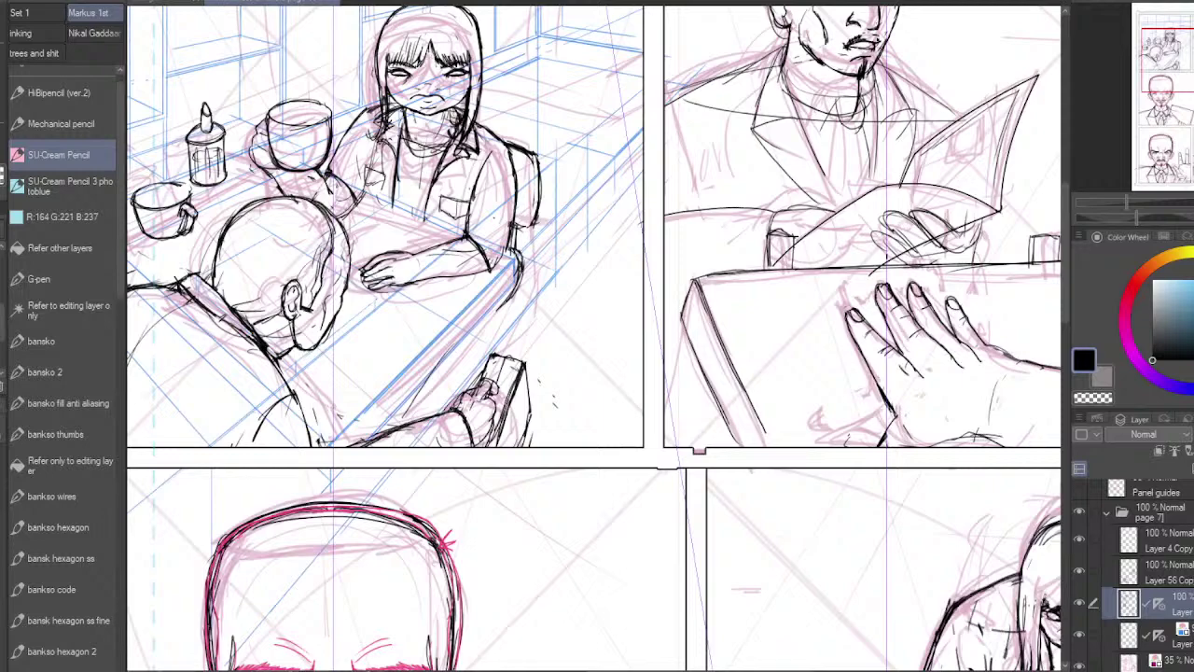
key(ctrl+plus)
drag(1187, 52, 1155, 55)
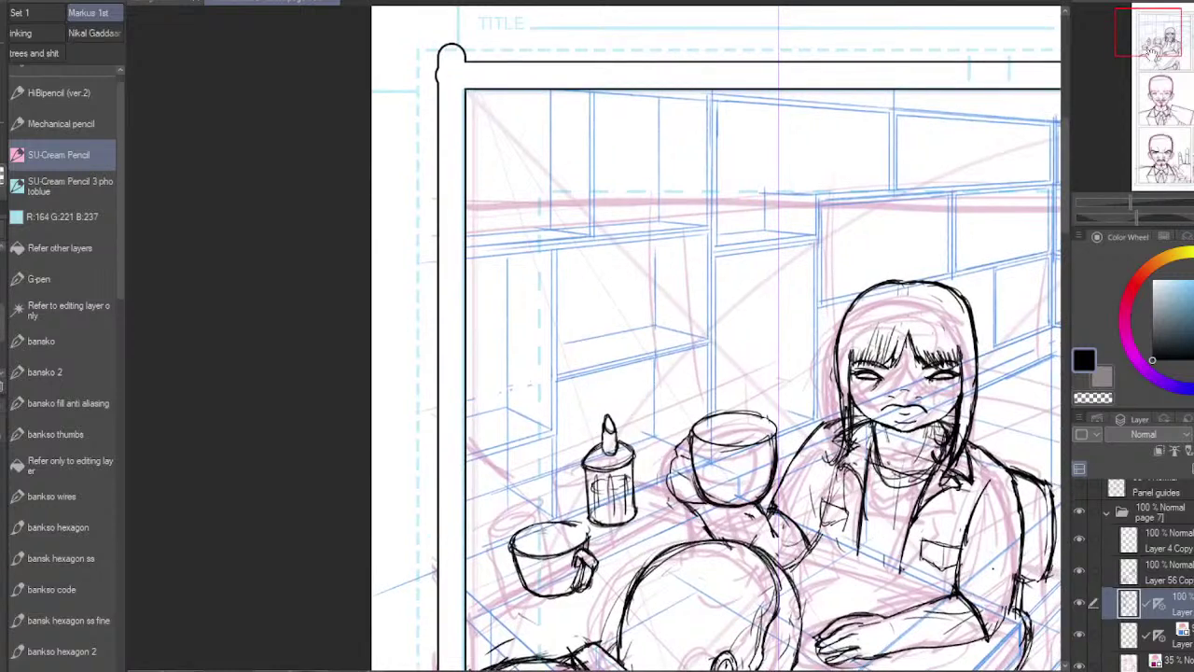
click(1177, 638)
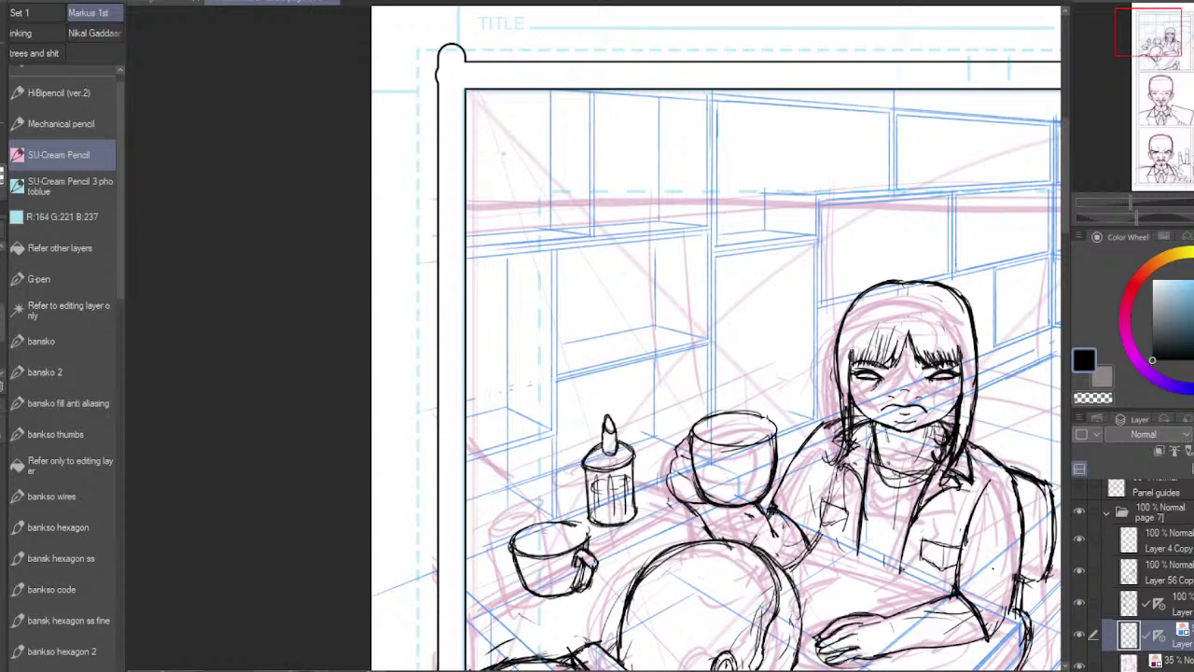
scroll(1148, 574, down, 5)
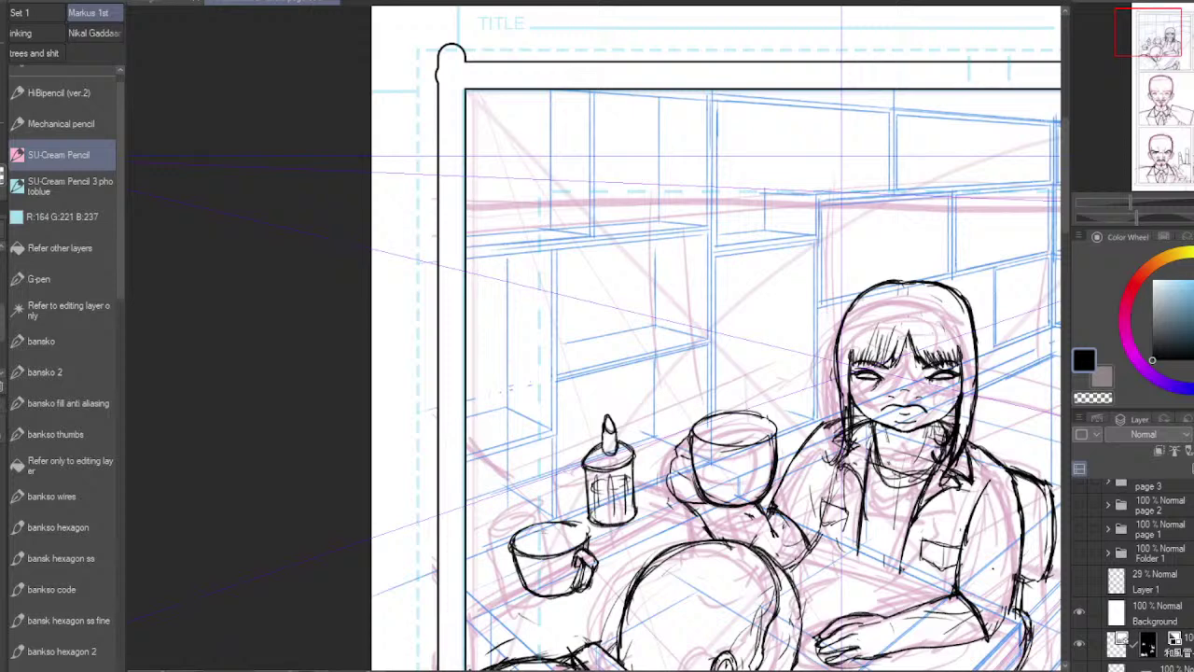
Step: Rough in the top, bottom and outer side edges of a box row in perspective on the middle shelf behind the candle
scroll(1146, 575, up, 6)
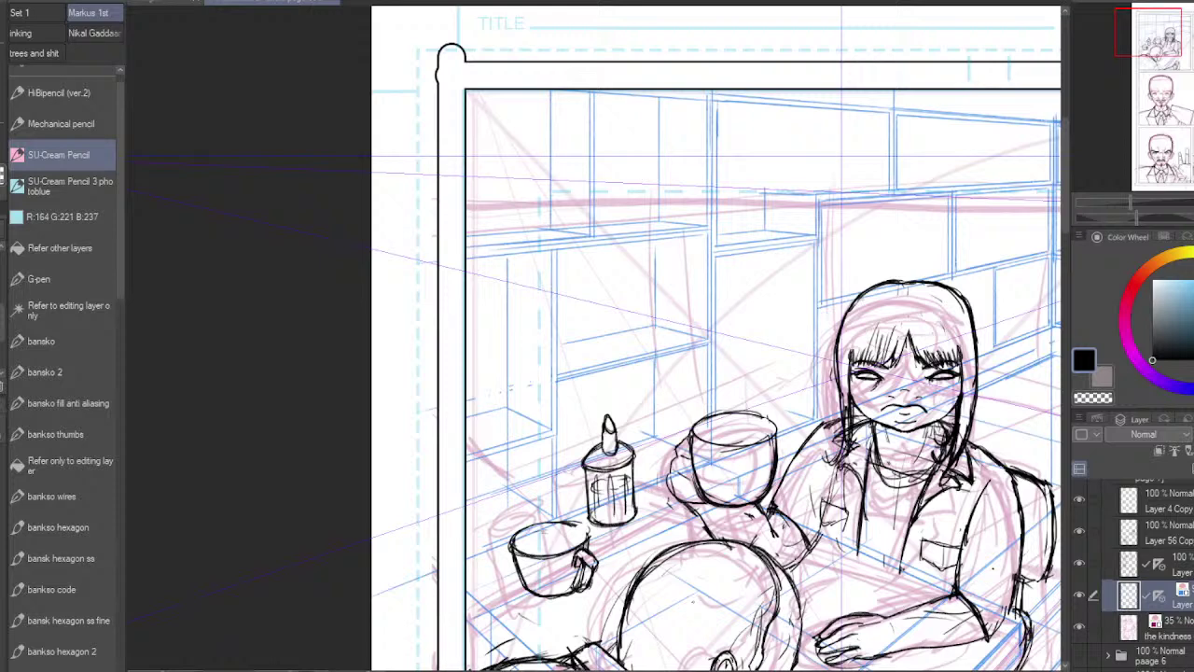
ctrl+click(690, 342)
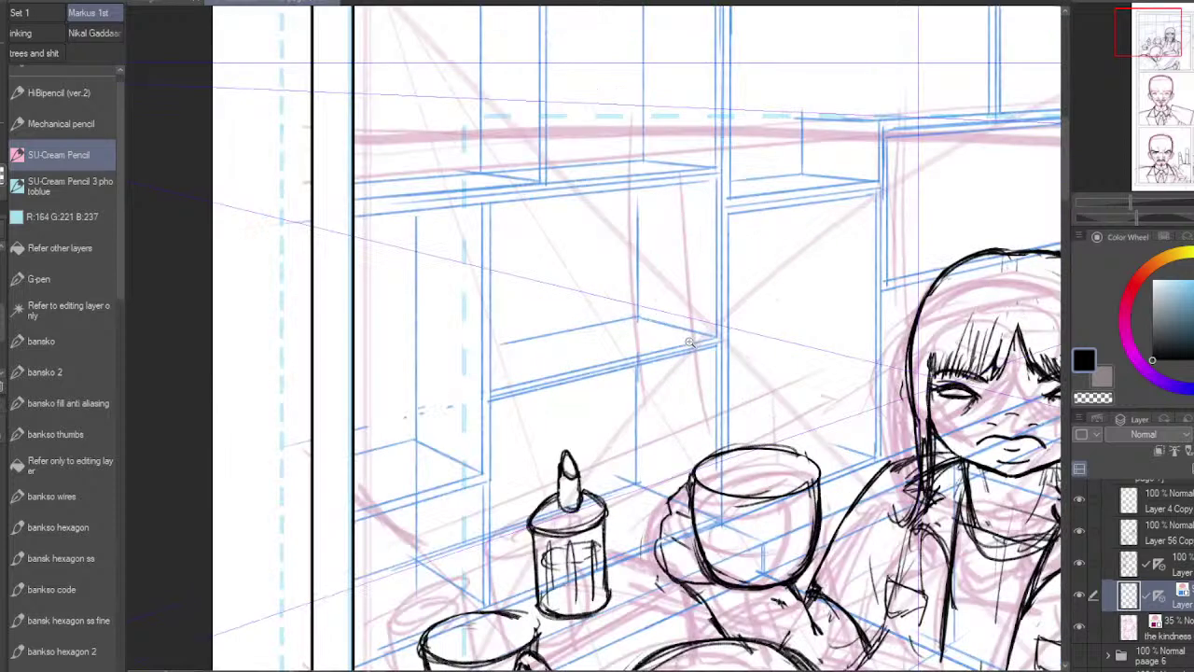
drag(694, 405, 663, 493)
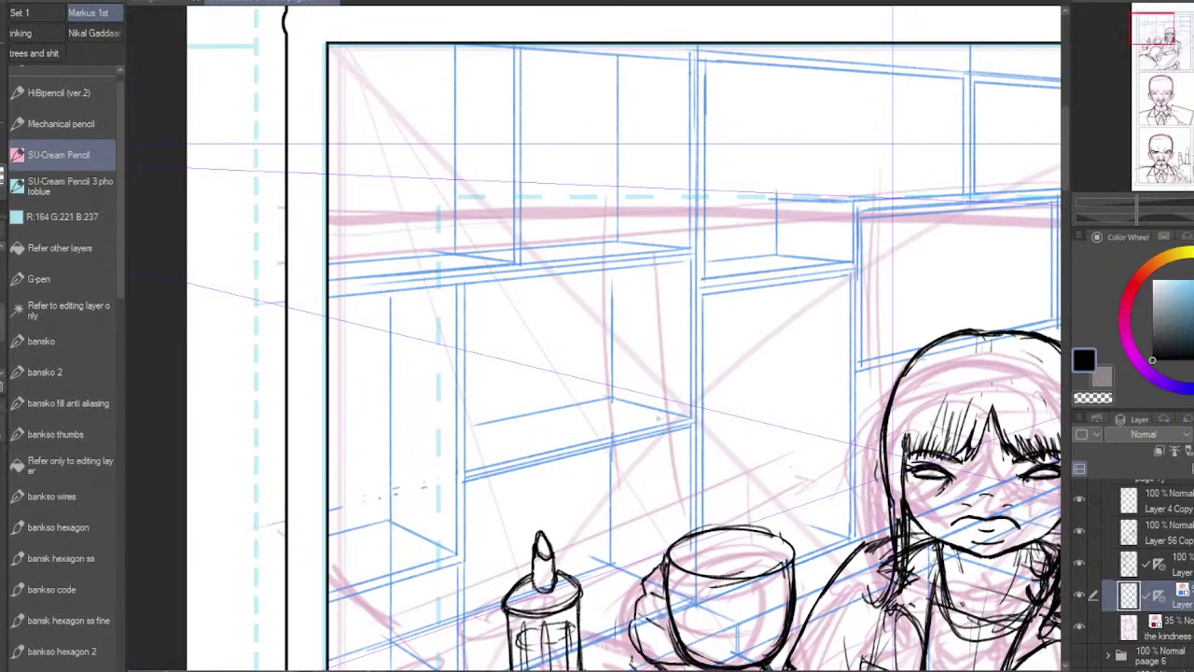
drag(598, 430, 654, 421)
mouse_move(663, 414)
mouse_down()
mouse_move(667, 320)
mouse_move(471, 346)
mouse_up()
drag(664, 413, 463, 461)
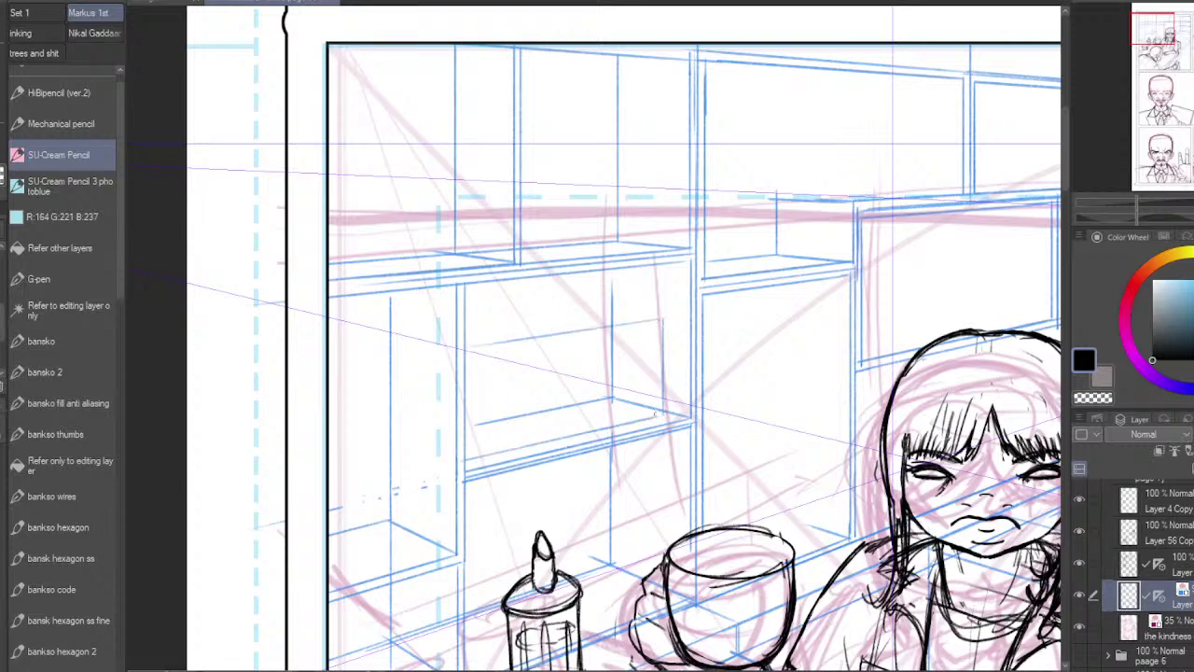
Step: Draw a doubled vertical divider close to the outer side edge, marking off the first narrow box in the row
drag(634, 421, 635, 321)
key(ctrl+z)
drag(628, 422, 631, 323)
drag(626, 424, 630, 335)
drag(579, 433, 581, 347)
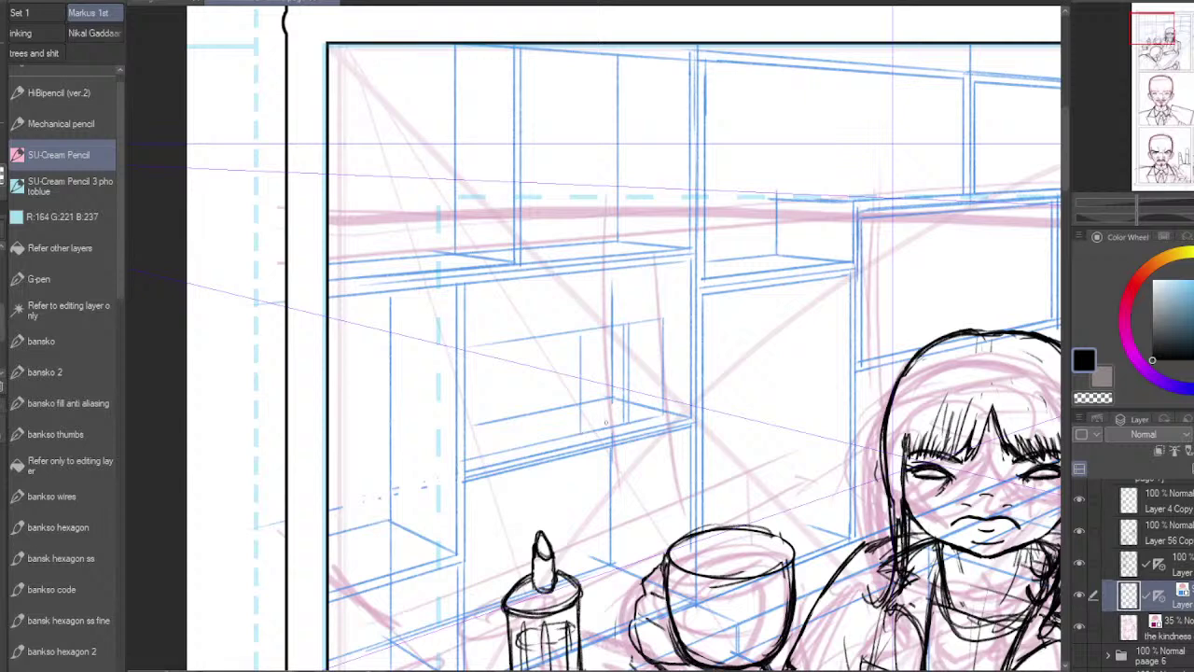
key(ctrl+z)
mouse_move(624, 424)
mouse_down()
mouse_move(625, 327)
mouse_move(623, 408)
mouse_up()
key(ctrl+z)
mouse_move(624, 324)
mouse_down()
mouse_move(662, 319)
mouse_move(670, 407)
mouse_move(623, 425)
mouse_up()
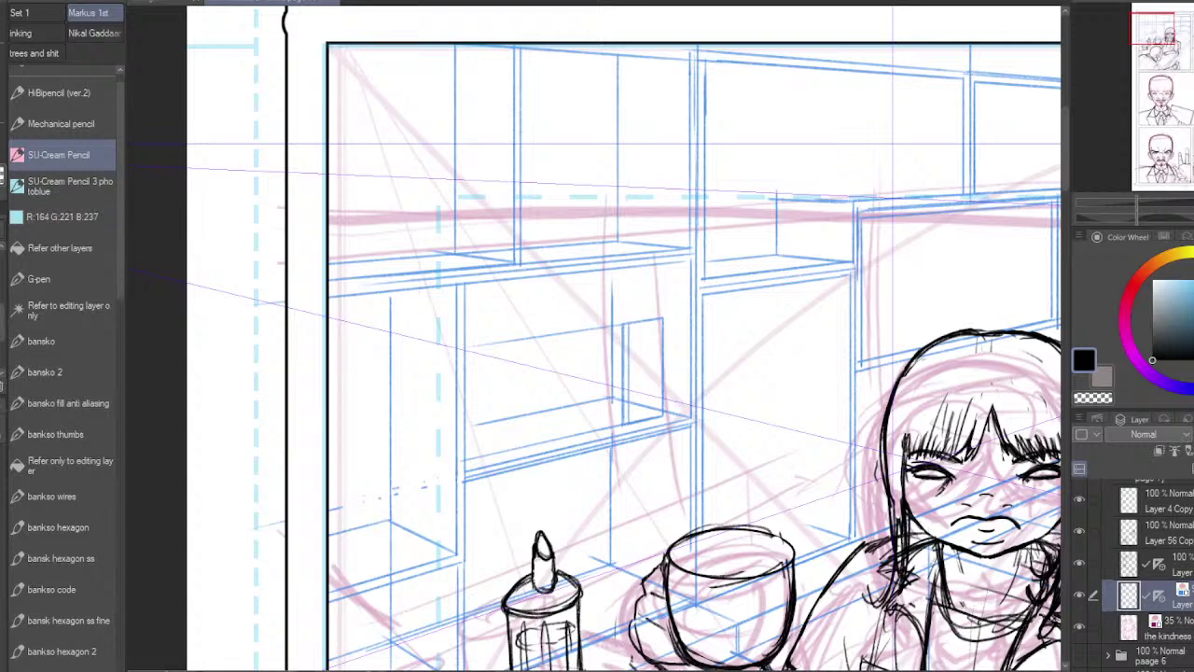
Step: Cross the first box with straight corner-to-corner diagonals and extend a perspective centre line from their intersection along the whole row
key(e)
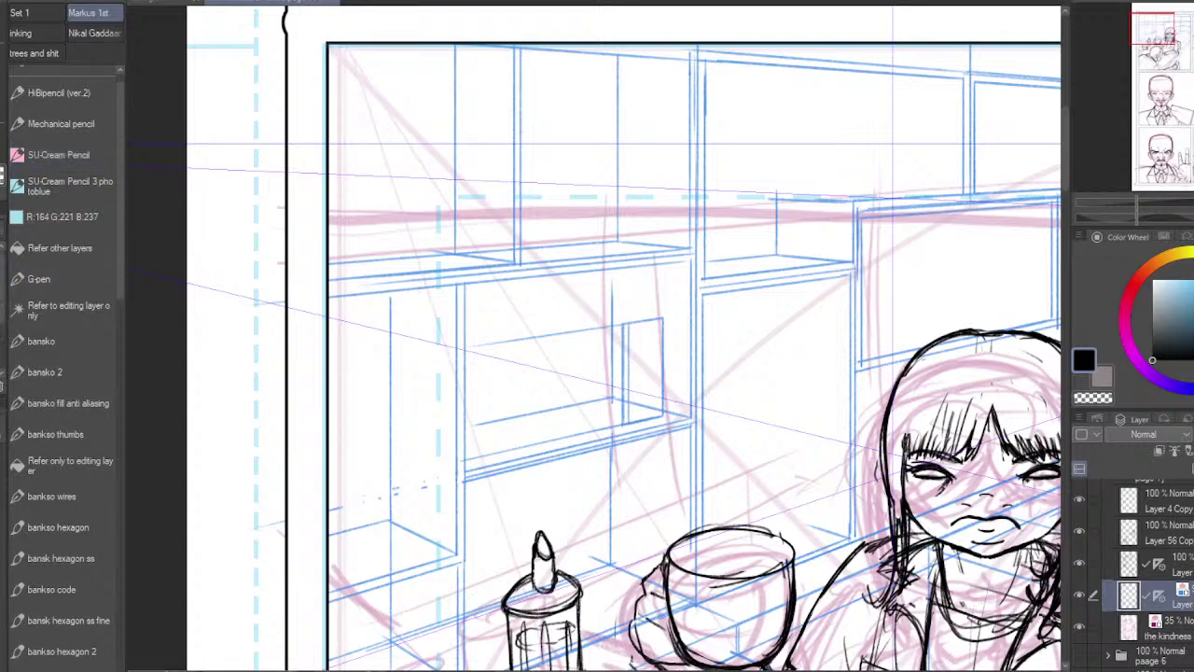
click(654, 372)
mouse_move(665, 299)
mouse_down()
mouse_move(614, 440)
mouse_move(636, 364)
mouse_move(613, 306)
mouse_up()
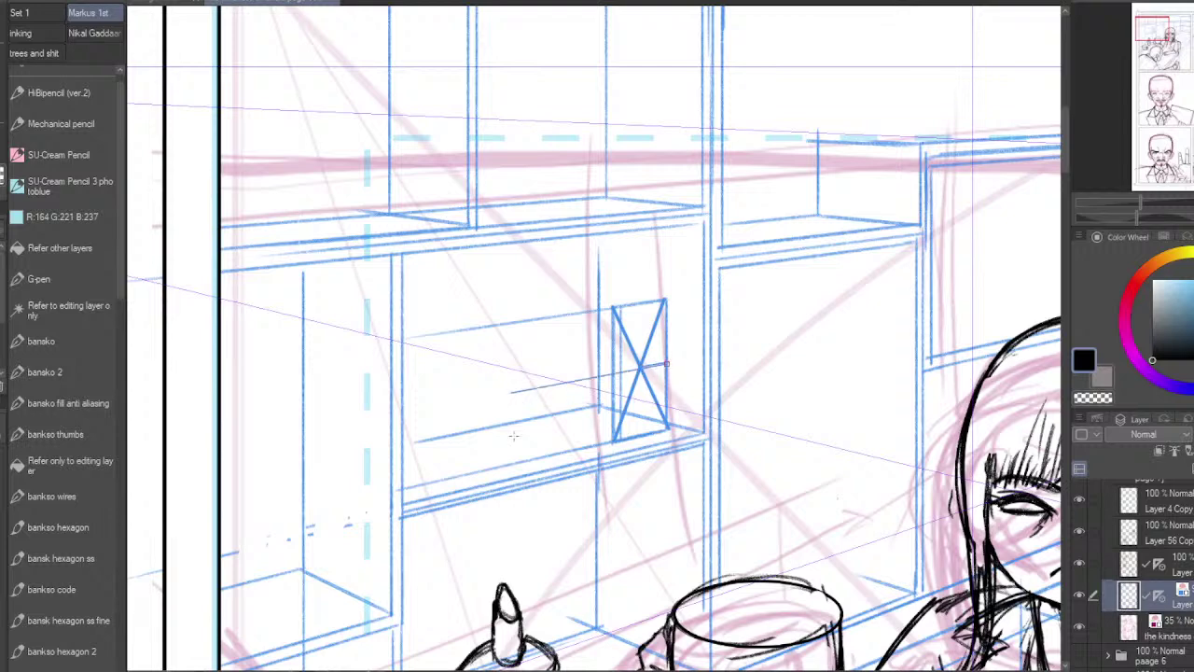
drag(666, 364, 411, 460)
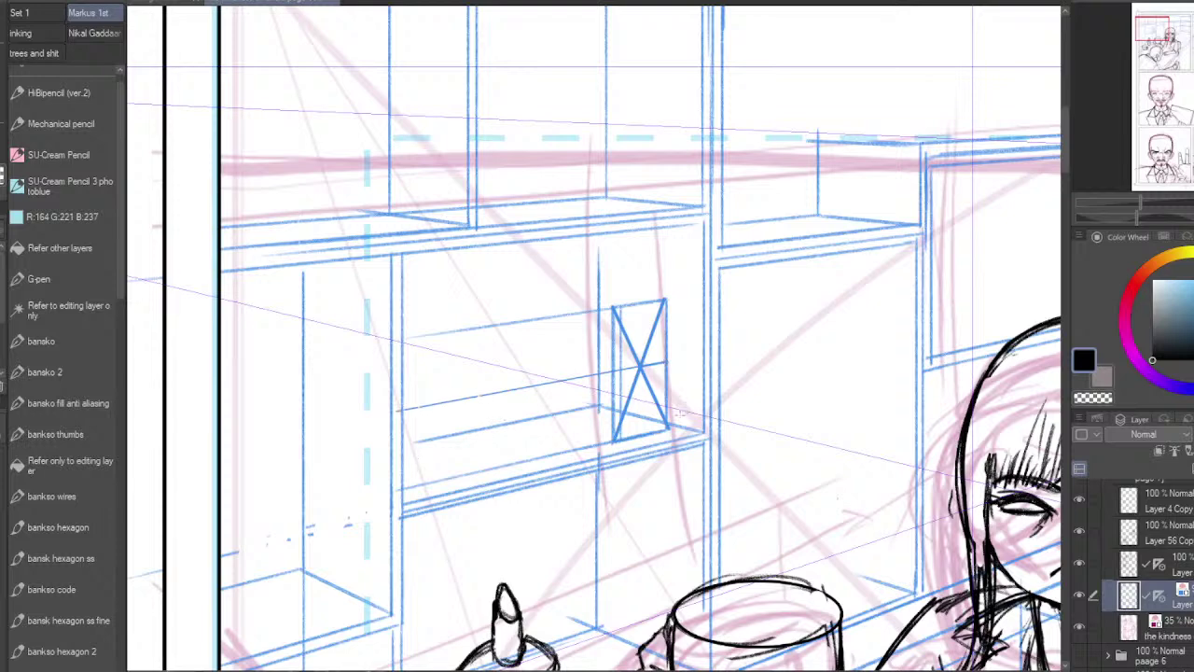
Step: Mark off the second box with a diagonal through the centre line and a vertical edge, and add its opposing diagonal
mouse_move(666, 300)
mouse_down()
mouse_move(560, 457)
mouse_move(563, 341)
mouse_up()
double_click(558, 313)
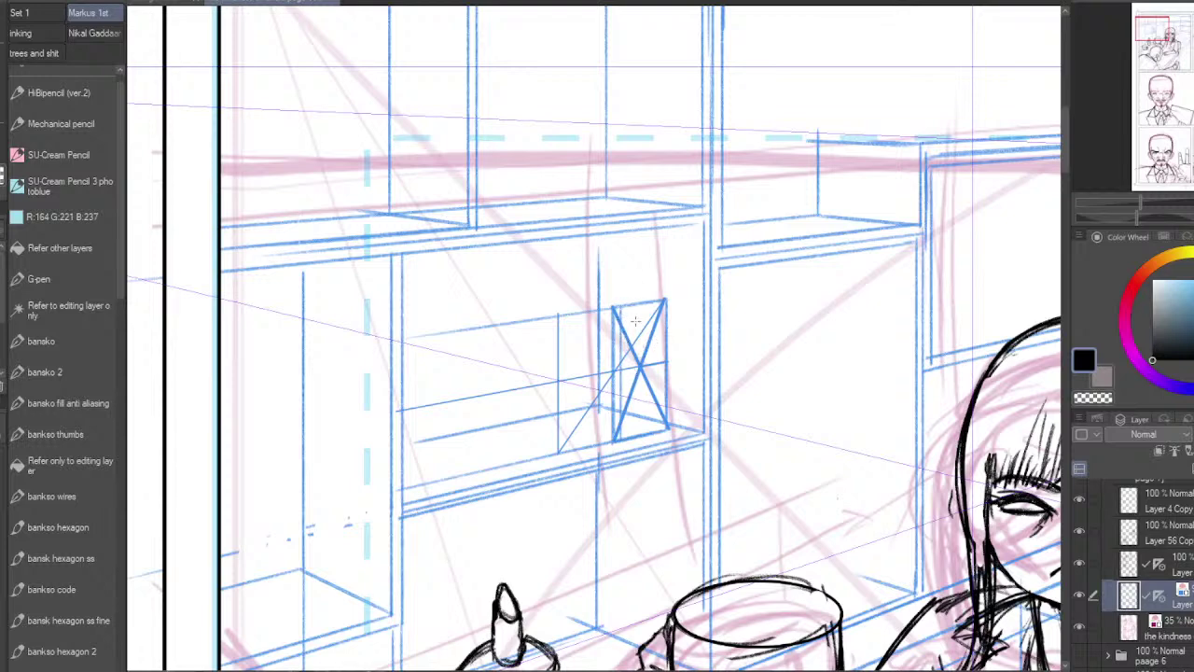
click(620, 305)
drag(616, 439, 559, 312)
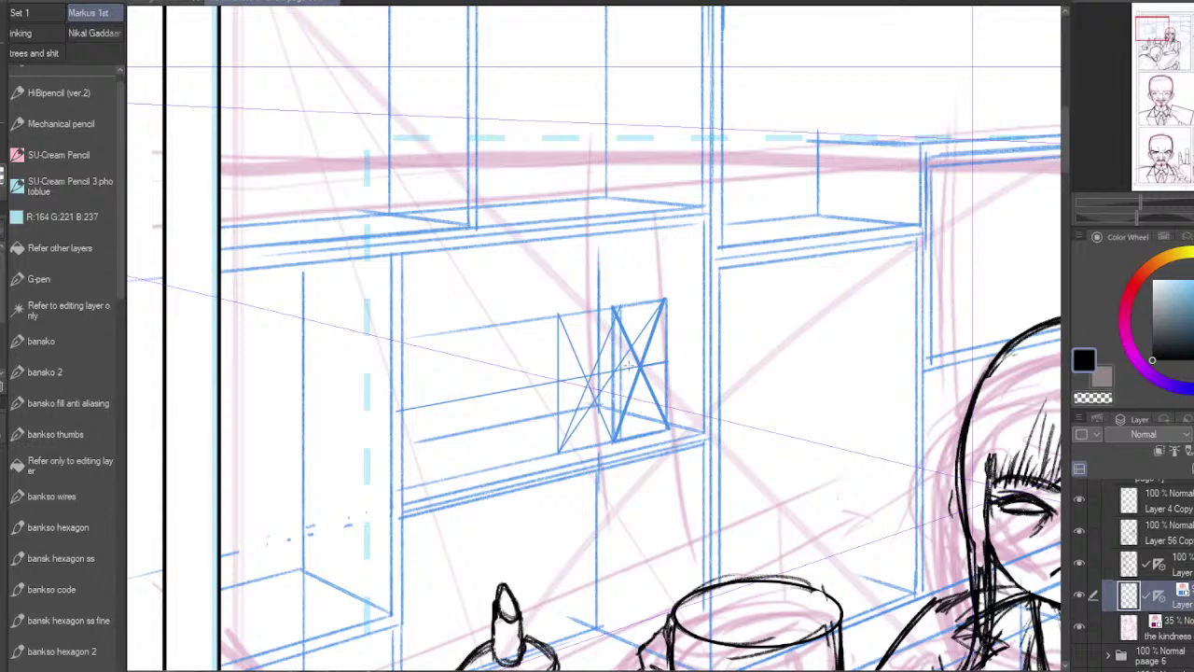
key(ctrl+z)
key(ctrl+z)
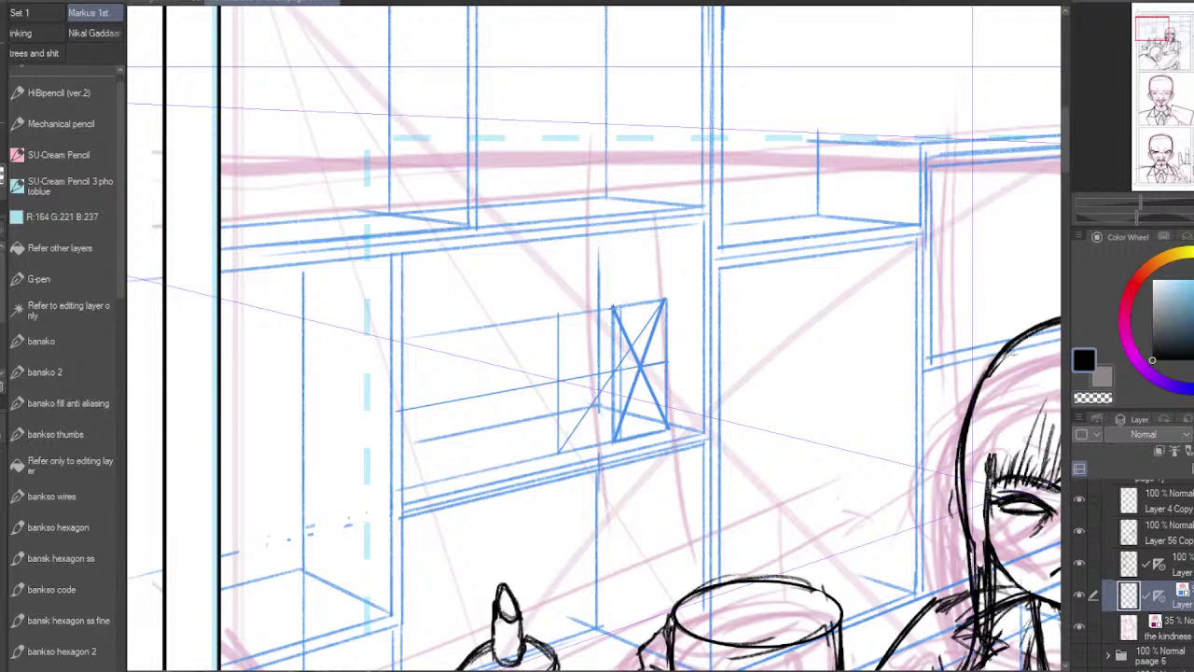
mouse_move(612, 308)
mouse_down()
mouse_move(559, 452)
mouse_move(586, 382)
mouse_move(558, 312)
mouse_up()
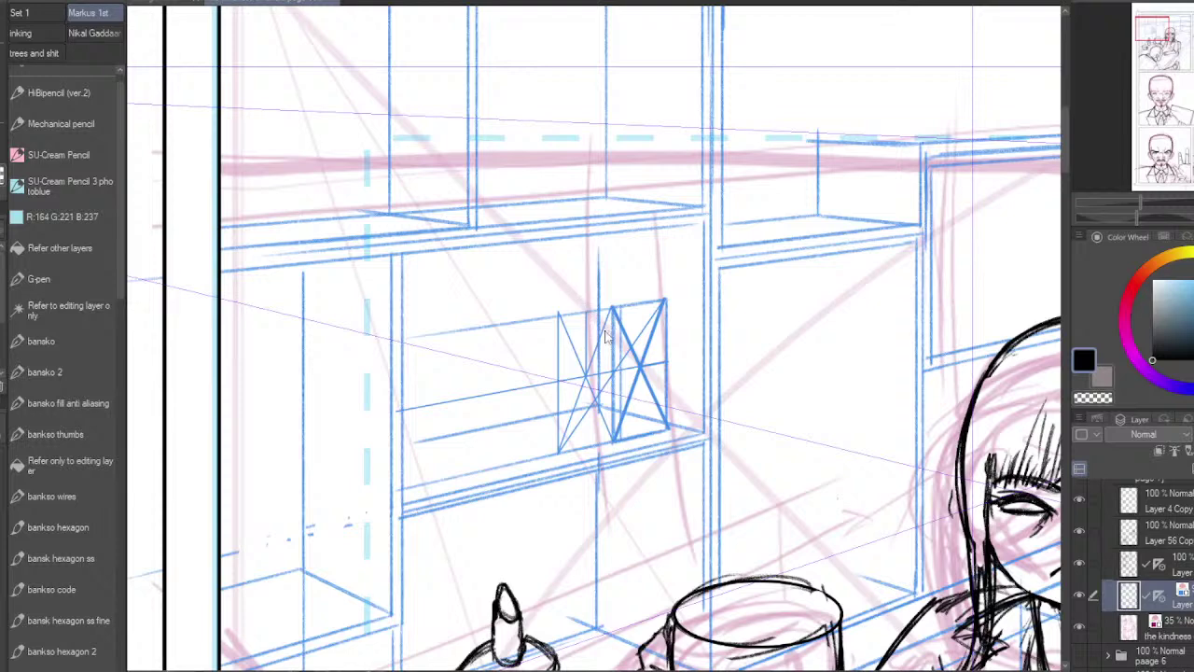
Step: Project the third box with a diagonal from the first divider, a vertical edge and a crossing diagonal
drag(587, 314, 527, 459)
key(ctrl+z)
key(ctrl+z)
mouse_move(614, 307)
mouse_down()
mouse_move(495, 472)
mouse_move(495, 323)
mouse_up()
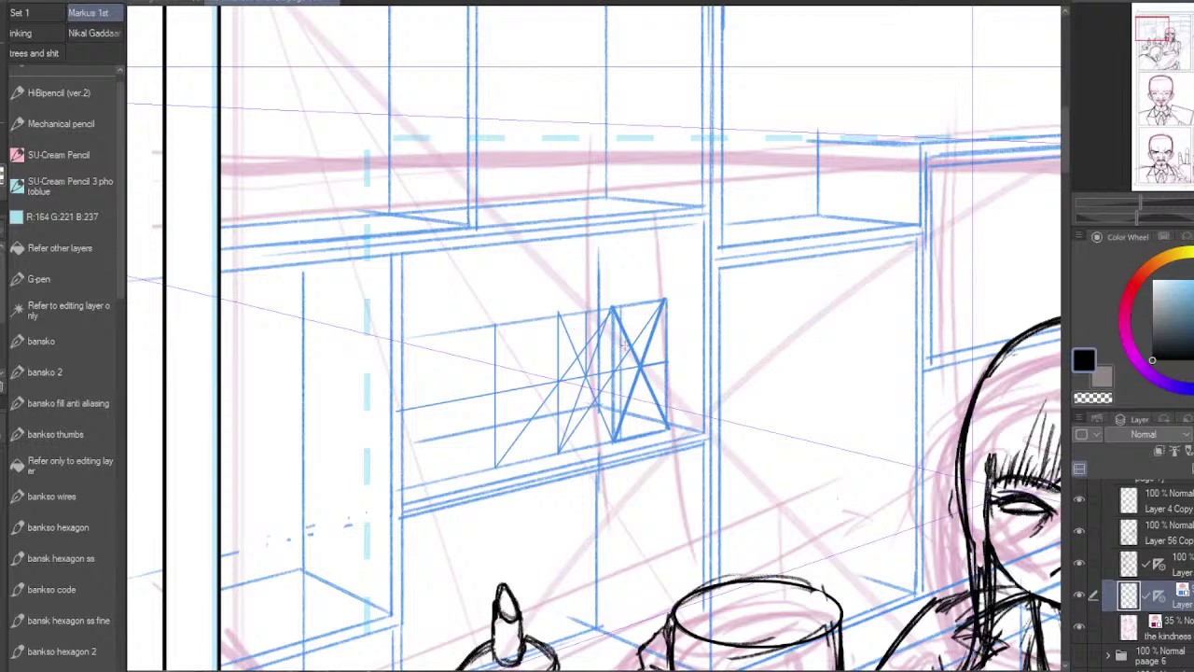
mouse_move(558, 314)
mouse_down()
mouse_move(496, 466)
mouse_move(505, 344)
mouse_move(495, 325)
mouse_up()
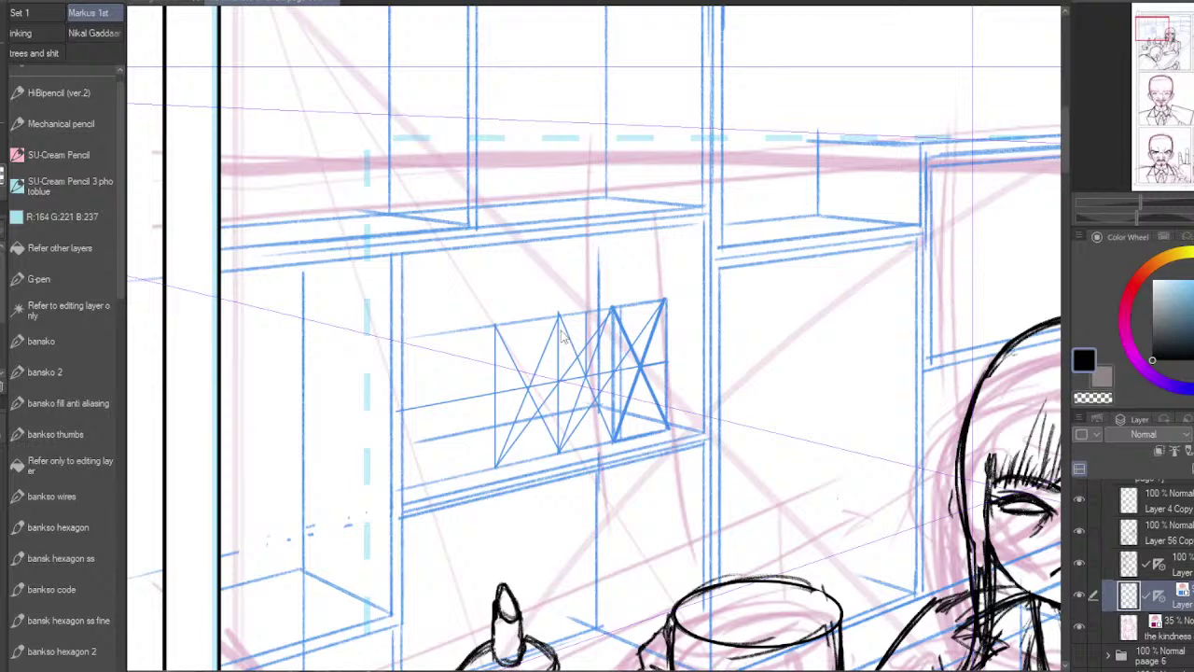
Step: Project the fourth box with a diagonal and end edge, and double the dividers between the last three boxes
drag(558, 314, 432, 480)
drag(427, 481, 433, 336)
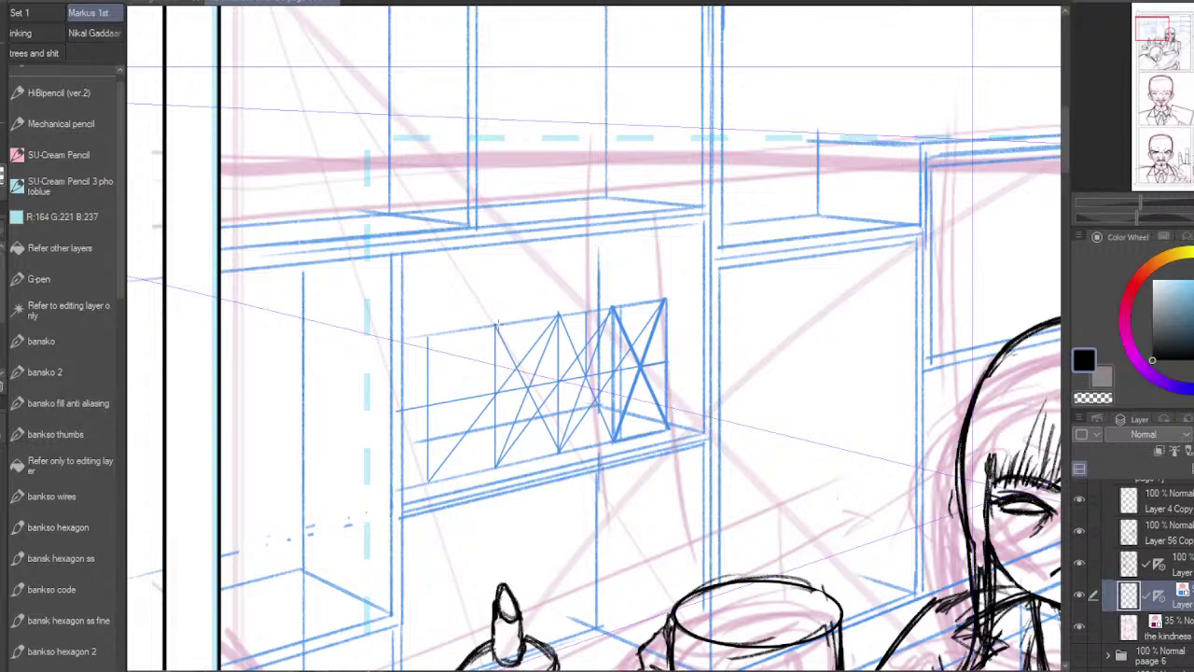
drag(499, 325, 518, 464)
drag(561, 316, 562, 448)
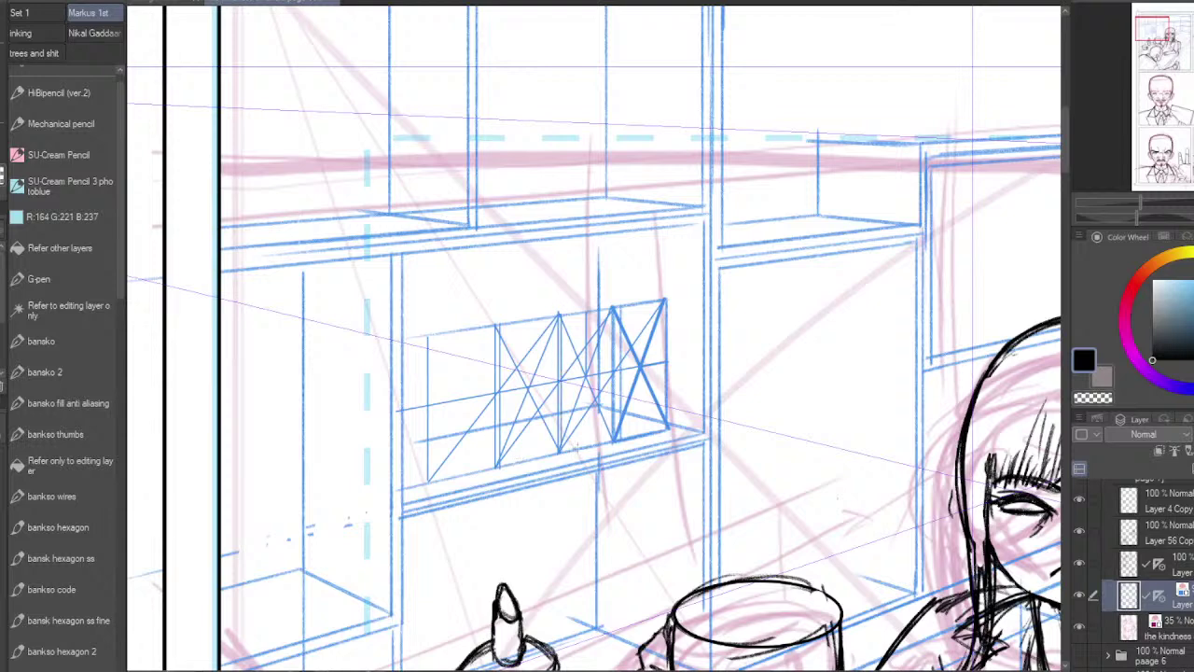
Step: Add short receding perspective lines from the boxes' top corners and return to the SU-Cream Pencil
mouse_move(621, 305)
mouse_down()
mouse_move(464, 300)
mouse_move(485, 312)
mouse_move(430, 311)
mouse_up()
key(ctrl+z)
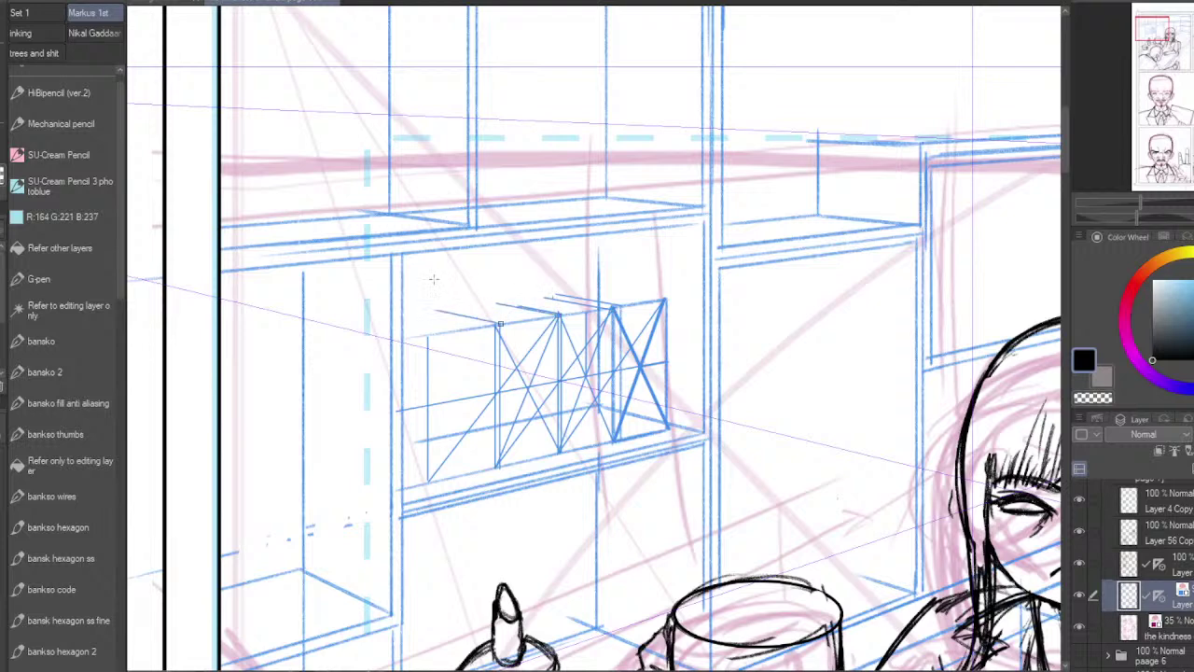
mouse_move(500, 324)
mouse_down()
mouse_move(429, 336)
mouse_move(386, 326)
mouse_up()
click(83, 161)
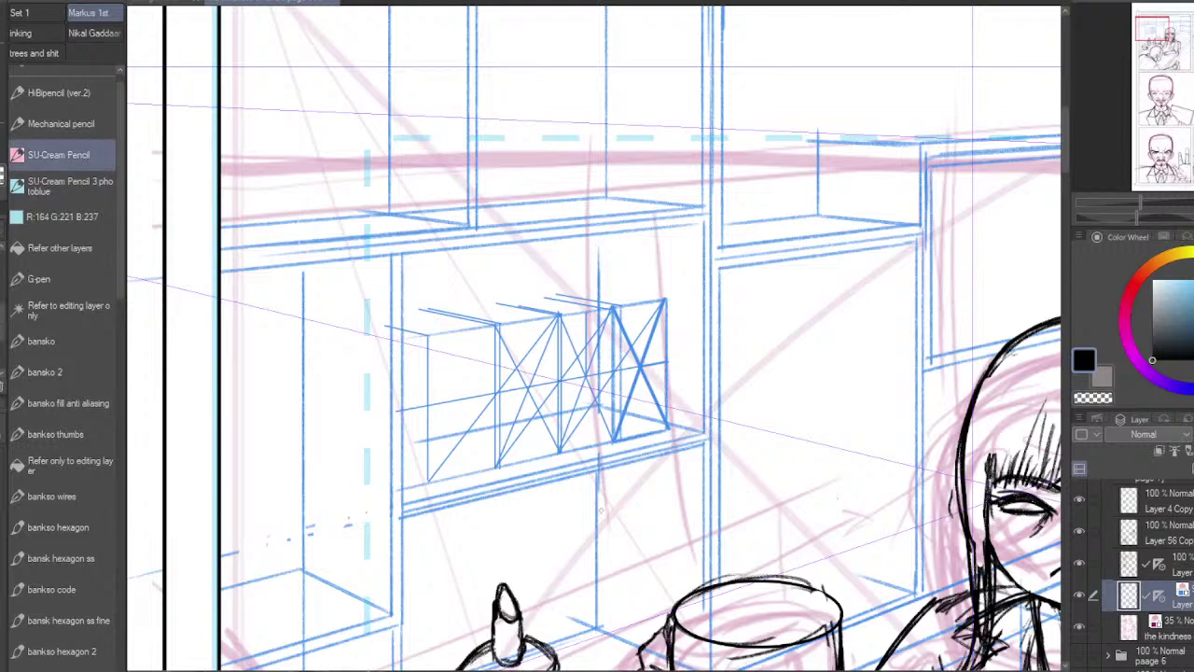
Step: Create a new layer above the blue perspective layer and set its layer color to purple, RGB 129, 23, 105
scroll(642, 347, up, 2)
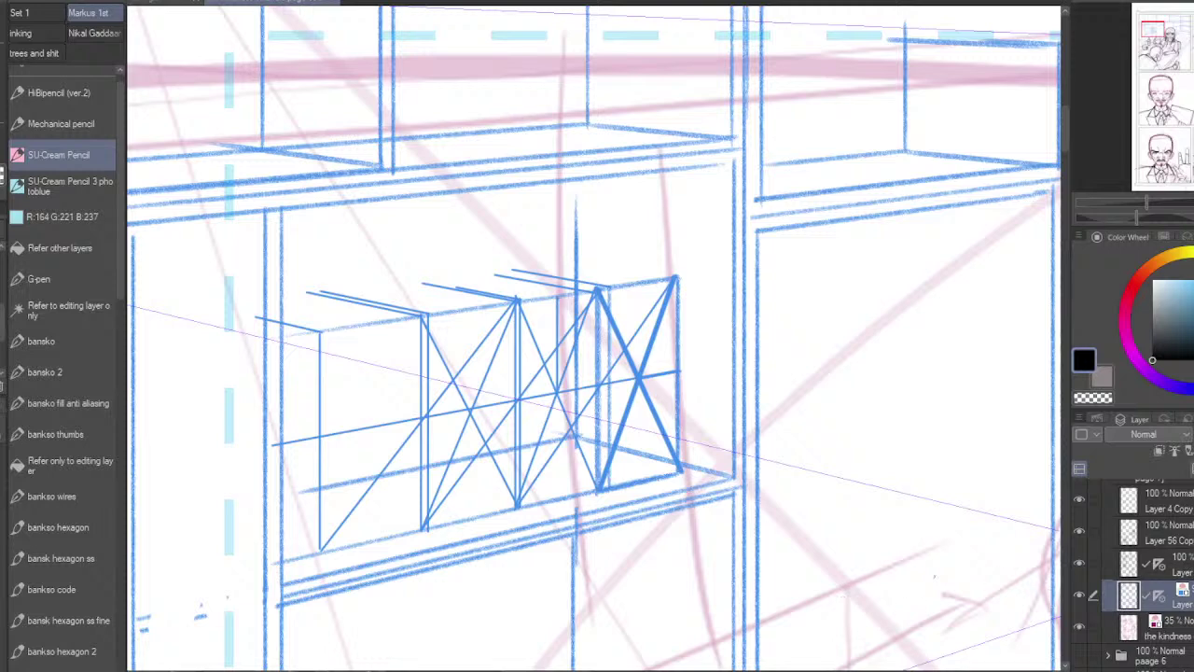
key(ctrl+shift+n)
click(1083, 360)
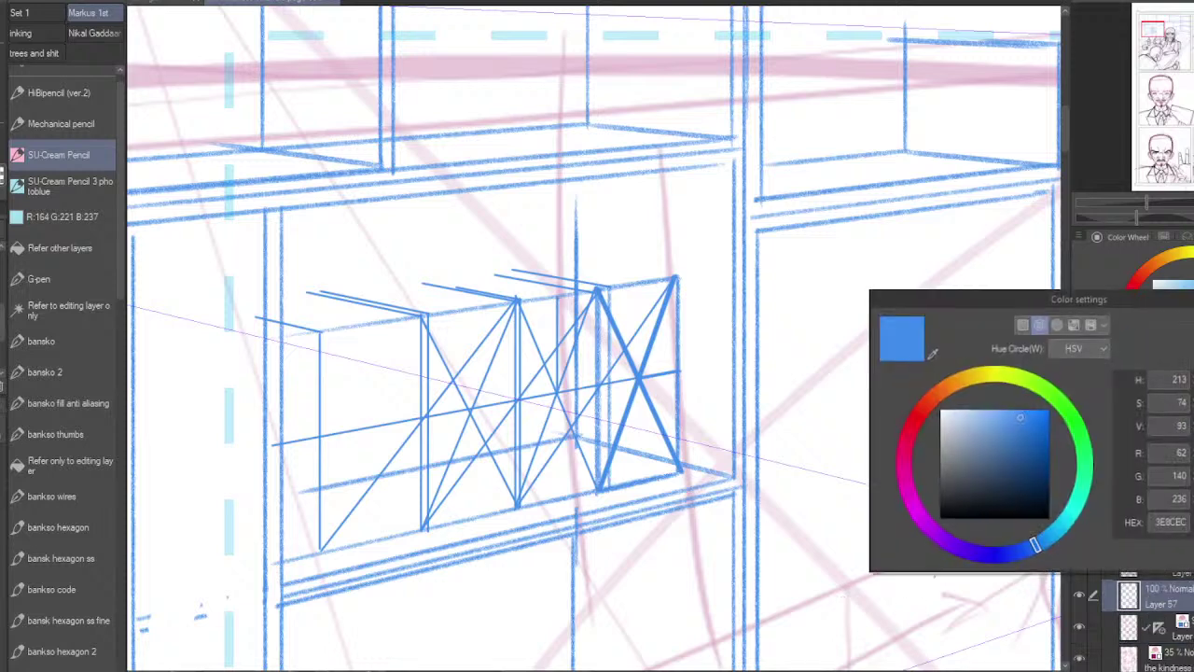
click(906, 488)
click(1032, 461)
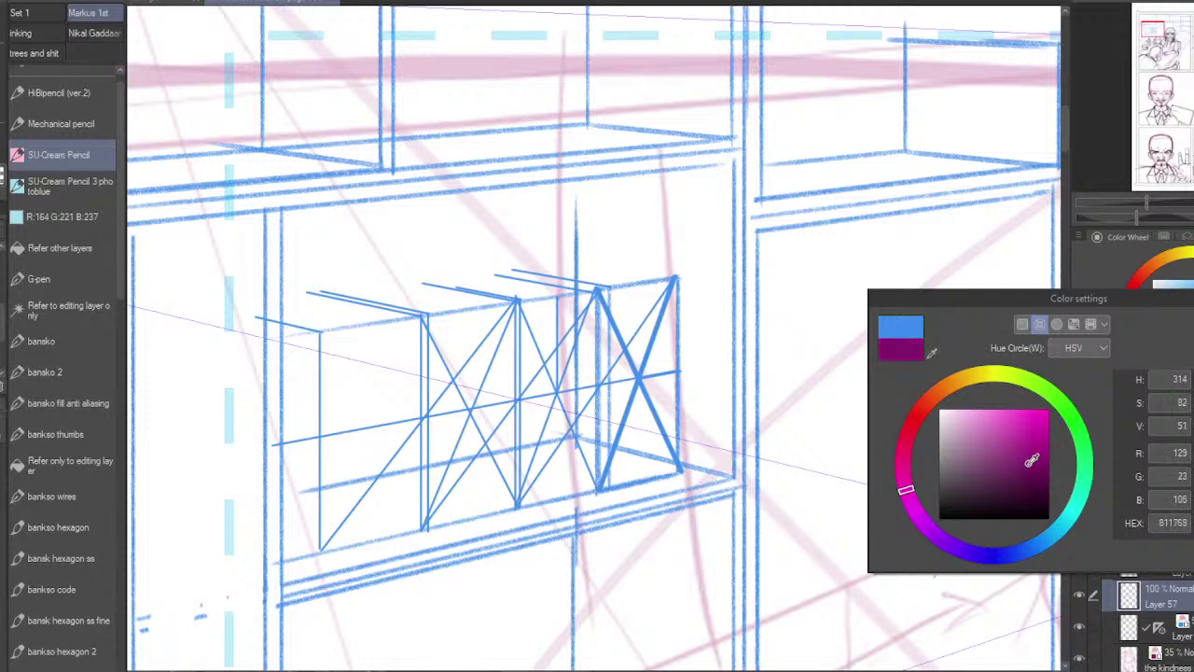
click(1193, 328)
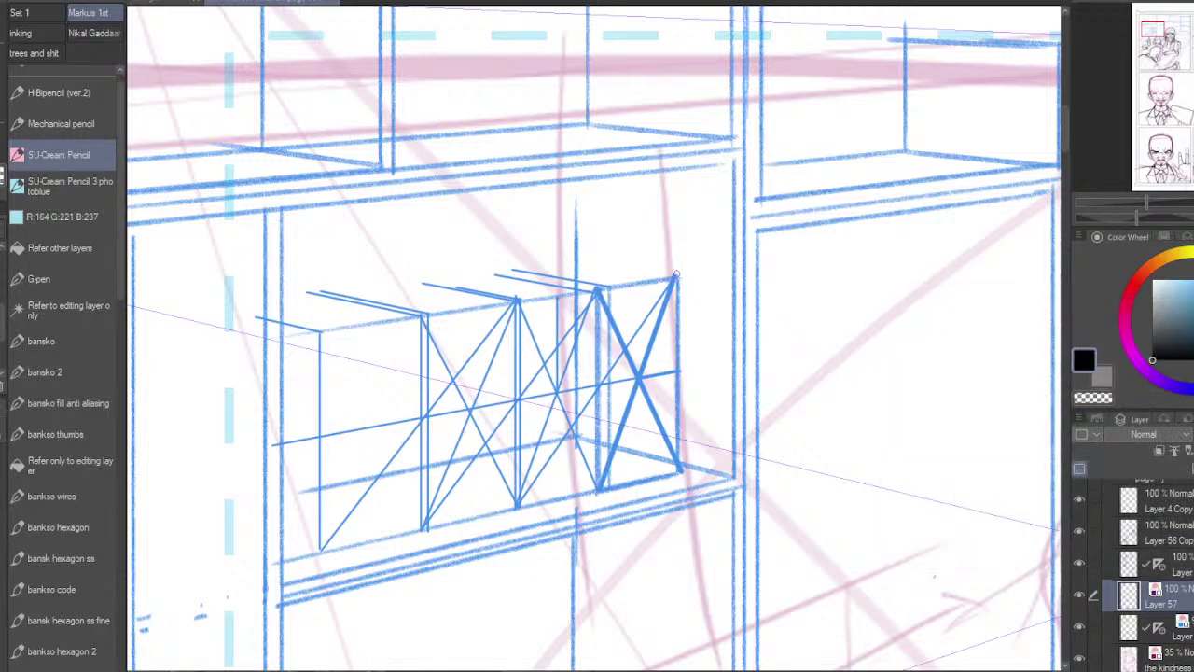
Step: Outline the four boxes on the middle shelf in purple, following the blue perspective construction
mouse_move(678, 276)
mouse_down()
mouse_move(606, 288)
mouse_move(610, 313)
mouse_up()
drag(681, 280, 678, 478)
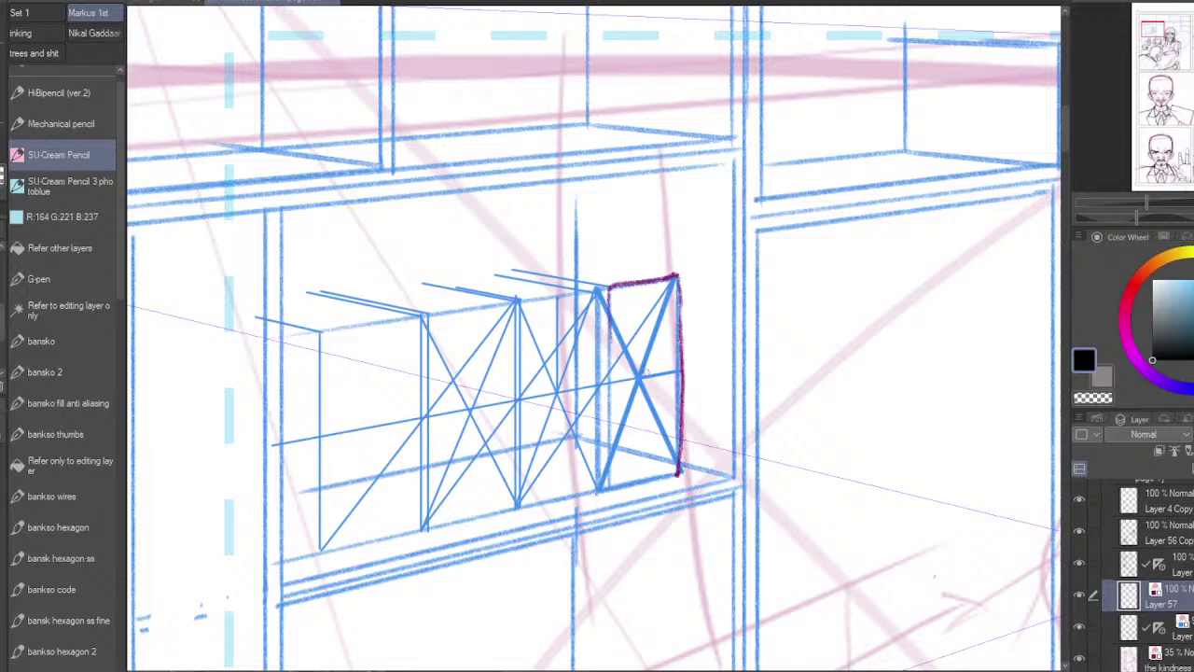
mouse_move(611, 298)
mouse_down()
mouse_move(610, 475)
mouse_move(691, 470)
mouse_up()
drag(599, 289, 522, 299)
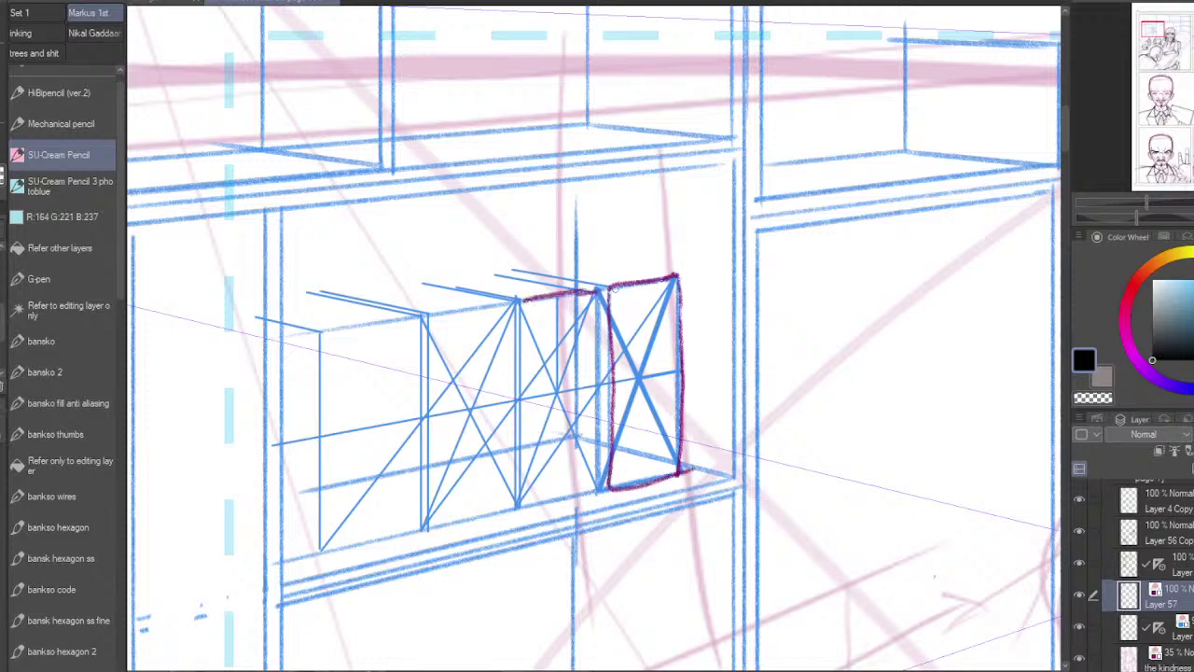
mouse_move(595, 289)
mouse_down()
mouse_move(601, 492)
mouse_move(521, 504)
mouse_up()
mouse_move(520, 300)
mouse_down()
mouse_move(523, 504)
mouse_move(513, 317)
mouse_move(517, 487)
mouse_move(427, 530)
mouse_up()
mouse_move(513, 300)
mouse_down()
mouse_move(427, 312)
mouse_move(431, 528)
mouse_move(422, 321)
mouse_move(319, 334)
mouse_move(318, 539)
mouse_move(377, 547)
mouse_move(422, 529)
mouse_up()
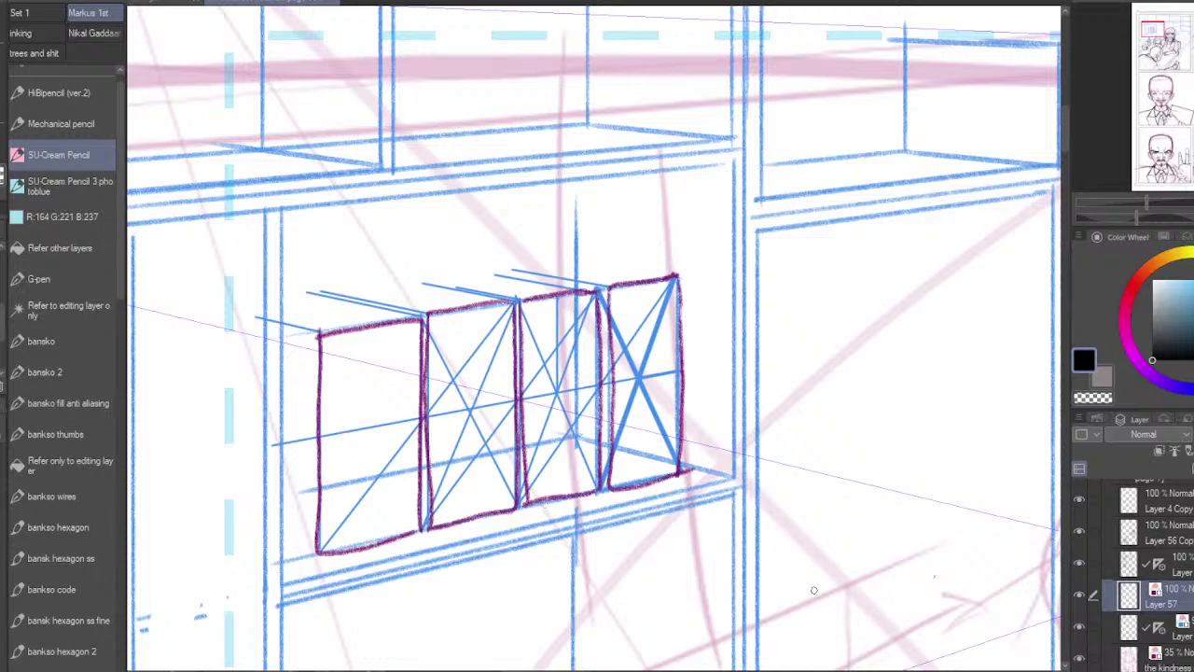
Step: Sketch a plant pot with a flat rim, tapered side and flat base on the shelf above and beside the boxes
scroll(814, 588, down, 3)
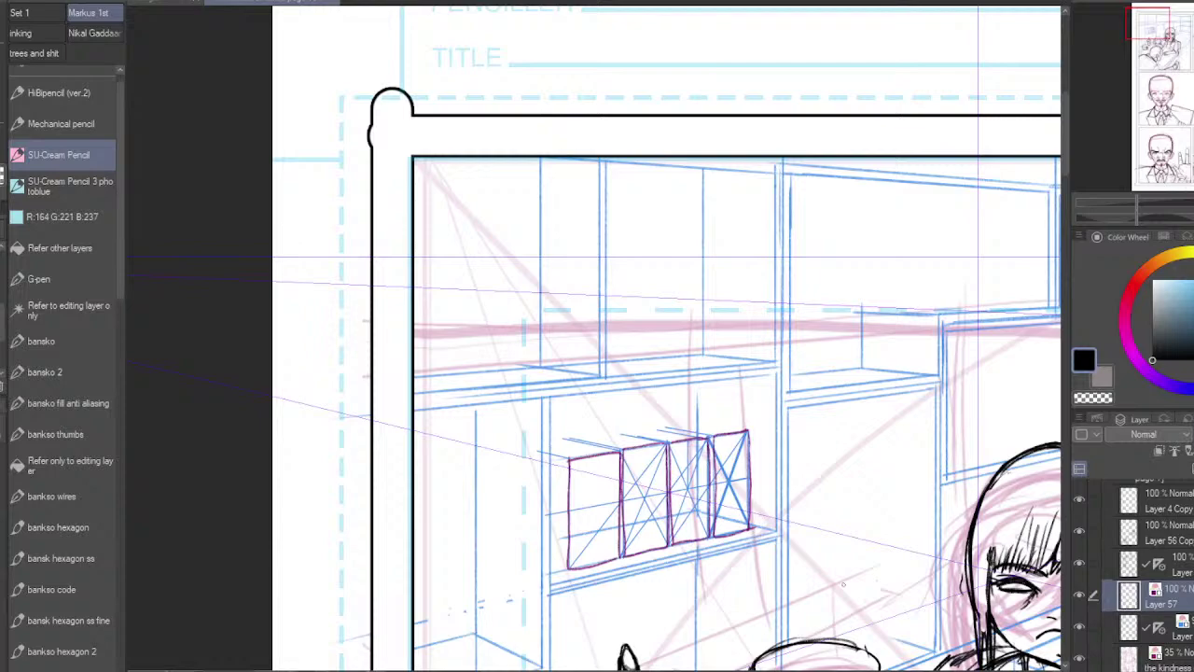
mouse_move(1159, 25)
mouse_down()
mouse_move(1163, 40)
mouse_move(1153, 30)
mouse_up()
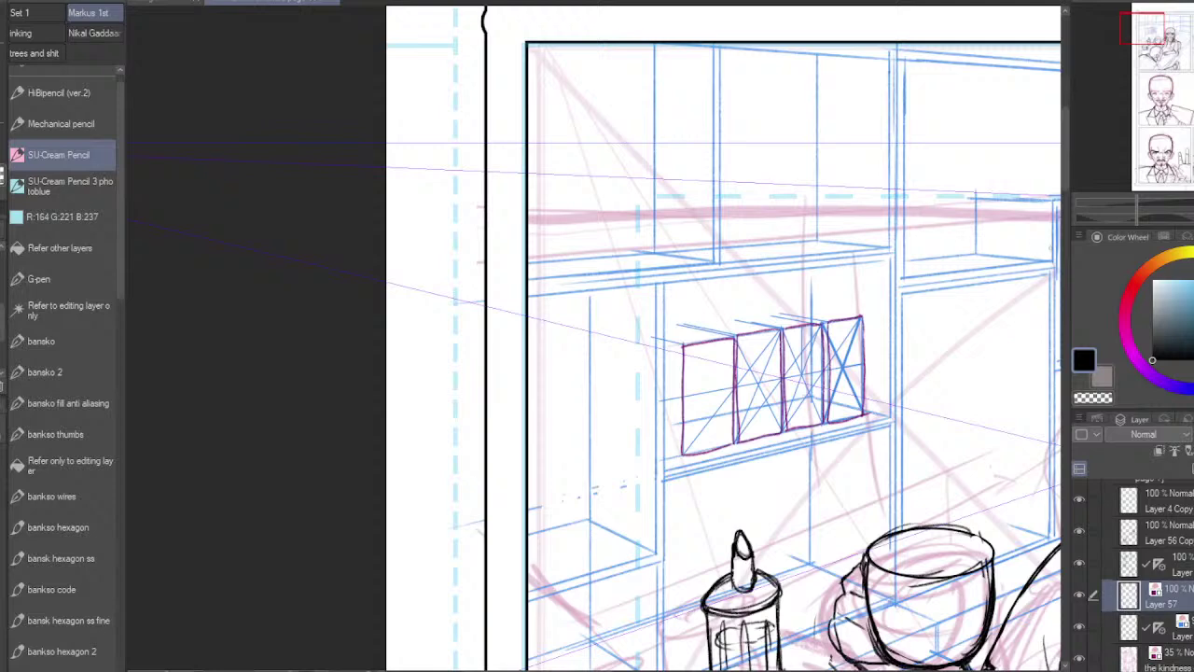
mouse_move(1155, 58)
mouse_down()
mouse_move(1163, 48)
mouse_move(1145, 51)
mouse_up()
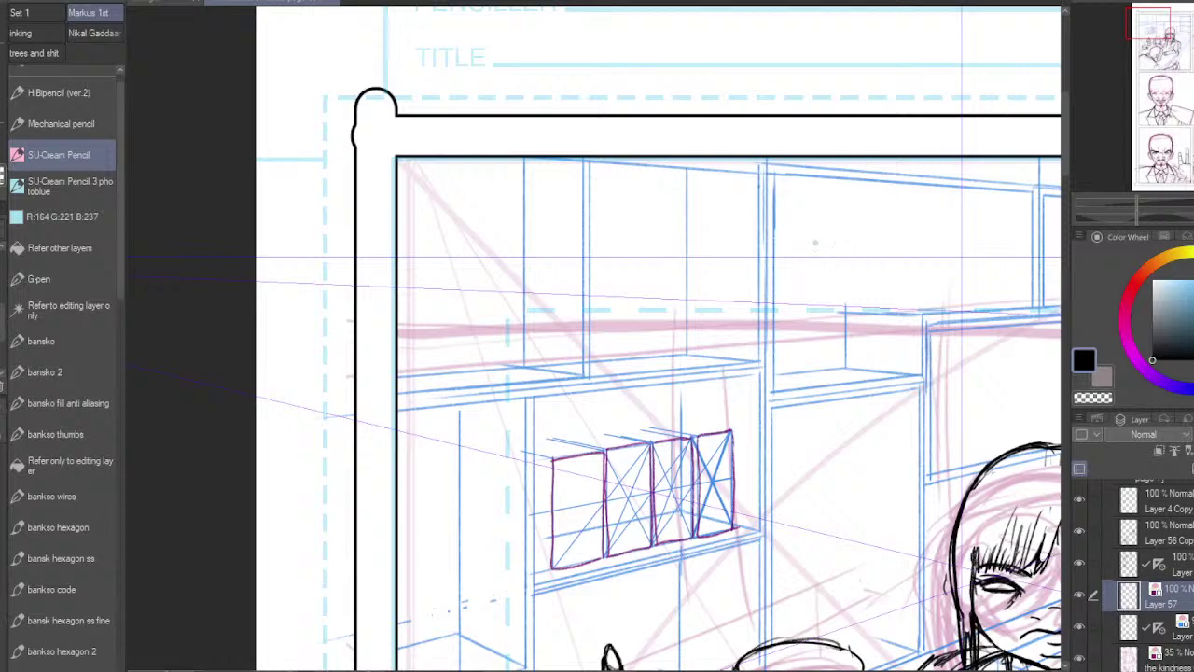
mouse_move(787, 255)
mouse_down()
mouse_move(863, 256)
mouse_move(881, 272)
mouse_move(854, 377)
mouse_up()
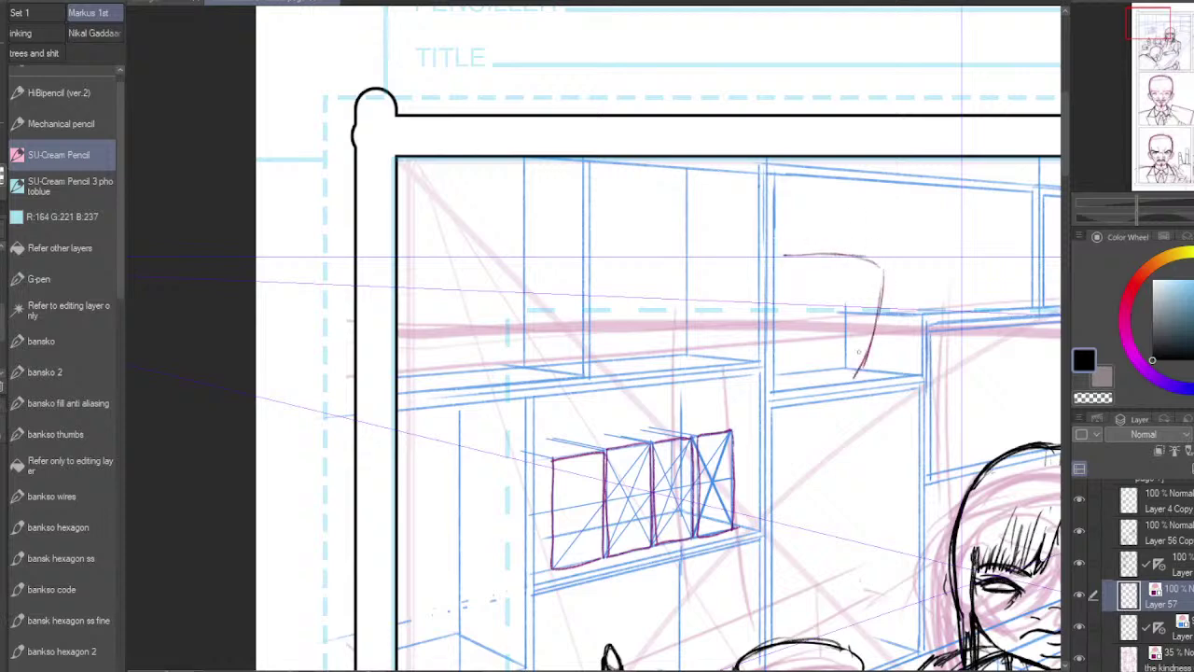
mouse_move(785, 254)
mouse_down()
mouse_move(877, 258)
mouse_move(879, 327)
mouse_move(839, 382)
mouse_move(775, 379)
mouse_move(823, 381)
mouse_move(799, 381)
mouse_up()
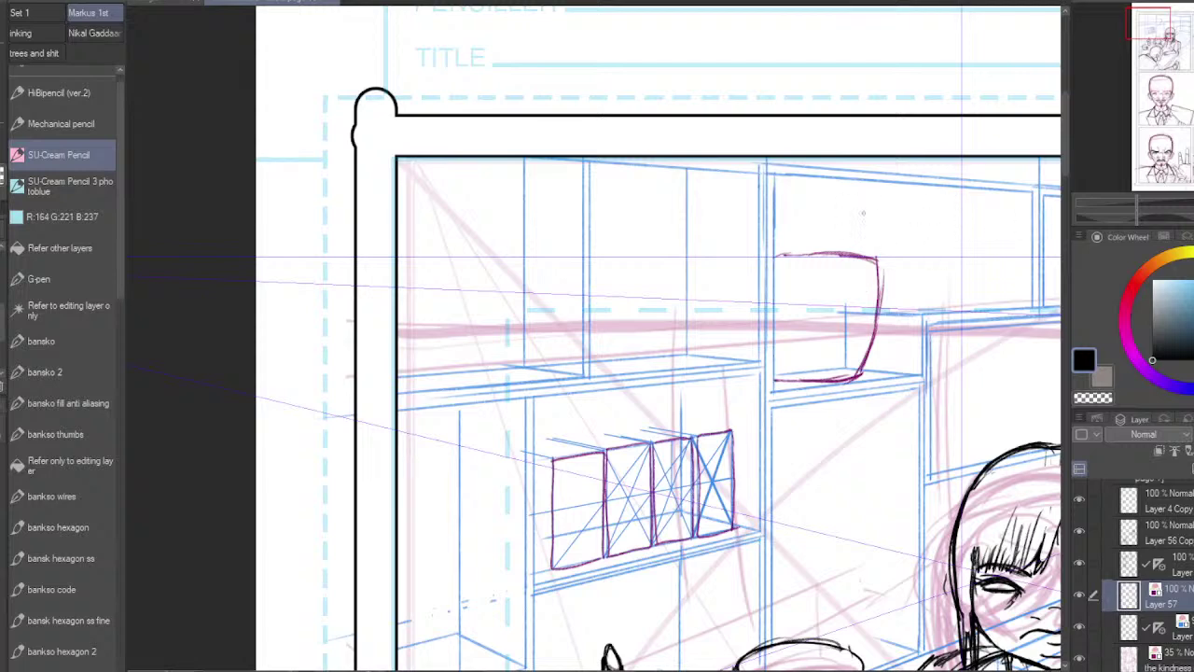
Step: Sketch the first drooping leaves over the pot's rim, one curving down on each side
mouse_move(853, 197)
mouse_down()
mouse_move(882, 236)
mouse_move(891, 295)
mouse_move(904, 292)
mouse_move(891, 307)
mouse_up()
drag(882, 233, 893, 295)
drag(859, 263, 891, 307)
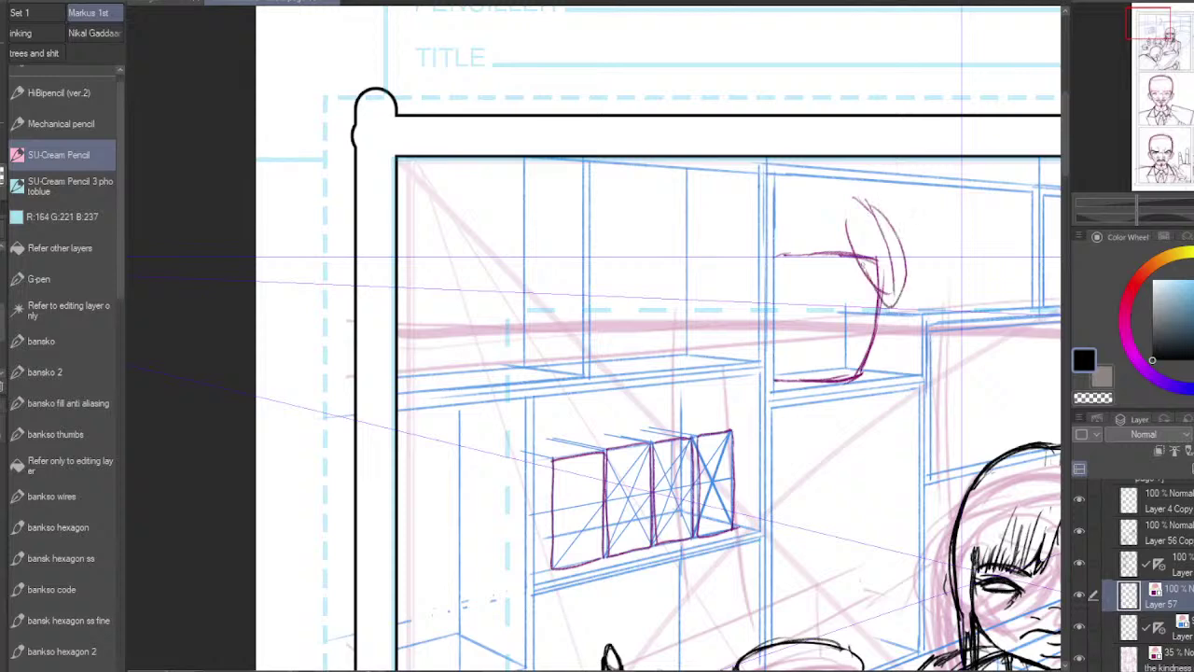
mouse_move(848, 226)
mouse_down()
mouse_move(829, 308)
mouse_move(812, 327)
mouse_up()
mouse_move(785, 226)
mouse_down()
mouse_move(795, 290)
mouse_move(817, 327)
mouse_up()
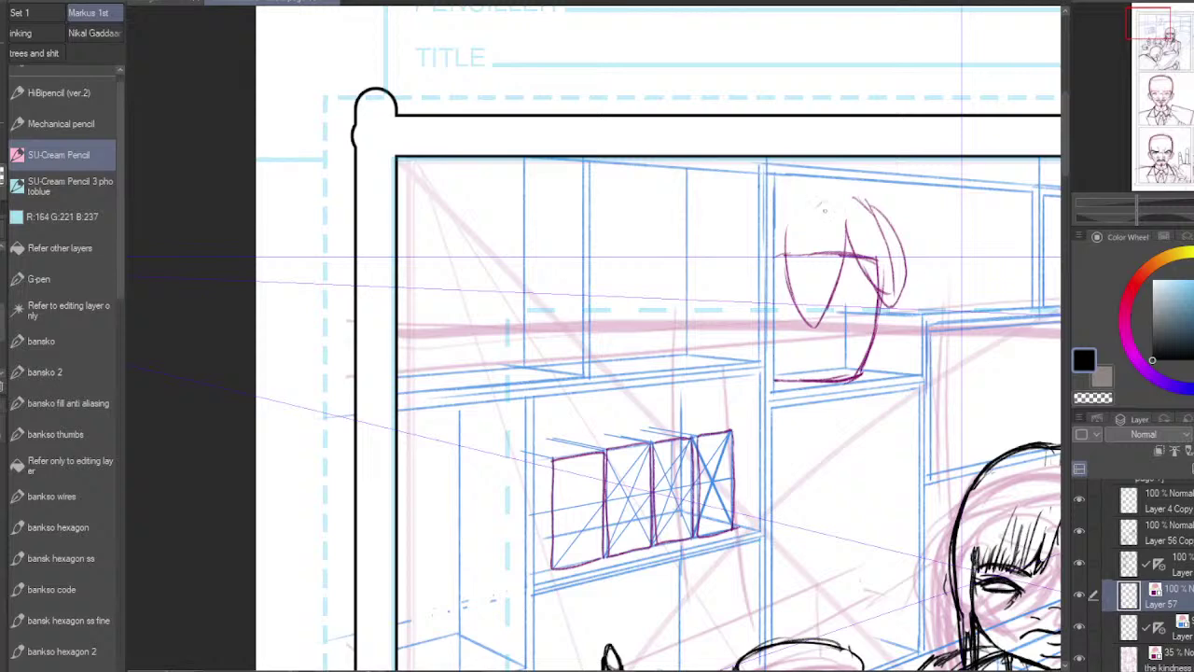
Step: Add a pointed central leaf and reinforce the plant's rounded top, outer leaf contours and the pot's lower edge
mouse_move(825, 211)
mouse_down()
mouse_move(784, 228)
mouse_move(797, 216)
mouse_move(855, 347)
mouse_up()
mouse_move(872, 291)
mouse_down()
mouse_move(847, 353)
mouse_move(844, 330)
mouse_up()
mouse_move(842, 198)
mouse_down()
mouse_move(871, 209)
mouse_move(850, 208)
mouse_move(838, 237)
mouse_up()
drag(842, 210, 854, 249)
mouse_move(862, 202)
mouse_down()
mouse_move(892, 210)
mouse_move(907, 272)
mouse_move(898, 306)
mouse_move(903, 250)
mouse_up()
drag(844, 222, 848, 237)
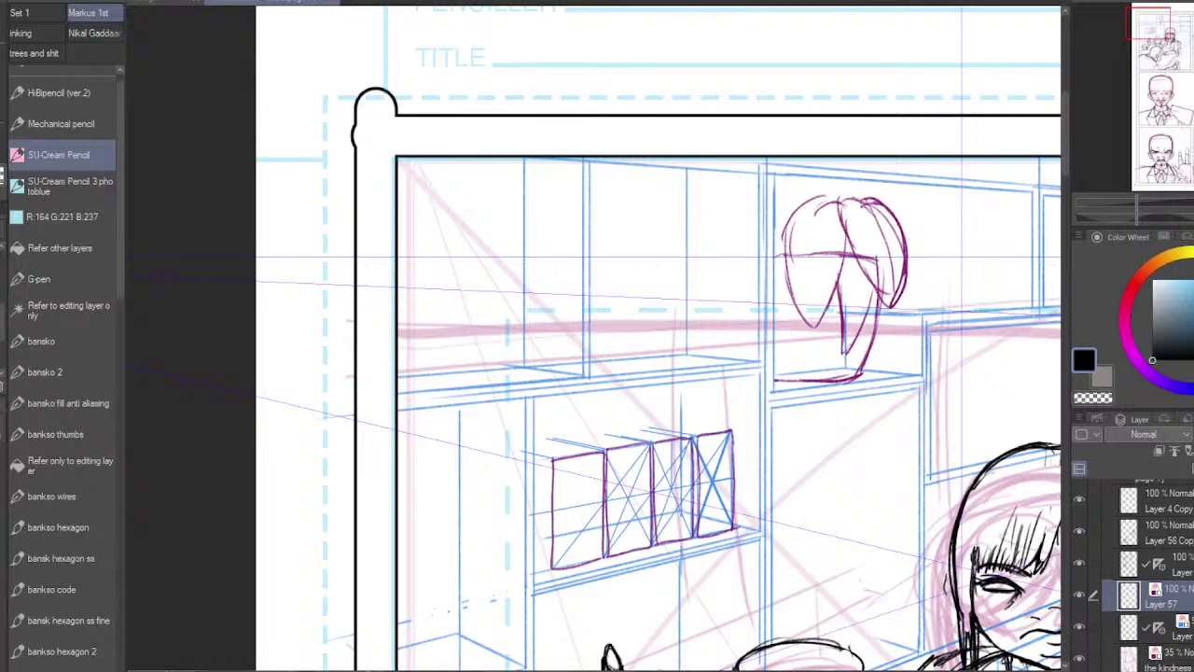
mouse_move(875, 329)
mouse_down()
mouse_move(837, 380)
mouse_move(801, 381)
mouse_up()
mouse_move(825, 199)
mouse_down()
mouse_move(810, 196)
mouse_move(776, 228)
mouse_move(807, 323)
mouse_up()
mouse_move(780, 282)
mouse_down()
mouse_move(795, 200)
mouse_move(827, 196)
mouse_up()
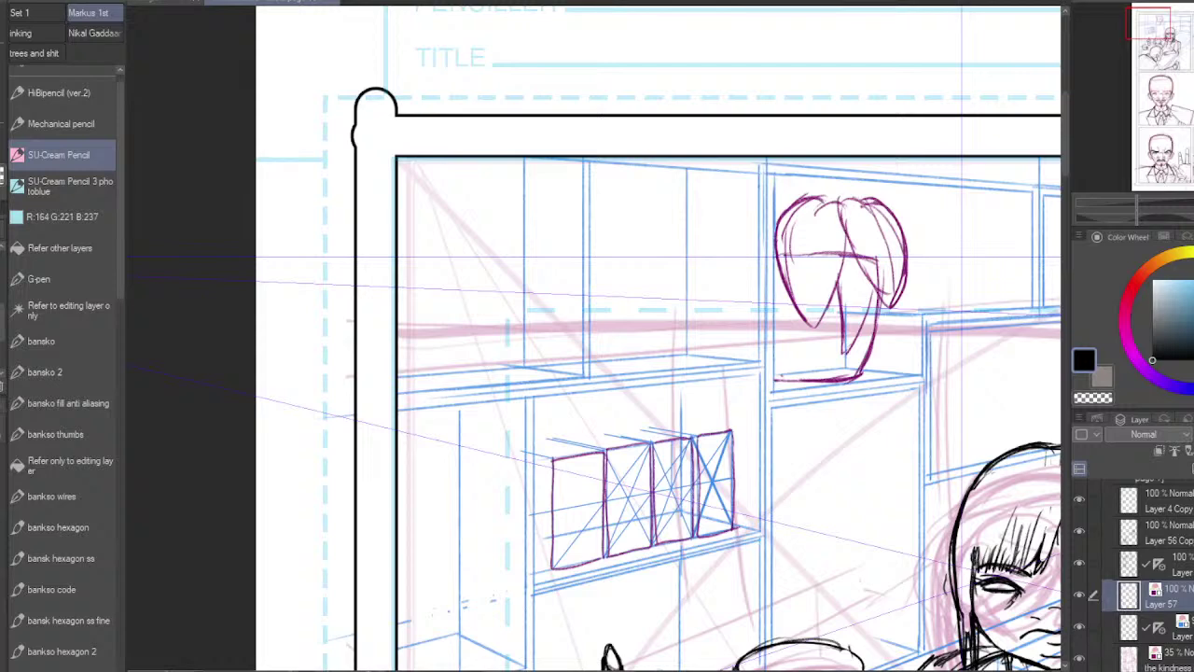
Step: Erase the pot's rim and the plant's inner leaf lines, and redraw the right leaf as a broad pointed oval
scroll(866, 237, up, 2)
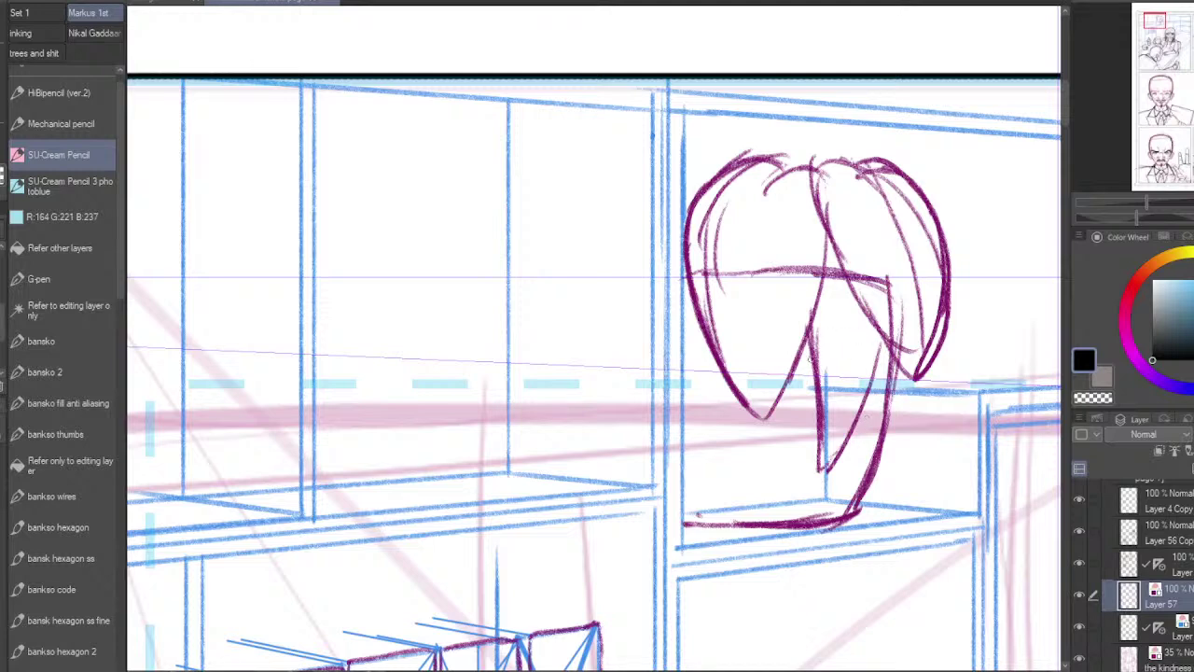
mouse_move(815, 364)
mouse_down()
mouse_move(822, 417)
mouse_move(849, 408)
mouse_move(847, 360)
mouse_move(823, 334)
mouse_move(808, 266)
mouse_move(722, 261)
mouse_move(714, 243)
mouse_move(756, 293)
mouse_move(728, 313)
mouse_up()
mouse_move(866, 265)
mouse_down()
mouse_move(880, 199)
mouse_move(910, 280)
mouse_move(886, 224)
mouse_up()
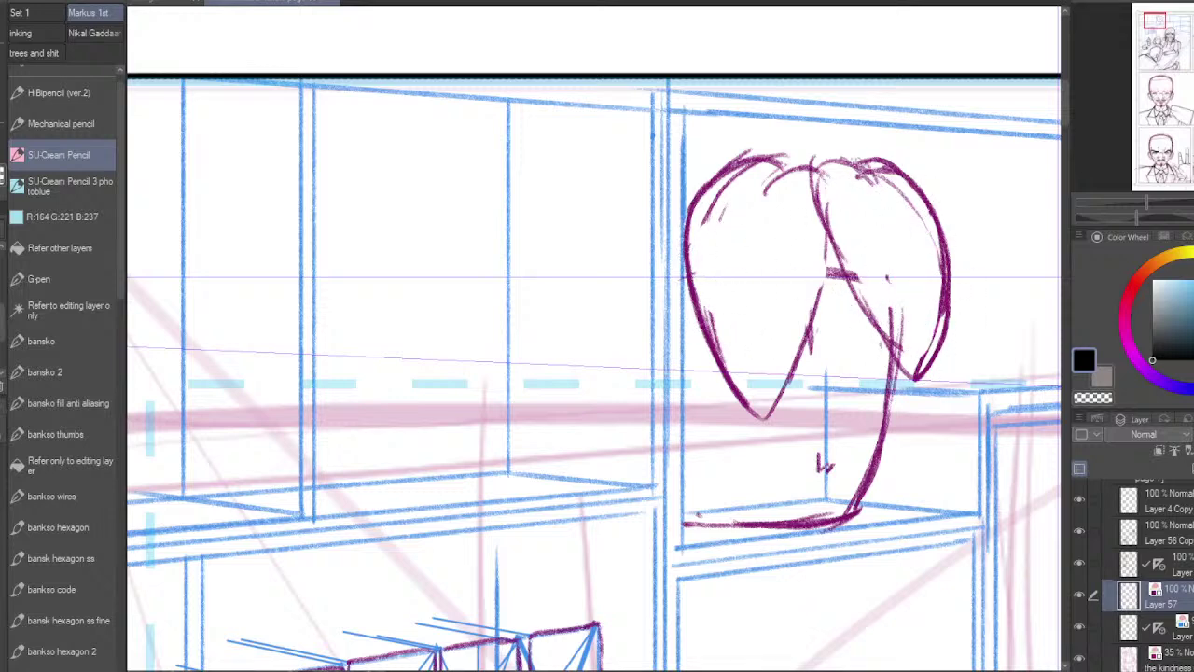
drag(810, 160, 920, 369)
mouse_move(826, 206)
mouse_down()
mouse_move(853, 267)
mouse_move(933, 345)
mouse_move(872, 323)
mouse_up()
drag(922, 367, 936, 209)
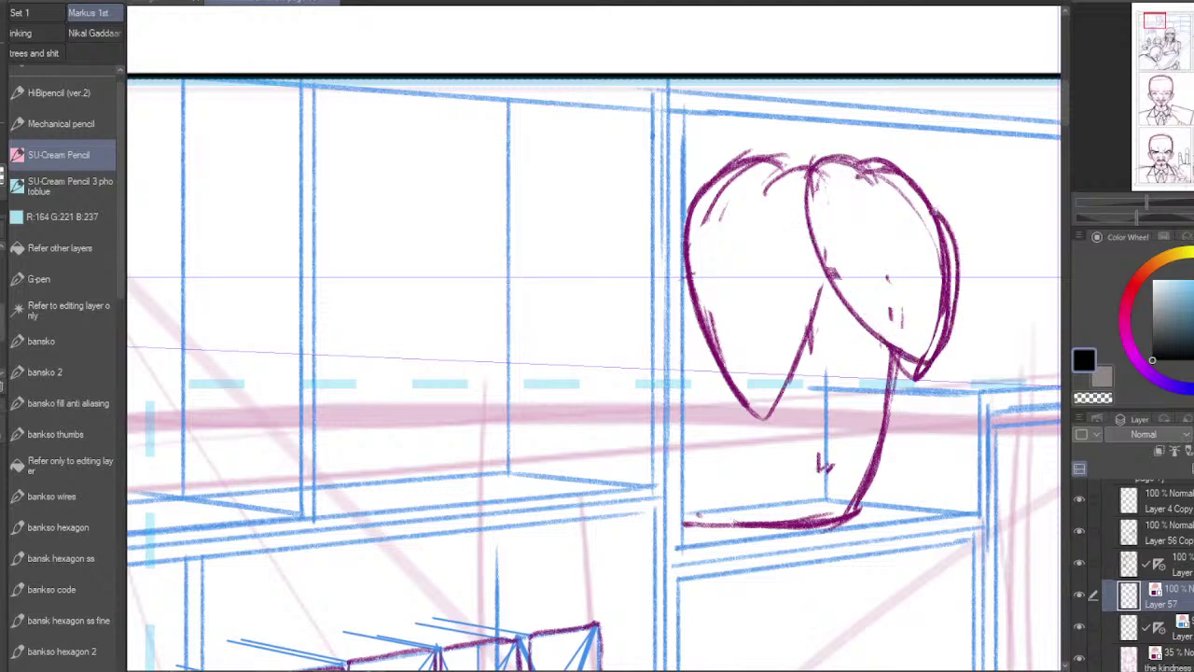
mouse_move(953, 252)
mouse_down()
mouse_move(900, 189)
mouse_move(875, 179)
mouse_move(917, 211)
mouse_move(948, 276)
mouse_move(908, 333)
mouse_up()
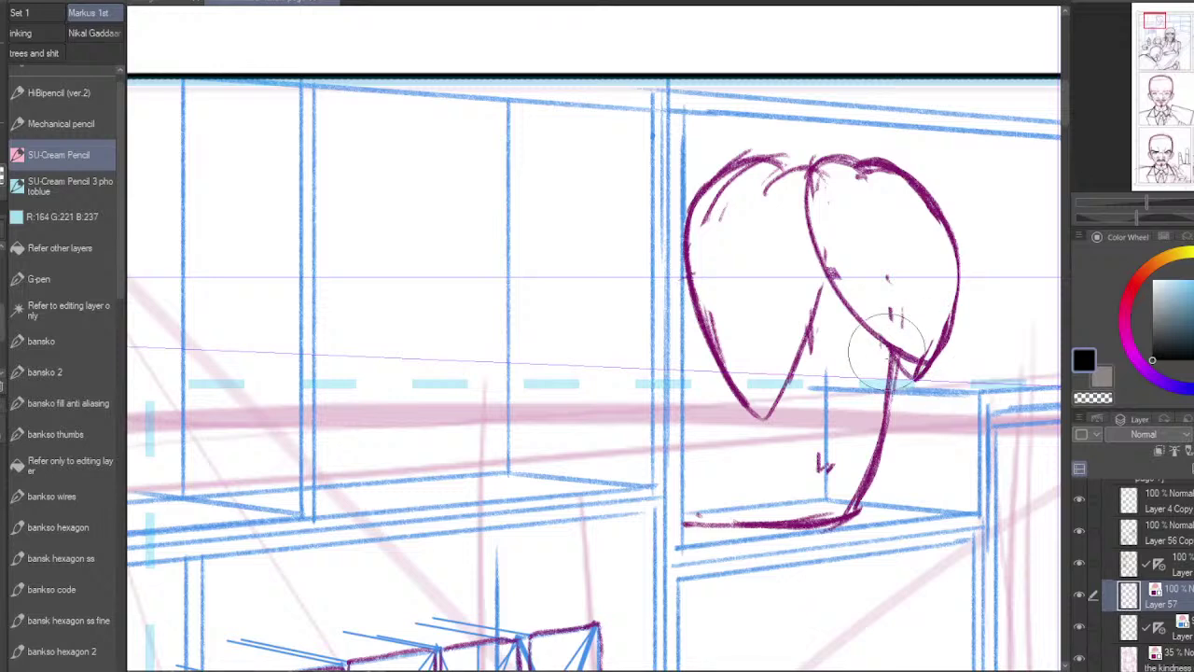
Step: Sketch a second pointed leaf emerging from beneath the right leaf, with a thickened lower edge
drag(810, 345, 909, 420)
mouse_move(940, 364)
mouse_down()
mouse_move(920, 429)
mouse_move(830, 373)
mouse_up()
drag(956, 323, 928, 413)
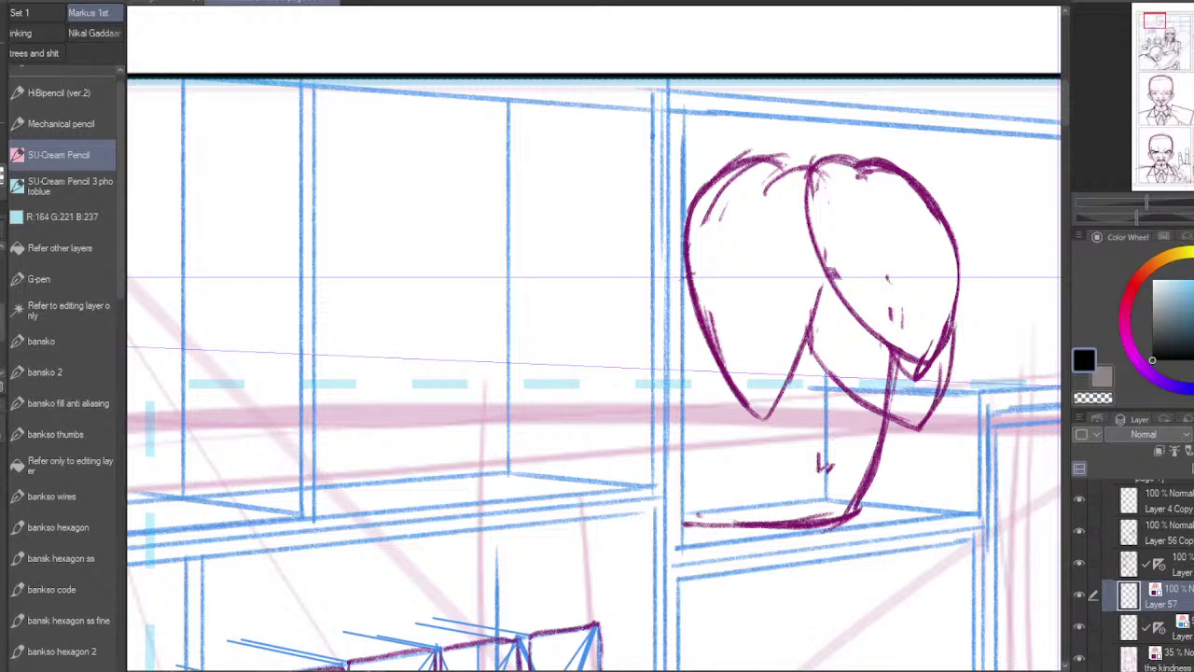
mouse_move(952, 300)
mouse_down()
mouse_move(958, 371)
mouse_move(914, 427)
mouse_move(821, 372)
mouse_up()
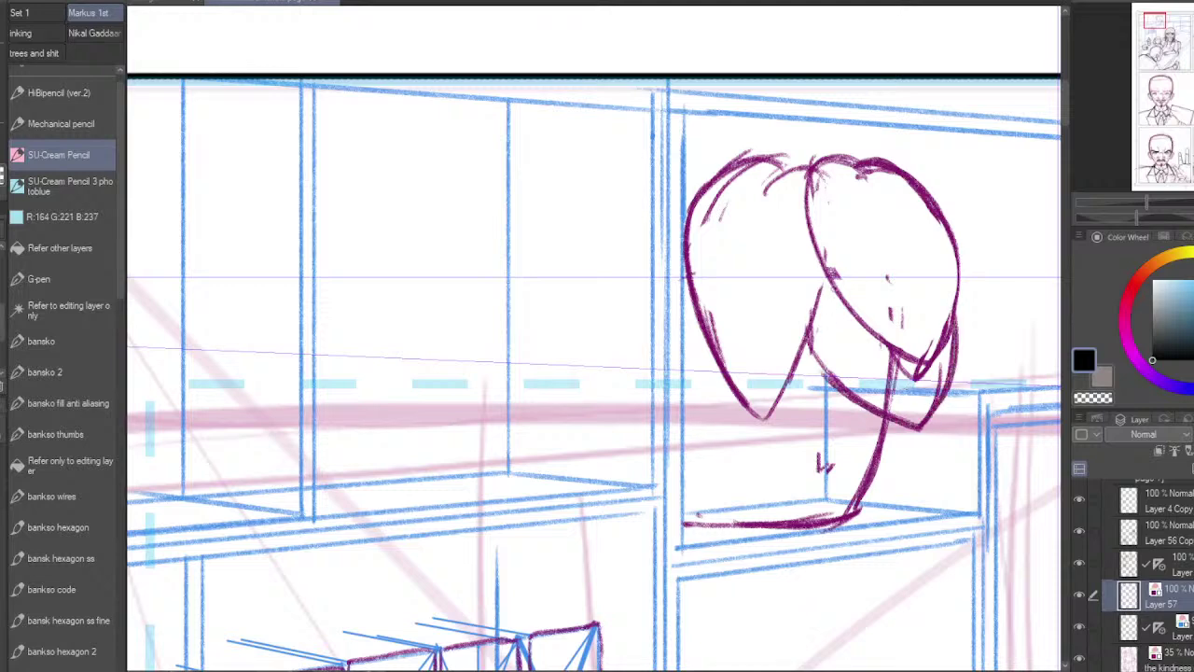
Step: Reshape the left leaf with a scalloped top, fuller sides and a lower point, erasing its old contours
mouse_move(772, 187)
mouse_down()
mouse_move(728, 205)
mouse_move(810, 199)
mouse_move(730, 198)
mouse_up()
drag(743, 189, 698, 197)
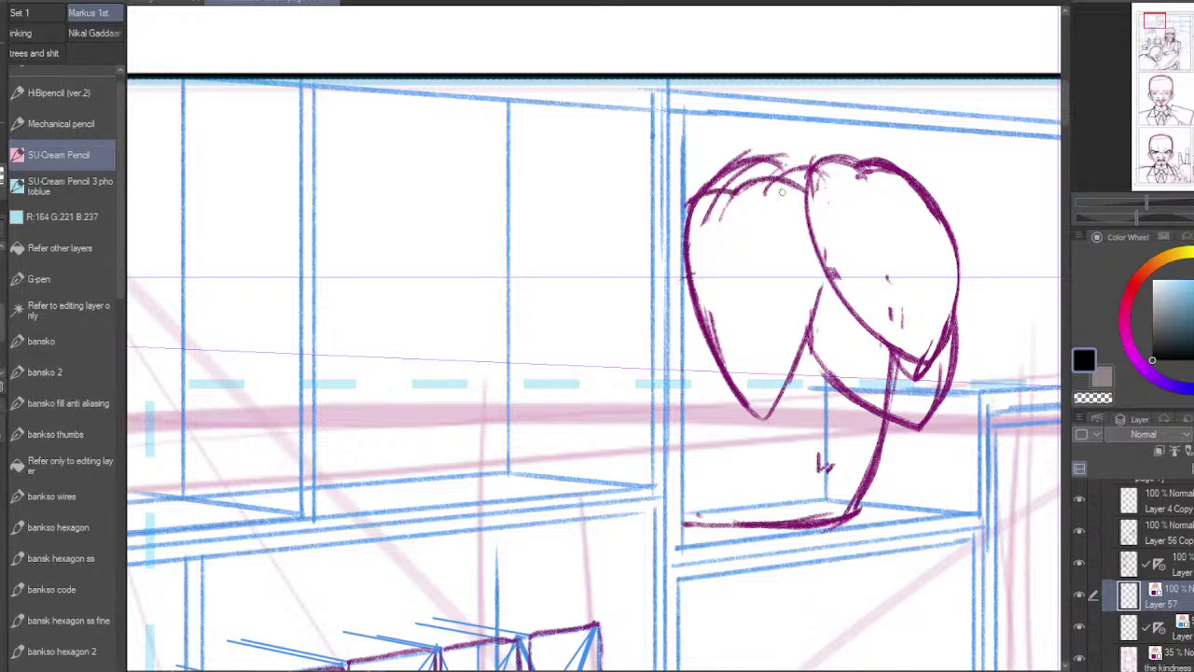
mouse_move(808, 184)
mouse_down()
mouse_move(841, 265)
mouse_move(805, 364)
mouse_move(748, 412)
mouse_up()
mouse_move(773, 390)
mouse_down()
mouse_move(836, 286)
mouse_move(761, 405)
mouse_move(737, 410)
mouse_up()
drag(678, 323, 750, 409)
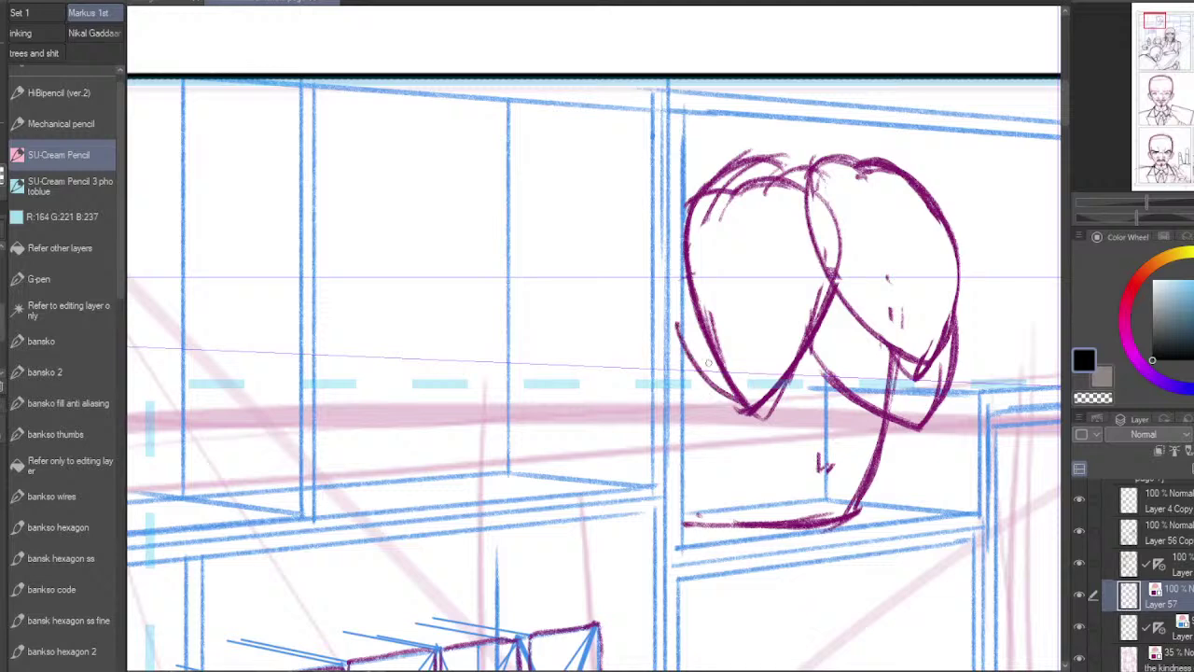
drag(690, 357, 743, 408)
mouse_move(696, 254)
mouse_down()
mouse_move(711, 341)
mouse_move(739, 385)
mouse_move(776, 367)
mouse_move(767, 422)
mouse_up()
mouse_move(842, 239)
mouse_down()
mouse_move(820, 192)
mouse_move(846, 248)
mouse_up()
mouse_move(813, 177)
mouse_down()
mouse_move(728, 171)
mouse_move(770, 159)
mouse_move(763, 194)
mouse_move(701, 223)
mouse_move(767, 179)
mouse_move(836, 214)
mouse_move(839, 272)
mouse_move(818, 315)
mouse_move(745, 407)
mouse_up()
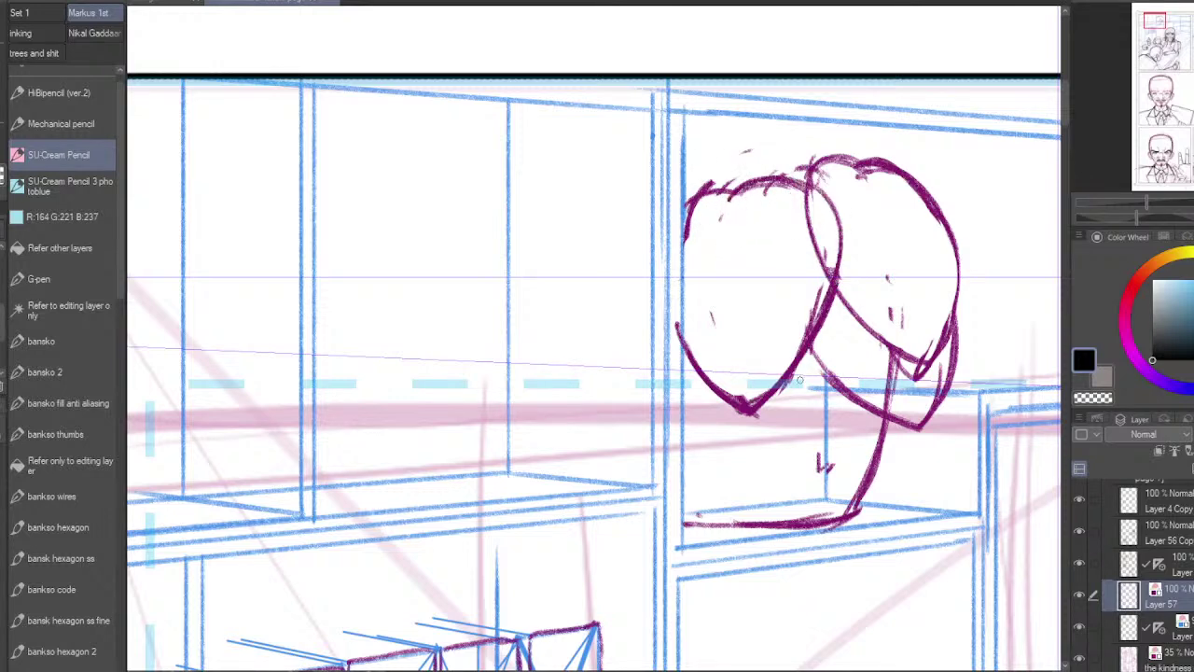
Step: Redraw the pot's side and base with a rounded lower corner, and clean up the stray lines around the right leaves' tips
mouse_move(883, 425)
mouse_down()
mouse_move(856, 506)
mouse_move(745, 530)
mouse_move(696, 512)
mouse_move(724, 528)
mouse_move(819, 519)
mouse_up()
drag(860, 483, 817, 524)
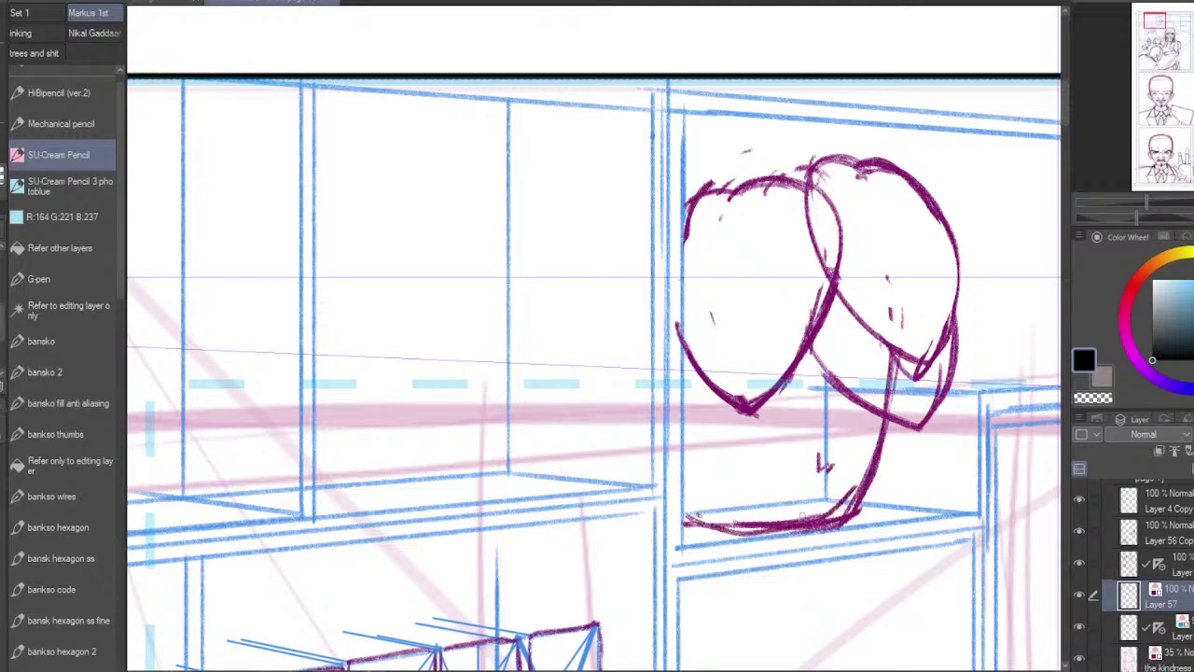
mouse_move(886, 450)
mouse_down()
mouse_move(840, 519)
mouse_move(868, 476)
mouse_up()
drag(887, 420, 851, 512)
mouse_move(878, 455)
mouse_down()
mouse_move(812, 528)
mouse_move(686, 519)
mouse_up()
mouse_move(842, 482)
mouse_down()
mouse_move(827, 473)
mouse_move(880, 485)
mouse_move(893, 392)
mouse_move(930, 349)
mouse_move(897, 371)
mouse_move(931, 364)
mouse_up()
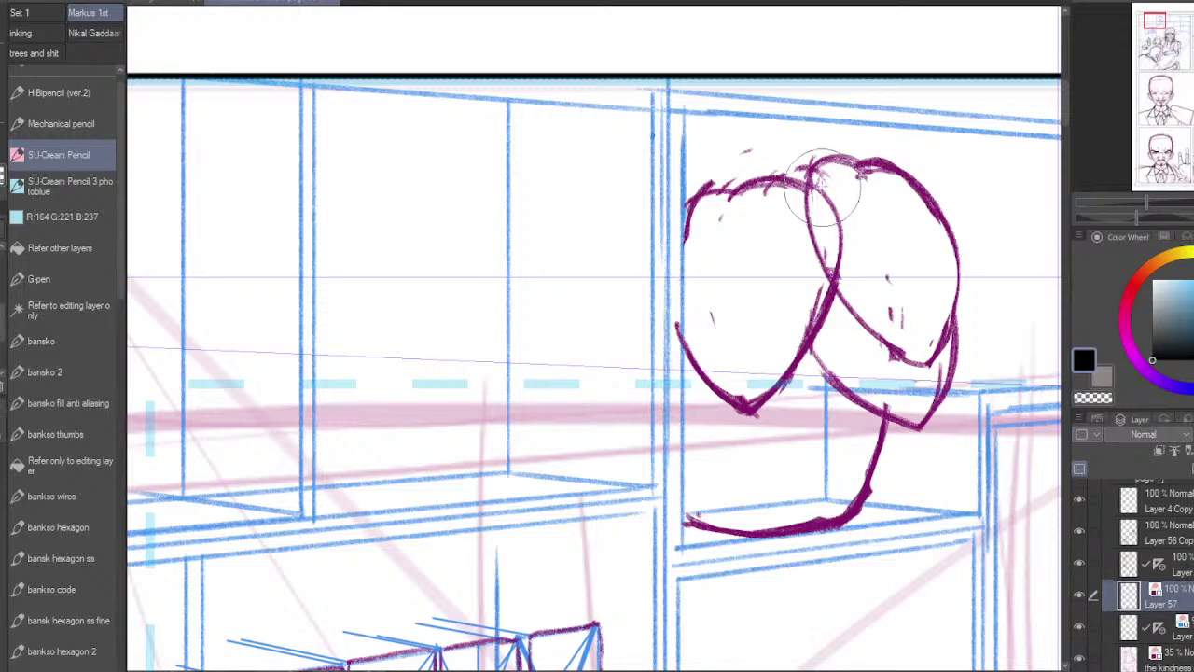
Step: Erase the overlap between the two front leaves and extend the left leaf's outer contour across the shelf upright
drag(834, 188, 845, 268)
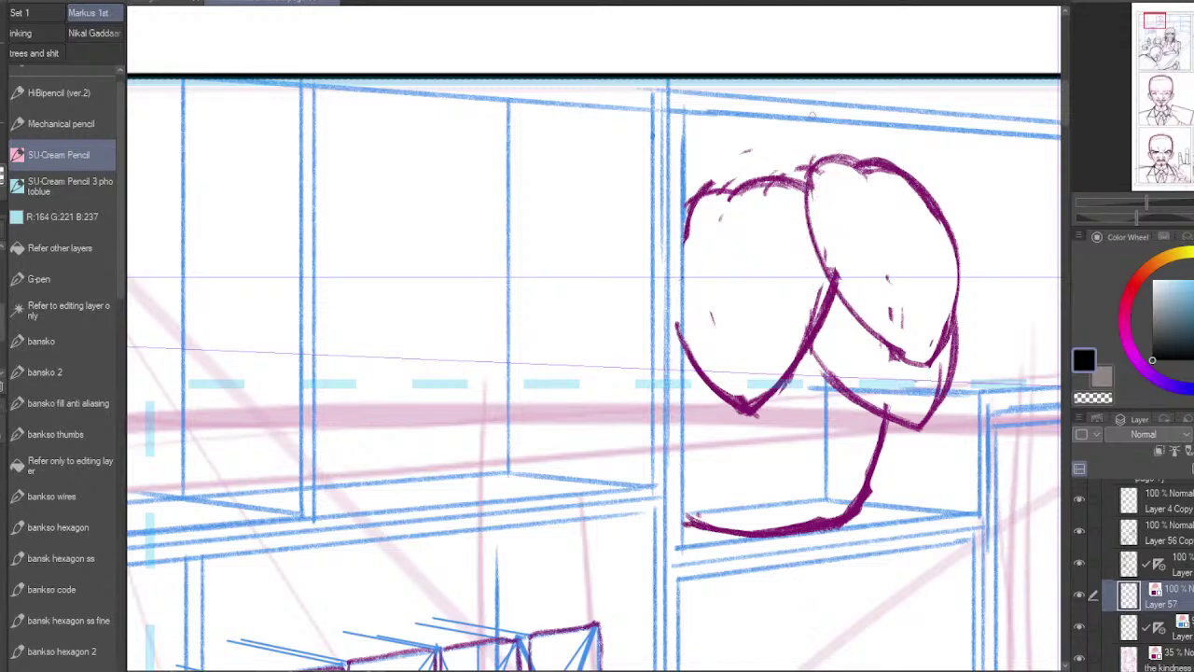
mouse_move(735, 191)
mouse_down()
mouse_move(675, 200)
mouse_move(648, 280)
mouse_move(674, 336)
mouse_up()
drag(754, 206, 771, 199)
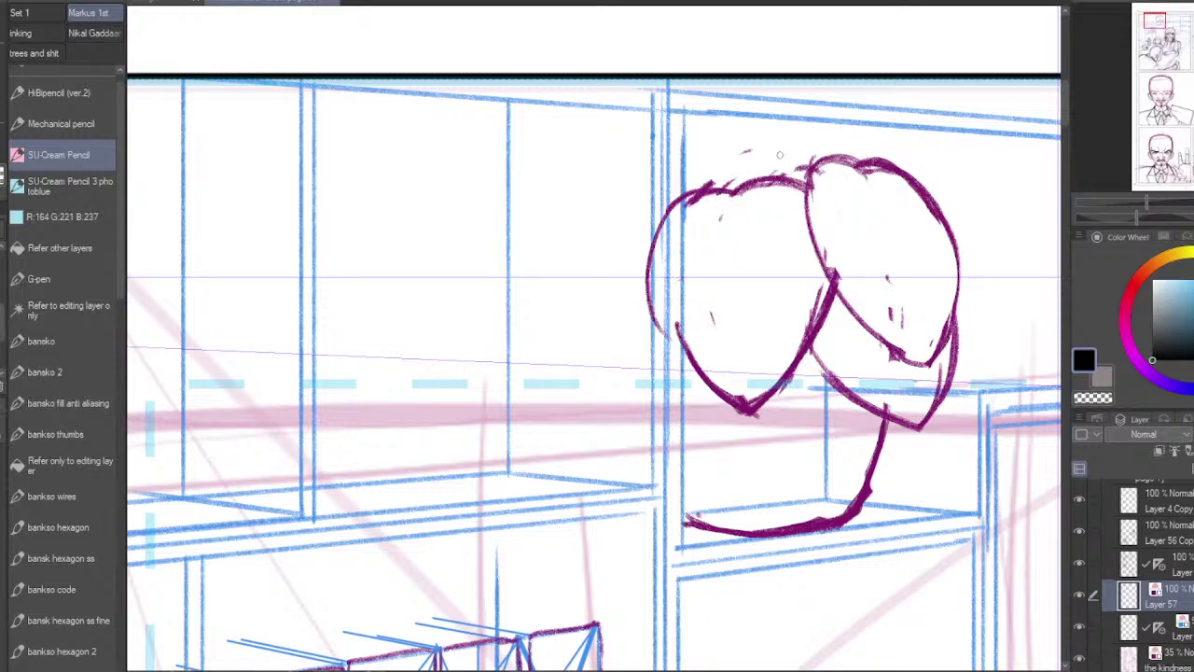
Step: Add two small rounded leaves behind the plant's top and erase the lines where they overlap
drag(767, 154, 732, 144)
mouse_move(689, 177)
mouse_down()
mouse_move(758, 138)
mouse_move(789, 140)
mouse_move(754, 185)
mouse_move(817, 161)
mouse_up()
mouse_move(686, 179)
mouse_down()
mouse_move(770, 140)
mouse_move(830, 156)
mouse_up()
key(e)
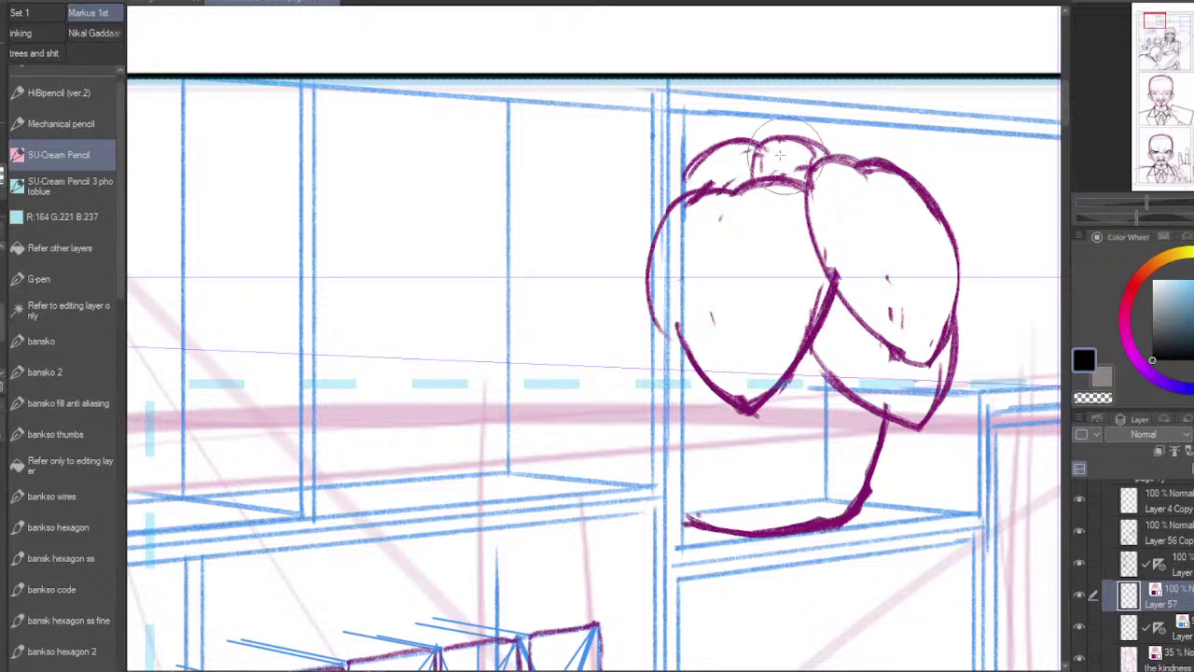
drag(757, 160, 763, 153)
key(p)
drag(687, 201, 784, 185)
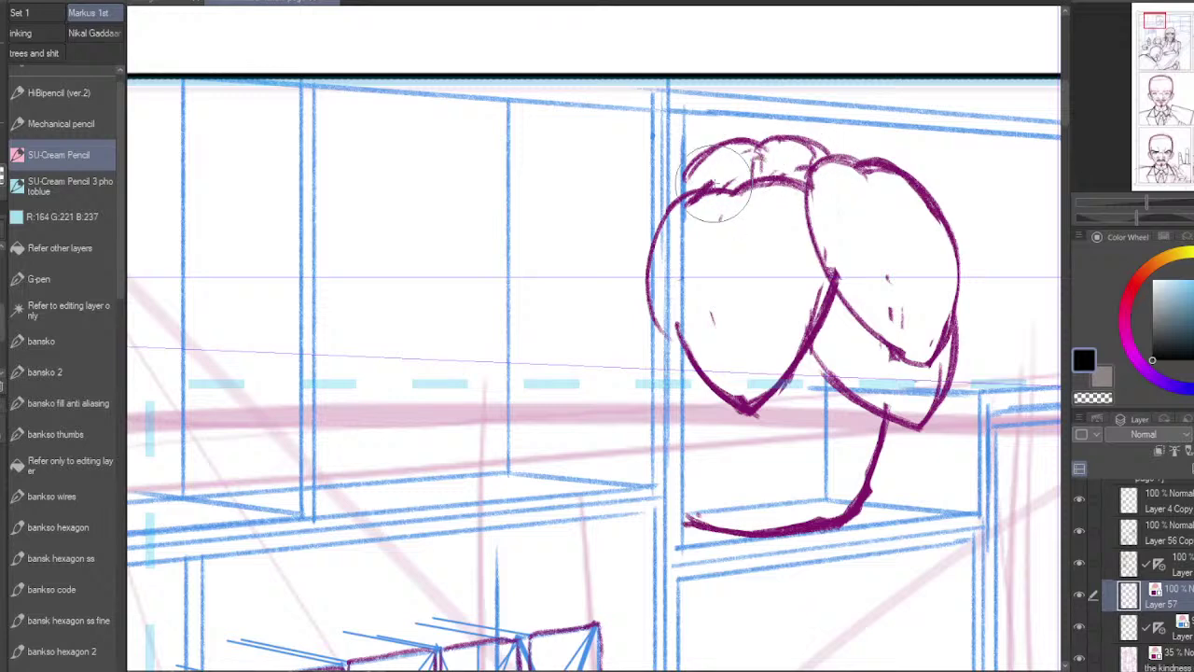
Step: Sketch a second pot in the compartment below the first plant, with an elliptical rim and a curved right side
scroll(935, 418, down, 4)
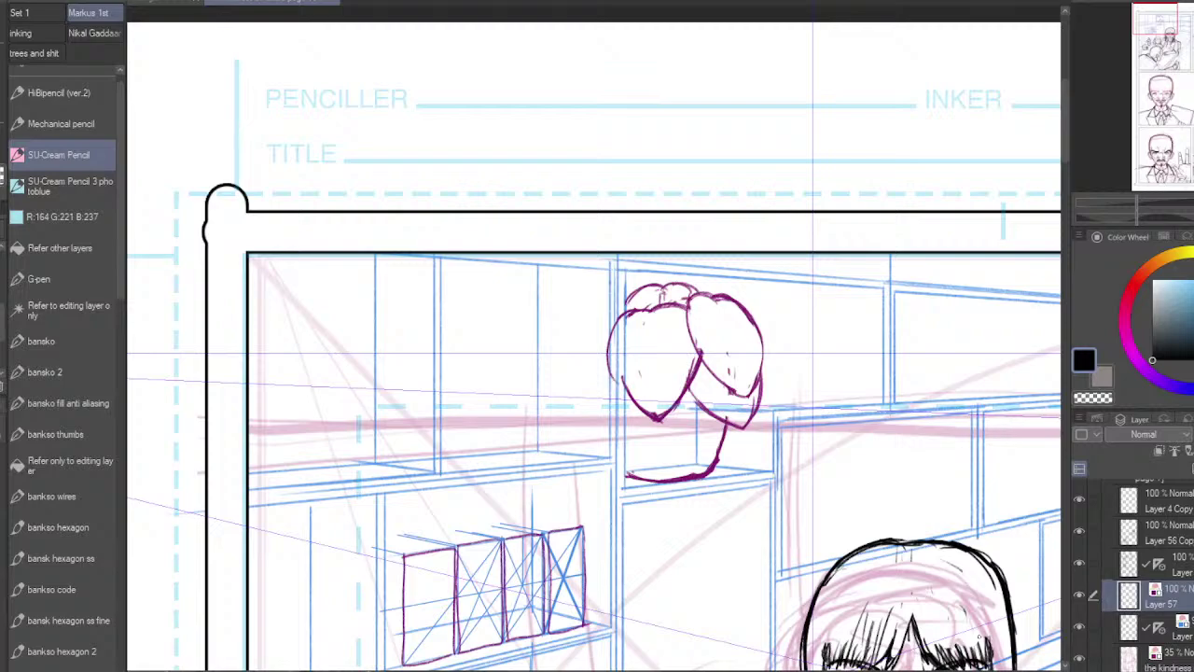
mouse_move(1161, 21)
mouse_down()
mouse_move(1162, 43)
mouse_move(1163, 32)
mouse_move(1148, 37)
mouse_up()
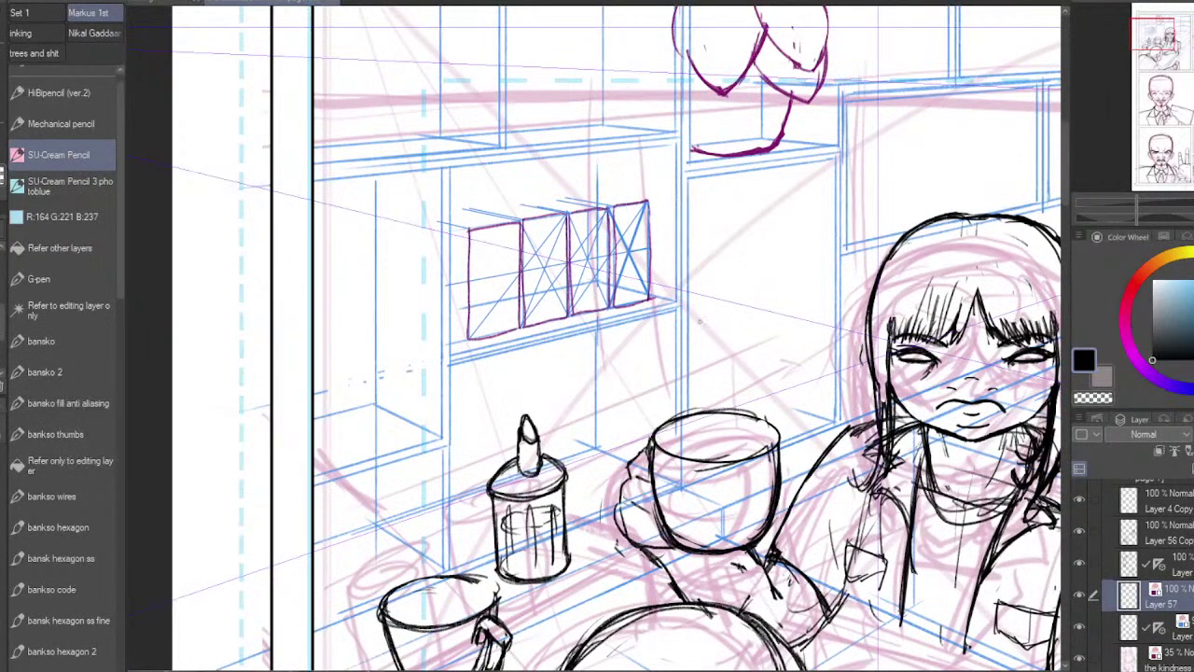
mouse_move(693, 323)
mouse_down()
mouse_move(741, 309)
mouse_move(693, 324)
mouse_move(737, 309)
mouse_move(797, 381)
mouse_up()
mouse_move(783, 320)
mouse_down()
mouse_move(785, 429)
mouse_move(702, 324)
mouse_move(771, 302)
mouse_up()
mouse_move(687, 312)
mouse_down()
mouse_move(770, 304)
mouse_move(767, 332)
mouse_move(693, 324)
mouse_up()
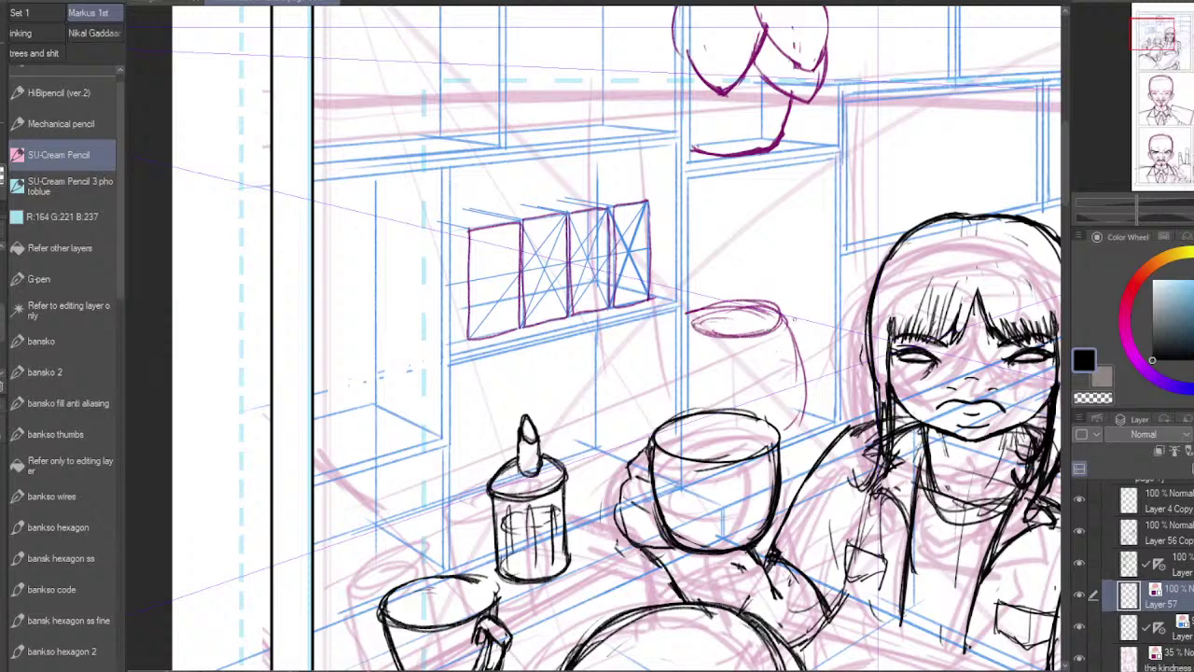
Step: Sketch the first narrow, pointed leaves rising and fanning out from the second pot's rim
mouse_move(769, 323)
mouse_down()
mouse_move(797, 278)
mouse_move(810, 228)
mouse_move(764, 322)
mouse_move(808, 218)
mouse_move(784, 304)
mouse_up()
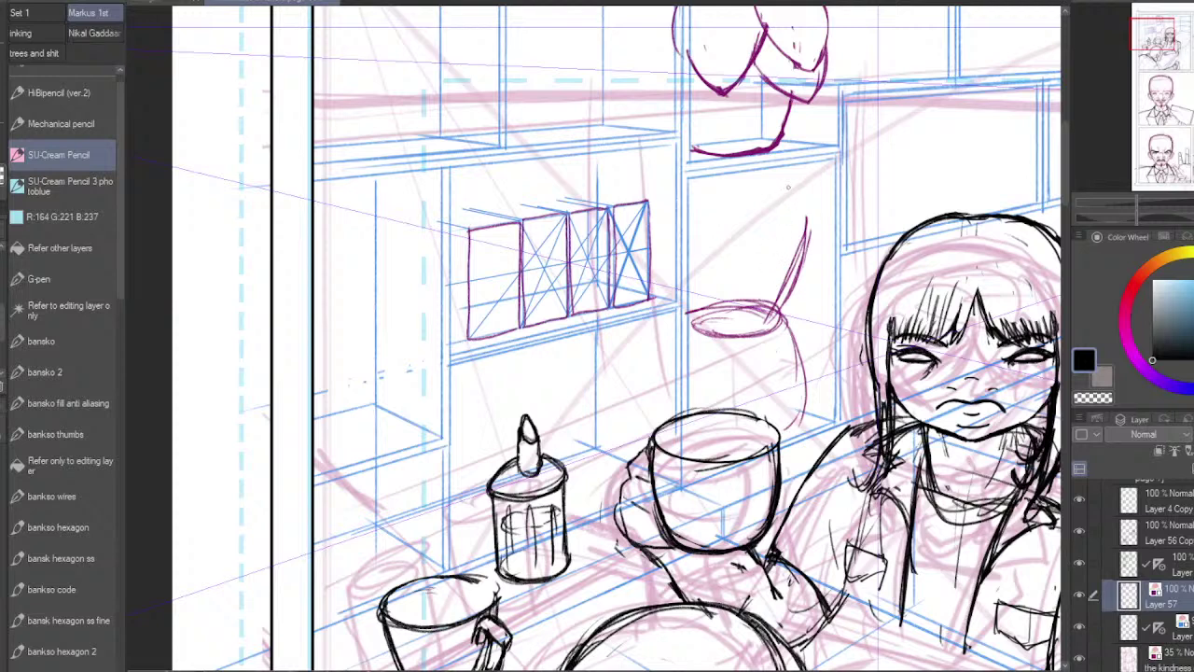
drag(787, 189, 760, 296)
drag(789, 193, 760, 322)
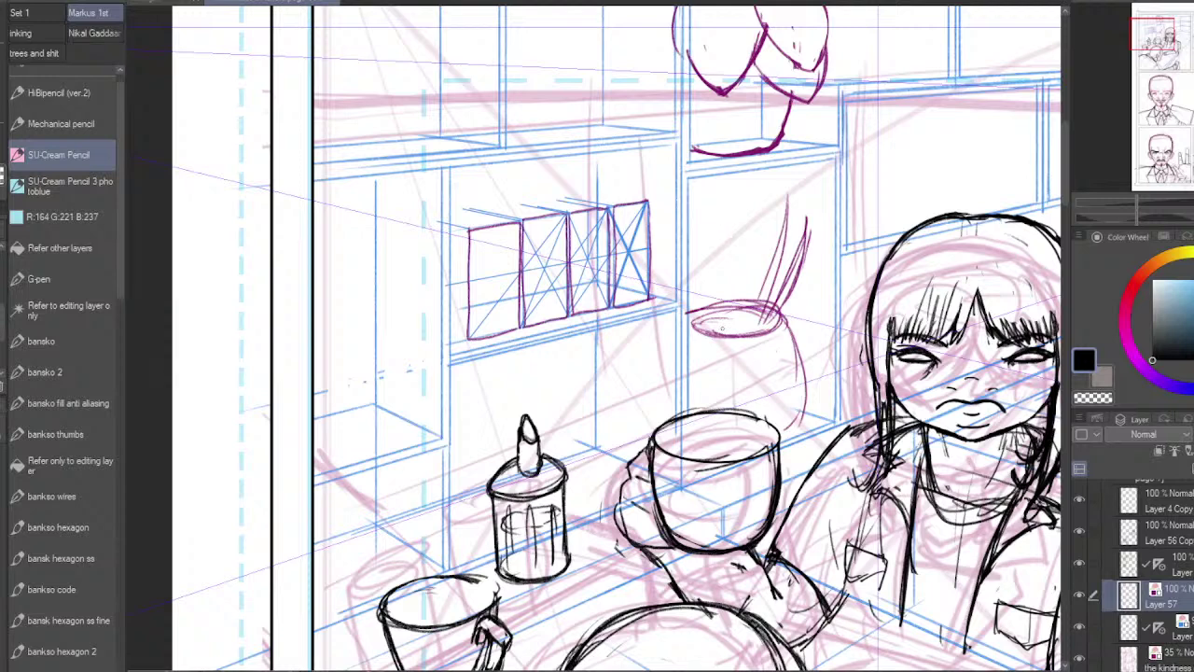
drag(704, 256, 730, 318)
mouse_move(762, 198)
mouse_down()
mouse_move(745, 331)
mouse_move(733, 322)
mouse_up()
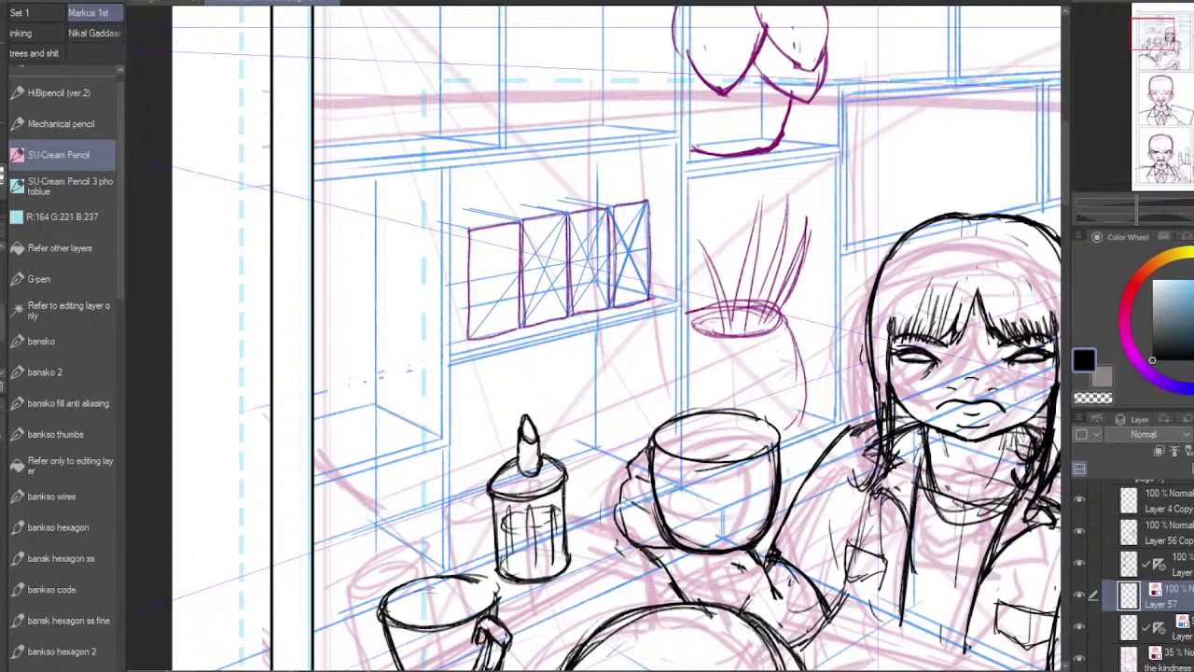
mouse_move(759, 202)
mouse_down()
mouse_move(726, 282)
mouse_move(766, 183)
mouse_up()
drag(766, 183, 751, 302)
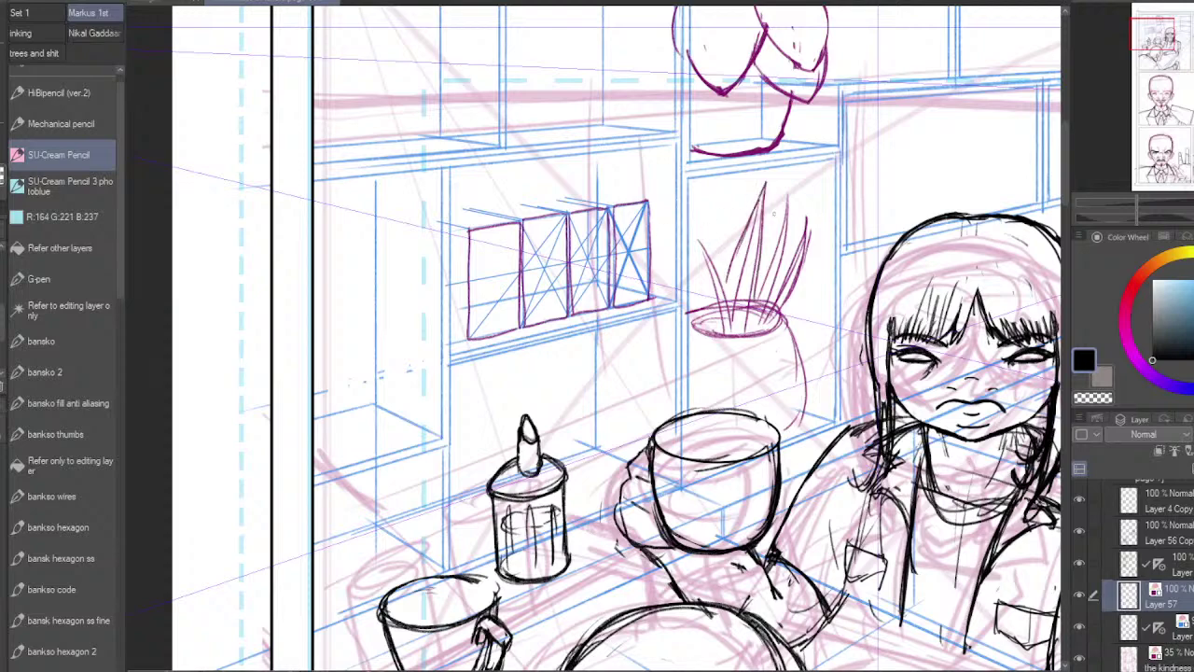
Step: Fill out the spiky plant with further upright blades, mainly along its left side
mouse_move(784, 185)
mouse_down()
mouse_move(761, 236)
mouse_move(772, 269)
mouse_up()
drag(701, 187, 729, 253)
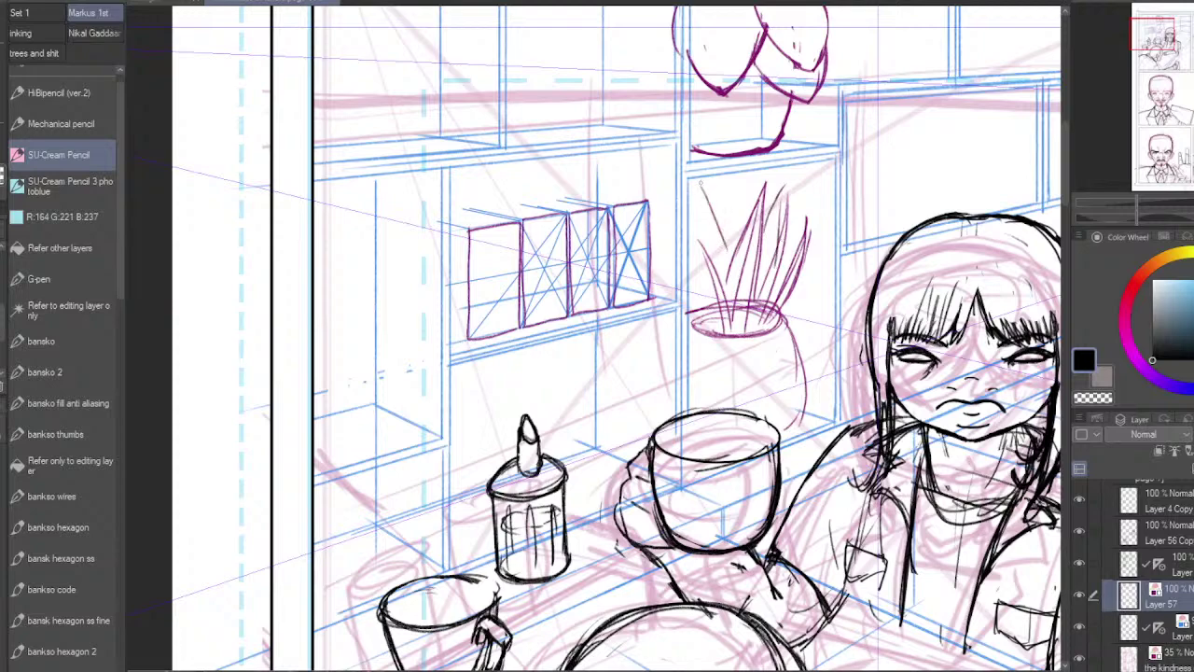
mouse_move(701, 183)
mouse_down()
mouse_move(722, 274)
mouse_move(735, 258)
mouse_up()
drag(710, 203, 730, 278)
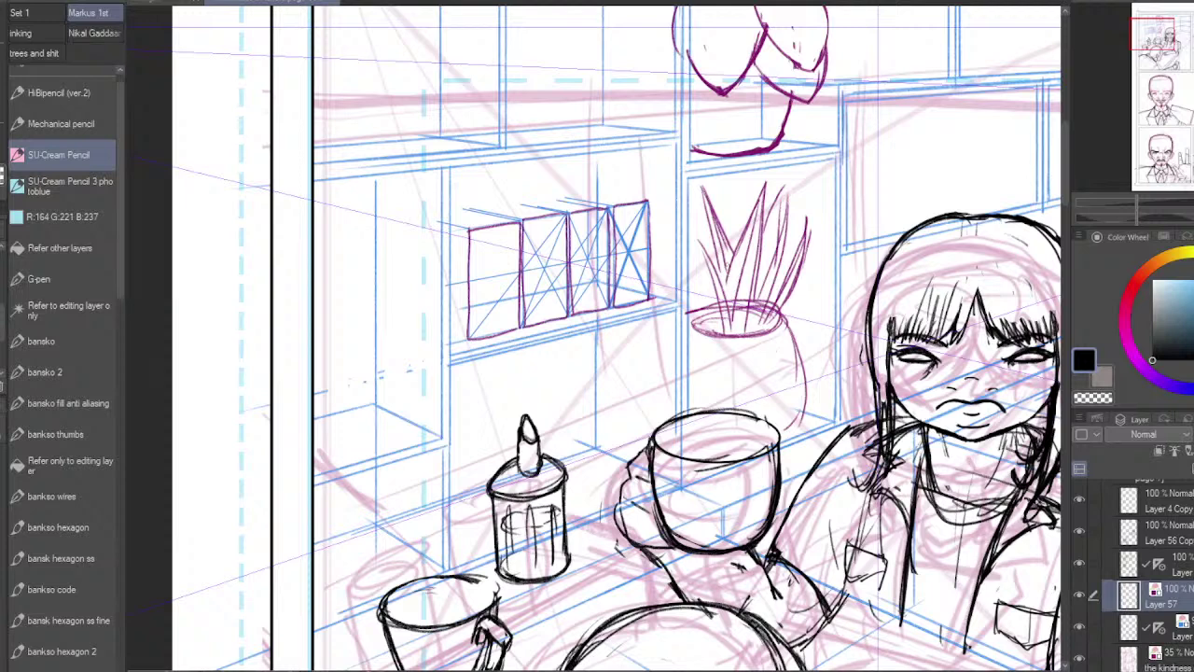
mouse_move(687, 210)
mouse_down()
mouse_move(698, 269)
mouse_move(717, 259)
mouse_move(717, 290)
mouse_up()
drag(691, 238, 720, 294)
Step: Draw low leaves spreading over both sides of the second pot's rim, and reinforce the pot's curved side and rim
mouse_move(748, 326)
mouse_down()
mouse_move(795, 285)
mouse_move(826, 282)
mouse_move(786, 300)
mouse_move(818, 288)
mouse_up()
drag(816, 288, 761, 323)
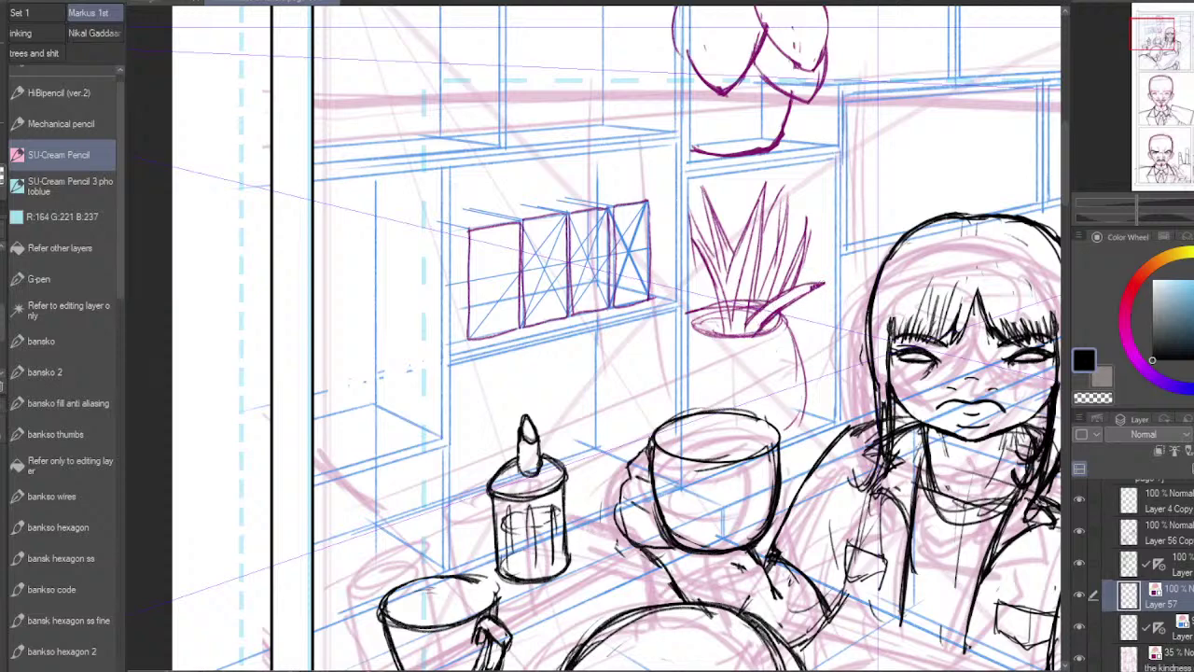
drag(810, 285, 831, 282)
mouse_move(780, 312)
mouse_down()
mouse_move(831, 283)
mouse_move(780, 312)
mouse_move(804, 348)
mouse_move(805, 416)
mouse_move(786, 431)
mouse_up()
mouse_move(802, 339)
mouse_down()
mouse_move(792, 428)
mouse_move(775, 338)
mouse_move(692, 332)
mouse_move(783, 330)
mouse_move(737, 347)
mouse_up()
mouse_move(697, 334)
mouse_down()
mouse_move(733, 341)
mouse_move(785, 328)
mouse_move(659, 368)
mouse_move(650, 383)
mouse_up()
mouse_move(649, 384)
mouse_down()
mouse_move(736, 327)
mouse_move(721, 323)
mouse_up()
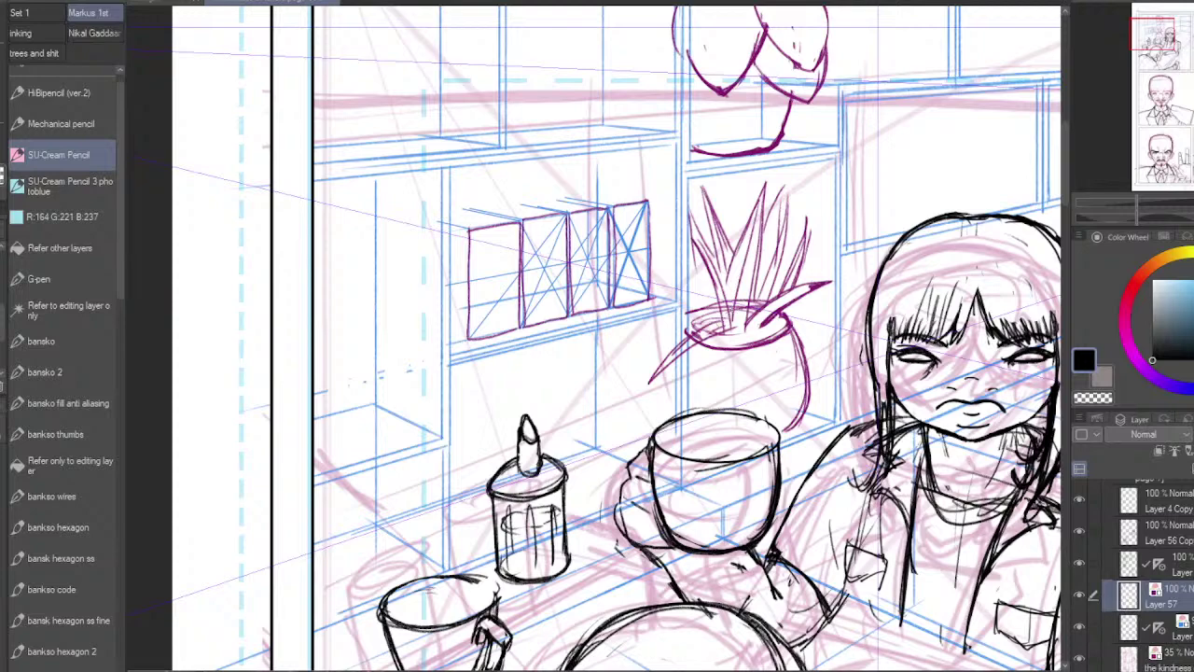
mouse_move(741, 332)
mouse_down()
mouse_move(651, 386)
mouse_move(707, 323)
mouse_move(739, 312)
mouse_move(663, 371)
mouse_move(718, 332)
mouse_up()
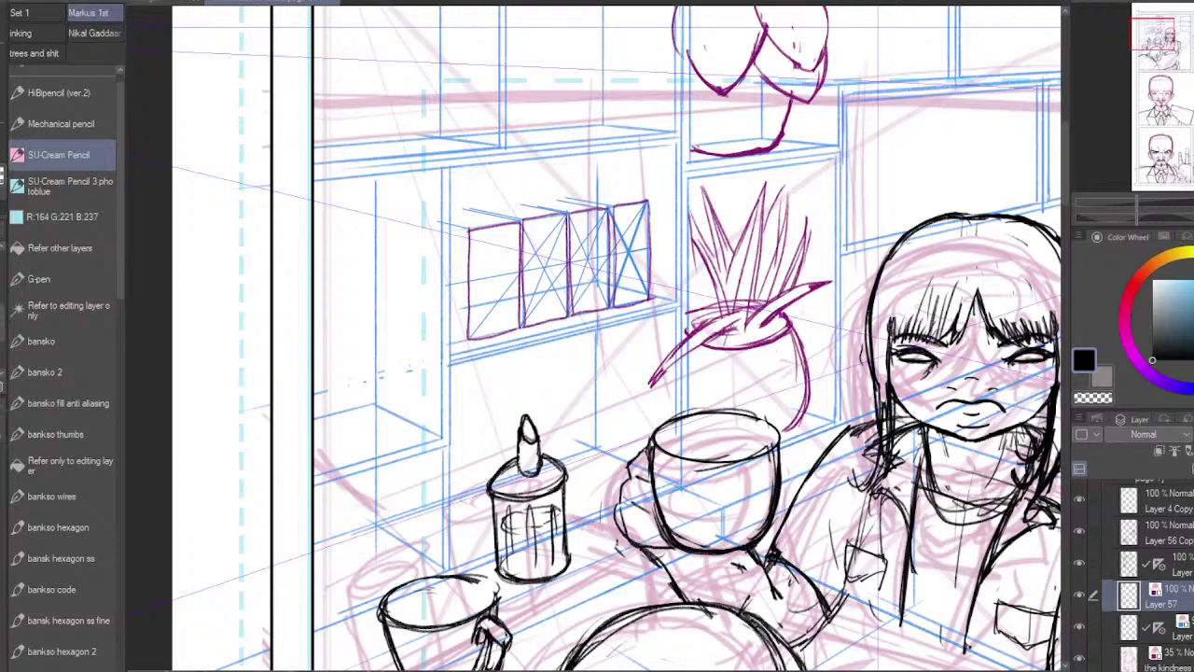
Step: Draw a long pointed leaf hanging over the front of the second pot, and undo the last stroke
drag(756, 322, 776, 409)
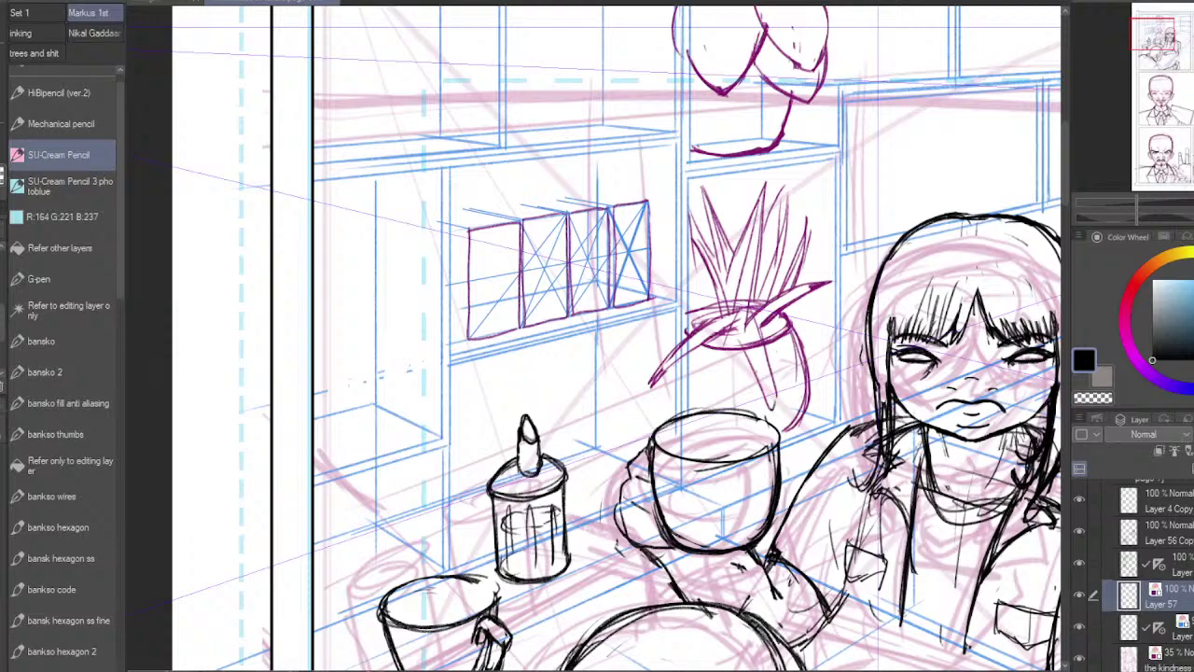
drag(754, 369, 774, 409)
drag(769, 346, 777, 408)
mouse_move(762, 302)
mouse_down()
mouse_move(727, 337)
mouse_move(775, 418)
mouse_move(740, 304)
mouse_move(747, 351)
mouse_move(776, 366)
mouse_up()
key(ctrl+z)
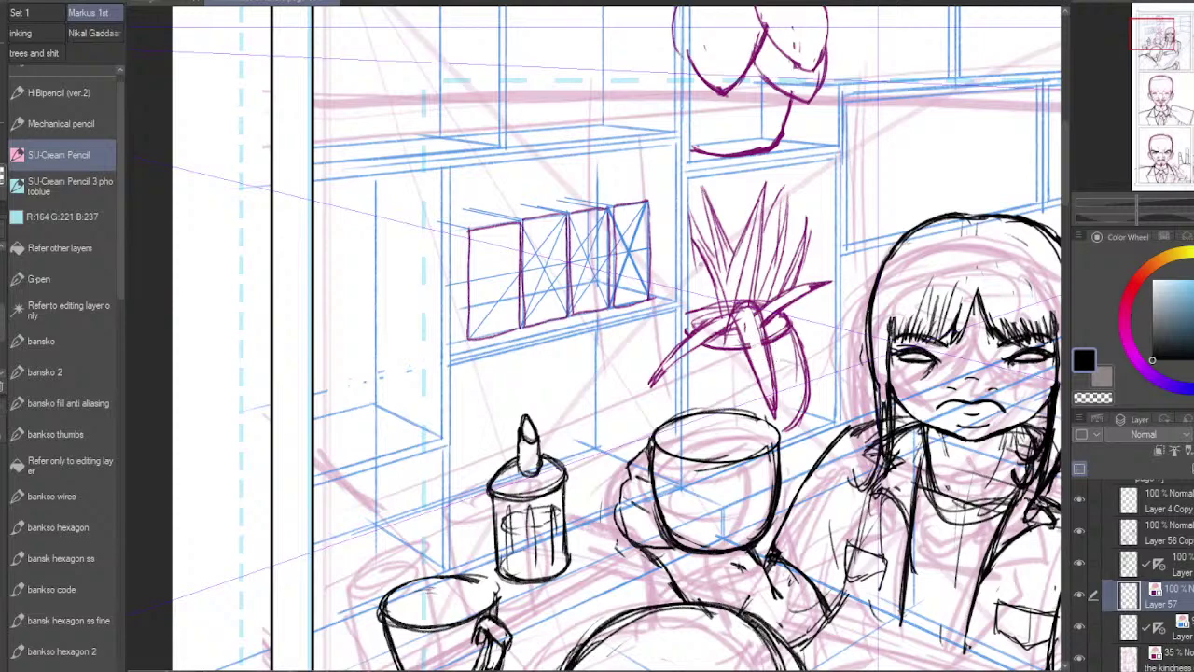
Step: Darken the spiky plant's left and central blades and add another tall blade on its right side
mouse_move(692, 248)
mouse_down()
mouse_move(711, 319)
mouse_move(705, 291)
mouse_up()
drag(689, 203, 718, 284)
drag(700, 231, 726, 308)
mouse_move(749, 226)
mouse_down()
mouse_move(759, 189)
mouse_move(750, 301)
mouse_move(778, 199)
mouse_move(778, 263)
mouse_up()
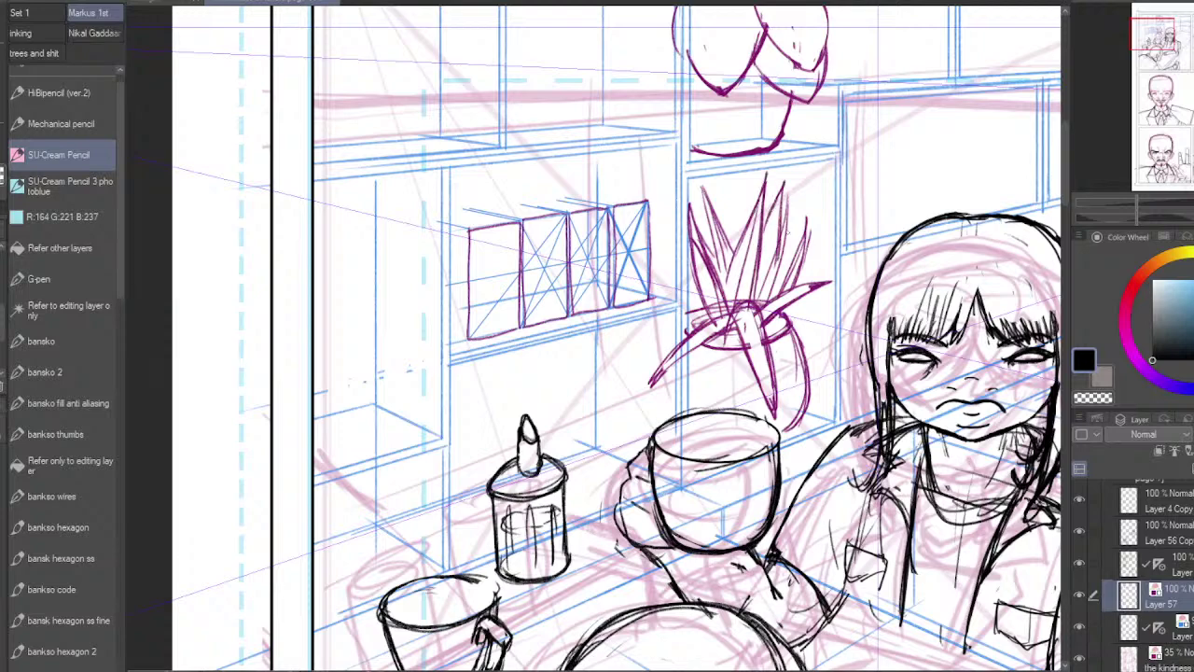
drag(792, 181, 786, 277)
drag(795, 221, 792, 248)
drag(793, 241, 776, 297)
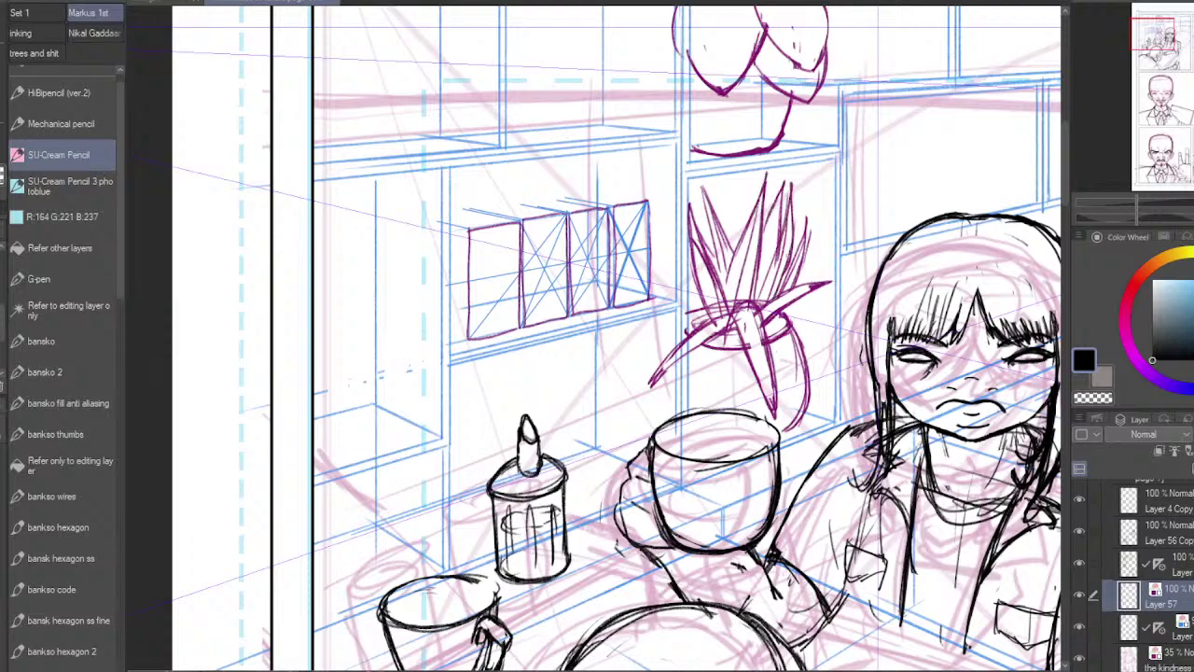
Step: Erase the rim lines inside the front hanging leaf, and thicken the contours of the front and left drooping leaves
mouse_move(795, 212)
mouse_down()
mouse_move(784, 265)
mouse_move(796, 268)
mouse_move(747, 319)
mouse_move(766, 359)
mouse_up()
mouse_move(760, 291)
mouse_down()
mouse_move(752, 361)
mouse_move(773, 411)
mouse_up()
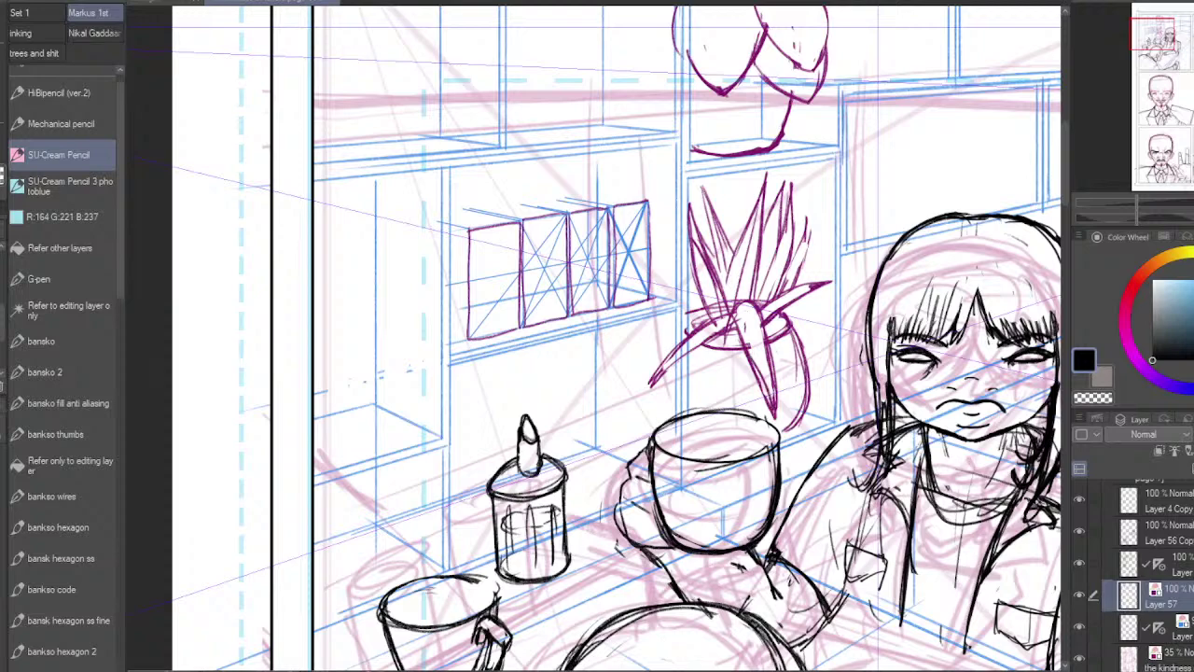
drag(752, 363, 774, 425)
drag(737, 345, 767, 394)
mouse_move(725, 317)
mouse_down()
mouse_move(698, 327)
mouse_move(652, 392)
mouse_up()
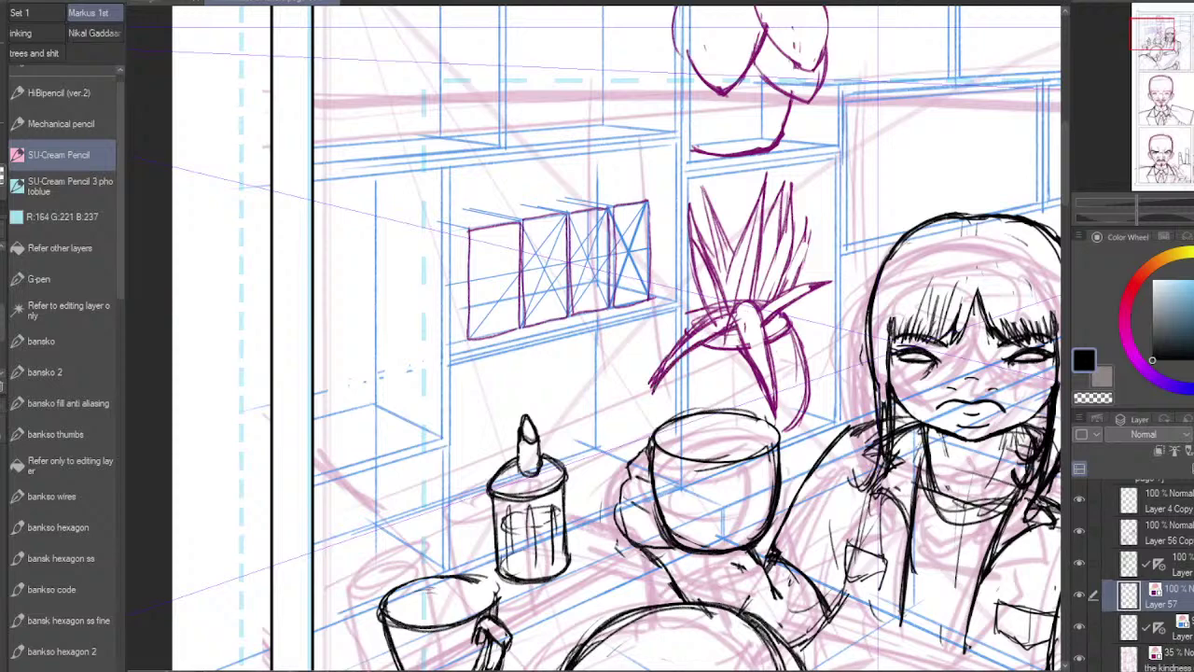
mouse_move(719, 310)
mouse_down()
mouse_move(687, 310)
mouse_move(666, 372)
mouse_up()
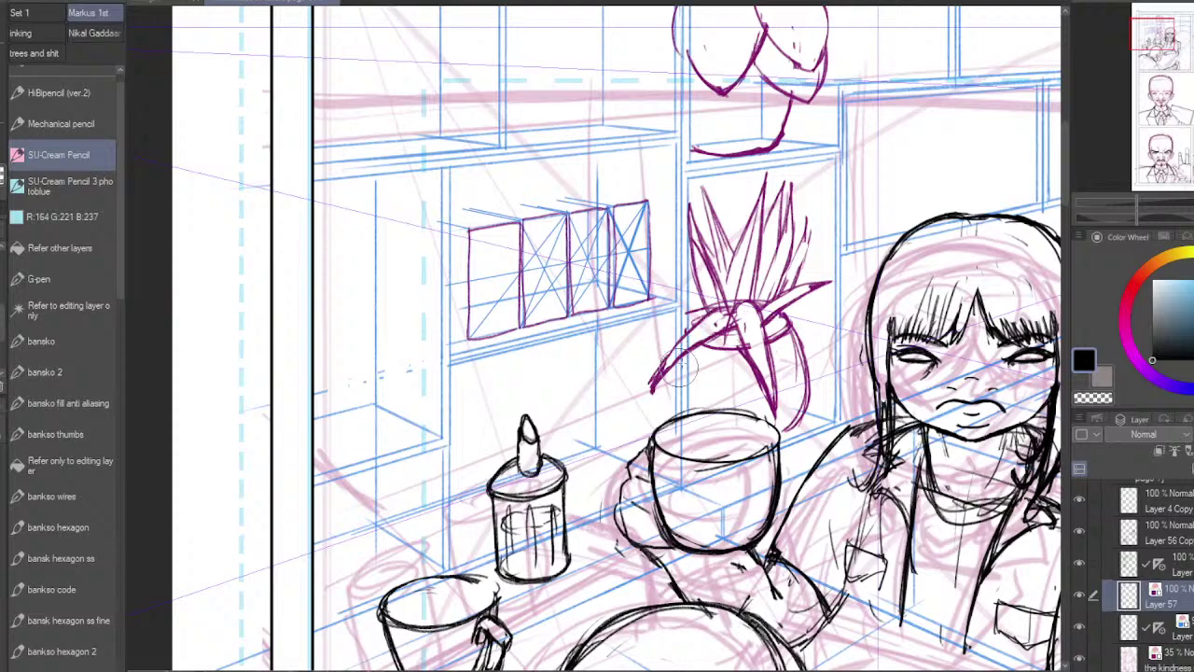
Step: Extend the right spreading leaf to a longer point and darken the outermost right upright blade
drag(817, 285, 851, 272)
drag(809, 212, 804, 257)
mouse_move(807, 204)
mouse_down()
mouse_move(801, 266)
mouse_move(781, 274)
mouse_up()
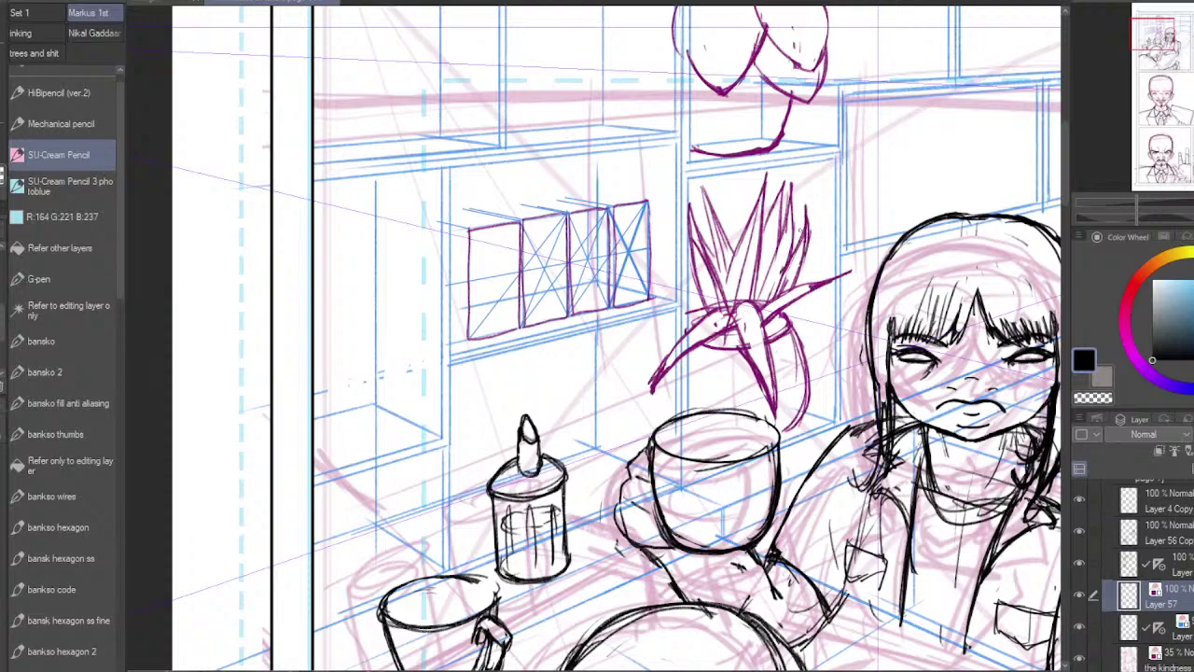
Step: Reinforce the spiky plant's right-hand blades and extend its central blade to a taller, sharper point
drag(791, 183, 790, 261)
mouse_move(791, 201)
mouse_down()
mouse_move(751, 297)
mouse_move(792, 192)
mouse_up()
drag(785, 224, 744, 300)
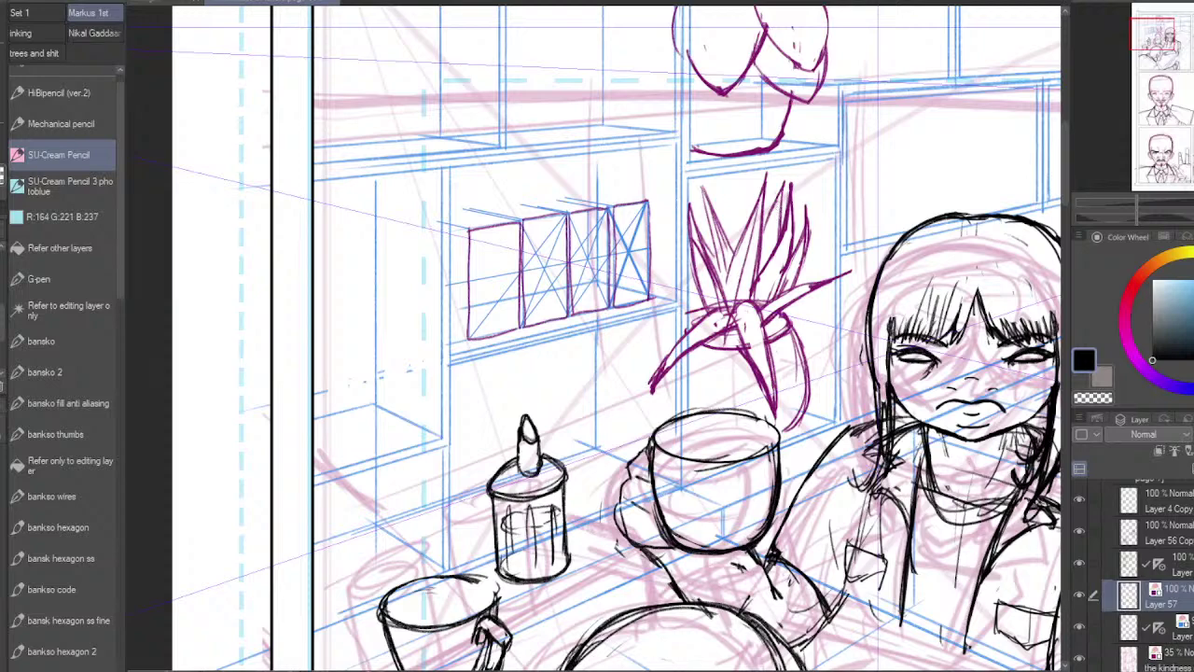
mouse_move(764, 220)
mouse_down()
mouse_move(777, 169)
mouse_move(758, 253)
mouse_up()
drag(768, 180, 731, 274)
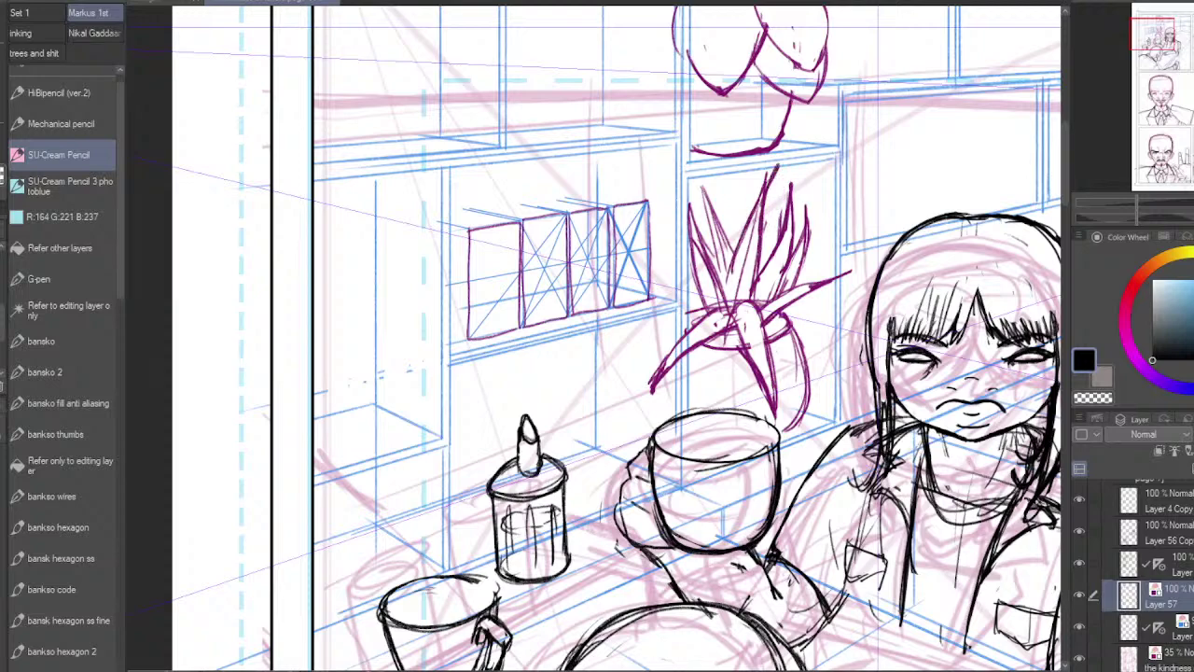
Step: Add a tall pointed blade on the spiky plant's left side and darken its lower contours
drag(707, 197, 710, 220)
mouse_move(705, 168)
mouse_down()
mouse_move(733, 254)
mouse_move(718, 271)
mouse_up()
mouse_move(707, 194)
mouse_down()
mouse_move(719, 268)
mouse_move(728, 244)
mouse_move(732, 261)
mouse_up()
drag(706, 220, 730, 267)
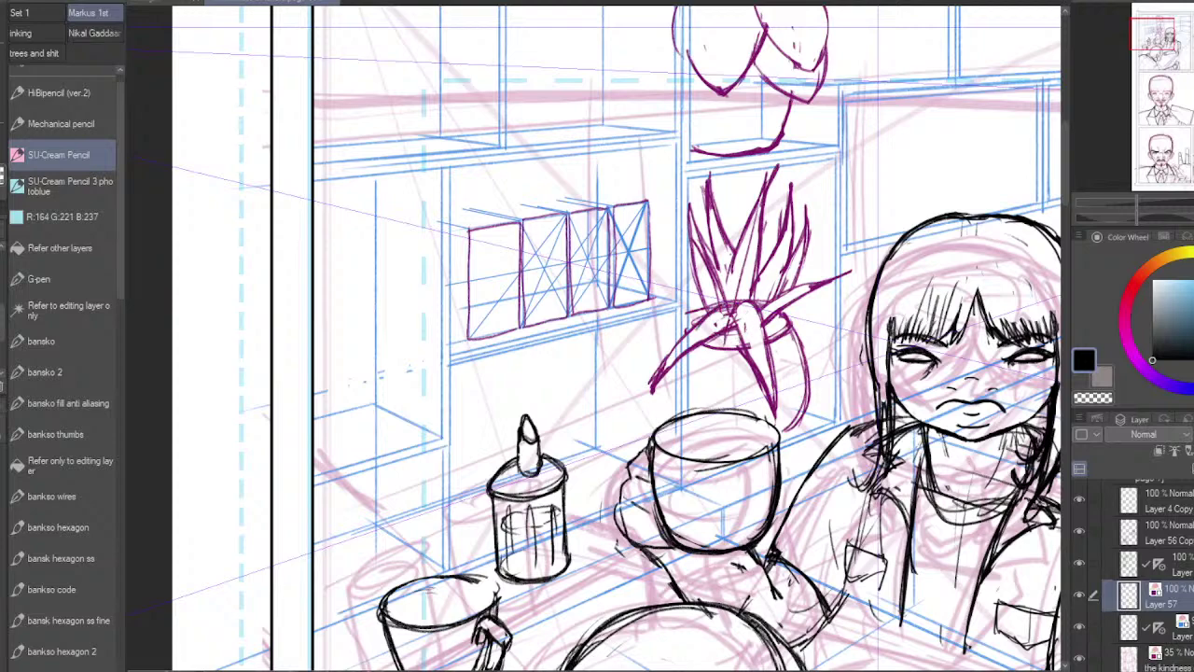
Step: With the Mechanical pencil, draw the base line for a row of books behind the girl's head and outline the narrow book at its right end
scroll(810, 345, down, 2)
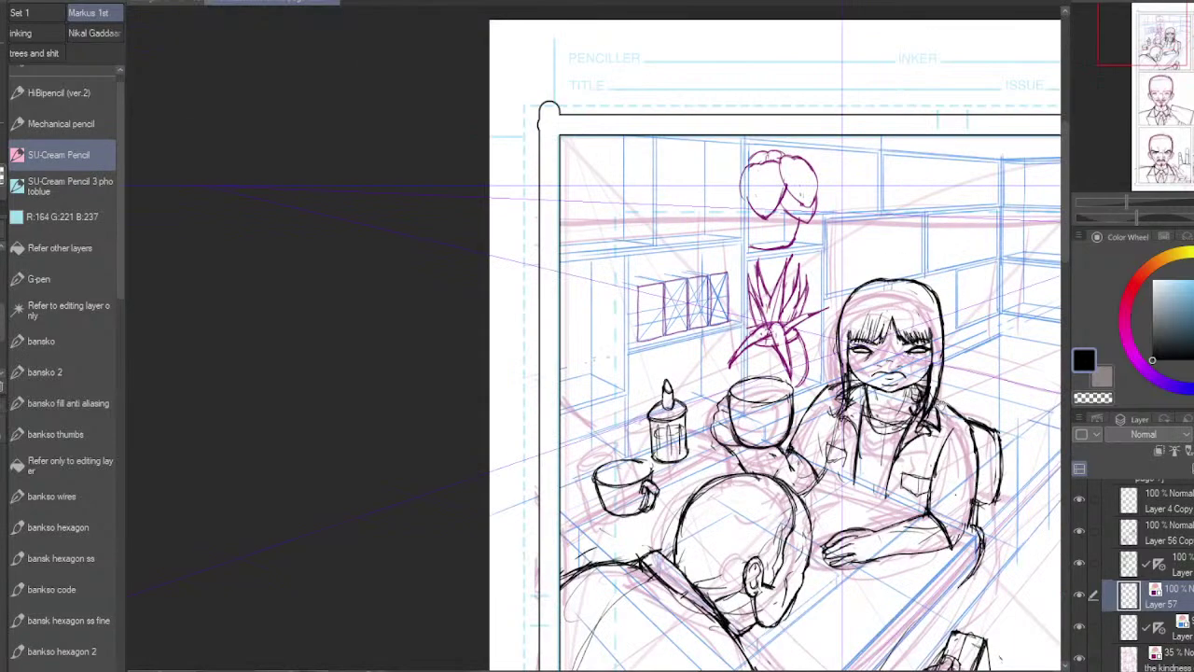
drag(966, 384, 901, 501)
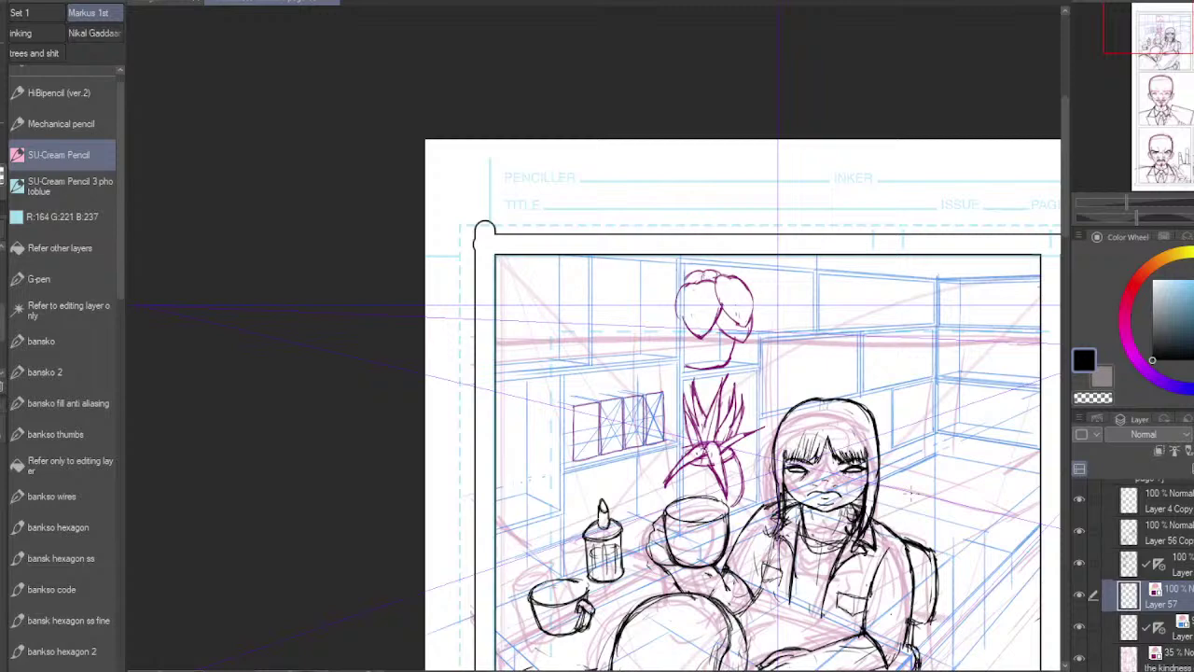
scroll(841, 431, up, 4)
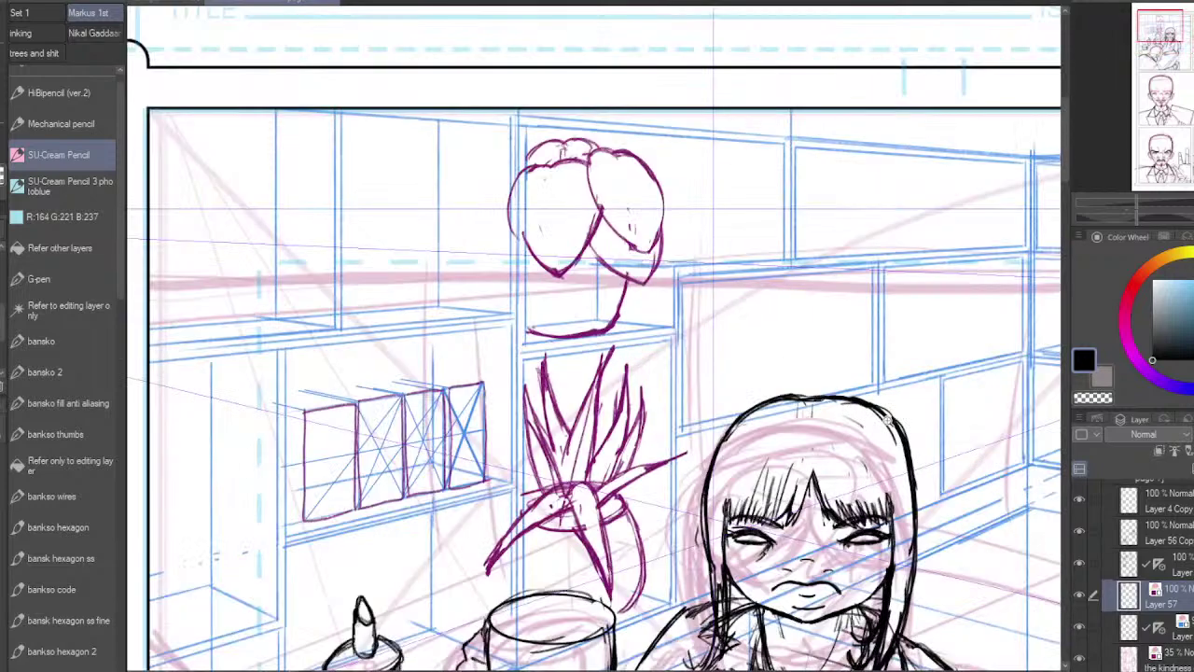
scroll(888, 421, up, 1)
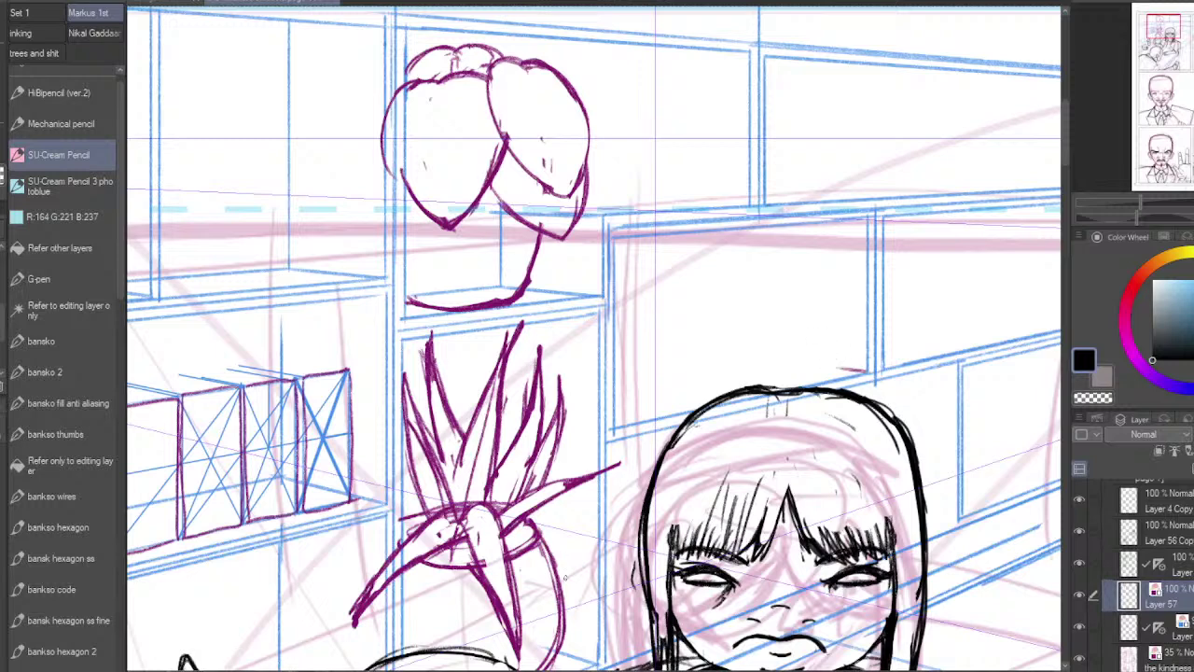
click(56, 123)
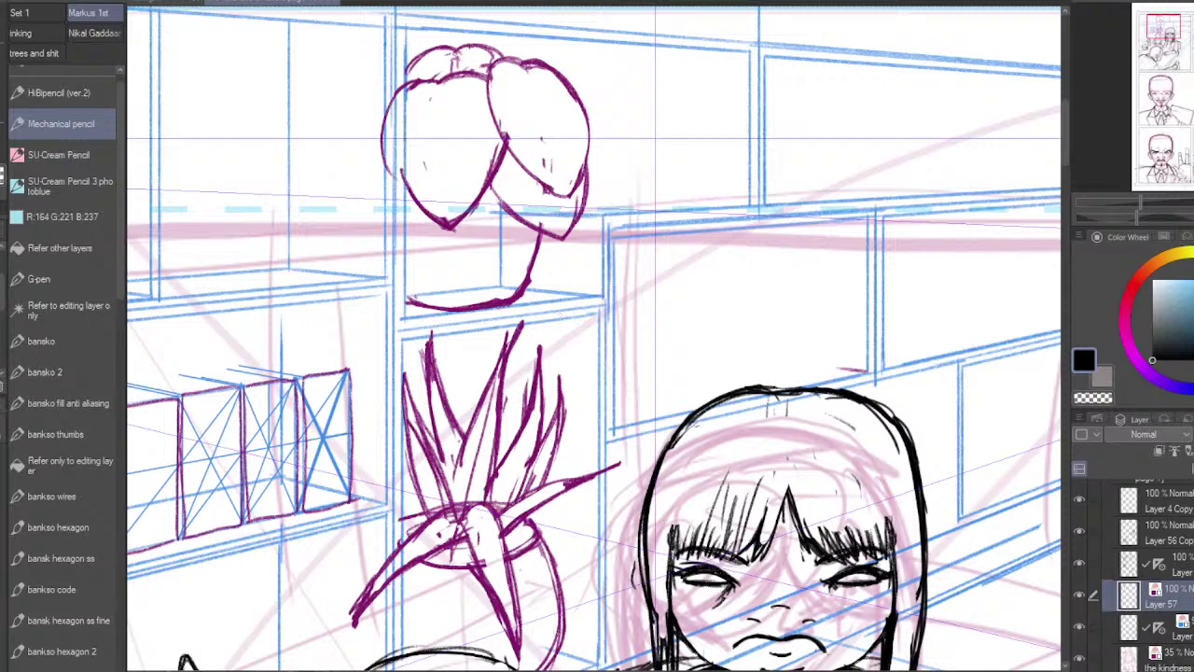
drag(851, 369, 520, 442)
key(ctrl+z)
drag(851, 370, 605, 422)
mouse_move(849, 372)
mouse_down()
mouse_move(862, 253)
mouse_move(807, 264)
mouse_move(812, 328)
mouse_up()
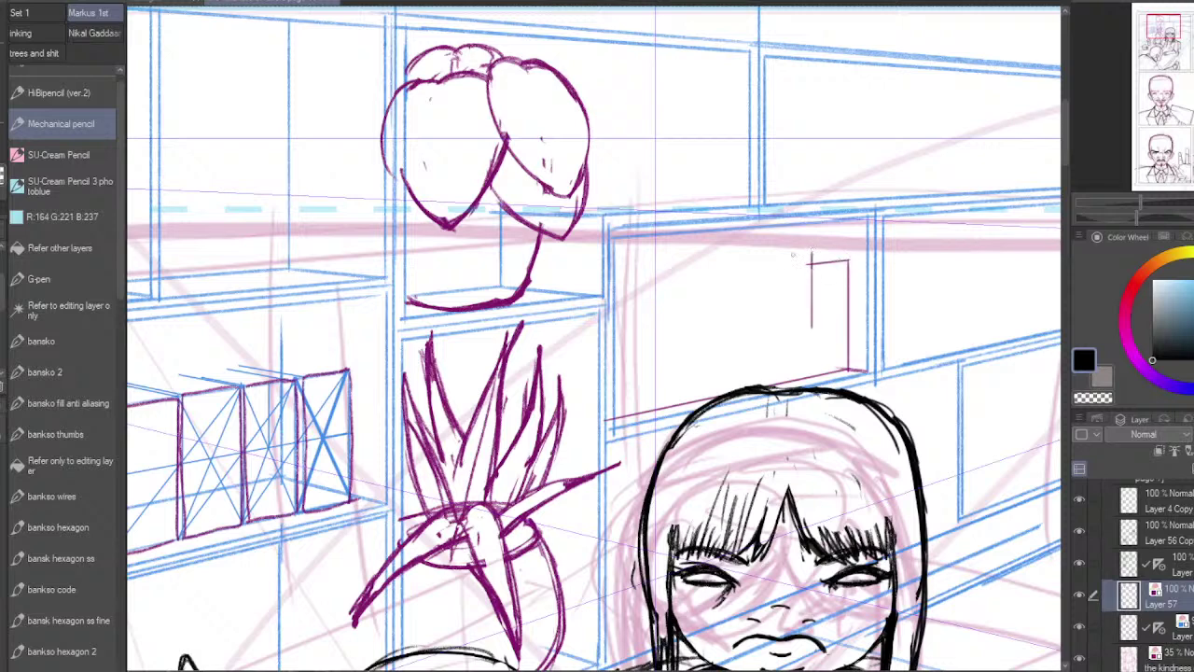
Step: Split the right-end book with a vertical line, draw the taller neighbouring book's edge, and clear the stepped top line beside it
mouse_move(811, 254)
mouse_down()
mouse_move(789, 254)
mouse_move(789, 306)
mouse_up()
drag(790, 253, 760, 253)
key(ctrl+z)
drag(831, 261, 836, 377)
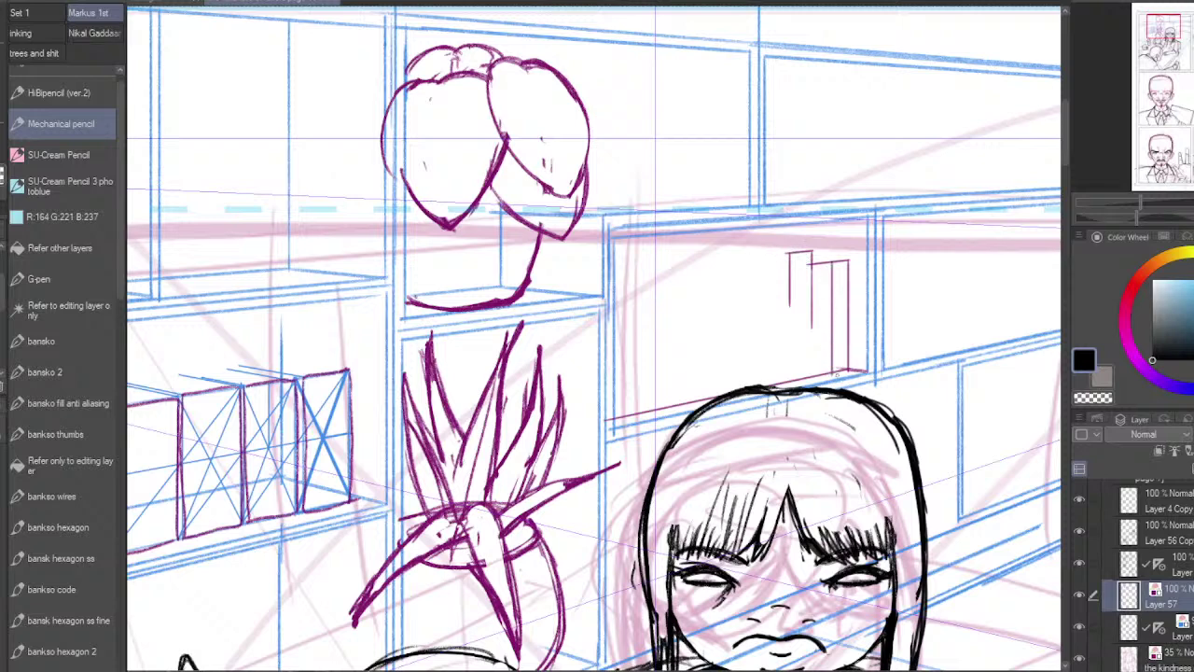
drag(812, 245, 813, 377)
drag(814, 245, 791, 263)
drag(818, 378, 821, 247)
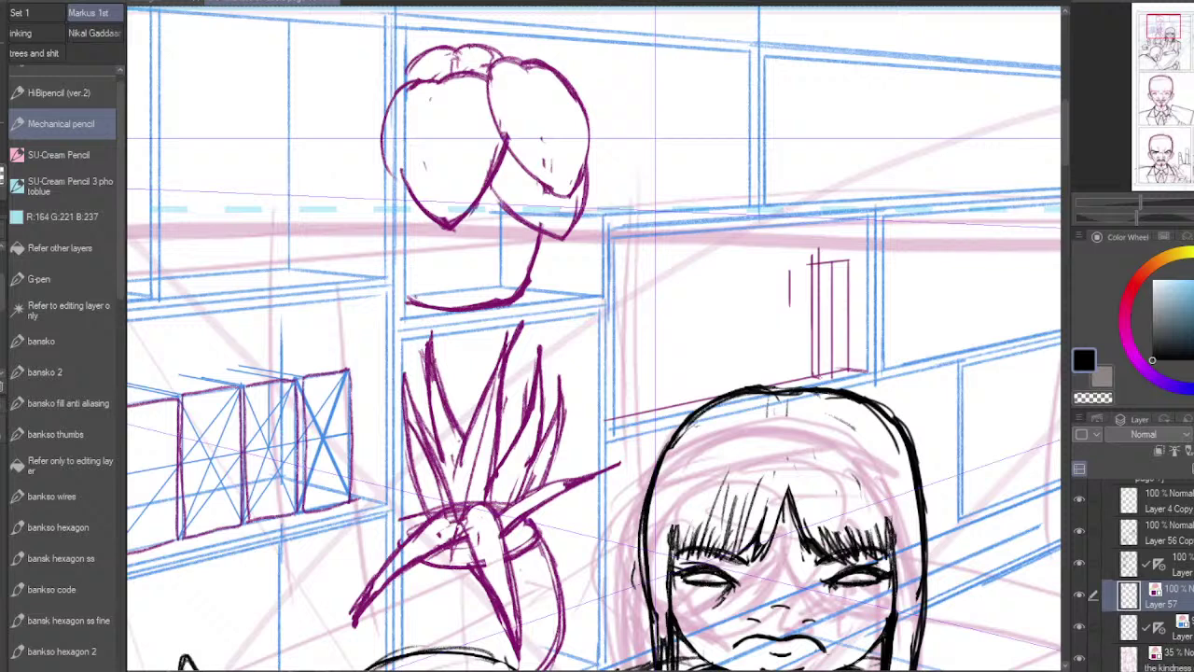
Step: Draw the slanted top edge of the taller book group, darken its right edge, and add the first spine divider
drag(822, 378, 729, 398)
key(ctrl+z)
mouse_move(822, 378)
mouse_down()
mouse_move(820, 244)
mouse_move(683, 258)
mouse_up()
drag(810, 252, 816, 358)
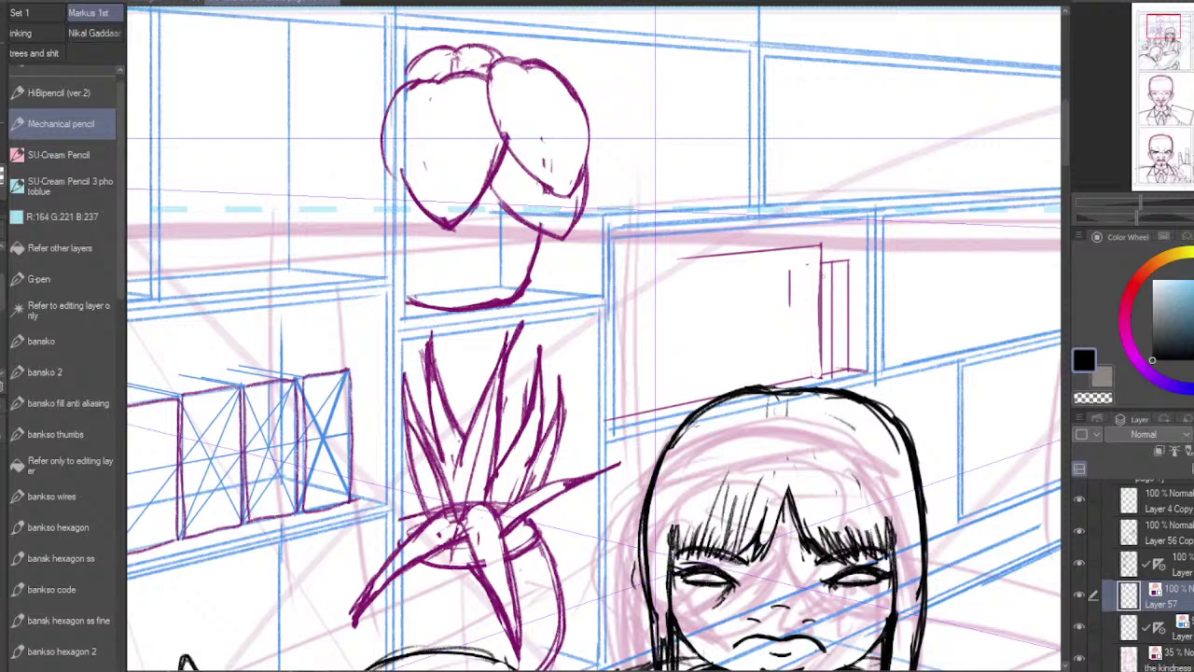
mouse_move(820, 246)
mouse_down()
mouse_move(823, 379)
mouse_move(767, 386)
mouse_up()
drag(801, 247, 807, 380)
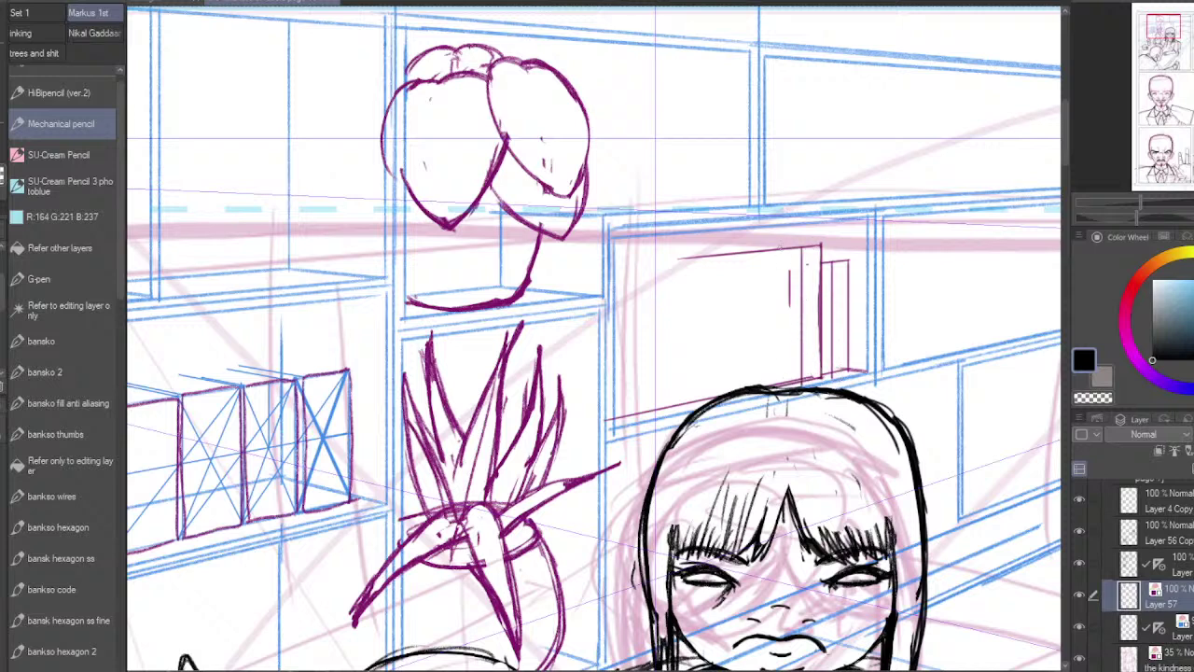
Step: Add evenly spaced vertical spine dividers across the taller book group and close its left end
drag(779, 246, 783, 384)
drag(753, 248, 755, 377)
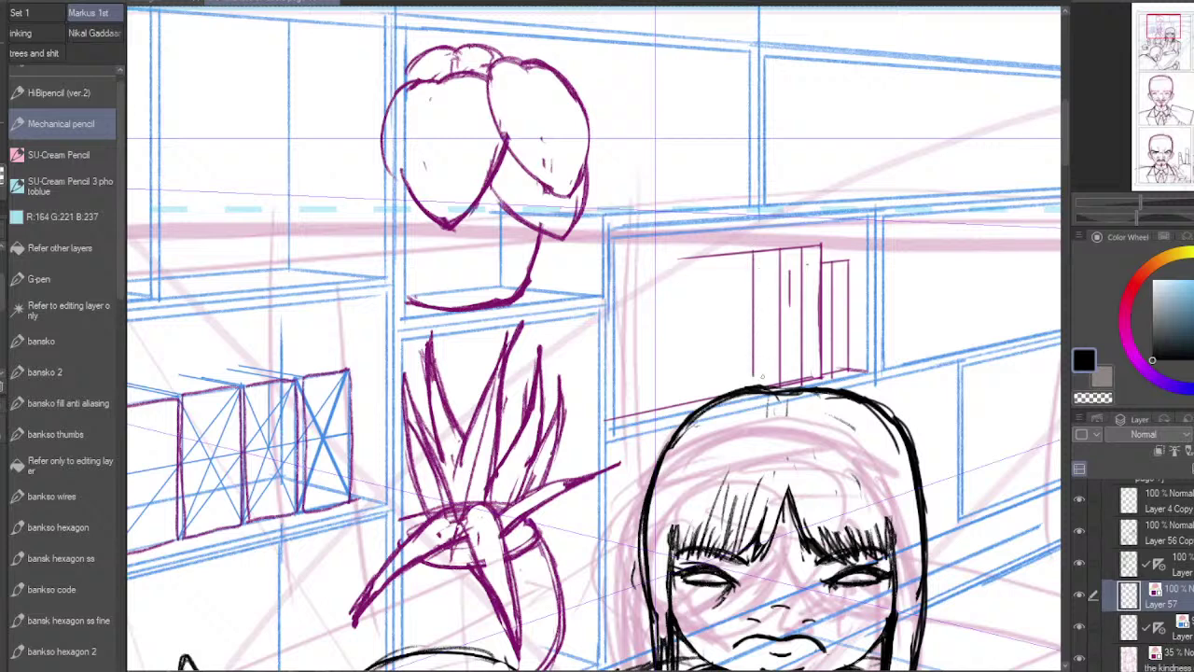
drag(725, 250, 726, 392)
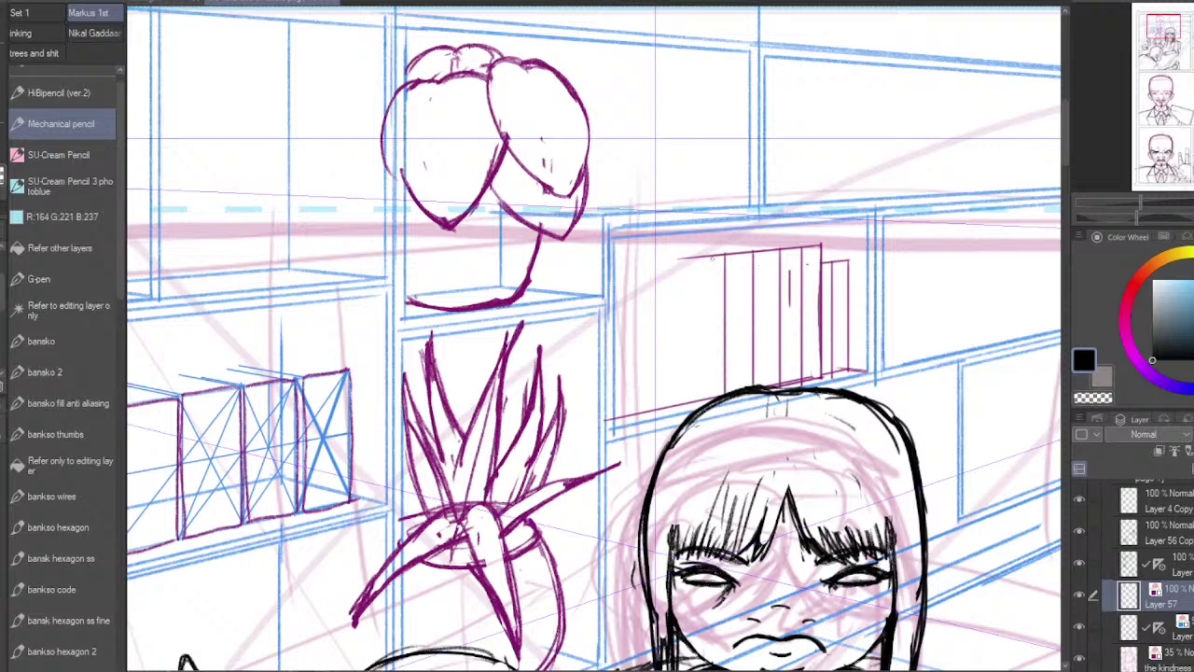
drag(712, 256, 709, 397)
key(ctrl+z)
drag(700, 254, 700, 407)
drag(667, 254, 702, 255)
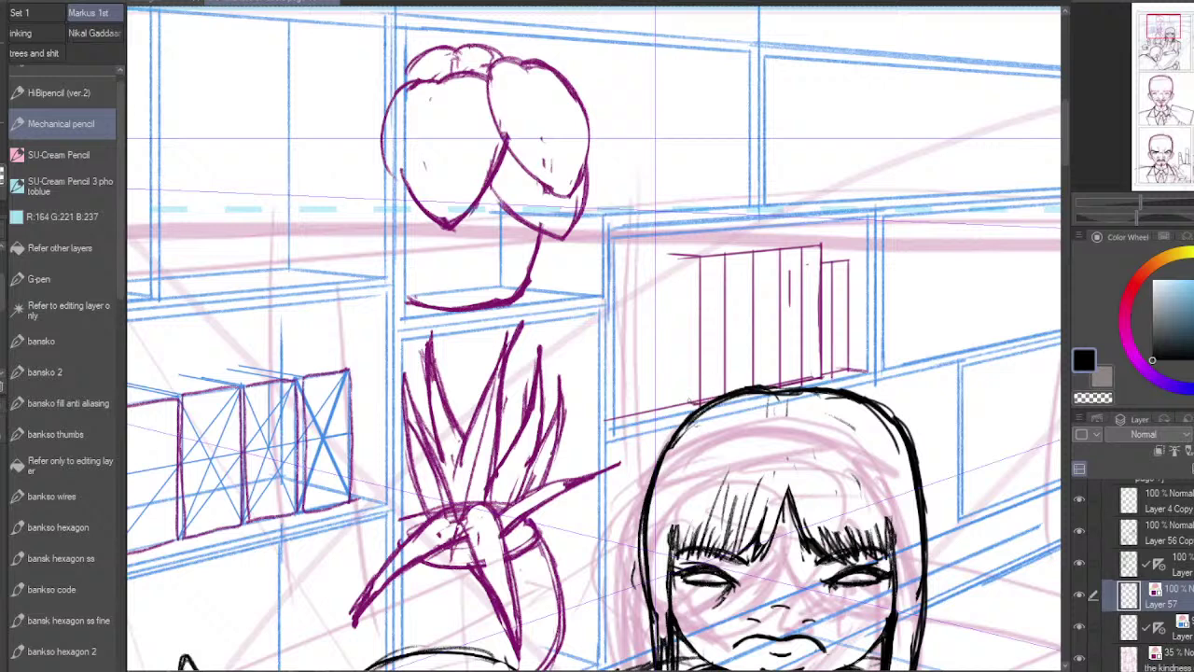
Step: Draw a slightly shorter group of books at the row's left end, with a slanted top edge and vertical spines
drag(693, 403, 691, 254)
drag(692, 259, 612, 269)
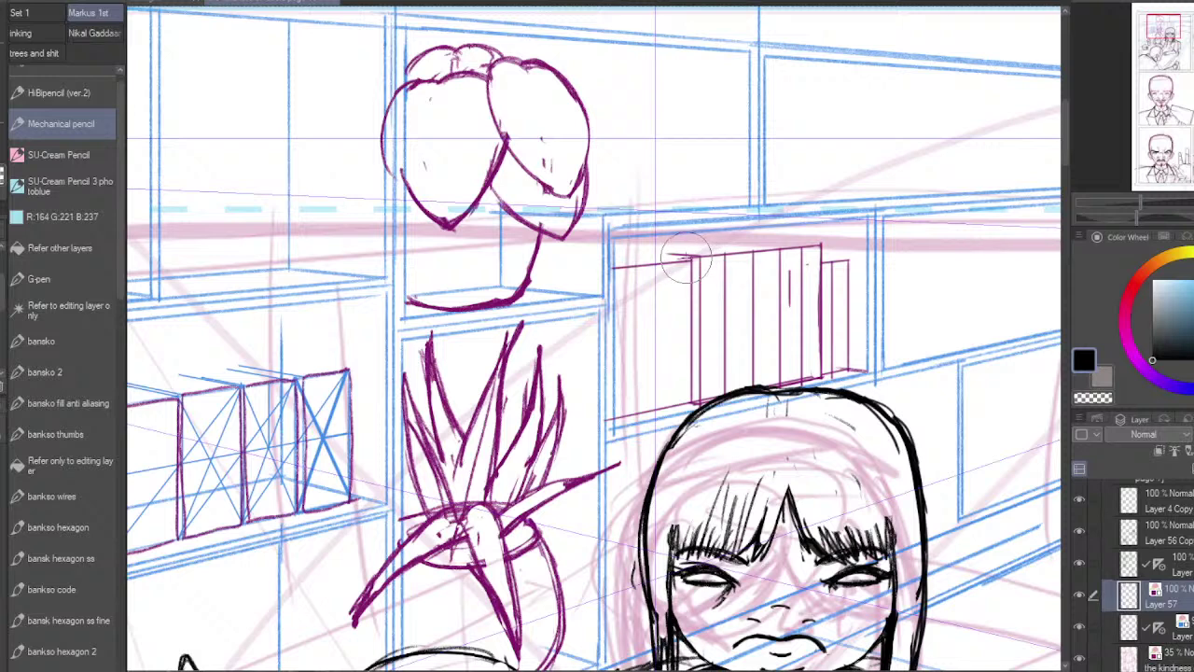
mouse_move(695, 257)
mouse_down()
mouse_move(634, 260)
mouse_move(670, 307)
mouse_move(668, 403)
mouse_up()
drag(652, 265, 646, 411)
key(ctrl+z)
mouse_move(644, 263)
mouse_down()
mouse_move(645, 416)
mouse_move(620, 362)
mouse_move(618, 429)
mouse_up()
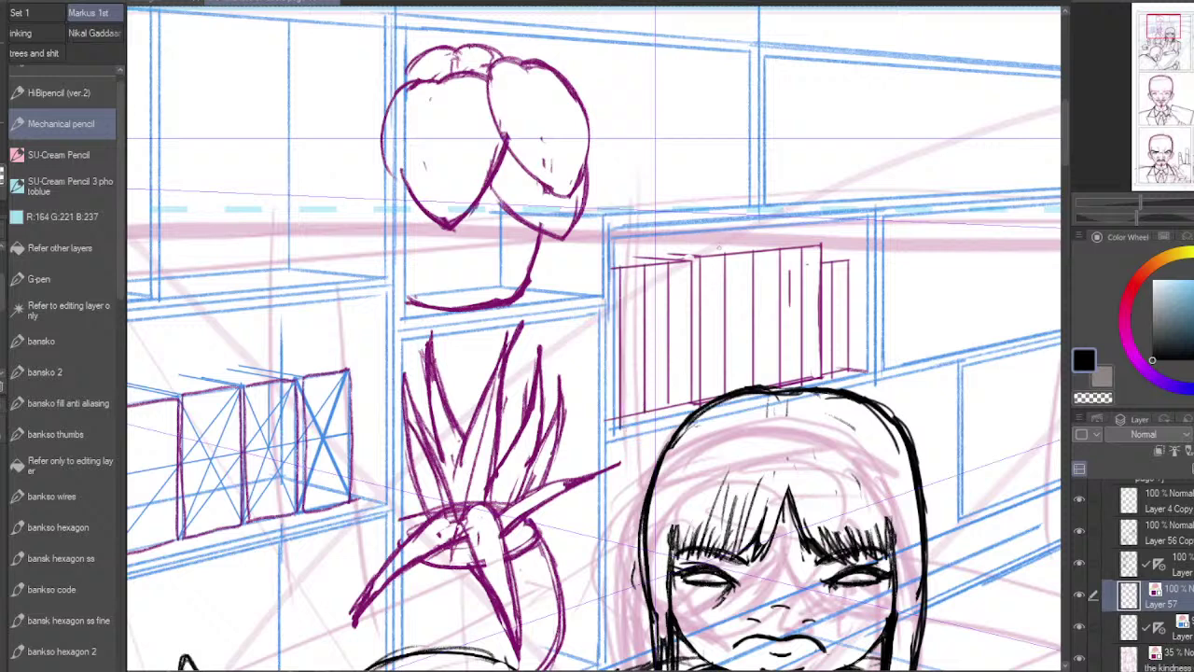
Step: Add short receding edges along the tops of the books and erase the stray vertical mark inside the tall group
drag(848, 260, 743, 237)
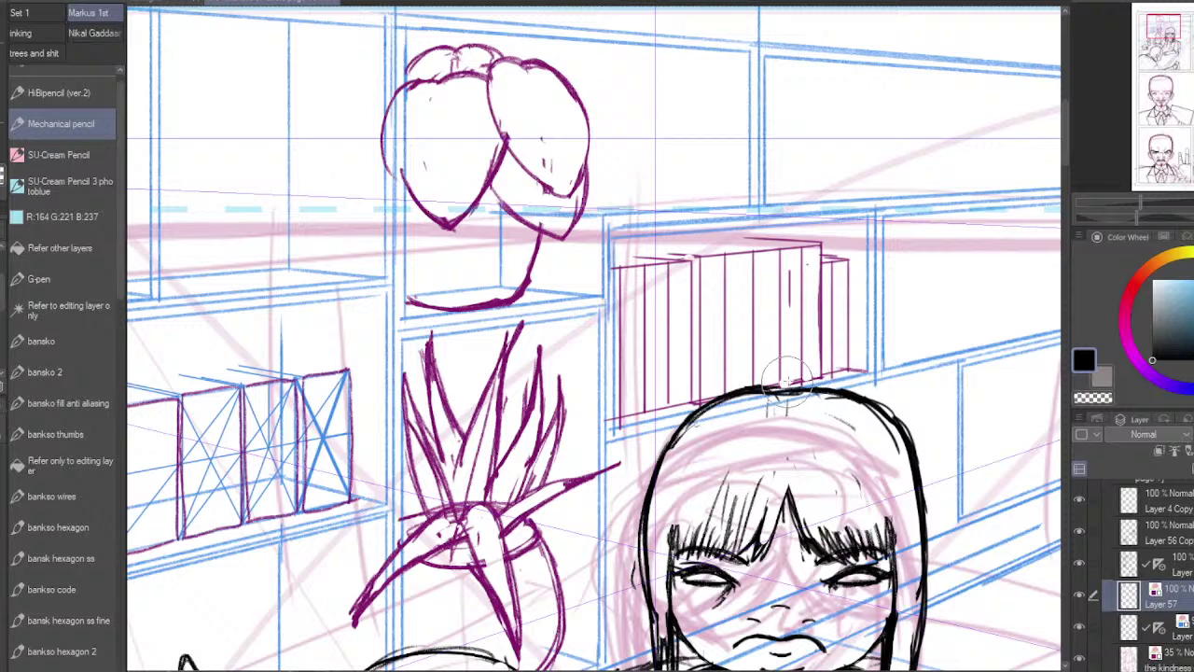
drag(788, 267, 791, 318)
drag(670, 259, 596, 255)
scroll(856, 375, down, 2)
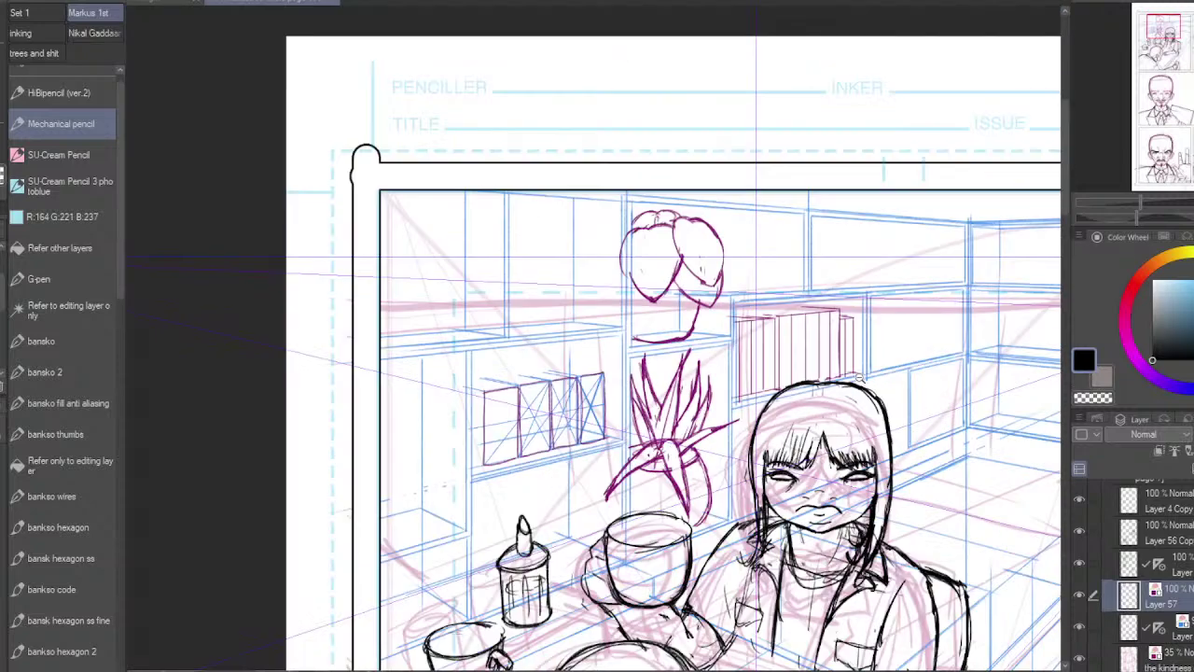
Step: Draw the receding floor edges and vertical back corner inside the shelf compartment to the right of the books
drag(940, 444, 782, 539)
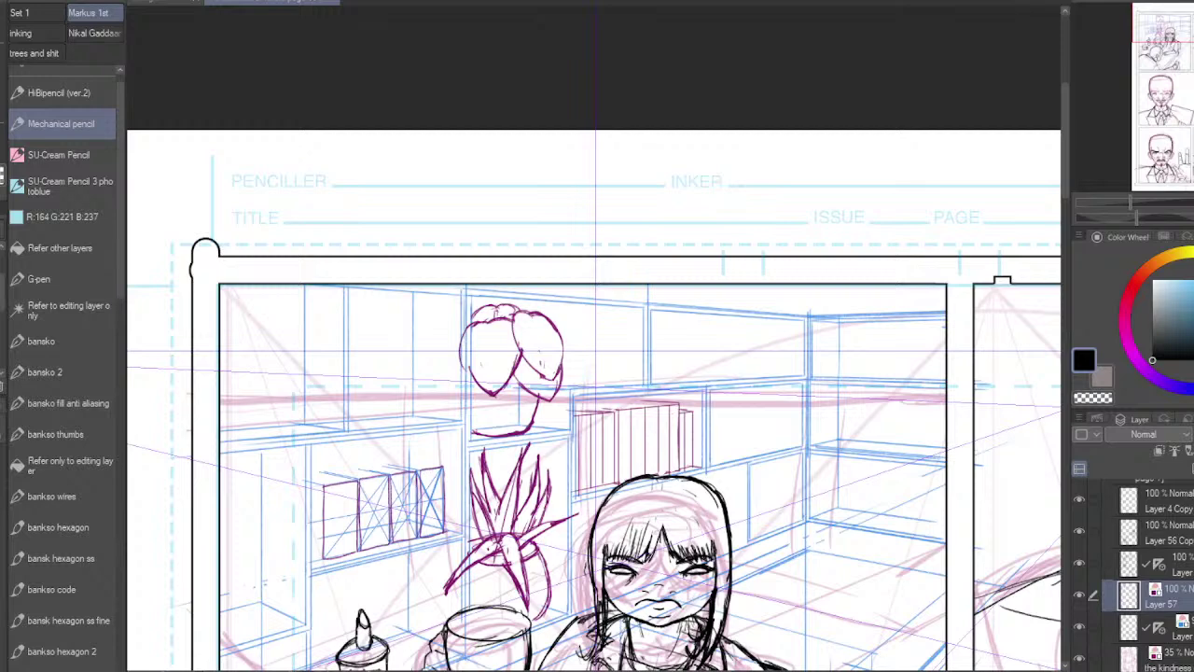
scroll(596, 338, up, 4)
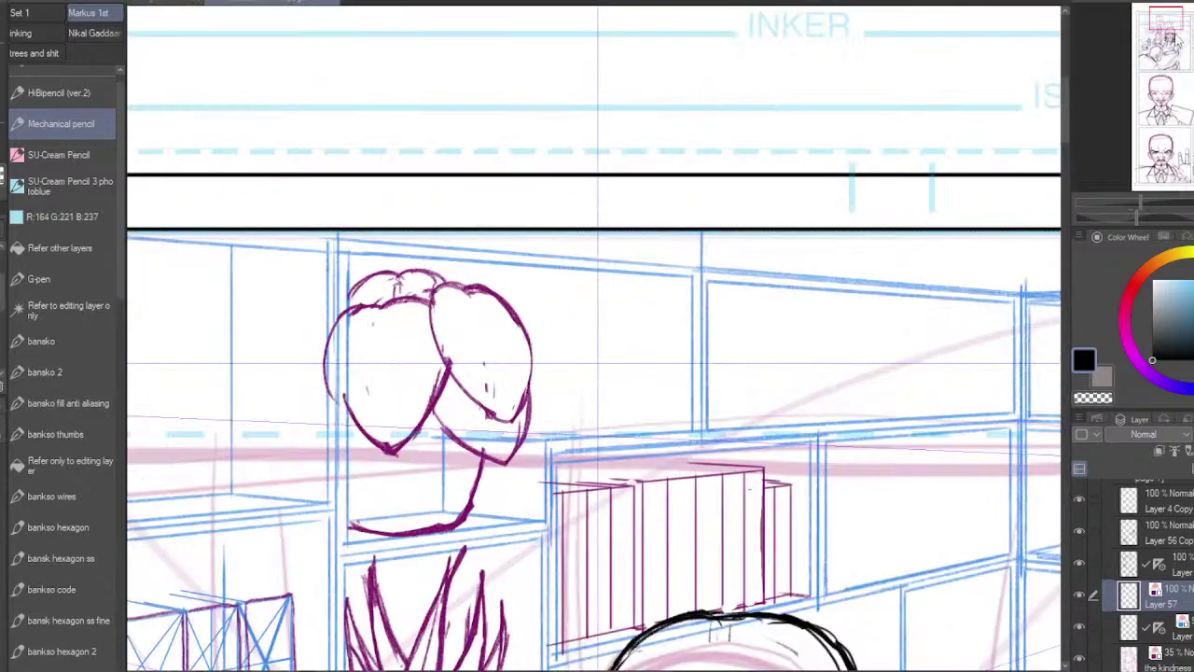
drag(1174, 28, 1178, 56)
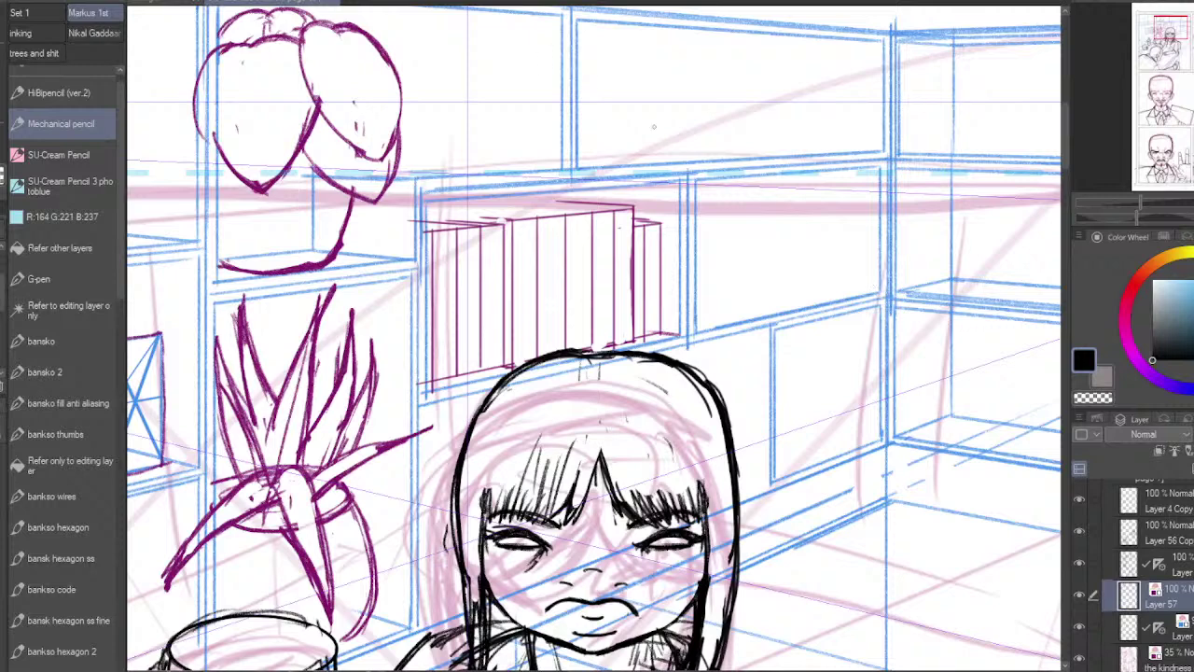
mouse_move(876, 288)
mouse_down()
mouse_move(786, 252)
mouse_move(785, 187)
mouse_up()
mouse_move(810, 285)
mouse_down()
mouse_move(810, 172)
mouse_move(691, 304)
mouse_up()
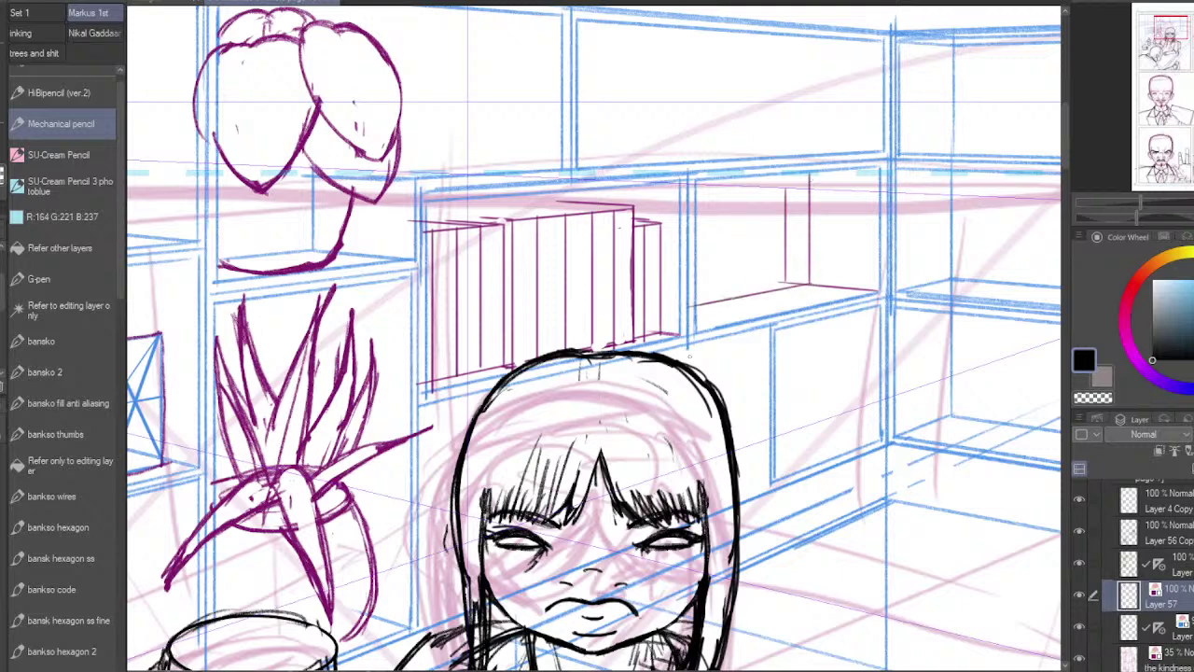
Step: Draw the back corner and floor edges inside the compartment below, and erase the extra vertical line in the one above
drag(885, 439, 837, 432)
drag(810, 271, 810, 414)
drag(885, 439, 800, 429)
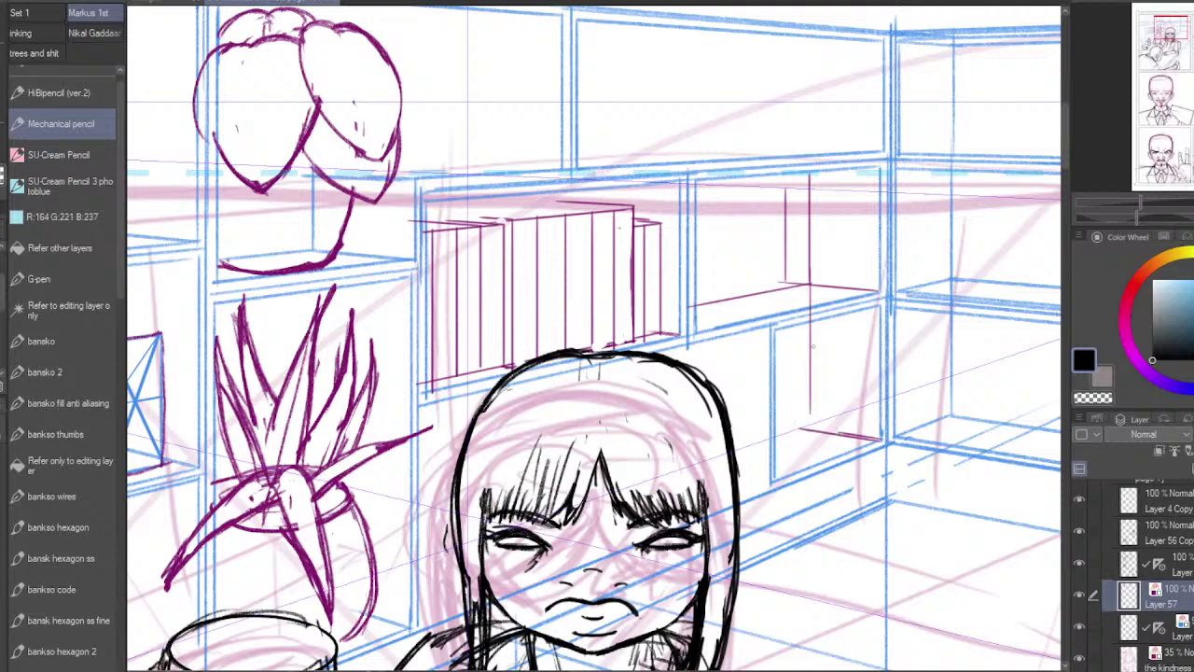
mouse_move(810, 310)
mouse_down()
mouse_move(810, 436)
mouse_move(737, 455)
mouse_up()
mouse_move(782, 221)
mouse_down()
mouse_move(784, 198)
mouse_move(788, 263)
mouse_up()
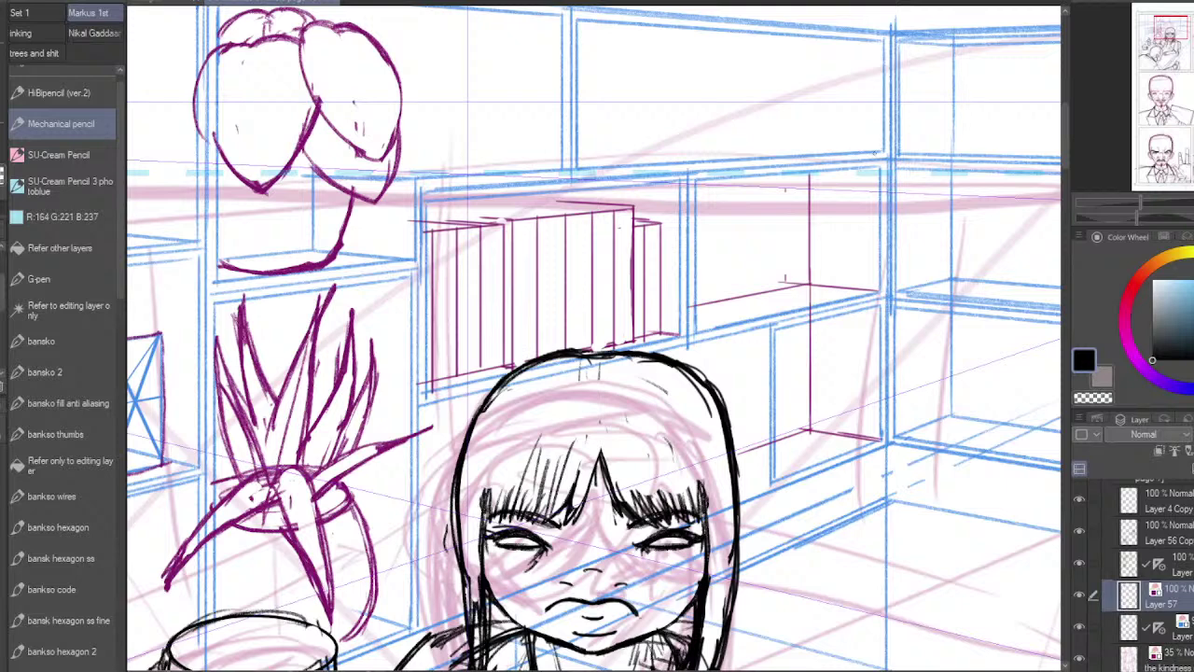
Step: Draw the back corner, short floor edge and long ceiling edge inside the upper compartment above the books
drag(883, 151, 832, 156)
mouse_move(884, 41)
mouse_down()
mouse_move(823, 43)
mouse_move(812, 151)
mouse_up()
mouse_move(855, 42)
mouse_down()
mouse_move(798, 51)
mouse_move(643, 38)
mouse_up()
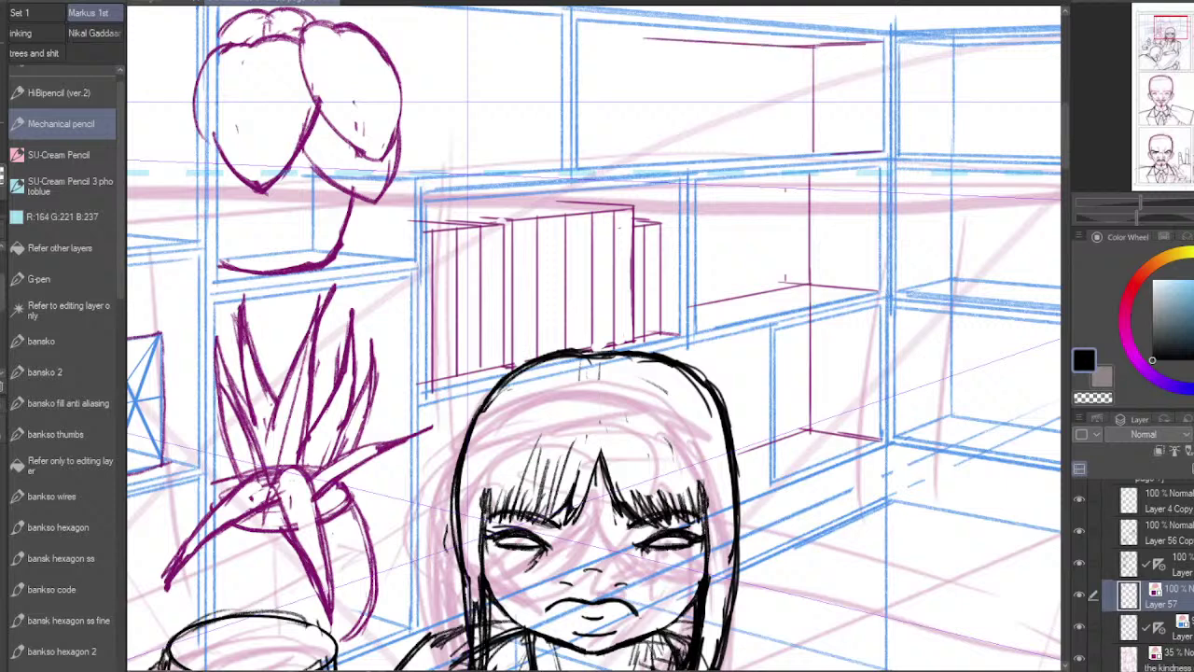
drag(817, 44, 554, 35)
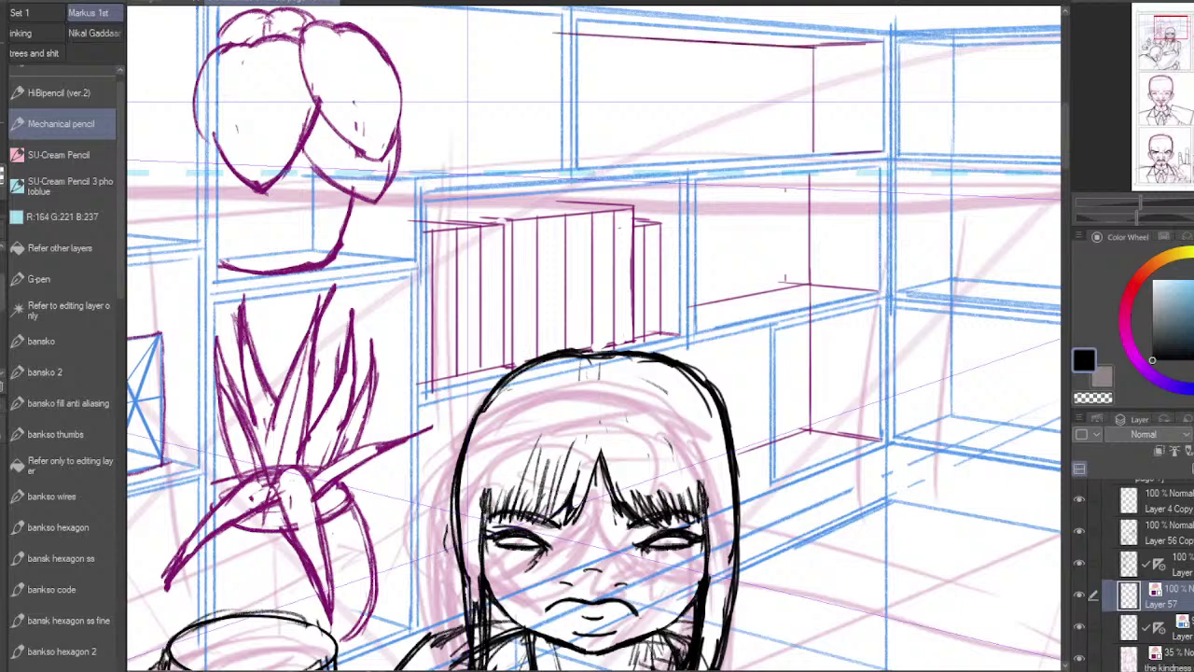
Step: Draw the floor edge and vertical back corner inside the upper compartment beside the round-leaved plant
drag(562, 168, 457, 165)
drag(314, 175, 493, 167)
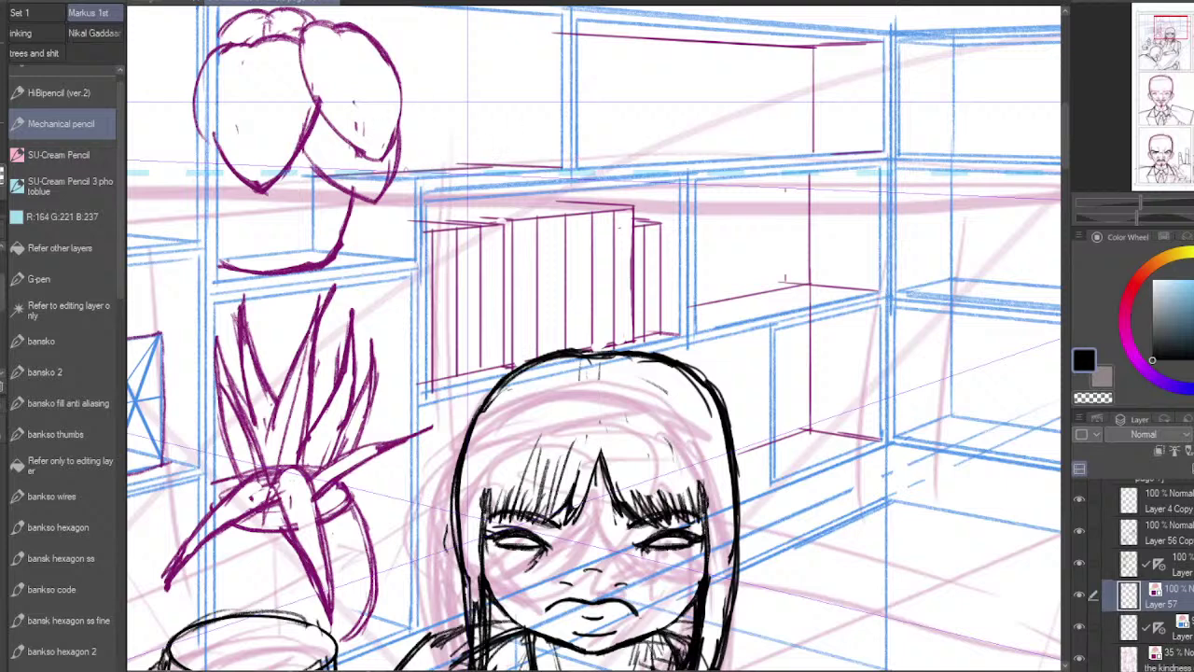
mouse_move(327, 176)
mouse_down()
mouse_move(507, 166)
mouse_move(504, 9)
mouse_move(564, 14)
mouse_move(393, 9)
mouse_up()
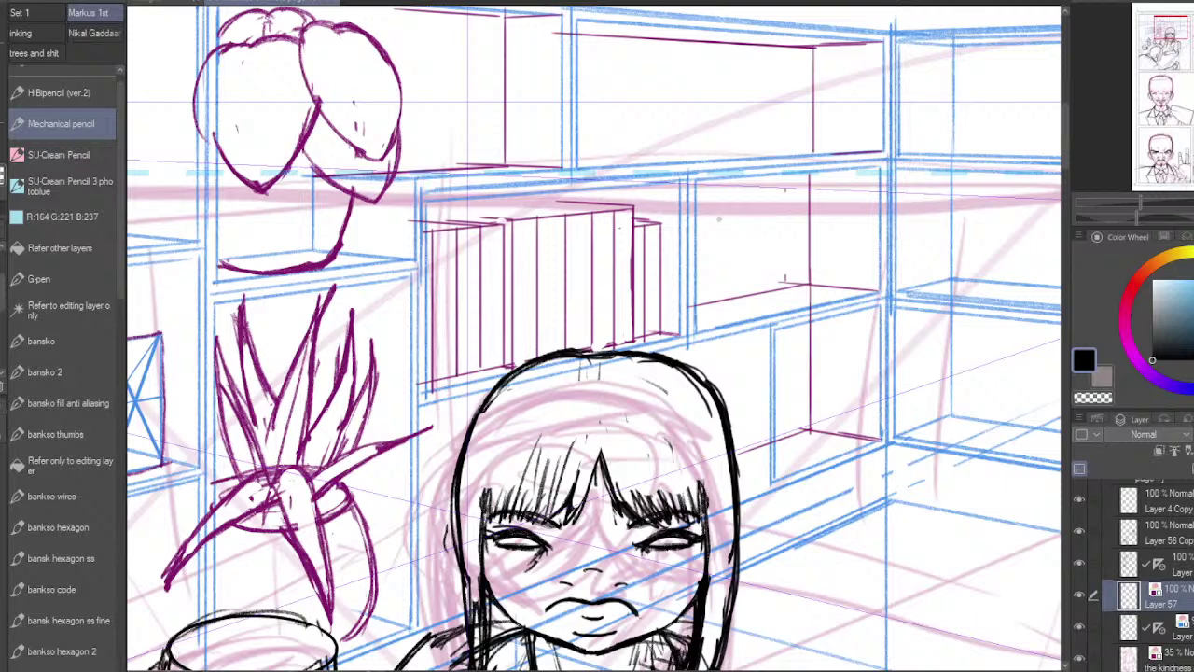
Step: Sketch a teapot with a knobbed lid, banded rim, curved spout and rounded base in the compartment right of the books
drag(702, 223, 713, 220)
mouse_move(705, 217)
mouse_down()
mouse_move(743, 211)
mouse_move(751, 227)
mouse_move(721, 224)
mouse_move(745, 224)
mouse_move(752, 241)
mouse_move(747, 304)
mouse_move(749, 252)
mouse_move(734, 268)
mouse_move(762, 233)
mouse_move(778, 239)
mouse_move(768, 262)
mouse_move(737, 291)
mouse_up()
mouse_move(758, 248)
mouse_down()
mouse_move(743, 291)
mouse_move(752, 254)
mouse_move(774, 248)
mouse_move(753, 292)
mouse_move(730, 297)
mouse_move(740, 312)
mouse_move(698, 314)
mouse_move(754, 301)
mouse_move(703, 317)
mouse_up()
mouse_move(701, 219)
mouse_down()
mouse_move(698, 252)
mouse_move(751, 239)
mouse_up()
drag(751, 237, 699, 238)
mouse_move(699, 237)
mouse_down()
mouse_move(749, 237)
mouse_move(702, 238)
mouse_move(742, 227)
mouse_up()
mouse_move(737, 230)
mouse_down()
mouse_move(752, 221)
mouse_move(741, 224)
mouse_up()
mouse_move(742, 222)
mouse_down()
mouse_move(703, 224)
mouse_move(707, 215)
mouse_up()
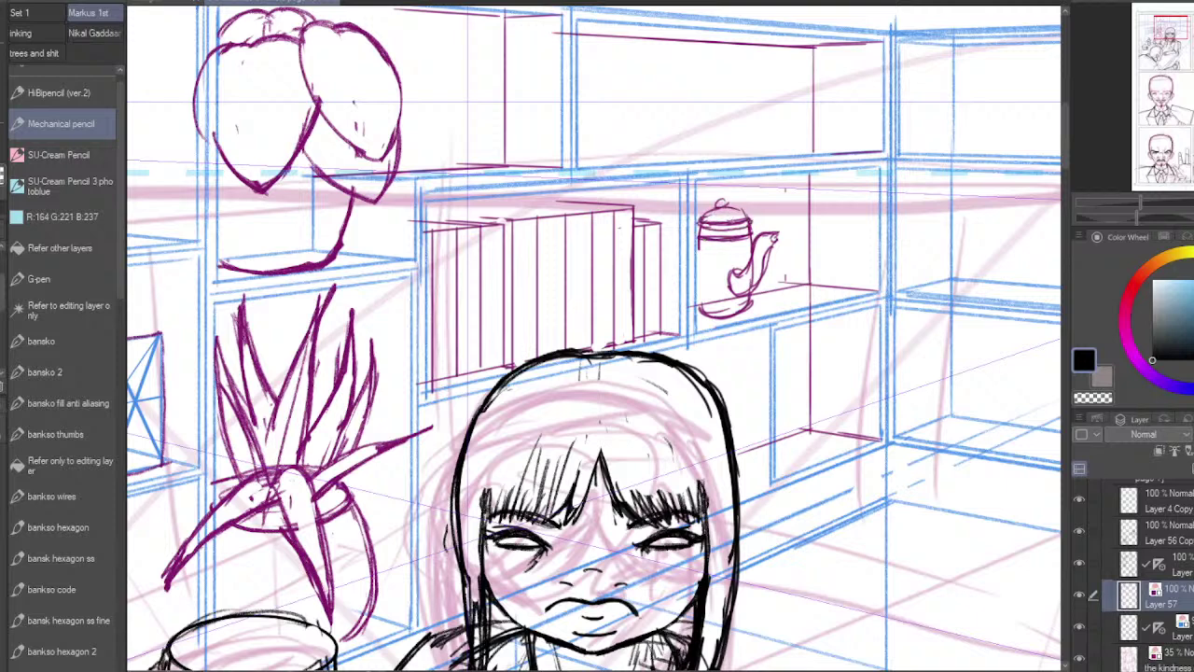
mouse_move(750, 257)
mouse_down()
mouse_move(749, 302)
mouse_move(741, 271)
mouse_move(782, 241)
mouse_move(754, 293)
mouse_move(731, 281)
mouse_move(735, 270)
mouse_up()
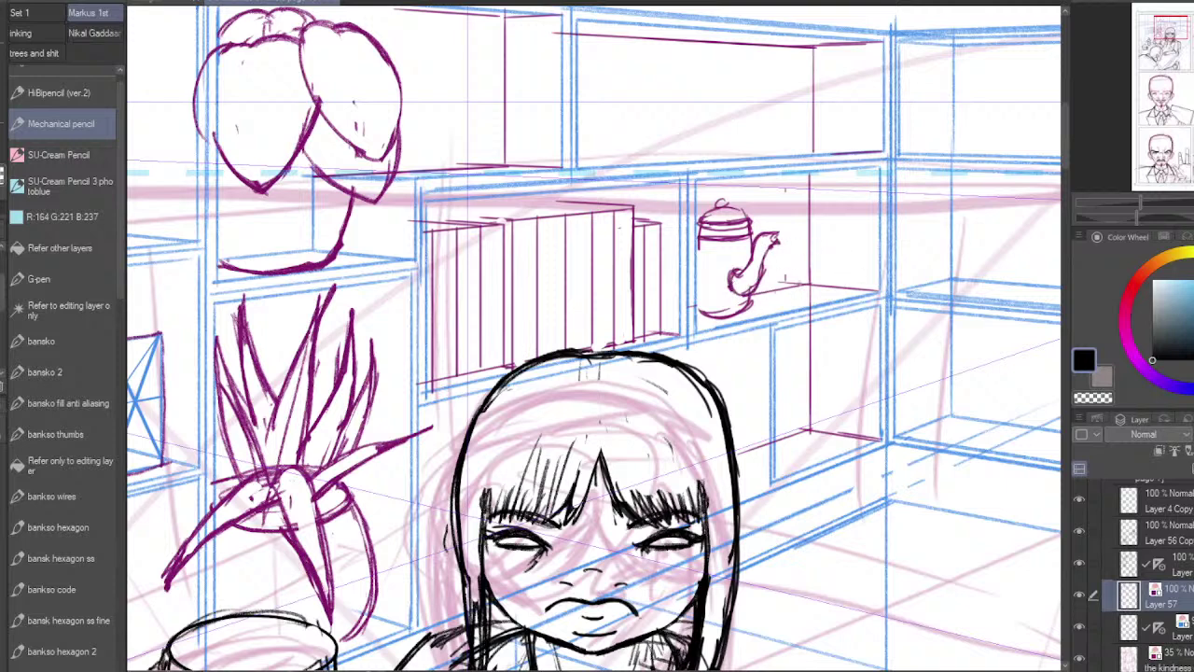
Step: Sketch a second, rounder teapot with a curved spout and ringed lid beside the first, and refine both pots' bodies
mouse_move(767, 221)
mouse_down()
mouse_move(802, 202)
mouse_move(825, 292)
mouse_move(776, 225)
mouse_move(788, 301)
mouse_move(823, 293)
mouse_move(763, 285)
mouse_move(827, 282)
mouse_up()
mouse_move(823, 245)
mouse_down()
mouse_move(825, 283)
mouse_move(816, 262)
mouse_move(841, 224)
mouse_move(861, 222)
mouse_move(819, 278)
mouse_move(840, 237)
mouse_move(860, 234)
mouse_move(851, 222)
mouse_move(806, 267)
mouse_move(828, 240)
mouse_move(826, 267)
mouse_move(810, 269)
mouse_up()
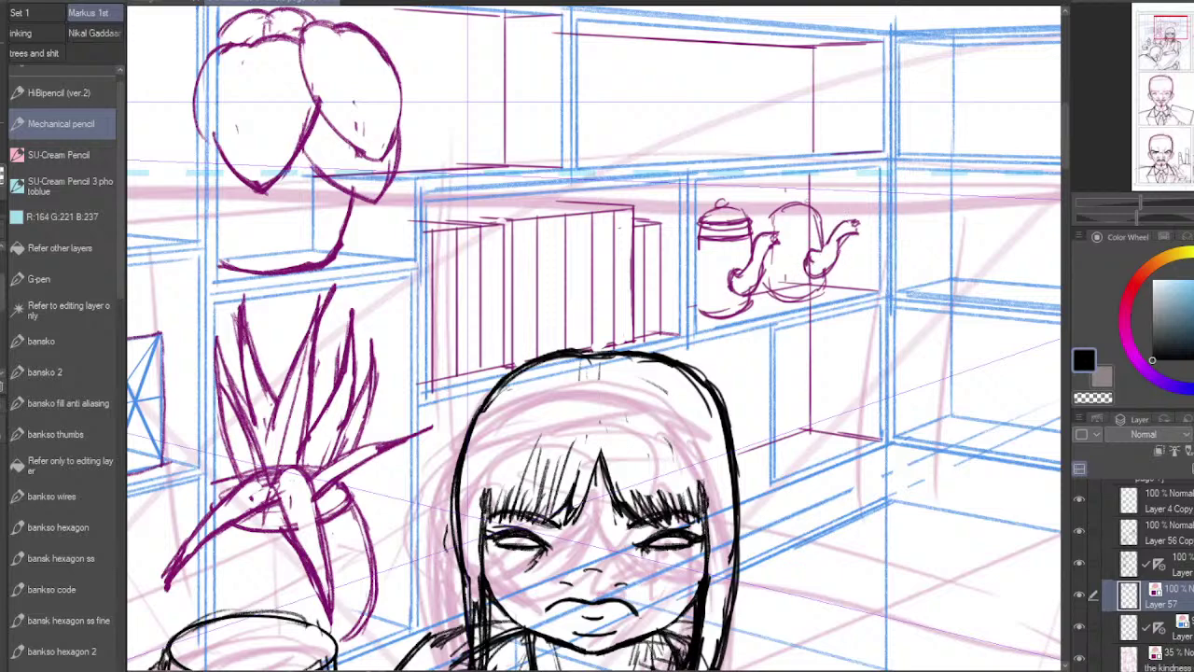
mouse_move(820, 213)
mouse_down()
mouse_move(825, 223)
mouse_move(790, 225)
mouse_move(820, 220)
mouse_move(806, 196)
mouse_move(765, 233)
mouse_up()
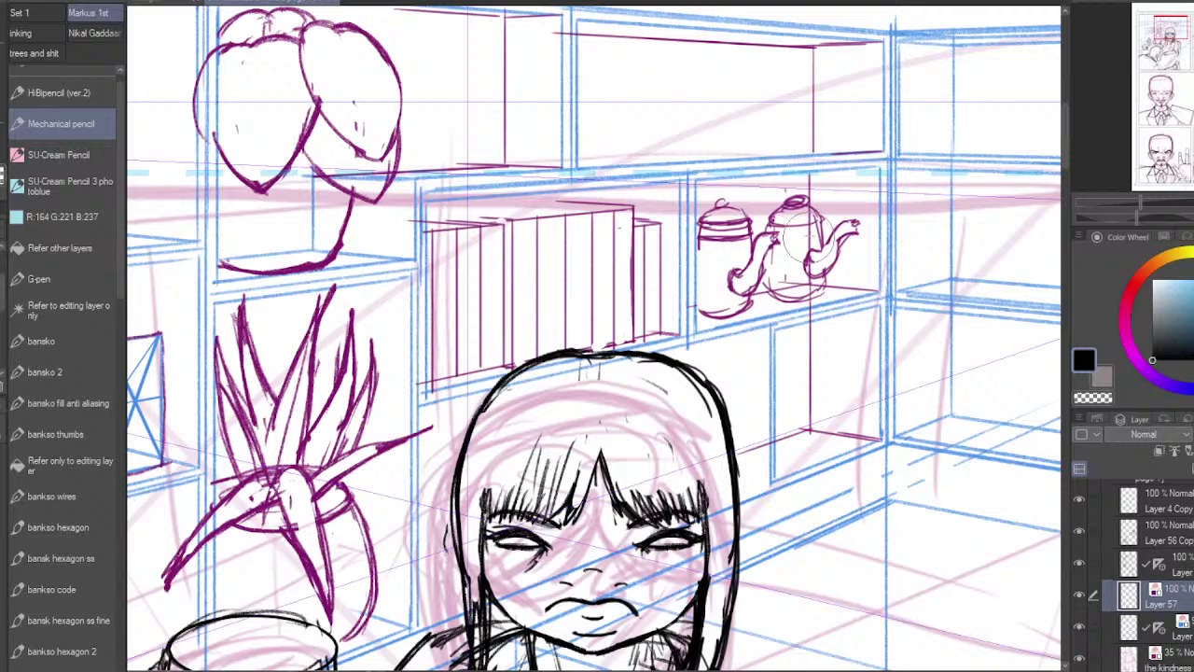
mouse_move(826, 278)
mouse_down()
mouse_move(802, 300)
mouse_move(765, 298)
mouse_move(761, 280)
mouse_move(767, 300)
mouse_move(787, 303)
mouse_move(826, 289)
mouse_move(796, 300)
mouse_move(804, 293)
mouse_up()
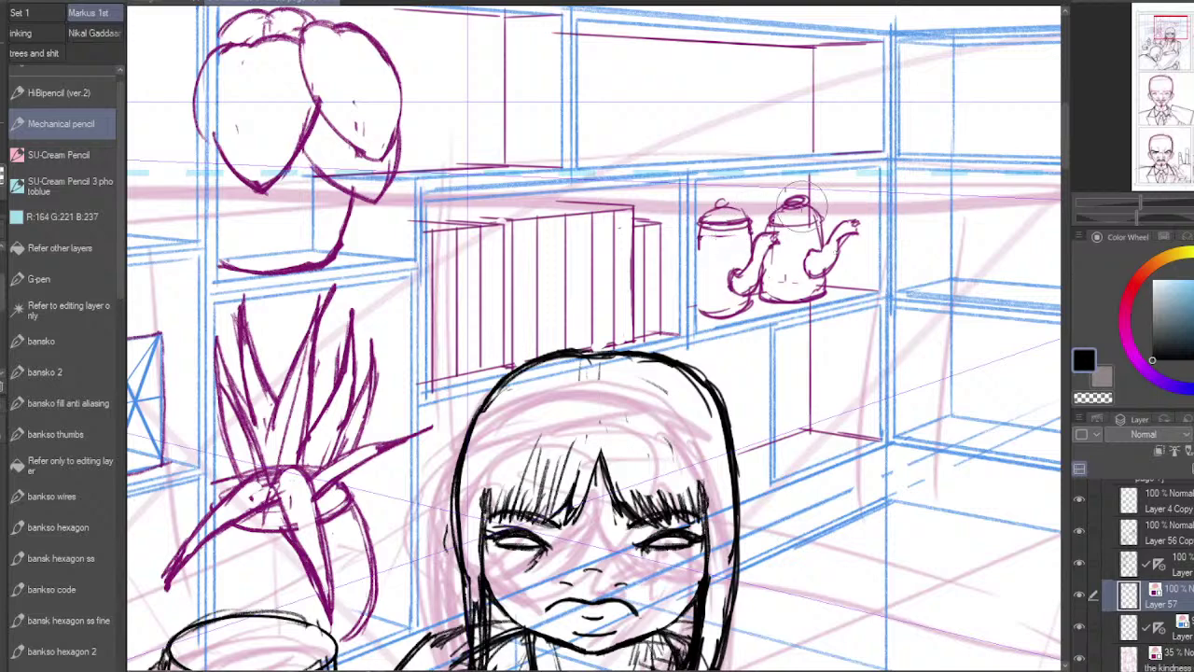
Step: Clean up the second teapot's lid, body and spout, and tidy the first teapot's rounded base
mouse_move(791, 204)
mouse_down()
mouse_move(802, 201)
mouse_move(774, 222)
mouse_move(763, 298)
mouse_up()
mouse_move(817, 213)
mouse_down()
mouse_move(823, 237)
mouse_move(803, 203)
mouse_up()
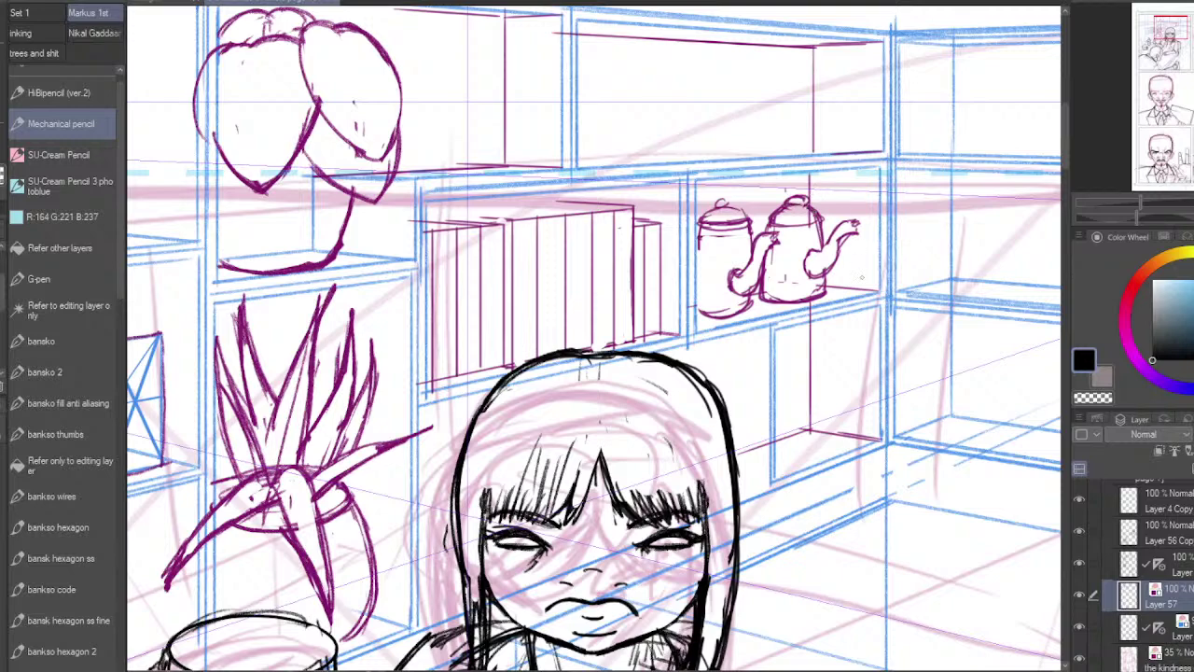
mouse_move(844, 222)
mouse_down()
mouse_move(812, 253)
mouse_move(861, 221)
mouse_move(827, 272)
mouse_move(809, 275)
mouse_up()
mouse_move(813, 250)
mouse_down()
mouse_move(809, 271)
mouse_move(723, 318)
mouse_move(739, 310)
mouse_up()
key(ctrl+z)
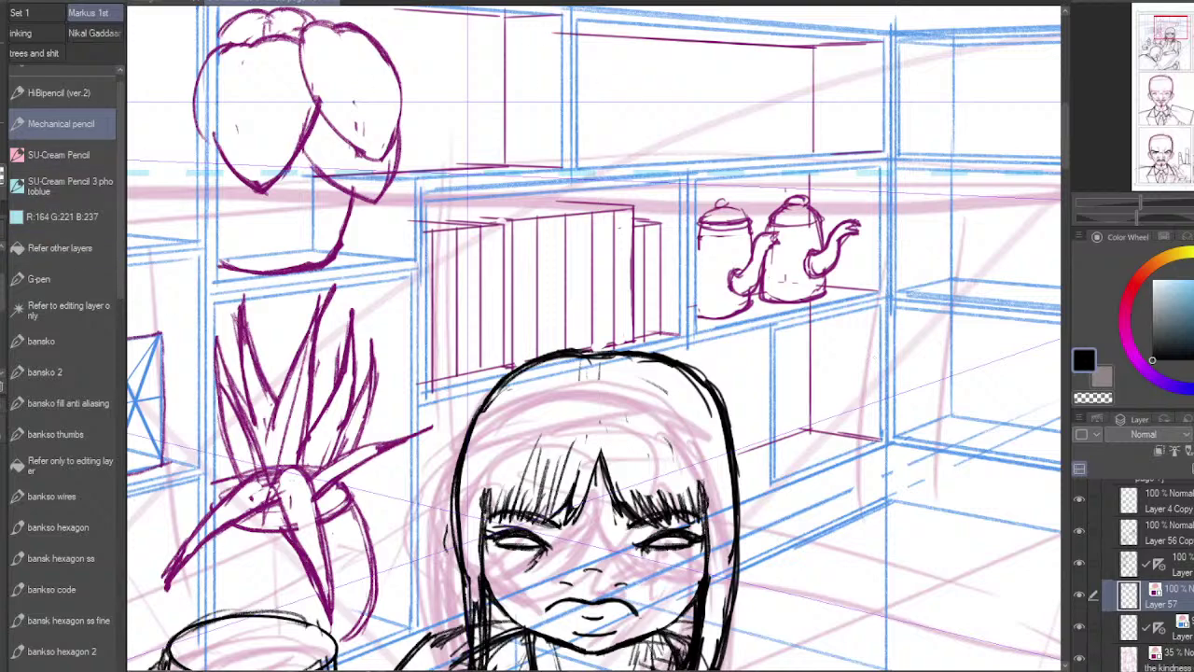
Step: Outline a block of books with floor, side and top edges in the compartment below the teapots
mouse_move(872, 438)
mouse_down()
mouse_move(807, 436)
mouse_move(793, 476)
mouse_up()
drag(858, 436, 775, 472)
mouse_move(858, 441)
mouse_down()
mouse_move(858, 338)
mouse_move(777, 362)
mouse_up()
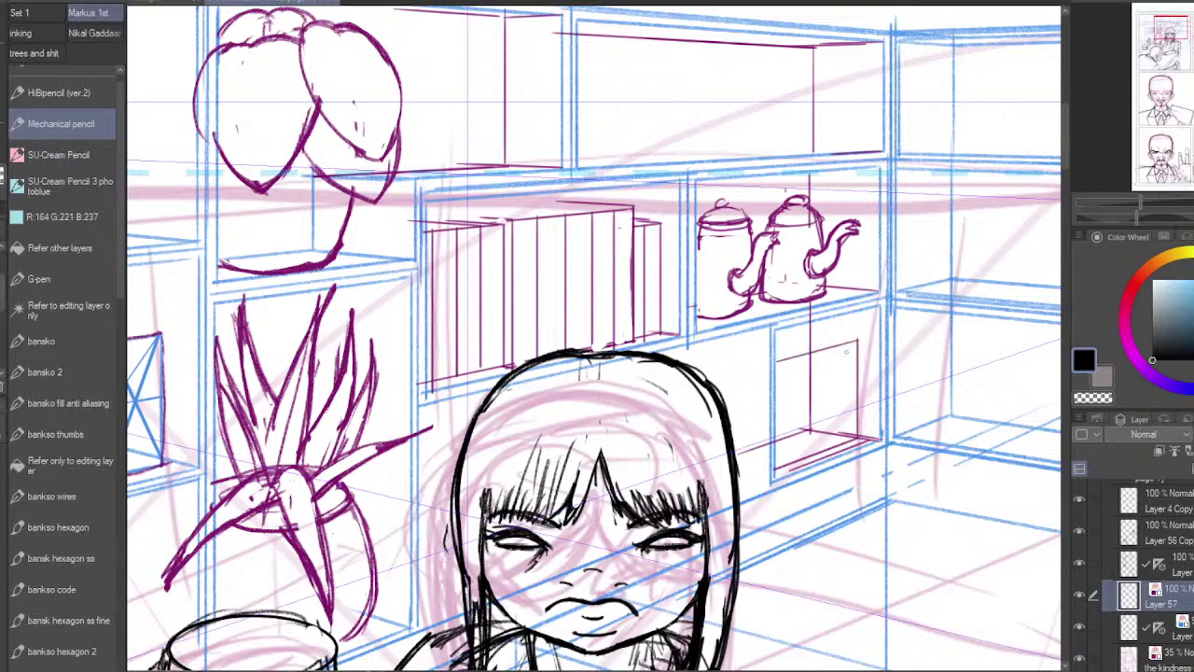
mouse_move(858, 358)
mouse_down()
mouse_move(858, 328)
mouse_move(856, 440)
mouse_up()
drag(856, 325, 780, 336)
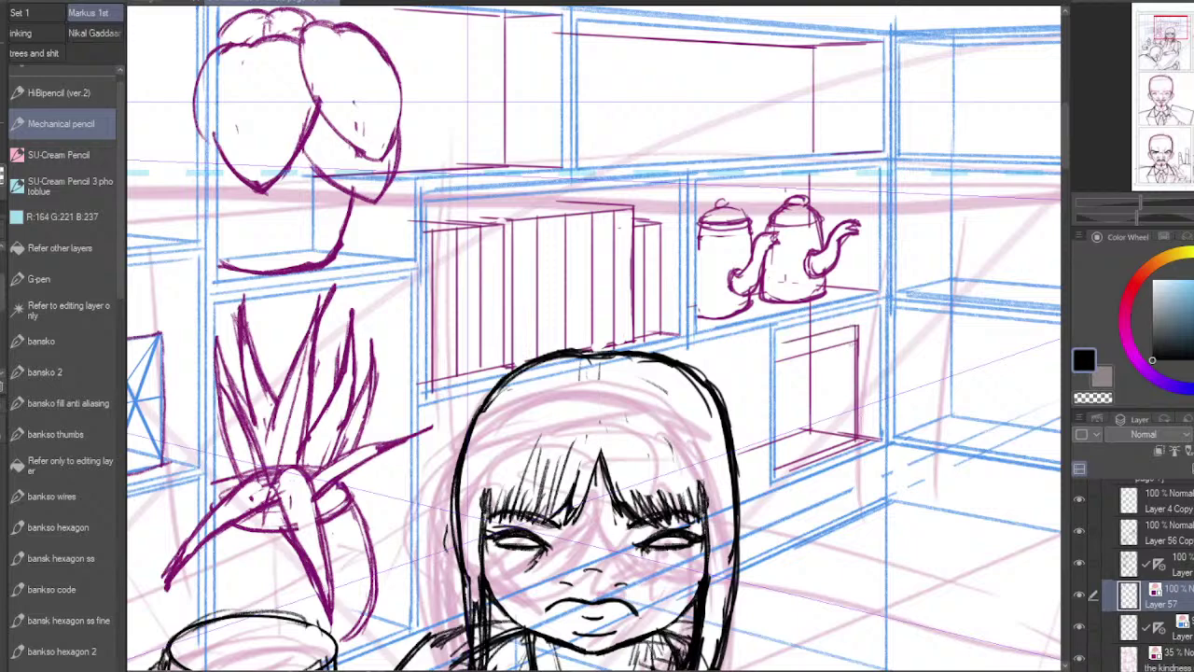
Step: Fill the block below the teapots with closely spaced vertical lines as the spines of thin books
drag(856, 325, 856, 435)
drag(851, 327, 850, 441)
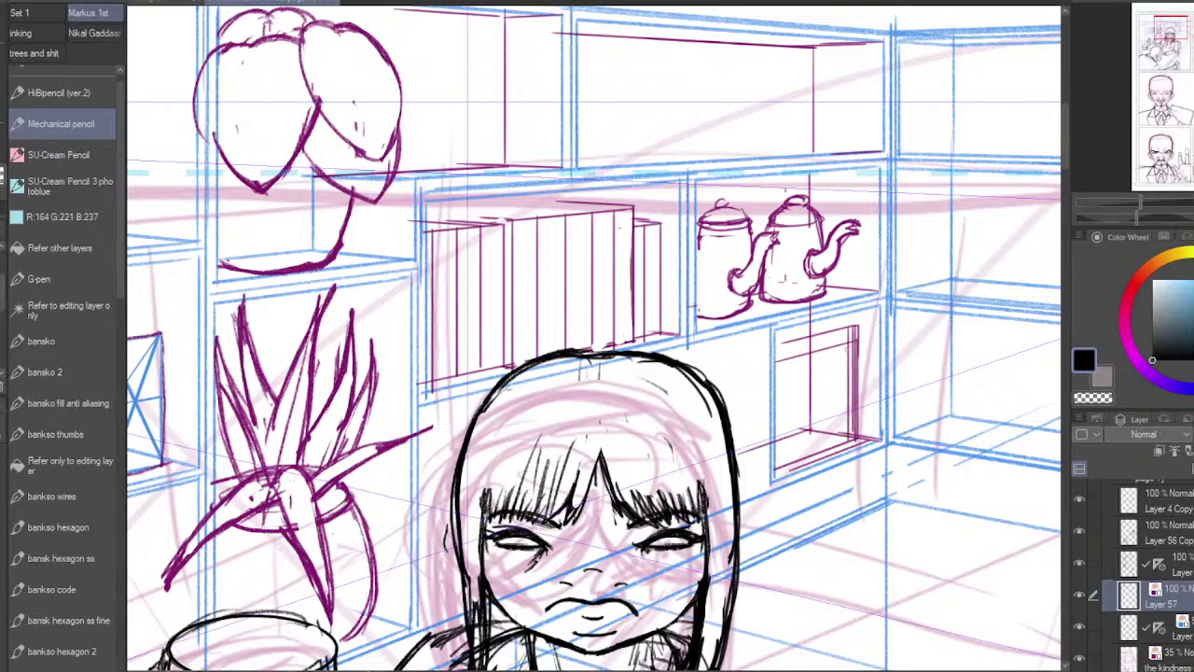
drag(845, 325, 843, 440)
drag(838, 328, 845, 448)
drag(838, 328, 840, 448)
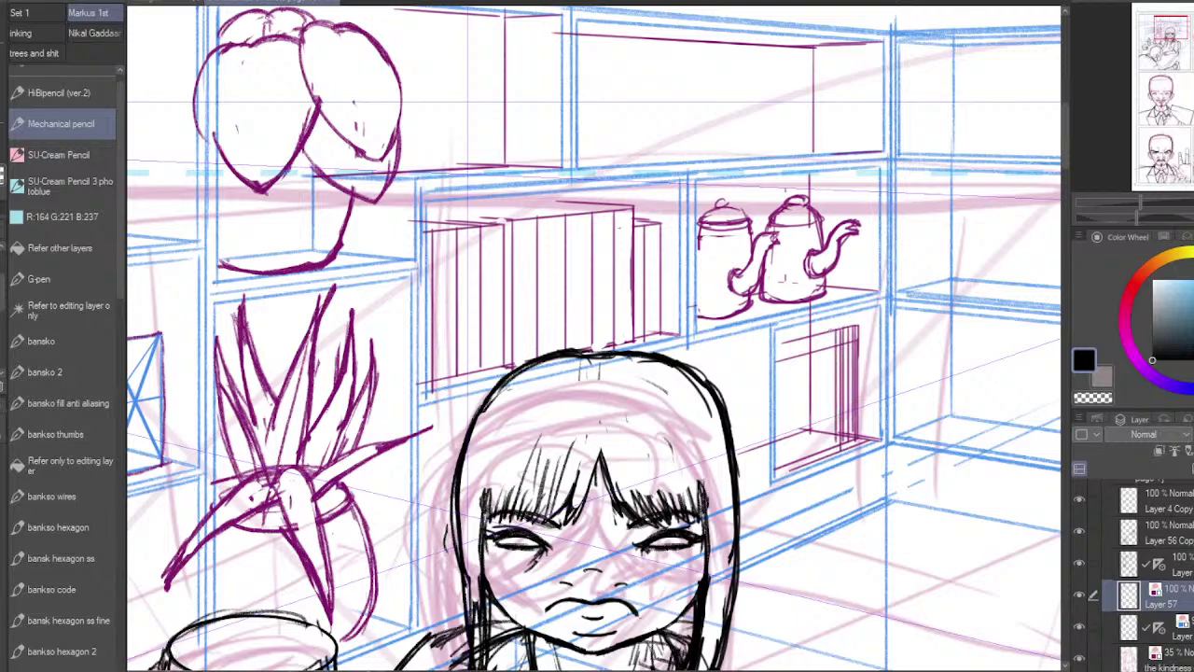
drag(833, 328, 827, 454)
drag(827, 333, 820, 457)
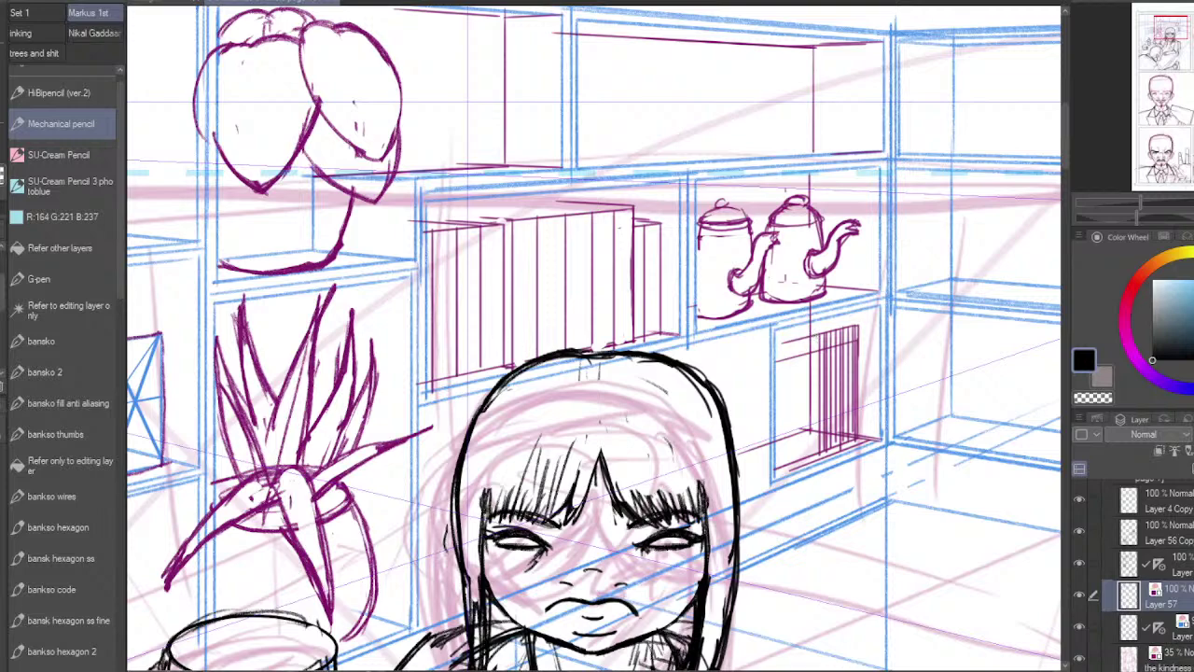
drag(817, 332, 817, 456)
drag(814, 332, 816, 460)
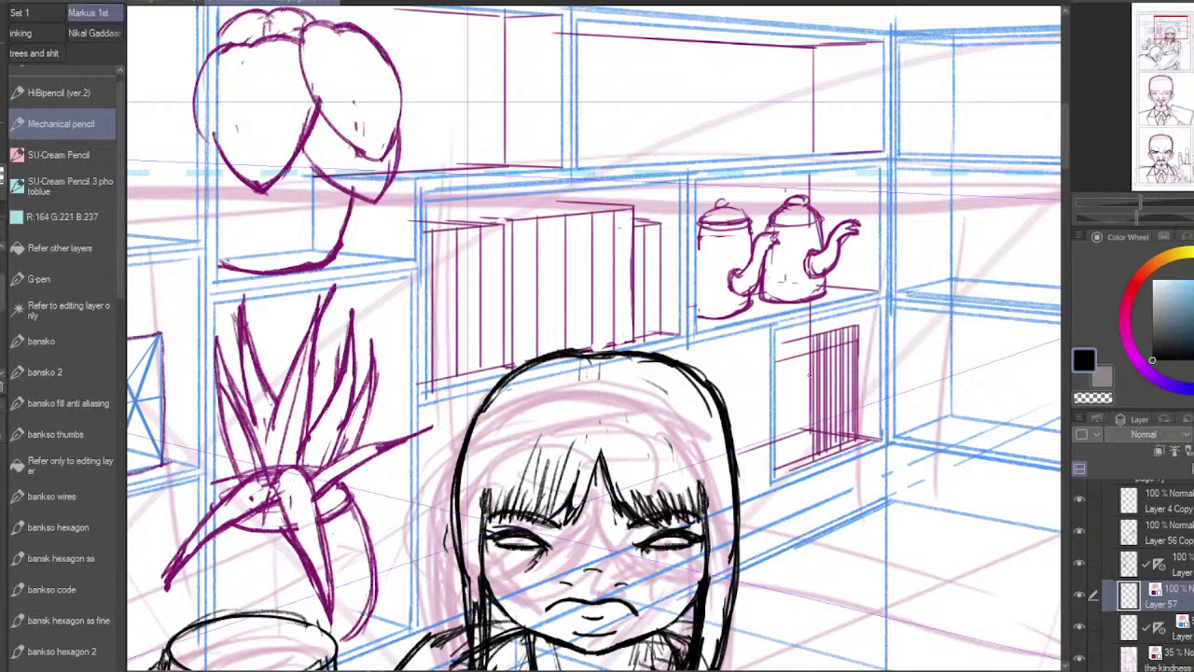
drag(810, 334, 810, 456)
drag(805, 338, 806, 461)
drag(798, 340, 800, 459)
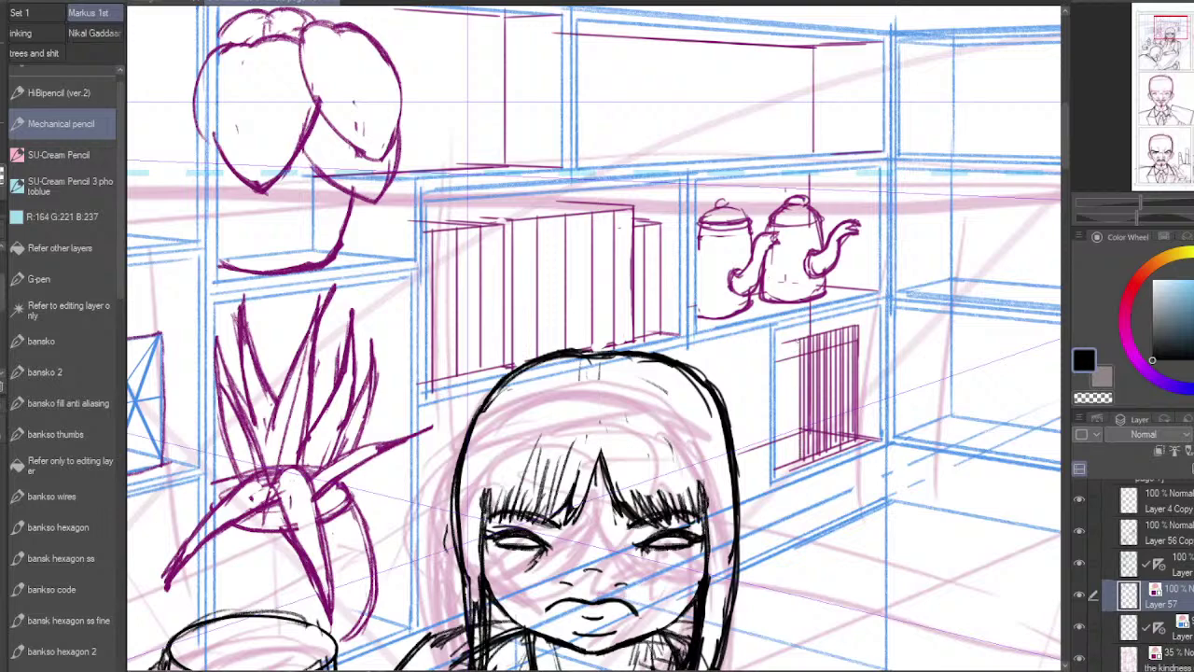
drag(796, 338, 797, 461)
mouse_move(793, 336)
mouse_down()
mouse_move(793, 445)
mouse_move(790, 340)
mouse_move(789, 465)
mouse_up()
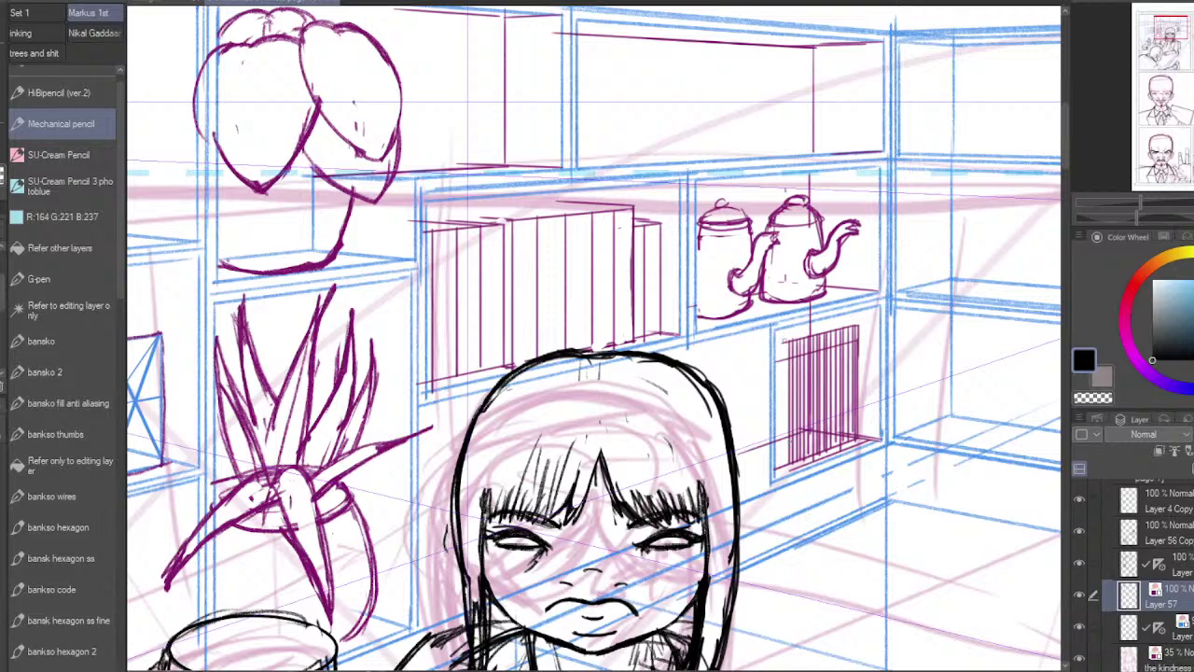
drag(786, 343, 786, 468)
drag(781, 343, 782, 459)
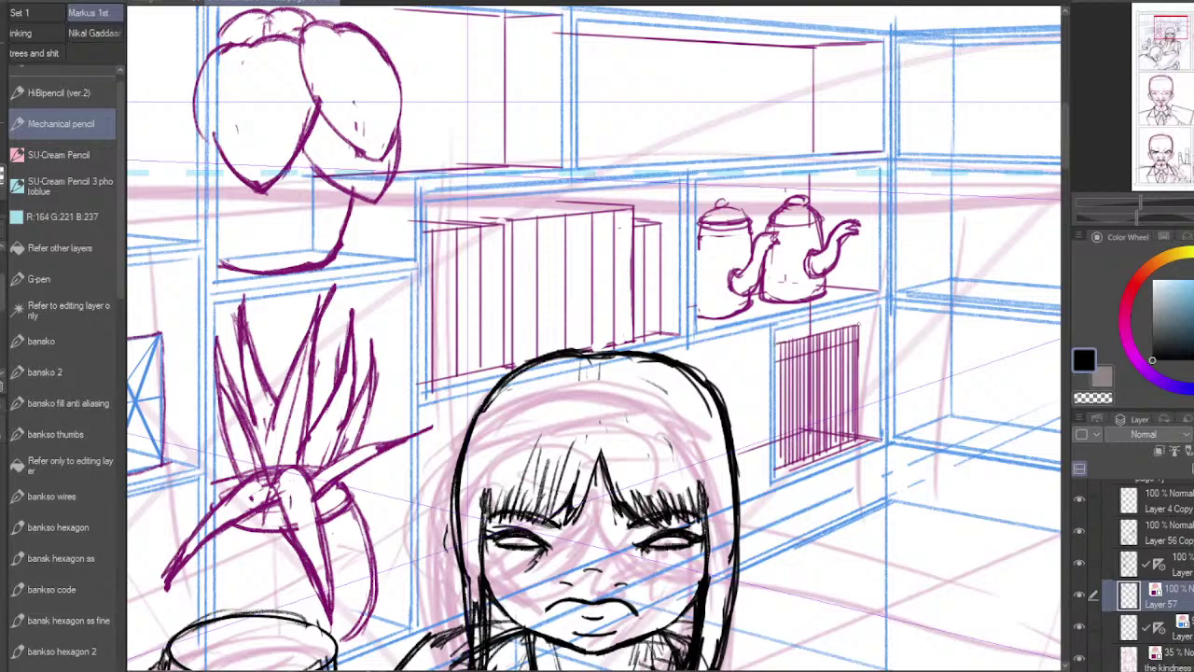
Step: Add short receding top edges to the thin books, try strokes along their base and undo the last strokes
mouse_move(823, 322)
mouse_down()
mouse_move(858, 326)
mouse_move(848, 321)
mouse_up()
mouse_move(847, 328)
mouse_down()
mouse_move(787, 337)
mouse_move(834, 315)
mouse_up()
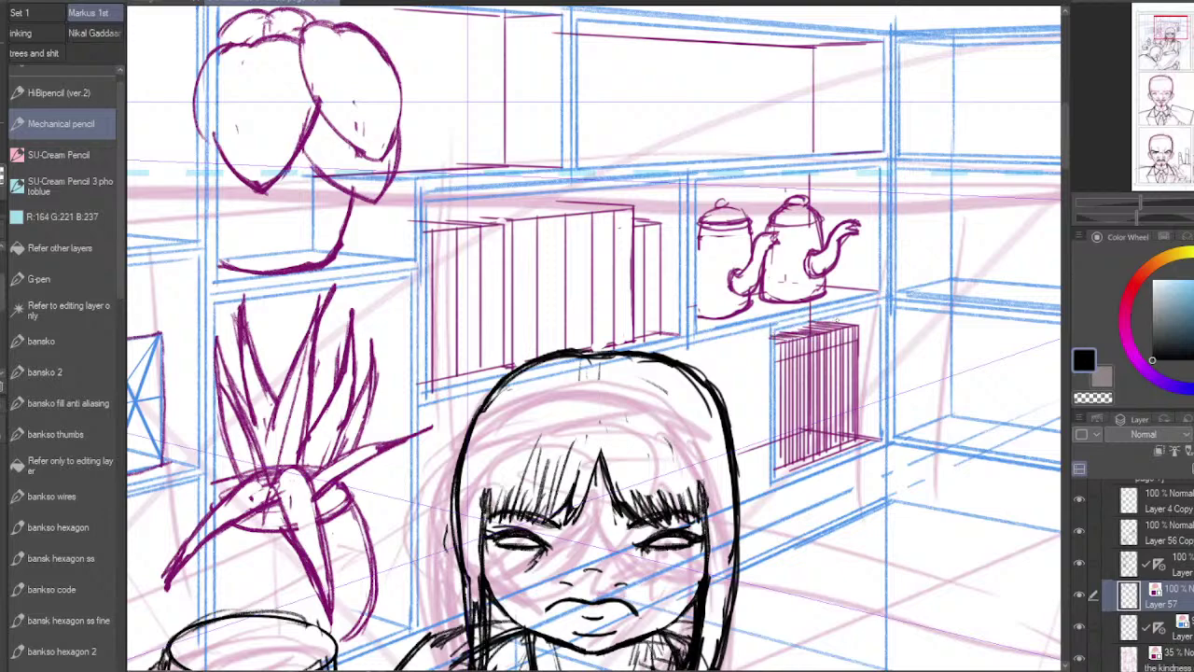
drag(810, 439, 851, 433)
mouse_move(786, 467)
mouse_down()
mouse_move(867, 438)
mouse_move(867, 449)
mouse_move(884, 427)
mouse_move(788, 473)
mouse_move(815, 463)
mouse_up()
key(ctrl+z)
key(ctrl+z)
key(ctrl+z)
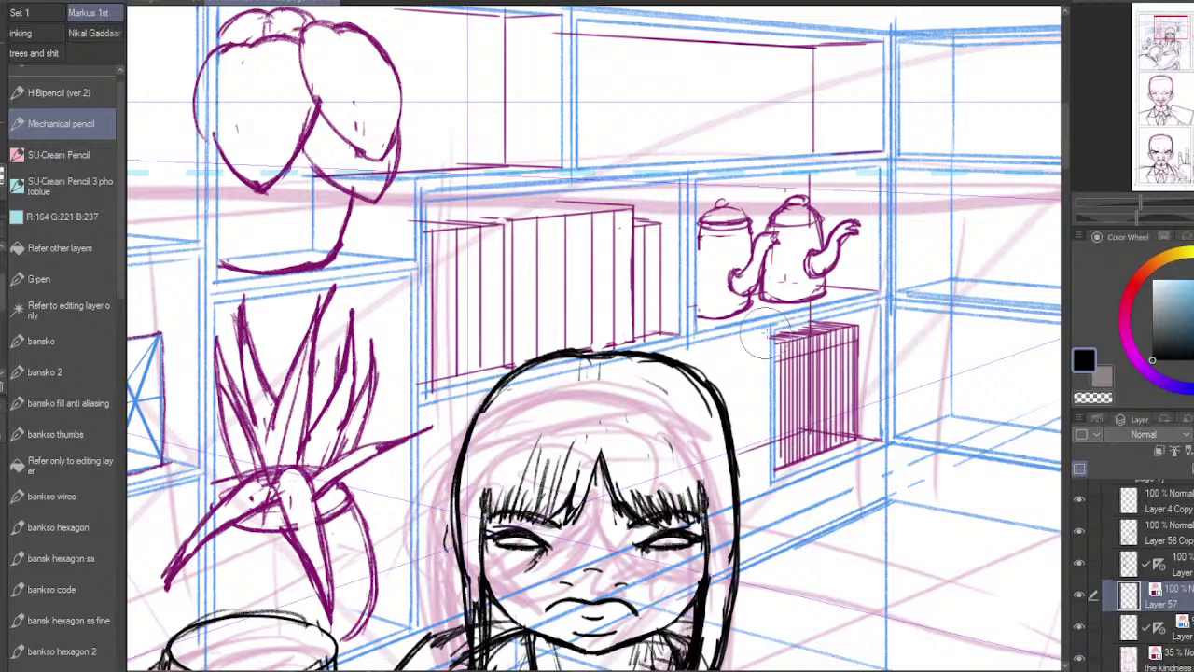
Step: Sketch a coffee jug's upper body with a spouted rim and a curved handle in the lower compartment around the shelf corner
key(ctrl+minus)
key(ctrl+minus)
key(ctrl+minus)
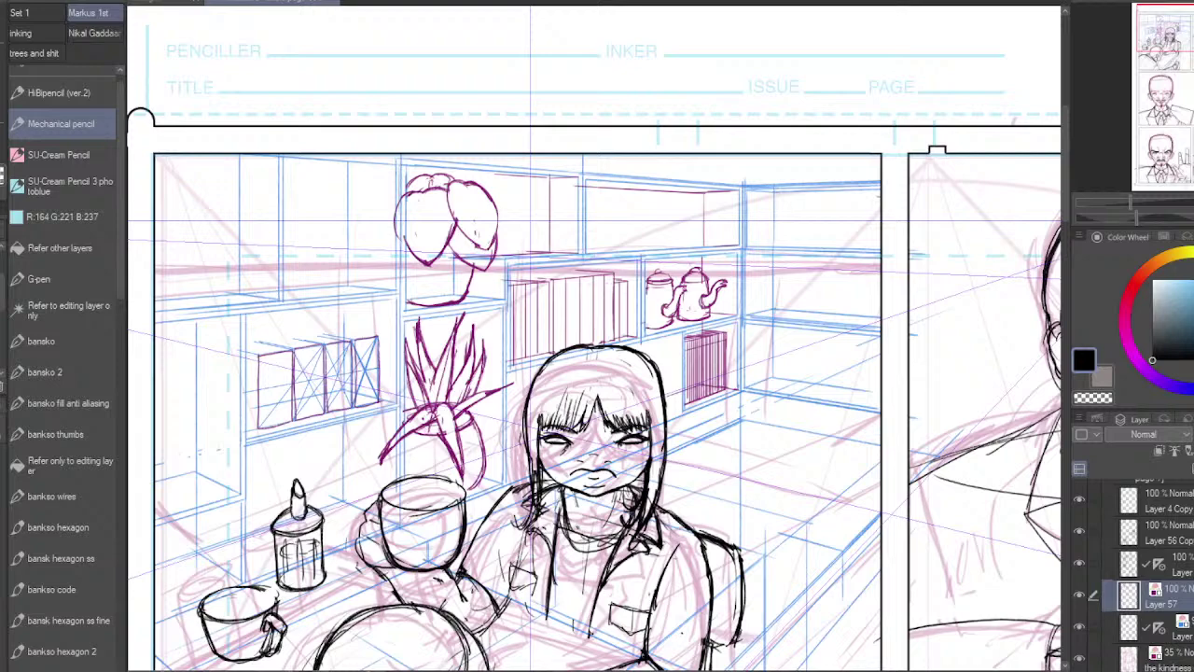
key(ctrl+plus)
key(ctrl+plus)
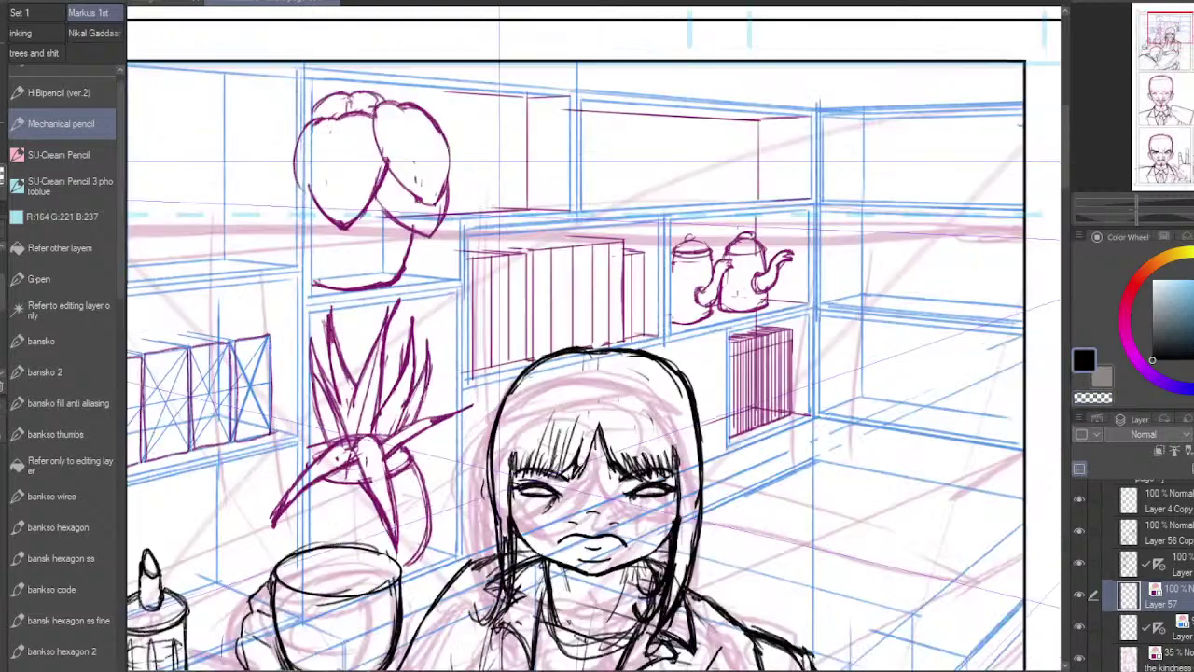
drag(1186, 36, 1193, 29)
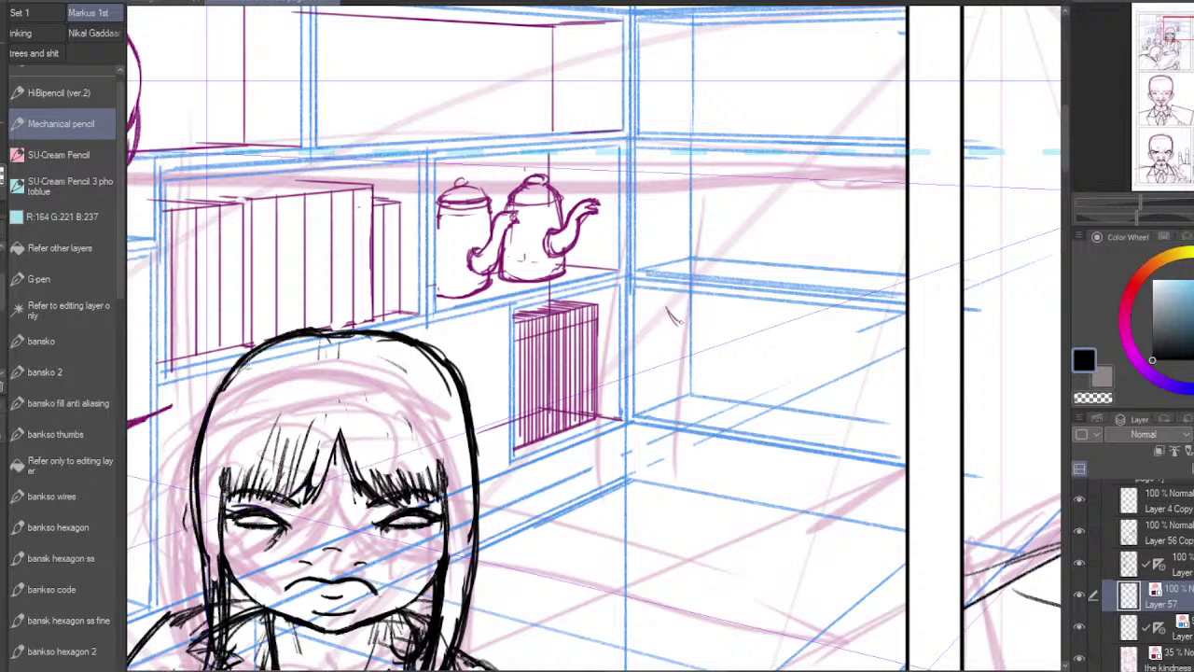
drag(670, 301, 743, 319)
mouse_move(668, 308)
mouse_down()
mouse_move(754, 319)
mouse_move(667, 306)
mouse_move(674, 373)
mouse_move(745, 375)
mouse_move(758, 342)
mouse_move(754, 371)
mouse_up()
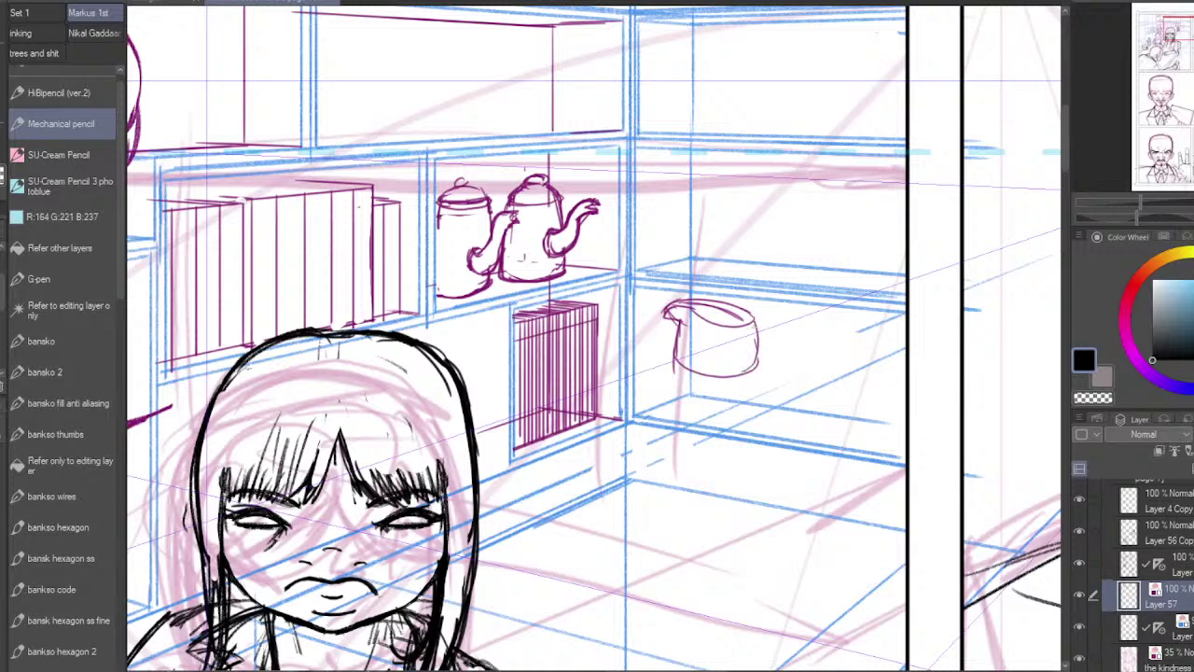
mouse_move(752, 321)
mouse_down()
mouse_move(754, 338)
mouse_move(775, 325)
mouse_move(789, 357)
mouse_move(767, 354)
mouse_move(775, 377)
mouse_up()
mouse_move(763, 327)
mouse_down()
mouse_move(791, 332)
mouse_move(775, 386)
mouse_up()
mouse_move(777, 384)
mouse_down()
mouse_move(771, 344)
mouse_move(752, 329)
mouse_move(750, 384)
mouse_up()
Step: Add the jug's flared lower body and rounded base, and draw a double band around its waist
mouse_move(676, 360)
mouse_down()
mouse_move(667, 415)
mouse_move(737, 426)
mouse_up()
drag(750, 384, 686, 425)
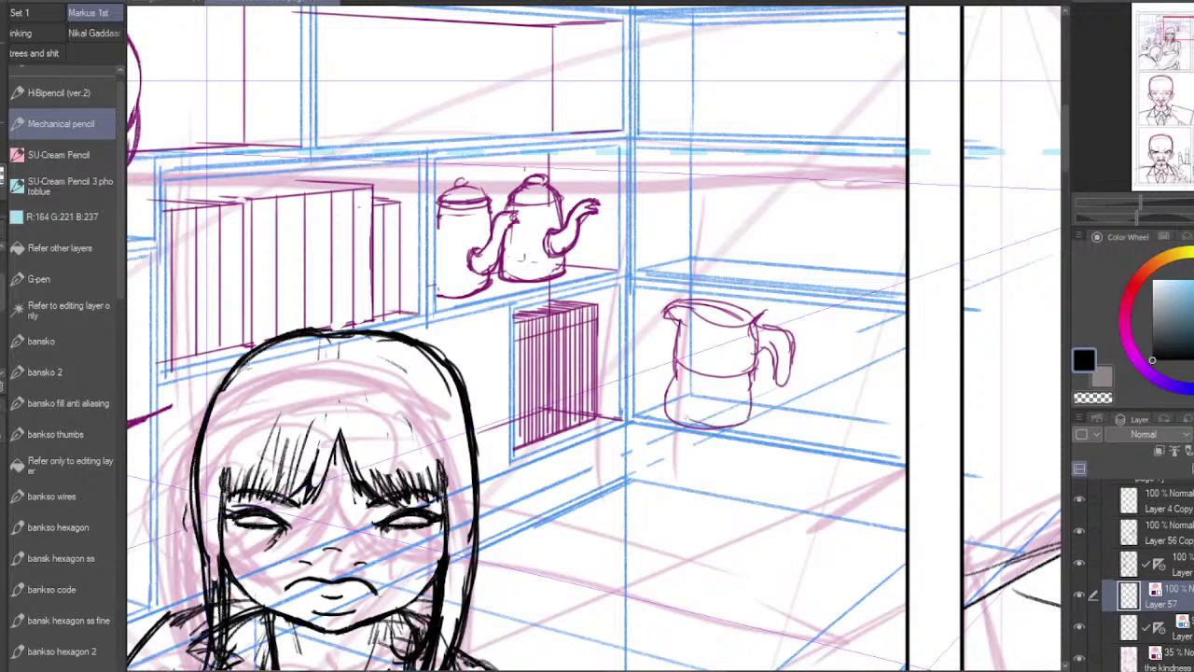
mouse_move(679, 380)
mouse_down()
mouse_move(756, 383)
mouse_move(733, 381)
mouse_move(758, 392)
mouse_move(756, 419)
mouse_move(726, 430)
mouse_move(737, 427)
mouse_up()
mouse_move(763, 361)
mouse_down()
mouse_move(746, 379)
mouse_move(675, 377)
mouse_up()
drag(679, 334, 675, 361)
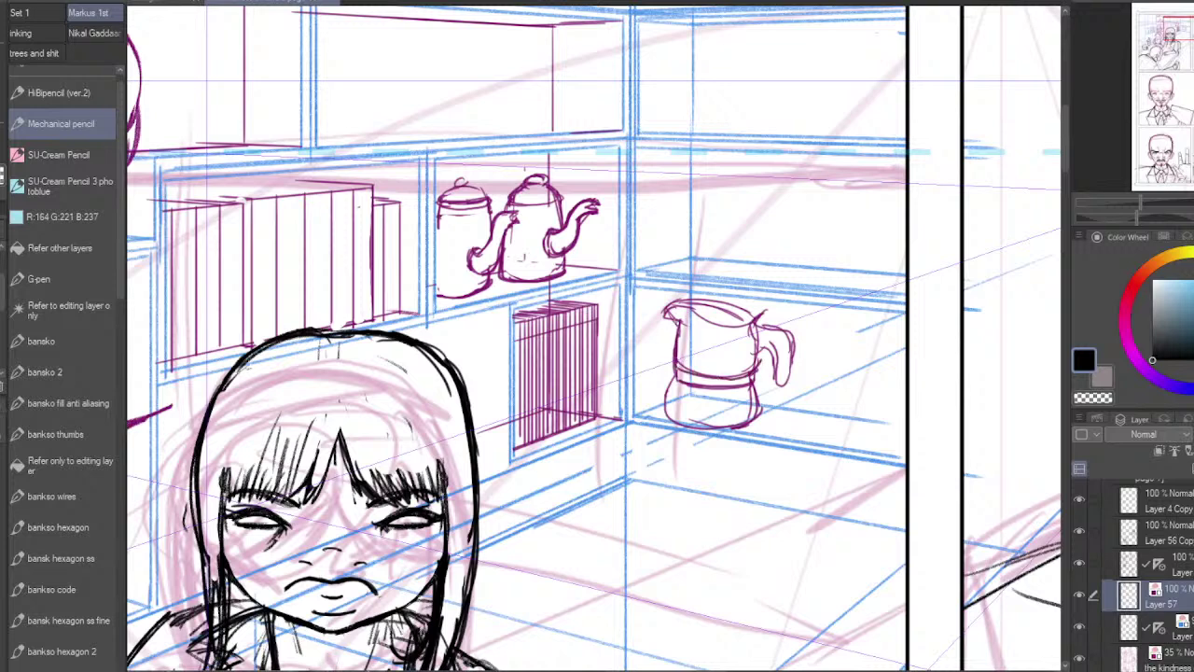
Step: Strengthen the jug's sides, handle and spouted rim, and add a small thumb rest above the handle
mouse_move(679, 319)
mouse_down()
mouse_move(689, 372)
mouse_move(666, 411)
mouse_up()
drag(673, 381, 668, 416)
drag(755, 330, 754, 373)
mouse_move(757, 334)
mouse_down()
mouse_move(751, 371)
mouse_move(746, 347)
mouse_move(776, 347)
mouse_move(773, 379)
mouse_up()
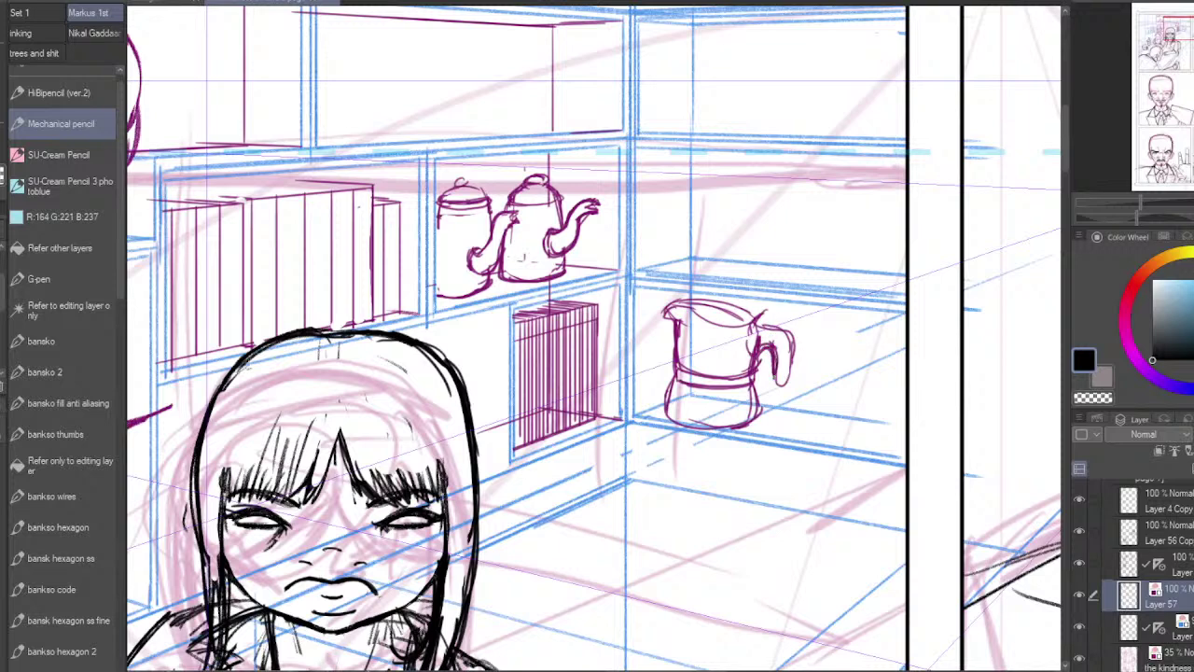
mouse_move(778, 332)
mouse_down()
mouse_move(782, 384)
mouse_move(795, 345)
mouse_move(773, 311)
mouse_up()
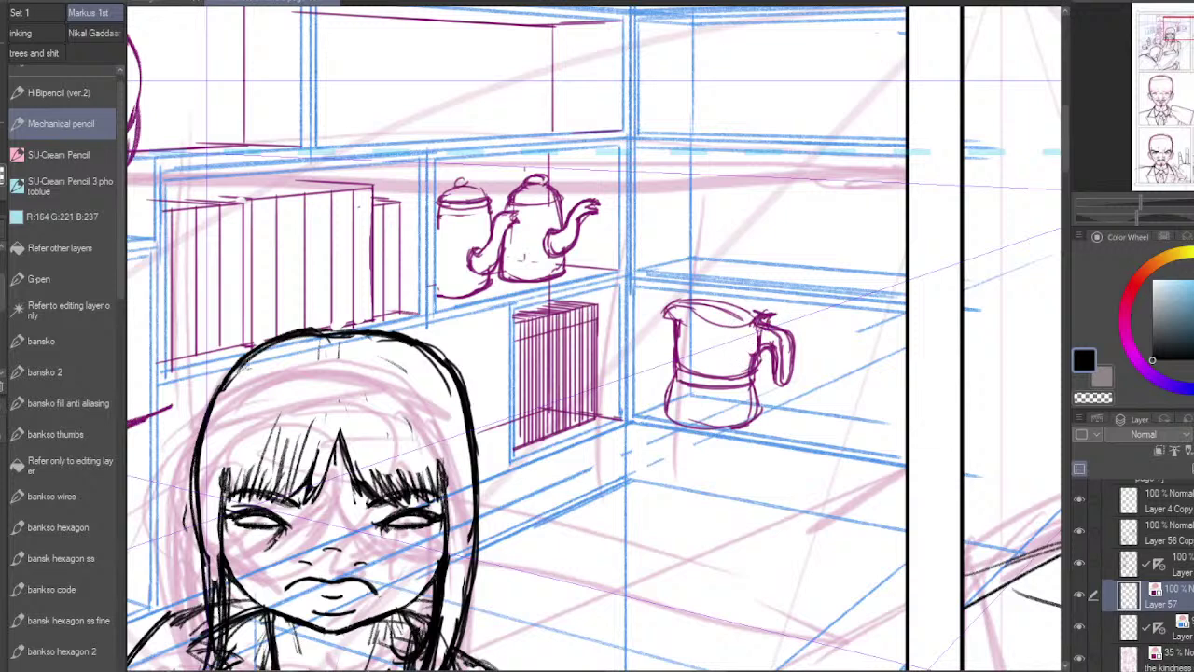
mouse_move(765, 319)
mouse_down()
mouse_move(664, 308)
mouse_move(695, 306)
mouse_move(683, 370)
mouse_up()
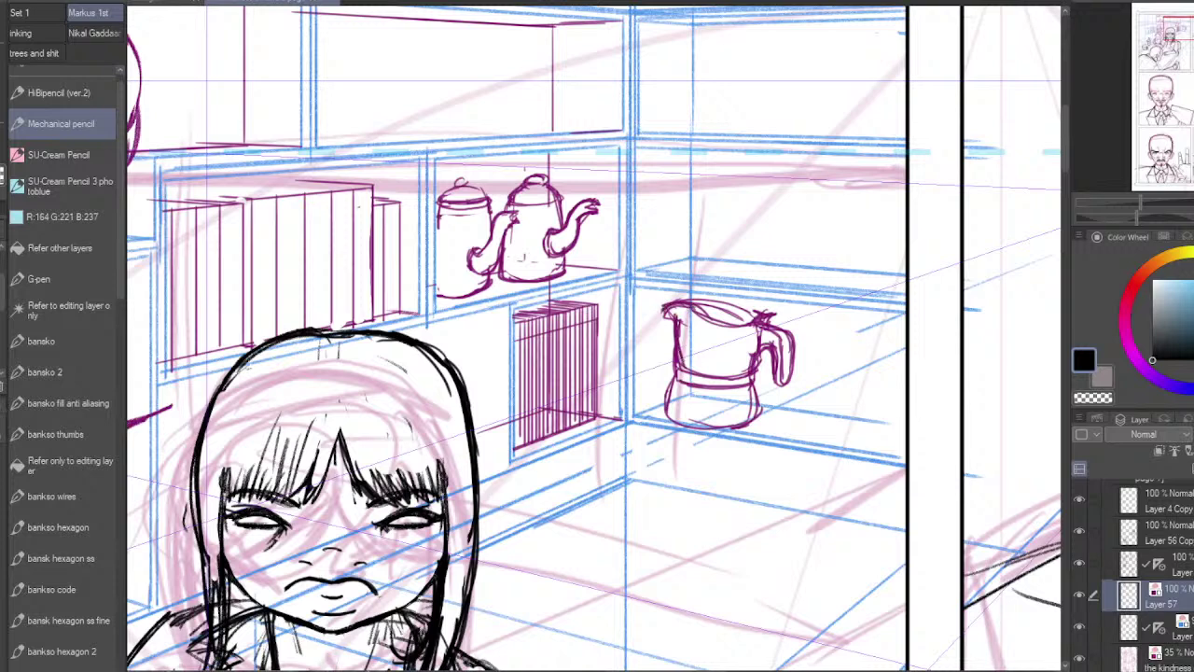
drag(756, 349, 760, 396)
Step: Draw clean ellipses around the jug's waist and across its base
click(2, 261)
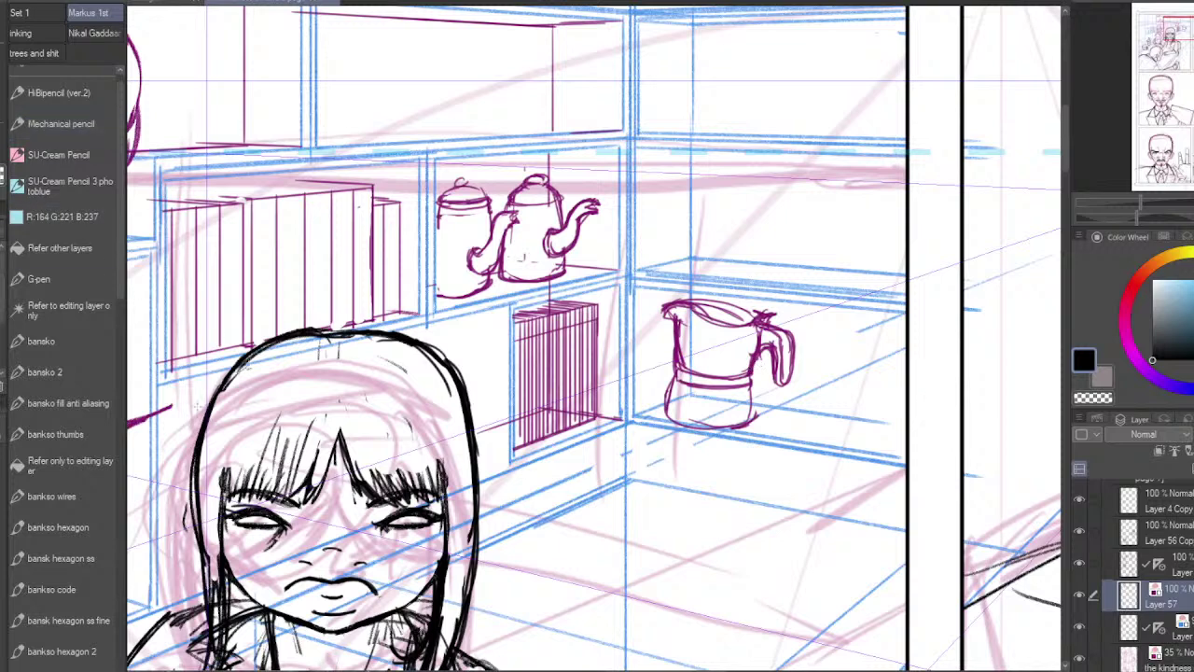
drag(709, 368, 753, 376)
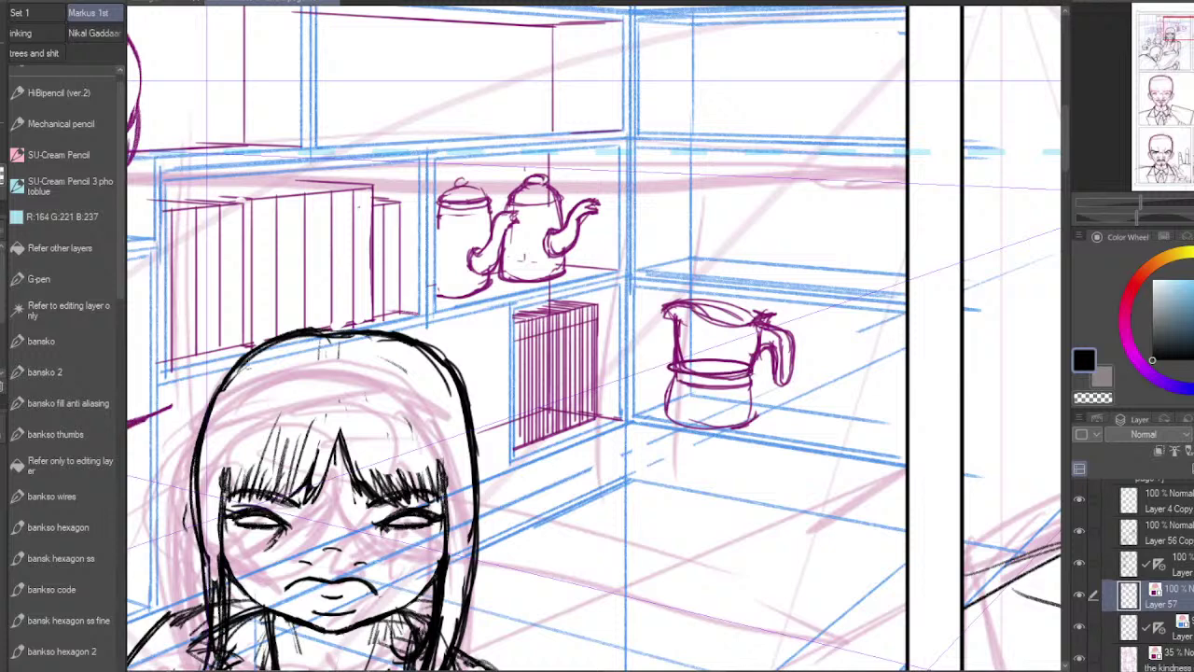
click(749, 375)
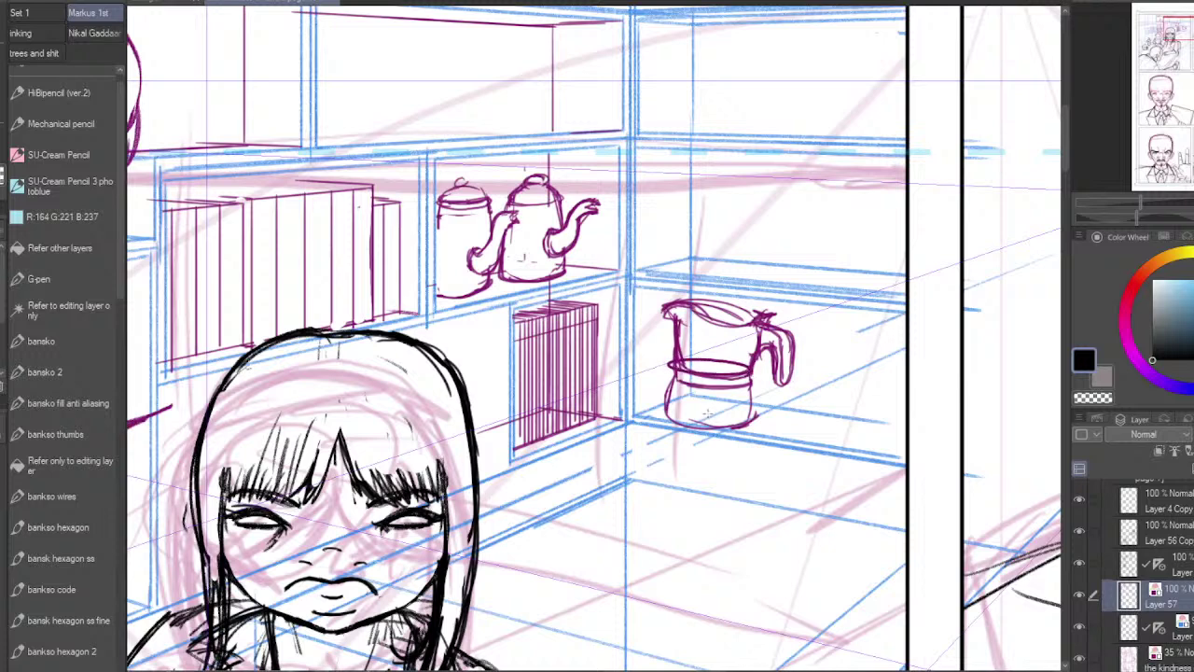
drag(704, 417, 750, 426)
click(750, 427)
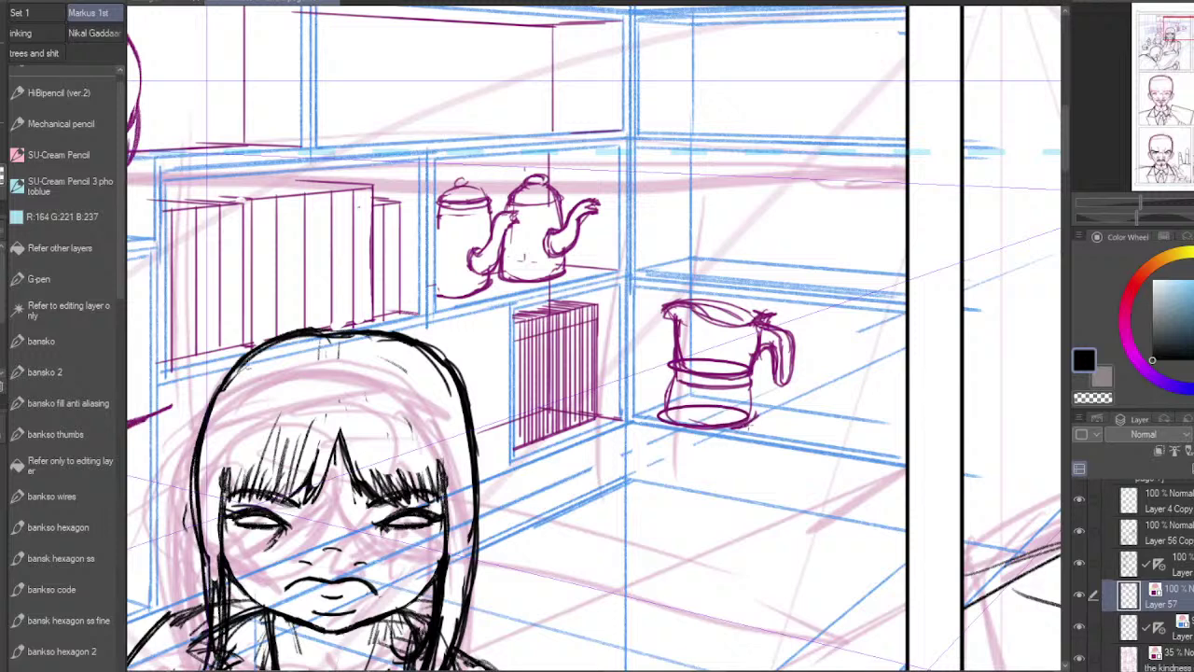
Step: Switch to the SU-Cream Pencil, clean up the waist and rim curves, and redraw the jug's straighter lower sides
click(58, 155)
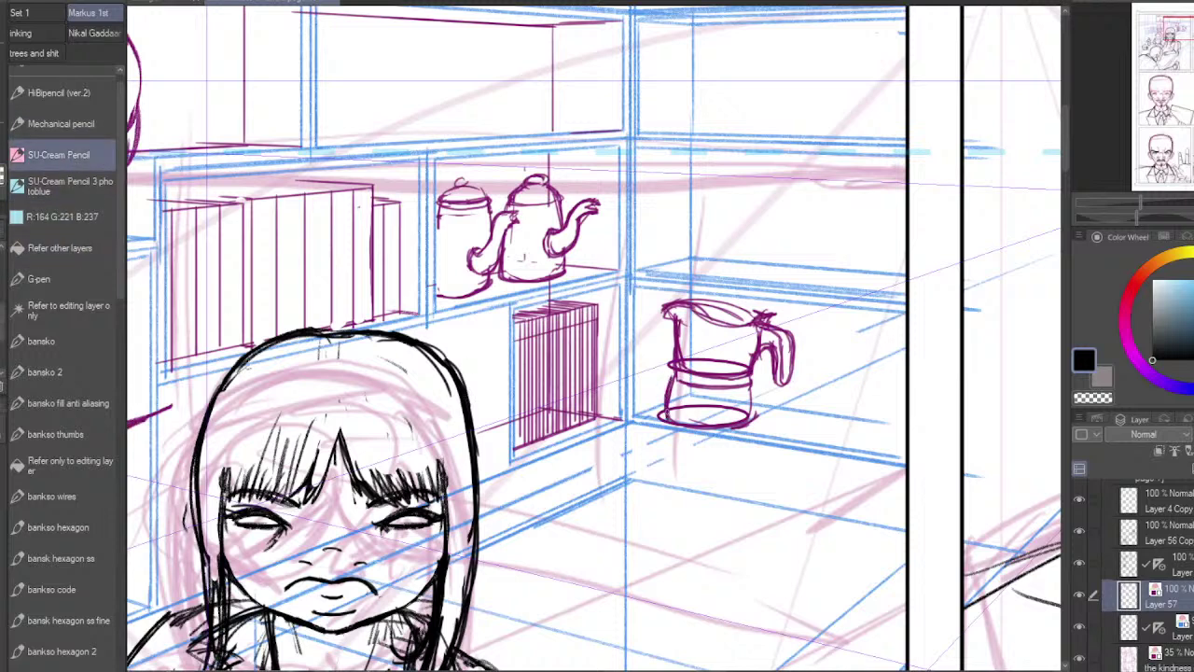
drag(750, 388, 754, 428)
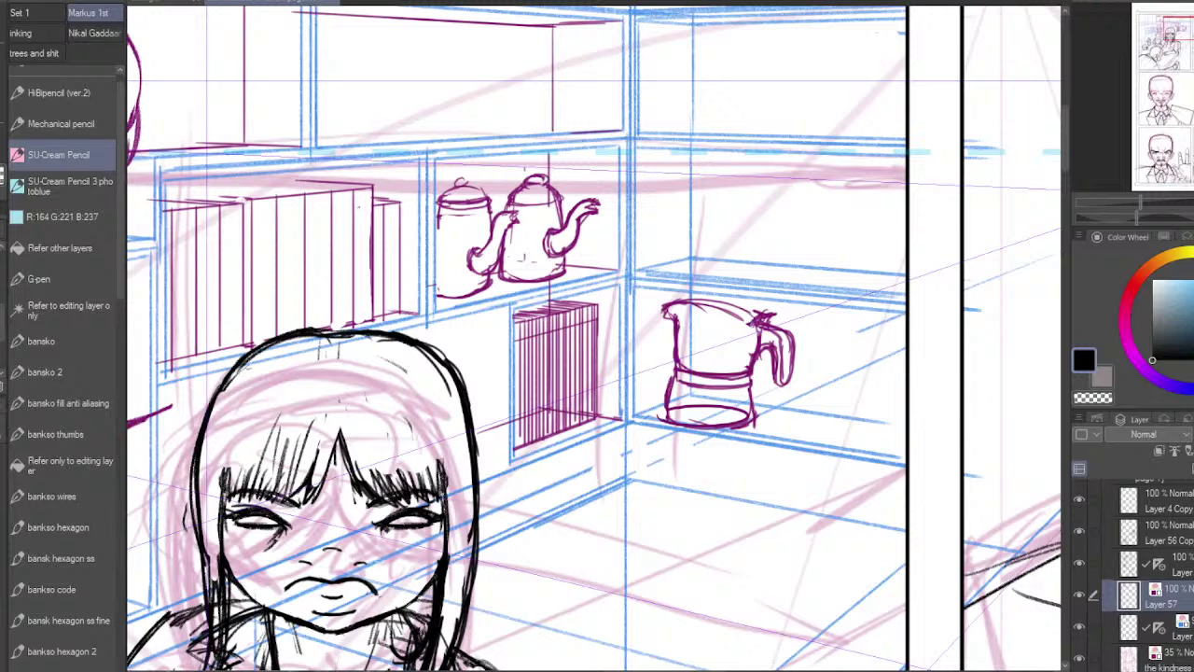
mouse_move(748, 324)
mouse_down()
mouse_move(704, 304)
mouse_move(666, 303)
mouse_move(658, 315)
mouse_move(759, 329)
mouse_up()
mouse_move(676, 319)
mouse_down()
mouse_move(759, 328)
mouse_move(670, 353)
mouse_move(670, 418)
mouse_up()
drag(674, 372, 670, 420)
drag(670, 398, 681, 420)
drag(753, 377, 756, 420)
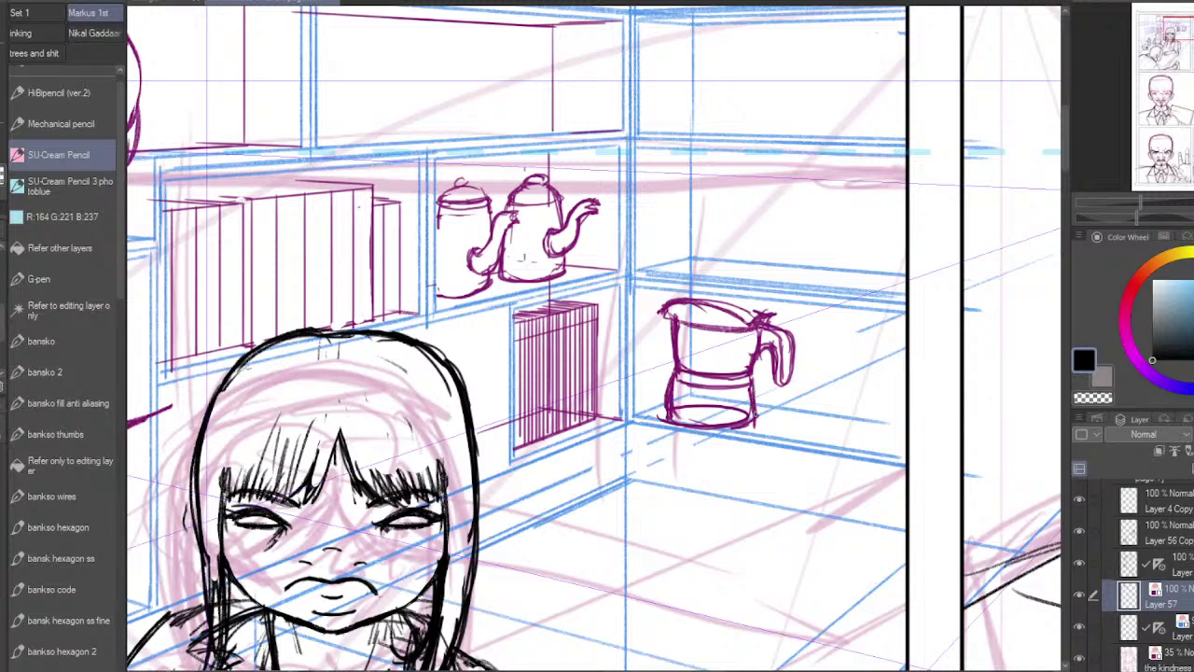
Step: Thicken the jug's handle-side edge, remove the back curve of the base ellipse and refine the handle
drag(756, 329, 753, 373)
drag(750, 330, 749, 360)
drag(758, 329, 774, 370)
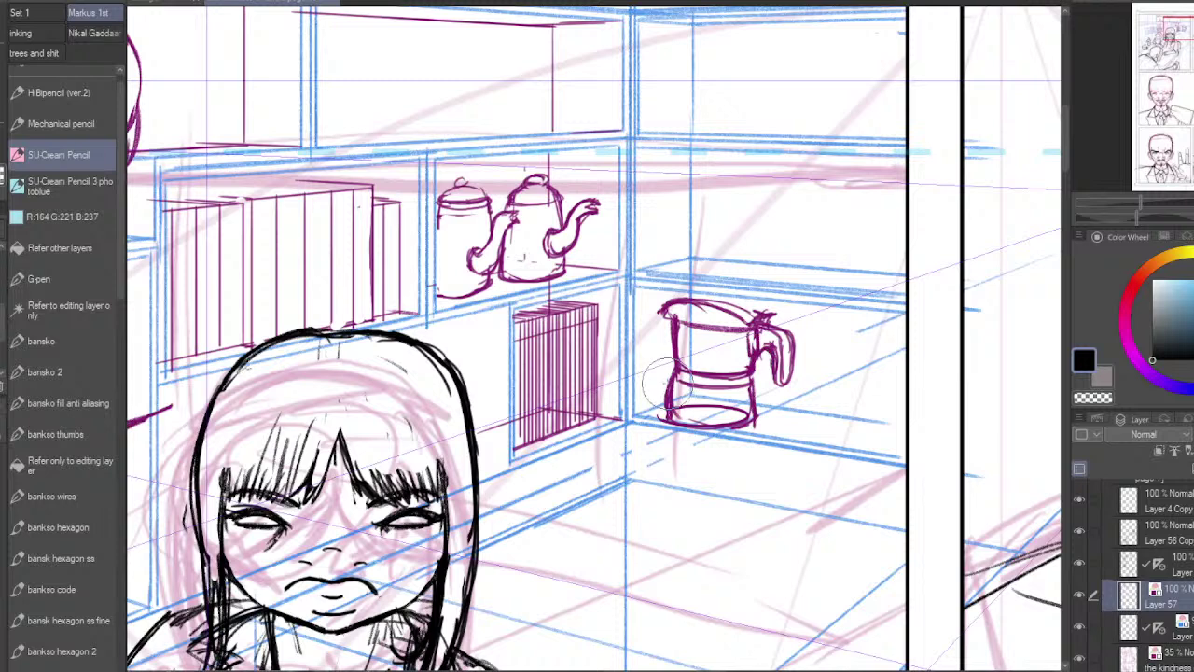
drag(670, 393, 747, 417)
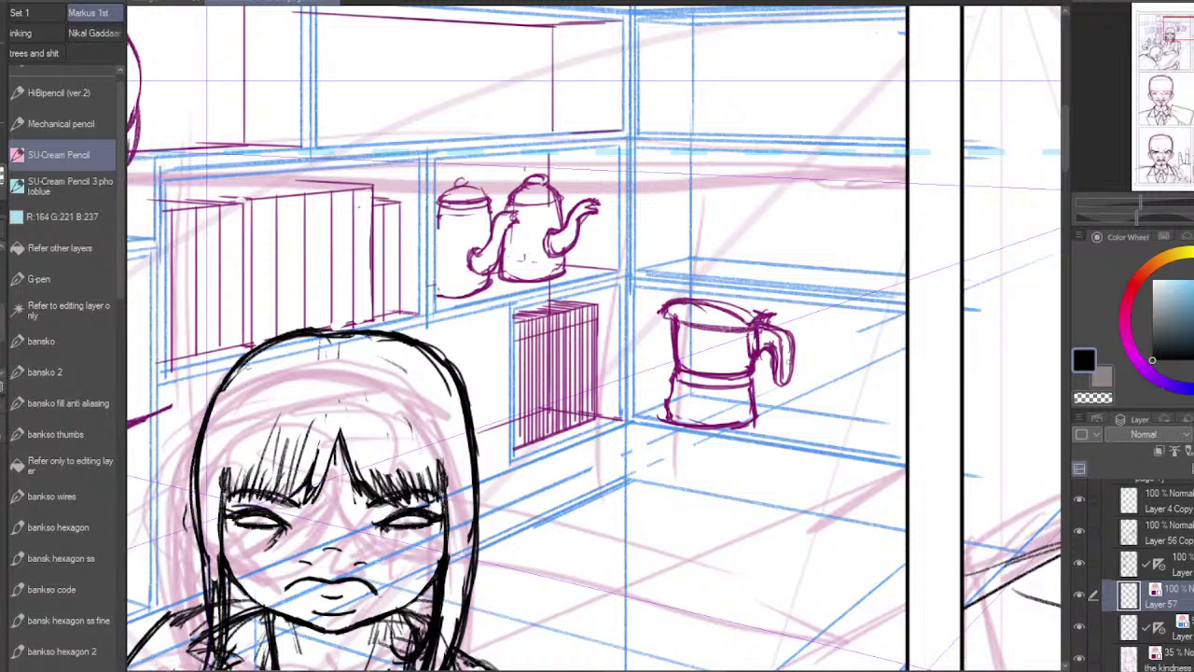
drag(789, 363, 783, 376)
drag(772, 334, 763, 327)
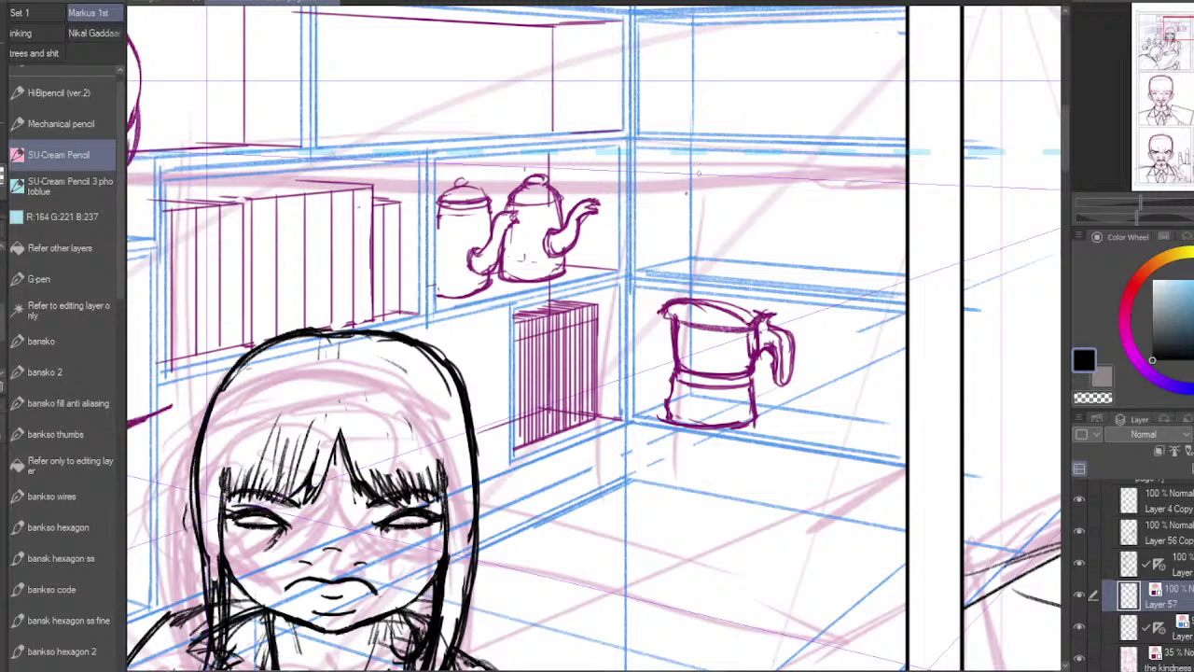
Step: Sketch an hourglass-shaped carafe with an elliptical rim, banded waist and rounded bottom on the shelf above the jug
mouse_move(679, 178)
mouse_down()
mouse_move(709, 272)
mouse_move(735, 241)
mouse_move(686, 250)
mouse_move(747, 250)
mouse_move(752, 196)
mouse_move(700, 172)
mouse_move(750, 199)
mouse_move(754, 256)
mouse_move(706, 272)
mouse_move(754, 170)
mouse_up()
mouse_move(697, 170)
mouse_down()
mouse_move(679, 183)
mouse_move(689, 219)
mouse_move(750, 207)
mouse_move(738, 220)
mouse_move(689, 220)
mouse_move(687, 269)
mouse_move(725, 272)
mouse_up()
mouse_move(752, 217)
mouse_down()
mouse_move(745, 267)
mouse_move(690, 270)
mouse_move(752, 239)
mouse_up()
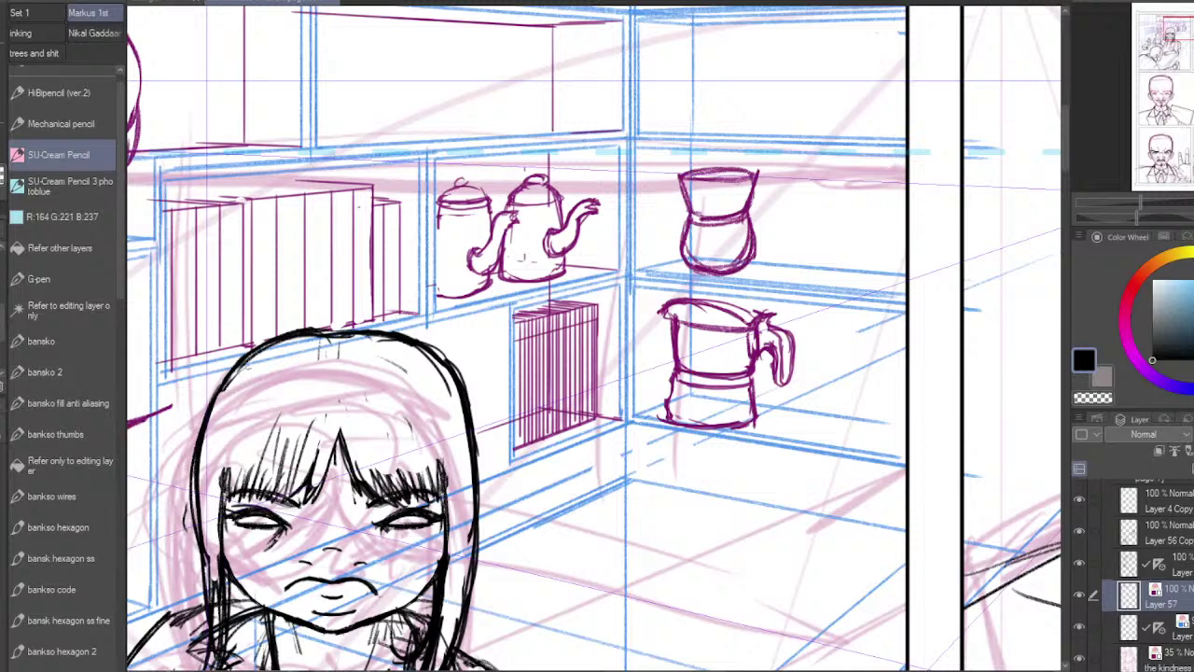
drag(683, 175, 752, 168)
Step: Sketch the flared neck, pinched waist and wide base of a second carafe beside the first
drag(797, 179, 814, 222)
mouse_move(883, 181)
mouse_down()
mouse_move(858, 222)
mouse_move(800, 250)
mouse_move(814, 282)
mouse_up()
mouse_move(860, 227)
mouse_down()
mouse_move(871, 259)
mouse_move(816, 283)
mouse_move(797, 272)
mouse_up()
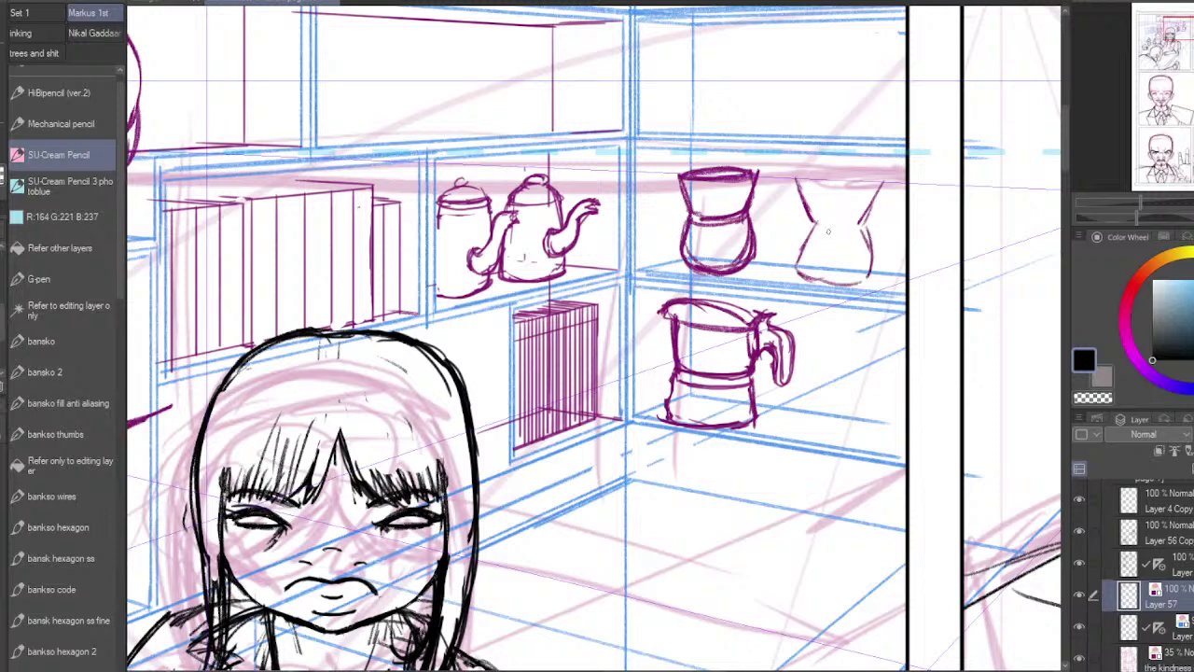
Step: Reinforce the first carafe's sides on the upper right shelf and sketch the second carafe's elliptical rim and rounded body with SU-Cream Pencil
drag(763, 173, 737, 218)
drag(762, 177, 743, 207)
mouse_move(675, 176)
mouse_down()
mouse_move(700, 222)
mouse_move(758, 237)
mouse_move(756, 263)
mouse_up()
mouse_move(797, 176)
mouse_down()
mouse_move(888, 175)
mouse_move(851, 170)
mouse_up()
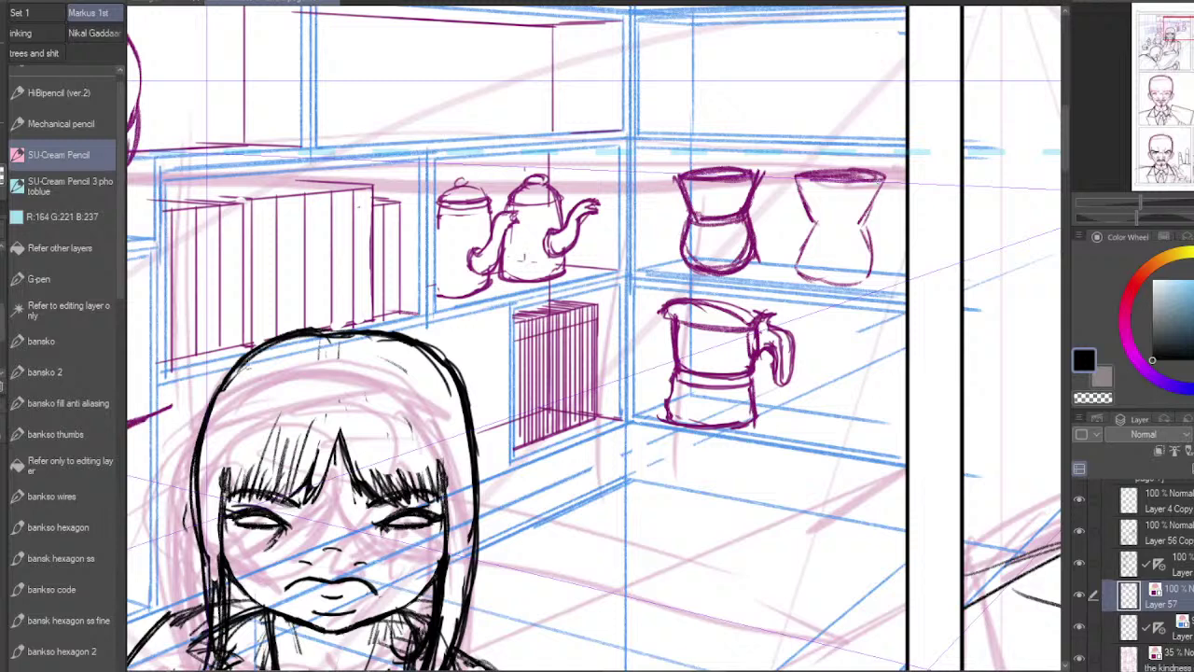
mouse_move(880, 181)
mouse_down()
mouse_move(861, 224)
mouse_move(868, 278)
mouse_up()
drag(814, 225, 804, 280)
mouse_move(800, 237)
mouse_down()
mouse_move(799, 270)
mouse_move(859, 285)
mouse_move(876, 265)
mouse_move(862, 280)
mouse_up()
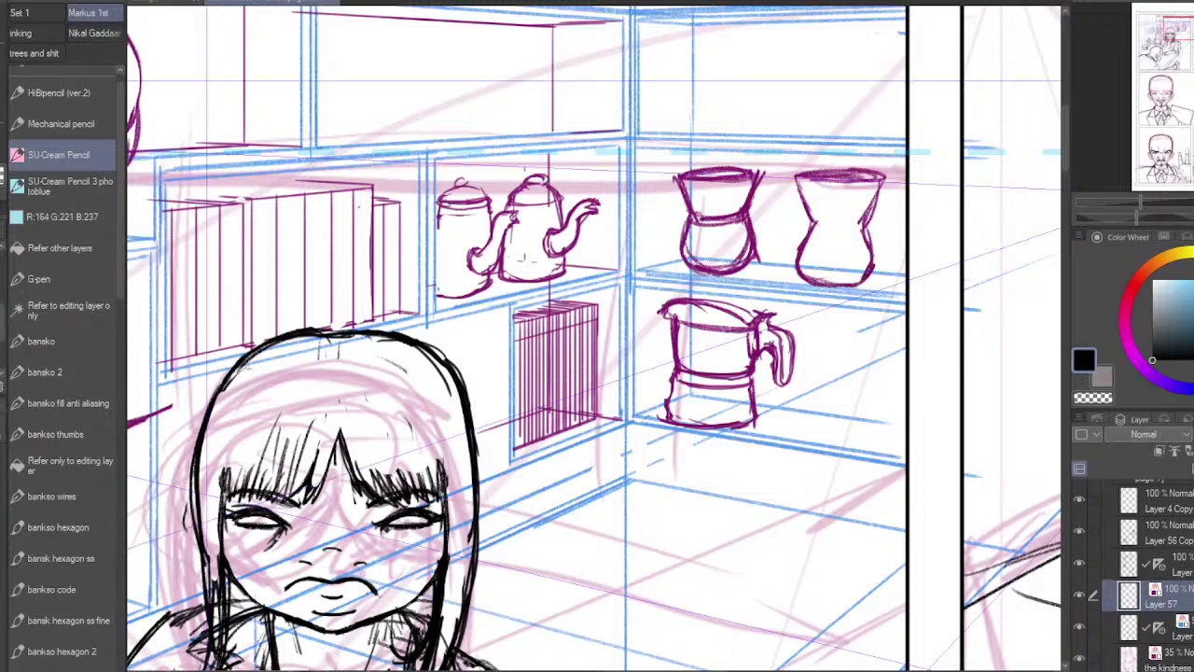
Step: Sketch a collar around the narrow neck of the second carafe on the upper right shelf
drag(869, 211, 864, 239)
drag(794, 174, 806, 209)
mouse_move(821, 203)
mouse_down()
mouse_move(827, 231)
mouse_move(806, 240)
mouse_up()
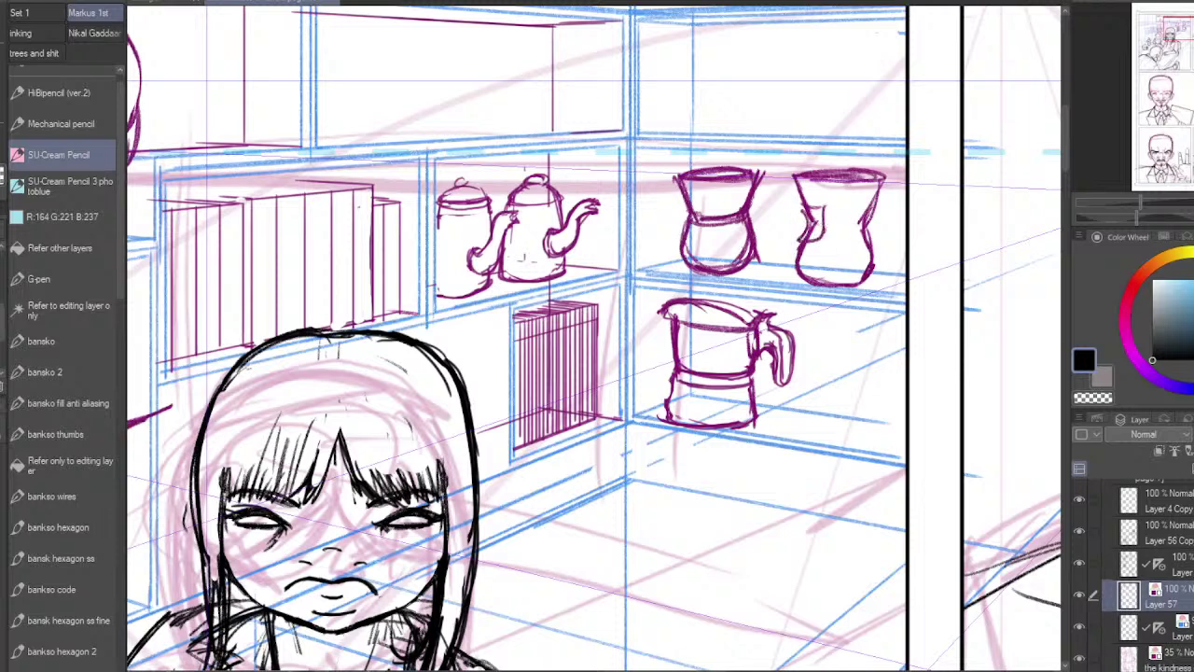
mouse_move(875, 205)
mouse_down()
mouse_move(861, 210)
mouse_move(861, 248)
mouse_move(879, 231)
mouse_move(814, 224)
mouse_up()
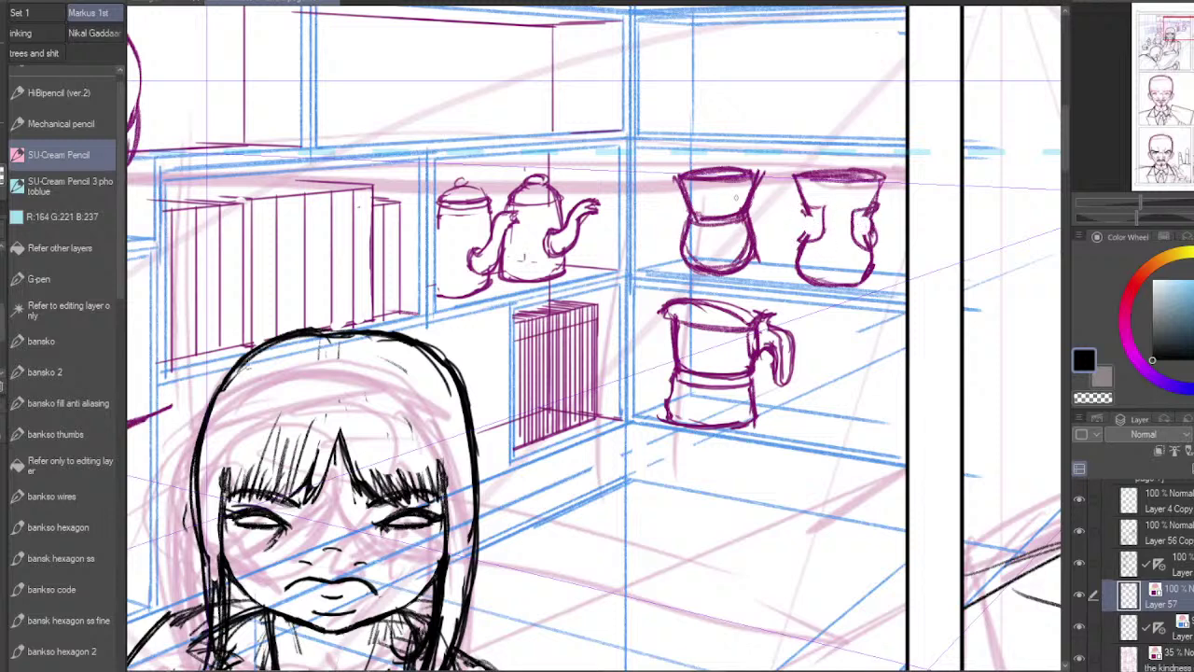
Step: Sketch a matching collar with a tie around the first carafe's neck and clean up its left contour
mouse_move(718, 195)
mouse_down()
mouse_move(752, 200)
mouse_move(718, 205)
mouse_move(722, 227)
mouse_move(745, 239)
mouse_move(685, 211)
mouse_move(707, 202)
mouse_up()
drag(706, 202, 698, 234)
drag(693, 203, 679, 233)
mouse_move(679, 233)
mouse_down()
mouse_move(699, 235)
mouse_move(738, 196)
mouse_move(725, 232)
mouse_move(700, 226)
mouse_move(747, 203)
mouse_up()
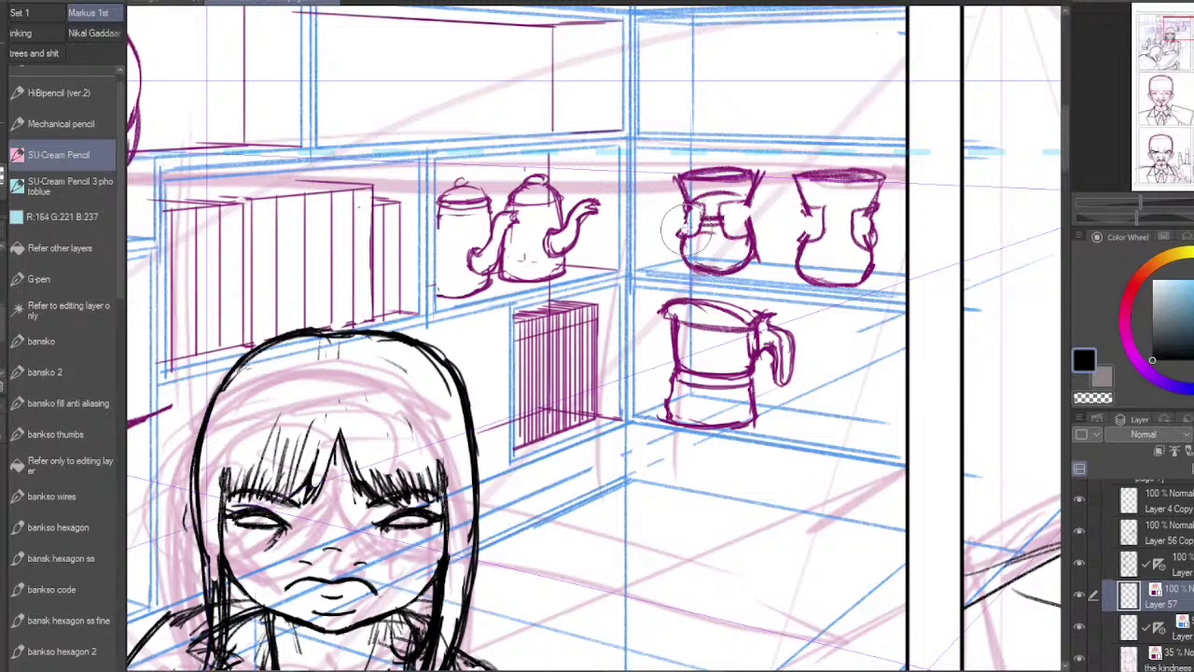
mouse_move(689, 216)
mouse_down()
mouse_move(682, 200)
mouse_move(722, 189)
mouse_move(747, 200)
mouse_move(718, 208)
mouse_move(751, 205)
mouse_move(754, 238)
mouse_move(678, 237)
mouse_up()
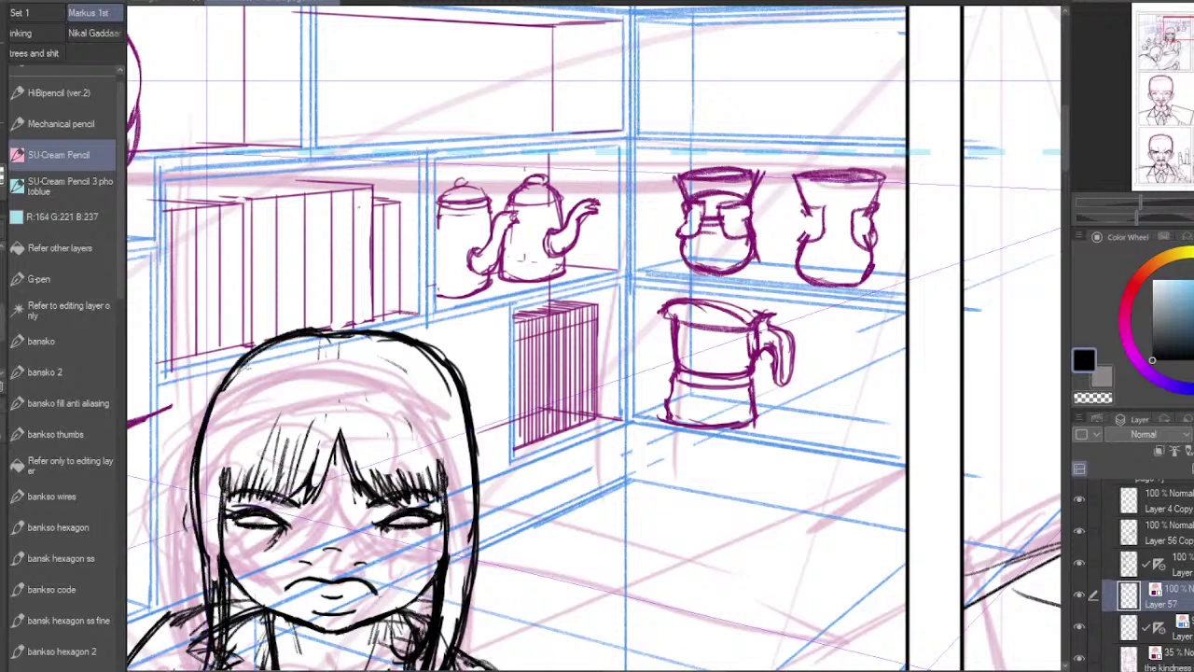
Step: Add vertical facet lines to the upper and lower halves of the moka pot on the lower shelf
key(ctrl+minus)
key(ctrl+minus)
key(ctrl+minus)
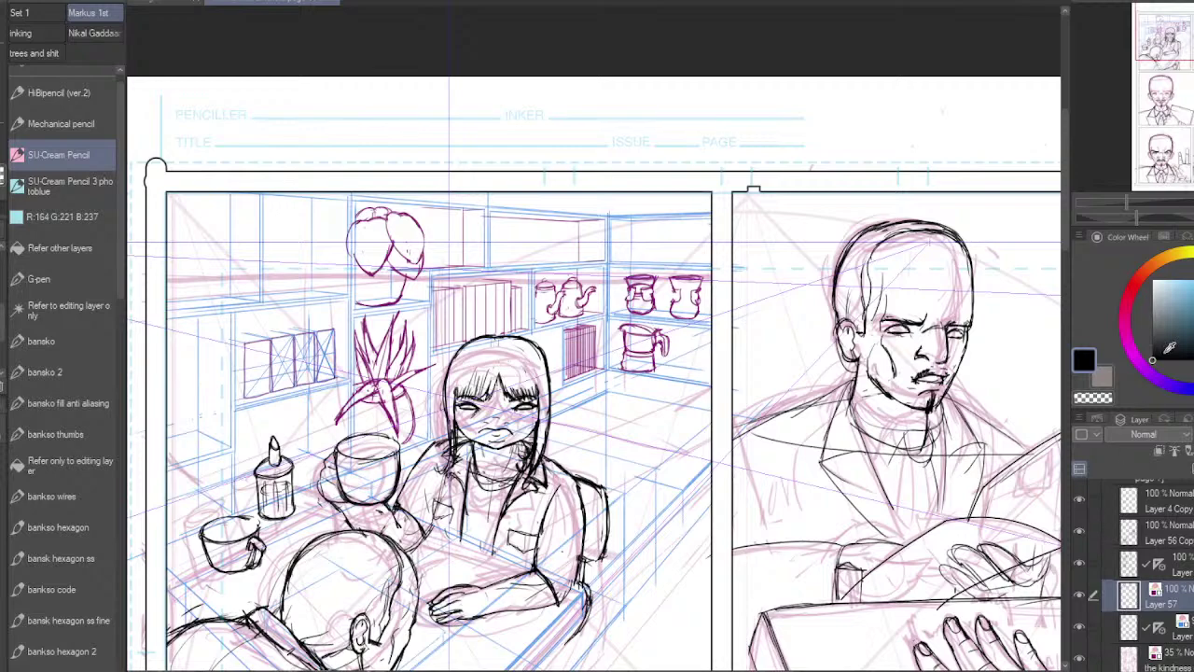
key(ctrl+plus)
key(ctrl+plus)
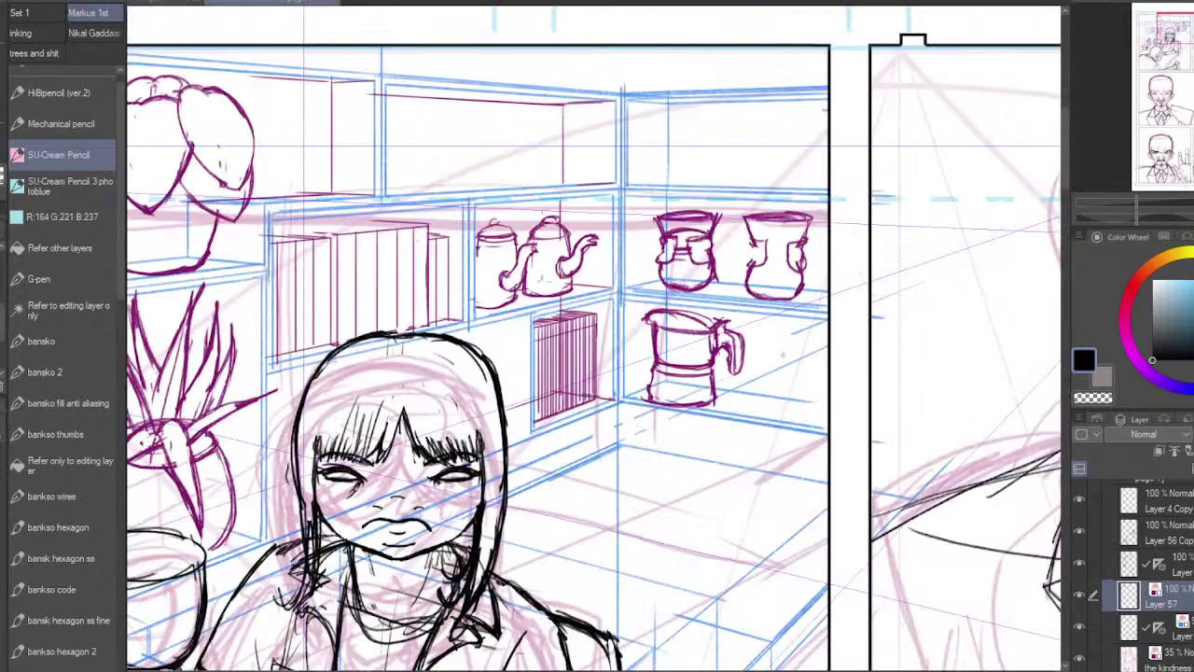
mouse_move(661, 373)
mouse_down()
mouse_move(660, 401)
mouse_move(707, 403)
mouse_up()
mouse_move(662, 332)
mouse_down()
mouse_move(663, 358)
mouse_move(705, 370)
mouse_up()
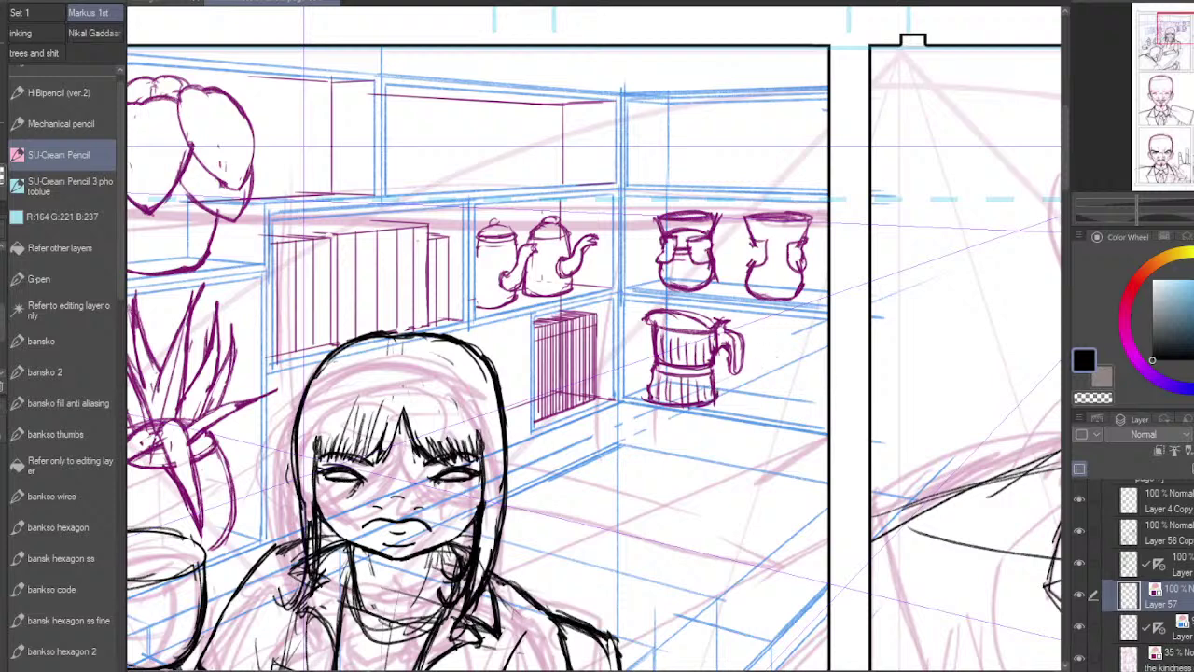
drag(717, 391, 713, 404)
Step: Rough in the top and right edges of two stacked box tiers on the shelf left of the bulbous plant
click(1171, 40)
drag(1171, 40, 1157, 32)
scroll(853, 422, down, 1)
scroll(714, 338, down, 1)
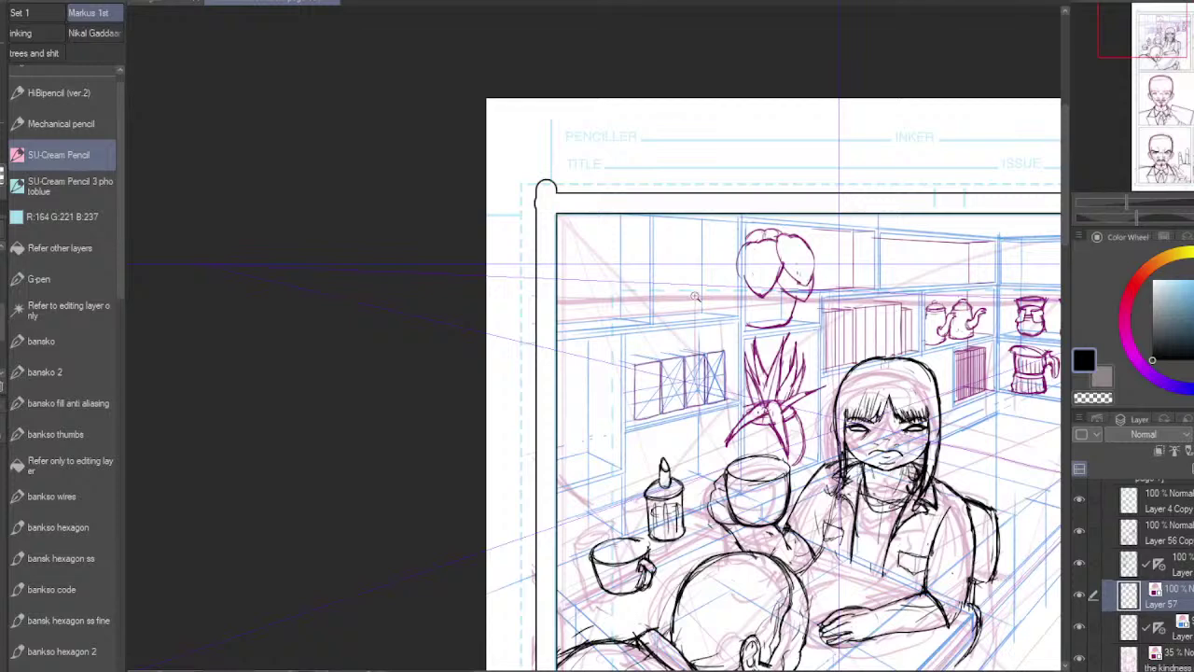
scroll(695, 296, up, 3)
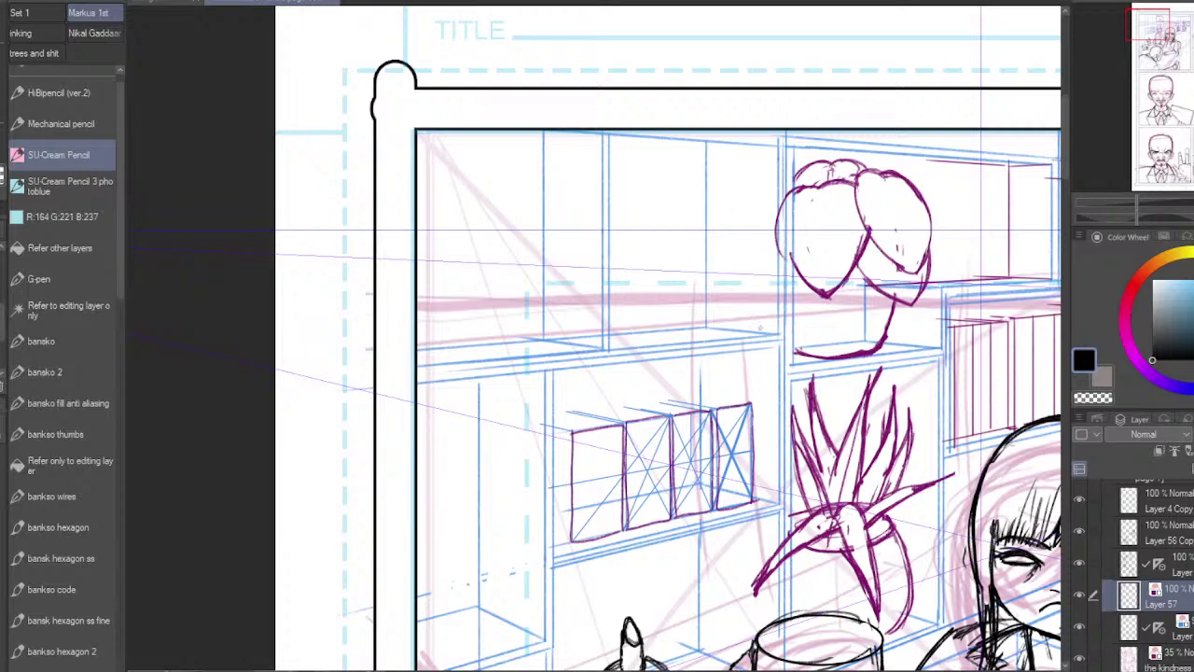
mouse_move(757, 325)
mouse_down()
mouse_move(756, 284)
mouse_move(593, 281)
mouse_up()
key(ctrl+z)
drag(756, 286, 616, 294)
mouse_move(737, 284)
mouse_down()
mouse_move(740, 252)
mouse_move(618, 257)
mouse_up()
mouse_move(736, 282)
mouse_down()
mouse_move(736, 247)
mouse_move(619, 249)
mouse_up()
drag(623, 295, 613, 293)
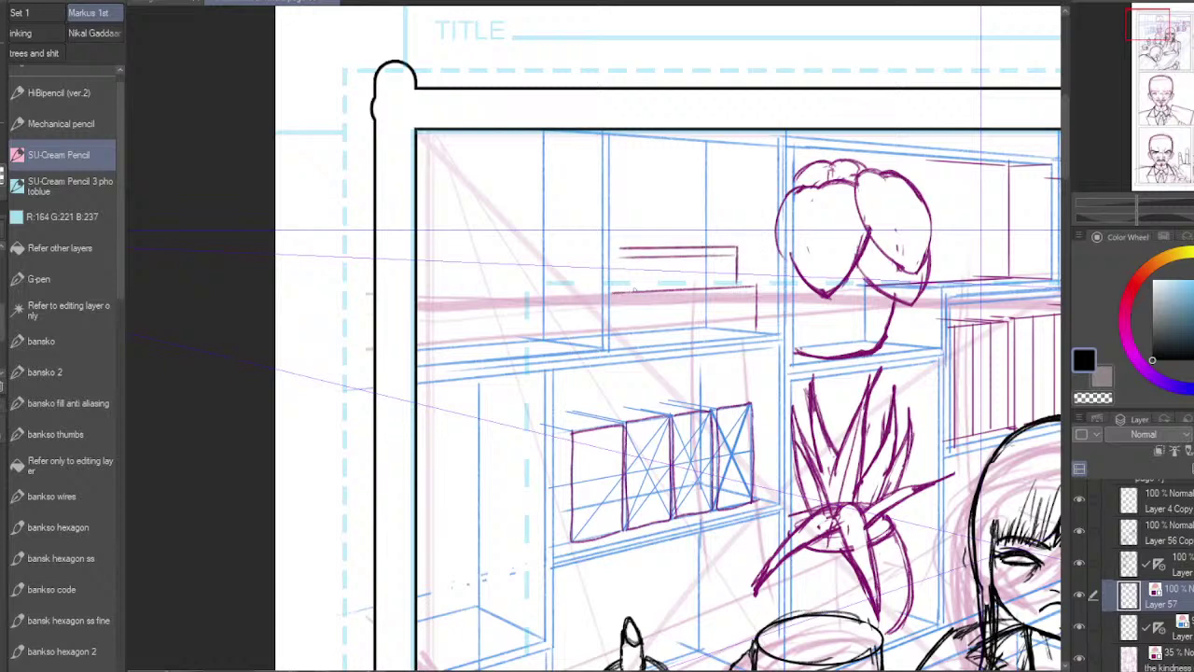
Step: Complete the outlines of the two lower box tiers and add two narrower tiers above them
mouse_move(757, 331)
mouse_down()
mouse_move(611, 356)
mouse_move(603, 343)
mouse_move(600, 360)
mouse_move(603, 256)
mouse_move(599, 293)
mouse_up()
mouse_move(738, 280)
mouse_down()
mouse_move(652, 299)
mouse_move(558, 290)
mouse_move(601, 258)
mouse_up()
drag(733, 247, 603, 249)
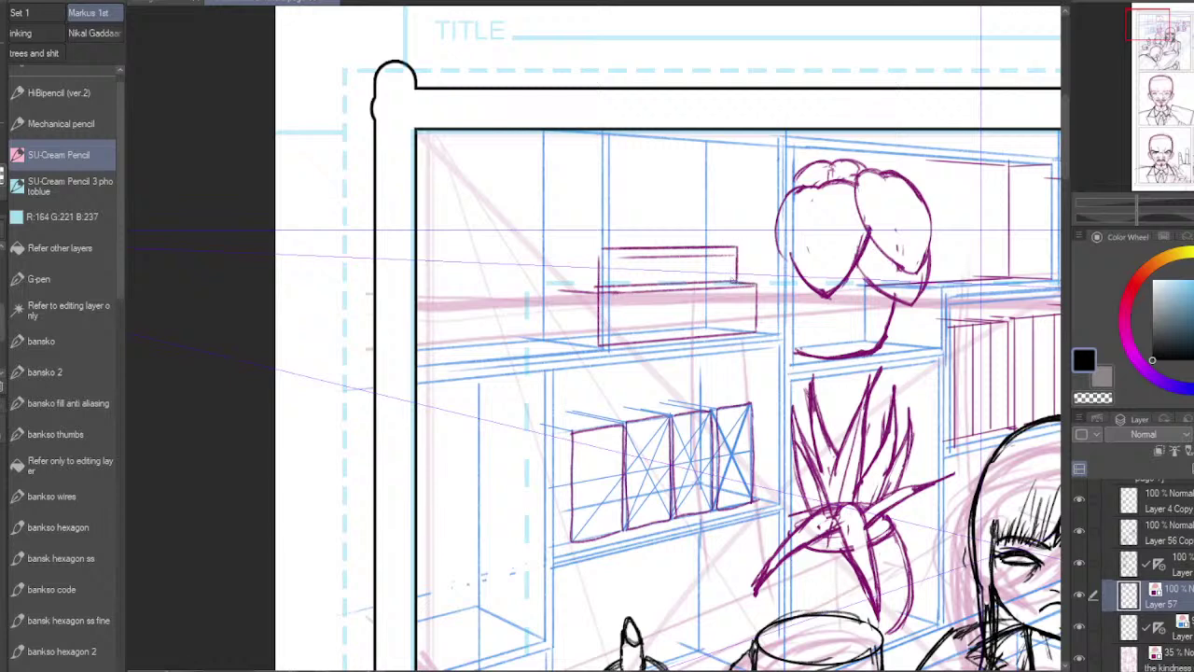
mouse_move(735, 280)
mouse_down()
mouse_move(735, 245)
mouse_move(714, 248)
mouse_move(714, 194)
mouse_move(607, 207)
mouse_up()
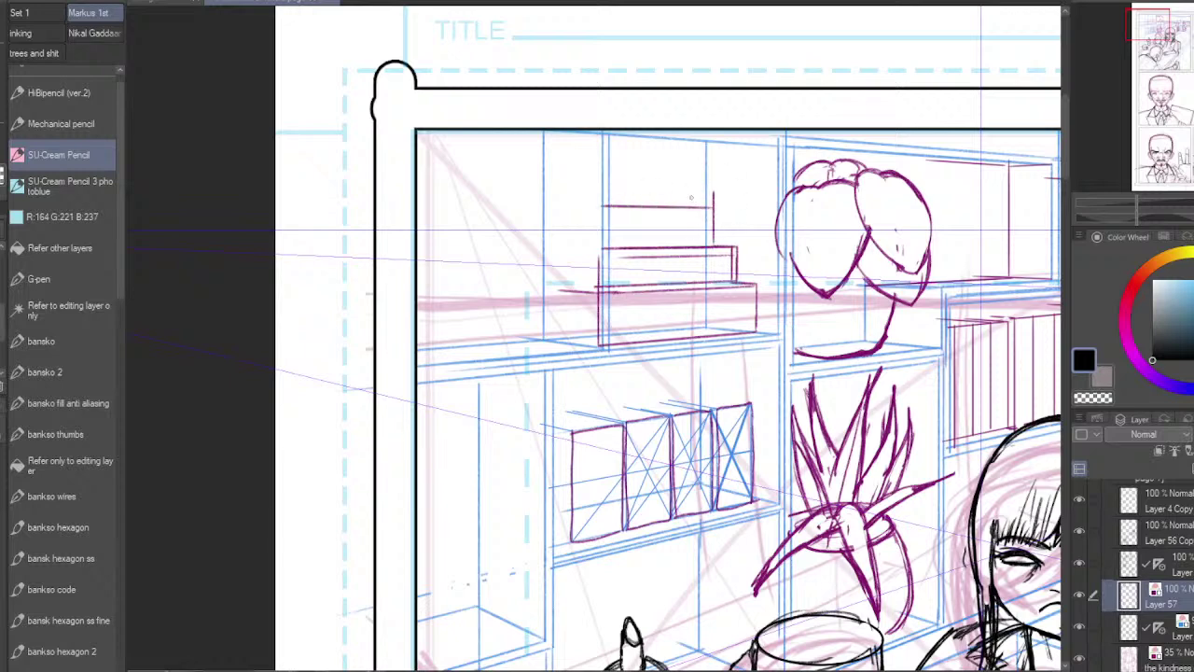
mouse_move(677, 205)
mouse_down()
mouse_move(677, 163)
mouse_move(605, 167)
mouse_up()
drag(757, 285, 600, 278)
key(ctrl+z)
drag(758, 284, 606, 330)
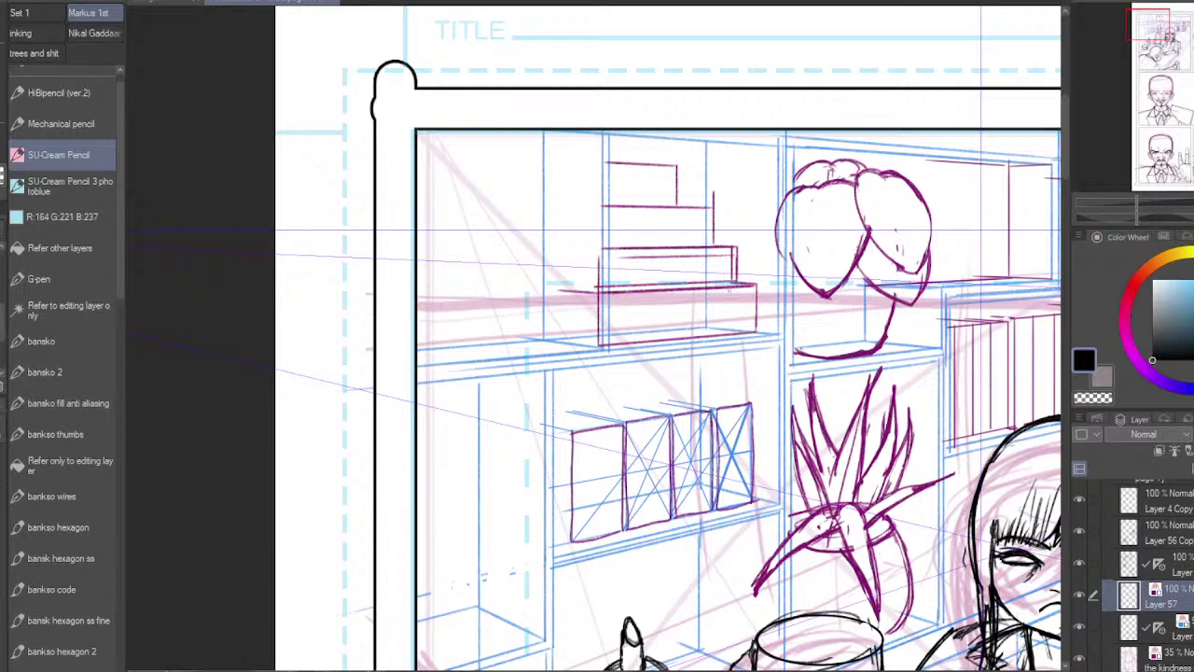
Step: Divide the bottom tier of the stack into four boxes with three vertical lines
drag(701, 286, 701, 336)
key(ctrl+z)
drag(726, 286, 726, 336)
drag(684, 288, 685, 338)
key(ctrl+z)
drag(685, 291, 685, 338)
drag(635, 292, 633, 343)
key(ctrl+z)
drag(644, 291, 645, 334)
Step: Divide the second tier of the stack into separate boxes and redraw its top edge slightly higher
drag(642, 250, 644, 282)
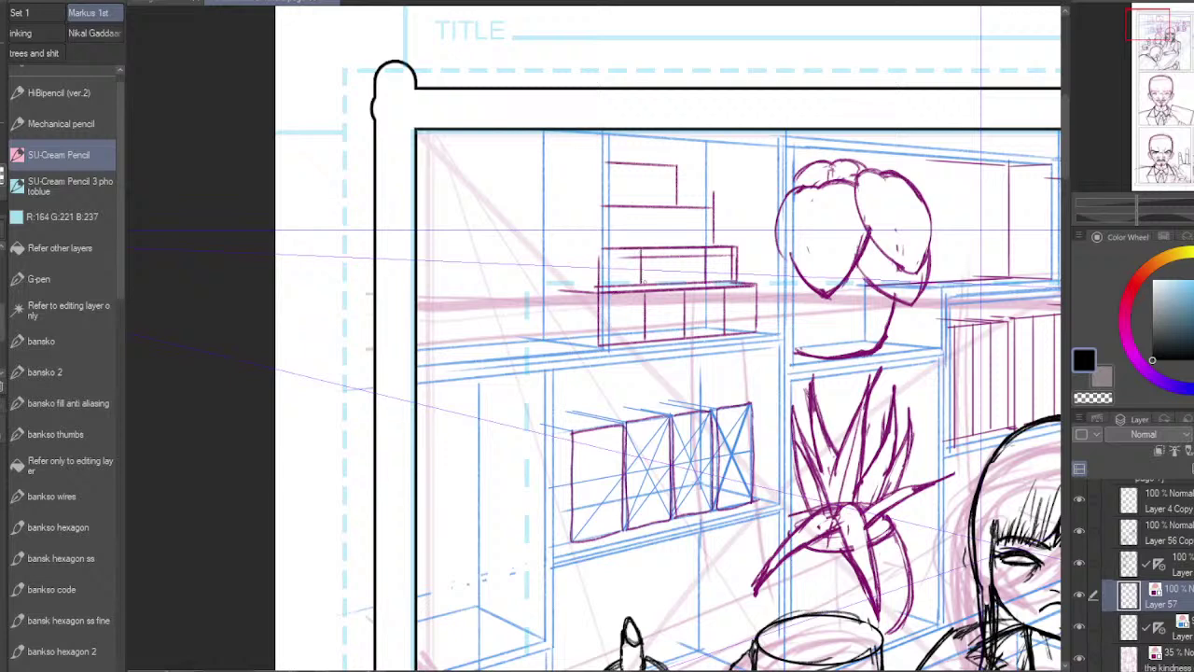
key(ctrl+z)
mouse_move(725, 283)
mouse_down()
mouse_move(689, 268)
mouse_move(695, 250)
mouse_move(729, 257)
mouse_up()
mouse_move(693, 246)
mouse_down()
mouse_move(693, 285)
mouse_move(733, 233)
mouse_move(688, 238)
mouse_move(693, 269)
mouse_move(688, 239)
mouse_move(602, 238)
mouse_move(645, 284)
mouse_move(688, 254)
mouse_up()
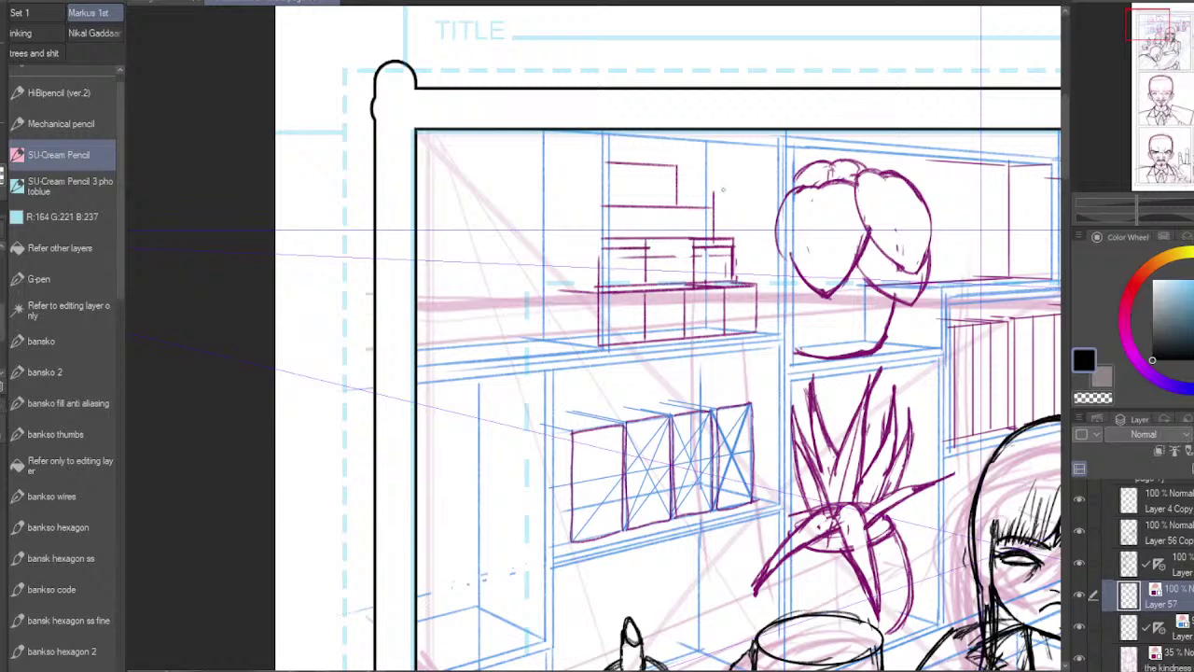
Step: Redraw the third tier's top and side edges and split the top tier into two boxes
drag(712, 204, 712, 239)
mouse_move(657, 199)
mouse_down()
mouse_move(714, 199)
mouse_move(616, 234)
mouse_up()
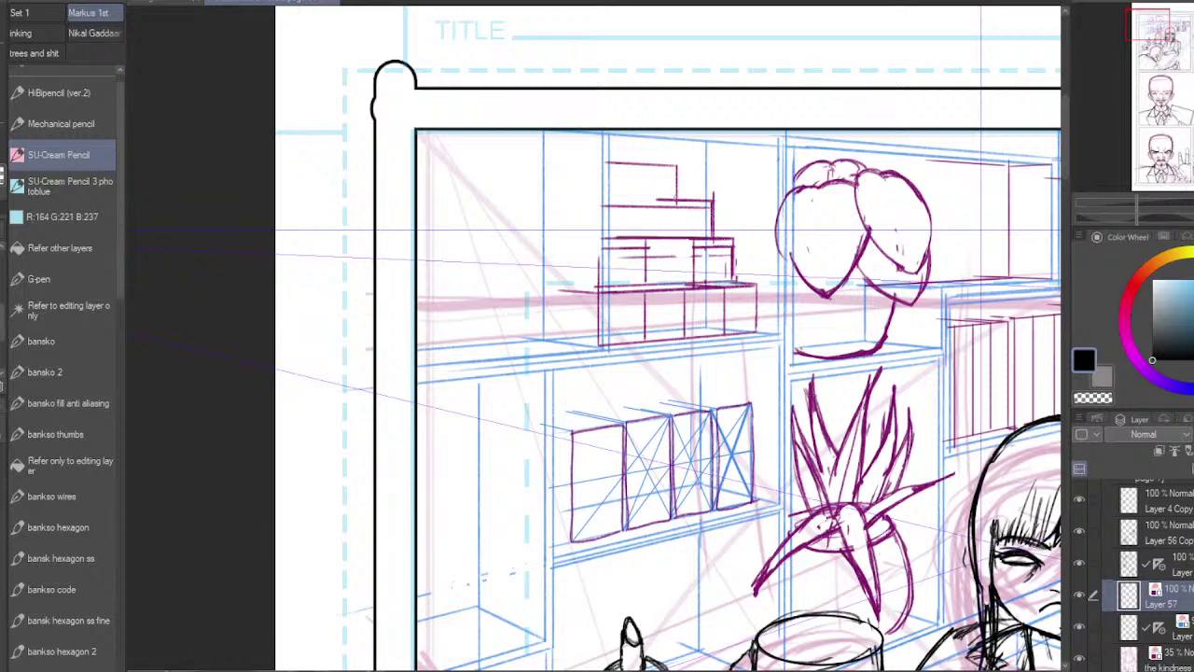
drag(677, 194, 677, 239)
drag(698, 206, 707, 205)
mouse_move(614, 197)
mouse_down()
mouse_move(679, 198)
mouse_move(624, 233)
mouse_up()
mouse_move(632, 163)
mouse_down()
mouse_move(677, 191)
mouse_move(632, 202)
mouse_up()
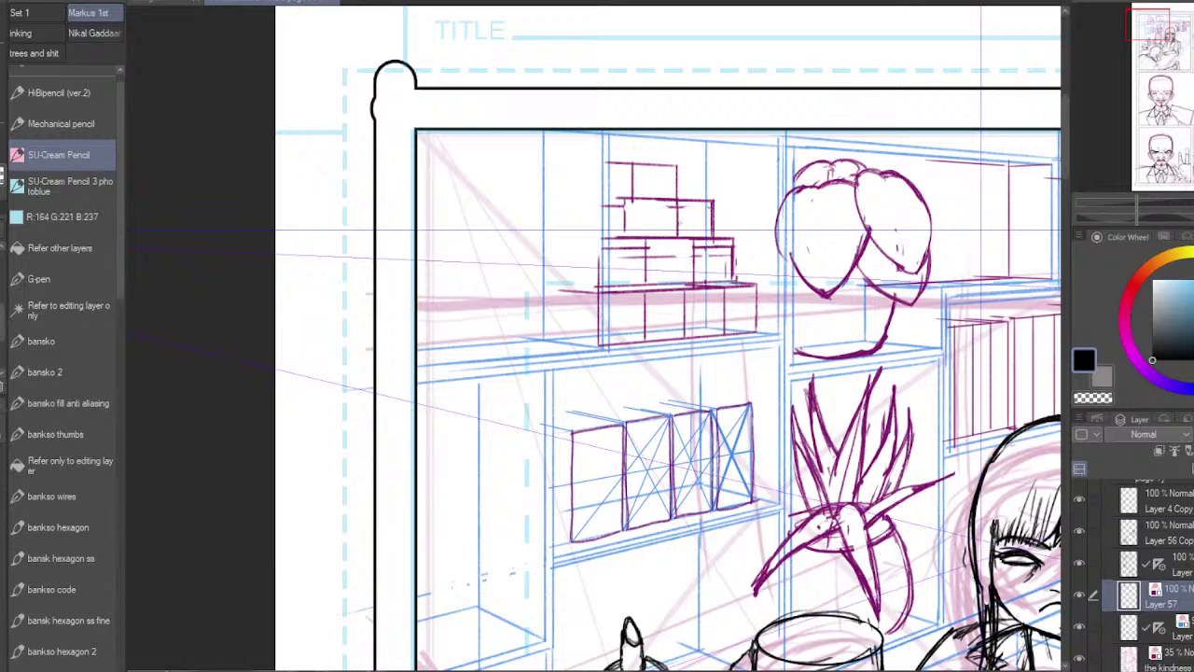
Step: Divide the third tier of the stack into three boxes and clean up its overlapping lines
drag(689, 200, 683, 236)
key(ctrl+z)
mouse_move(646, 200)
mouse_down()
mouse_move(646, 238)
mouse_move(677, 210)
mouse_move(678, 231)
mouse_up()
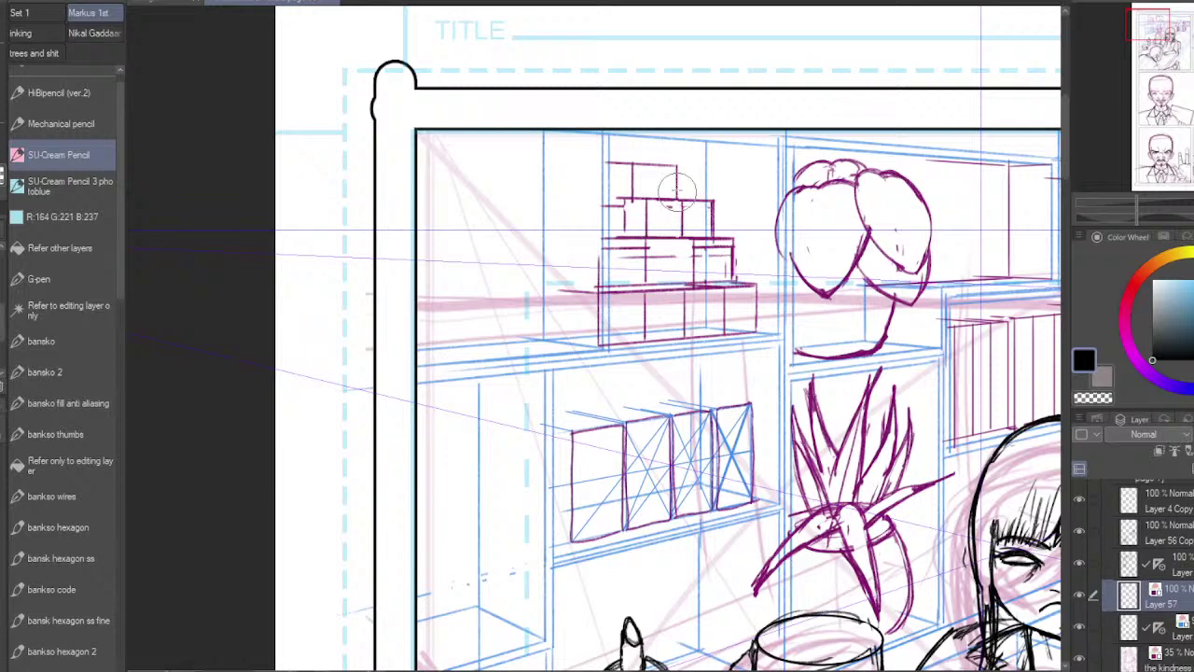
drag(626, 201, 614, 241)
key(ctrl+z)
Step: Draw the receding top faces of the four upright boxes on the middle left shelf
mouse_move(752, 403)
mouse_down()
mouse_move(703, 392)
mouse_move(550, 414)
mouse_up()
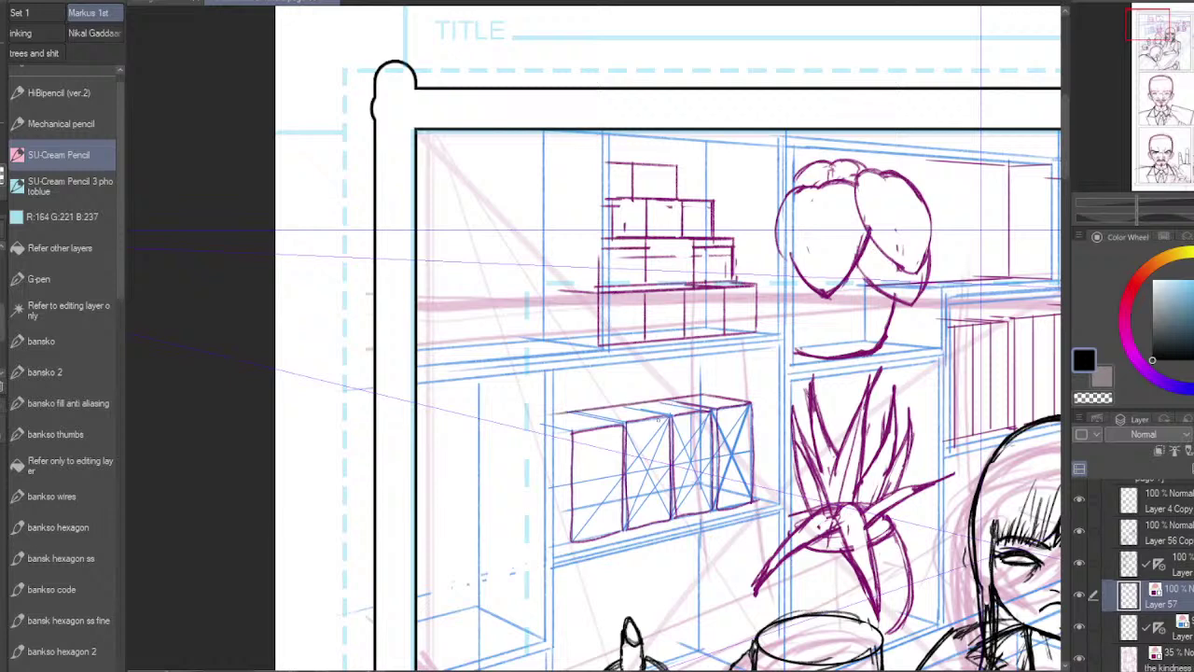
mouse_move(707, 412)
mouse_down()
mouse_move(644, 400)
mouse_move(620, 416)
mouse_move(571, 420)
mouse_move(562, 408)
mouse_move(565, 424)
mouse_up()
drag(571, 411, 540, 422)
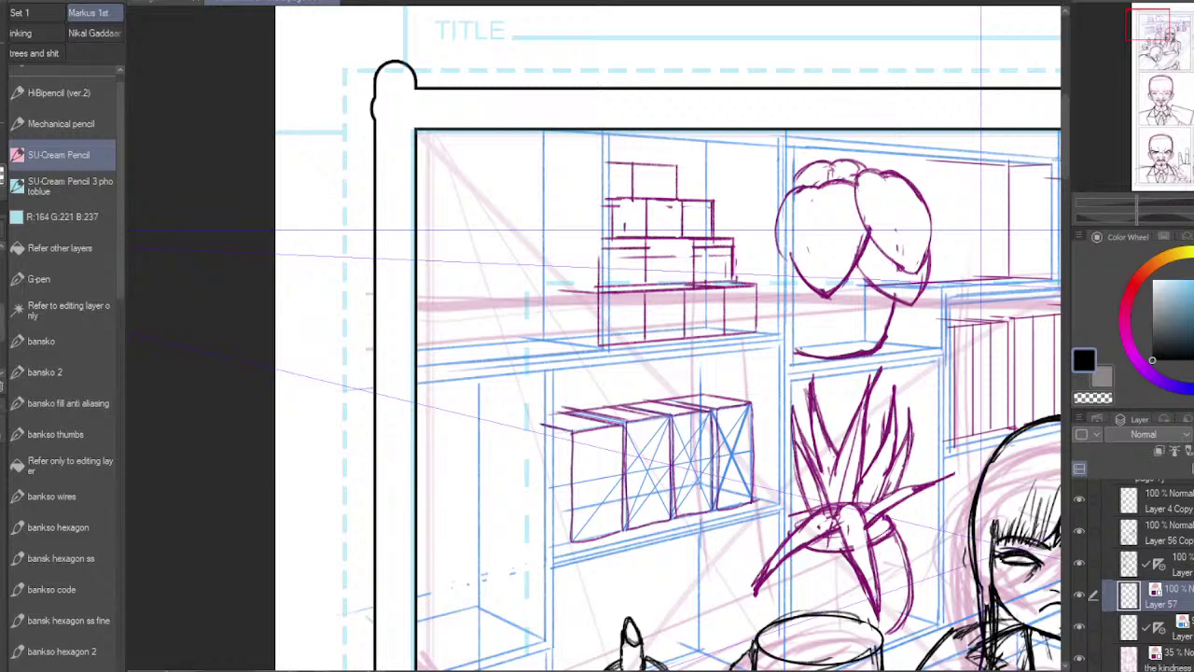
mouse_move(575, 540)
mouse_down()
mouse_move(639, 533)
mouse_move(574, 530)
mouse_up()
Step: Sketch a perspective construction box with center lines in the shelf compartment at the panel's left edge
key(ctrl+minus)
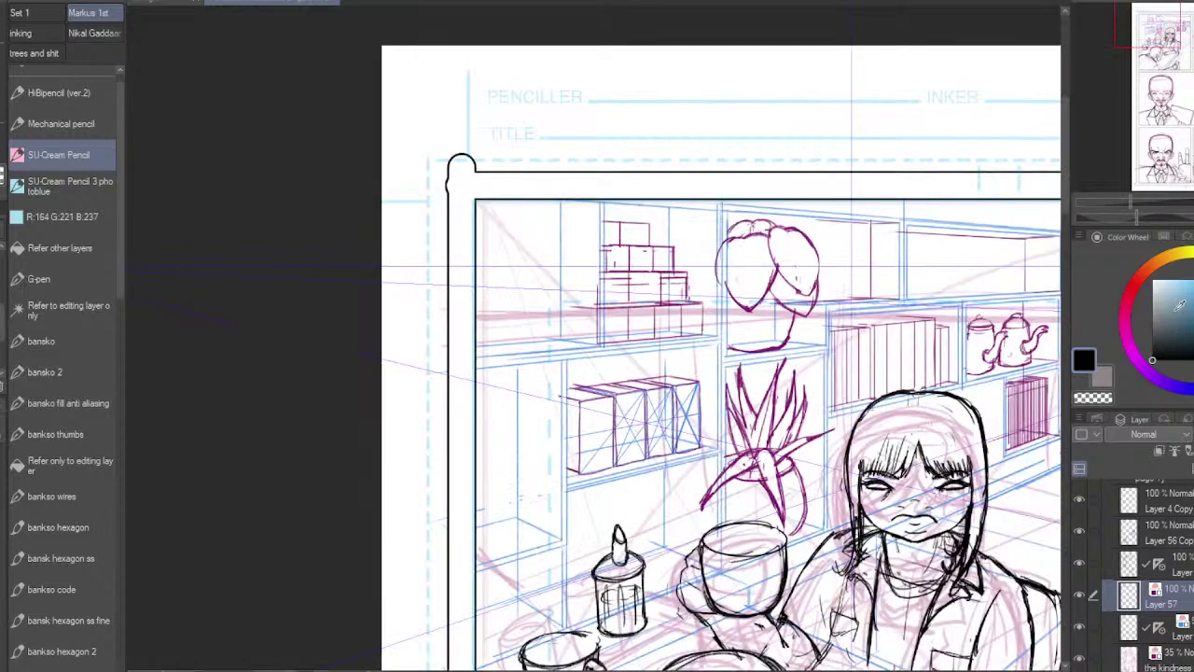
drag(1154, 48, 1142, 64)
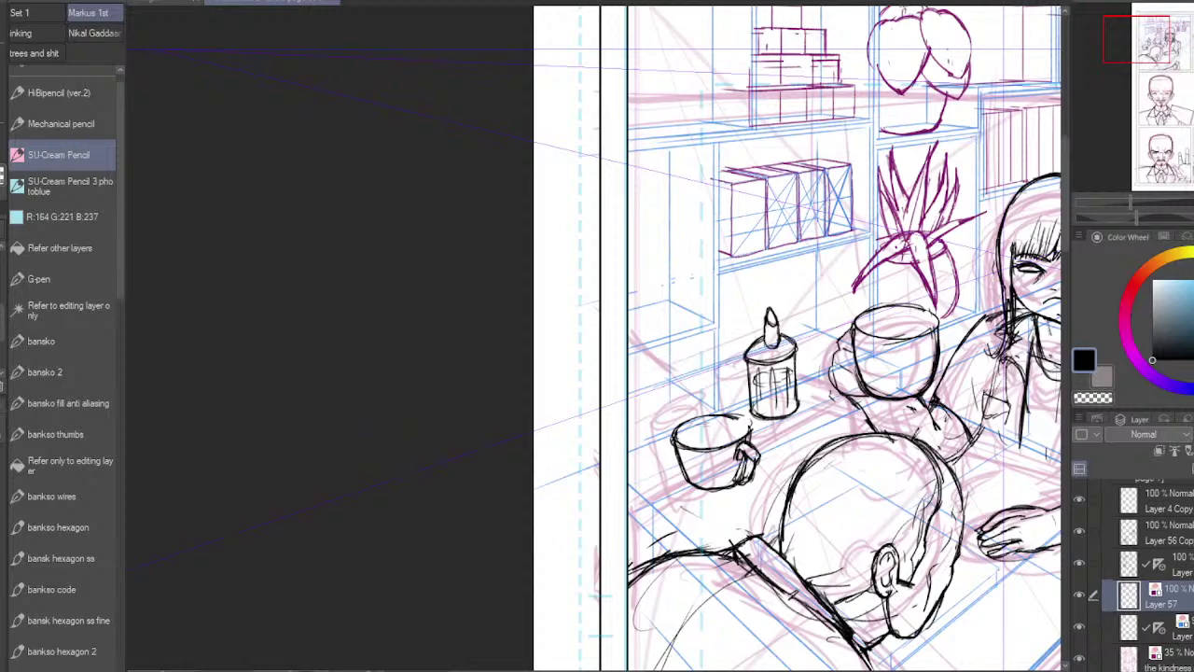
drag(799, 336, 865, 434)
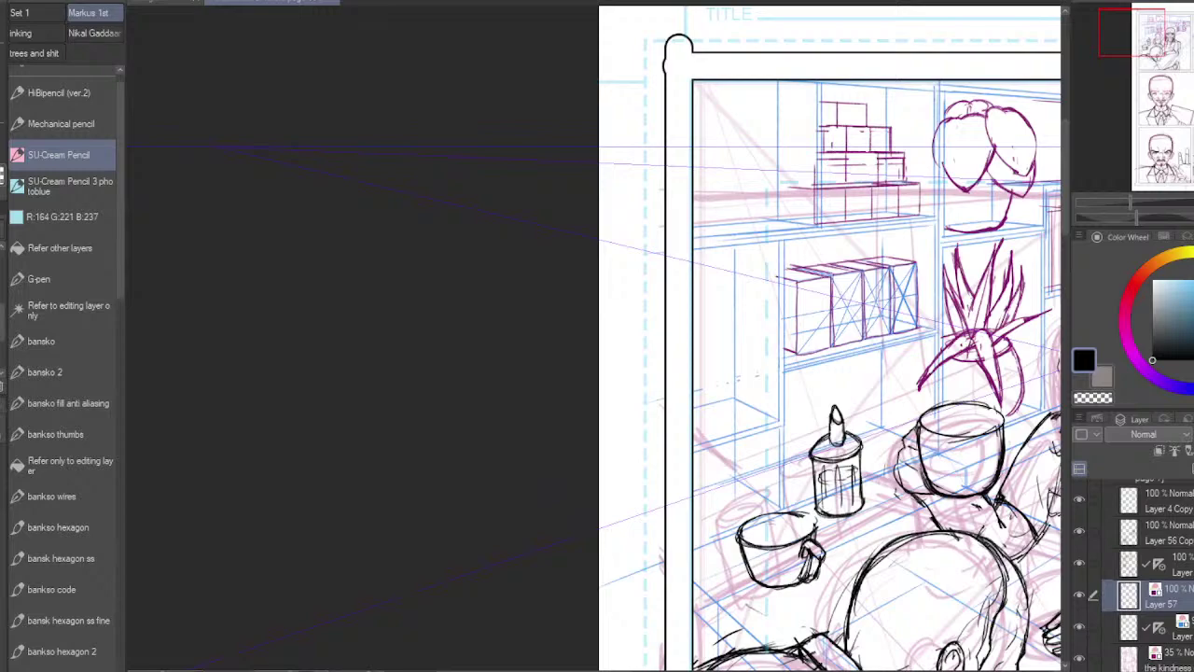
key(ctrl+plus)
key(ctrl+plus)
mouse_move(1137, 51)
mouse_down()
mouse_move(1135, 35)
mouse_move(1136, 48)
mouse_up()
mouse_move(713, 281)
mouse_down()
mouse_move(849, 241)
mouse_move(850, 266)
mouse_move(879, 291)
mouse_move(748, 309)
mouse_move(739, 334)
mouse_move(767, 336)
mouse_up()
drag(1156, 85, 1134, 35)
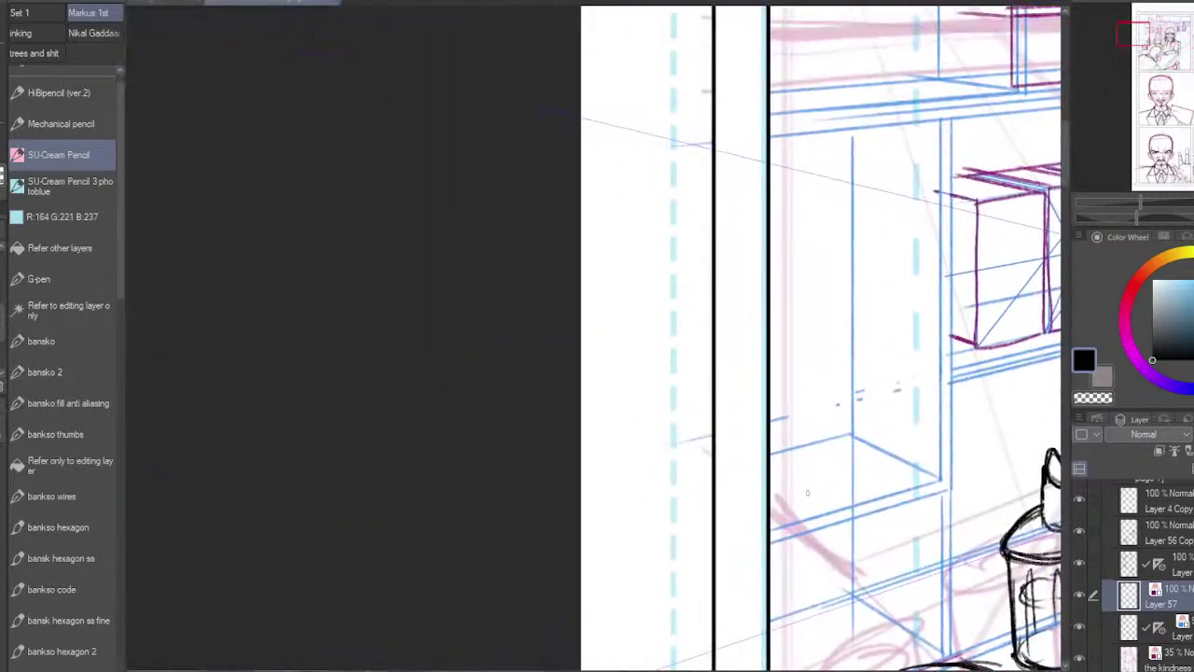
mouse_move(779, 485)
mouse_down()
mouse_move(861, 464)
mouse_move(849, 482)
mouse_up()
mouse_move(790, 452)
mouse_down()
mouse_move(858, 488)
mouse_move(830, 343)
mouse_move(884, 406)
mouse_up()
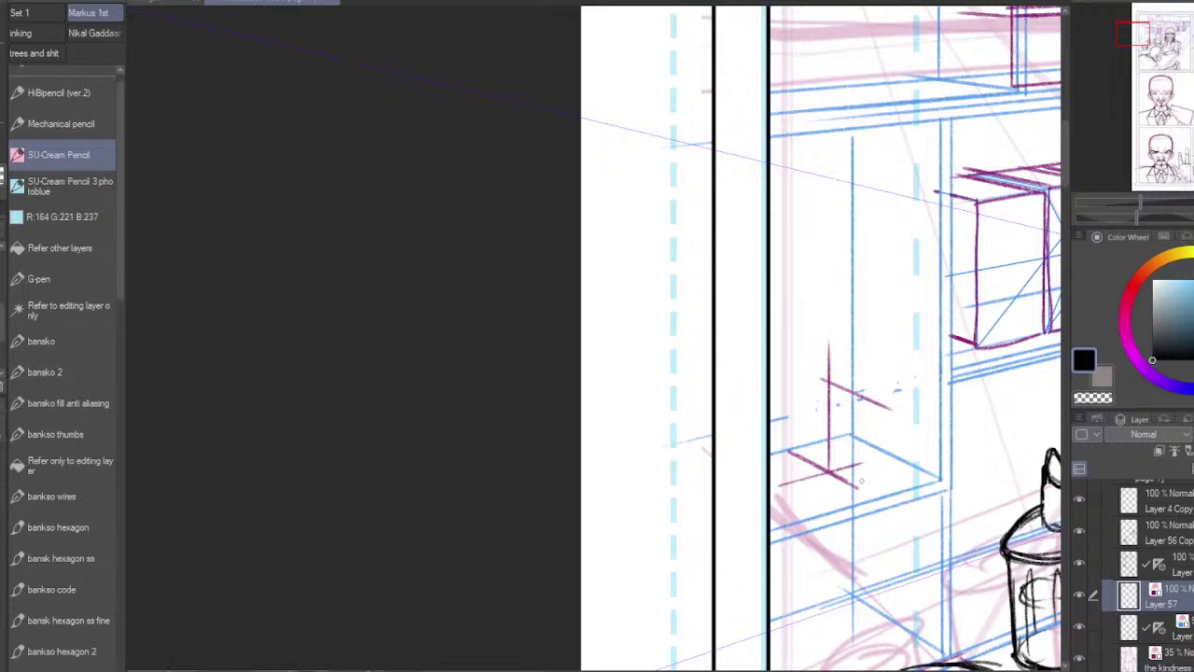
mouse_move(849, 479)
mouse_down()
mouse_move(872, 494)
mouse_move(865, 389)
mouse_move(782, 364)
mouse_move(795, 455)
mouse_up()
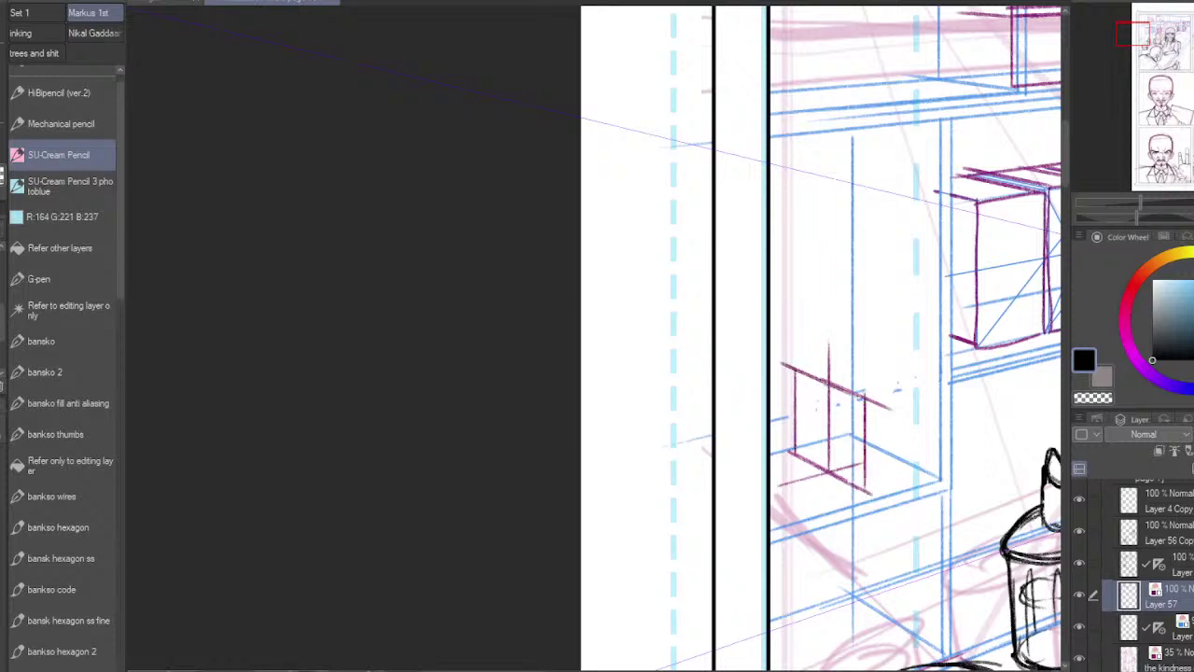
mouse_move(782, 380)
mouse_down()
mouse_move(870, 401)
mouse_move(879, 372)
mouse_up()
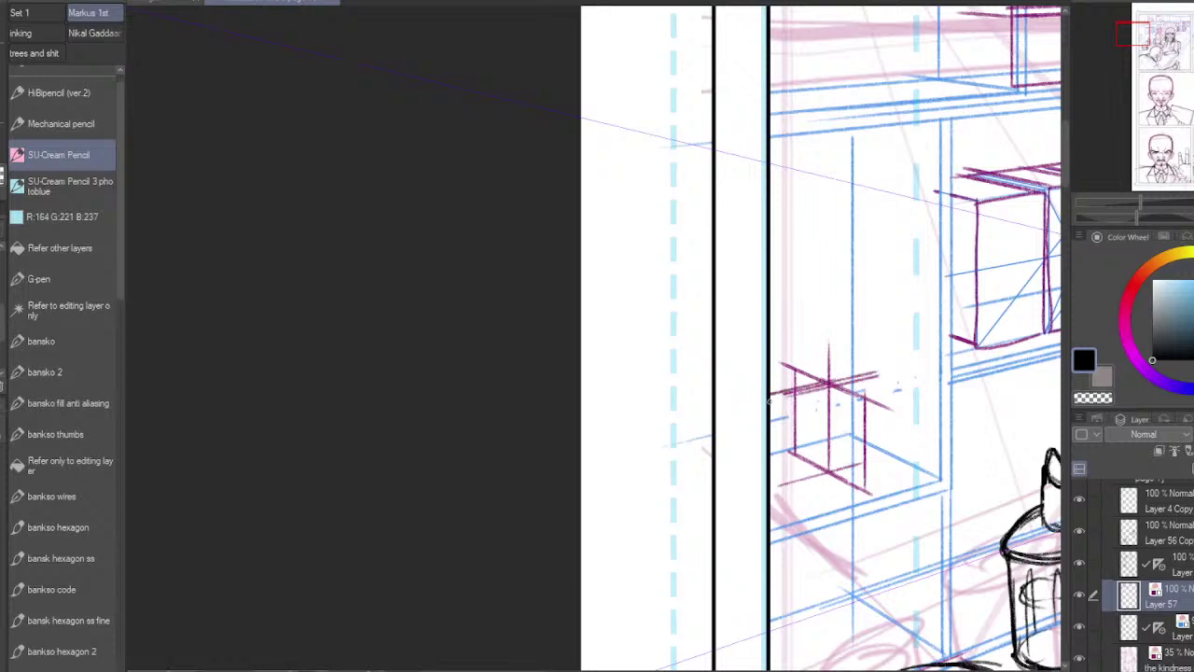
mouse_move(771, 394)
mouse_down()
mouse_move(840, 381)
mouse_move(776, 489)
mouse_move(840, 467)
mouse_move(881, 469)
mouse_up()
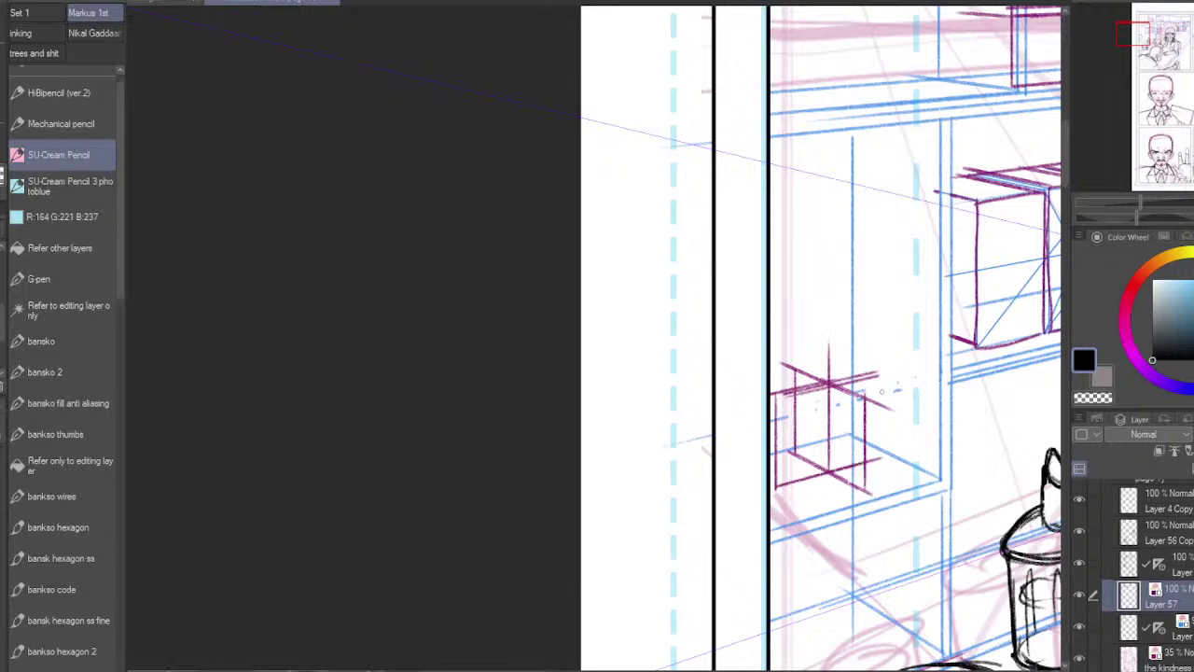
Step: Draw a cup's elliptical rim, curved sides and rounded base over the construction box
drag(880, 379, 880, 444)
drag(882, 371, 884, 457)
mouse_move(795, 367)
mouse_down()
mouse_move(775, 396)
mouse_move(865, 396)
mouse_move(801, 367)
mouse_move(868, 367)
mouse_move(866, 396)
mouse_move(815, 397)
mouse_move(788, 364)
mouse_move(773, 427)
mouse_move(789, 486)
mouse_up()
drag(886, 374, 870, 472)
mouse_move(882, 417)
mouse_down()
mouse_move(866, 481)
mouse_move(788, 478)
mouse_move(862, 486)
mouse_move(886, 427)
mouse_up()
mouse_move(889, 378)
mouse_down()
mouse_move(873, 474)
mouse_move(797, 487)
mouse_move(772, 381)
mouse_up()
Step: Erase the construction lines crossing the cup's body and rim opening
drag(829, 424, 827, 461)
drag(864, 414, 865, 433)
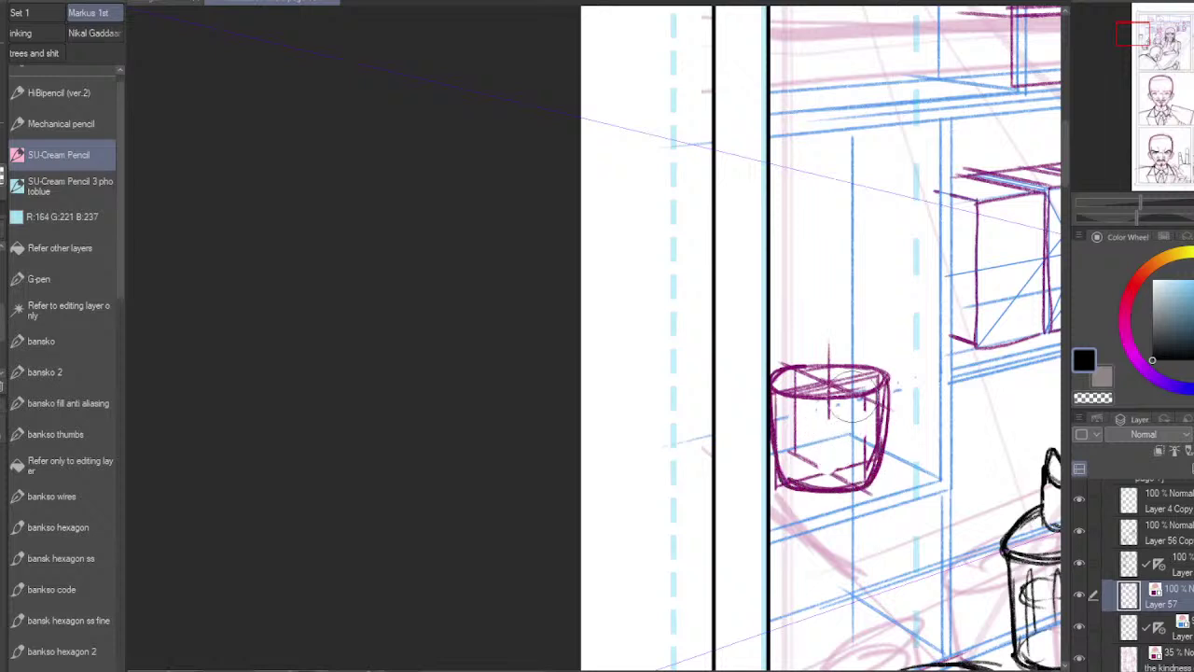
mouse_move(803, 385)
mouse_down()
mouse_move(845, 384)
mouse_move(803, 378)
mouse_up()
drag(803, 378, 877, 380)
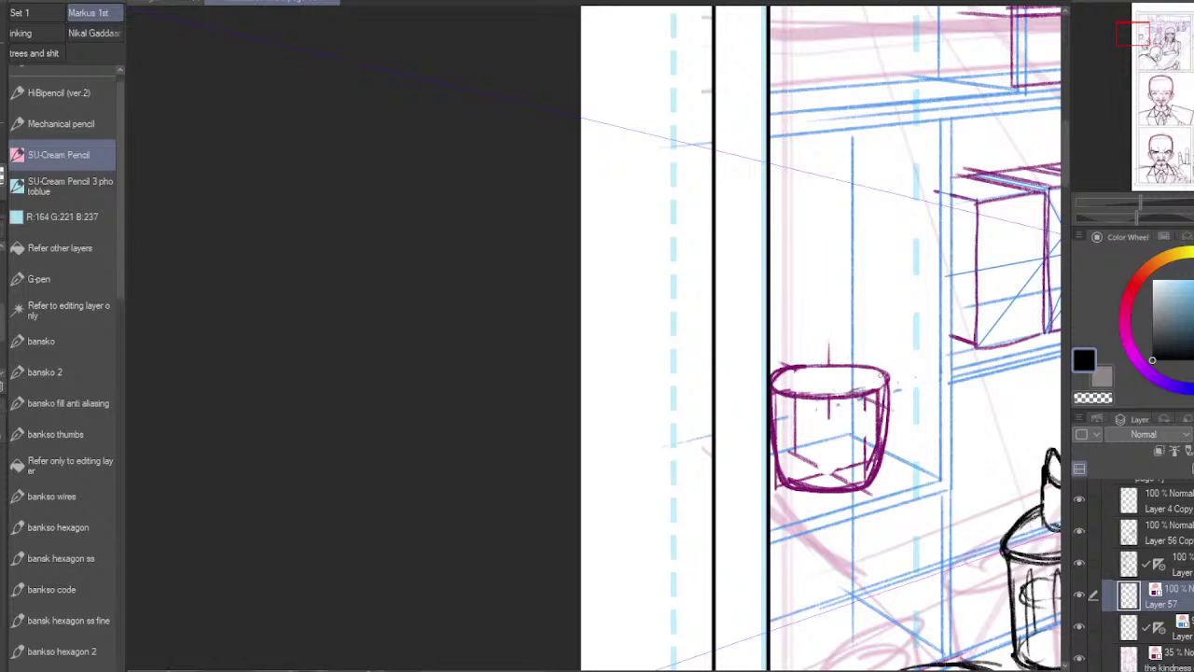
Step: Strengthen the cup's contour, draw a curled handle on its right side, and clear leftover guide lines around the base
mouse_move(776, 377)
mouse_down()
mouse_move(884, 364)
mouse_move(881, 466)
mouse_up()
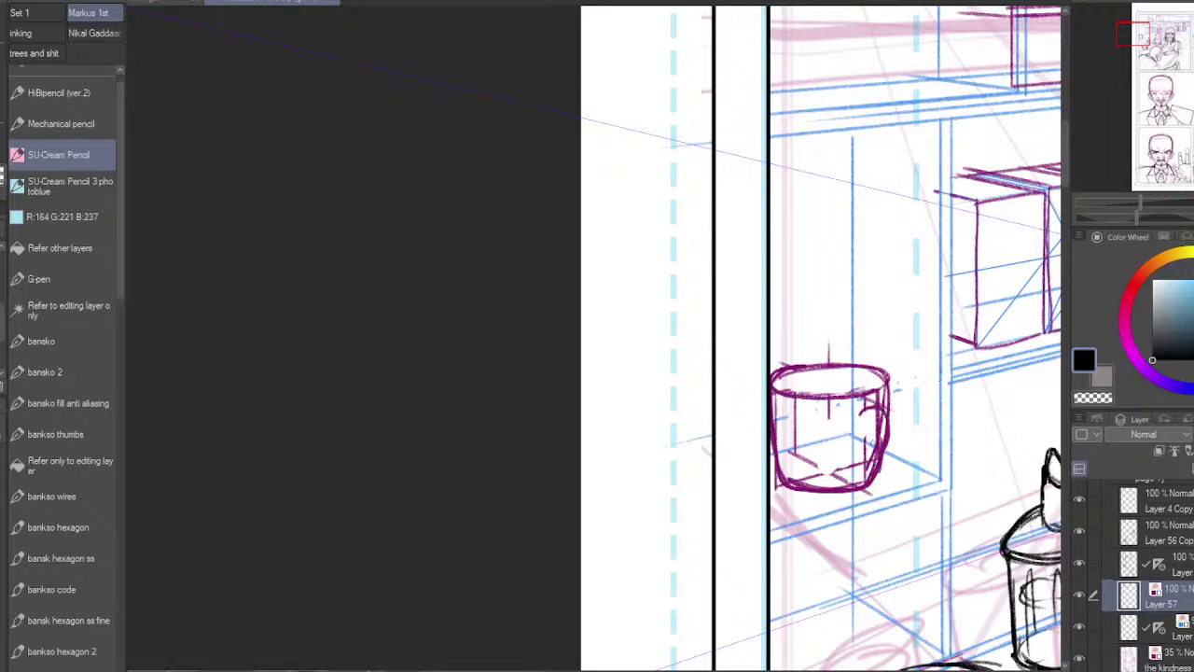
drag(861, 424, 866, 480)
mouse_move(872, 408)
mouse_down()
mouse_move(875, 444)
mouse_move(864, 437)
mouse_move(874, 433)
mouse_move(877, 482)
mouse_move(862, 468)
mouse_move(877, 448)
mouse_move(863, 473)
mouse_move(873, 456)
mouse_move(821, 493)
mouse_move(782, 478)
mouse_up()
mouse_move(772, 398)
mouse_down()
mouse_move(777, 461)
mouse_move(840, 490)
mouse_move(873, 433)
mouse_move(862, 479)
mouse_up()
mouse_move(866, 435)
mouse_down()
mouse_move(858, 407)
mouse_move(896, 414)
mouse_up()
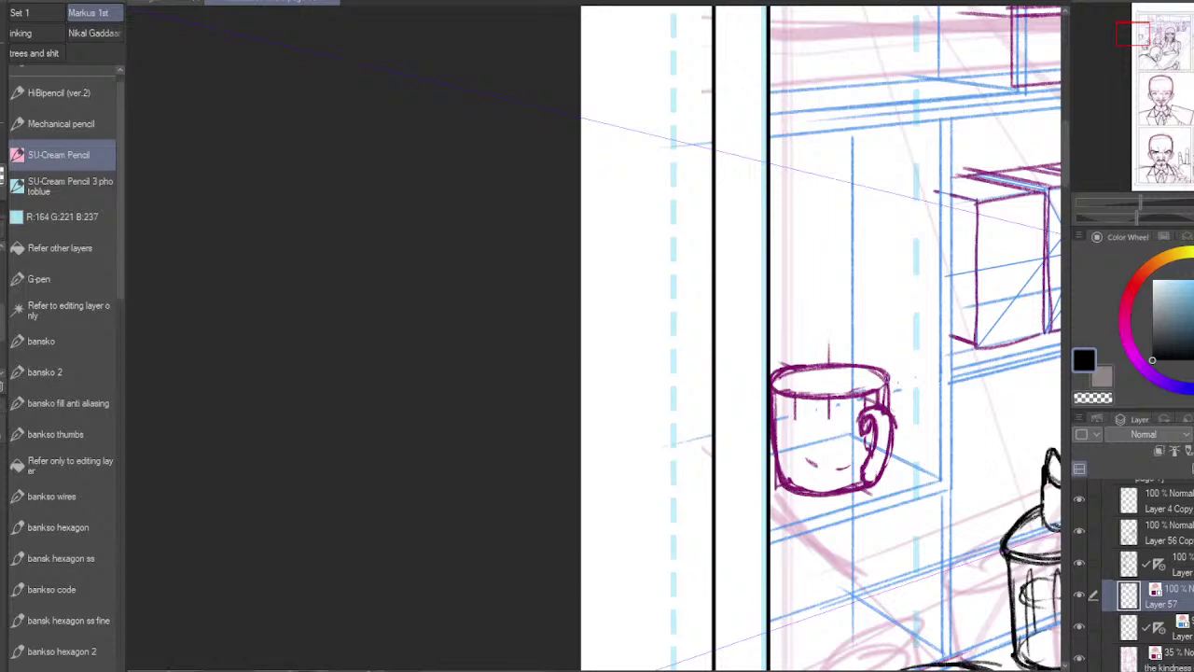
Step: Thicken the mug's rim and lower contour and add vertical contour lines down its body
mouse_move(887, 390)
mouse_down()
mouse_move(883, 372)
mouse_move(830, 365)
mouse_move(778, 380)
mouse_up()
mouse_move(887, 386)
mouse_down()
mouse_move(814, 403)
mouse_move(767, 383)
mouse_up()
mouse_move(775, 437)
mouse_down()
mouse_move(790, 478)
mouse_move(803, 453)
mouse_move(793, 476)
mouse_up()
drag(847, 480, 860, 457)
drag(795, 396, 803, 484)
mouse_move(841, 433)
mouse_down()
mouse_move(842, 489)
mouse_move(839, 467)
mouse_up()
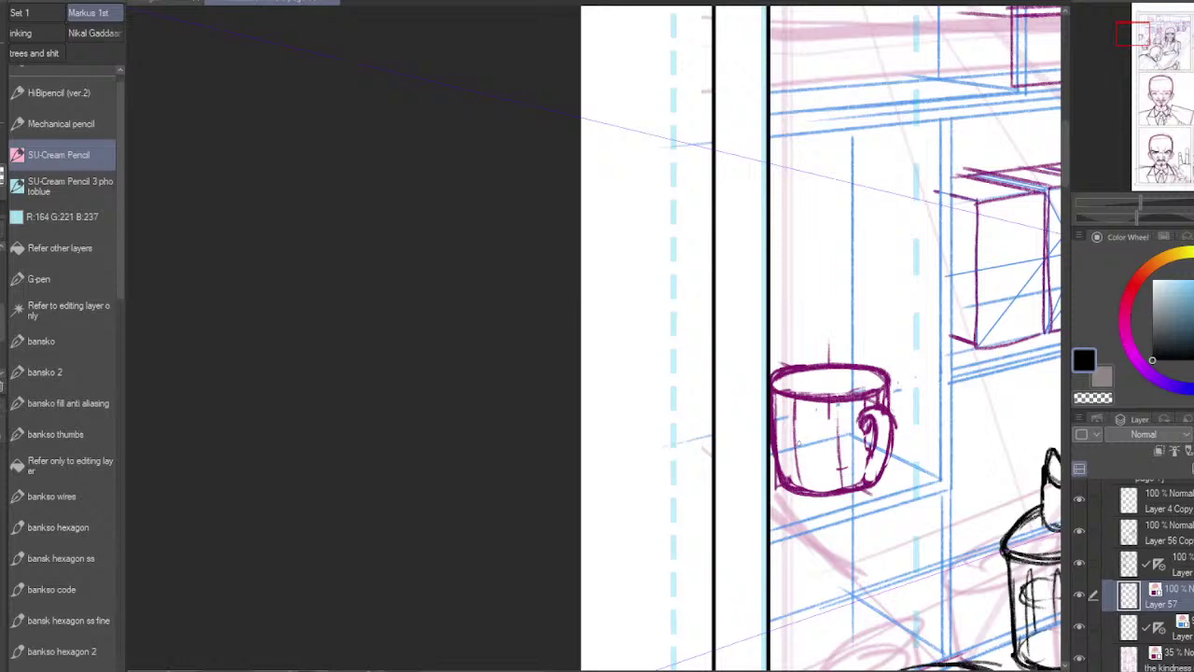
Step: Add a curved horizontal contour line around the middle of the mug's body
mouse_move(777, 439)
mouse_down()
mouse_move(877, 441)
mouse_move(778, 442)
mouse_up()
key(ctrl+minus)
key(ctrl+minus)
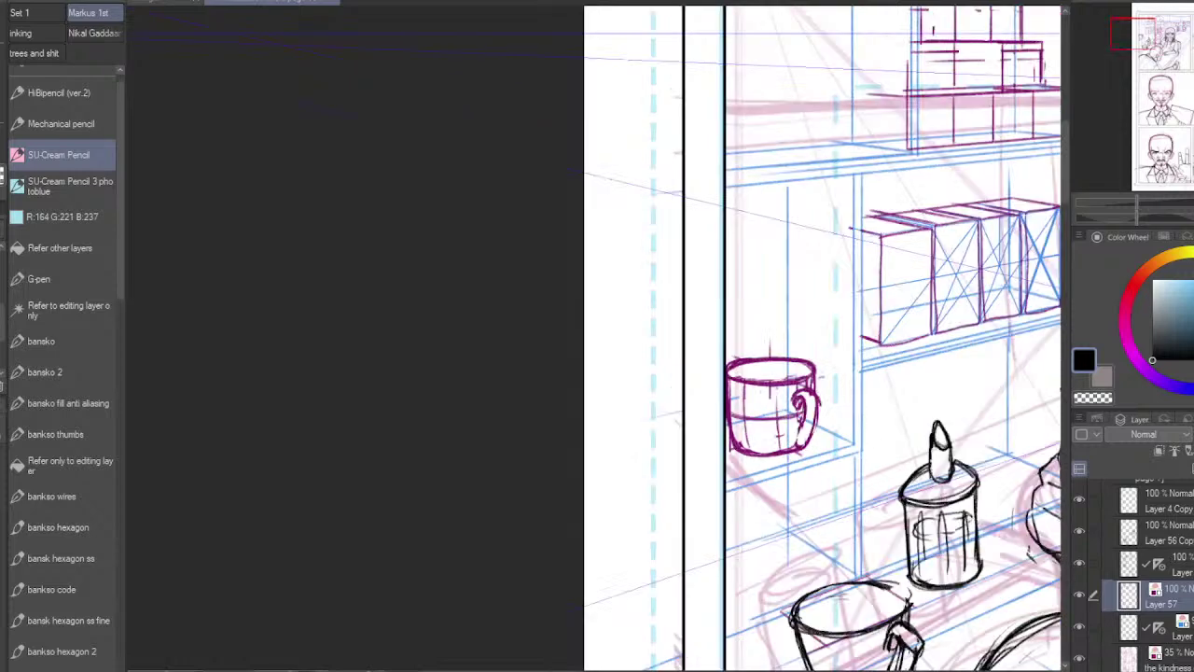
Step: Sketch the outline of a rounded plant pot on the upper shelf, between the panel's left border and the stacked boxes
drag(1148, 33, 1133, 33)
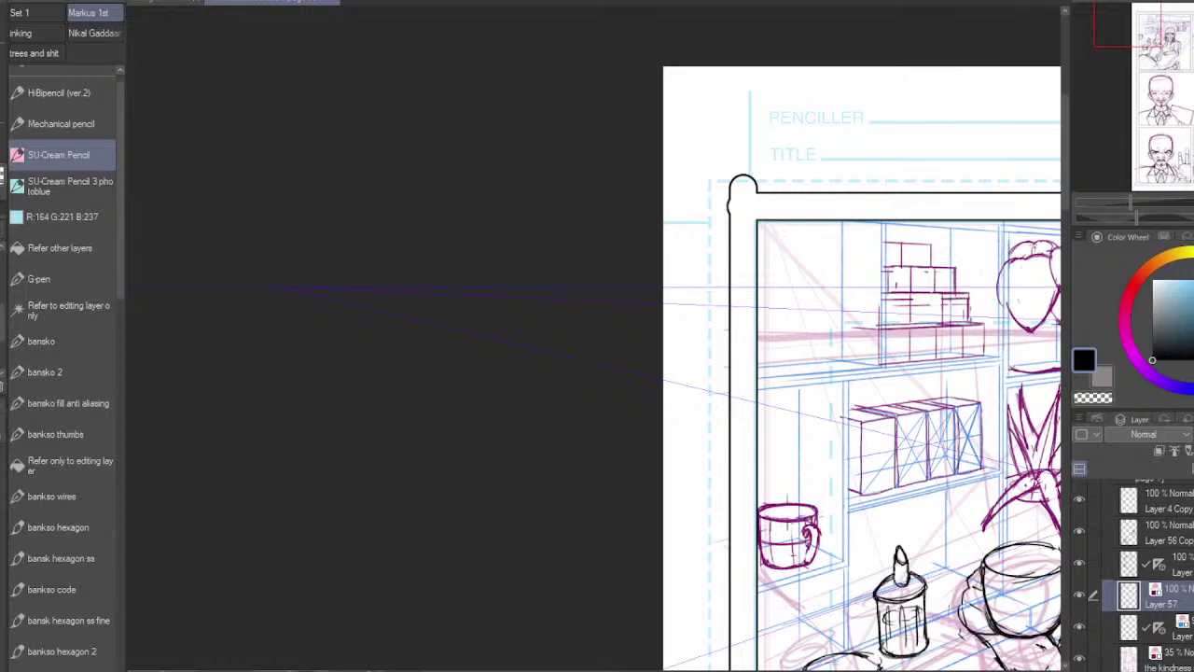
key(ctrl+plus)
key(ctrl+plus)
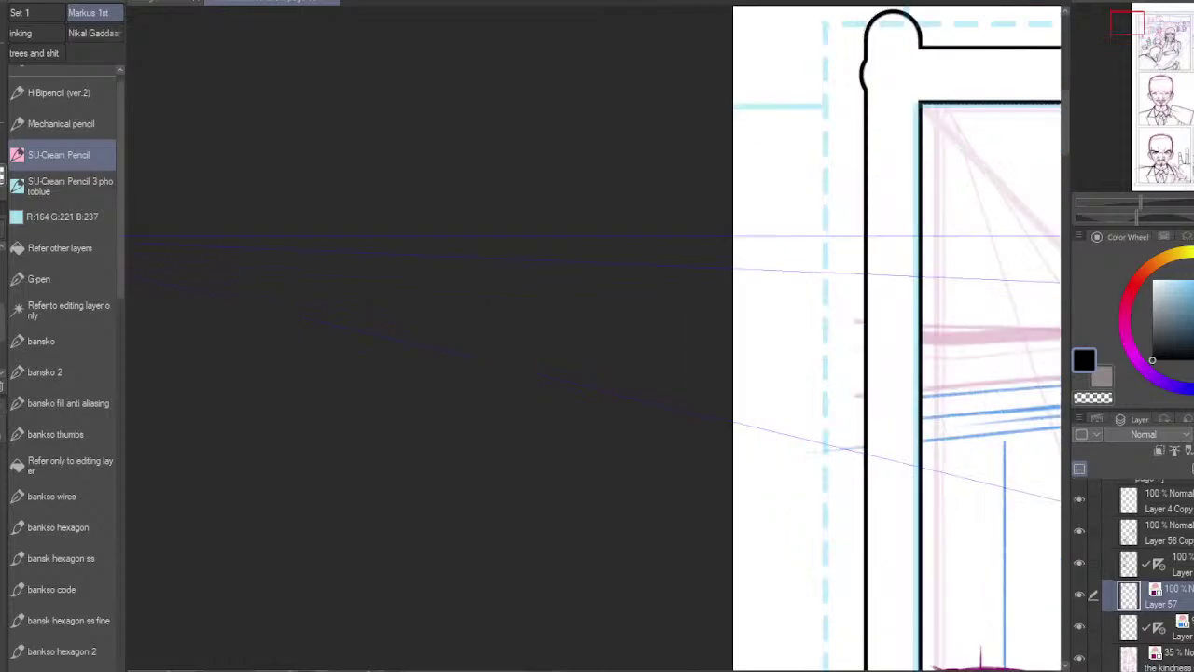
mouse_move(1127, 29)
mouse_down()
mouse_move(1158, 37)
mouse_move(1153, 51)
mouse_move(1139, 30)
mouse_up()
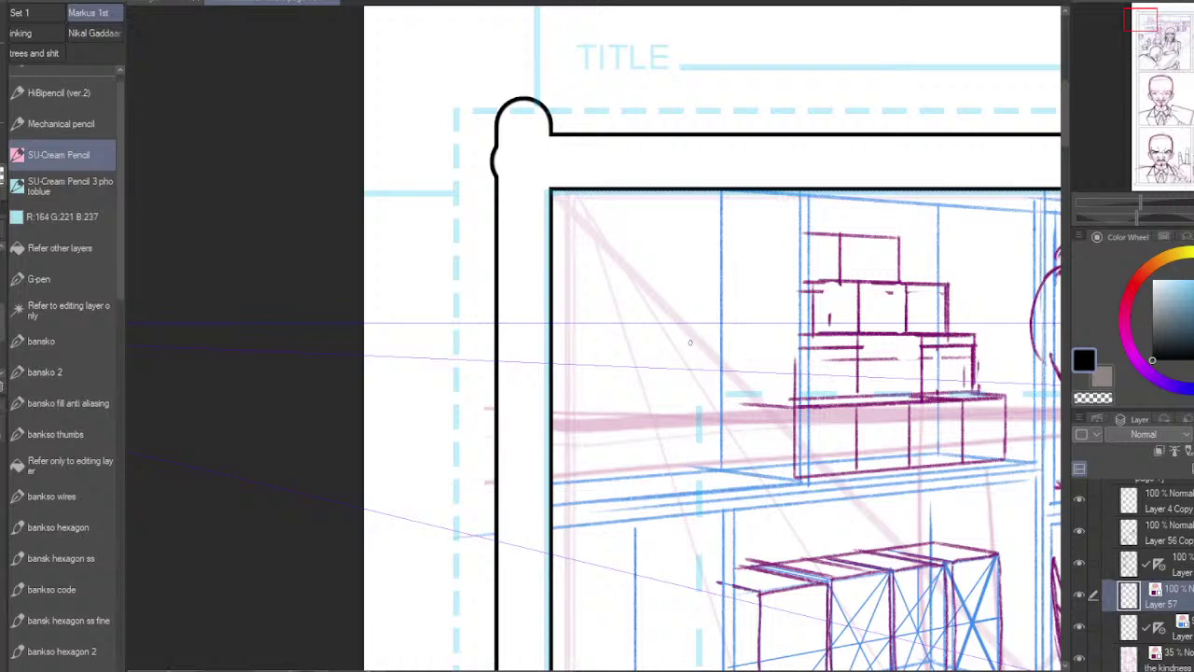
mouse_move(586, 319)
mouse_down()
mouse_move(712, 315)
mouse_move(744, 331)
mouse_move(723, 465)
mouse_move(655, 485)
mouse_move(694, 470)
mouse_move(684, 484)
mouse_move(592, 420)
mouse_move(592, 452)
mouse_up()
drag(584, 360, 605, 487)
drag(589, 323, 599, 450)
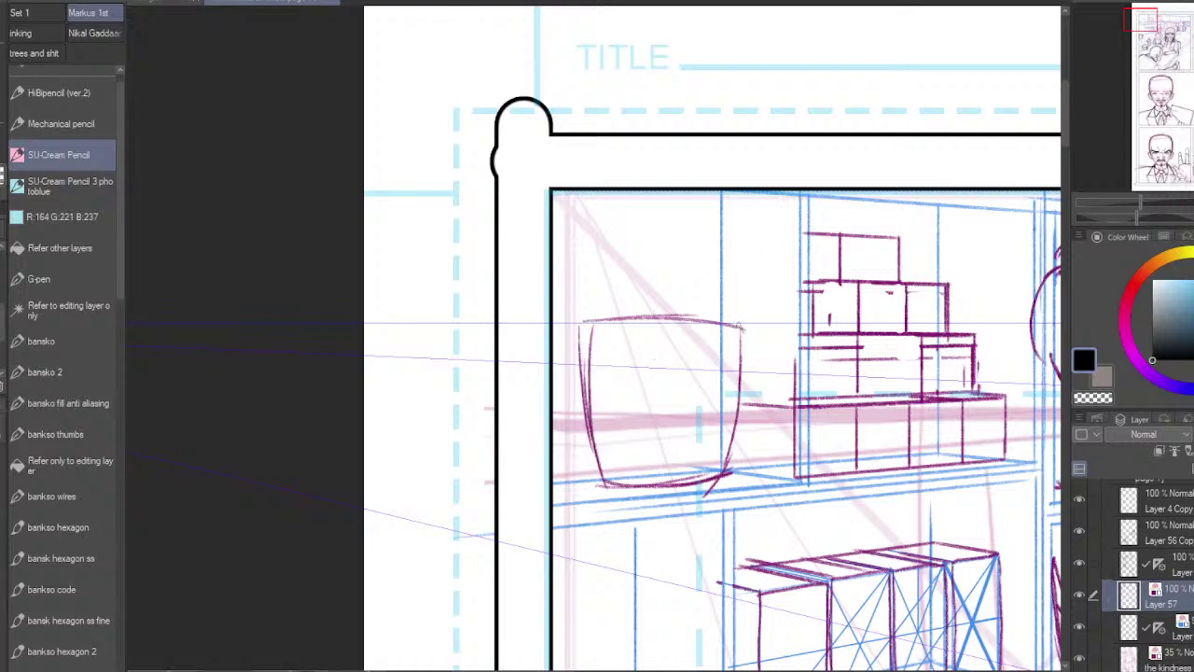
Step: Darken the plant pot's rim, curved sides and rounded base
mouse_move(745, 327)
mouse_down()
mouse_move(584, 327)
mouse_move(604, 326)
mouse_up()
drag(581, 328, 598, 444)
drag(583, 390, 603, 477)
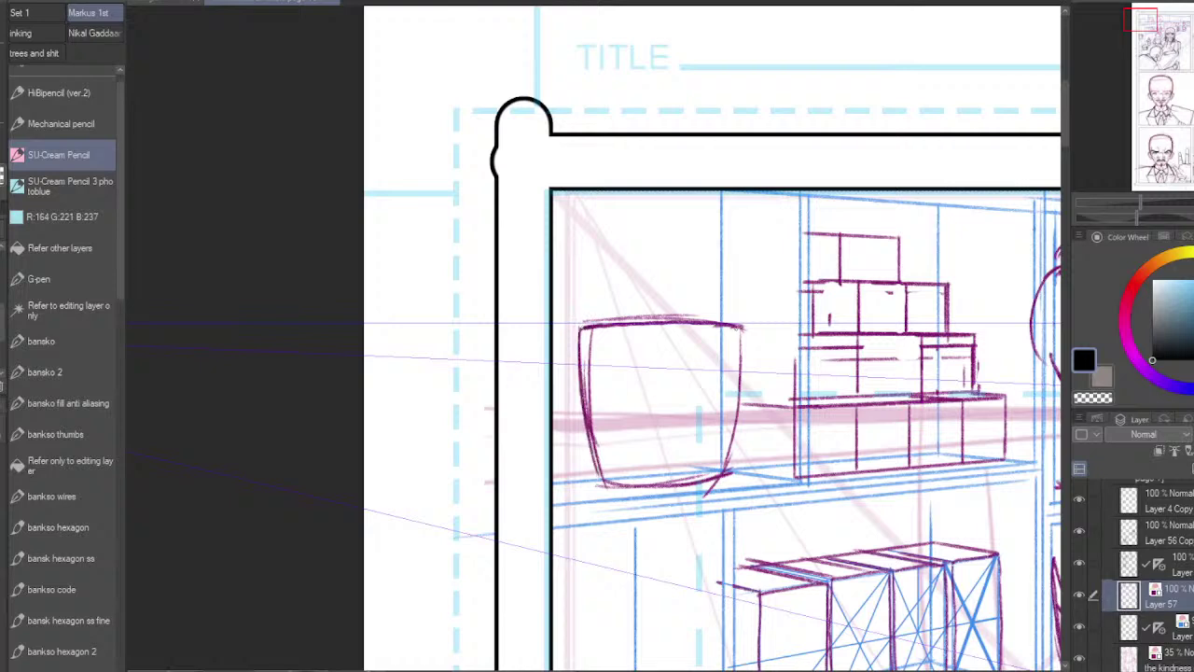
mouse_move(741, 327)
mouse_down()
mouse_move(728, 476)
mouse_move(691, 489)
mouse_move(604, 485)
mouse_up()
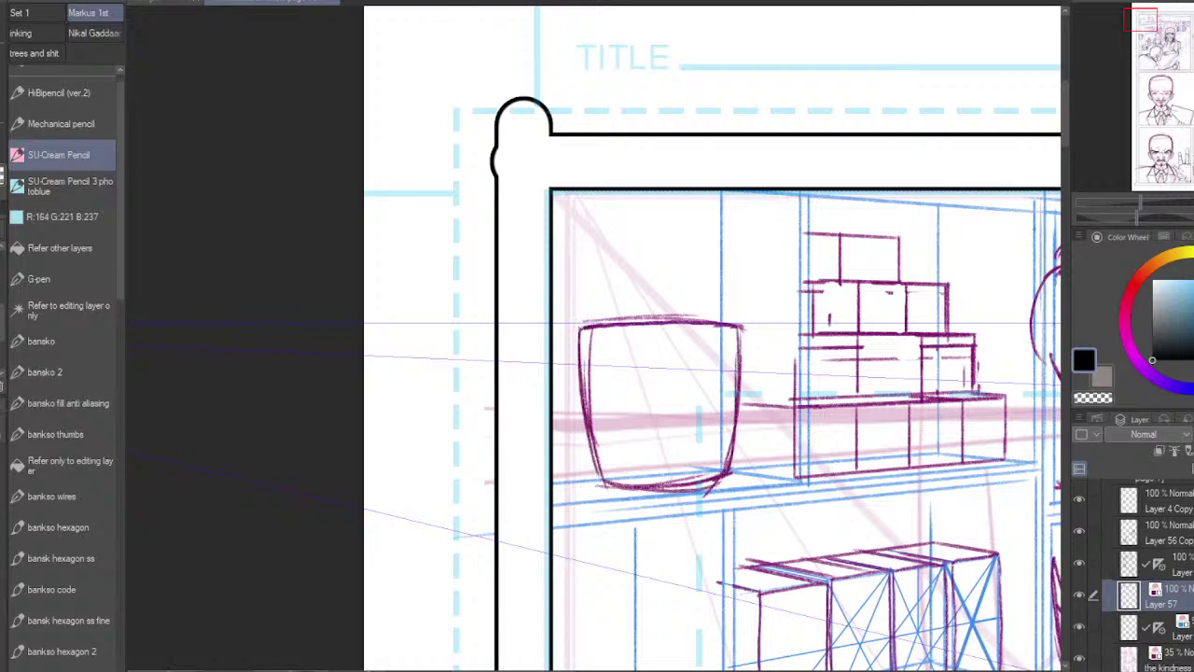
drag(702, 482, 616, 484)
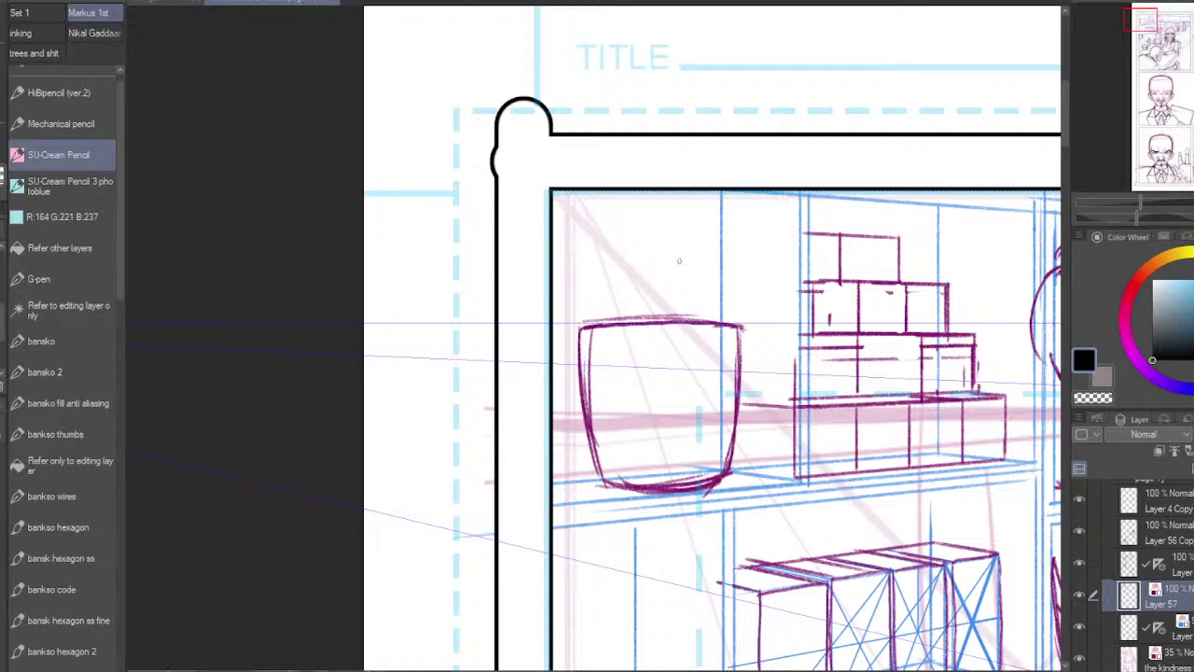
Step: Draw the sides of a tall cactus stem rising from the pot to the panel border and erase the surplus inner line
drag(698, 203, 706, 322)
drag(710, 193, 717, 304)
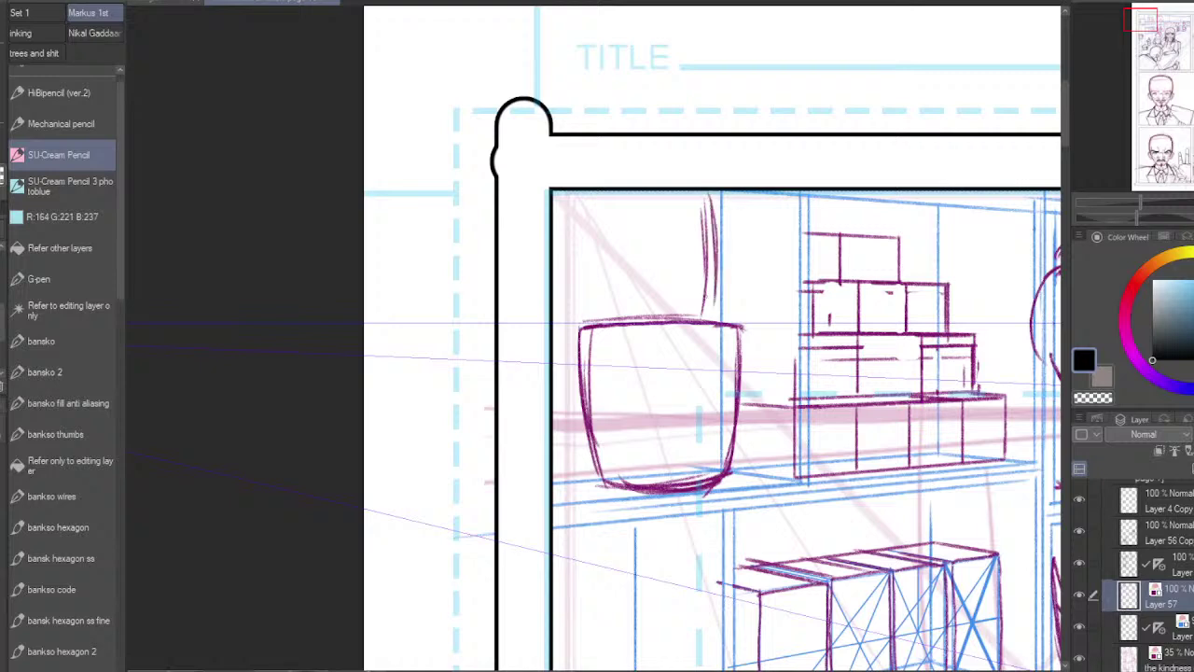
drag(639, 195, 636, 319)
drag(639, 192, 637, 322)
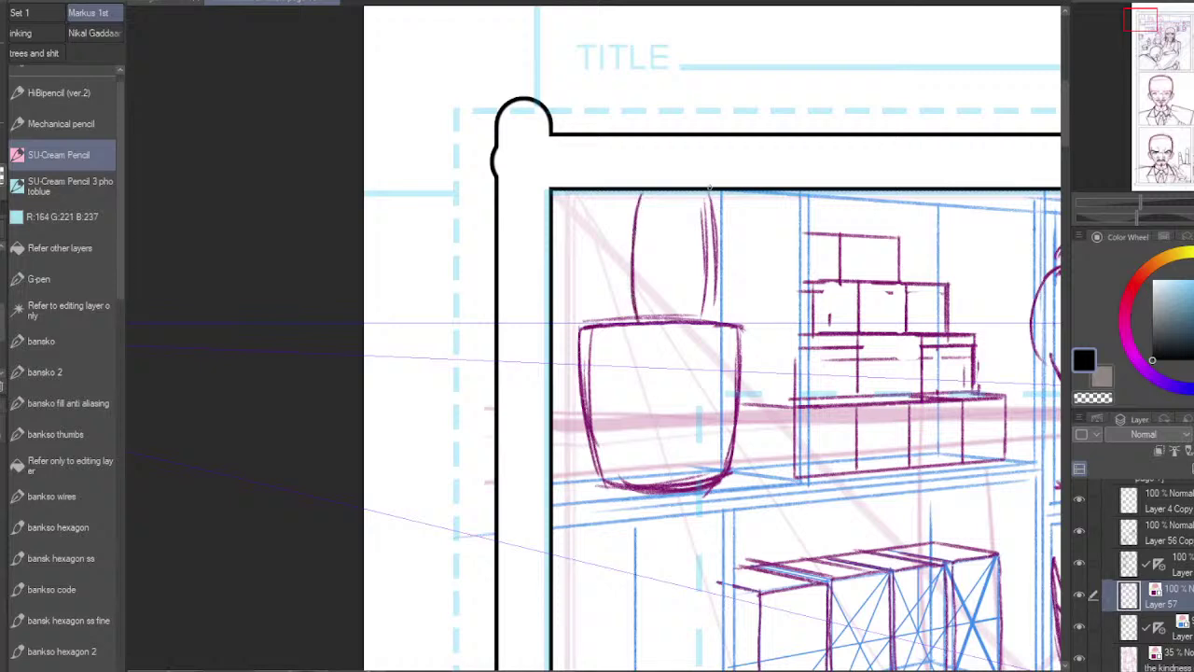
drag(713, 200, 718, 328)
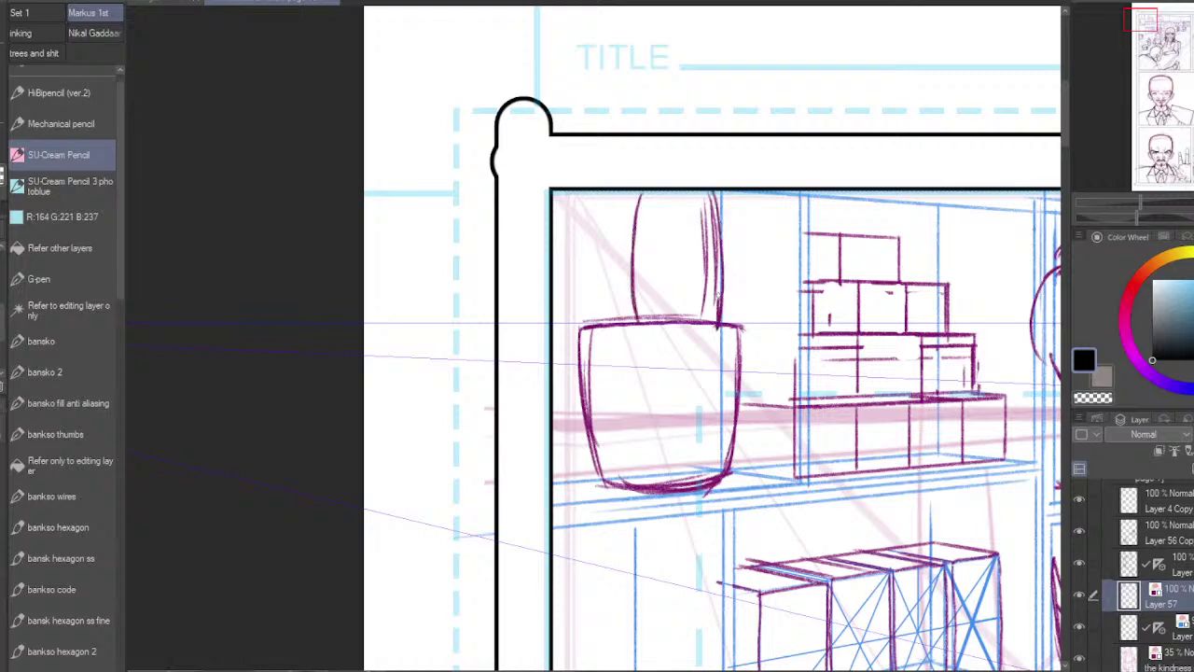
key(e)
mouse_move(706, 218)
mouse_down()
mouse_move(701, 267)
mouse_move(710, 216)
mouse_move(722, 233)
mouse_up()
key(p)
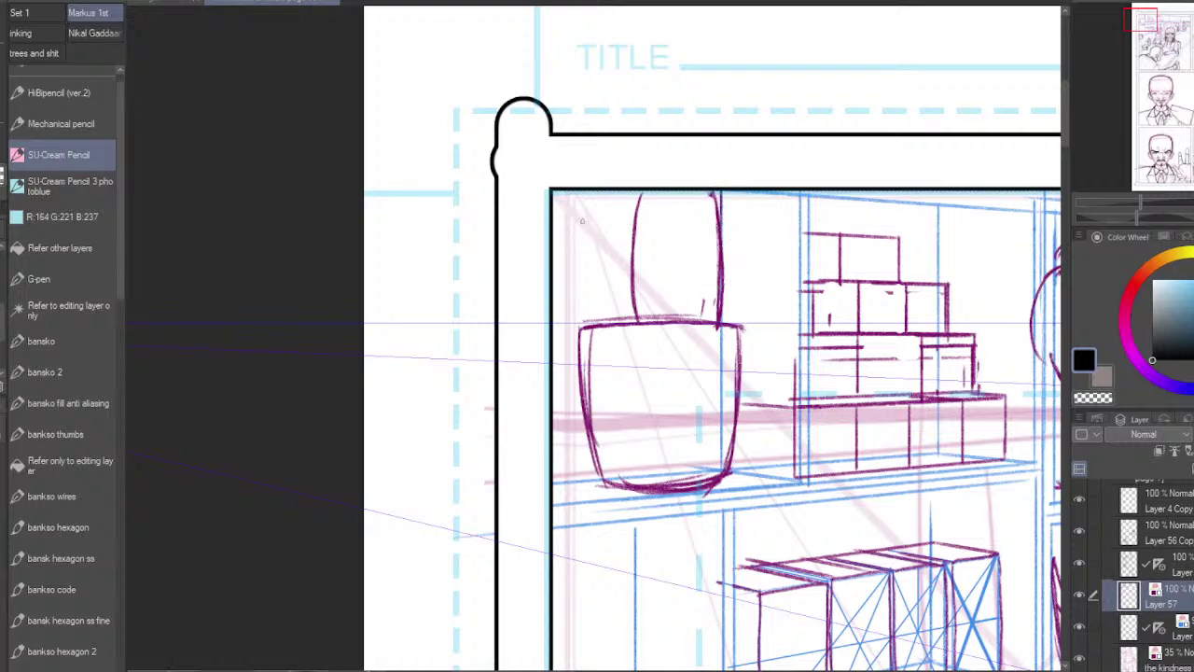
Step: Draw the cactus's outer left contour and long vertical rib lines down both halves of the plant
mouse_move(581, 196)
mouse_down()
mouse_move(582, 329)
mouse_move(579, 312)
mouse_up()
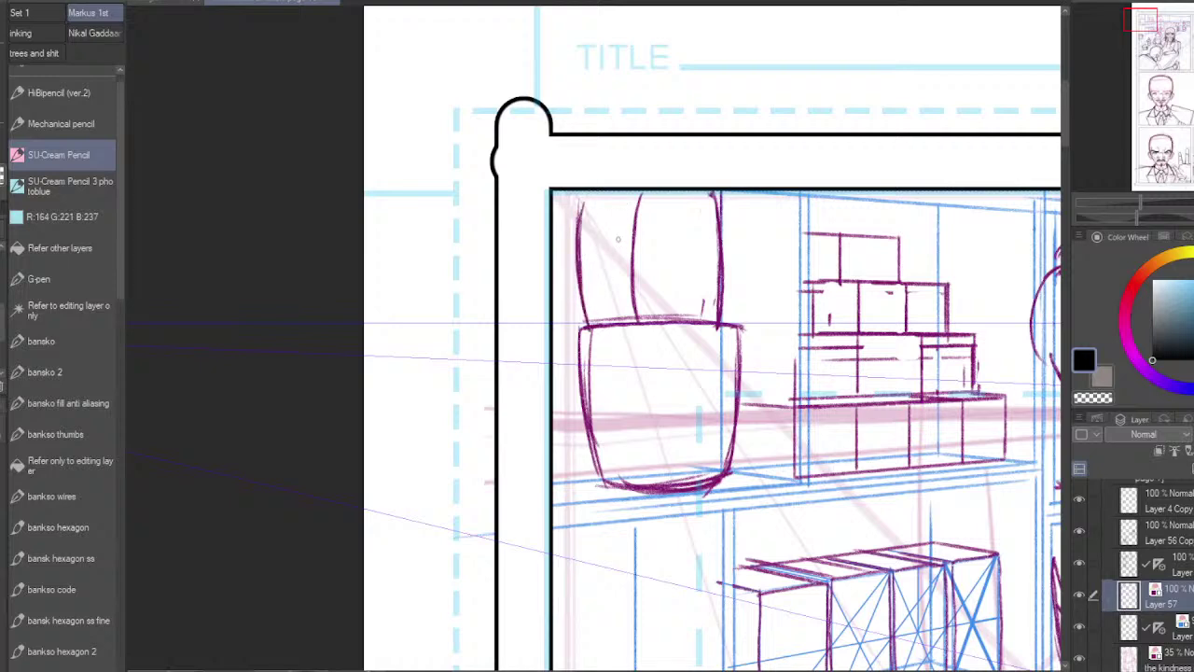
drag(613, 188, 614, 318)
drag(621, 189, 623, 310)
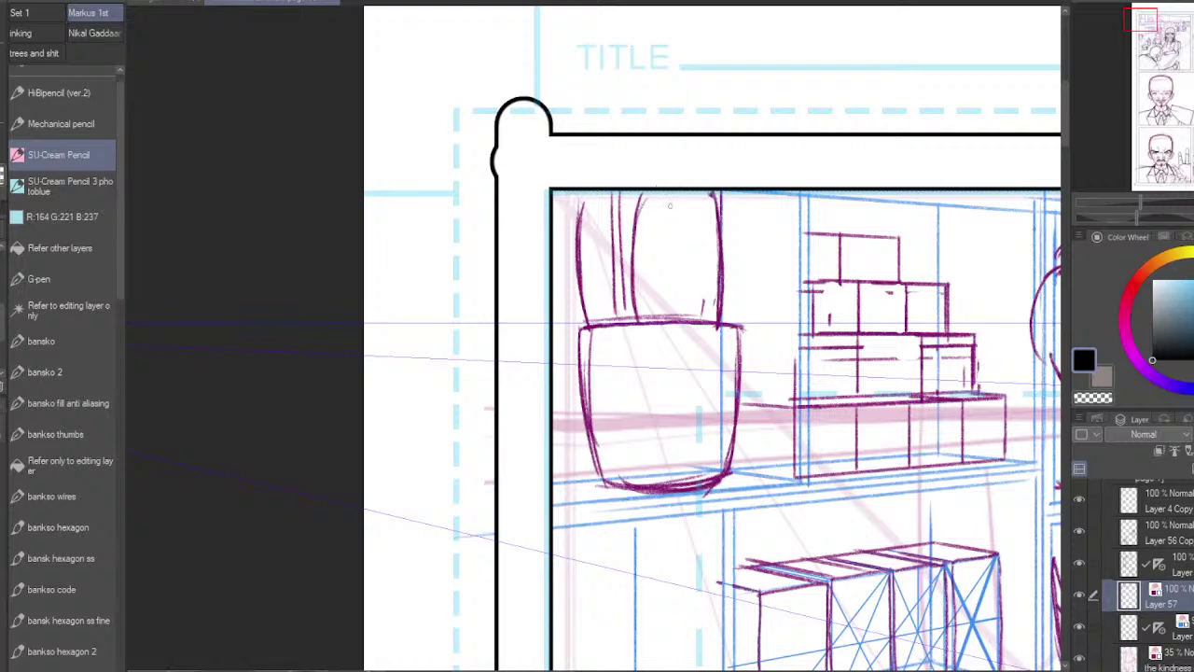
mouse_move(670, 192)
mouse_down()
mouse_move(643, 326)
mouse_move(672, 191)
mouse_move(695, 289)
mouse_up()
drag(700, 227, 691, 319)
drag(703, 198, 685, 320)
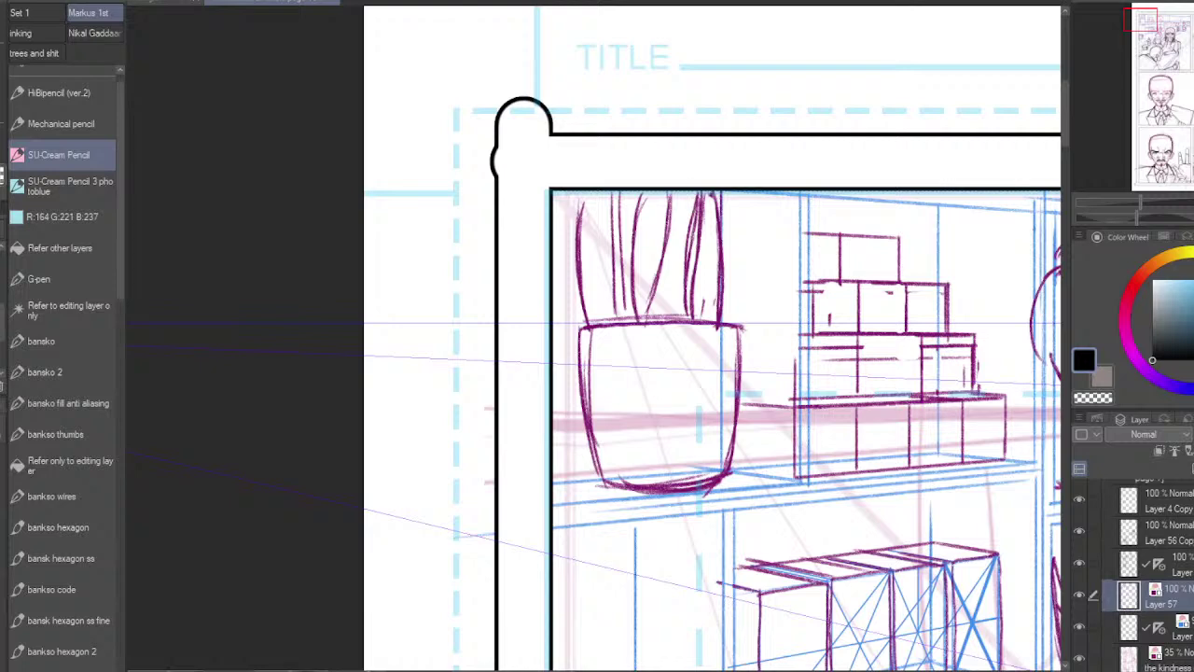
drag(706, 195, 694, 302)
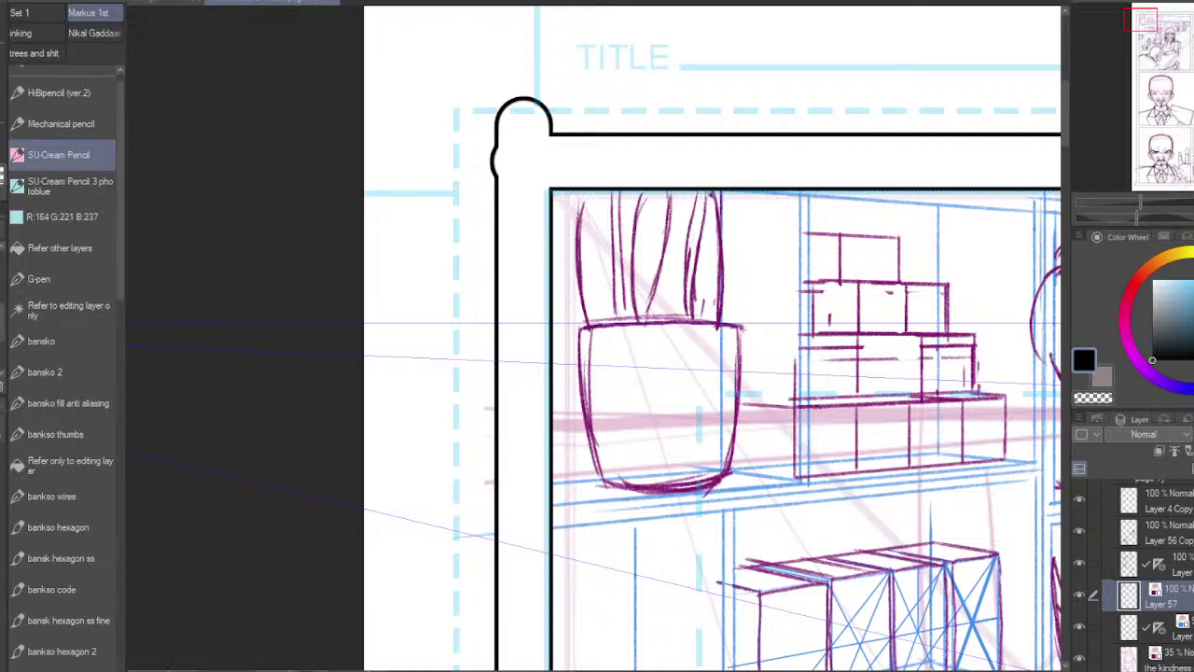
Step: Refine and thicken the slanting ribs in the cactus's centre and add thin lines just right of them
drag(663, 196, 643, 312)
drag(646, 193, 637, 216)
mouse_move(633, 254)
mouse_down()
mouse_move(644, 313)
mouse_move(637, 229)
mouse_move(657, 191)
mouse_move(637, 312)
mouse_move(634, 227)
mouse_move(641, 312)
mouse_up()
drag(634, 231, 637, 325)
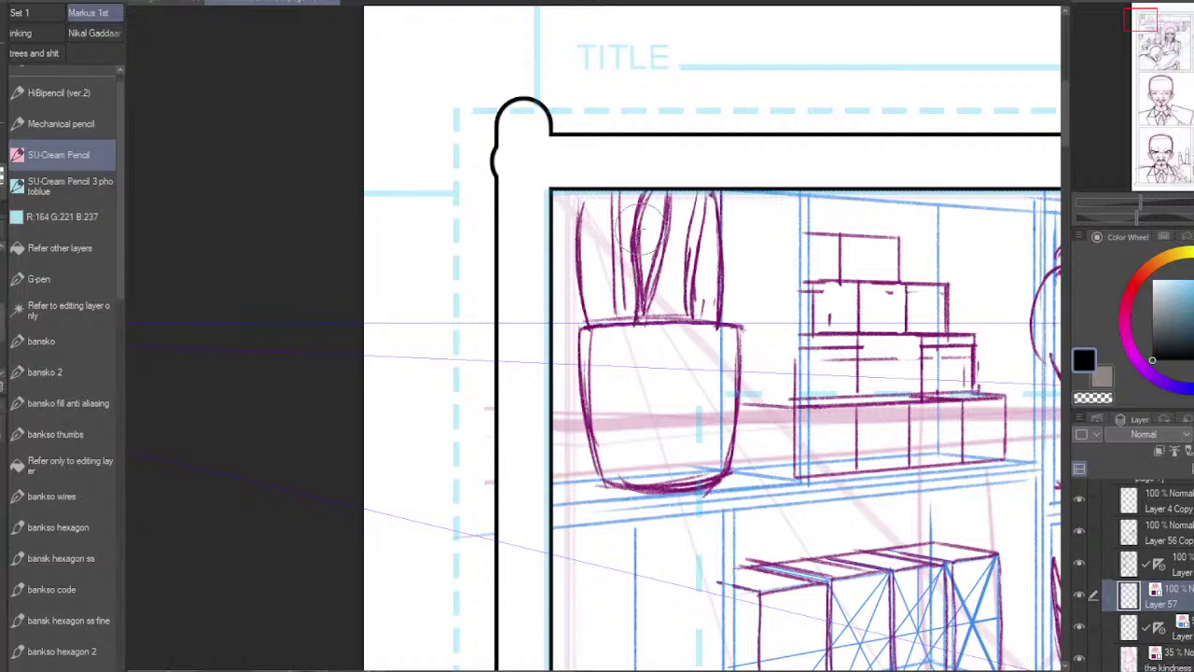
drag(636, 250, 650, 322)
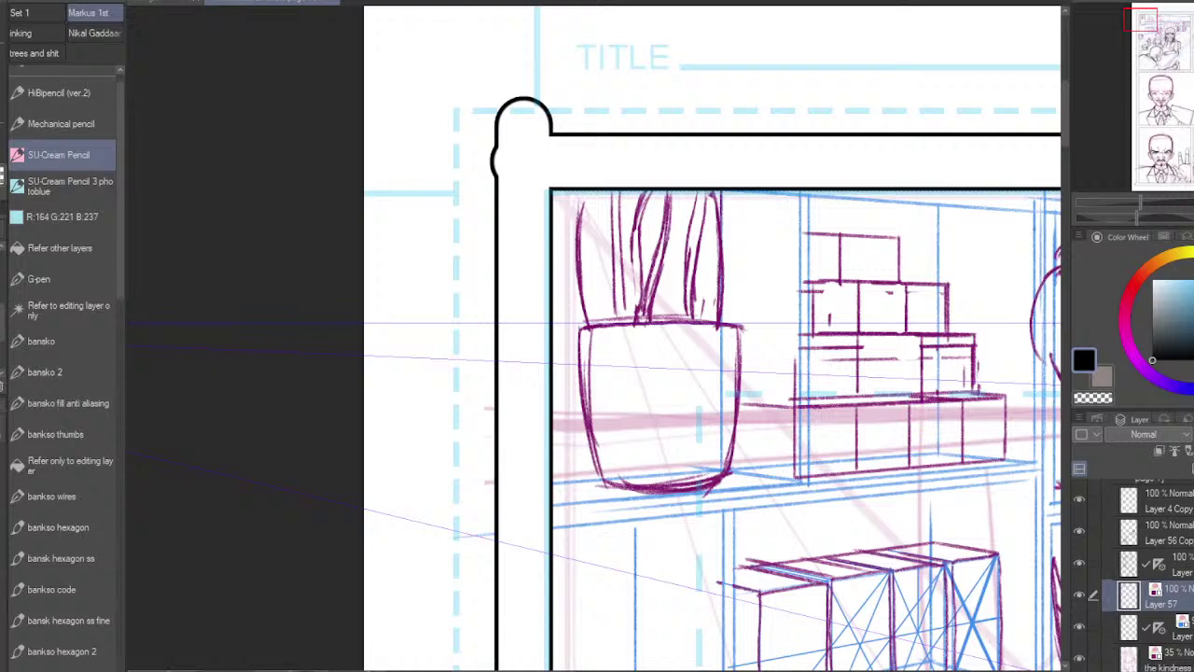
drag(672, 191, 660, 261)
drag(681, 209, 672, 296)
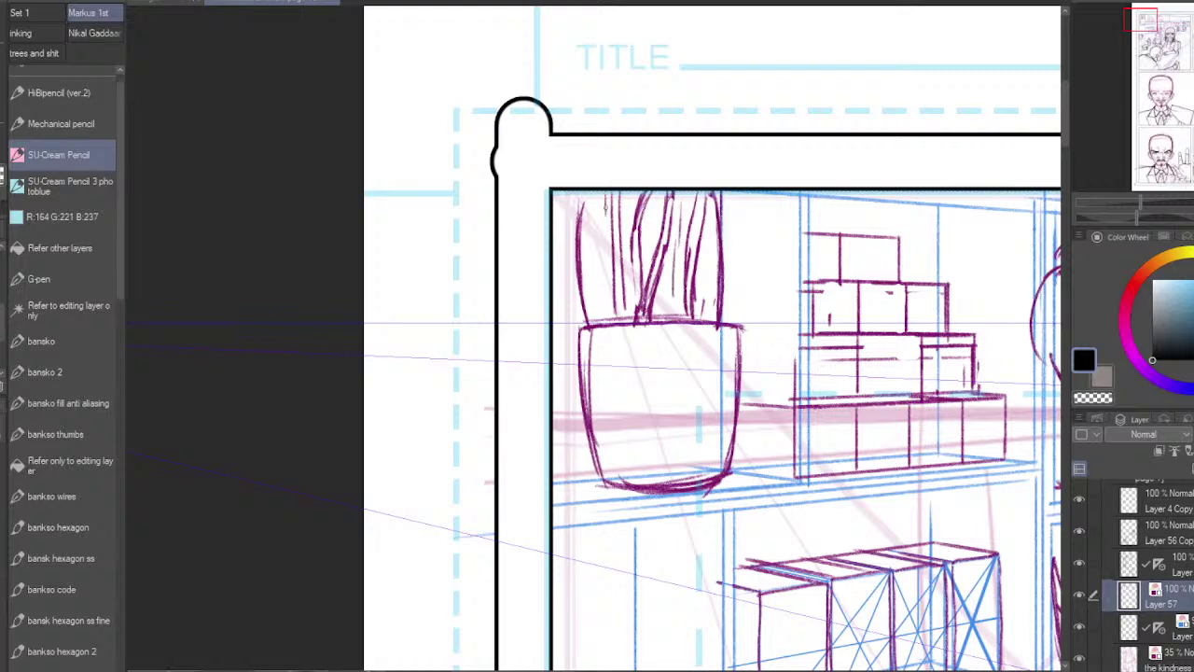
Step: Add and darken rib lines across the cactus's left half and along its left edge, then extend one rib right of centre
drag(606, 198, 609, 316)
drag(605, 220, 610, 327)
mouse_move(623, 238)
mouse_down()
mouse_move(607, 202)
mouse_move(609, 283)
mouse_up()
drag(607, 192, 616, 321)
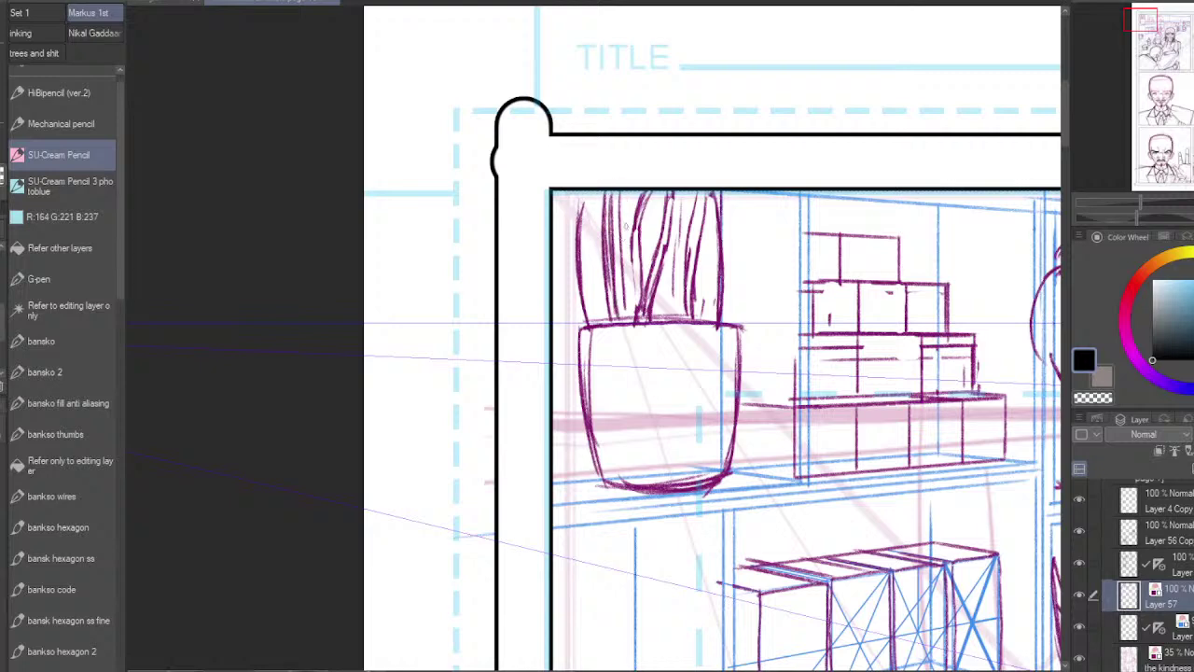
drag(626, 196, 621, 312)
drag(632, 245, 625, 311)
drag(588, 222, 582, 319)
drag(582, 188, 579, 228)
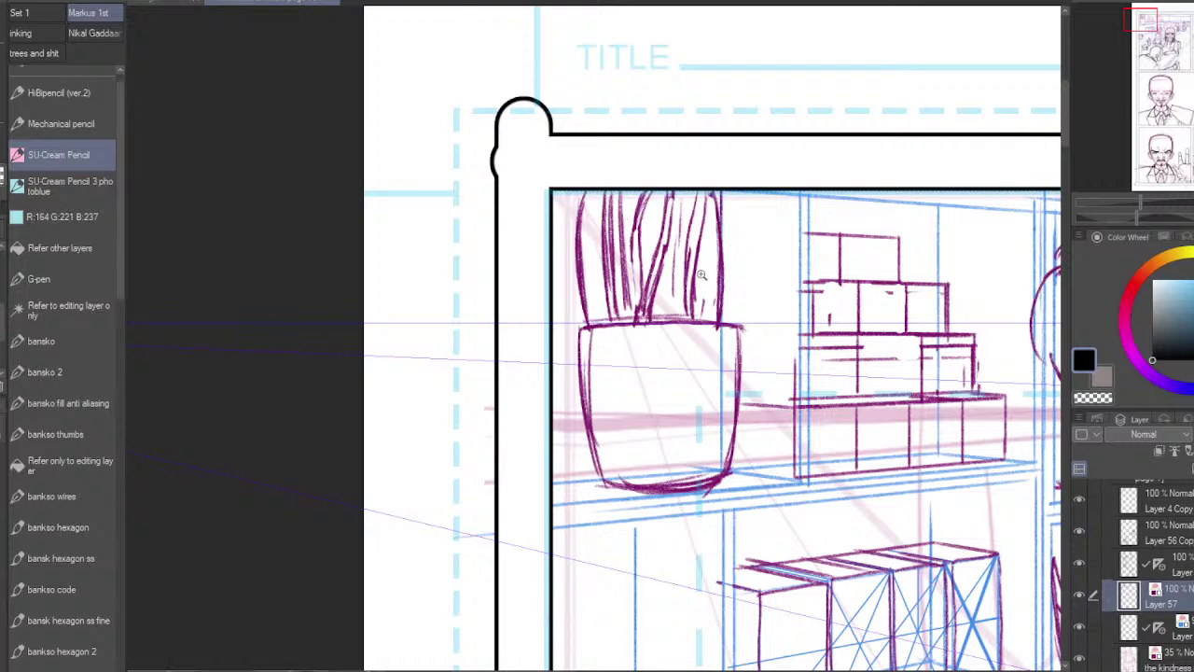
scroll(700, 275, up, 2)
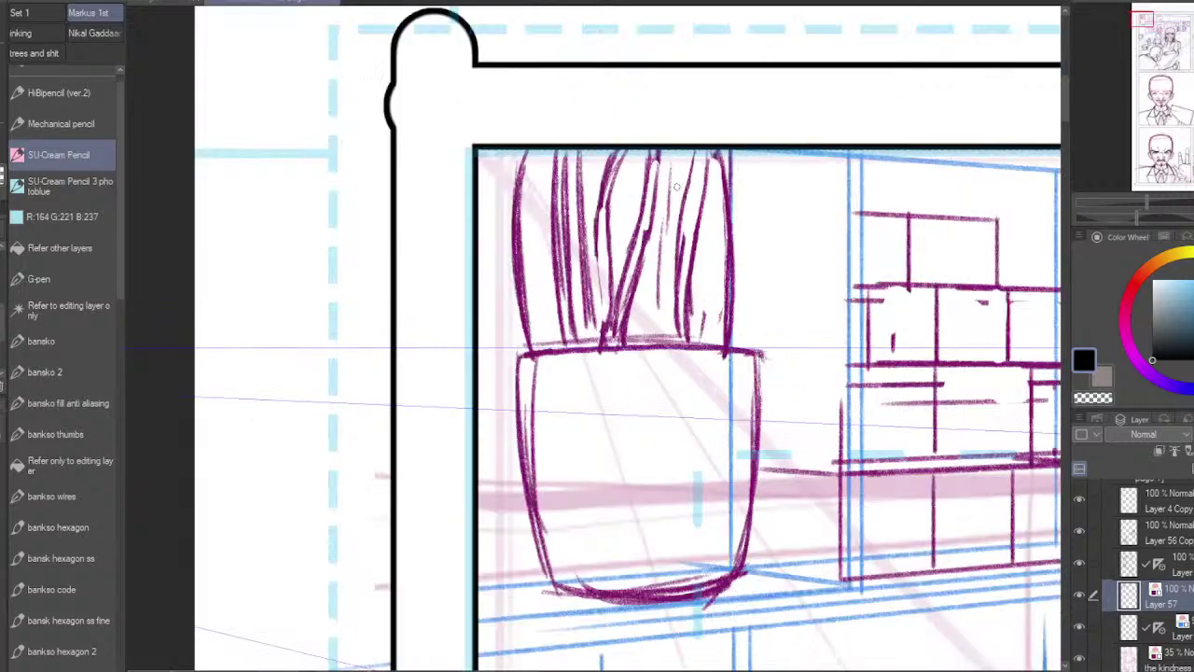
drag(671, 155, 658, 345)
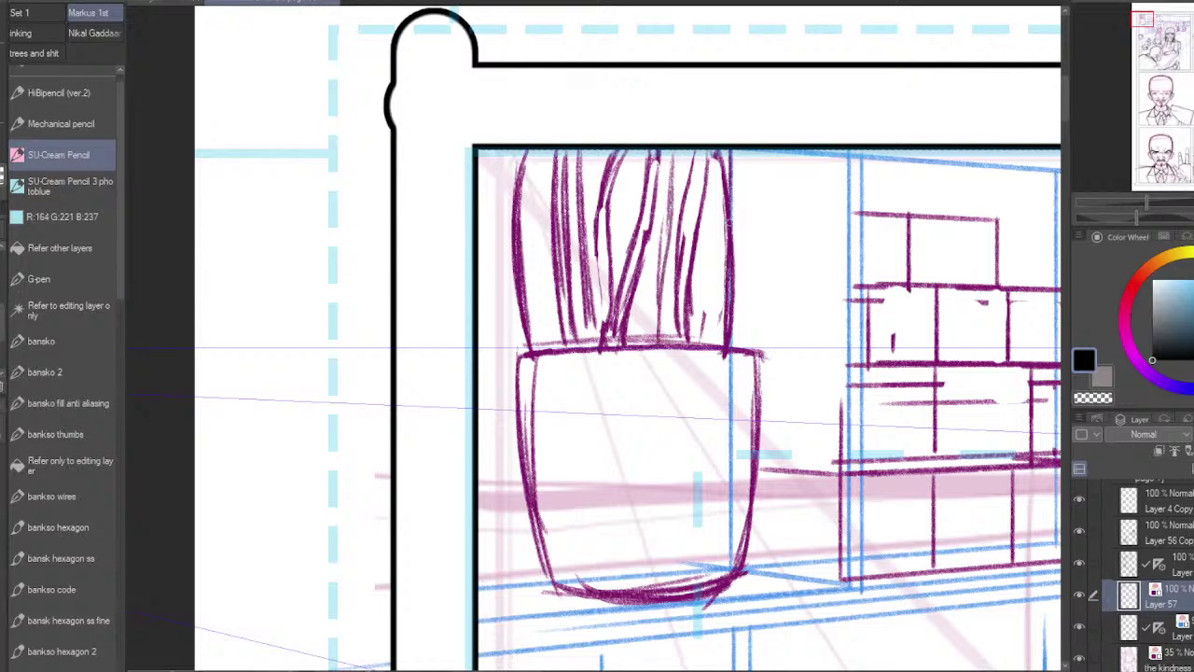
Step: Draw clusters of spines along the cactus's right edge and, with the Mechanical pencil, along its right-hand ribs
mouse_move(732, 173)
mouse_down()
mouse_move(748, 159)
mouse_move(749, 169)
mouse_move(746, 154)
mouse_move(724, 181)
mouse_move(731, 282)
mouse_move(773, 303)
mouse_up()
click(102, 126)
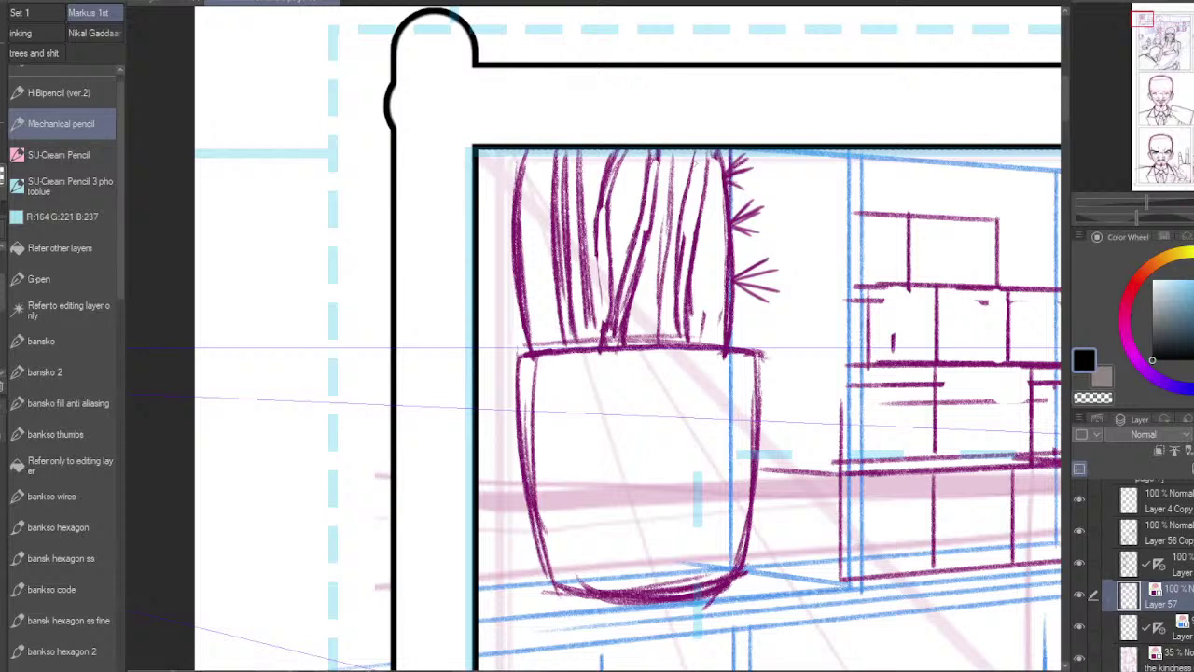
mouse_move(697, 179)
mouse_down()
mouse_move(681, 151)
mouse_move(704, 149)
mouse_move(674, 171)
mouse_move(692, 188)
mouse_up()
mouse_move(689, 234)
mouse_down()
mouse_move(667, 189)
mouse_move(703, 183)
mouse_move(653, 239)
mouse_move(679, 247)
mouse_move(666, 275)
mouse_up()
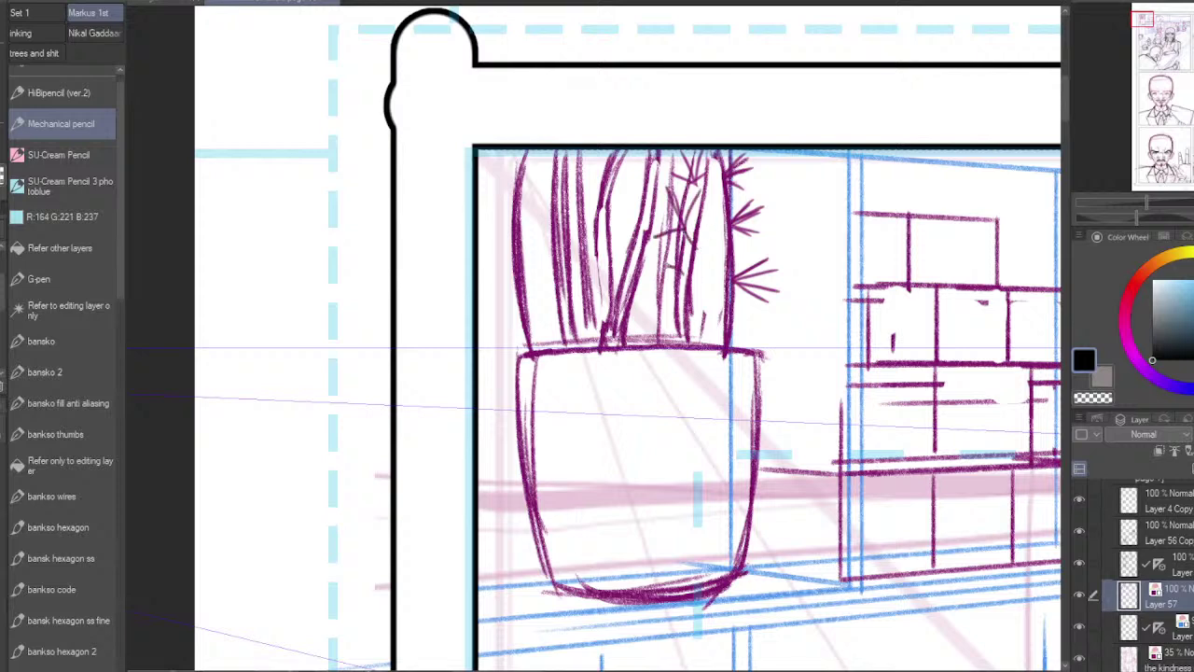
drag(713, 241, 666, 302)
Step: Add spine clusters along the cactus's left-centre and middle ribs
mouse_move(606, 192)
mouse_down()
mouse_move(580, 153)
mouse_move(566, 185)
mouse_up()
mouse_move(604, 228)
mouse_down()
mouse_move(574, 218)
mouse_move(569, 250)
mouse_move(584, 209)
mouse_move(567, 252)
mouse_move(584, 301)
mouse_up()
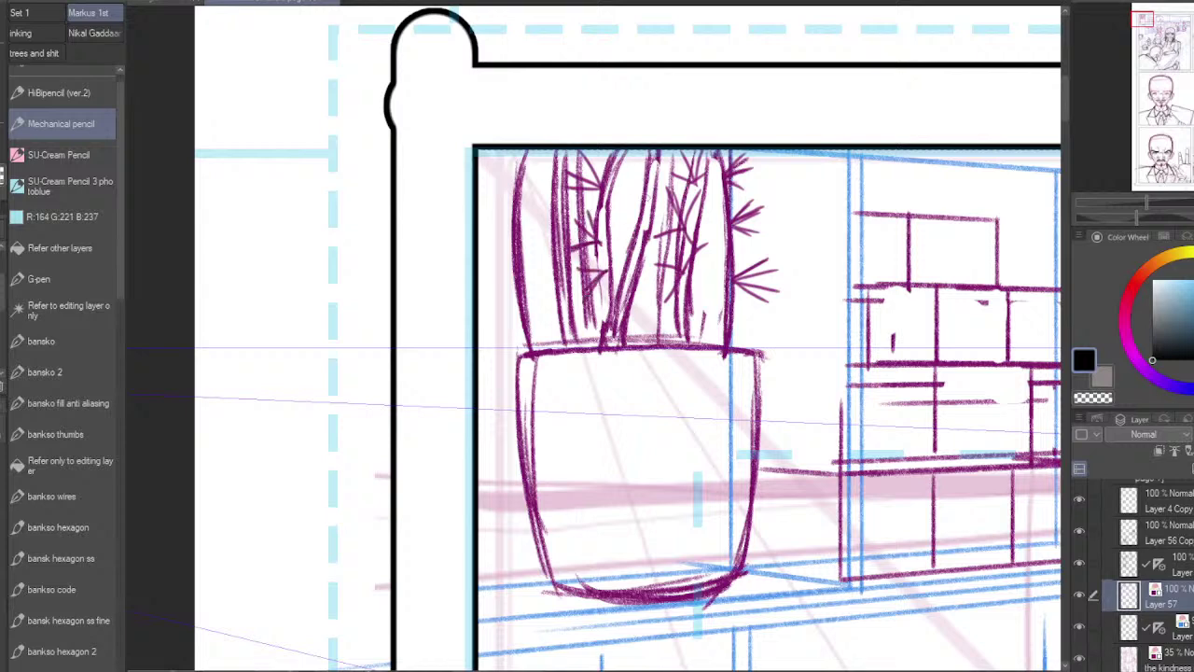
mouse_move(650, 200)
mouse_down()
mouse_move(648, 163)
mouse_move(614, 201)
mouse_move(647, 160)
mouse_move(666, 183)
mouse_up()
mouse_move(637, 252)
mouse_down()
mouse_move(614, 215)
mouse_move(633, 211)
mouse_move(661, 226)
mouse_move(603, 245)
mouse_move(606, 257)
mouse_up()
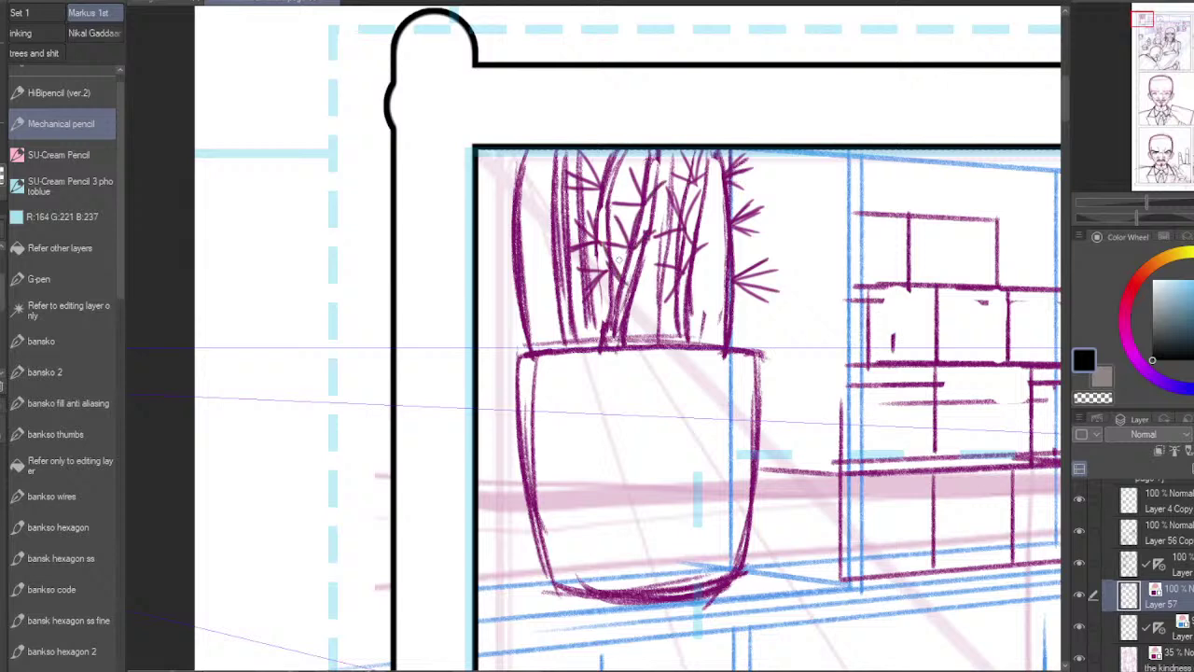
Step: Draw spine clusters projecting from the cactus's left edge and darken that contour
mouse_move(511, 172)
mouse_down()
mouse_move(523, 155)
mouse_move(485, 166)
mouse_up()
mouse_move(517, 217)
mouse_down()
mouse_move(487, 225)
mouse_move(491, 200)
mouse_move(485, 276)
mouse_move(487, 245)
mouse_up()
mouse_move(516, 261)
mouse_down()
mouse_move(486, 262)
mouse_move(498, 319)
mouse_move(483, 285)
mouse_up()
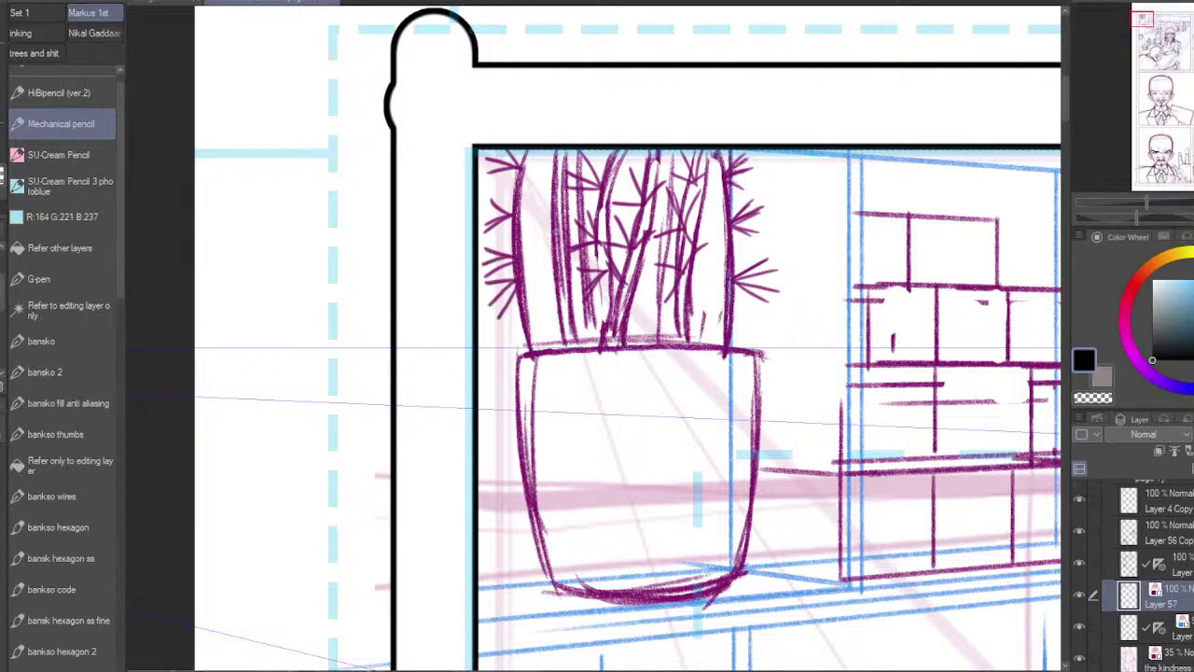
drag(528, 149, 530, 336)
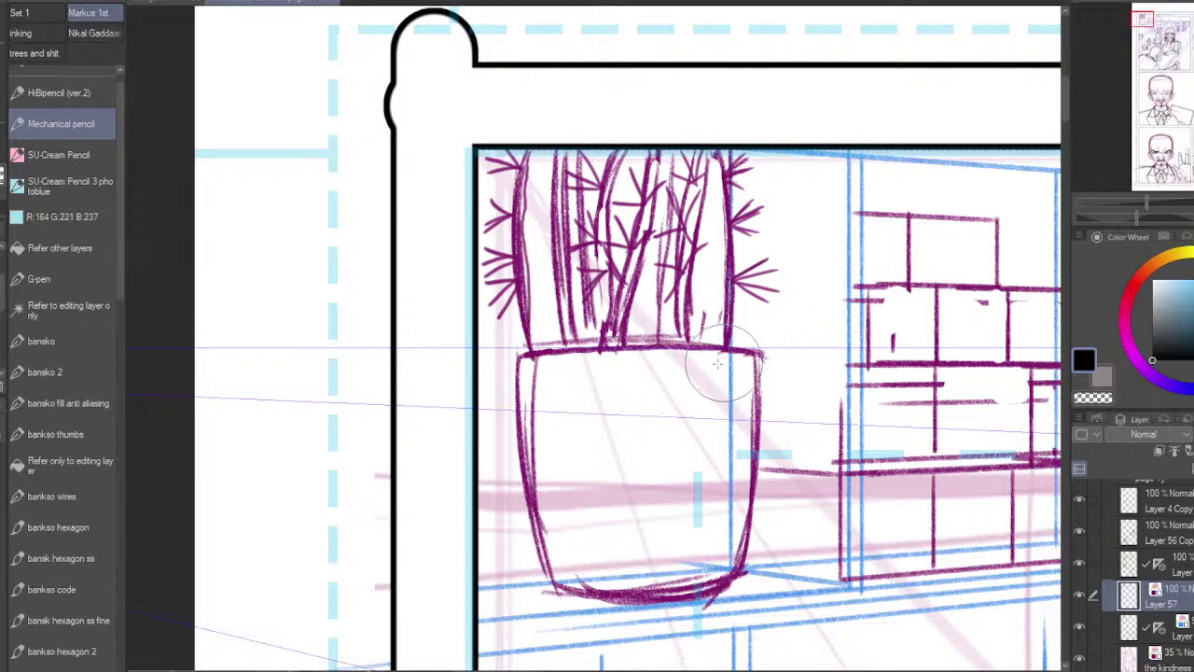
Step: Erase the doubled lines along the pot's left side and base, and add more spines low on the cactus's right edge
mouse_move(533, 468)
mouse_down()
mouse_move(536, 445)
mouse_move(549, 549)
mouse_move(606, 581)
mouse_move(597, 604)
mouse_up()
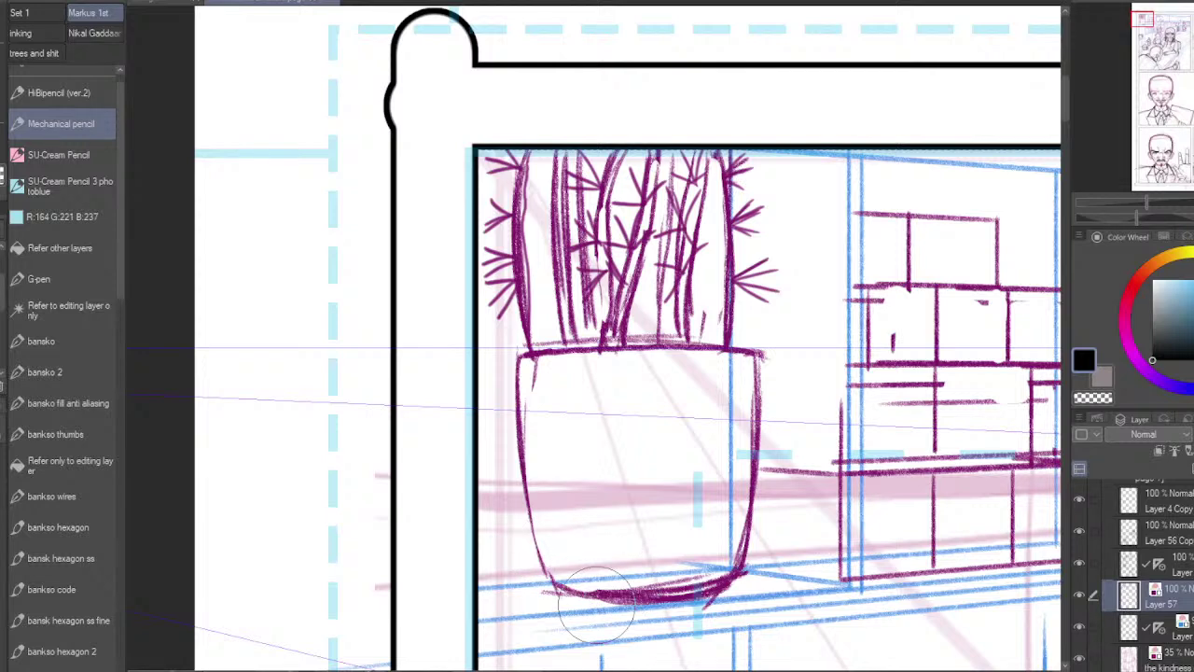
key(ctrl+z)
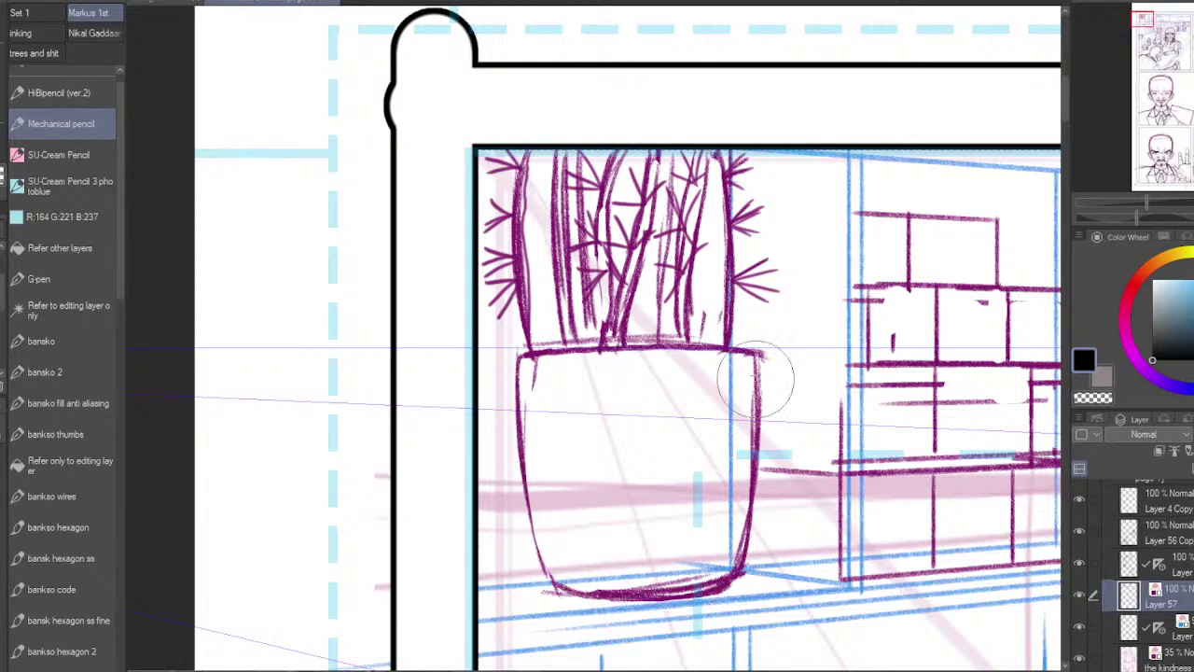
drag(758, 352, 758, 417)
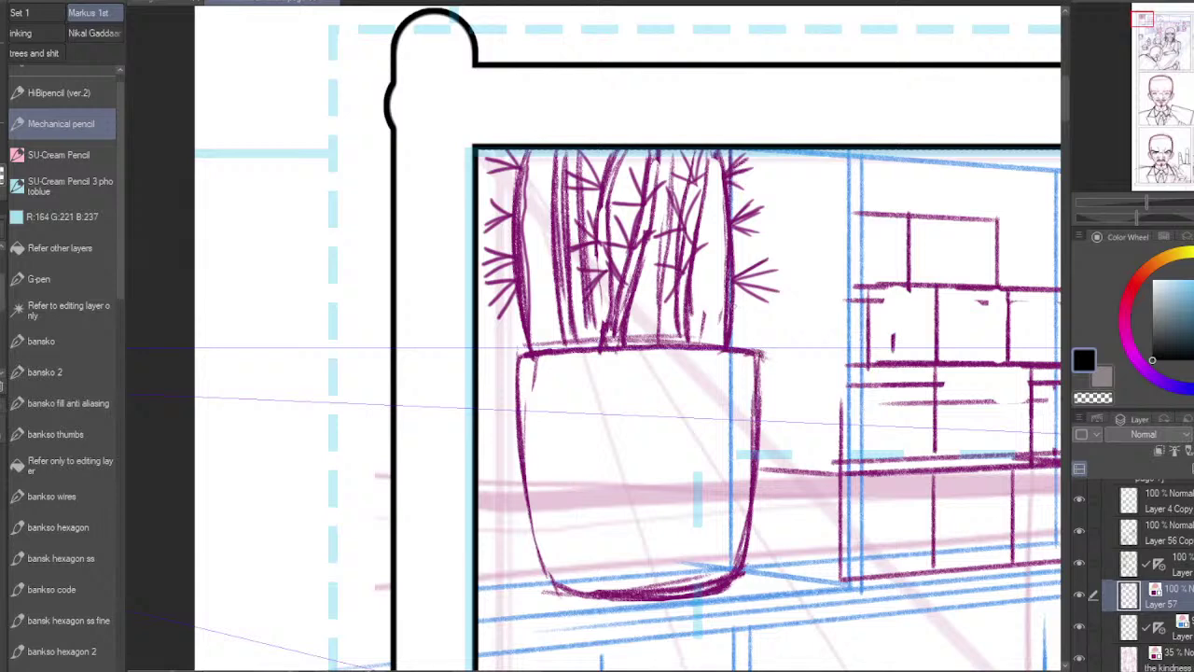
mouse_move(732, 308)
mouse_down()
mouse_move(777, 294)
mouse_move(764, 329)
mouse_move(769, 309)
mouse_up()
click(3, 263)
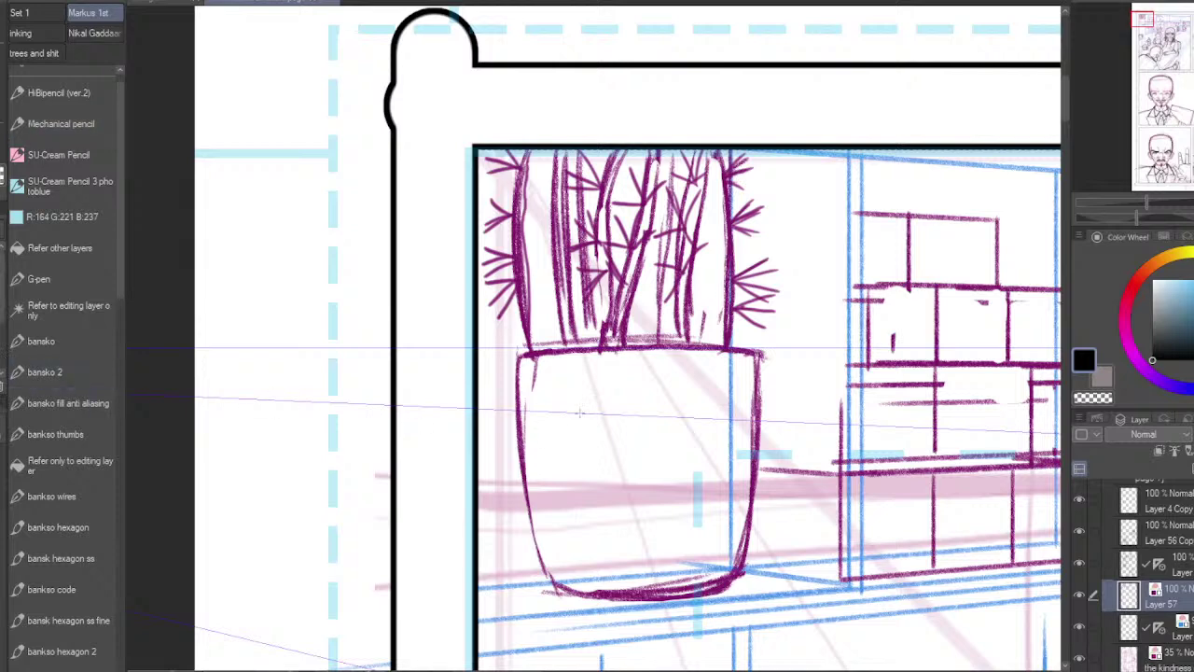
drag(628, 371, 746, 368)
key(ctrl+z)
drag(648, 376, 771, 373)
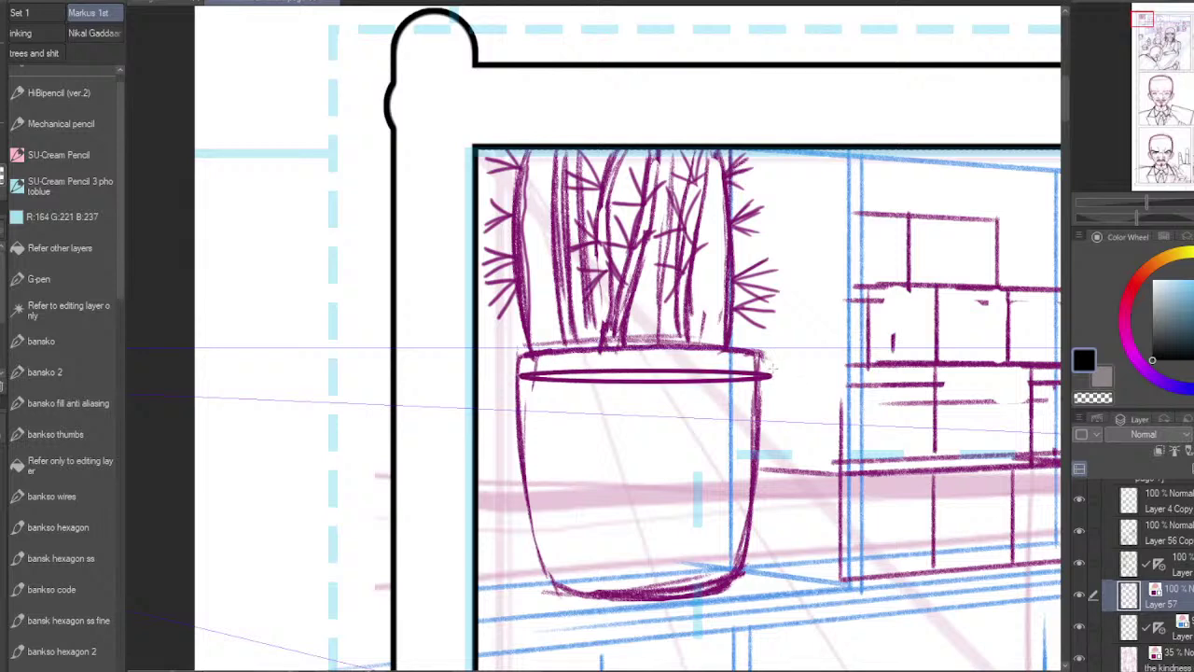
key(ctrl+z)
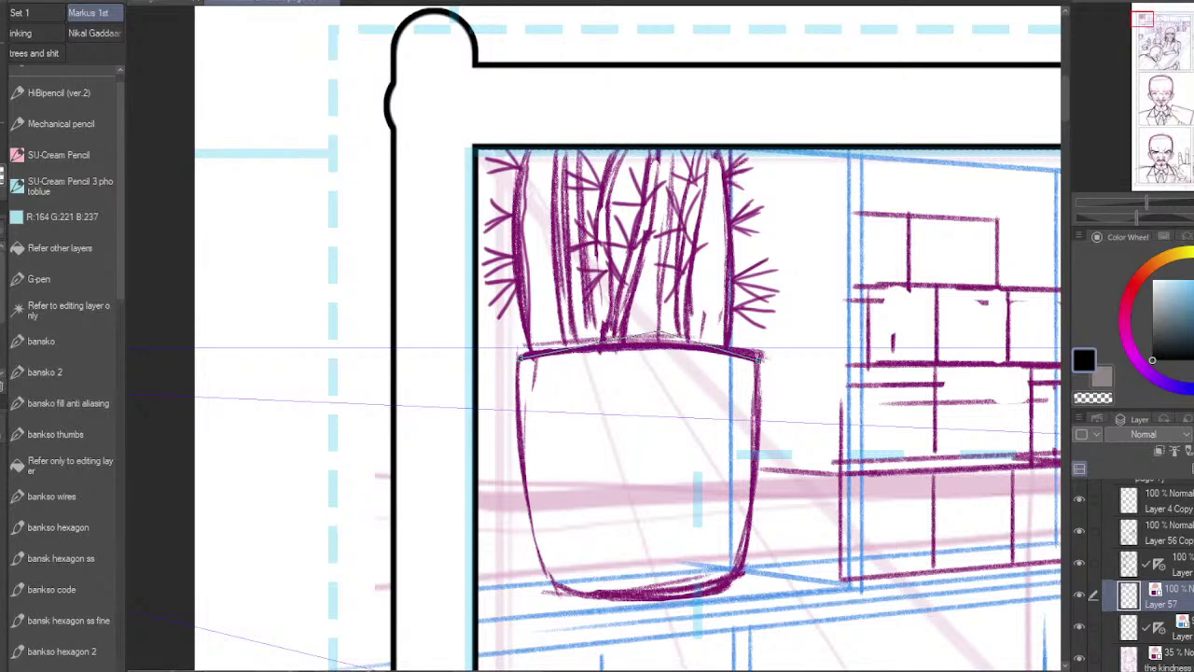
Step: Curve clean lines along the cactus pot's front rim and its base
click(657, 333)
mouse_move(554, 586)
mouse_down()
mouse_move(665, 599)
mouse_move(744, 576)
mouse_up()
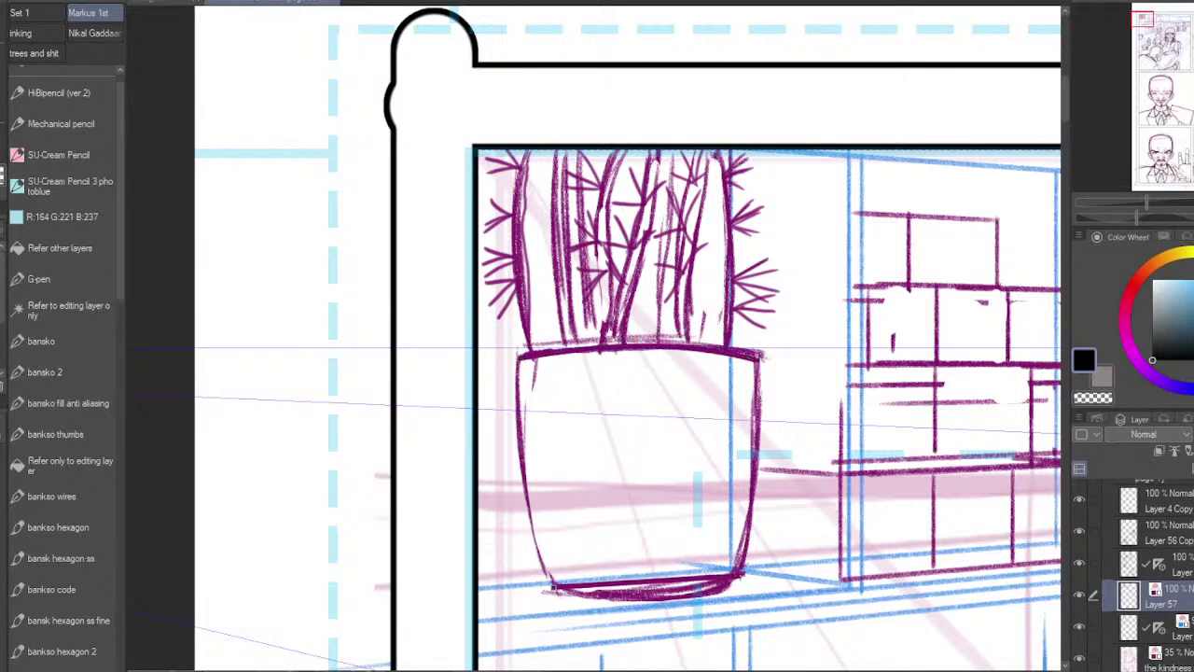
click(653, 610)
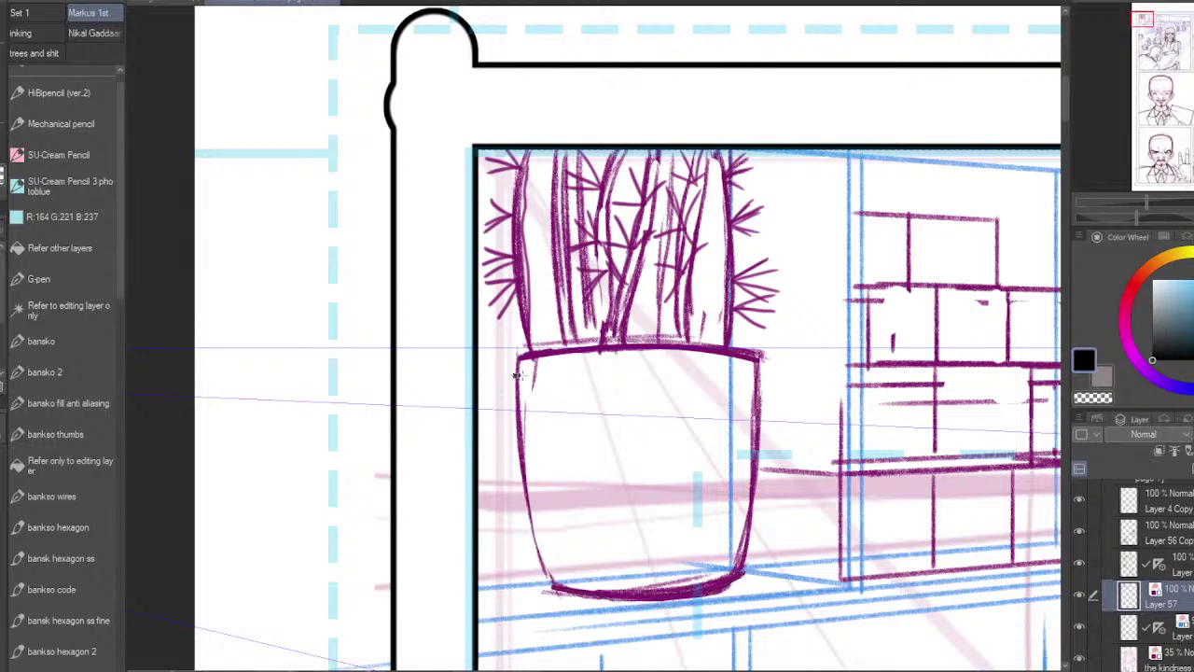
Step: Draw four closely spaced curved stripes across the upper part of the cactus pot, just below the rim
drag(517, 375, 756, 376)
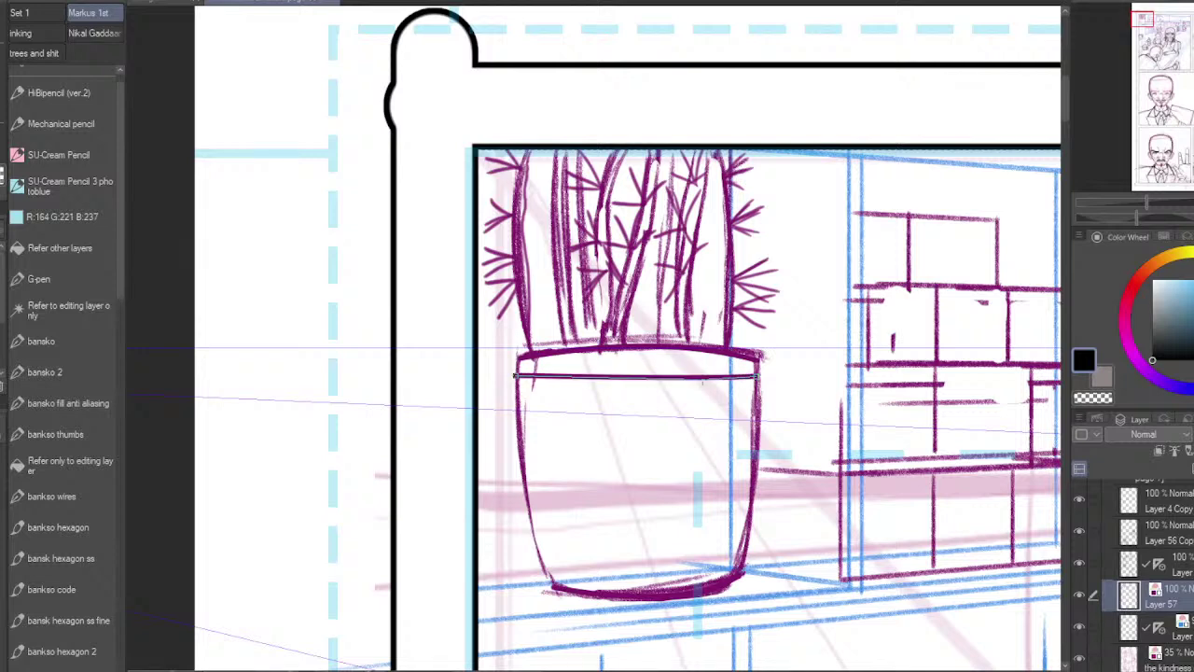
click(704, 382)
drag(518, 365, 755, 364)
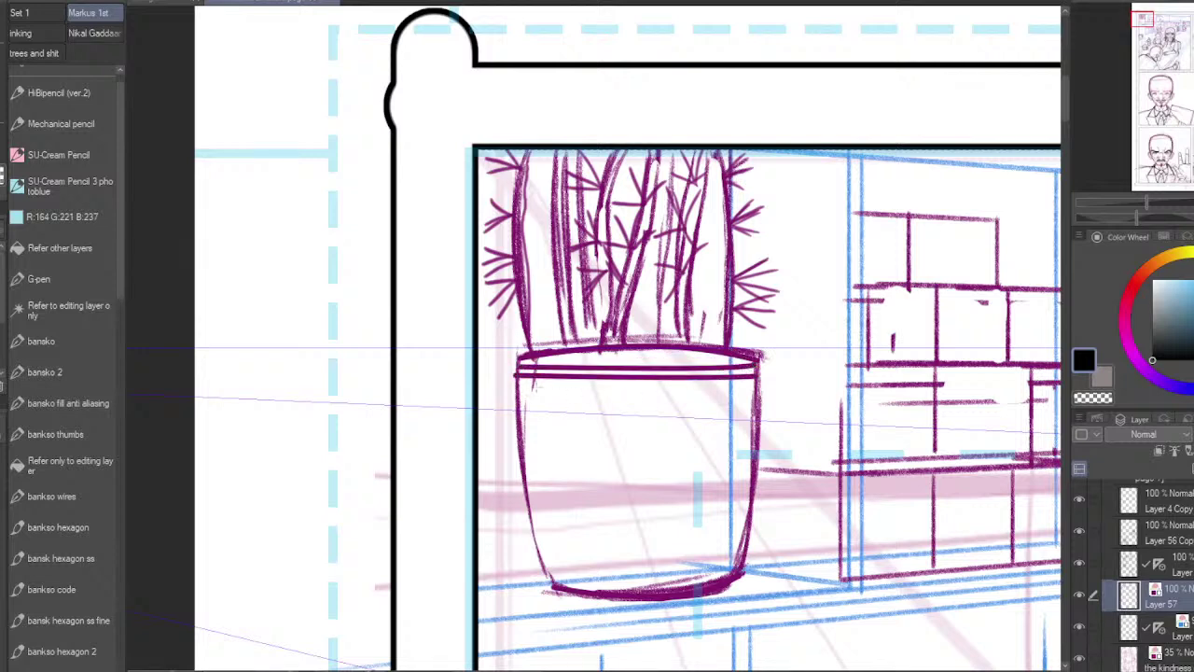
drag(519, 387, 756, 384)
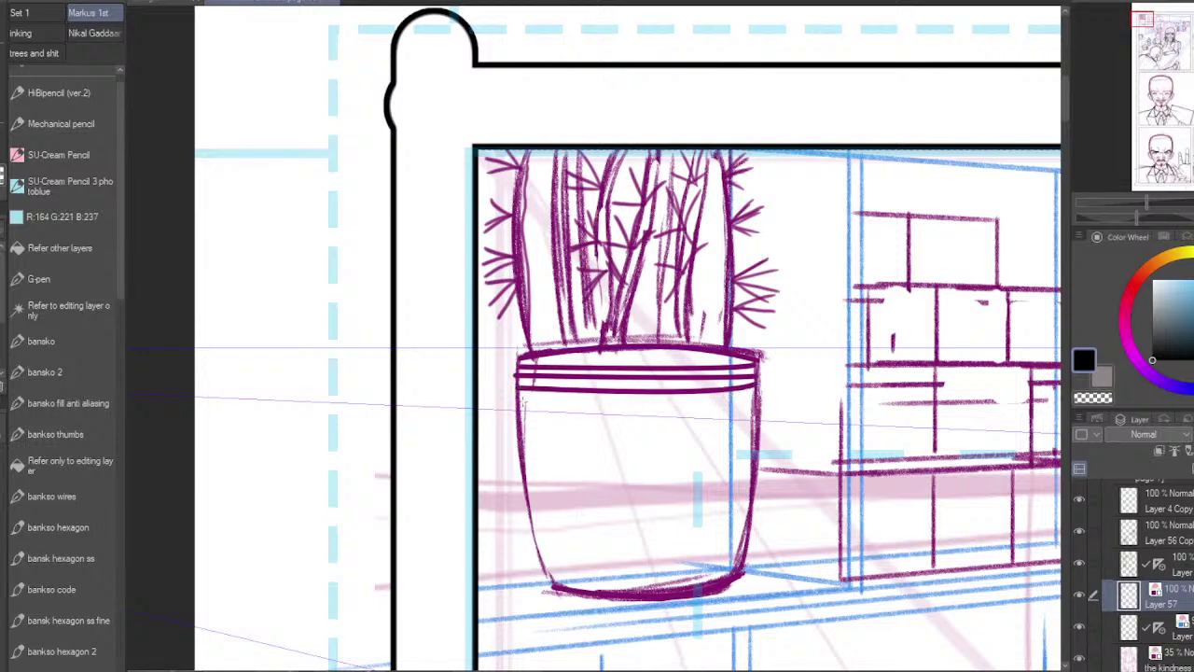
drag(521, 402, 755, 400)
click(713, 415)
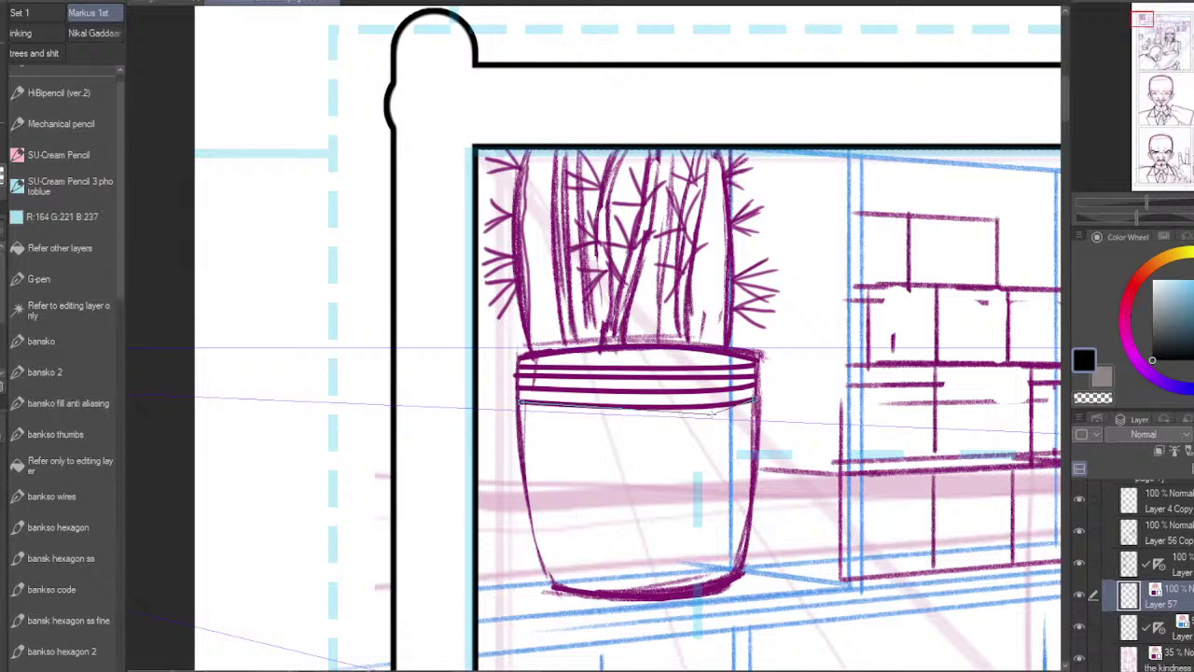
Step: Add four more widely spaced, increasingly curved stripes down the lower body of the cactus pot
drag(521, 426, 756, 417)
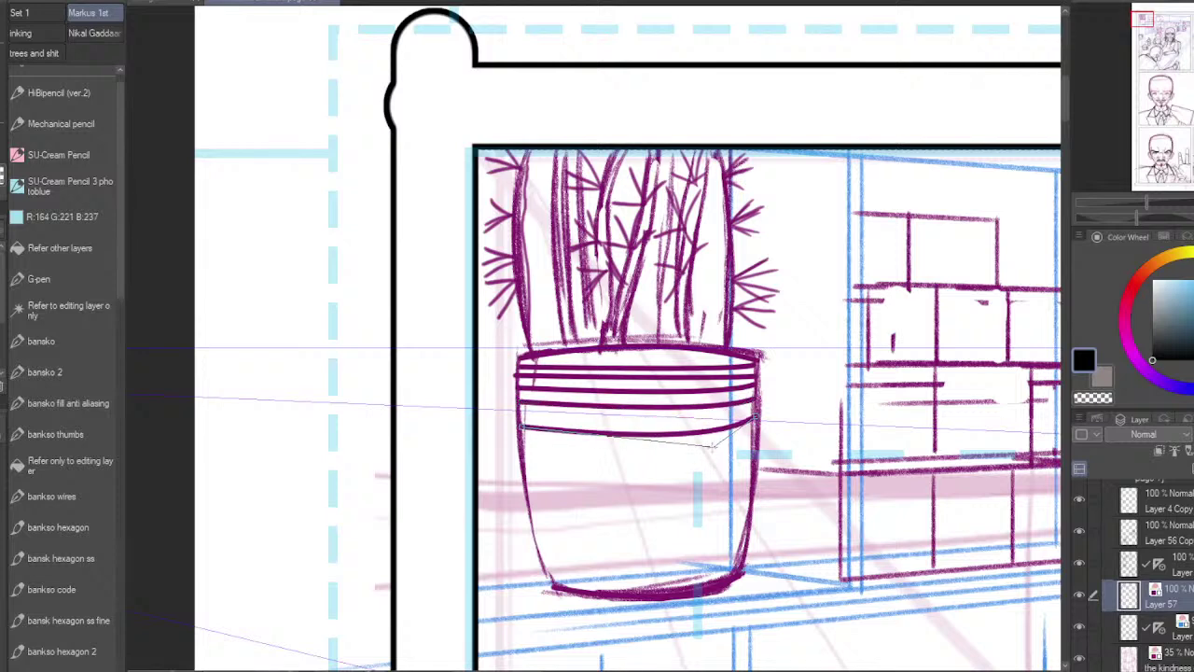
click(729, 448)
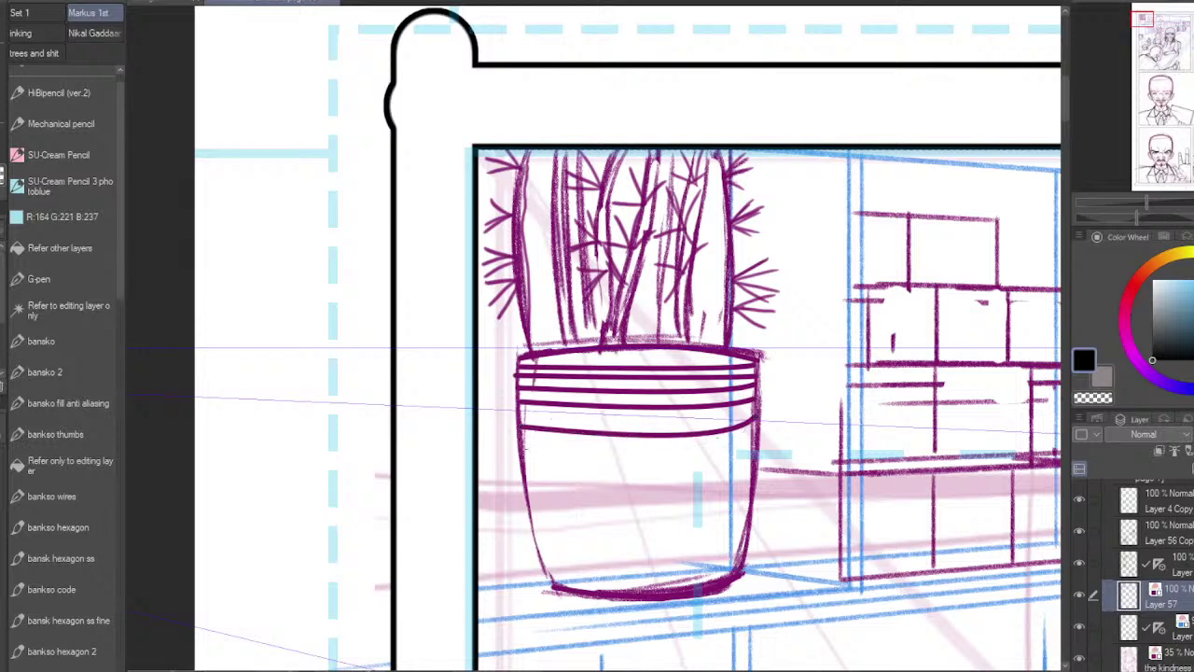
drag(521, 452, 756, 435)
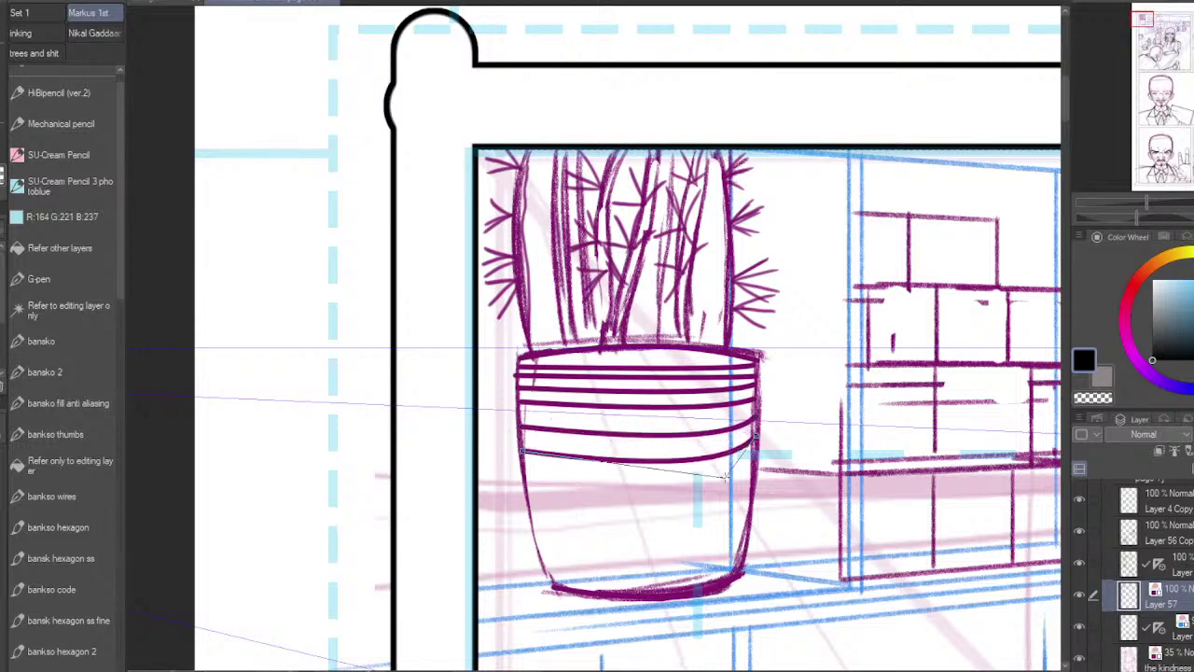
click(726, 475)
drag(522, 485, 756, 462)
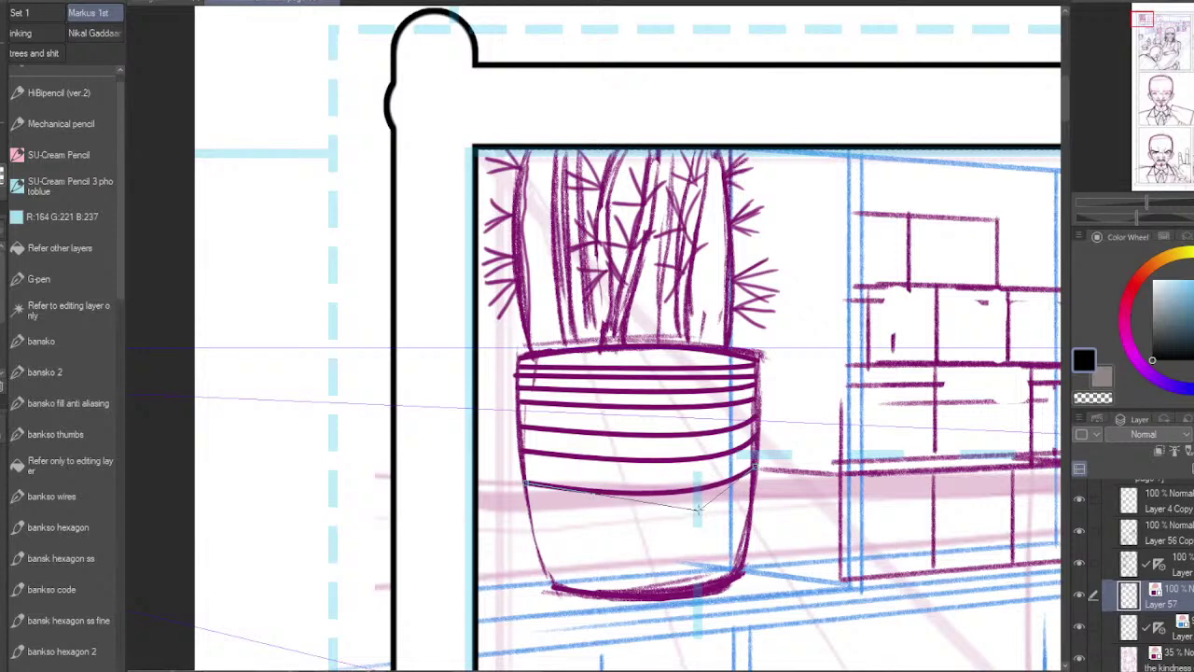
click(694, 509)
drag(530, 522, 750, 516)
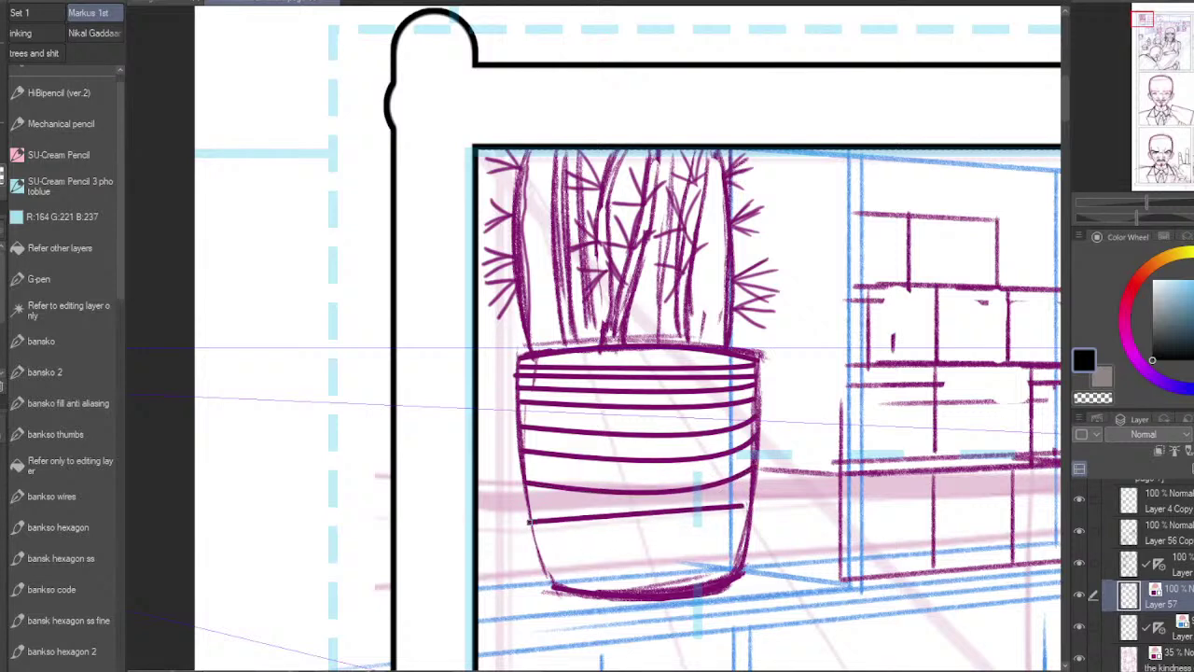
click(686, 558)
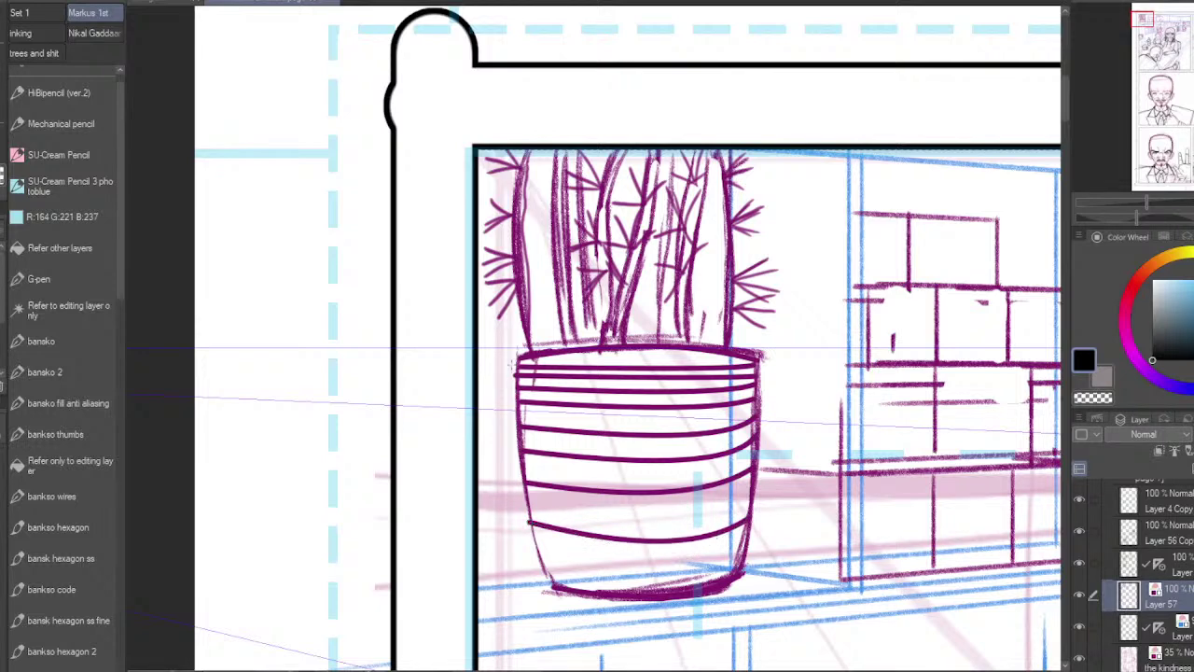
Step: Redraw the cactus pot's left and right sides as smooth curves from rim to base
drag(515, 361, 558, 588)
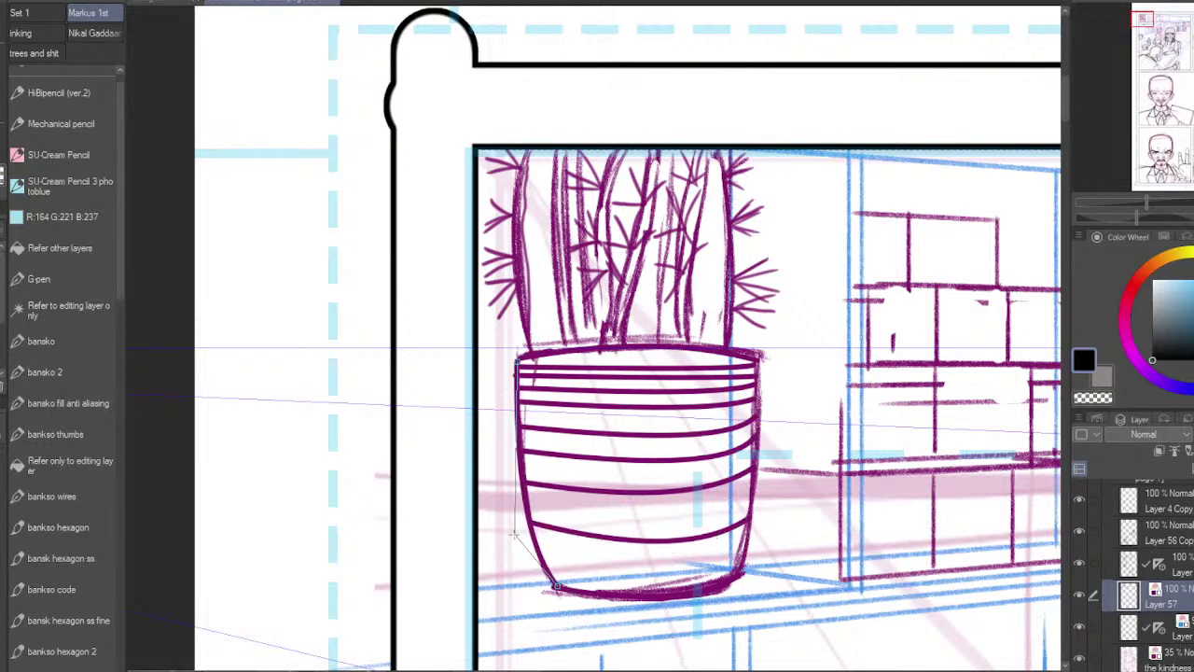
click(515, 523)
drag(758, 356, 739, 580)
click(767, 543)
scroll(796, 546, down, 3)
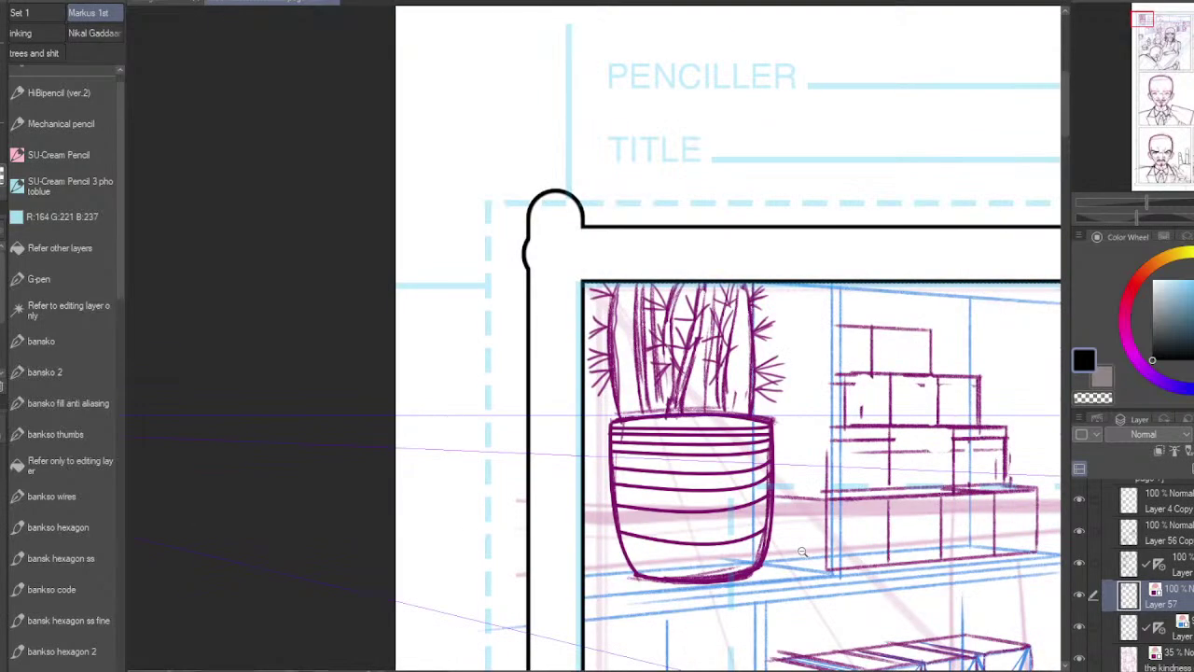
Step: Draw a clean ellipse over the rim of the cup raised in front of the seated girl
drag(1157, 25, 1189, 45)
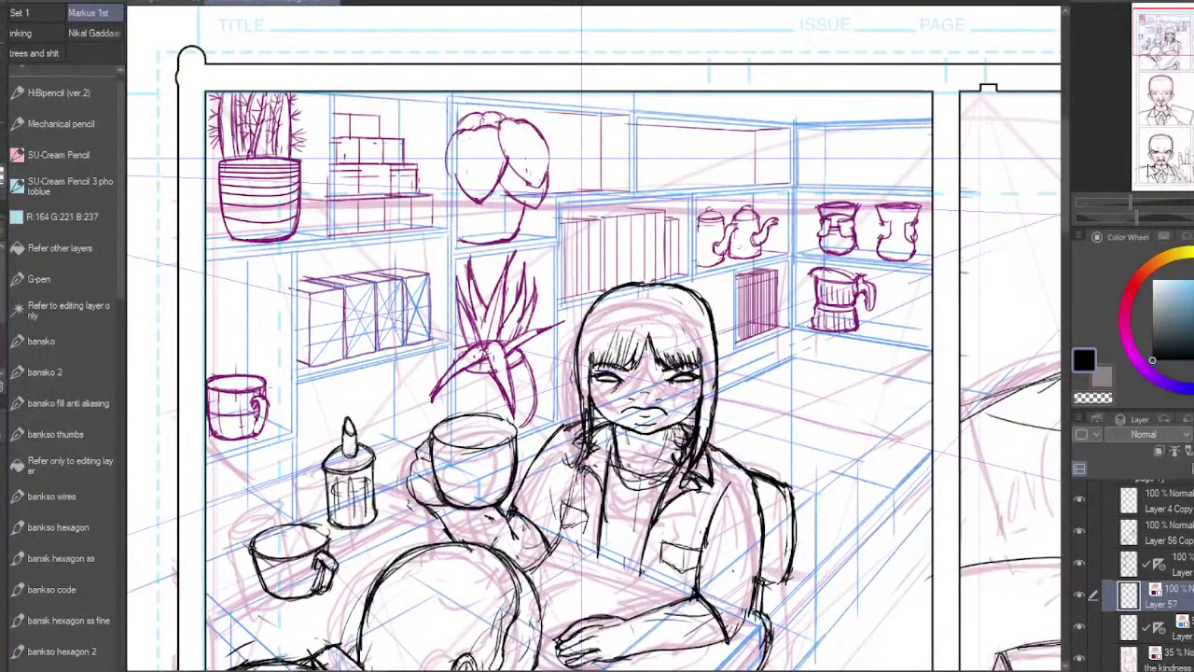
ctrl+click(494, 460)
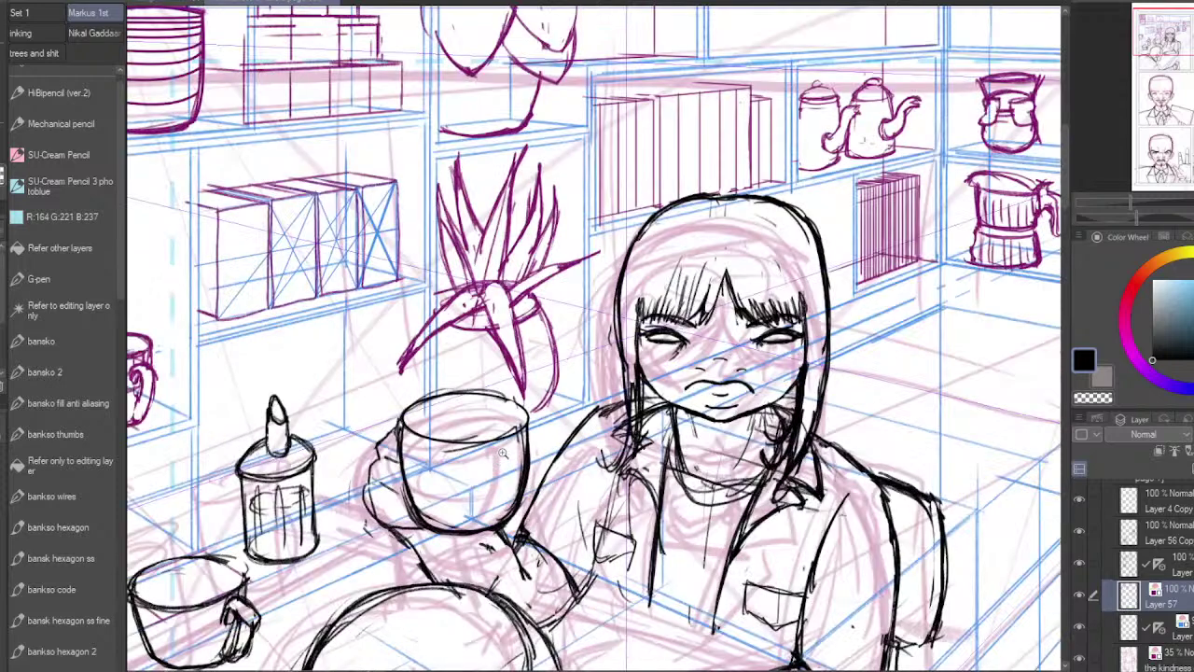
mouse_move(463, 418)
mouse_down()
mouse_move(510, 422)
mouse_move(527, 440)
mouse_up()
click(526, 441)
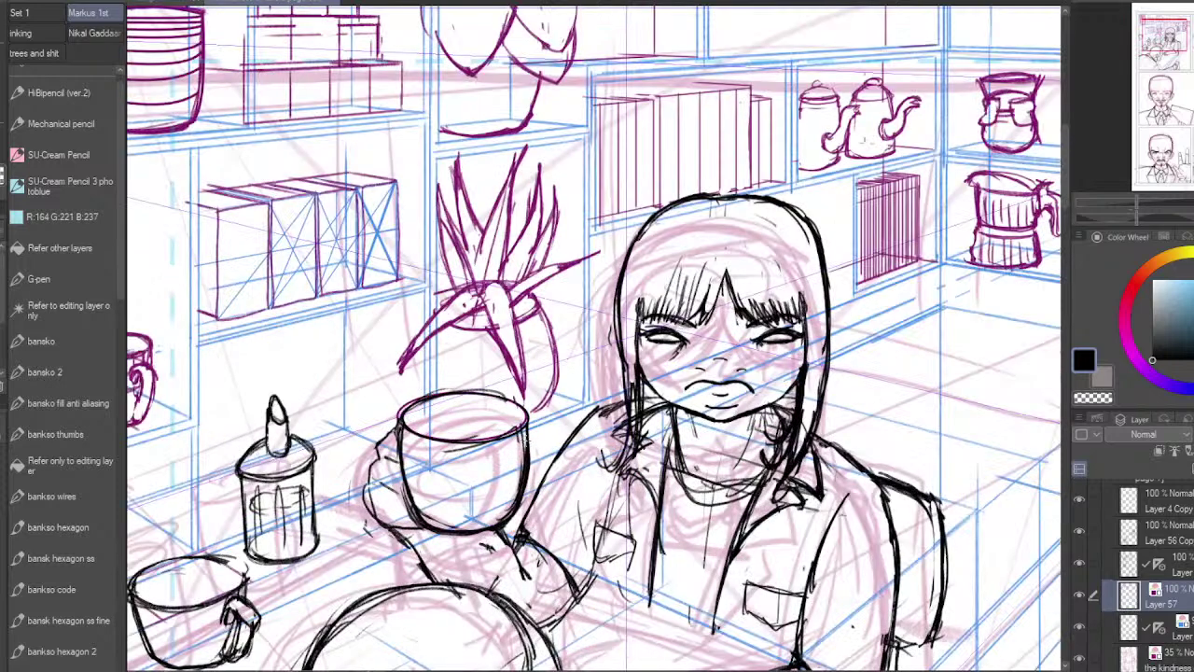
Step: Draw an ellipse for the rim of the mug on the foreground table and shift it to fit the sketched opening
drag(182, 586, 547, 592)
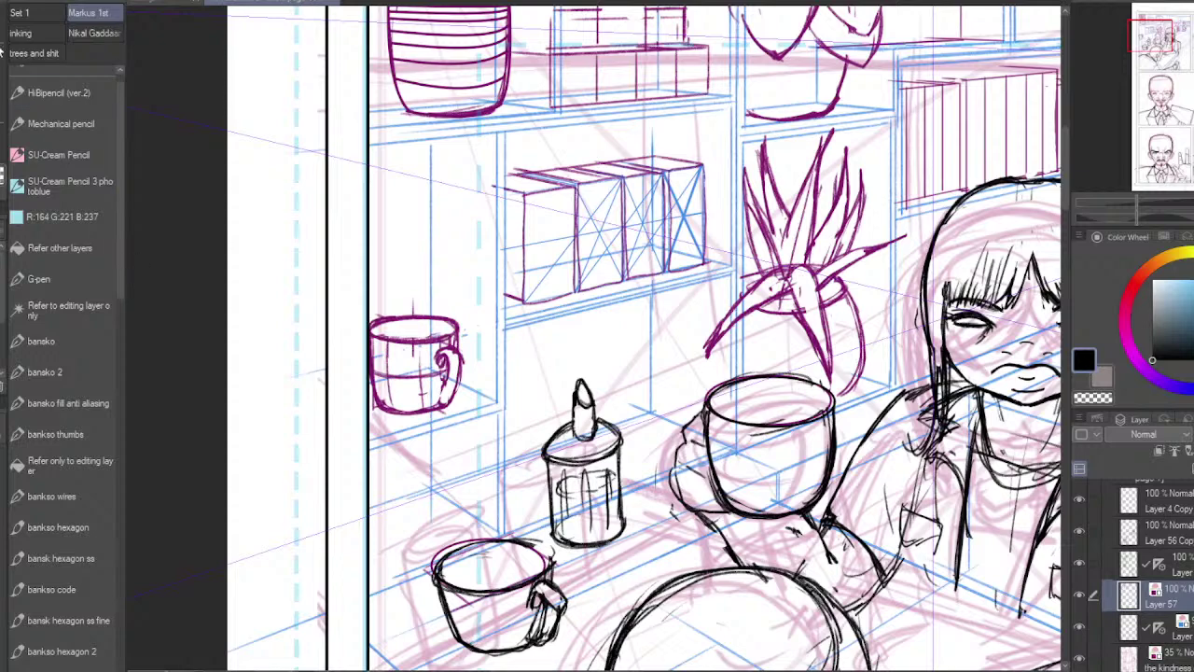
drag(405, 537, 571, 597)
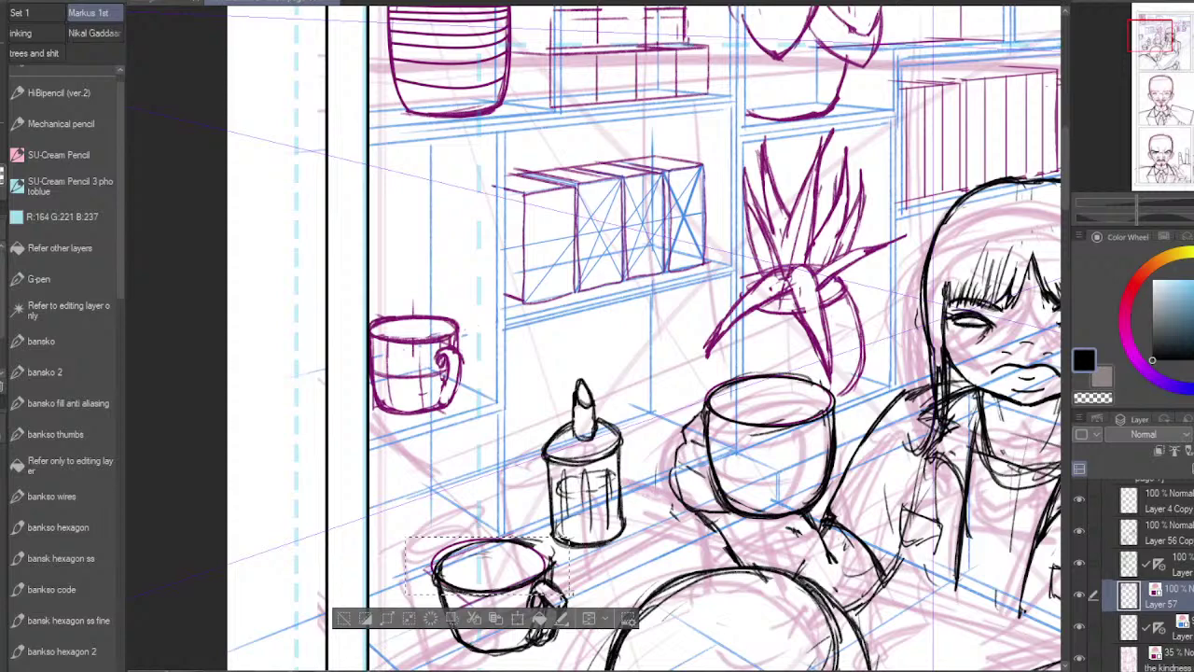
click(518, 620)
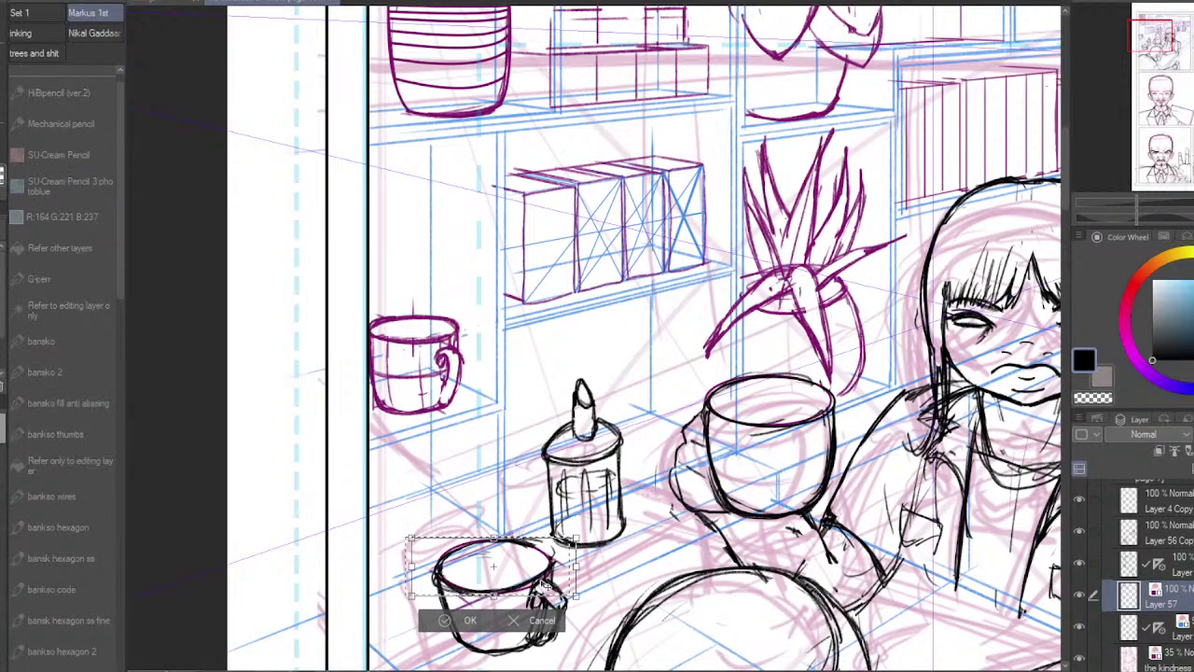
click(457, 624)
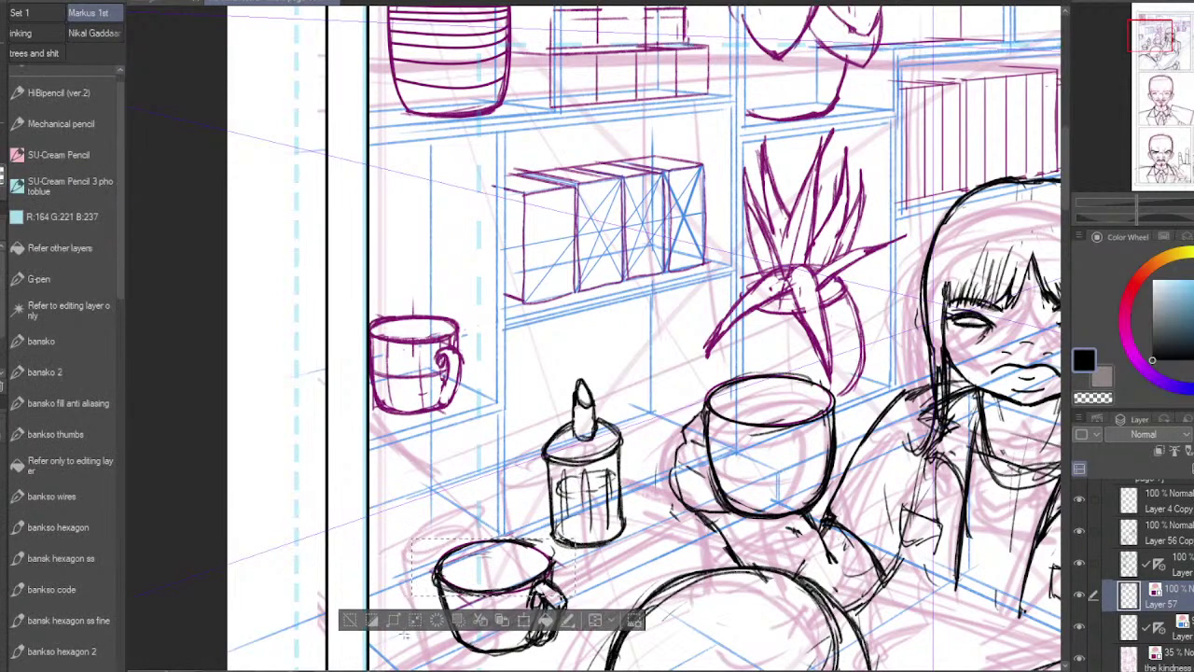
click(351, 620)
Step: Hide the 35% opacity rough sketch layer across the page
scroll(933, 560, down, 4)
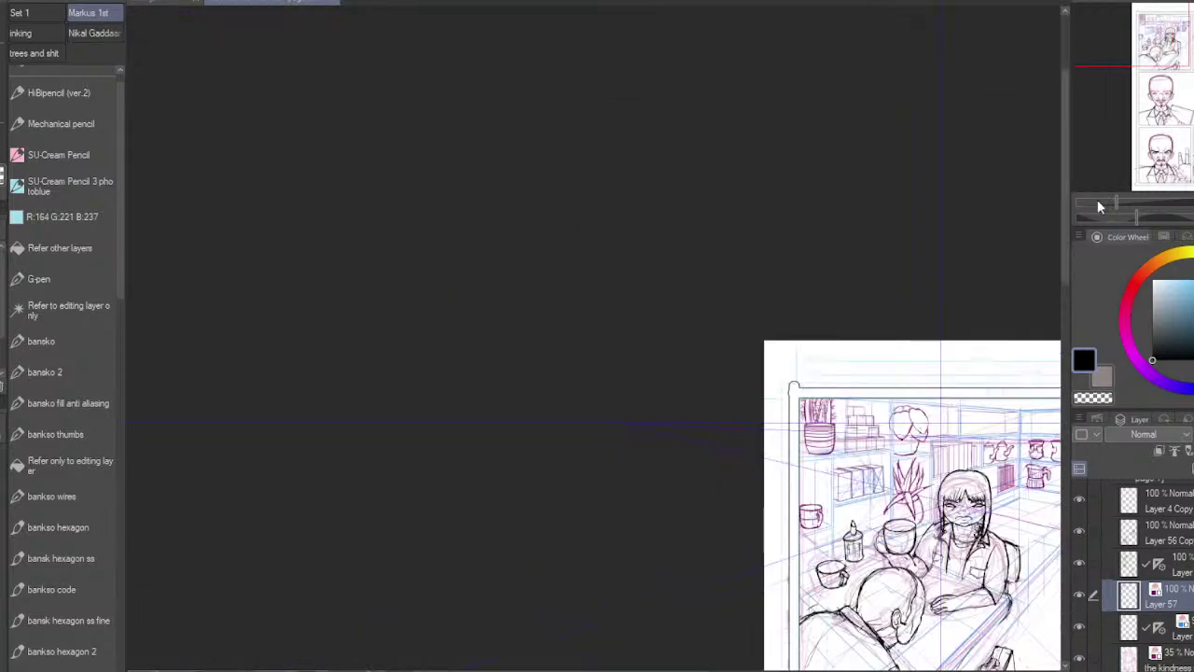
drag(1157, 49, 1192, 61)
drag(747, 541, 518, 128)
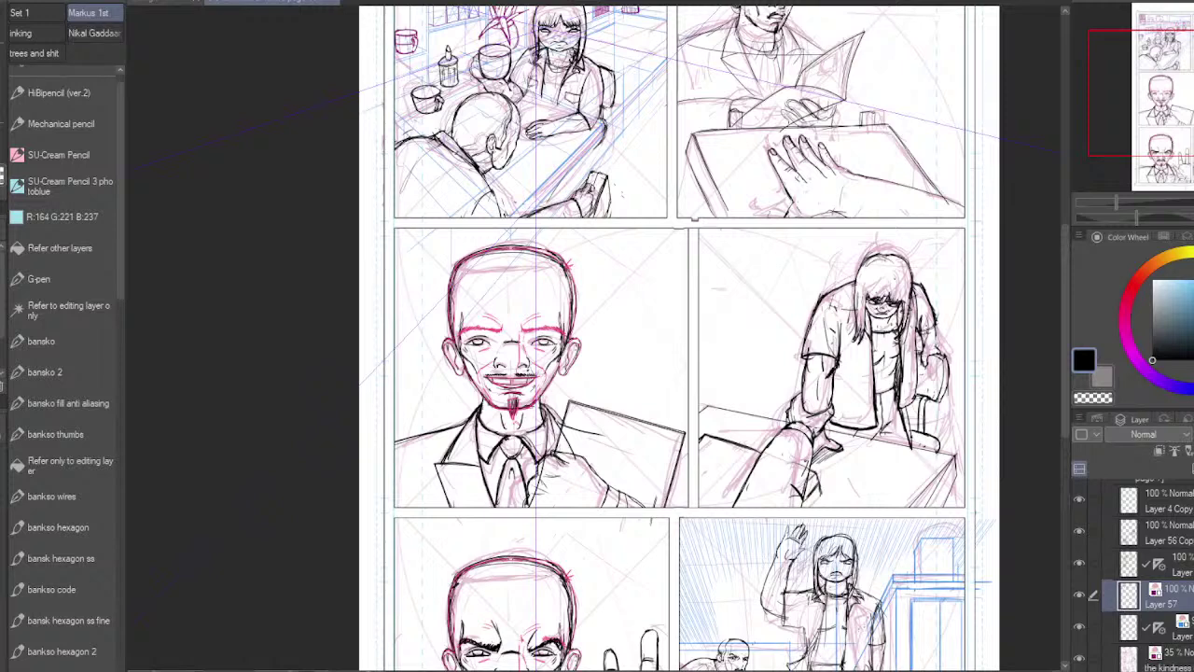
click(1080, 659)
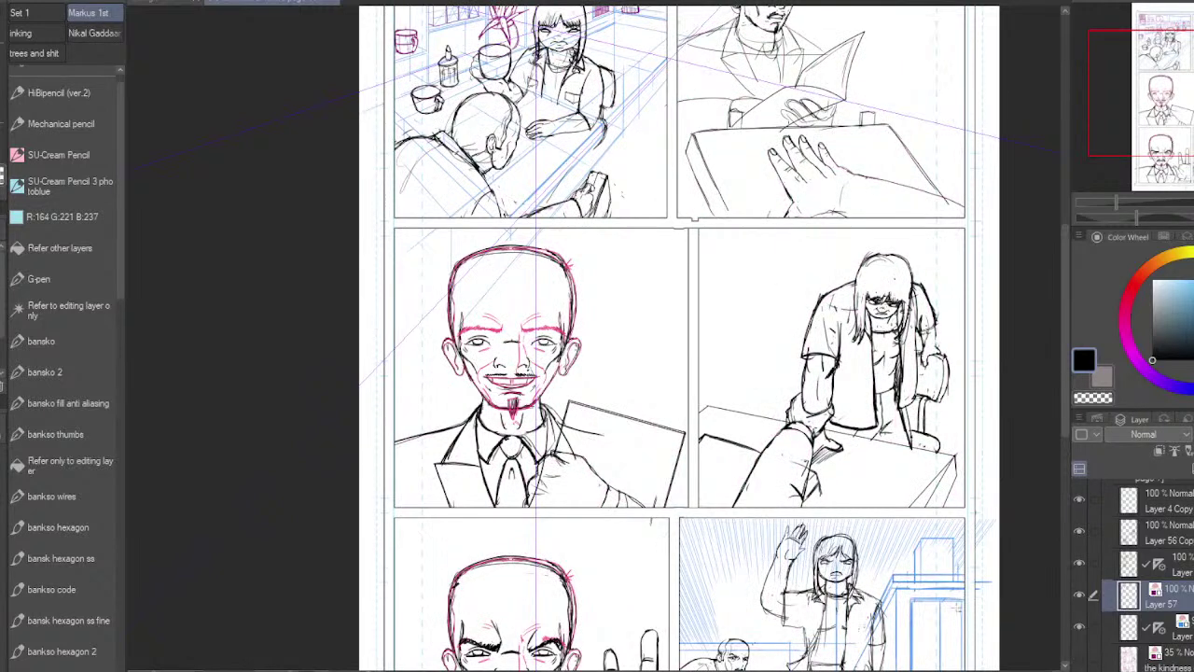
scroll(957, 608, down, 1)
Step: Draw a small ellipse for a mug's base on the table beside the leaning girl's hand in the middle-right panel
drag(958, 607, 944, 407)
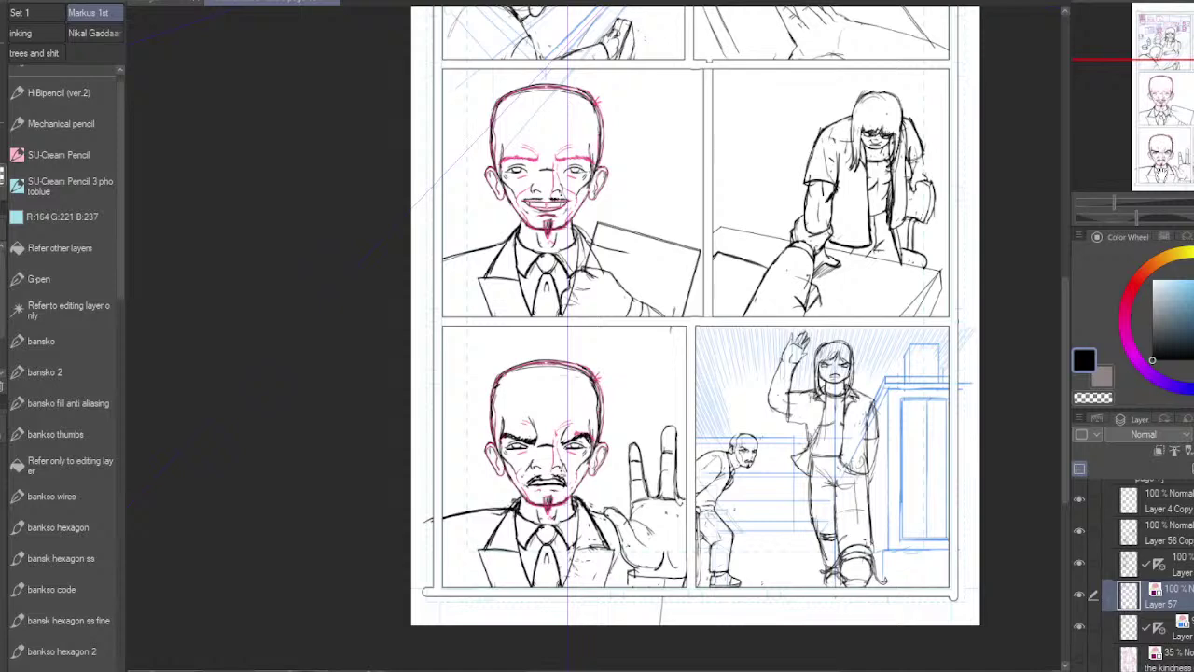
key(ctrl+plus)
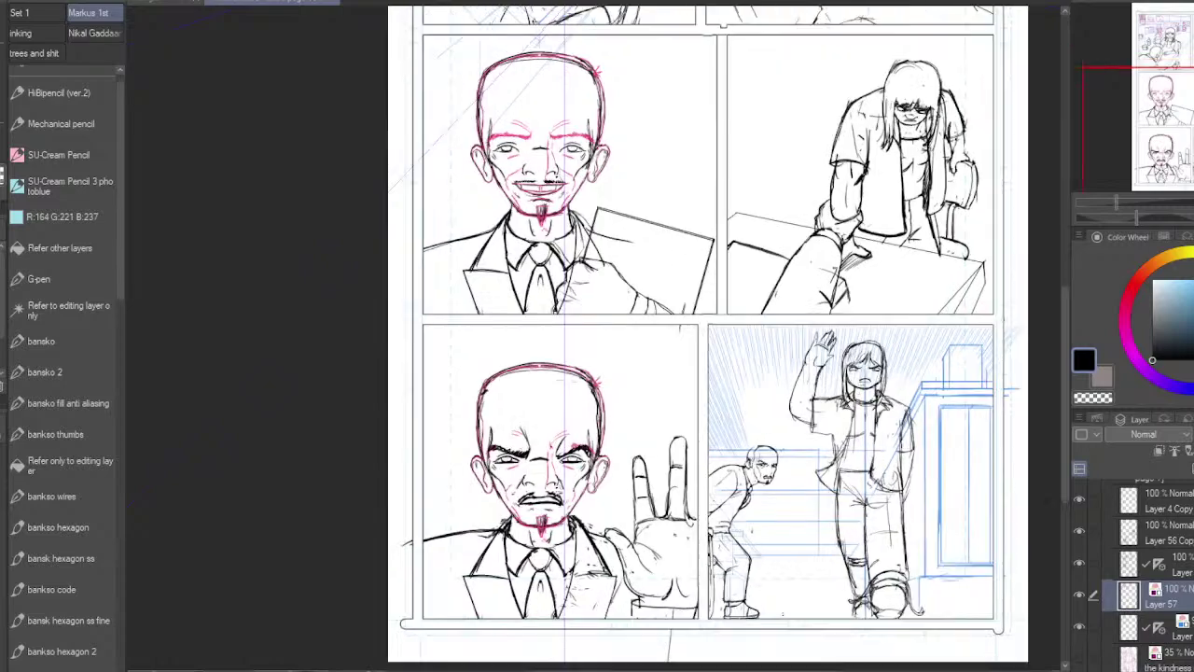
key(ctrl+plus)
drag(569, 181, 448, 69)
drag(597, 336, 460, 268)
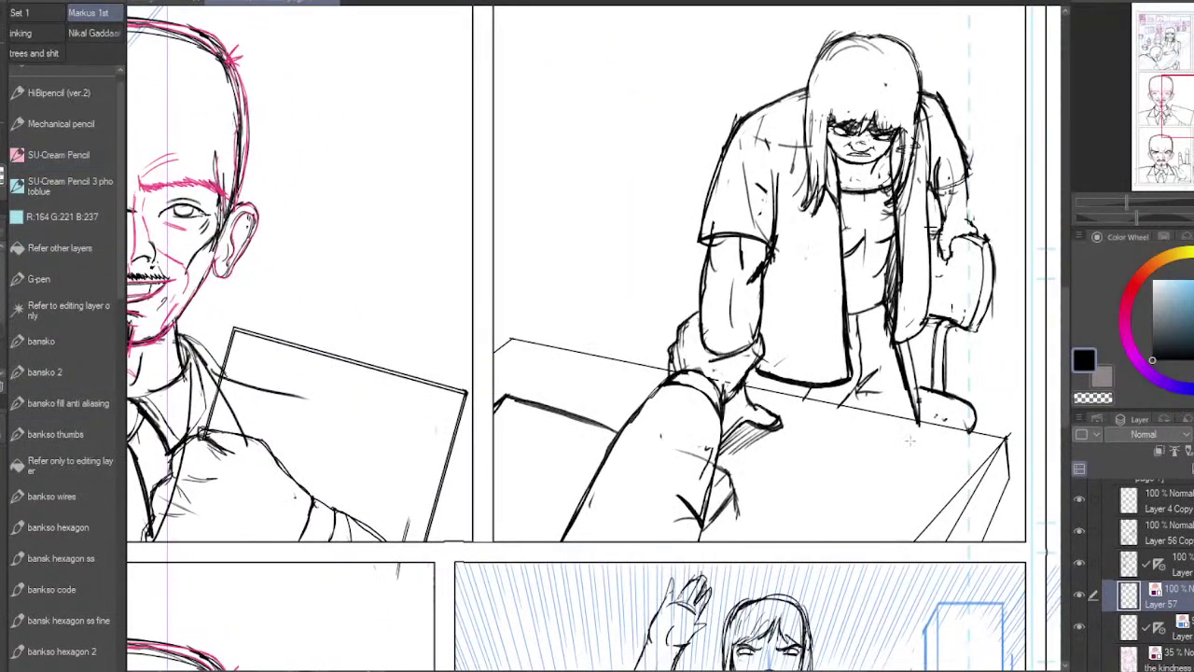
drag(829, 476, 864, 495)
click(94, 106)
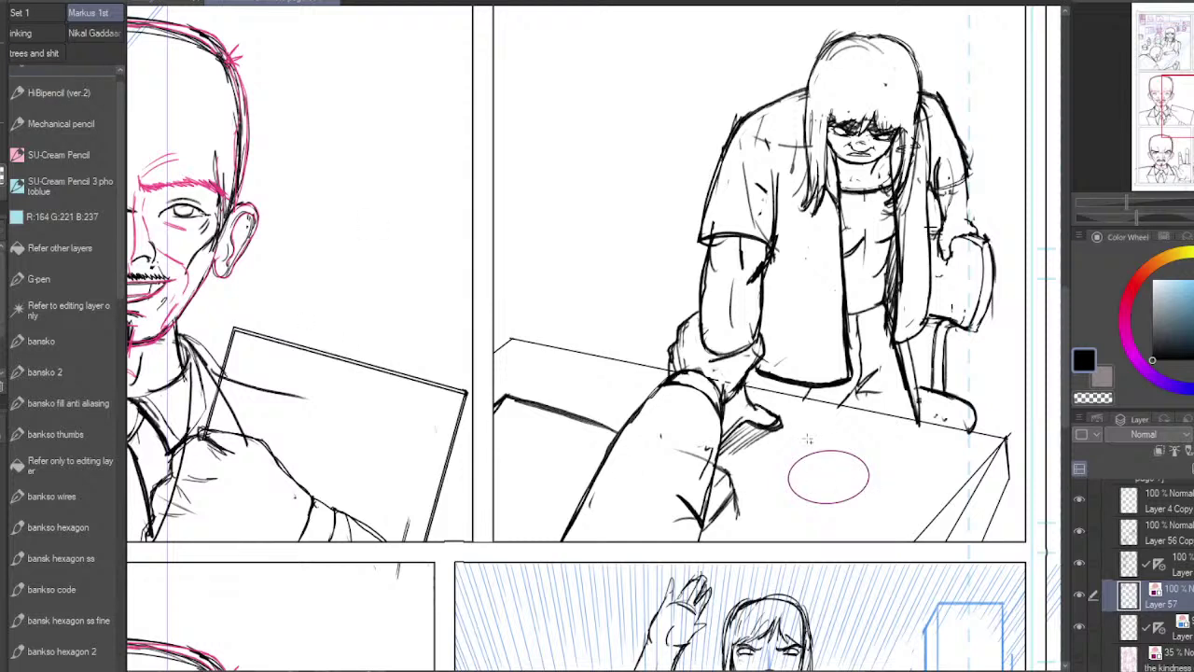
Step: Select the base ellipse, duplicate it onto a new layer, and place the copy slightly enlarged above it as the mug's rim
drag(884, 514, 893, 512)
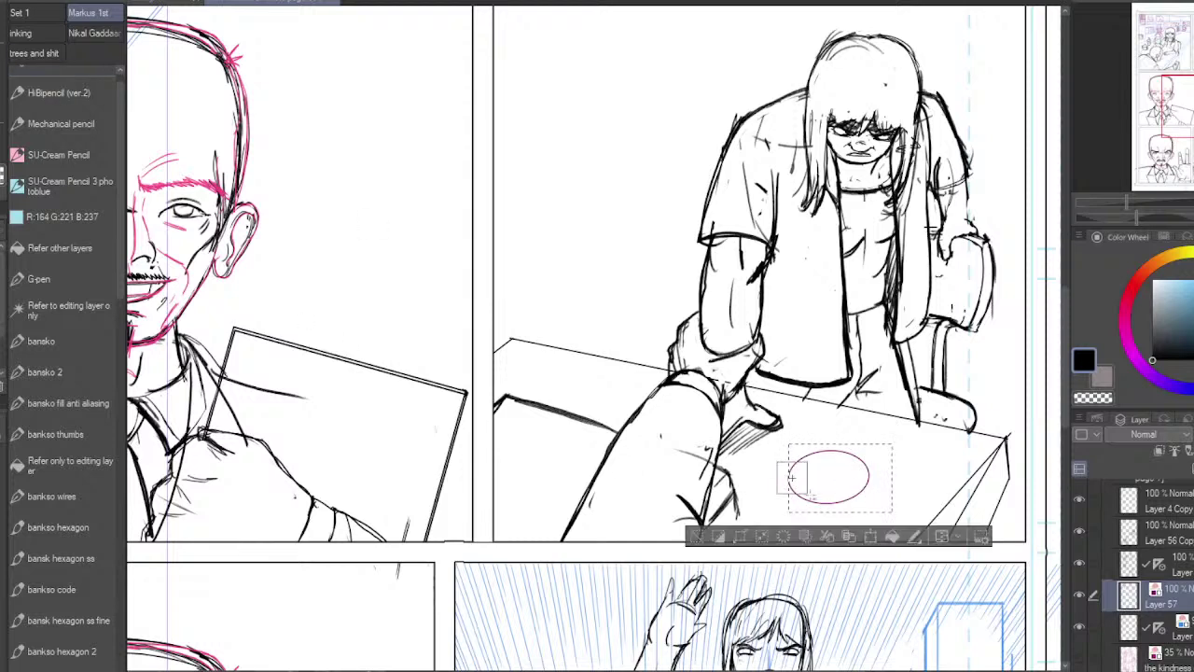
drag(792, 477, 780, 504)
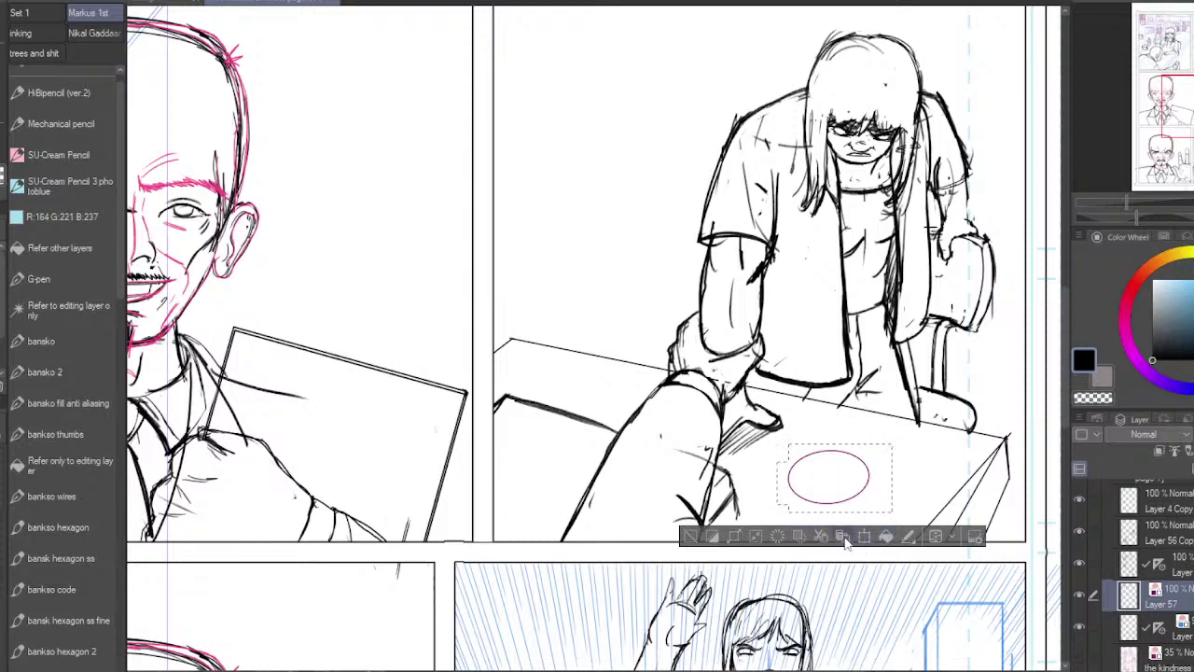
click(844, 538)
key(ctrl+t)
drag(882, 508, 877, 470)
click(773, 502)
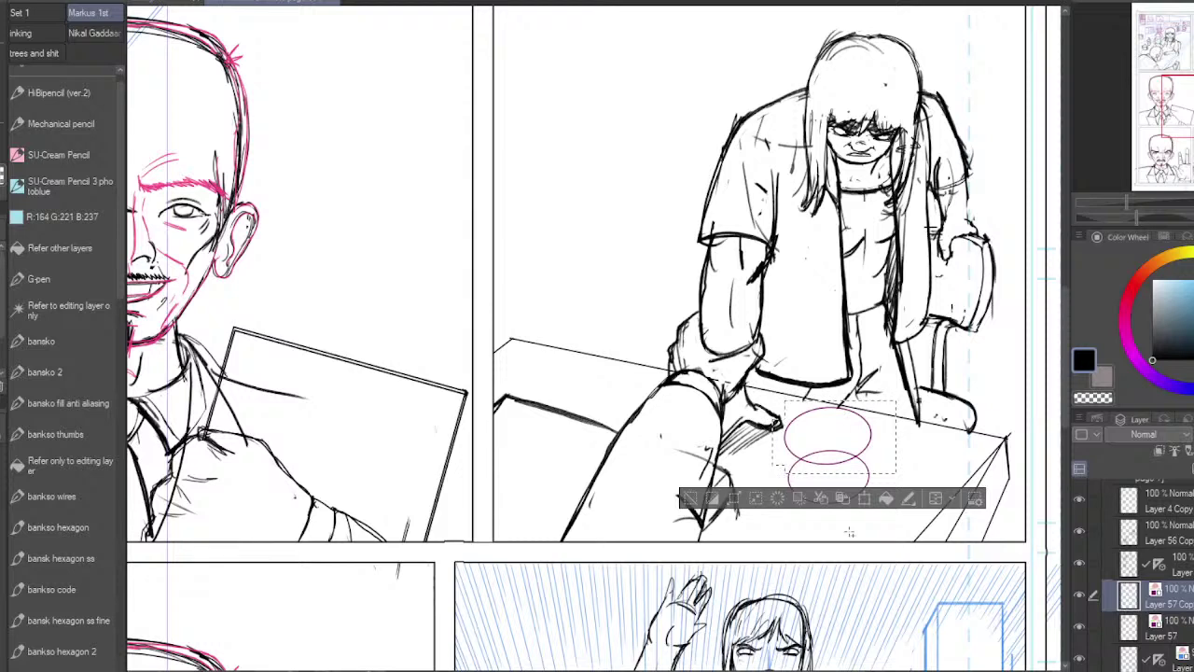
Step: Duplicate the rim ellipse onto another layer and scale the copy down slightly to form the mug's inner rim
click(847, 500)
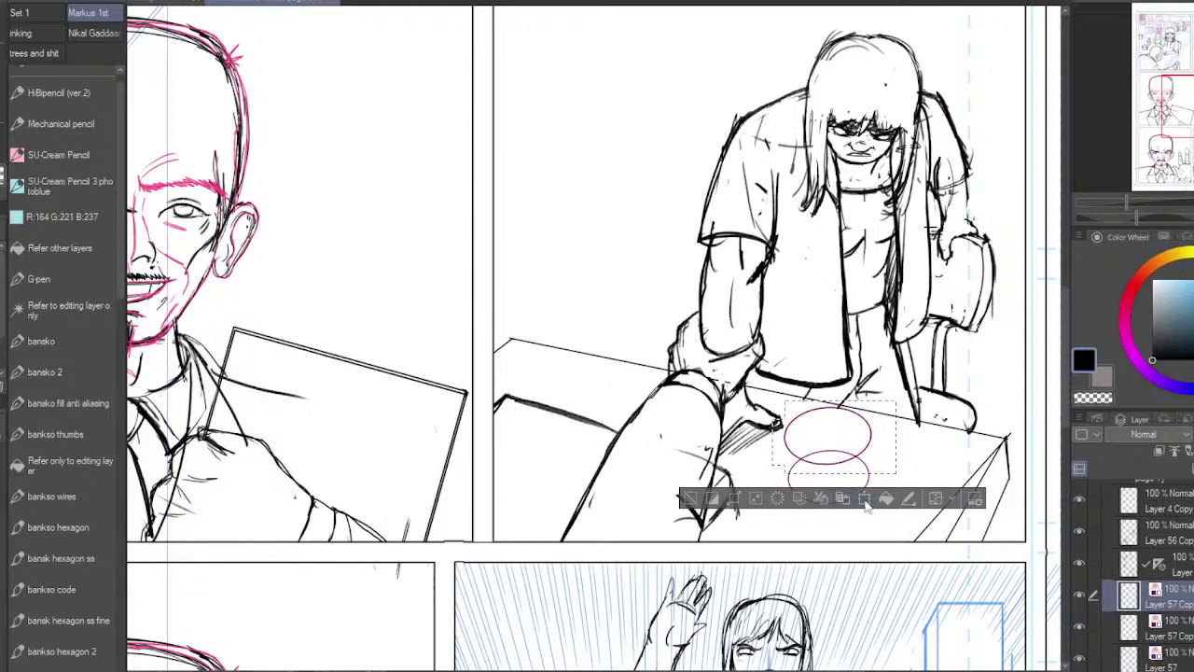
click(866, 499)
drag(897, 474, 893, 472)
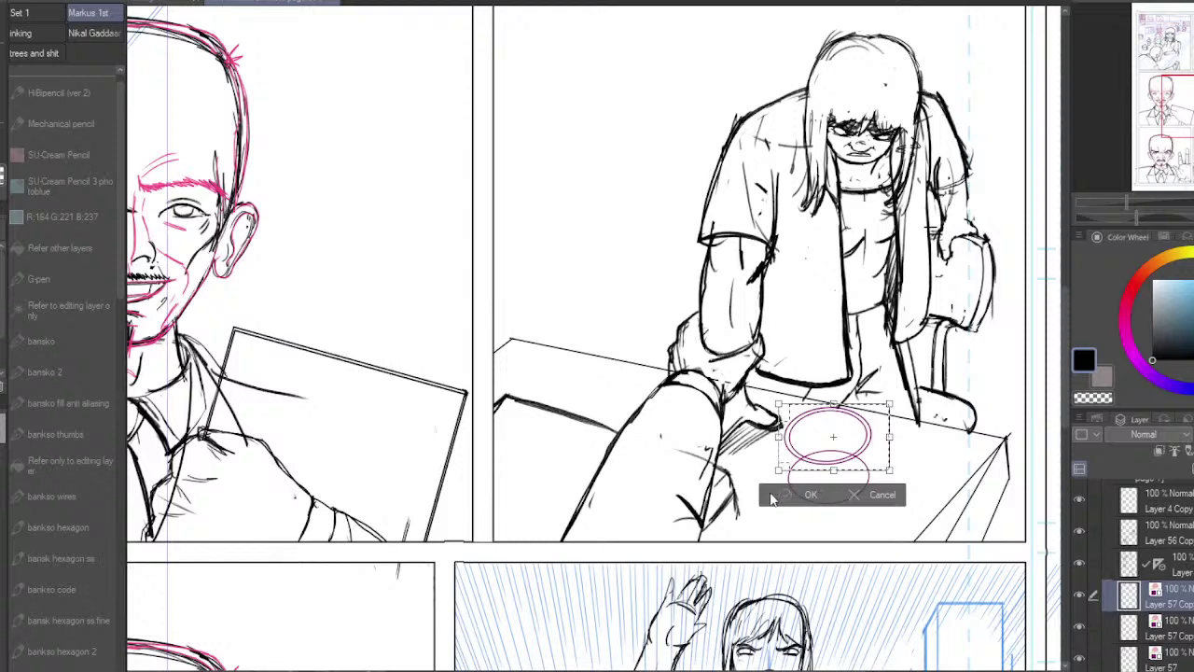
click(808, 495)
click(690, 495)
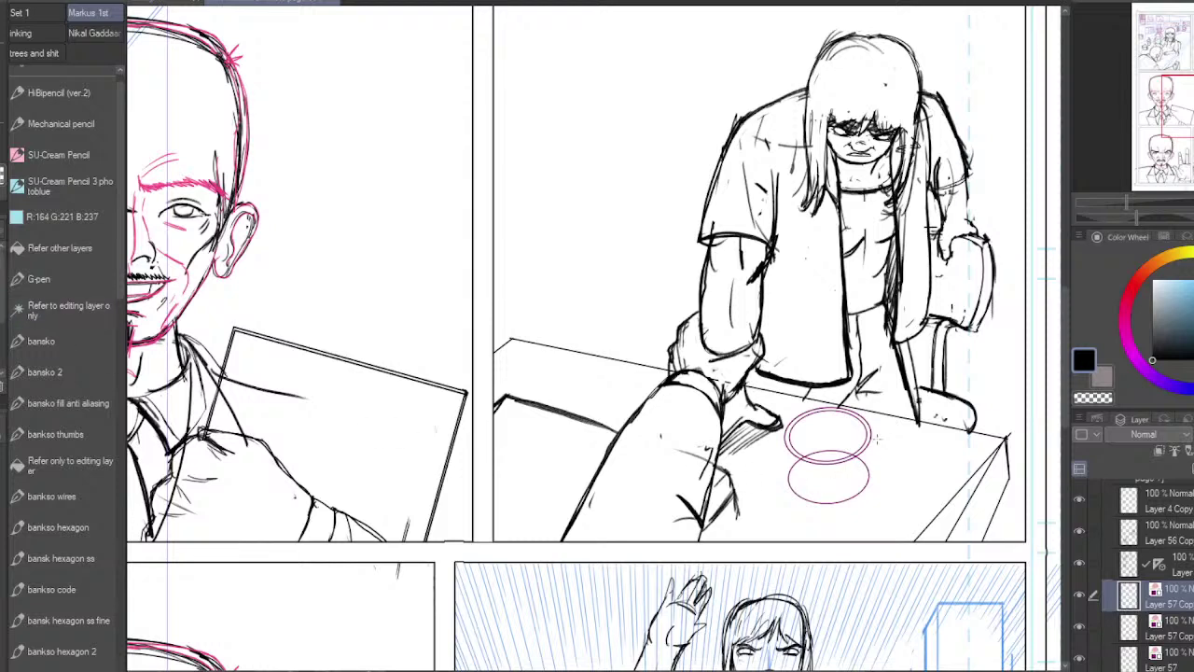
Step: Draw the mug's two sides between rim and base, and curve a small handle on its right side
drag(862, 481, 860, 491)
click(877, 474)
drag(784, 437, 793, 488)
key(ctrl+z)
drag(784, 435, 790, 485)
drag(871, 441, 869, 474)
scroll(878, 454, up, 2)
drag(878, 460, 859, 488)
click(893, 451)
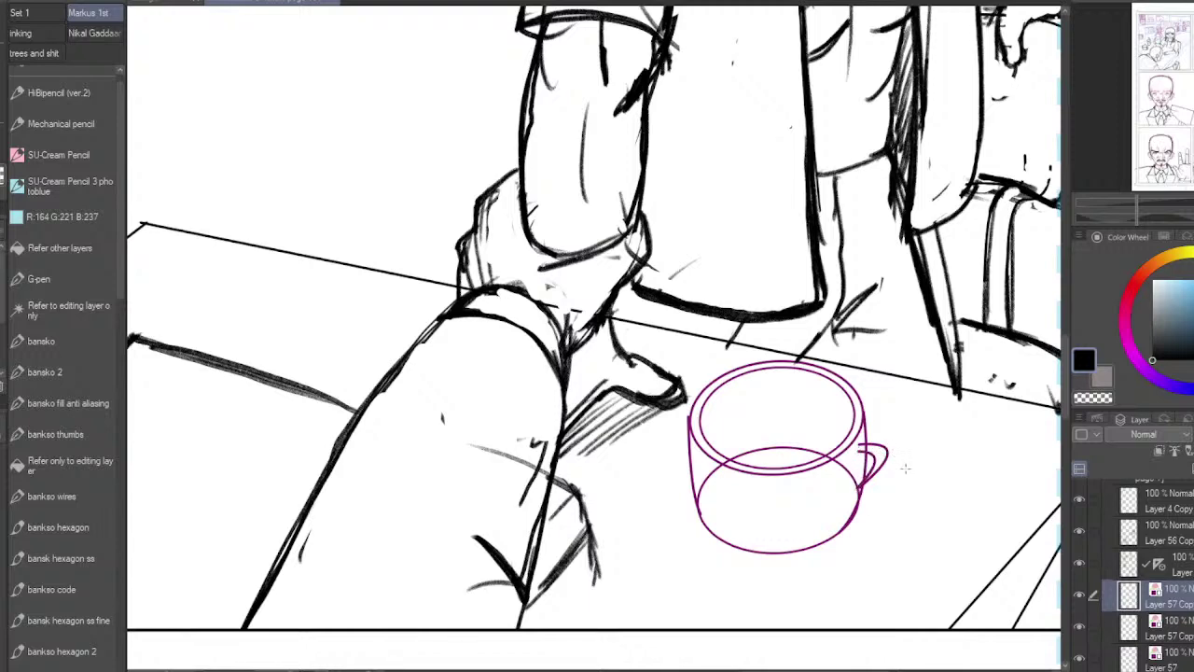
Step: Thicken the handle of the purple mug on the middle-right panel's table with Mechanical pencil strokes
click(81, 131)
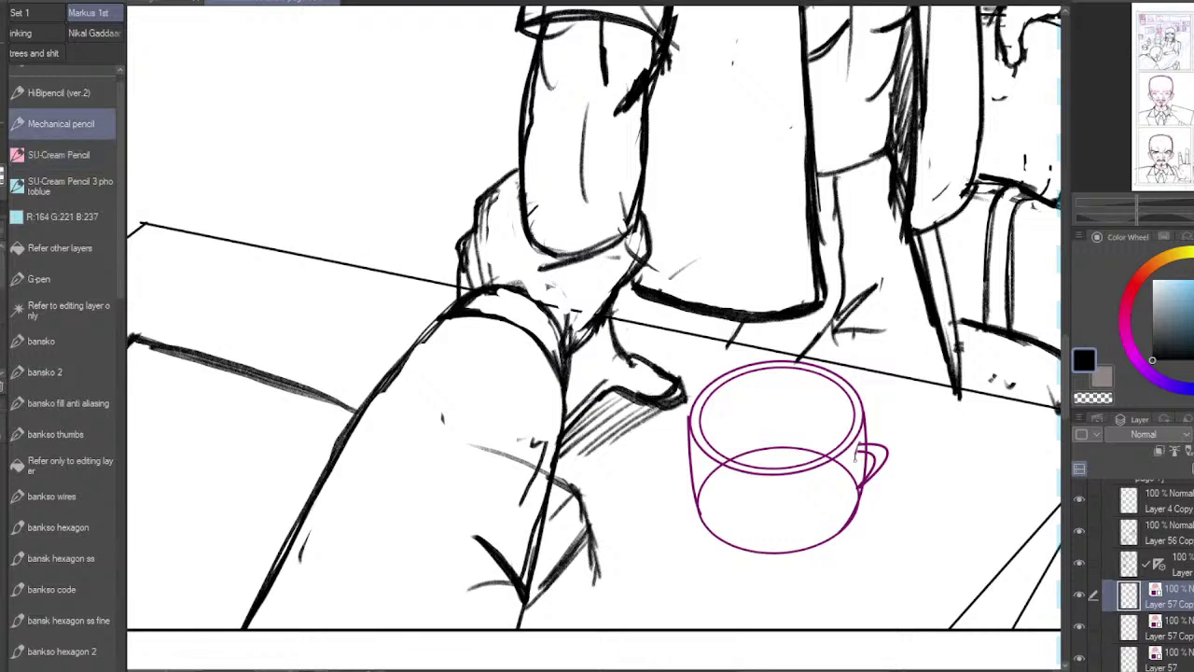
drag(881, 466, 855, 500)
drag(880, 467, 859, 504)
scroll(816, 508, down, 4)
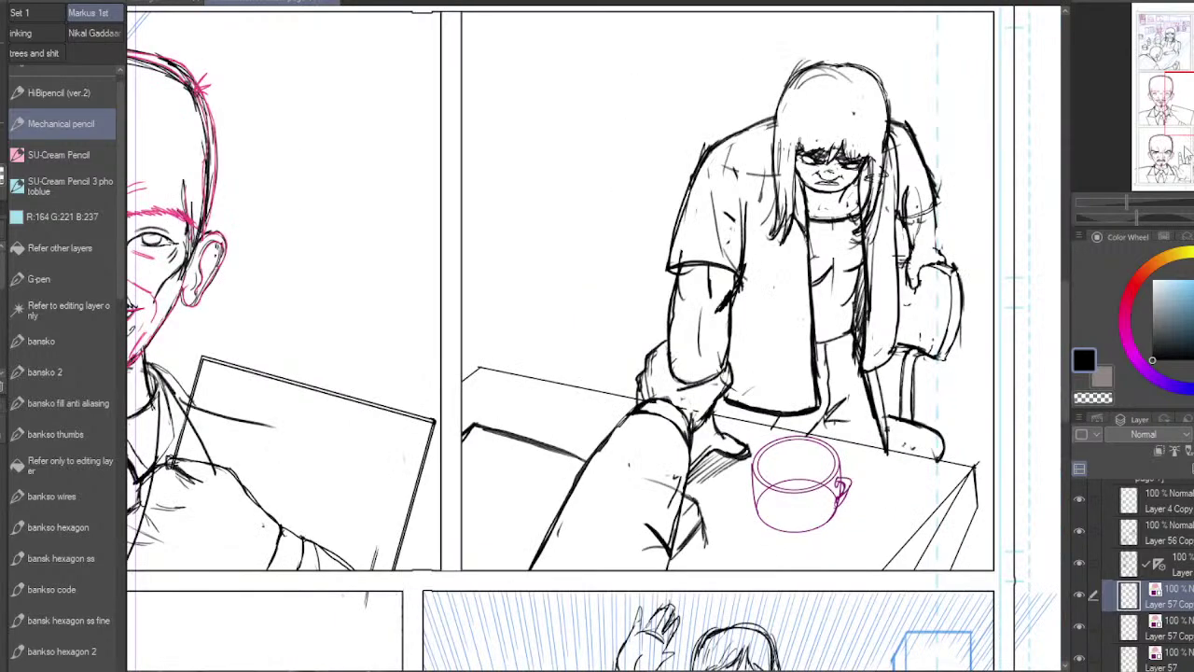
Step: Select the pencil layer directly above the mug's layers and toggle its visibility off and on to check its contents
mouse_move(709, 447)
mouse_down()
mouse_move(821, 106)
mouse_move(701, 12)
mouse_move(1055, 668)
mouse_up()
drag(1163, 82, 1192, 101)
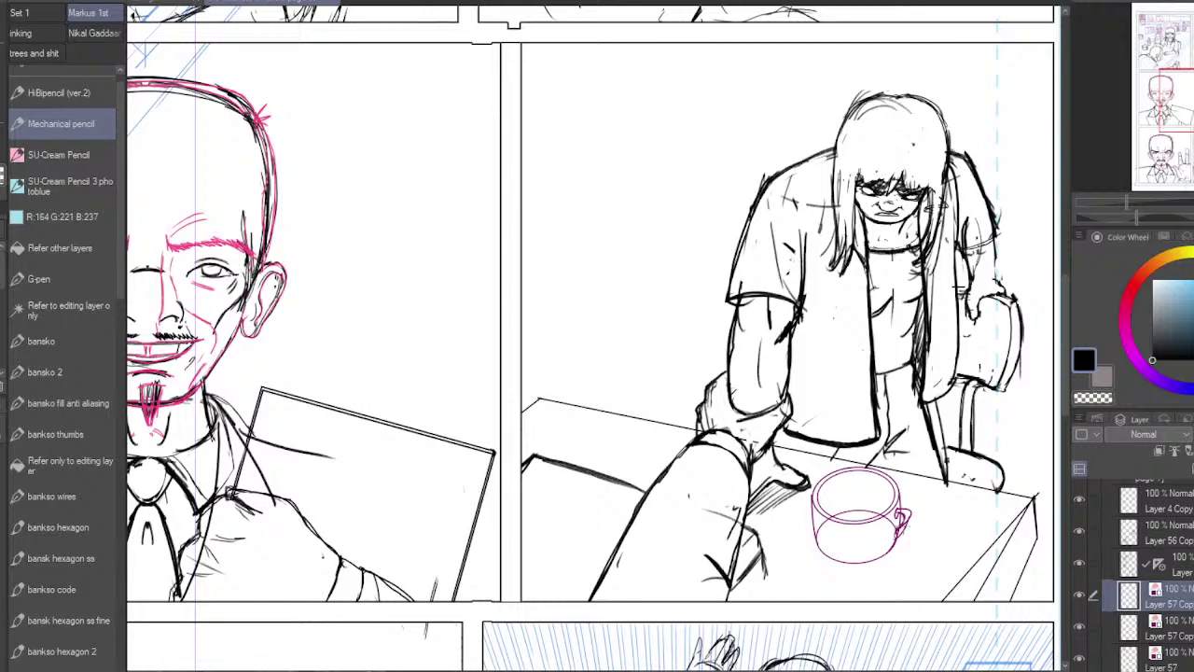
scroll(910, 523, down, 4)
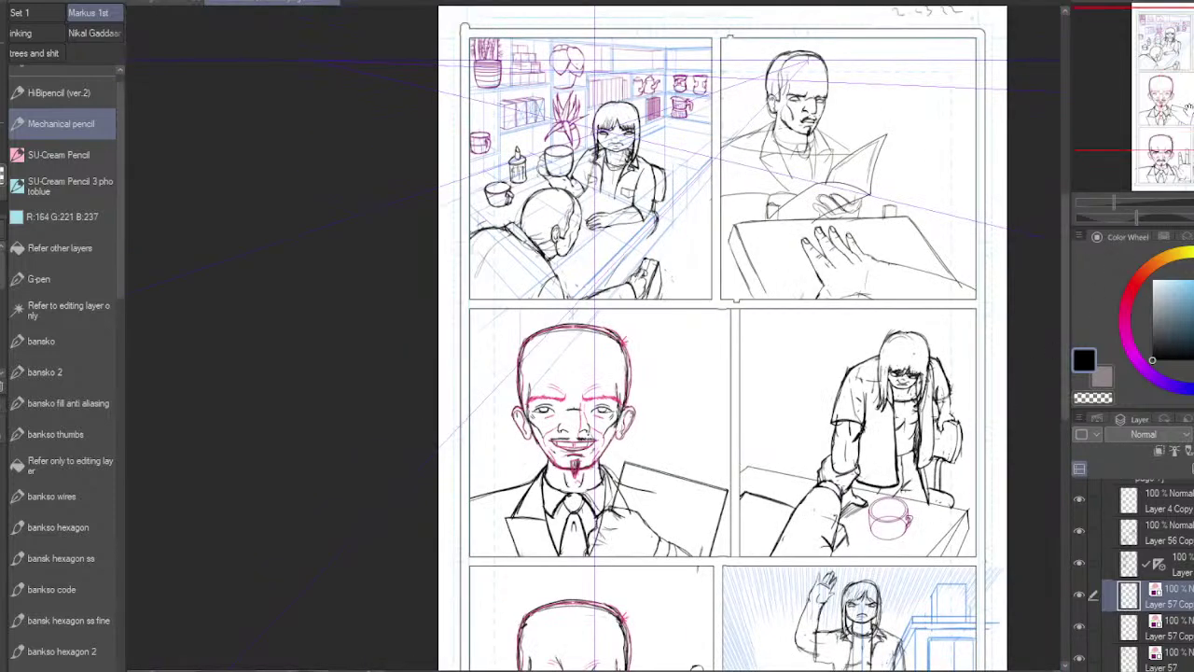
drag(1188, 110, 1159, 147)
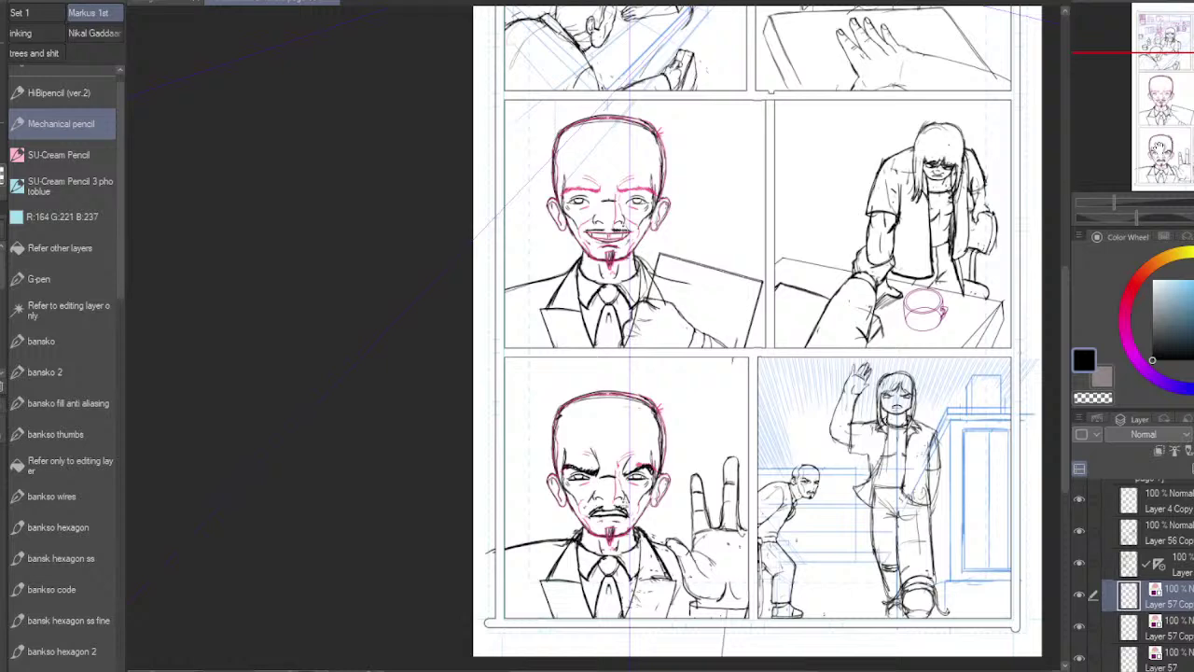
click(1178, 565)
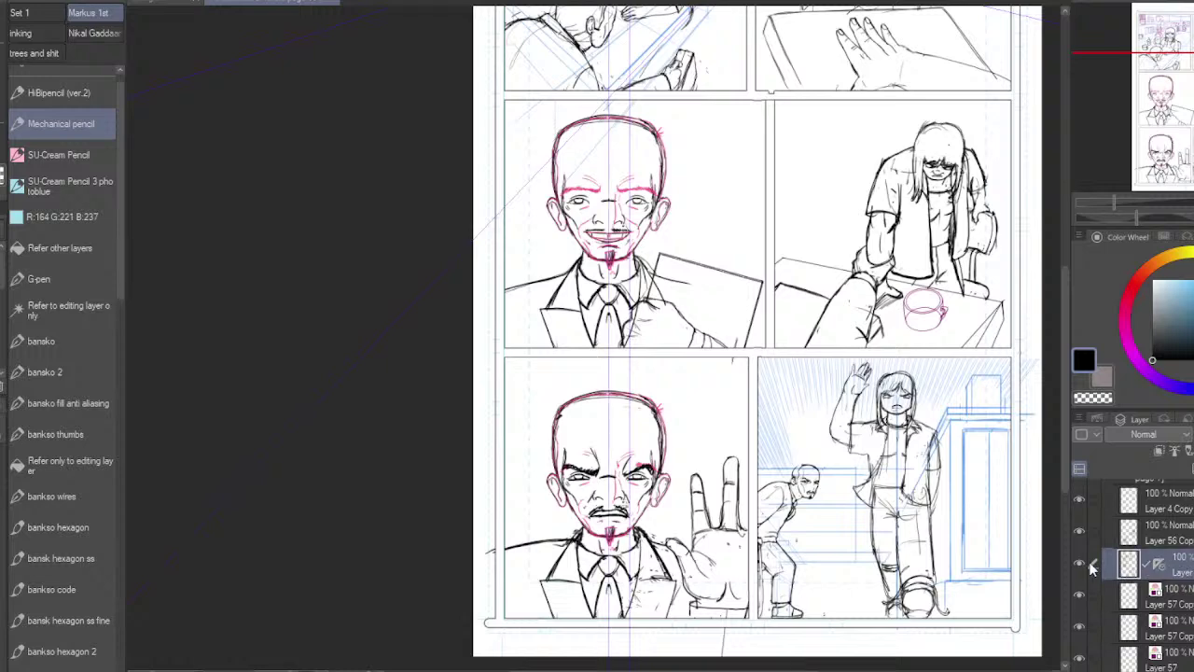
click(1080, 565)
click(1079, 565)
Step: Rework the lower left trouser leg of the waving woman in the bottom-right panel, replacing the band with a continuous outline
scroll(928, 551, up, 4)
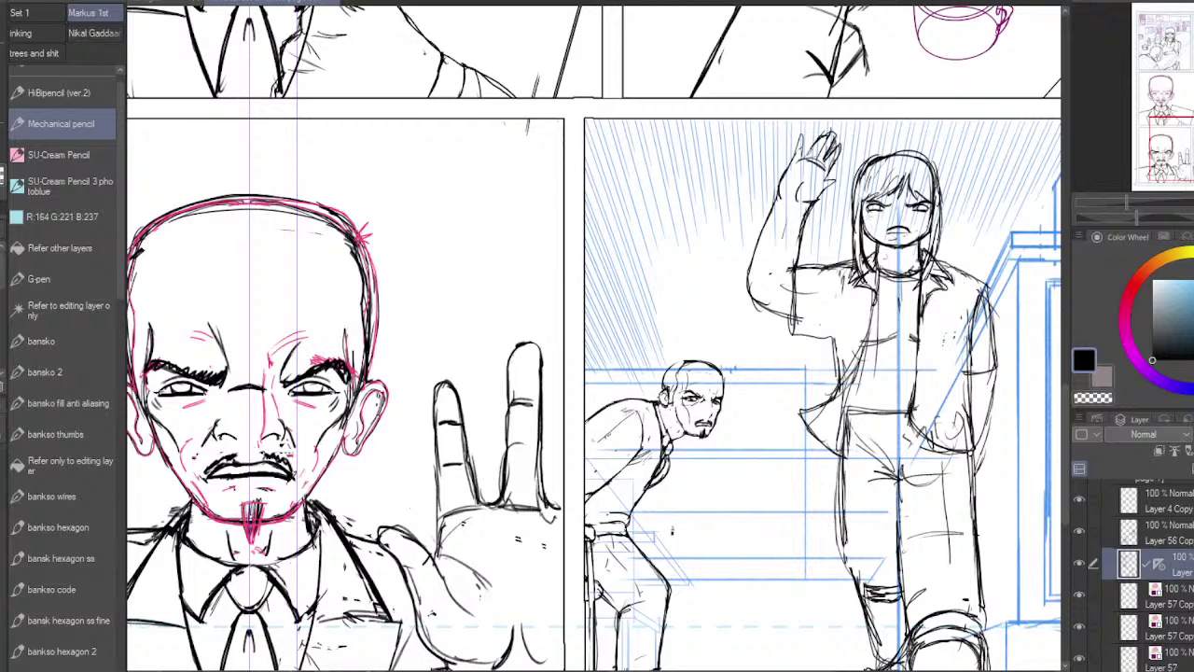
drag(986, 497, 1023, 375)
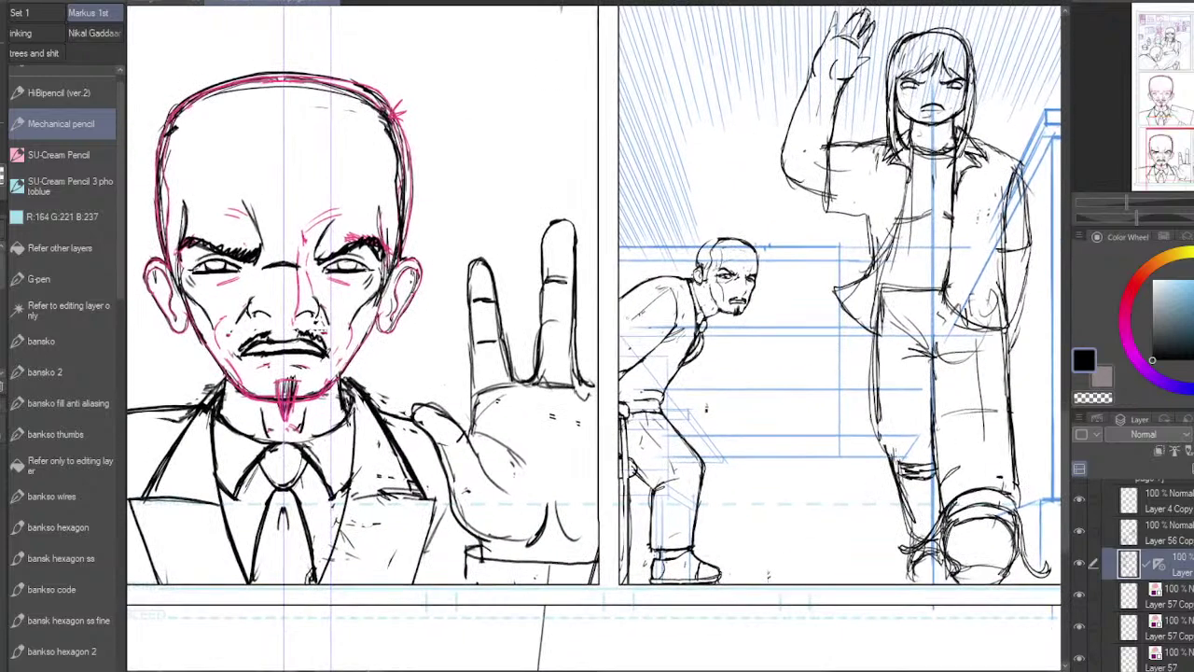
drag(883, 446, 902, 517)
drag(886, 470, 908, 544)
drag(881, 446, 908, 543)
mouse_move(882, 446)
mouse_down()
mouse_move(906, 531)
mouse_move(900, 489)
mouse_move(913, 505)
mouse_move(922, 490)
mouse_up()
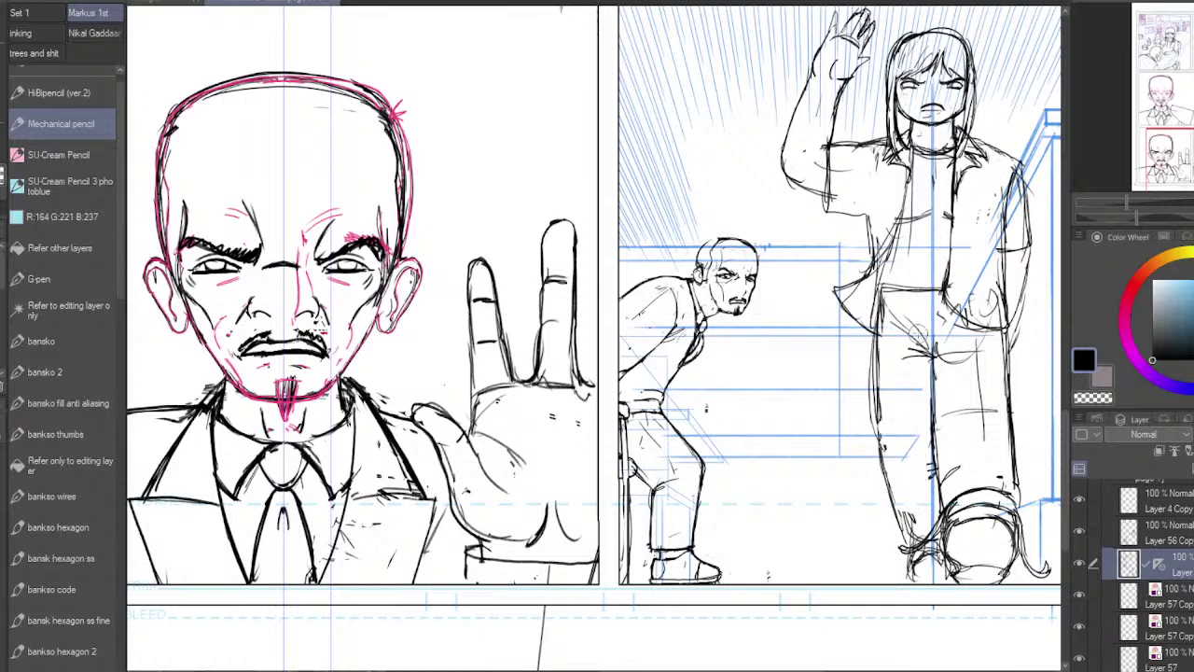
Step: Sketch fold lines near the woman's crotch and reinforce the waist and outer thigh of her left-hand trouser leg
mouse_move(933, 349)
mouse_down()
mouse_move(933, 362)
mouse_move(890, 359)
mouse_up()
drag(917, 354, 895, 359)
drag(879, 304, 941, 292)
mouse_move(876, 300)
mouse_down()
mouse_move(937, 293)
mouse_move(926, 290)
mouse_up()
drag(877, 252, 877, 407)
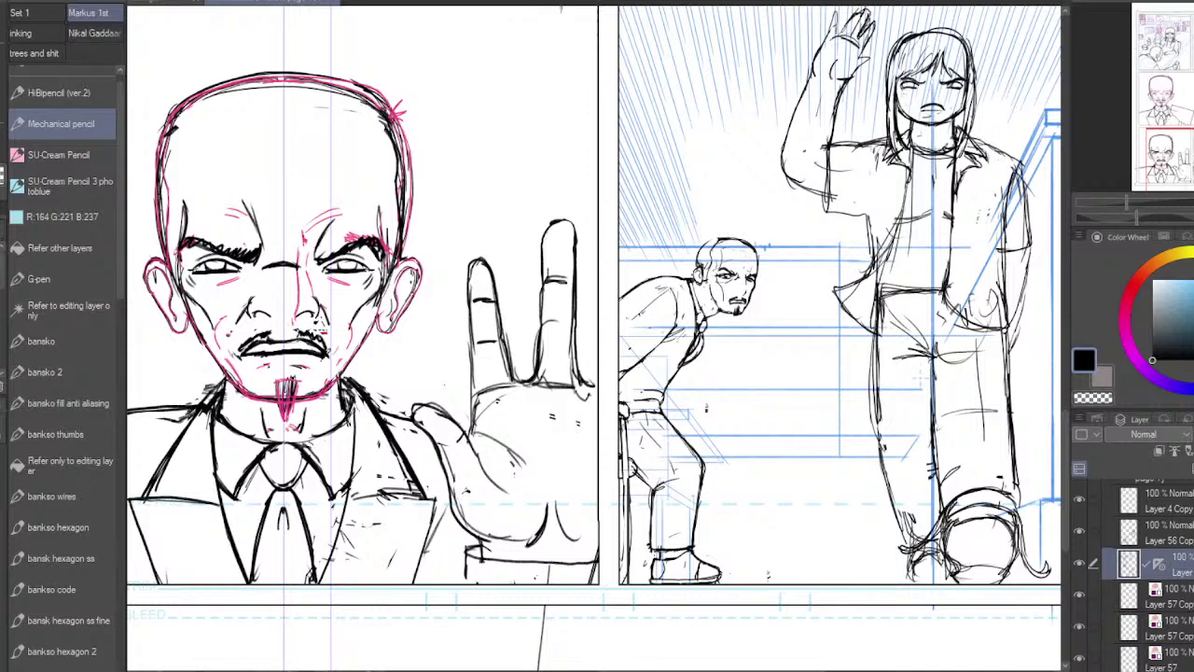
Step: Sketch the hem and shoe under the woman's left-hand trouser leg and restate the calf's outer line
mouse_move(930, 543)
mouse_down()
mouse_move(943, 562)
mouse_move(918, 560)
mouse_move(926, 550)
mouse_up()
mouse_move(925, 551)
mouse_down()
mouse_move(952, 573)
mouse_move(905, 571)
mouse_up()
mouse_move(919, 525)
mouse_down()
mouse_move(903, 564)
mouse_move(904, 534)
mouse_move(906, 576)
mouse_up()
mouse_move(899, 558)
mouse_down()
mouse_move(918, 569)
mouse_move(899, 580)
mouse_up()
mouse_move(902, 558)
mouse_down()
mouse_move(899, 584)
mouse_move(911, 565)
mouse_up()
mouse_move(921, 566)
mouse_down()
mouse_move(944, 556)
mouse_move(950, 566)
mouse_up()
drag(920, 561, 901, 575)
drag(881, 444, 905, 515)
mouse_move(881, 450)
mouse_down()
mouse_move(908, 537)
mouse_move(906, 523)
mouse_up()
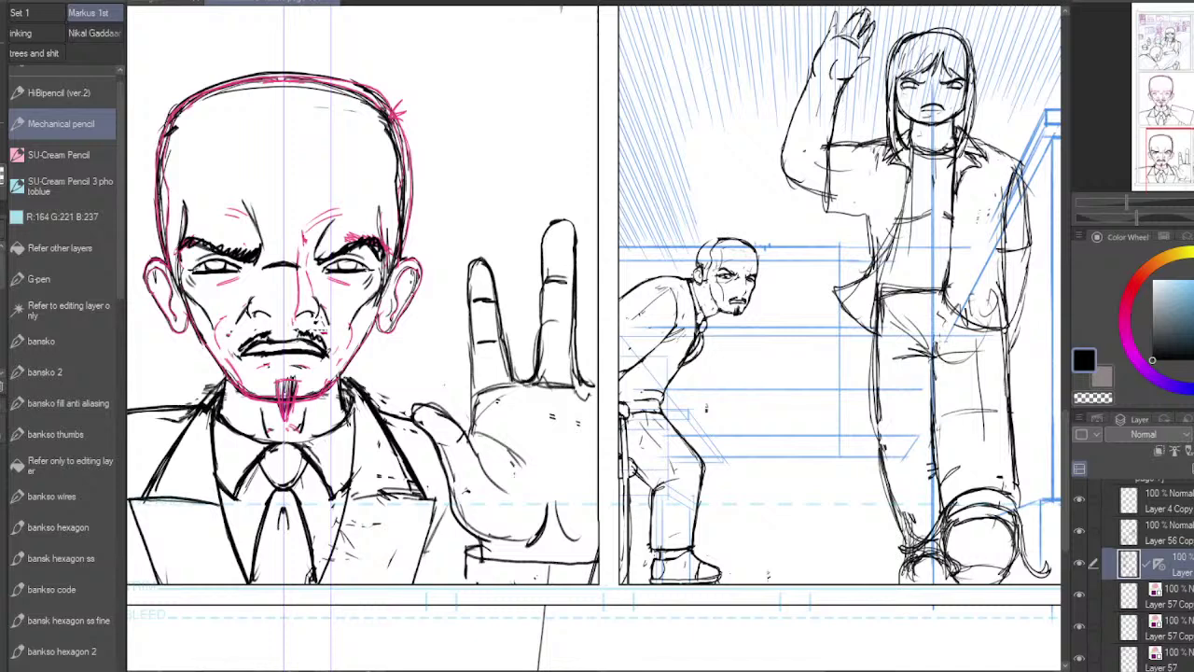
Step: Retrace the inner and outer contours of the woman's left-hand trouser leg from hip to ankle
drag(876, 334, 876, 405)
drag(873, 364, 889, 433)
drag(936, 357, 933, 407)
drag(930, 425, 926, 534)
drag(945, 454, 942, 506)
drag(941, 514, 939, 551)
drag(877, 431, 891, 513)
drag(880, 458, 907, 551)
drag(881, 459, 912, 541)
drag(883, 461, 902, 476)
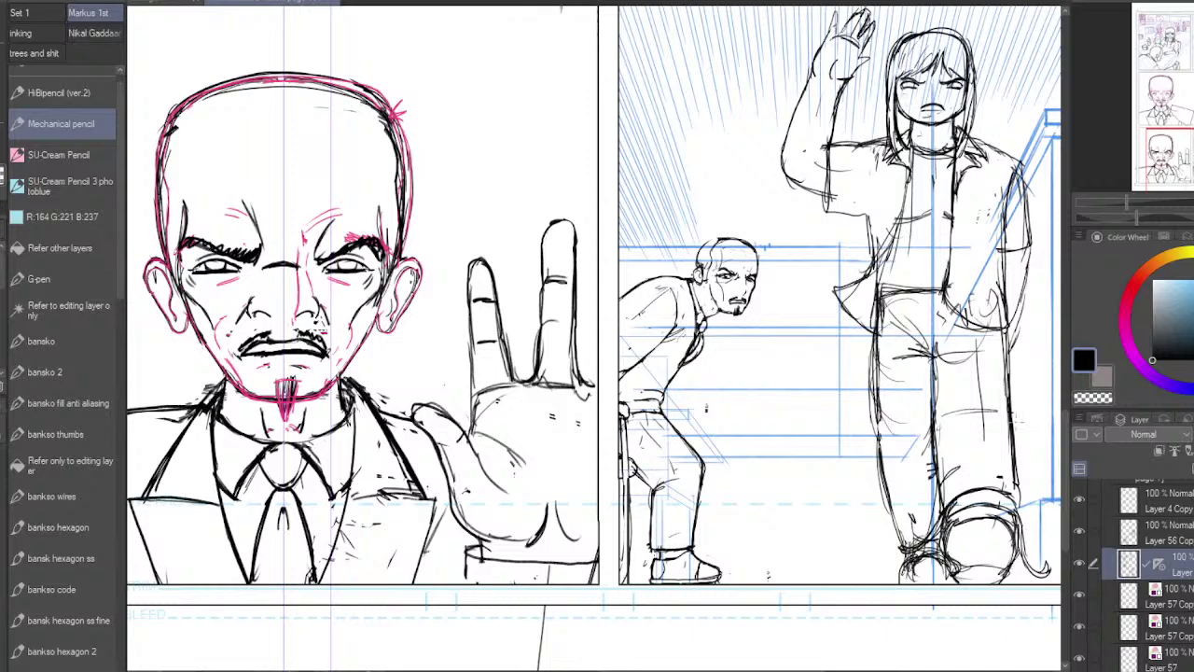
Step: Clean up the outer line of the woman's right-hand trouser leg down to the raised shoe
drag(1007, 355, 1018, 511)
mouse_move(1003, 579)
mouse_down()
mouse_move(1020, 529)
mouse_move(1009, 519)
mouse_up()
drag(1019, 543, 1008, 571)
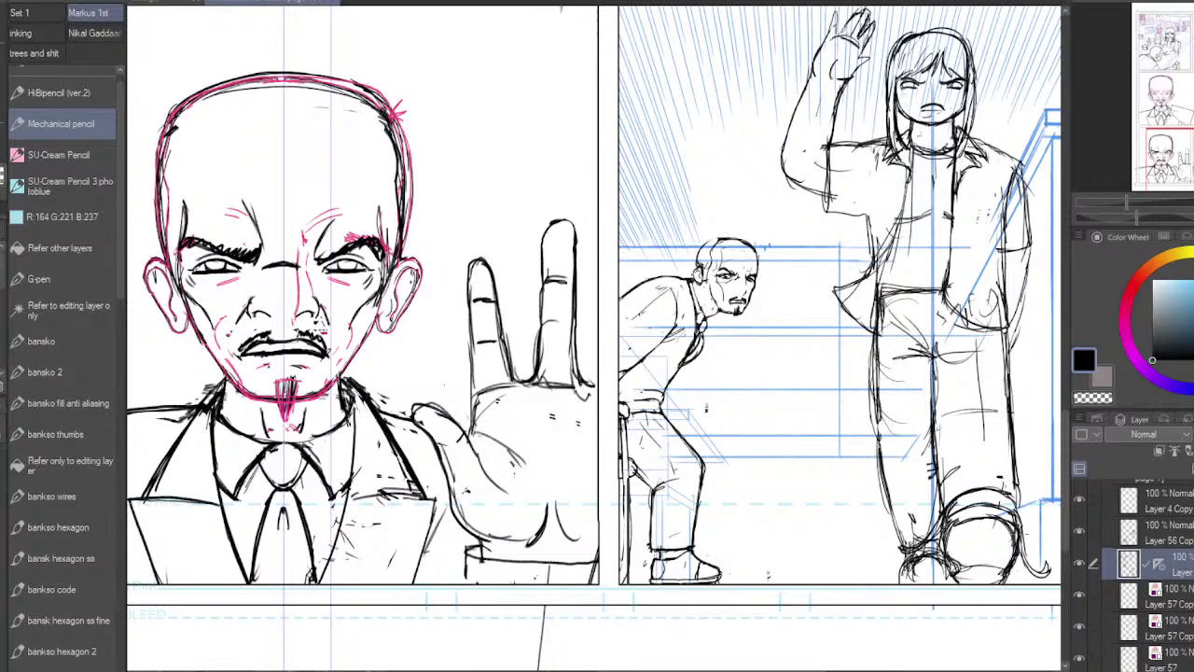
Step: Sketch chest pockets on both sides of the woman's open jacket and undo the last stroke
scroll(993, 392, up, 4)
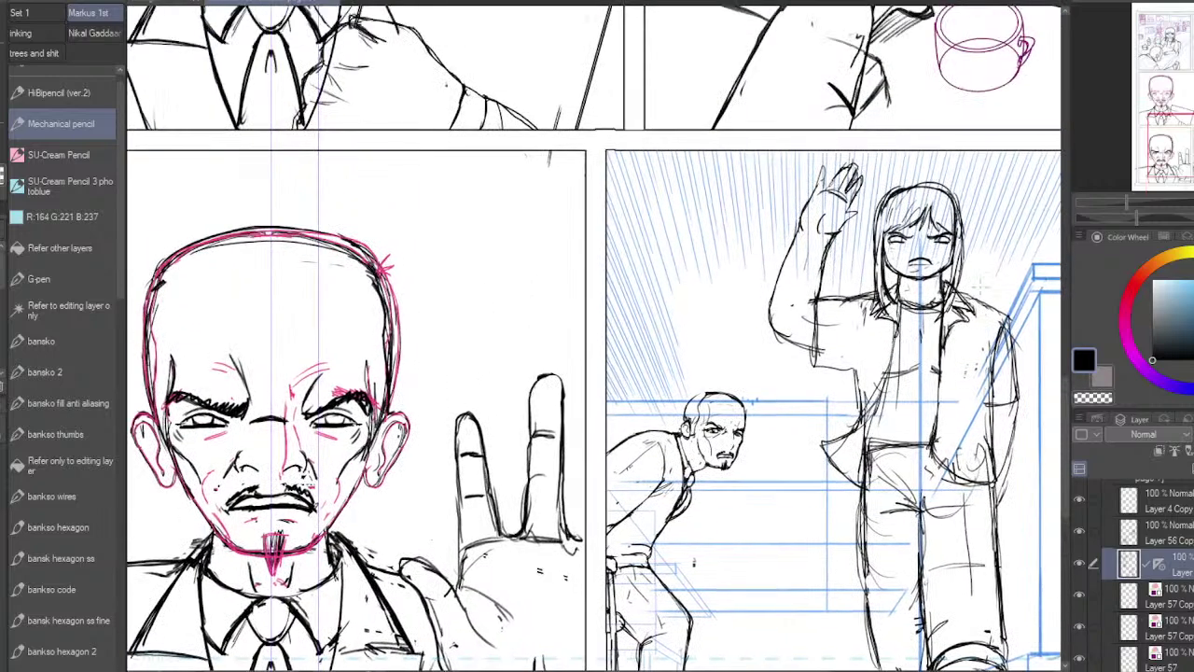
mouse_move(1003, 312)
mouse_down()
mouse_move(961, 290)
mouse_move(1013, 322)
mouse_move(995, 309)
mouse_up()
mouse_move(957, 349)
mouse_down()
mouse_move(994, 366)
mouse_move(961, 367)
mouse_move(991, 367)
mouse_move(993, 354)
mouse_up()
mouse_move(856, 360)
mouse_down()
mouse_move(885, 347)
mouse_move(877, 365)
mouse_move(864, 356)
mouse_up()
key(ctrl+z)
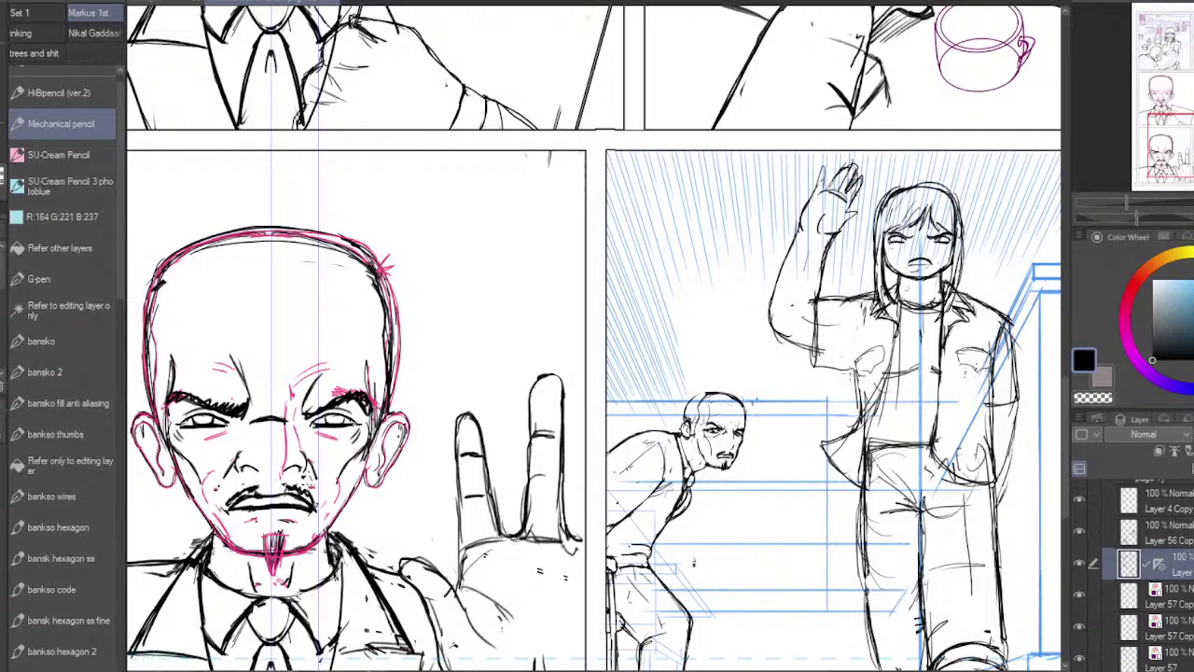
Step: Strengthen the jacket's outline along its open front edge, its hem and the side of the lowered arm
mouse_move(815, 296)
mouse_down()
mouse_move(815, 366)
mouse_move(855, 373)
mouse_move(852, 340)
mouse_move(892, 344)
mouse_up()
mouse_move(904, 297)
mouse_down()
mouse_move(883, 392)
mouse_move(825, 444)
mouse_up()
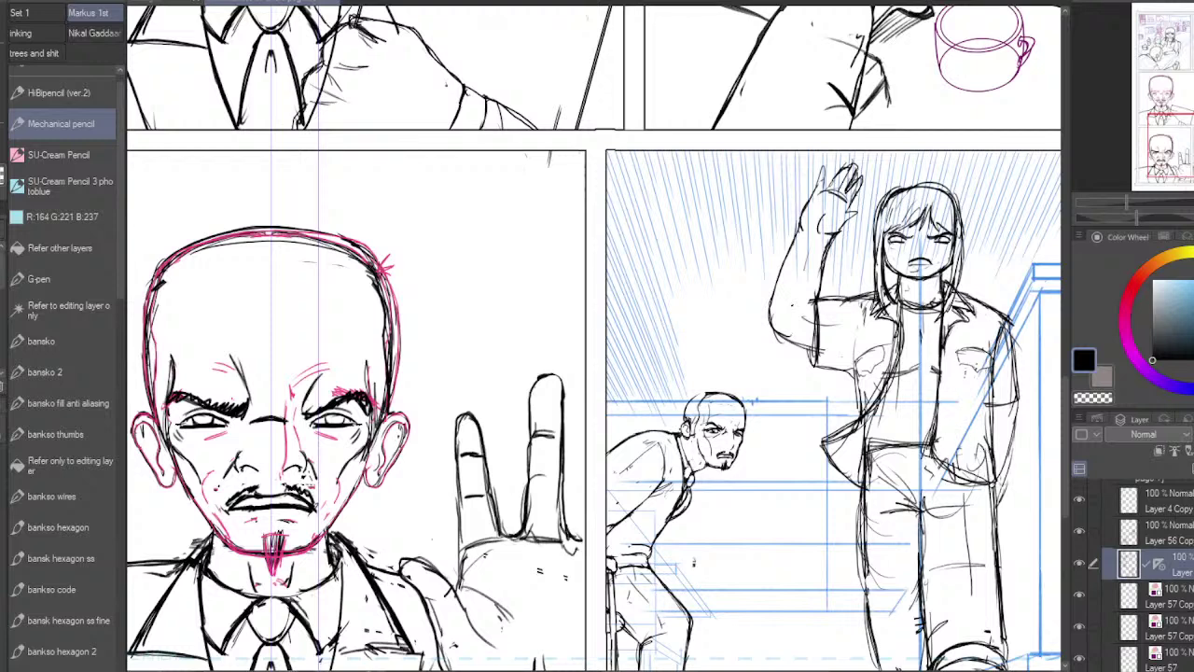
mouse_move(927, 455)
mouse_down()
mouse_move(978, 475)
mouse_move(975, 460)
mouse_up()
drag(961, 458, 994, 483)
drag(996, 364, 987, 481)
drag(996, 397, 991, 461)
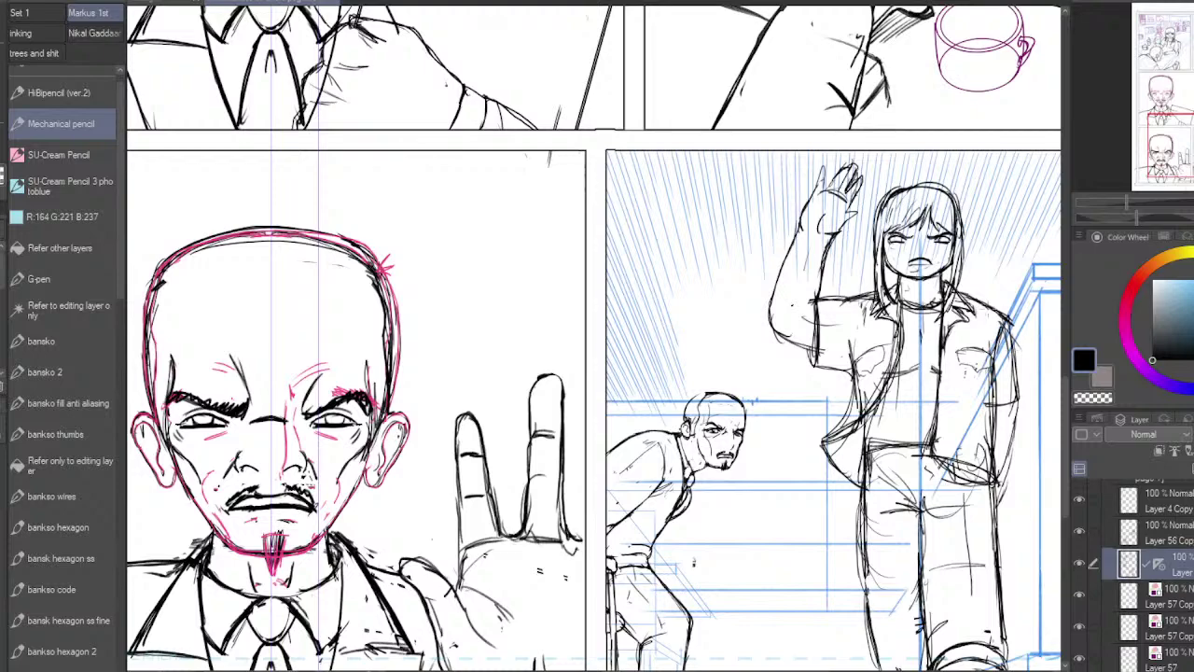
drag(1002, 306, 1018, 349)
Step: Flip the canvas view horizontally and back to check the page's drawing
scroll(977, 388, down, 3)
drag(1005, 503, 946, 484)
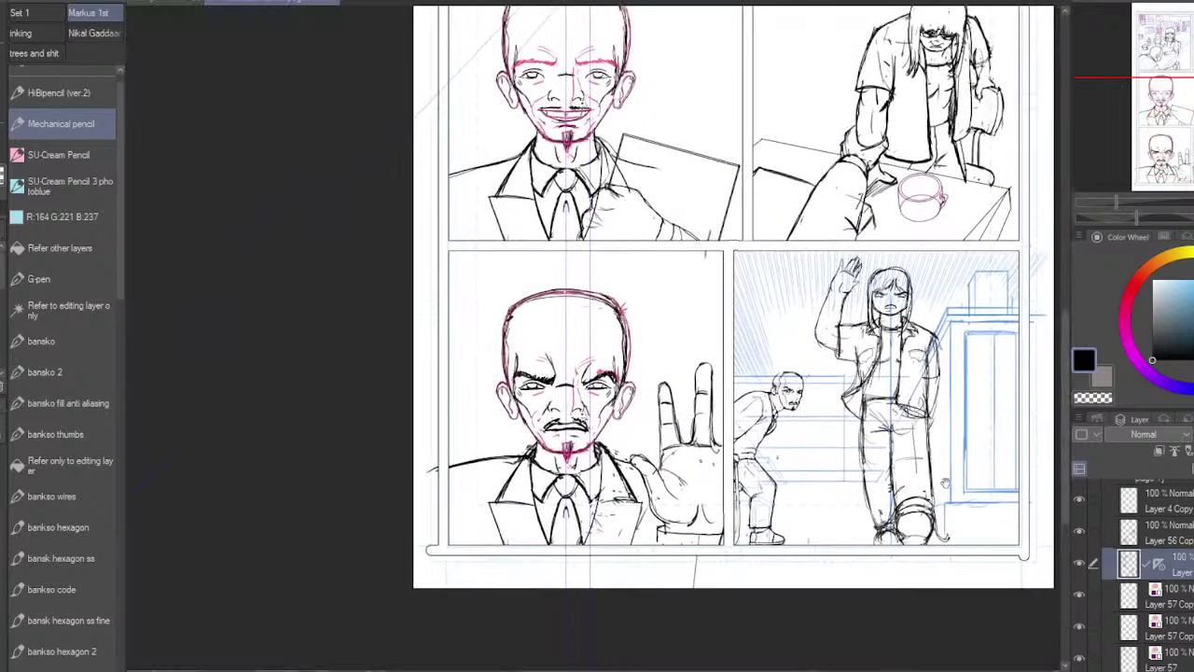
key(h)
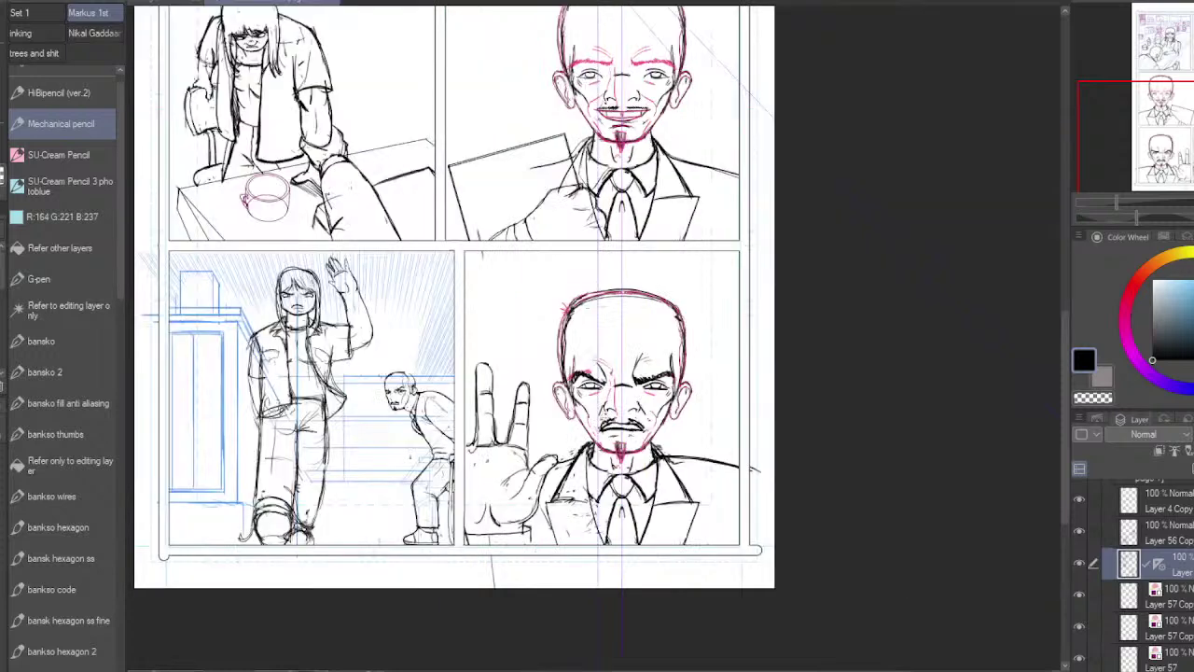
key(h)
scroll(956, 450, up, 3)
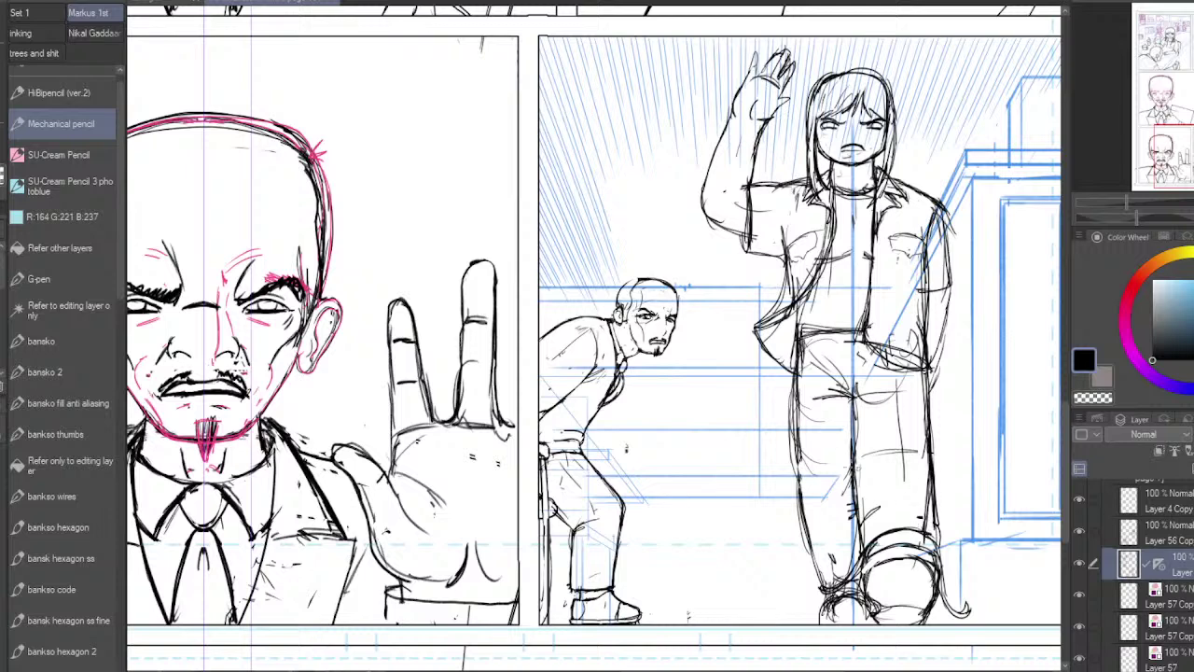
Step: Refine the outer line of the right-hand trouser leg and clear the stray lines around the jacket's lower pocket
mouse_move(864, 493)
mouse_down()
mouse_move(863, 535)
mouse_move(862, 503)
mouse_up()
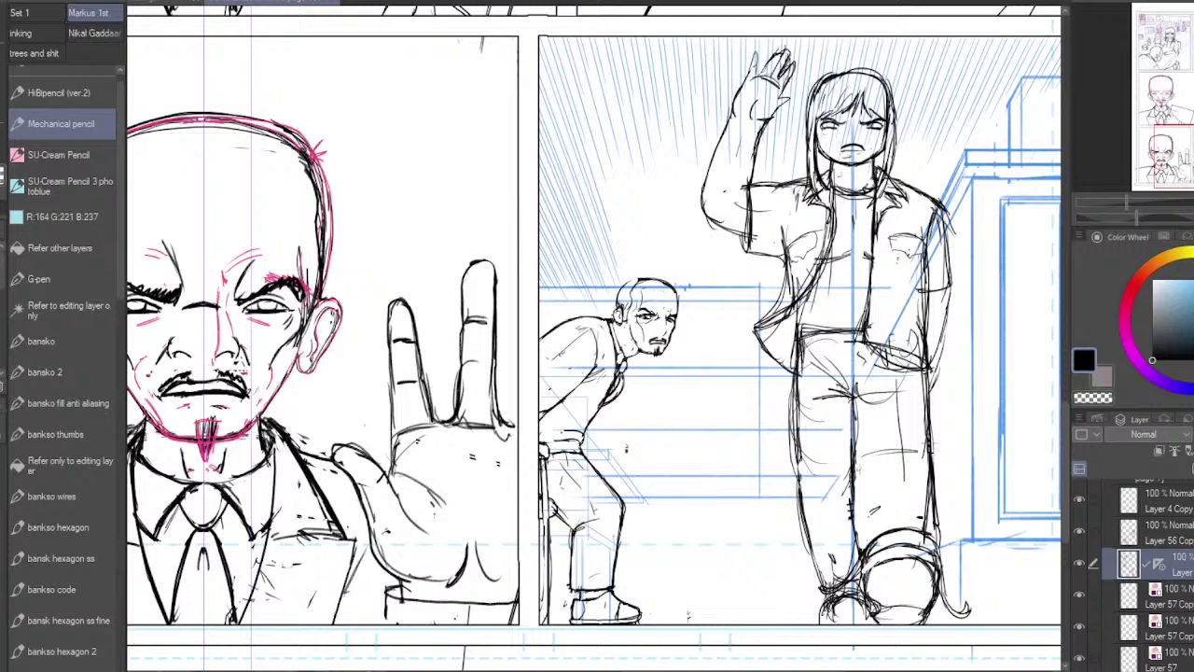
drag(930, 443, 925, 535)
drag(931, 345, 928, 420)
drag(931, 372, 923, 526)
mouse_move(936, 267)
mouse_down()
mouse_move(929, 350)
mouse_move(926, 302)
mouse_move(910, 375)
mouse_move(896, 361)
mouse_up()
drag(936, 265, 928, 353)
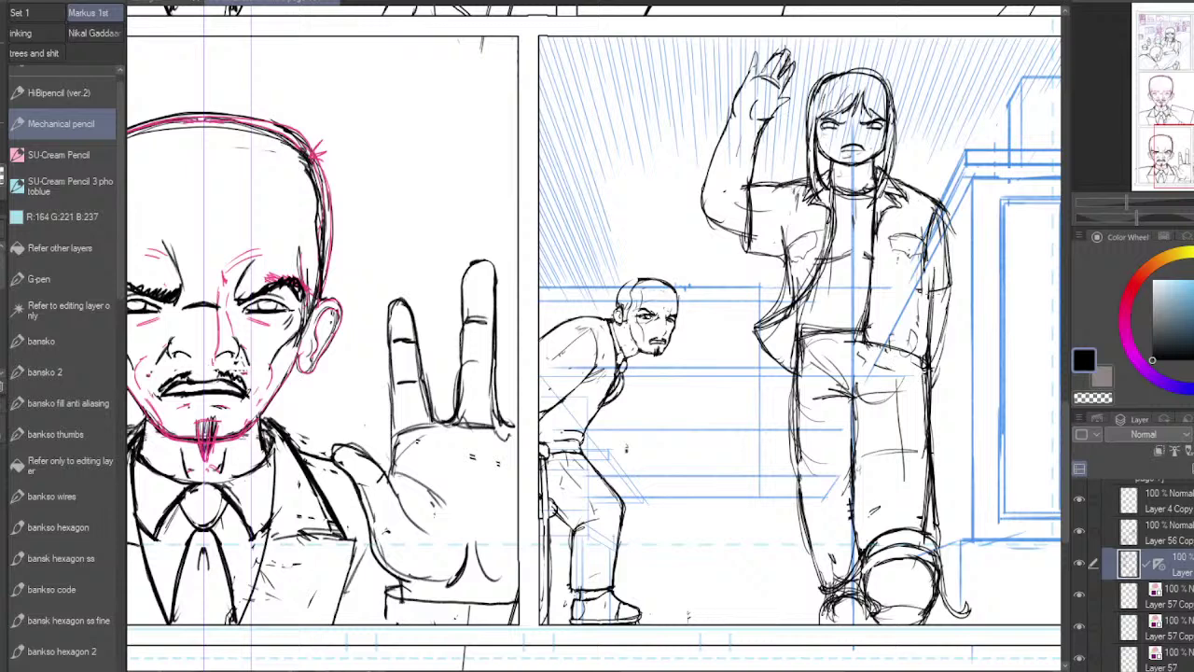
Step: Redraw the outline of the woman's lowered arm and sleeve, and touch up the folds at the trouser fly
drag(937, 203, 953, 279)
drag(950, 212, 938, 334)
mouse_move(936, 252)
mouse_down()
mouse_move(931, 224)
mouse_move(934, 248)
mouse_move(931, 239)
mouse_up()
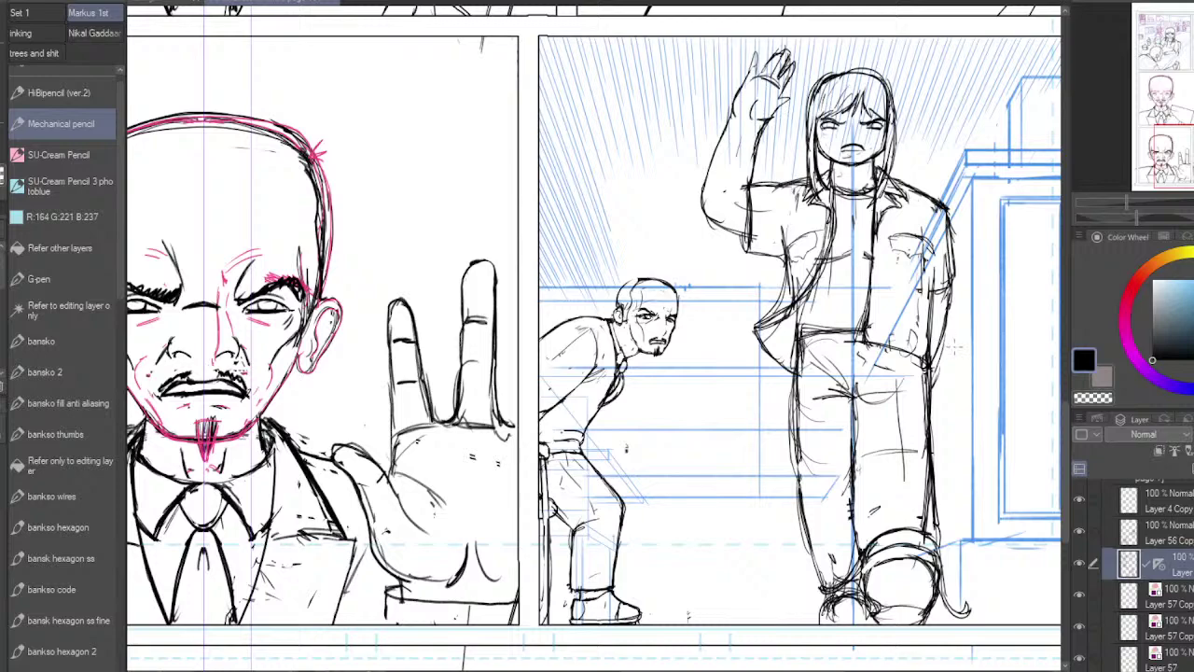
drag(855, 401, 871, 390)
drag(869, 346, 868, 378)
Step: Sketch a row of curved lines rising from the box on top of the cabinet to the panel's upper border
scroll(924, 455, down, 2)
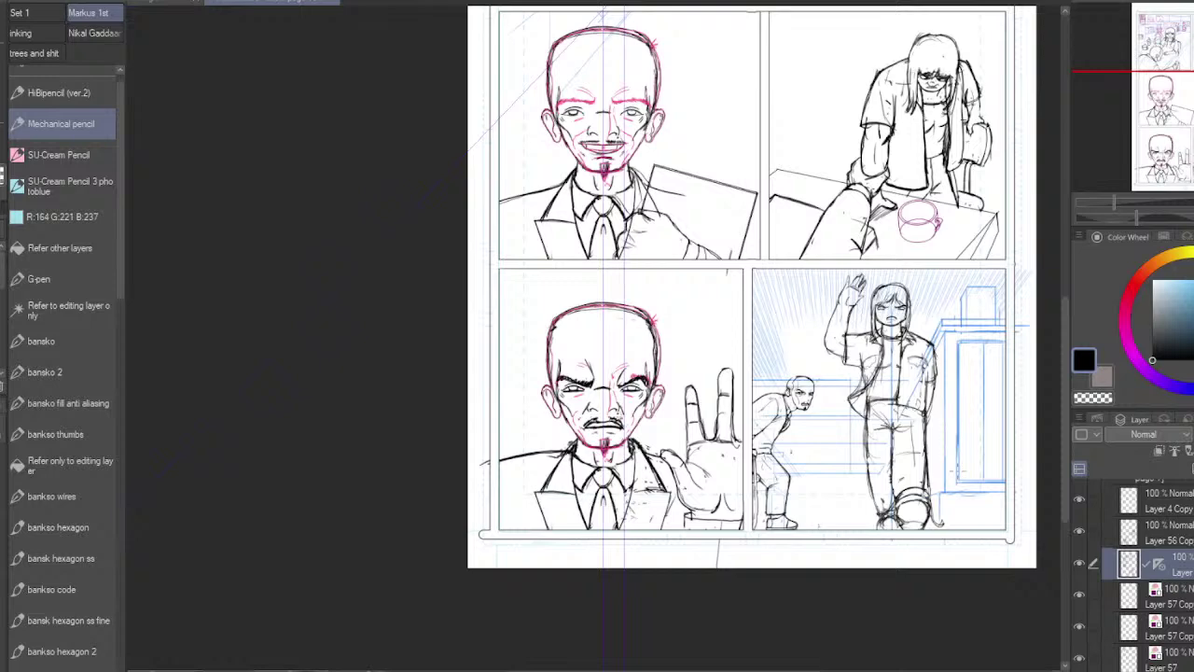
click(970, 303)
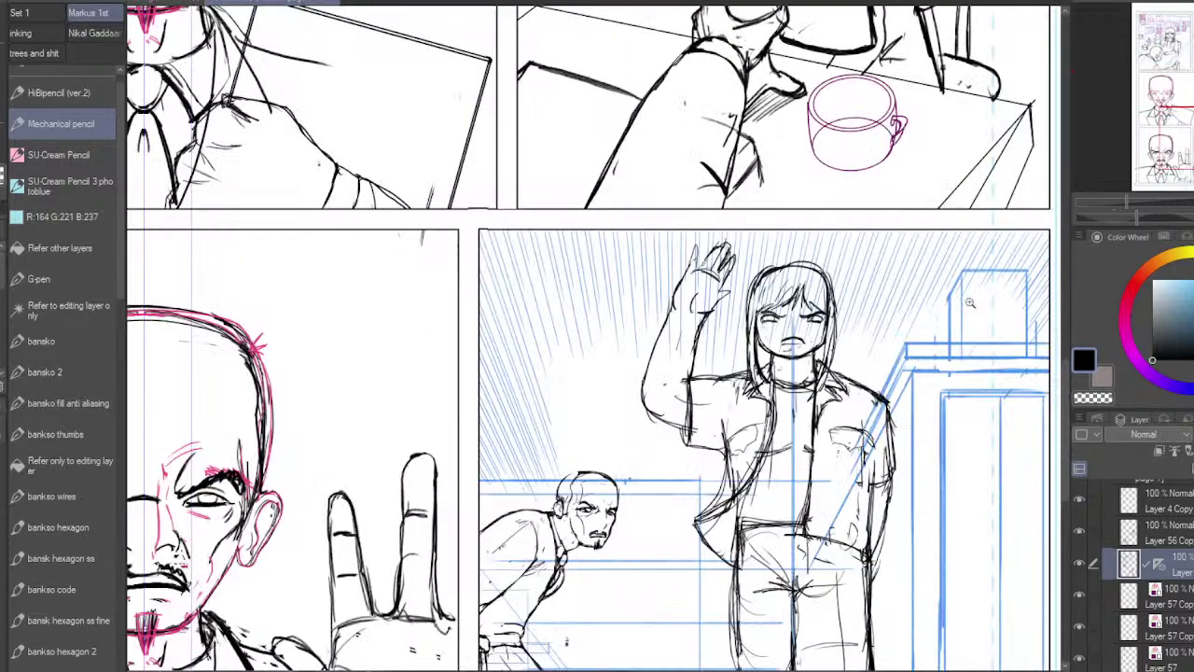
click(971, 302)
drag(970, 302, 929, 392)
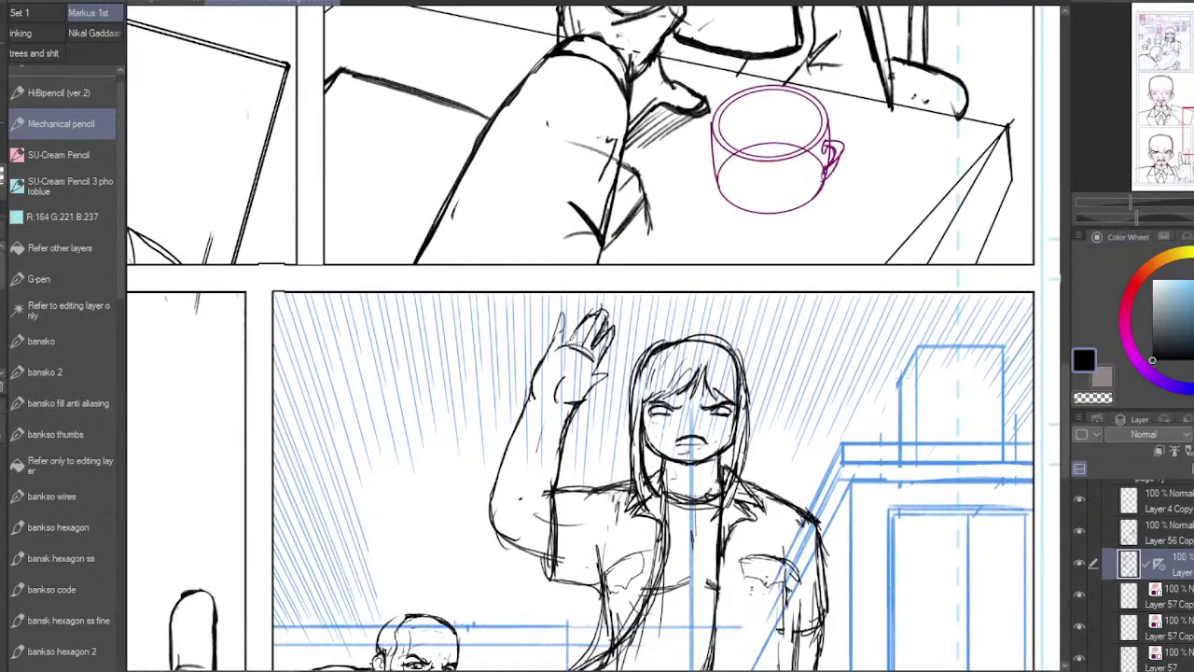
mouse_move(882, 285)
mouse_down()
mouse_move(904, 367)
mouse_move(898, 292)
mouse_up()
drag(994, 343, 1006, 289)
drag(978, 345, 989, 291)
mouse_move(964, 349)
mouse_down()
mouse_move(975, 293)
mouse_move(960, 294)
mouse_up()
drag(922, 345, 941, 295)
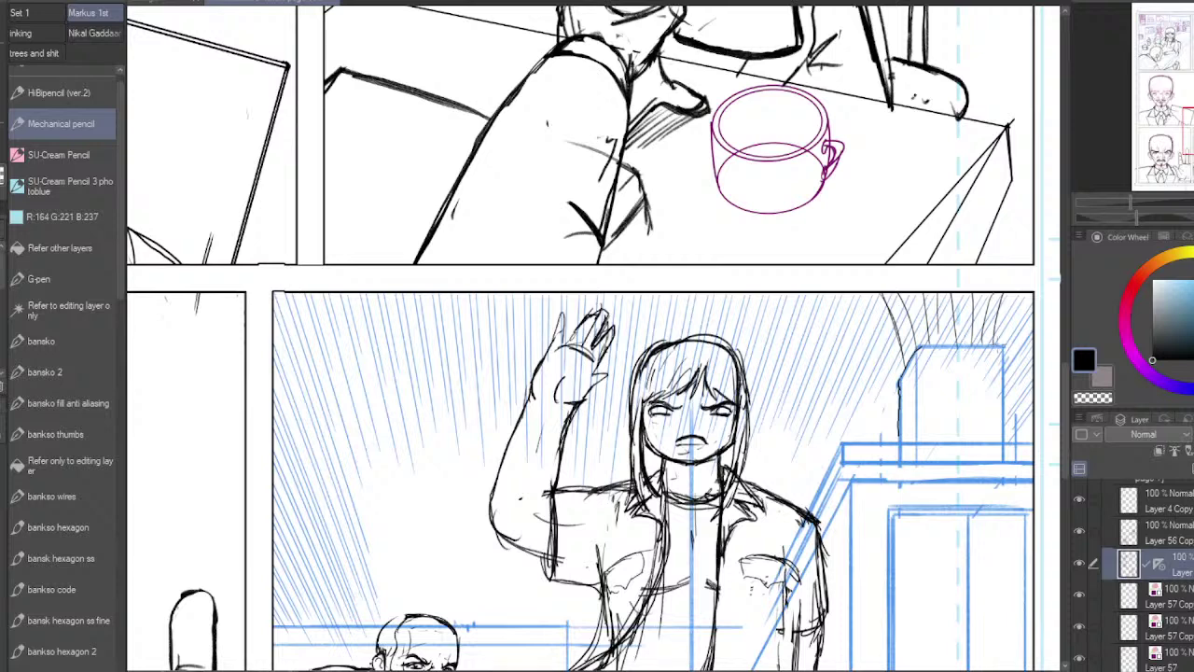
Step: Outline the box on top of the cabinet in black over the blue construction lines
drag(995, 345, 1004, 355)
drag(1003, 410, 1003, 443)
mouse_move(1001, 346)
mouse_down()
mouse_move(919, 346)
mouse_move(908, 368)
mouse_move(917, 435)
mouse_up()
drag(906, 357, 898, 446)
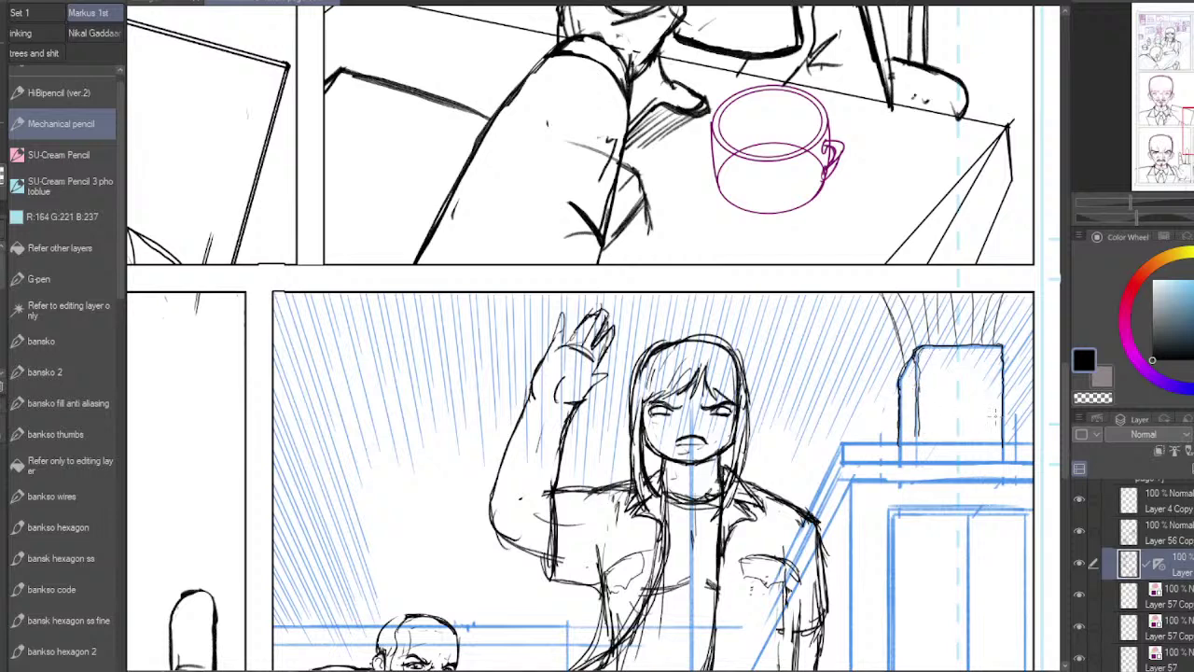
Step: Remove the left-hand chest pocket from the woman's jacket and tidy the lines beside the collar
alt+click(1044, 488)
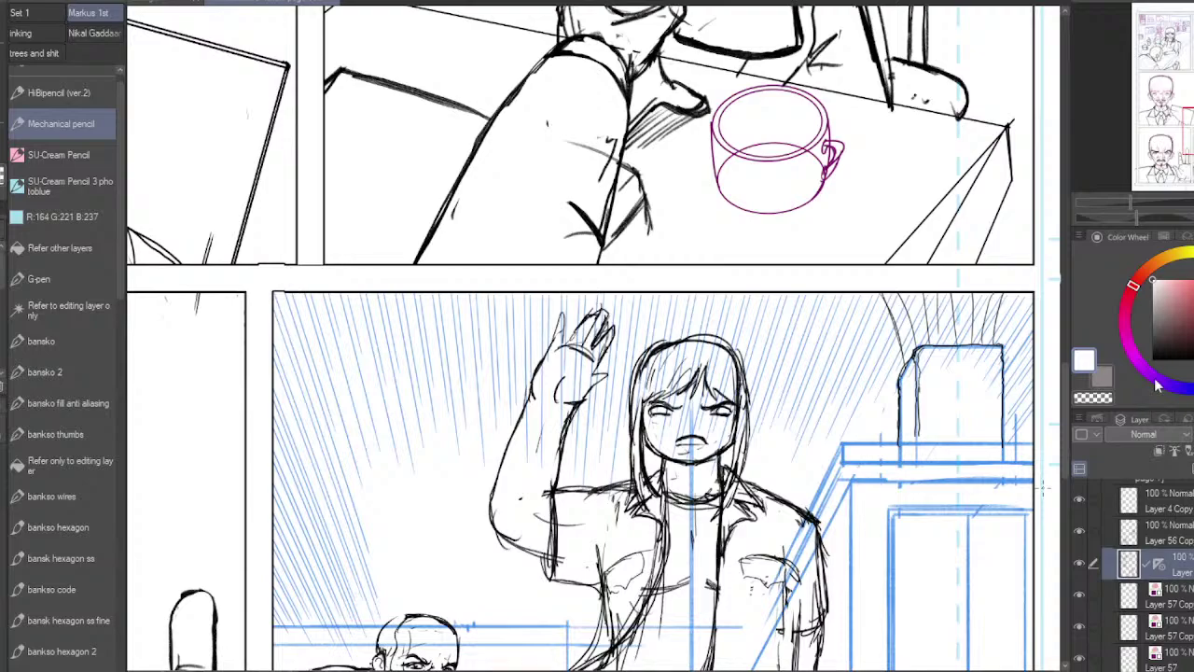
key(x)
drag(653, 616, 718, 387)
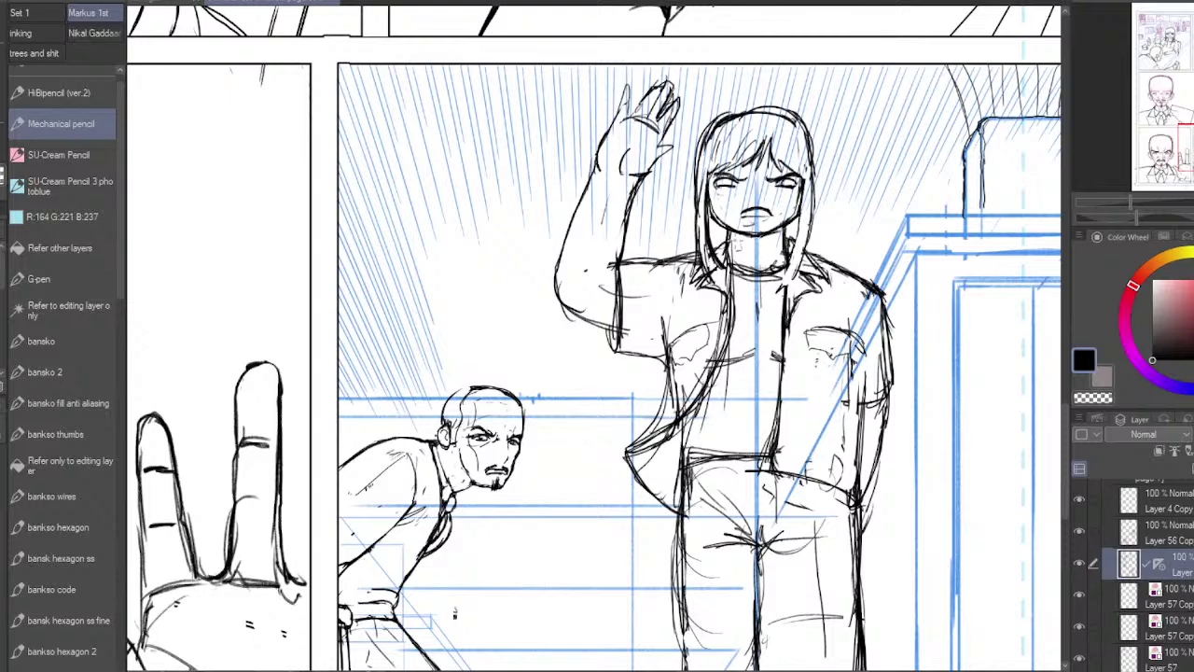
mouse_move(729, 240)
mouse_down()
mouse_move(784, 244)
mouse_move(728, 323)
mouse_move(722, 285)
mouse_move(678, 363)
mouse_up()
mouse_move(688, 285)
mouse_down()
mouse_move(713, 269)
mouse_move(704, 273)
mouse_up()
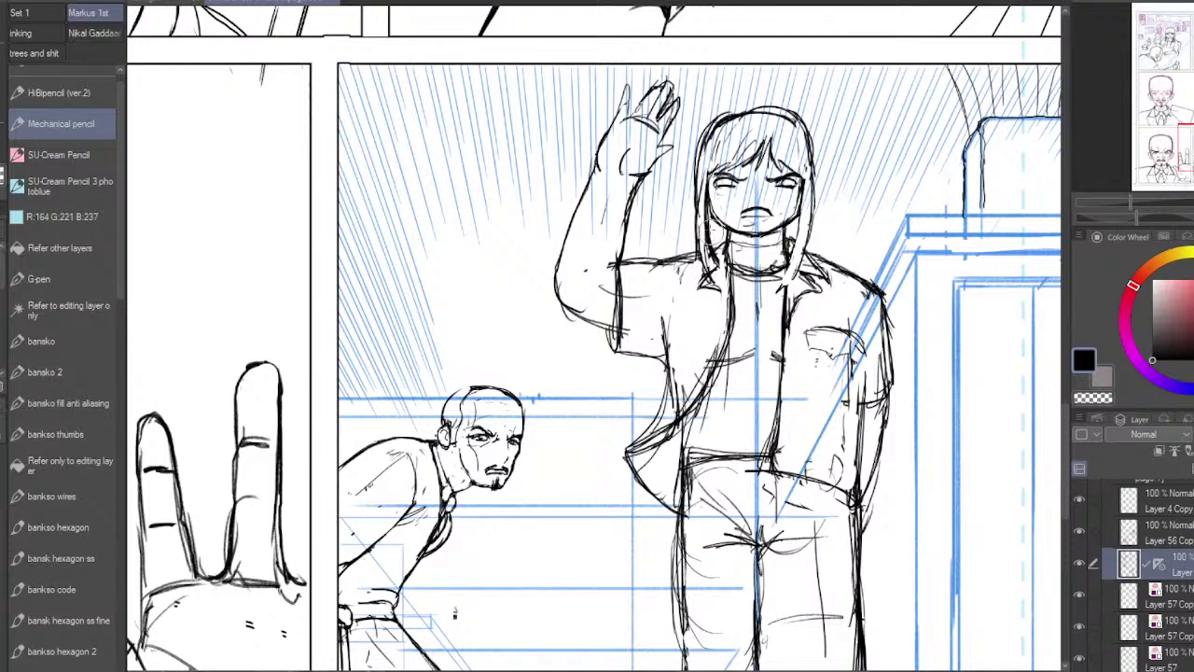
Step: Shorten the woman's left-hand hair strand and redraw the jacket collar and shoulder beneath it
mouse_move(710, 227)
mouse_down()
mouse_move(708, 241)
mouse_move(720, 234)
mouse_move(704, 248)
mouse_up()
mouse_move(712, 240)
mouse_down()
mouse_move(726, 256)
mouse_move(702, 254)
mouse_up()
mouse_move(719, 244)
mouse_down()
mouse_move(691, 258)
mouse_move(704, 250)
mouse_up()
mouse_move(714, 241)
mouse_down()
mouse_move(696, 263)
mouse_move(710, 267)
mouse_up()
mouse_move(708, 270)
mouse_down()
mouse_move(726, 261)
mouse_move(694, 266)
mouse_up()
drag(697, 254, 733, 277)
drag(724, 269, 726, 307)
drag(713, 264, 702, 280)
mouse_move(718, 267)
mouse_down()
mouse_move(706, 287)
mouse_move(691, 252)
mouse_move(630, 291)
mouse_move(688, 268)
mouse_up()
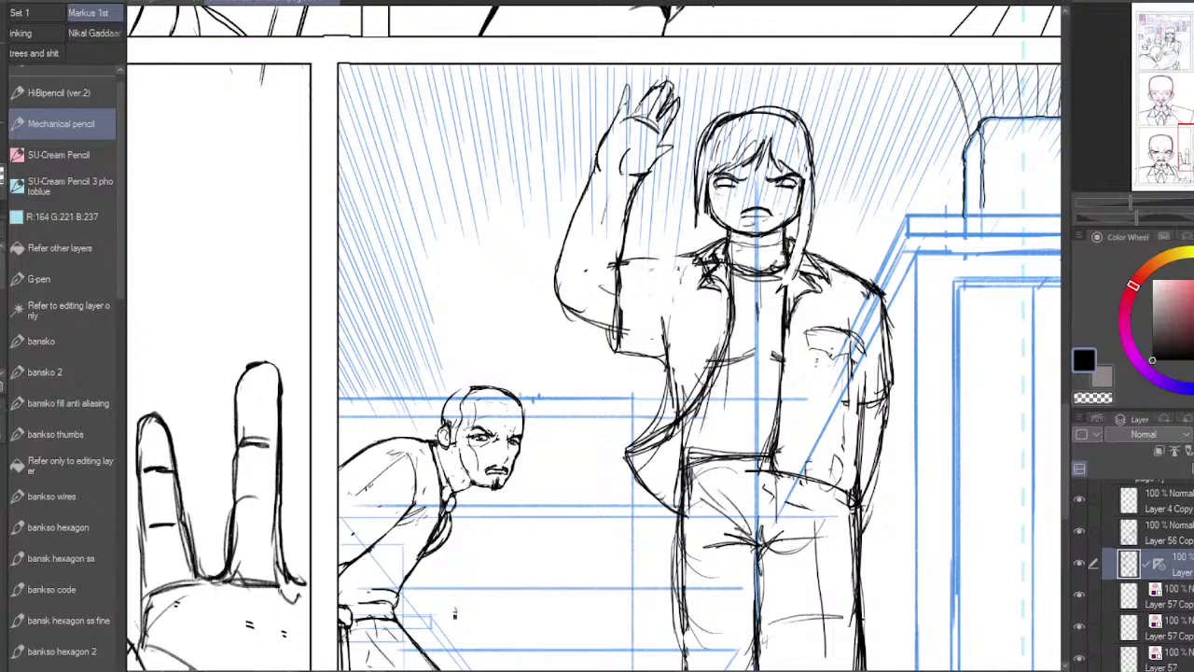
Step: Redraw the right-hand jacket collar and lapel edge, and darken the shirt's neckline
drag(791, 239, 819, 271)
drag(810, 257, 788, 274)
mouse_move(815, 263)
mouse_down()
mouse_move(834, 282)
mouse_move(789, 364)
mouse_up()
drag(790, 267, 780, 332)
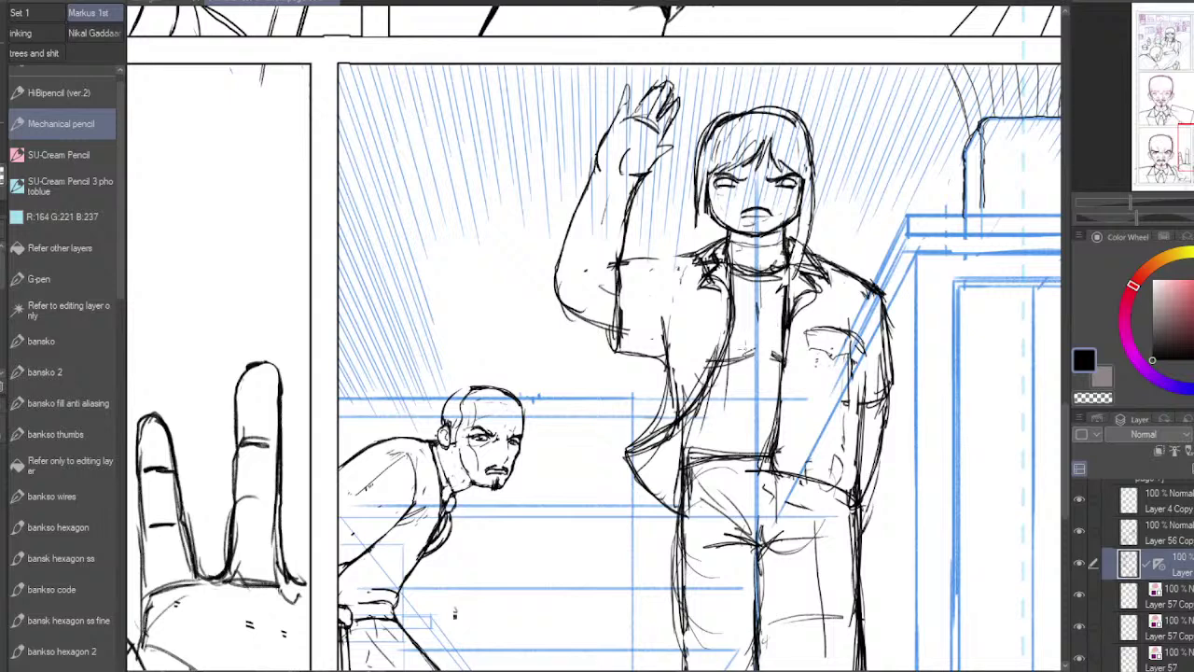
drag(731, 267, 793, 280)
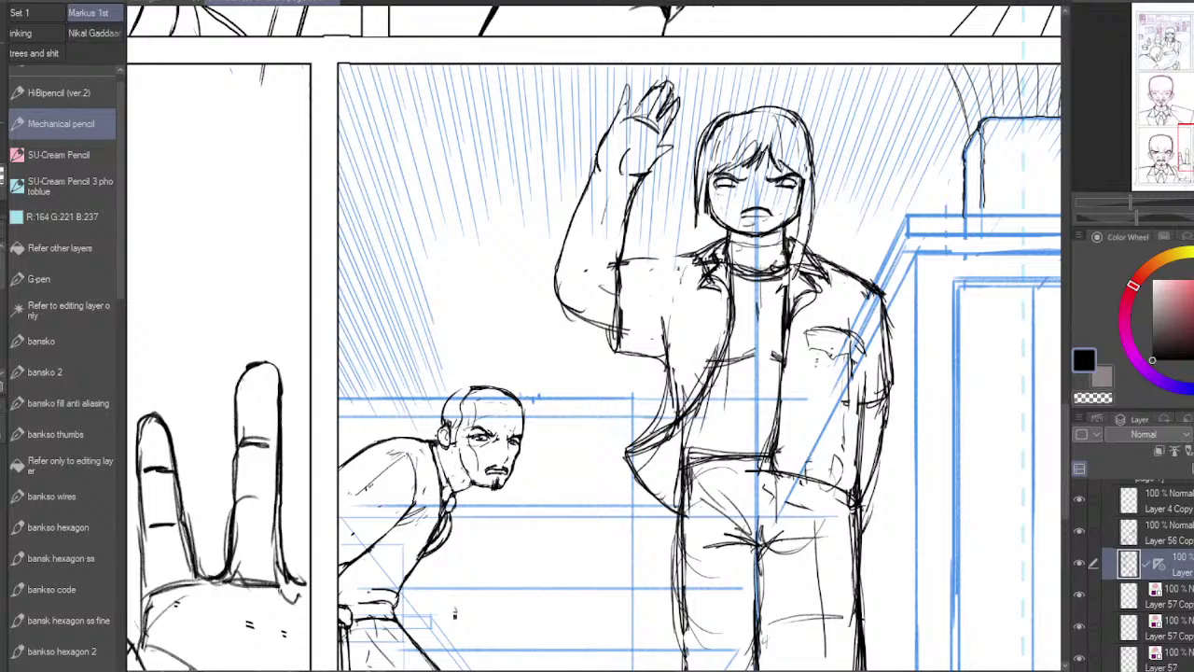
Step: Add volume to the right-hand side of the woman's hair with curved outline strokes
mouse_move(777, 115)
mouse_down()
mouse_move(789, 166)
mouse_move(812, 160)
mouse_move(817, 178)
mouse_move(817, 164)
mouse_up()
drag(797, 113, 818, 166)
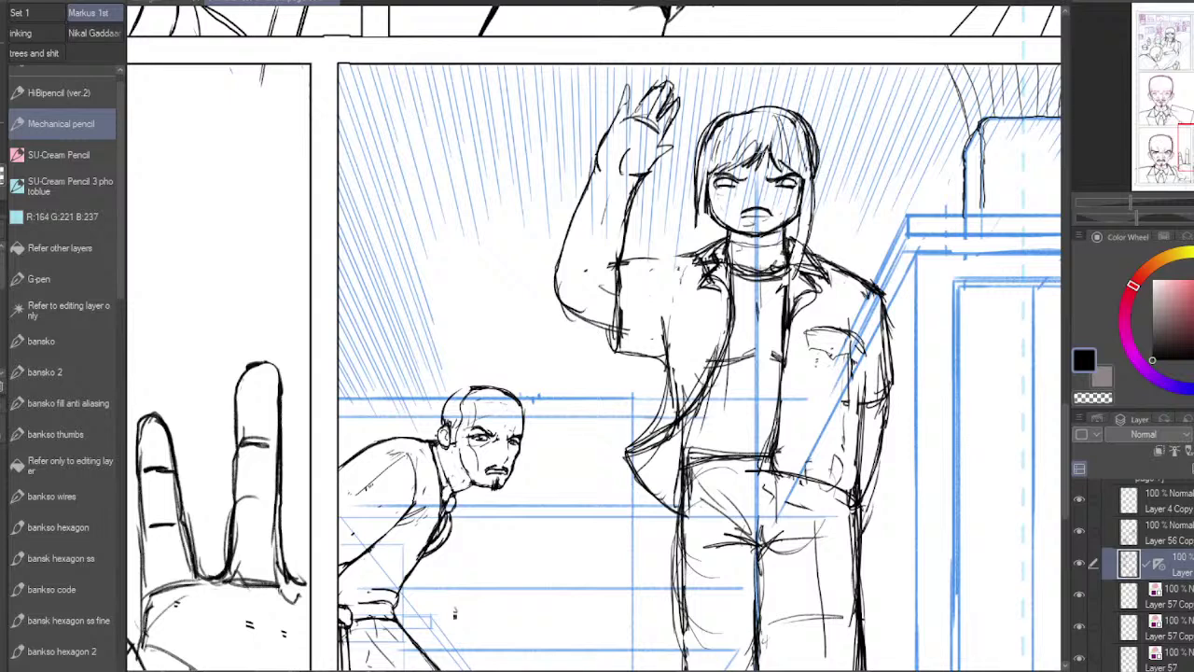
Step: Lengthen the woman's left-hand hair strand with strokes running from beside her face down over the jacket collar
mouse_move(740, 156)
mouse_down()
mouse_move(706, 180)
mouse_move(697, 227)
mouse_up()
mouse_move(698, 182)
mouse_down()
mouse_move(693, 243)
mouse_move(674, 274)
mouse_move(702, 242)
mouse_move(688, 278)
mouse_up()
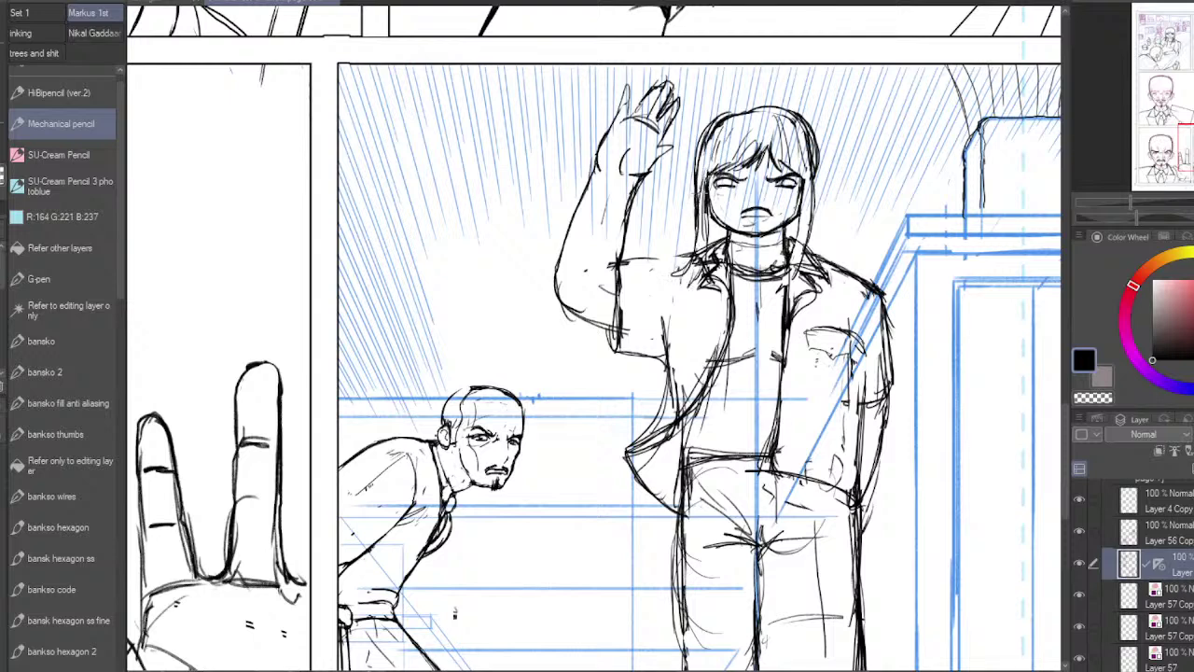
drag(707, 217, 702, 265)
drag(706, 221, 700, 266)
drag(699, 239, 682, 289)
mouse_move(711, 220)
mouse_down()
mouse_move(696, 270)
mouse_move(702, 232)
mouse_up()
Step: Redraw the fingers and thumb of the woman's raised hand as spread apart
mouse_move(644, 91)
mouse_down()
mouse_move(632, 119)
mouse_move(679, 99)
mouse_move(645, 121)
mouse_move(655, 121)
mouse_move(659, 112)
mouse_move(622, 125)
mouse_up()
key(ctrl+z)
drag(652, 166, 644, 172)
mouse_move(683, 151)
mouse_down()
mouse_move(636, 183)
mouse_move(647, 171)
mouse_up()
key(ctrl+z)
key(ctrl+z)
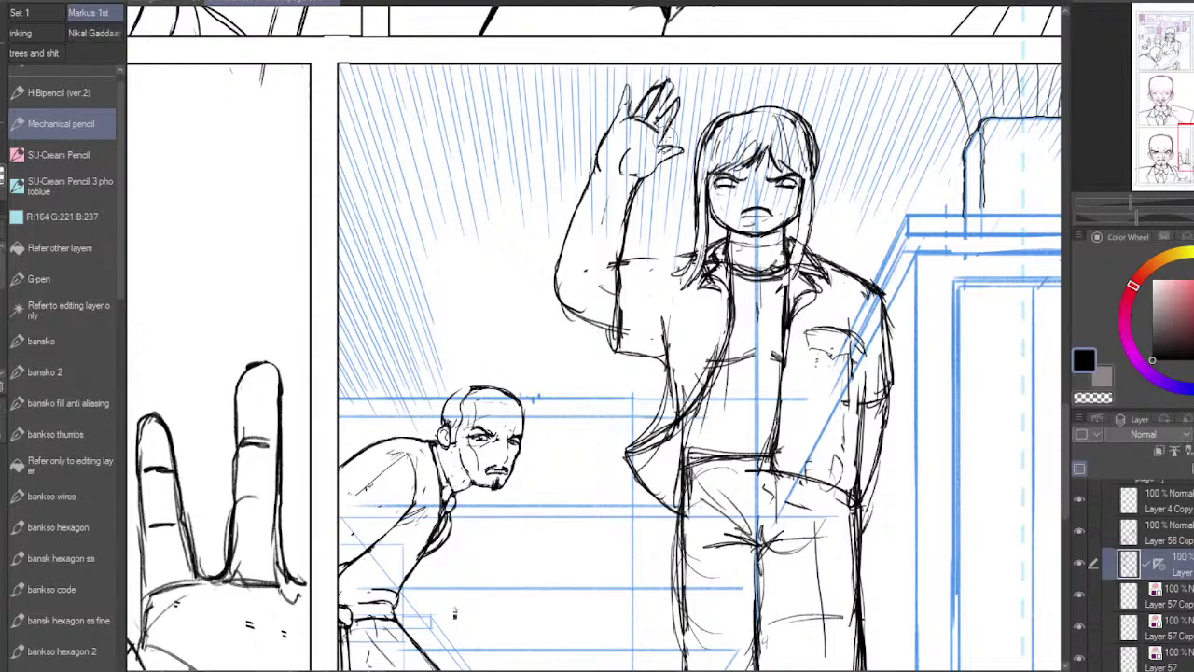
key(ctrl+z)
drag(682, 114, 655, 153)
key(ctrl+z)
Step: Clean up the stray sketch lines along the jacket's left-hand edge and the shirt hem
mouse_move(660, 328)
mouse_down()
mouse_move(667, 394)
mouse_move(642, 442)
mouse_up()
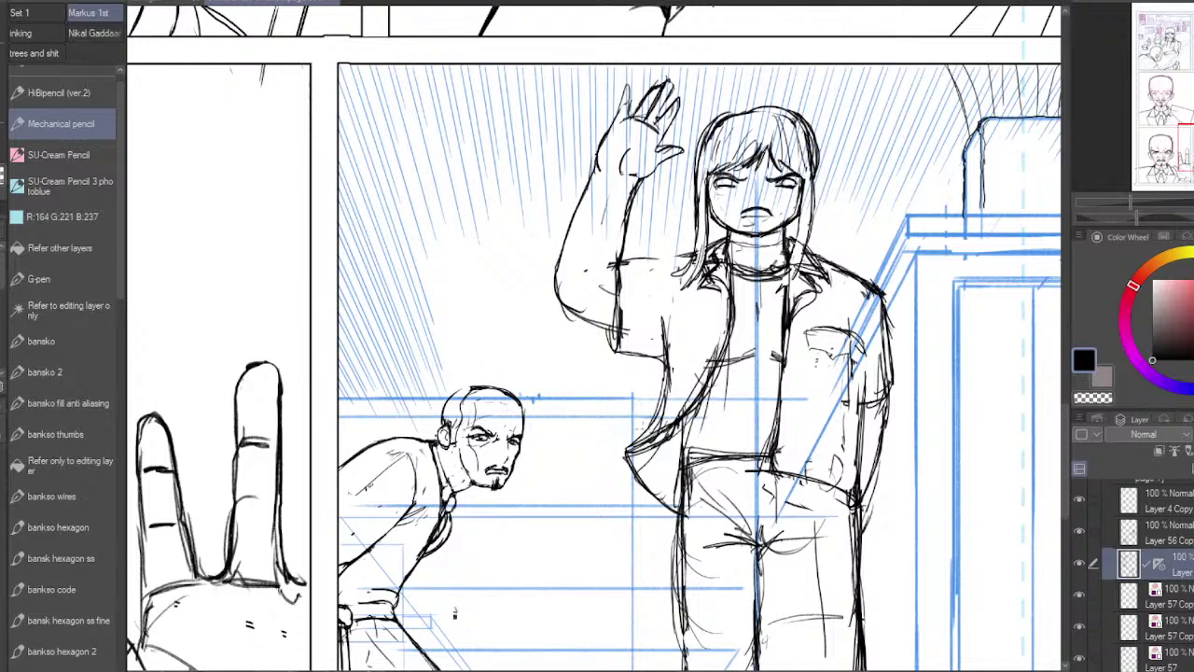
click(52, 153)
mouse_move(716, 345)
mouse_down()
mouse_move(687, 388)
mouse_move(654, 395)
mouse_move(640, 436)
mouse_up()
mouse_move(700, 398)
mouse_down()
mouse_move(622, 464)
mouse_move(698, 519)
mouse_up()
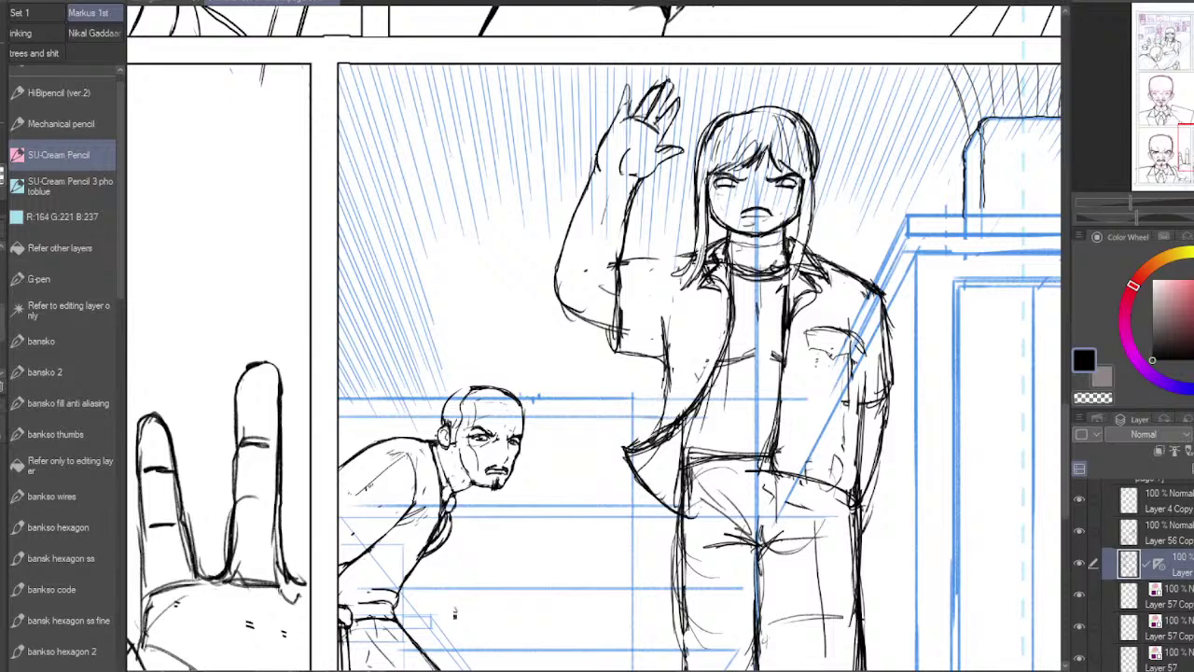
mouse_move(686, 427)
mouse_down()
mouse_move(688, 466)
mouse_move(731, 453)
mouse_up()
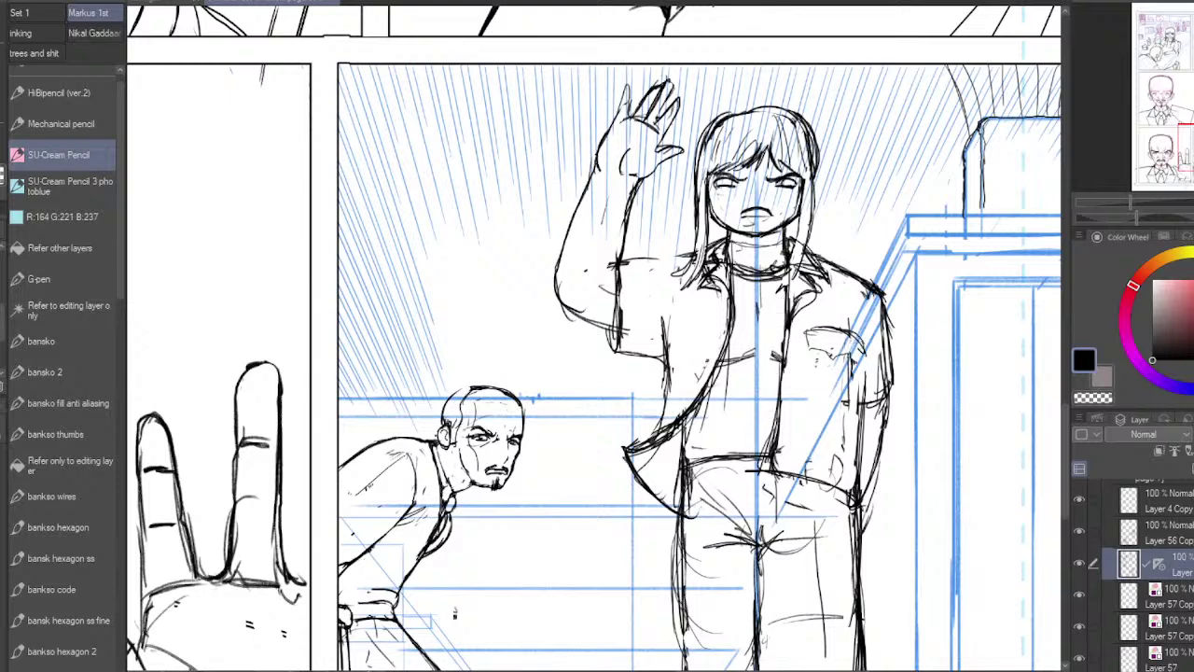
Step: Draw a second curved line parallel to the left-hand jacket opening, from the collar to the pointed hem corner
mouse_move(716, 290)
mouse_down()
mouse_move(686, 399)
mouse_move(624, 453)
mouse_up()
mouse_move(681, 405)
mouse_down()
mouse_move(719, 287)
mouse_move(708, 341)
mouse_up()
mouse_move(726, 291)
mouse_down()
mouse_move(717, 267)
mouse_move(726, 304)
mouse_move(712, 351)
mouse_move(713, 319)
mouse_move(687, 402)
mouse_move(637, 445)
mouse_up()
drag(709, 377, 638, 449)
drag(713, 358, 646, 448)
mouse_move(731, 293)
mouse_down()
mouse_move(715, 359)
mouse_move(718, 317)
mouse_up()
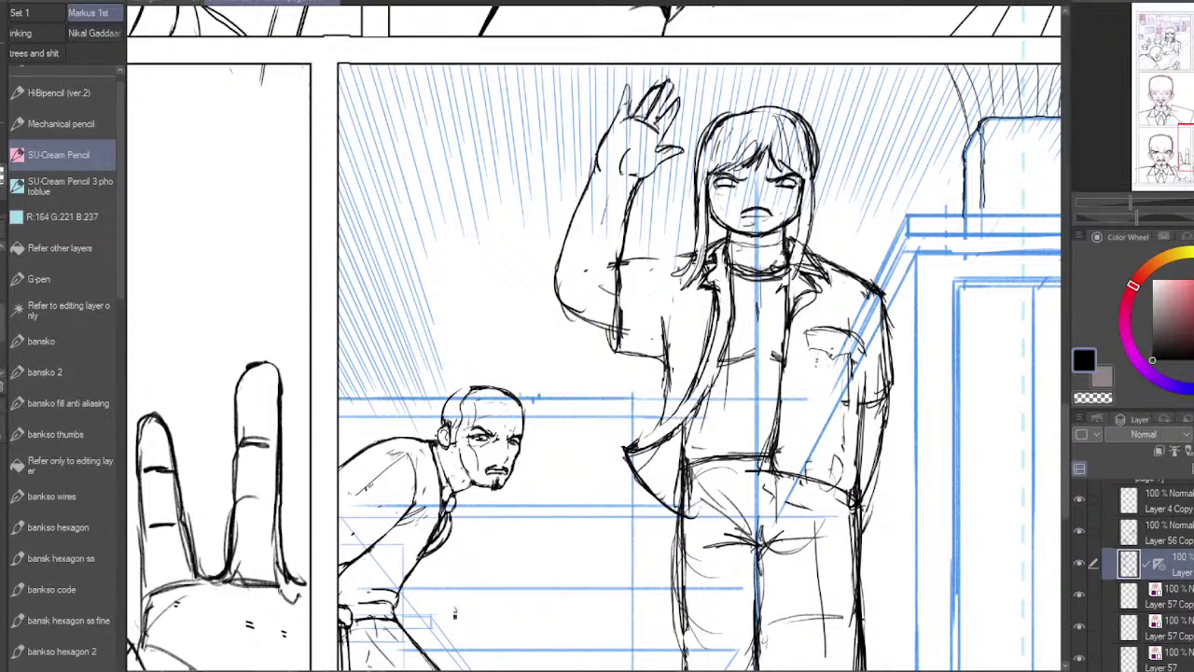
Step: Darken the left-hand jacket front edge from the collar down to the pointed hem corner
mouse_move(721, 255)
mouse_down()
mouse_move(725, 347)
mouse_move(696, 397)
mouse_up()
mouse_move(718, 368)
mouse_down()
mouse_move(662, 436)
mouse_move(622, 446)
mouse_move(676, 427)
mouse_up()
drag(710, 388, 634, 449)
drag(702, 373, 646, 444)
Step: Redraw the jacket's side edge below the raised sleeve and tidy the lines inside that sleeve
drag(668, 369, 662, 417)
drag(671, 376, 664, 412)
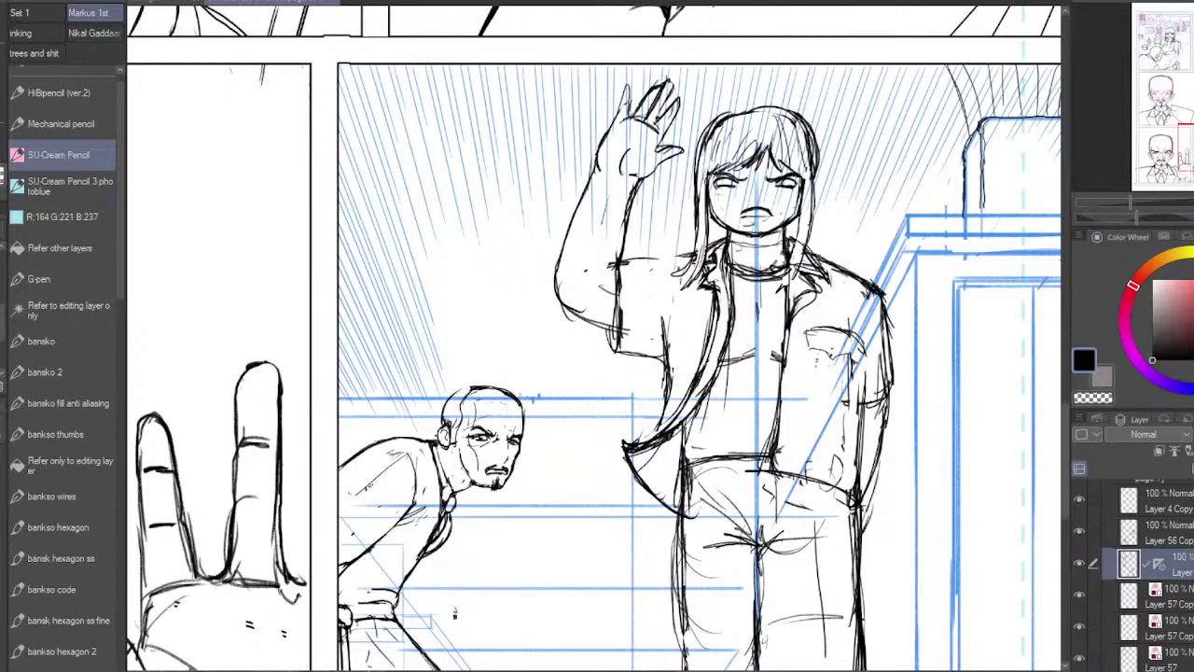
drag(663, 347, 671, 378)
mouse_move(664, 320)
mouse_down()
mouse_move(667, 341)
mouse_move(627, 336)
mouse_move(616, 279)
mouse_up()
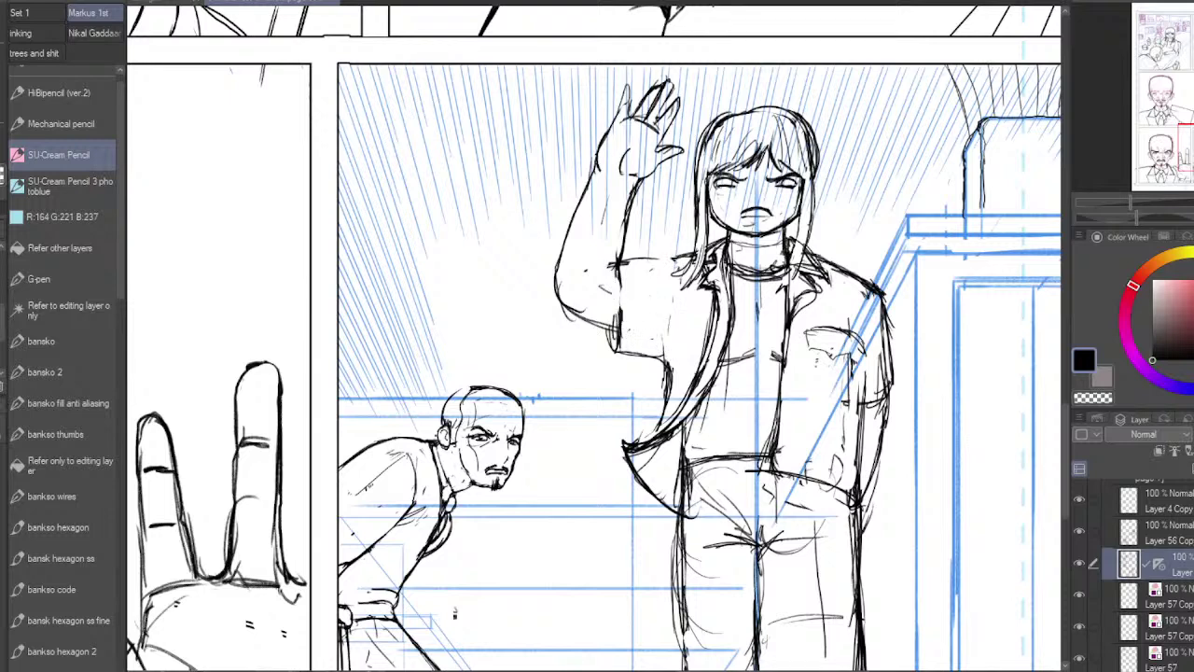
Step: Redraw the woman's shoulder lines and right-hand short sleeve with its cuff, and clear the stray lines beside the lowered arm
drag(677, 257, 623, 261)
mouse_move(834, 263)
mouse_down()
mouse_move(810, 261)
mouse_move(875, 295)
mouse_up()
mouse_move(812, 252)
mouse_down()
mouse_move(887, 291)
mouse_move(892, 346)
mouse_up()
drag(890, 299, 898, 386)
drag(892, 326, 897, 390)
mouse_move(883, 303)
mouse_down()
mouse_move(889, 385)
mouse_move(898, 371)
mouse_move(876, 405)
mouse_up()
drag(895, 395, 862, 405)
drag(897, 386, 876, 400)
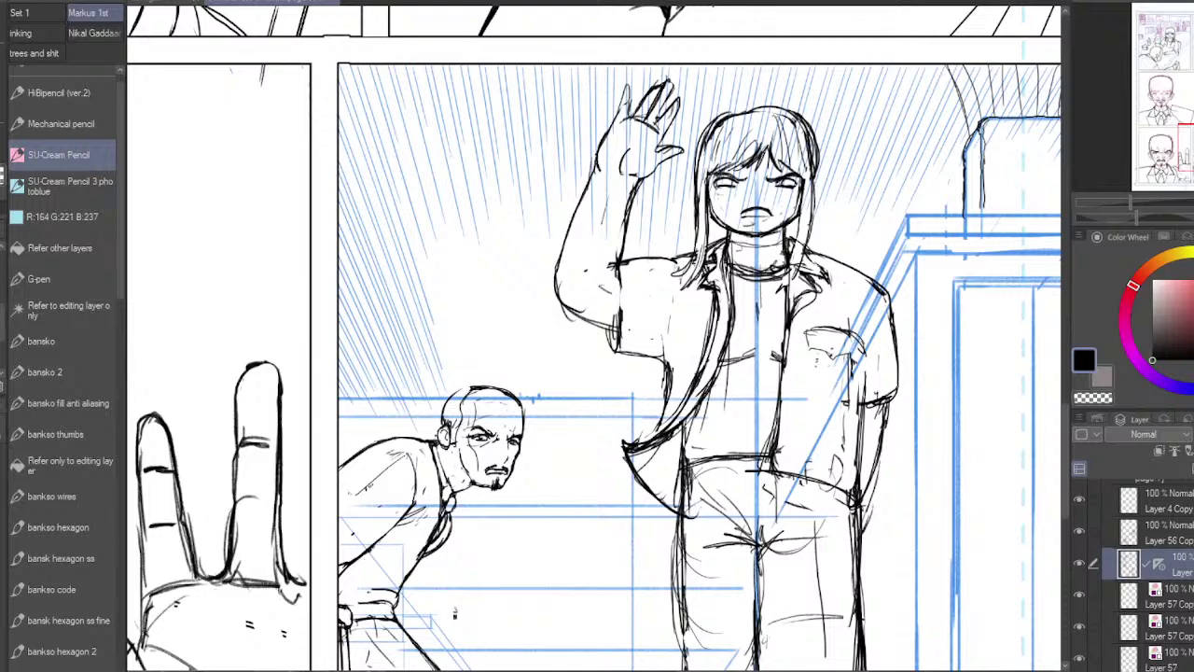
mouse_move(895, 340)
mouse_down()
mouse_move(899, 390)
mouse_move(844, 451)
mouse_move(846, 476)
mouse_move(844, 459)
mouse_up()
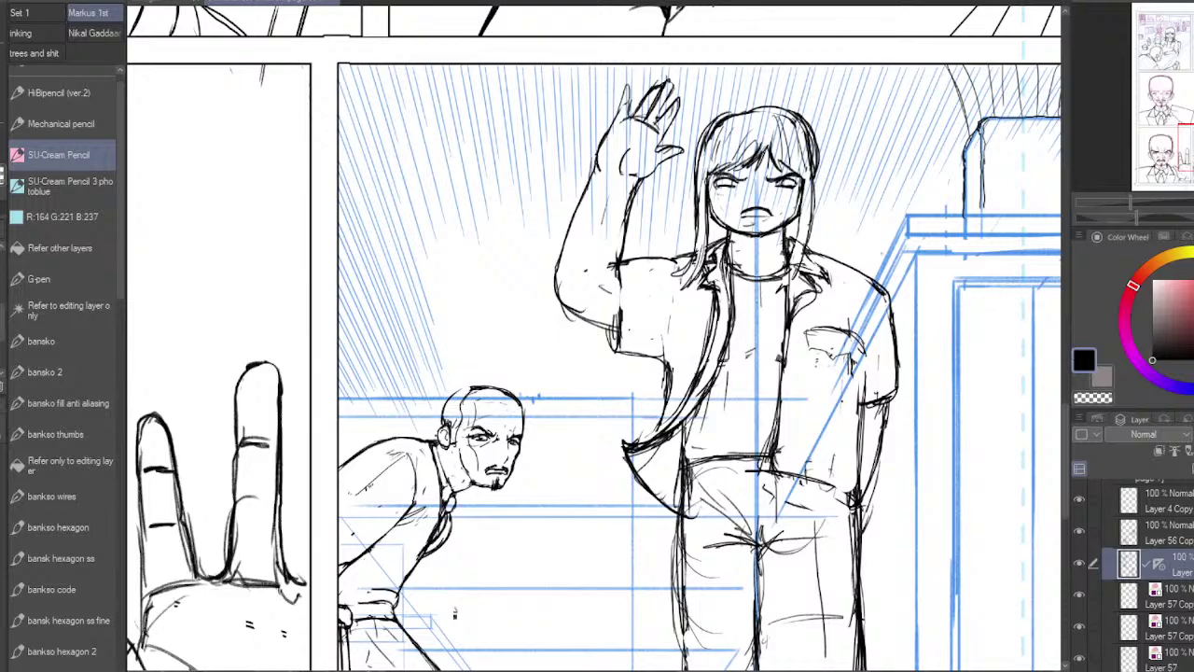
Step: Move the blue cabinet and box sketch lower in the bottom-right panel, then reselect the black pencil layer
key(ctrl+minus)
key(ctrl+minus)
key(ctrl+minus)
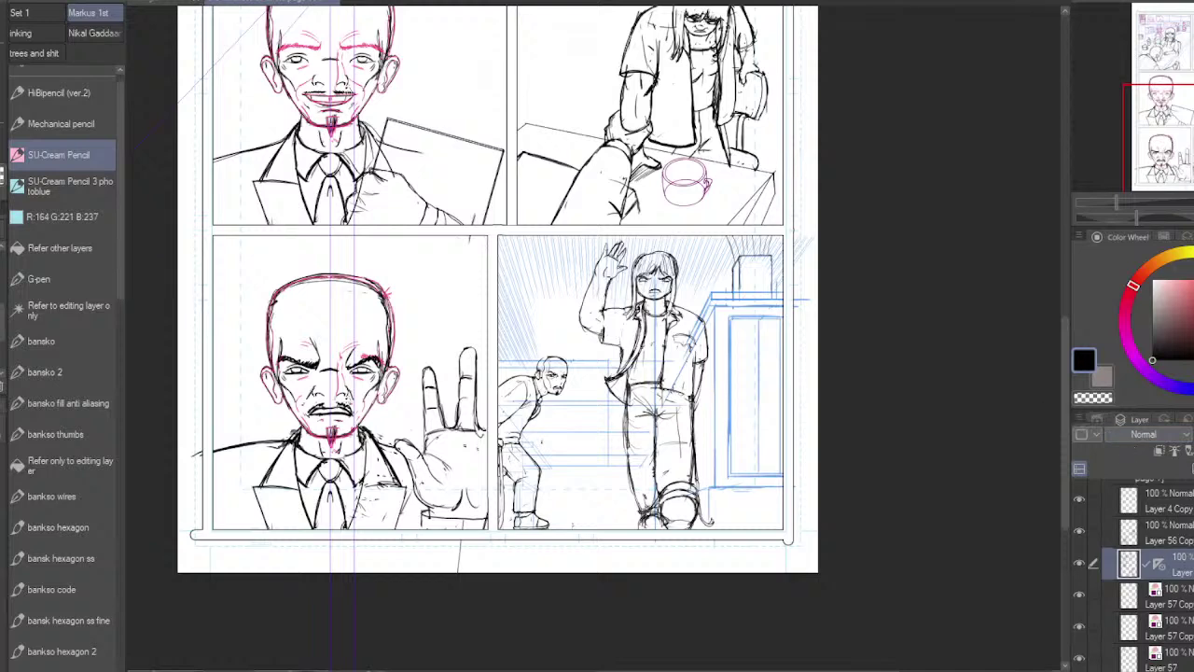
click(1166, 670)
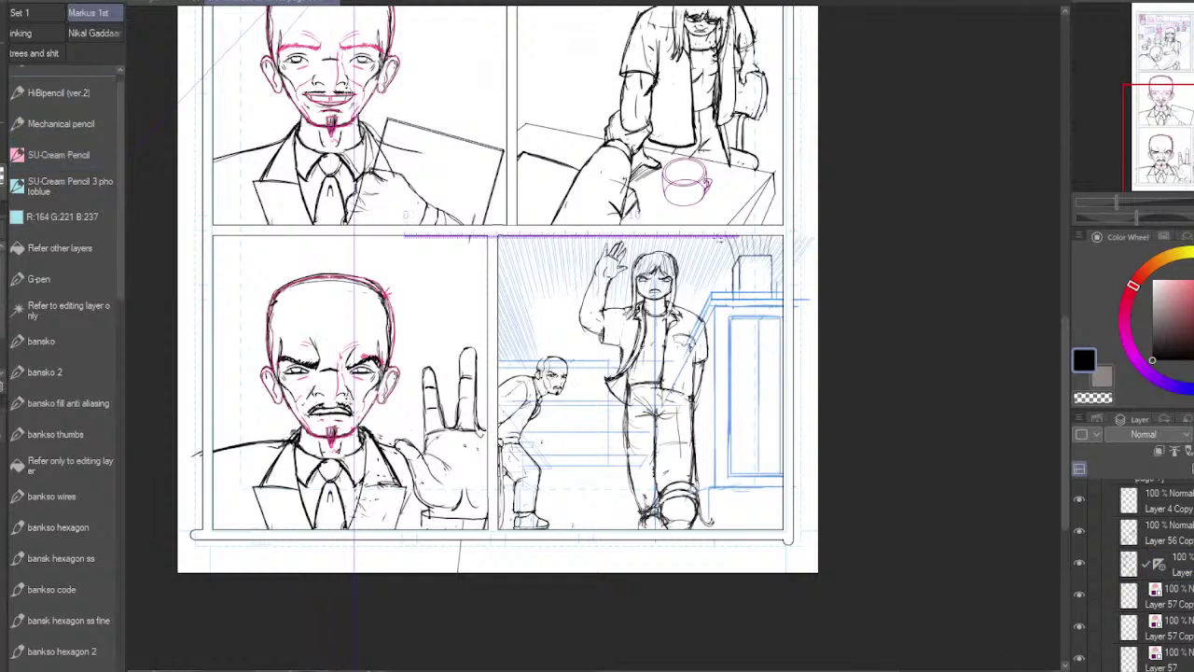
drag(710, 236, 722, 295)
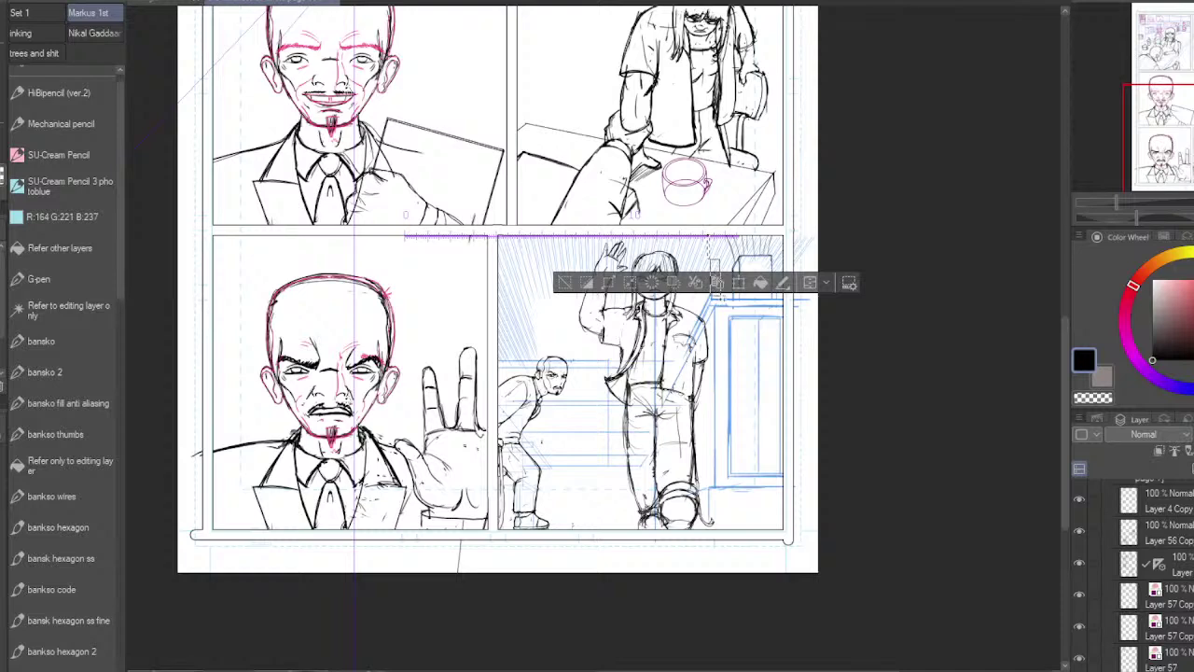
click(570, 319)
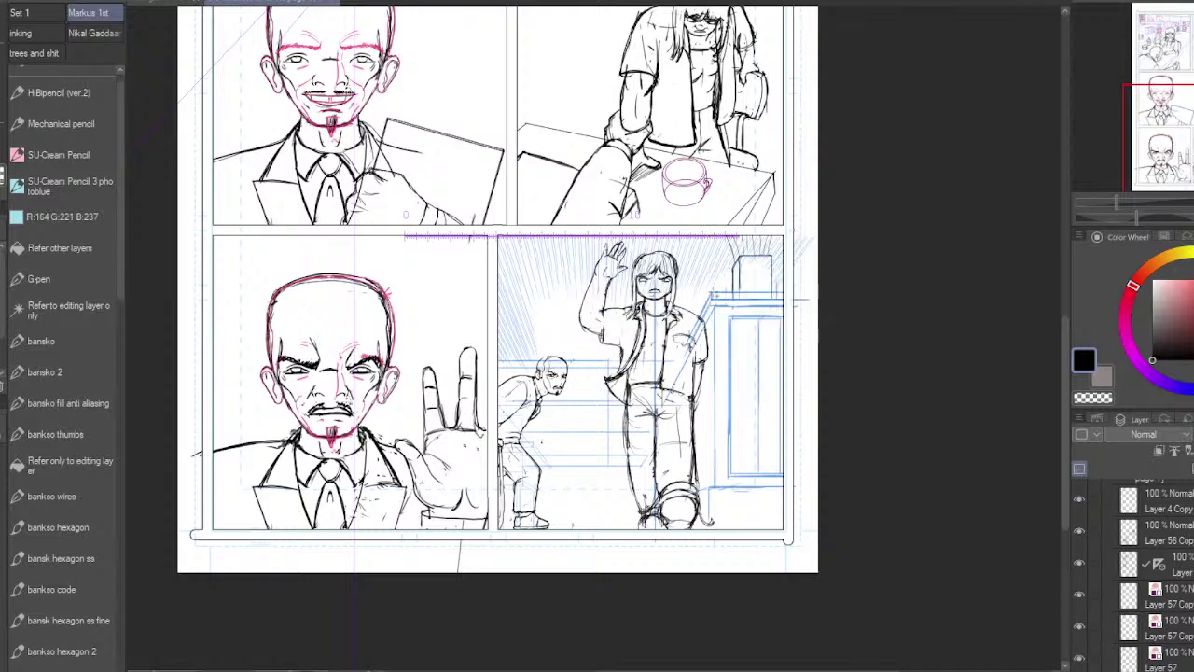
mouse_move(711, 291)
mouse_down()
mouse_move(791, 357)
mouse_move(797, 499)
mouse_move(795, 486)
mouse_up()
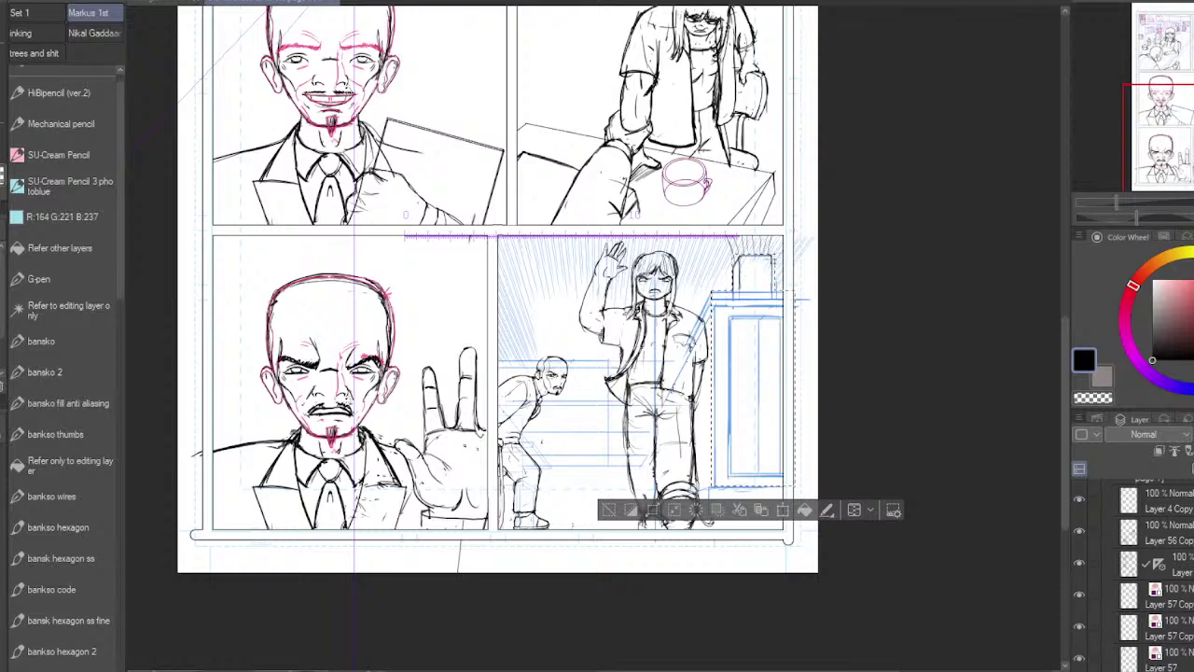
click(782, 511)
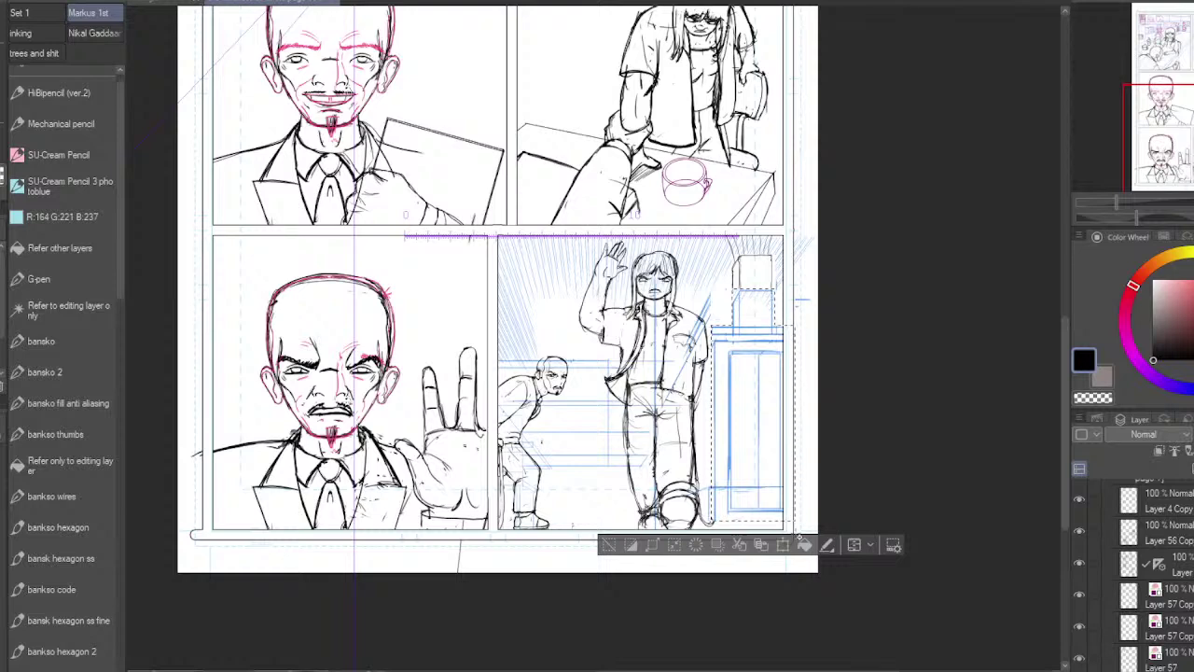
click(607, 545)
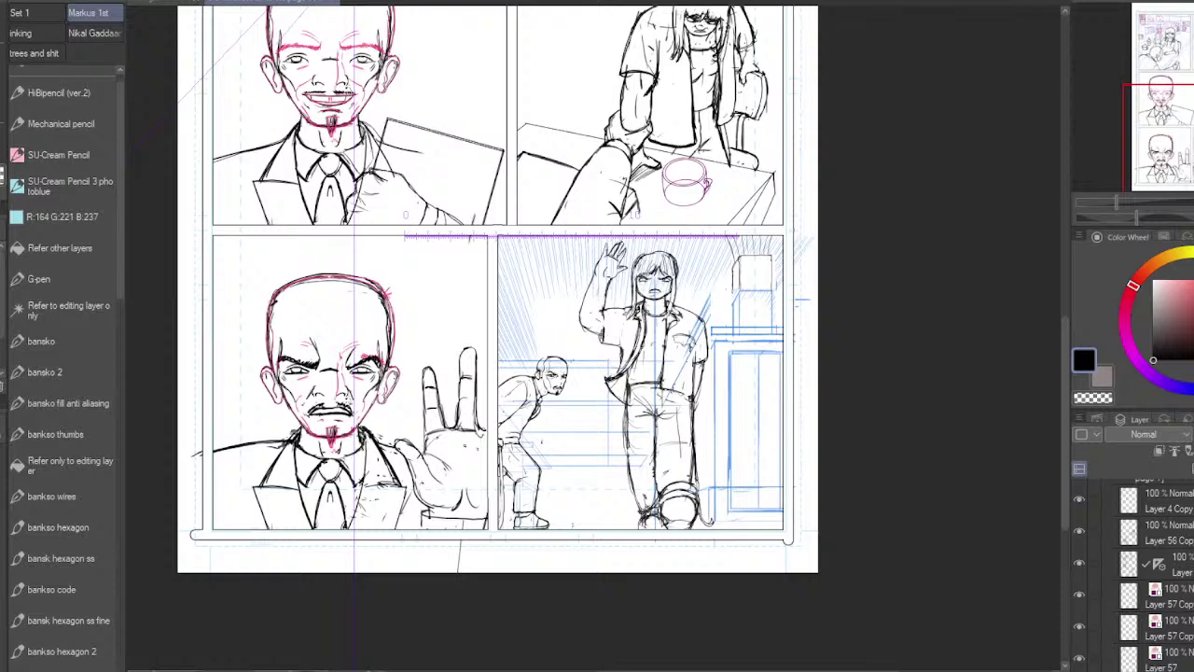
click(1177, 563)
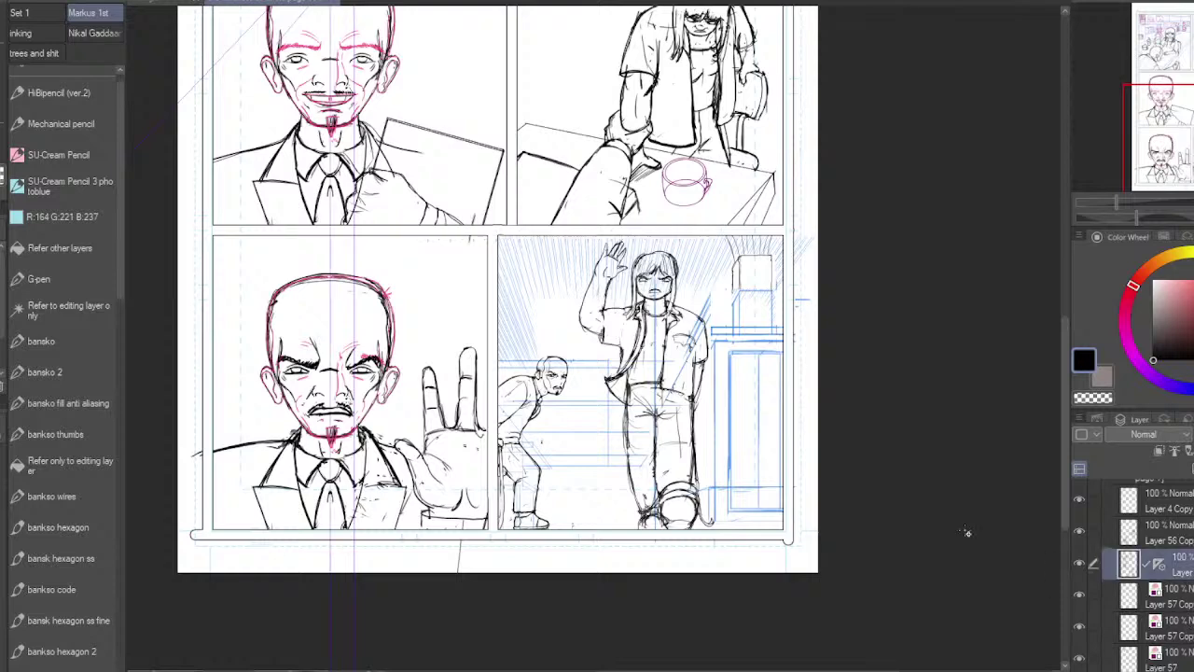
Step: Move the black pencil lines of the box and the strokes above it down onto the blue box sketch
scroll(747, 253, up, 3)
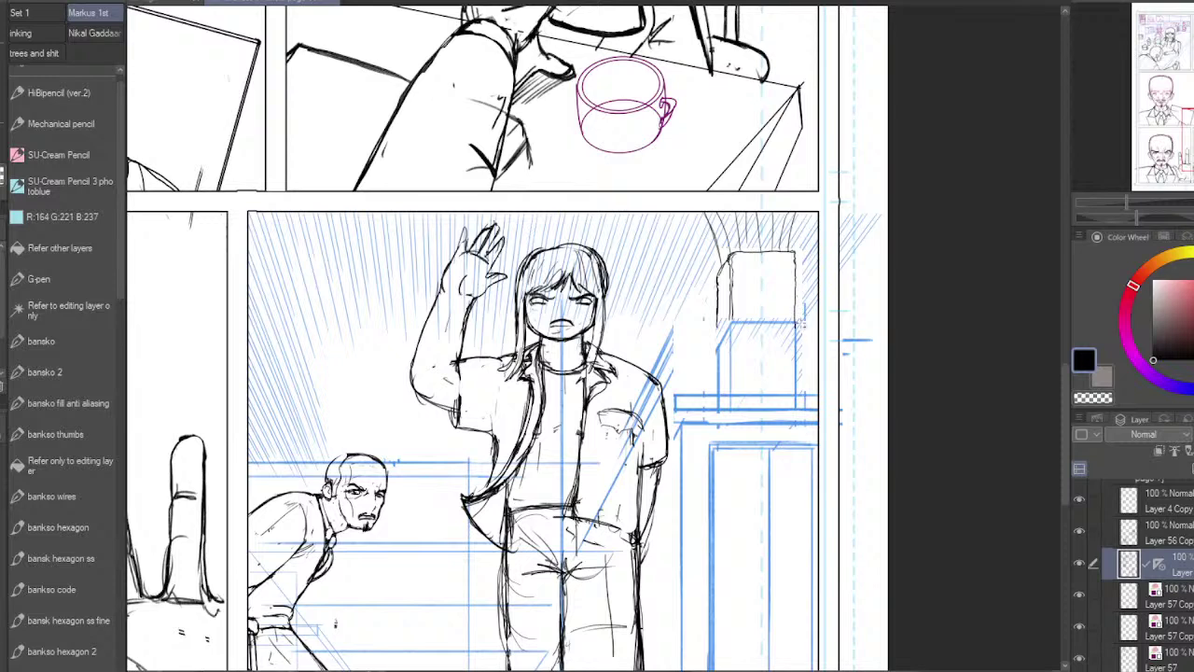
mouse_move(801, 329)
mouse_down()
mouse_move(803, 245)
mouse_move(767, 204)
mouse_move(704, 205)
mouse_up()
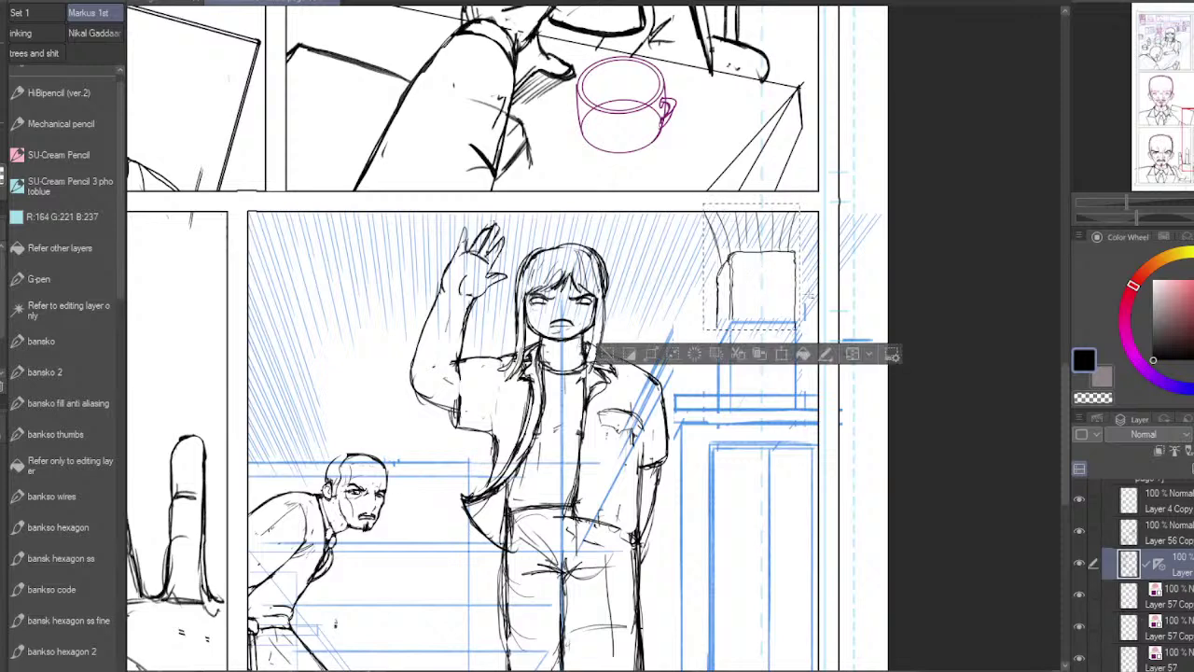
click(782, 355)
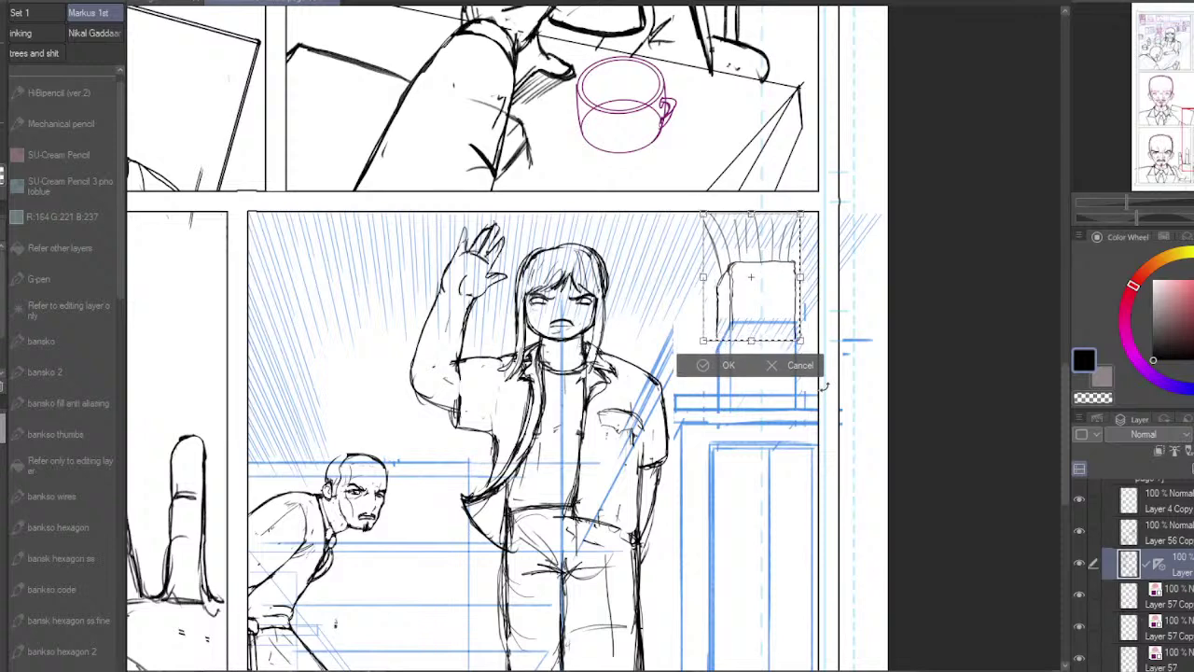
key(Down)
key(Down)
key(Down)
key(Down)
key(Down)
key(Down)
key(Down)
key(Down)
key(Down)
key(Down)
key(Down)
key(Down)
key(Down)
key(Down)
key(Down)
key(Down)
key(Down)
key(Down)
key(Down)
key(Down)
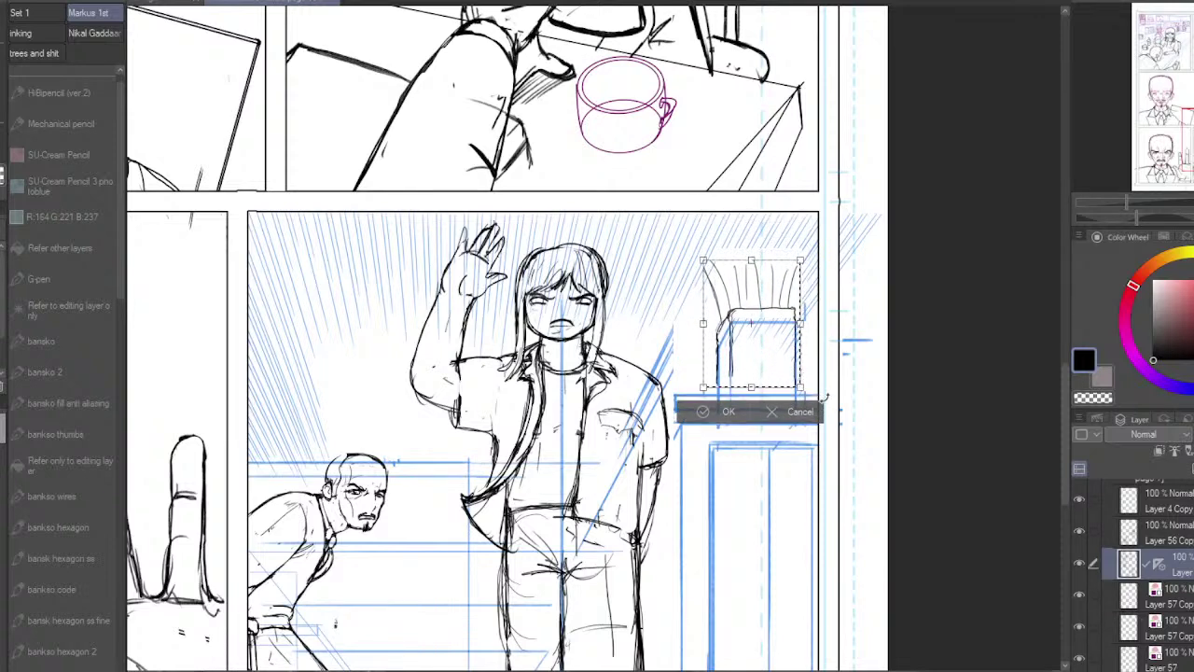
key(Down)
key(Down)
key(Down)
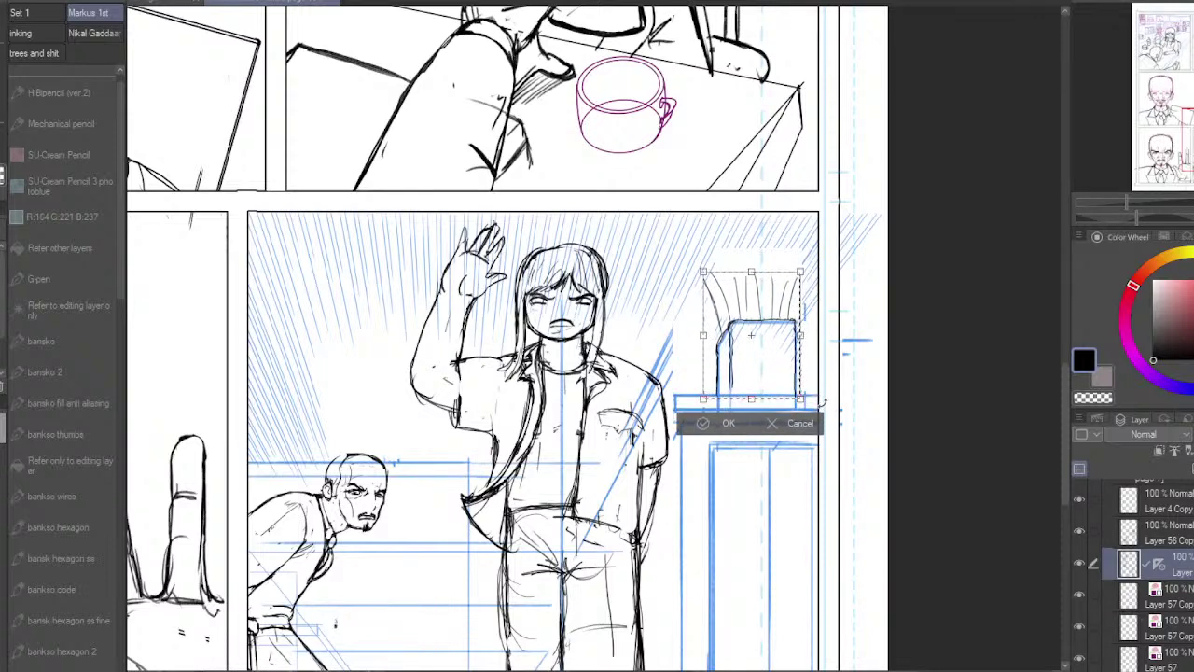
click(693, 426)
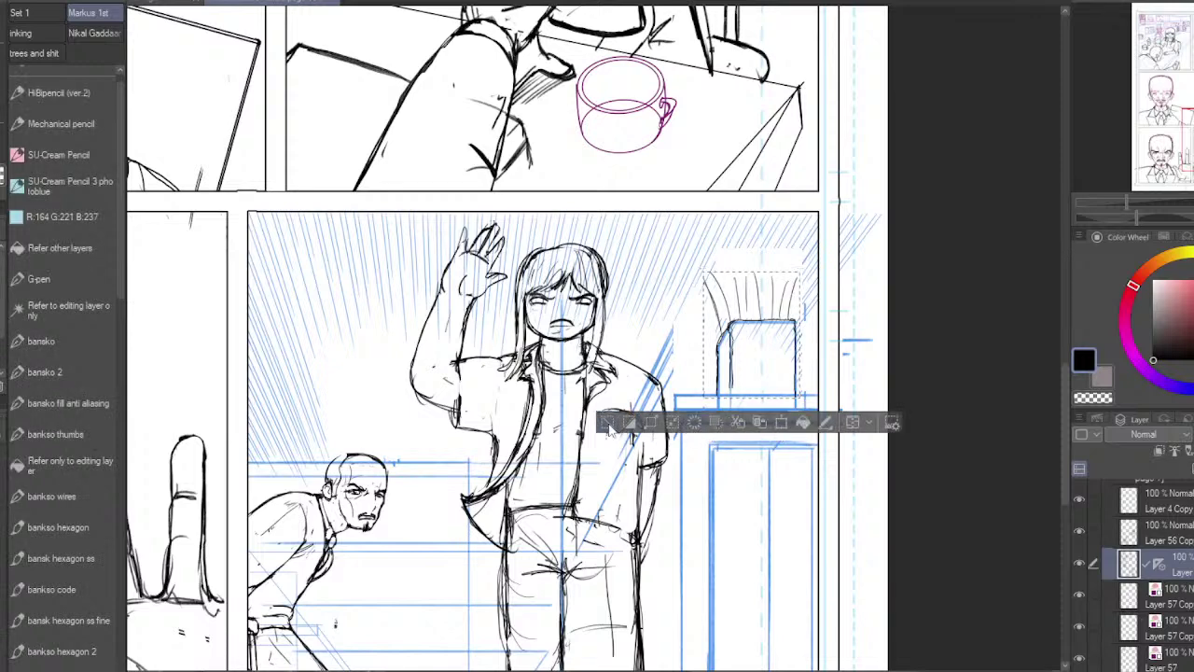
click(607, 425)
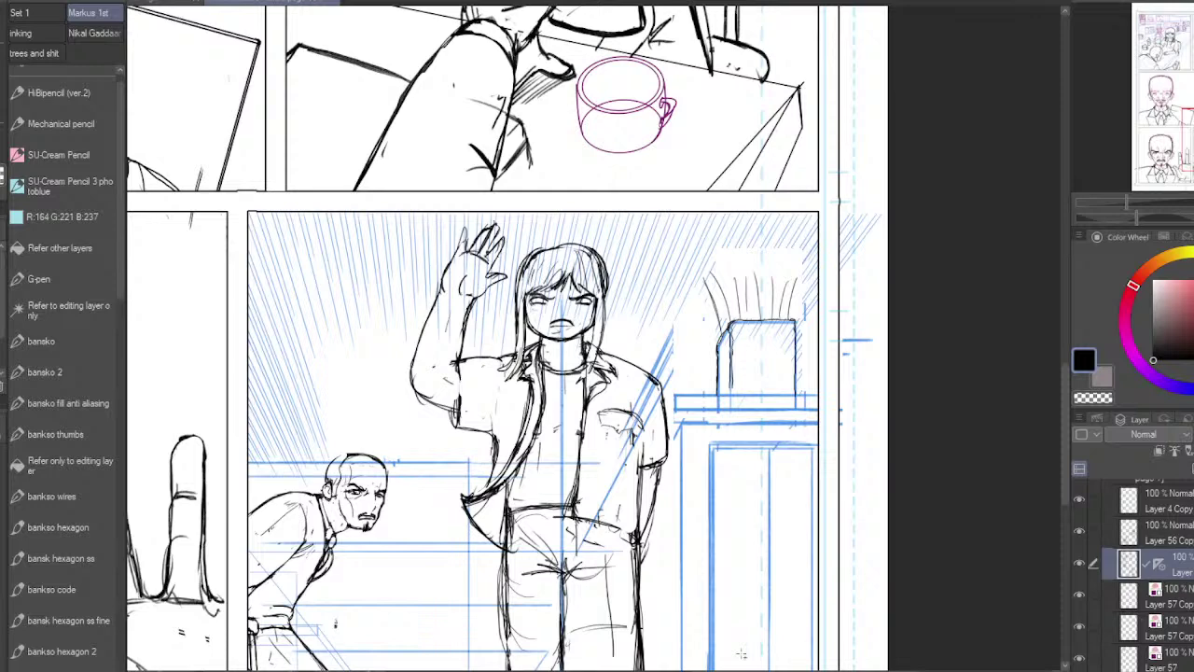
Step: Erase the blue diagonal guide lines crossing the woman's jacket beside the cabinet
click(1162, 670)
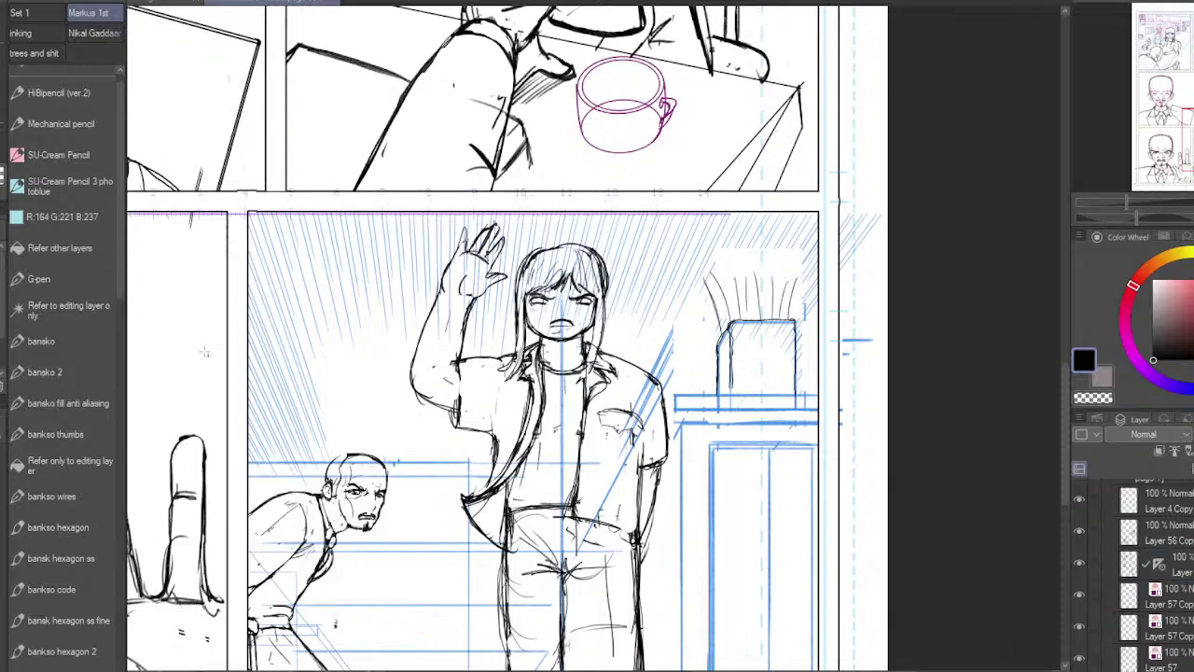
click(78, 153)
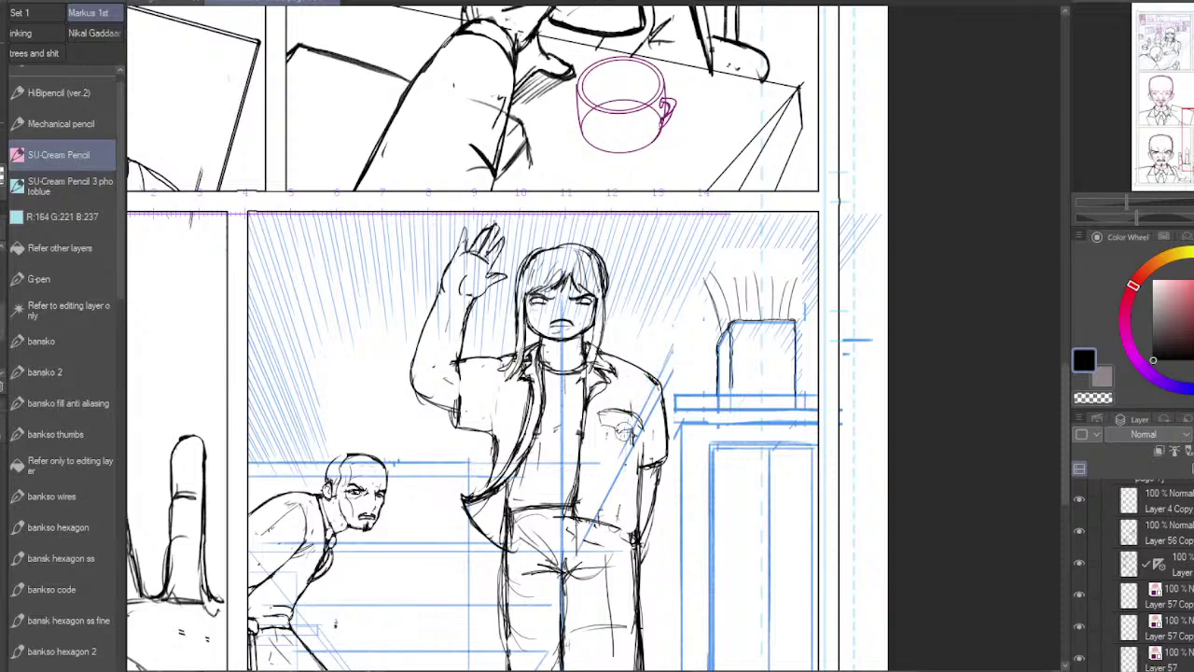
drag(678, 354, 636, 443)
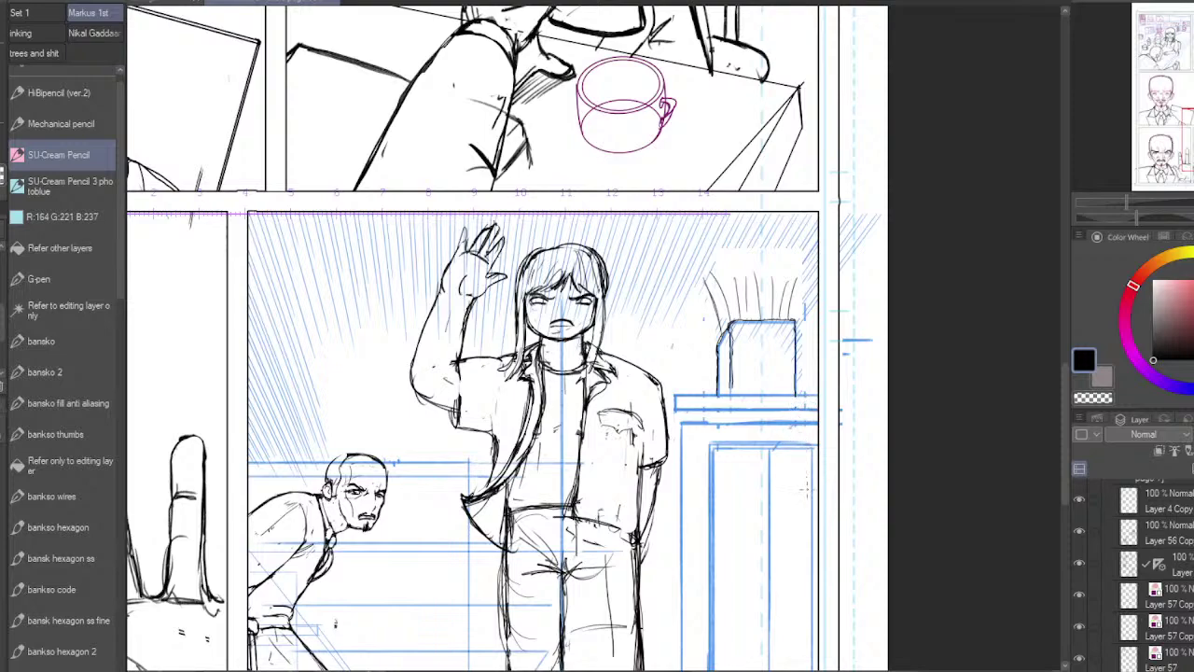
drag(794, 570, 893, 360)
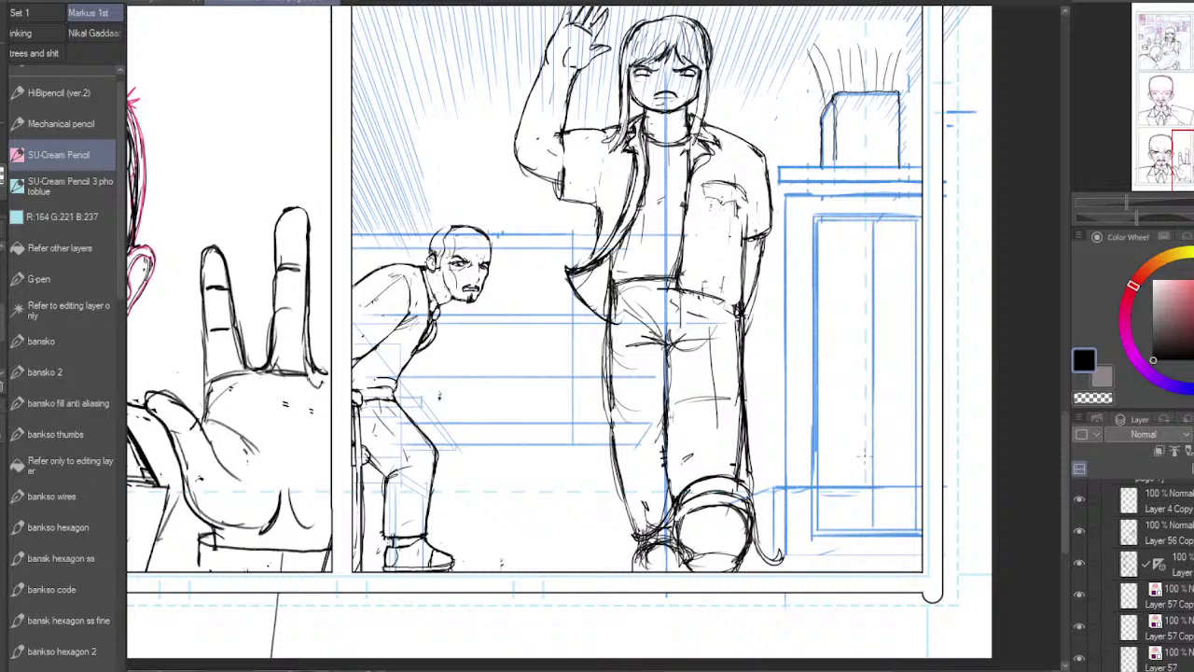
Step: Return to the black pencil layer and draw a closed tip on the flared right-hand trouser hem
click(1186, 565)
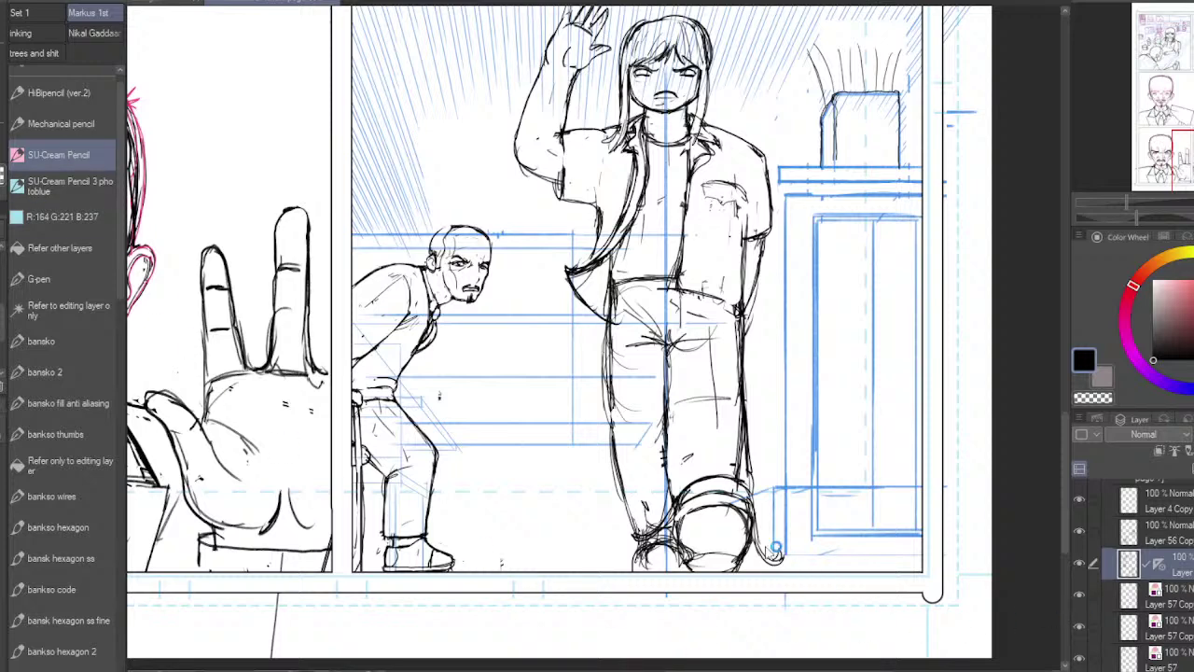
key(ctrl+z)
scroll(756, 528, up, 2)
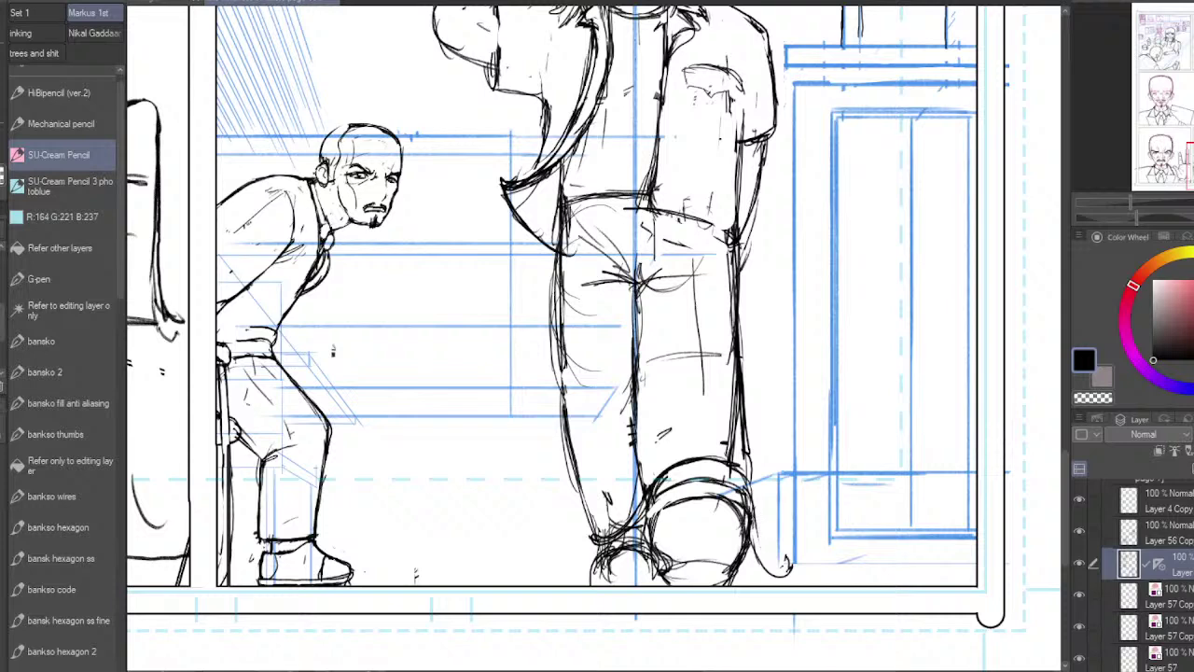
mouse_move(751, 518)
mouse_down()
mouse_move(787, 571)
mouse_move(791, 552)
mouse_up()
mouse_move(792, 568)
mouse_down()
mouse_move(752, 547)
mouse_move(748, 529)
mouse_up()
mouse_move(735, 512)
mouse_down()
mouse_move(742, 544)
mouse_move(735, 515)
mouse_up()
Step: Clean up the rounded outline of the woman's front shoe and the trouser cuff above it
drag(675, 562, 717, 555)
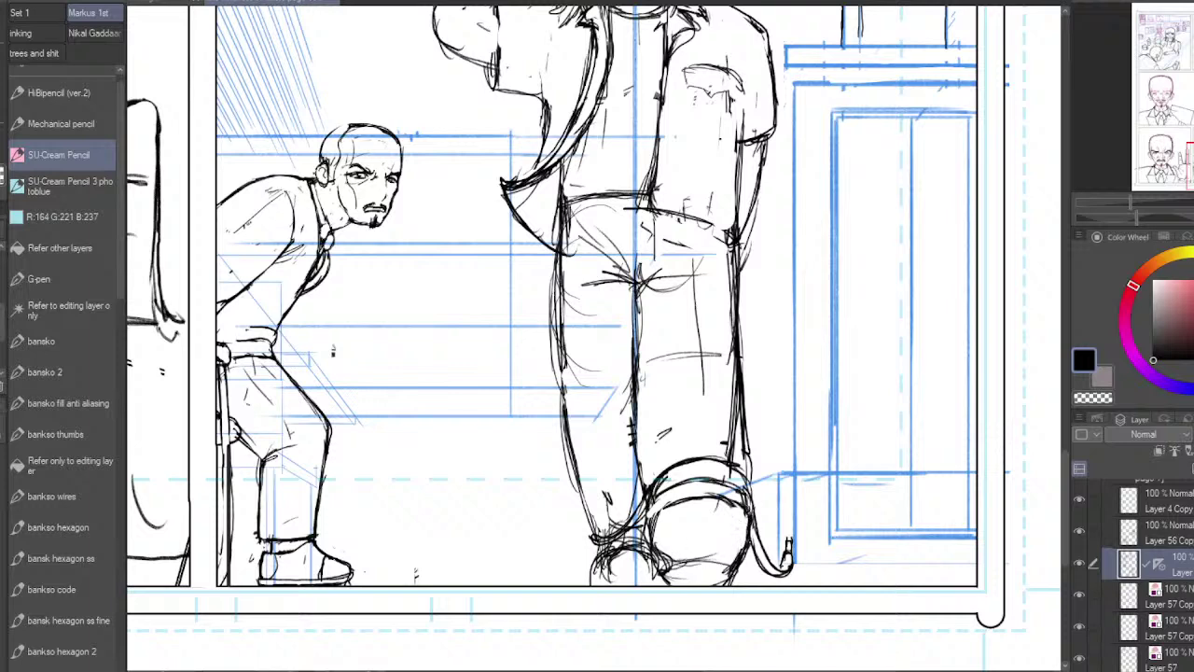
mouse_move(743, 479)
mouse_down()
mouse_move(753, 513)
mouse_move(750, 481)
mouse_up()
mouse_move(666, 469)
mouse_down()
mouse_move(687, 459)
mouse_move(649, 508)
mouse_move(652, 527)
mouse_up()
mouse_move(652, 548)
mouse_down()
mouse_move(680, 564)
mouse_move(726, 565)
mouse_up()
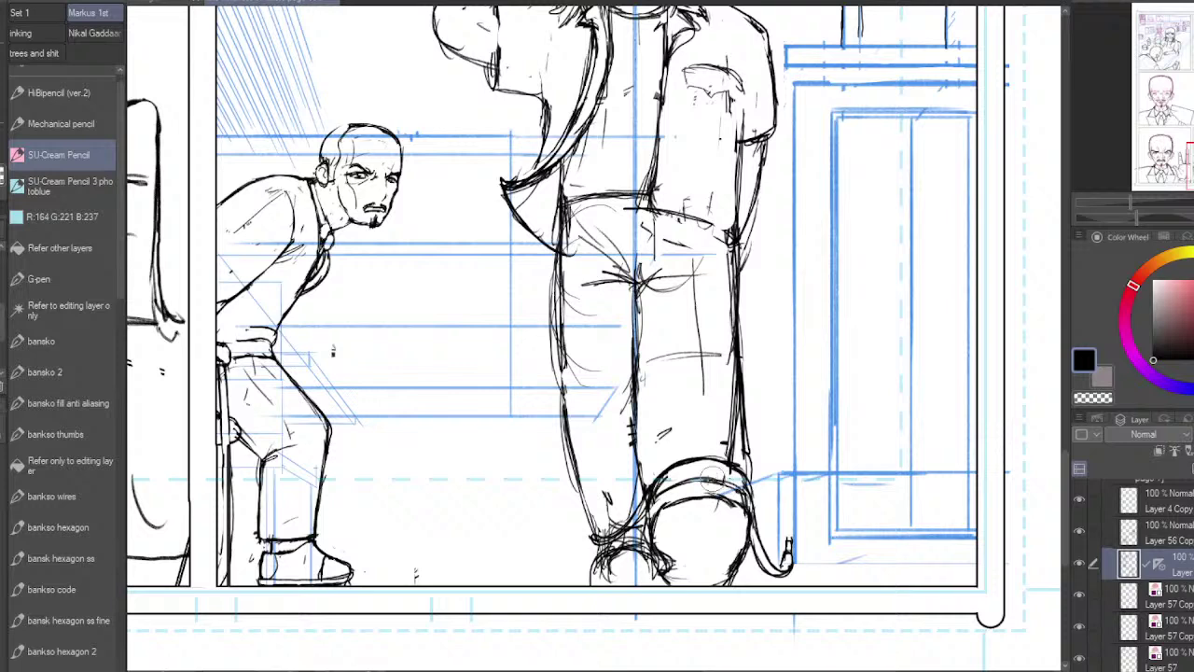
Step: Redraw the left-hand trouser hem with a closed tip and define the rear shoe's outline and sole
mouse_move(642, 514)
mouse_down()
mouse_move(622, 535)
mouse_move(595, 535)
mouse_up()
mouse_move(647, 497)
mouse_down()
mouse_move(609, 539)
mouse_move(588, 524)
mouse_move(614, 547)
mouse_move(648, 497)
mouse_up()
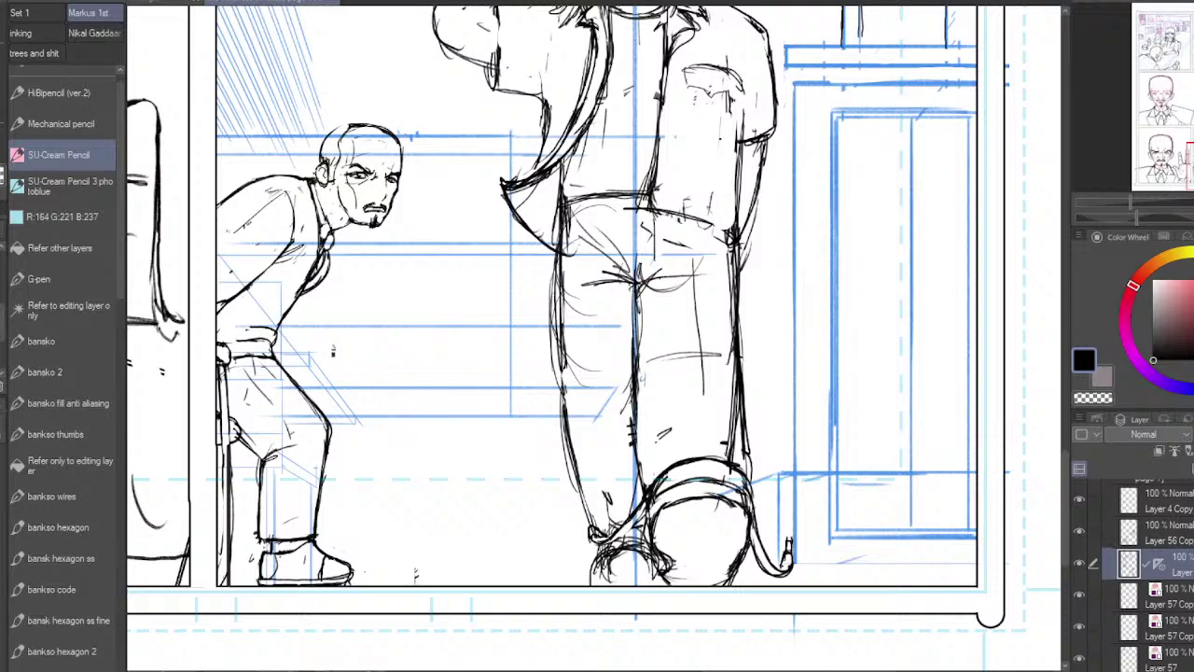
mouse_move(592, 526)
mouse_down()
mouse_move(609, 542)
mouse_move(634, 513)
mouse_up()
drag(585, 515, 591, 530)
mouse_move(604, 570)
mouse_down()
mouse_move(643, 564)
mouse_move(591, 577)
mouse_move(647, 575)
mouse_move(590, 580)
mouse_move(635, 551)
mouse_up()
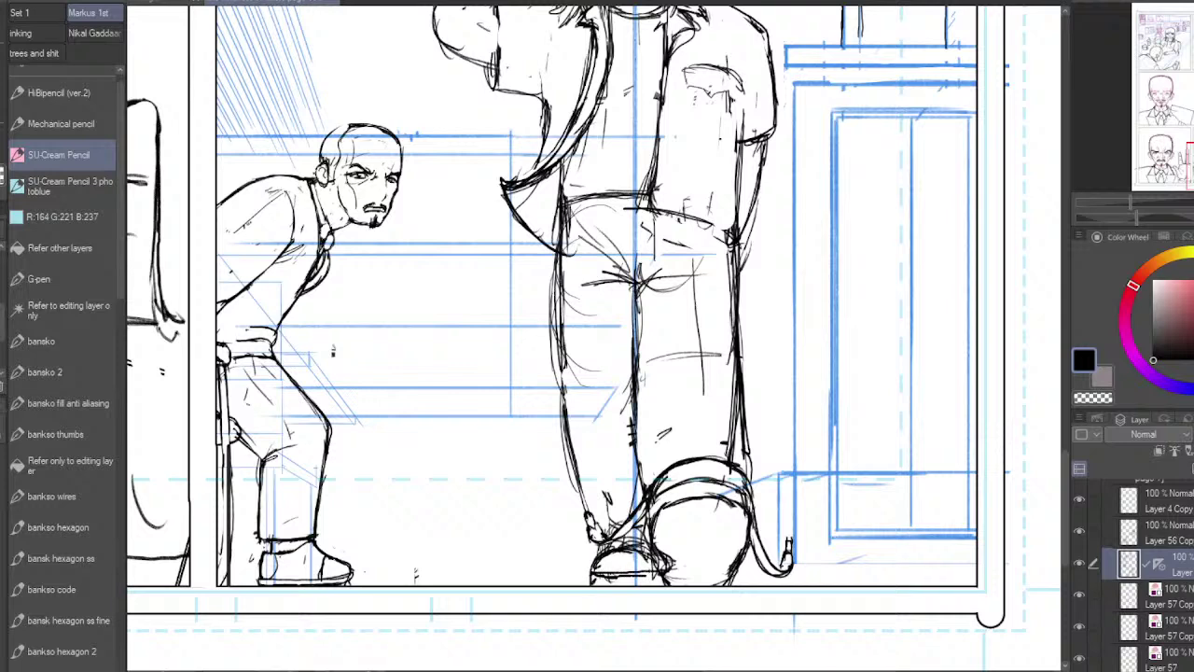
drag(569, 437, 584, 498)
mouse_move(580, 451)
mouse_down()
mouse_move(631, 448)
mouse_move(584, 444)
mouse_move(588, 474)
mouse_up()
key(ctrl+z)
key(ctrl+z)
key(ctrl+z)
Step: Erase the outer contour of the woman's left-hand trouser leg from hip to knee and redraw it slightly wider
mouse_move(565, 252)
mouse_down()
mouse_move(561, 238)
mouse_move(562, 345)
mouse_move(565, 224)
mouse_move(563, 267)
mouse_up()
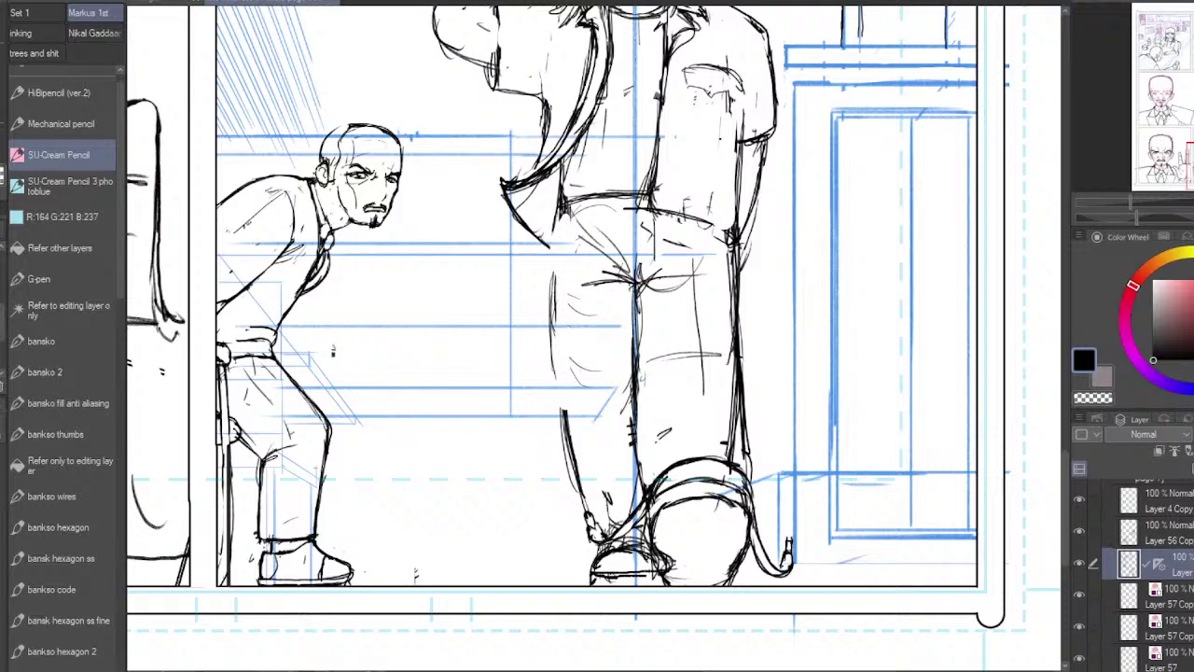
mouse_move(563, 202)
mouse_down()
mouse_move(551, 228)
mouse_move(556, 392)
mouse_up()
drag(555, 302, 554, 399)
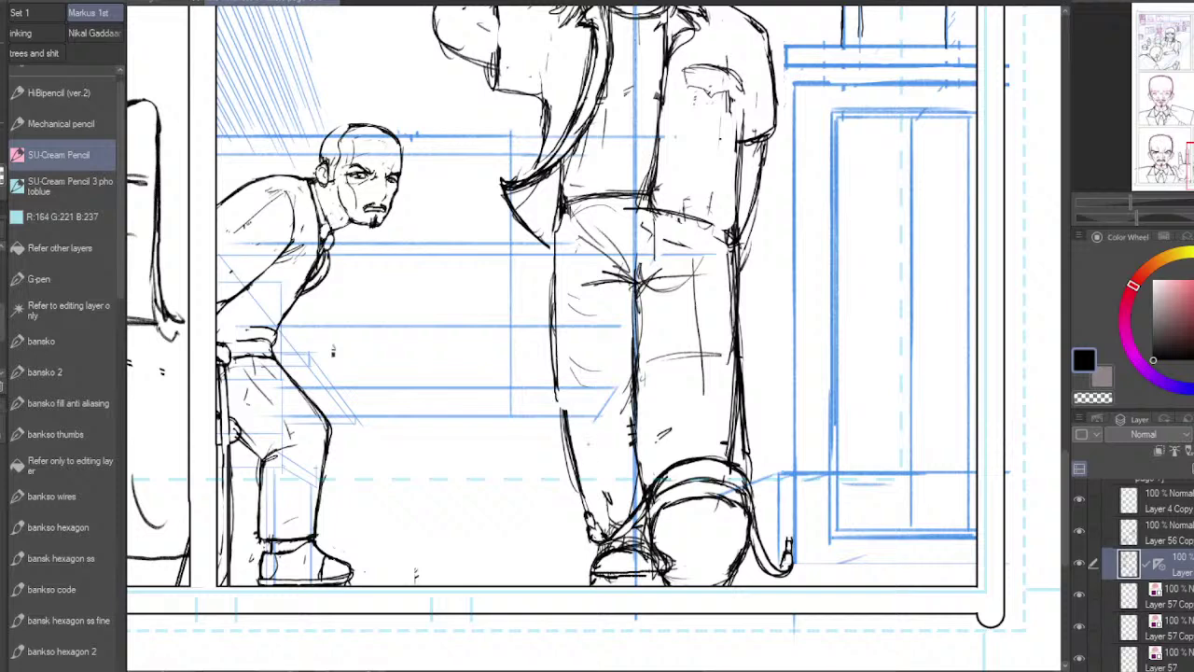
Step: Draw a narrow band of horizontal fold lines across the shin of the woman's left-hand trouser leg
mouse_move(580, 441)
mouse_down()
mouse_move(629, 441)
mouse_move(608, 445)
mouse_move(629, 457)
mouse_move(616, 450)
mouse_up()
mouse_move(613, 449)
mouse_down()
mouse_move(627, 452)
mouse_move(590, 456)
mouse_up()
drag(579, 454, 625, 450)
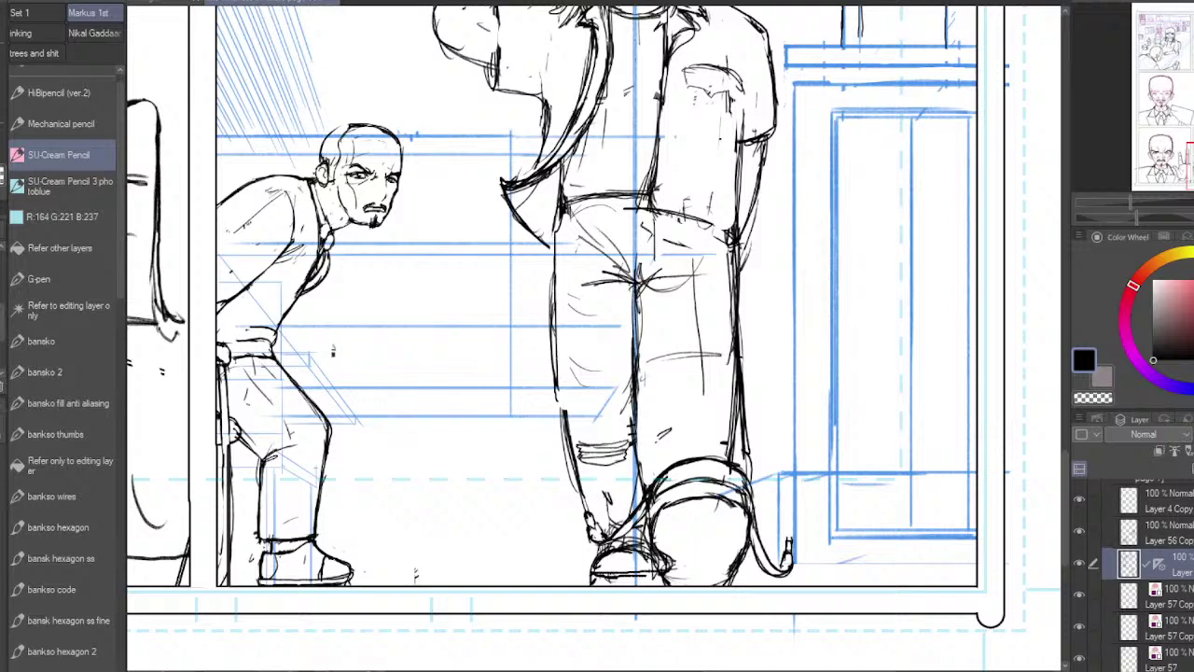
Step: Strengthen the lower contour of the left-hand trouser leg and tidy the rear shoe's outline beneath its hem
drag(556, 402, 586, 526)
mouse_move(655, 496)
mouse_down()
mouse_move(638, 524)
mouse_move(650, 520)
mouse_up()
drag(673, 472, 659, 495)
drag(618, 553, 640, 560)
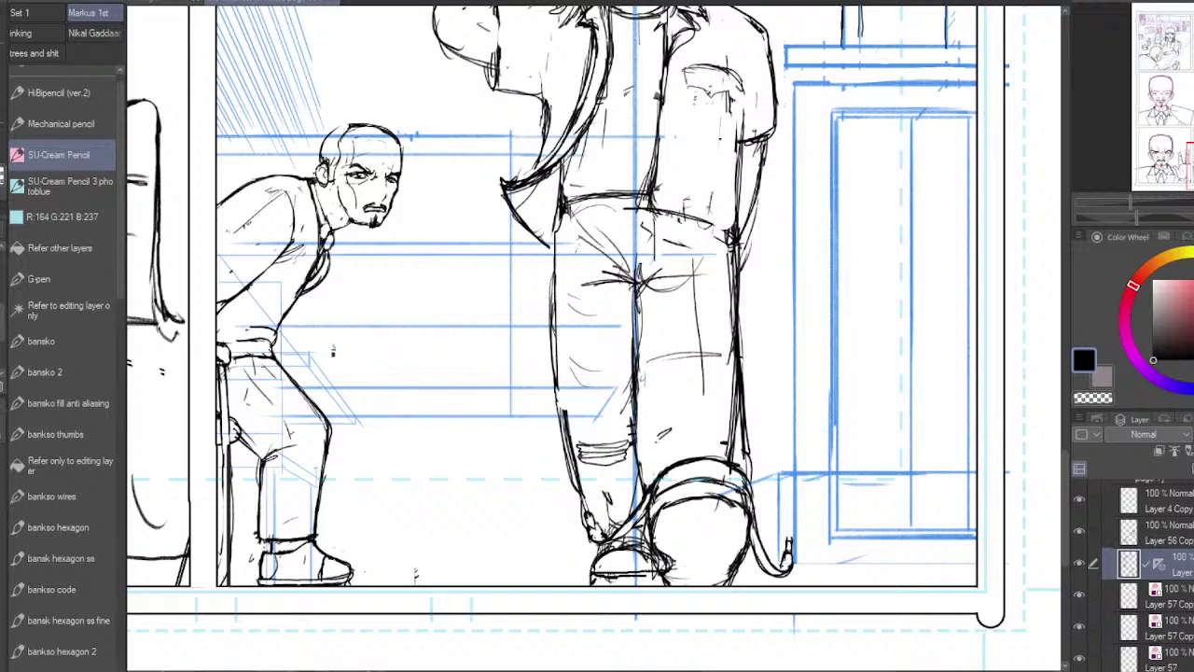
drag(604, 579, 655, 576)
mouse_move(646, 536)
mouse_down()
mouse_move(640, 549)
mouse_move(612, 546)
mouse_move(644, 530)
mouse_move(646, 560)
mouse_move(661, 570)
mouse_up()
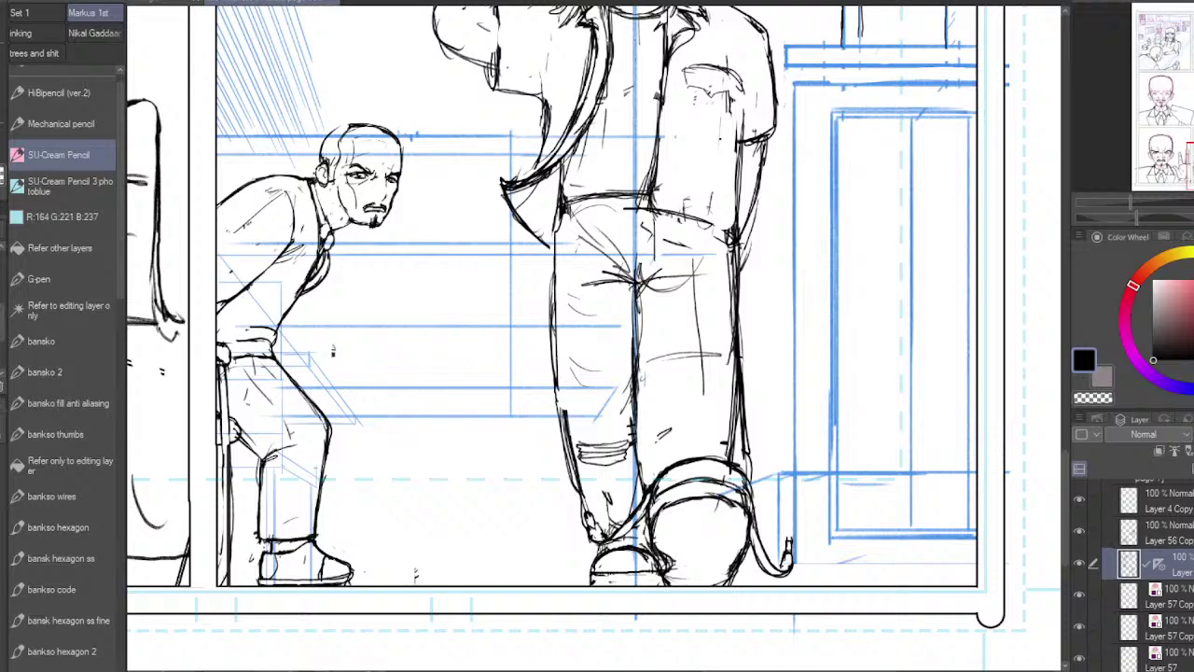
Step: Shade the sole of the woman's raised front shoe with dense diagonal hatching
mouse_move(662, 515)
mouse_down()
mouse_move(720, 497)
mouse_move(728, 505)
mouse_up()
drag(670, 535, 696, 524)
drag(674, 545, 731, 509)
drag(670, 550, 739, 511)
drag(681, 556, 739, 524)
mouse_move(672, 565)
mouse_down()
mouse_move(739, 527)
mouse_move(709, 542)
mouse_up()
drag(674, 573, 745, 526)
drag(671, 581, 739, 540)
mouse_move(691, 588)
mouse_down()
mouse_move(744, 545)
mouse_move(735, 558)
mouse_up()
Step: Hatch shadow above and below the fold band on the left-hand trouser leg, down to the hem
mouse_move(563, 431)
mouse_down()
mouse_move(590, 410)
mouse_move(628, 423)
mouse_up()
drag(612, 445, 622, 433)
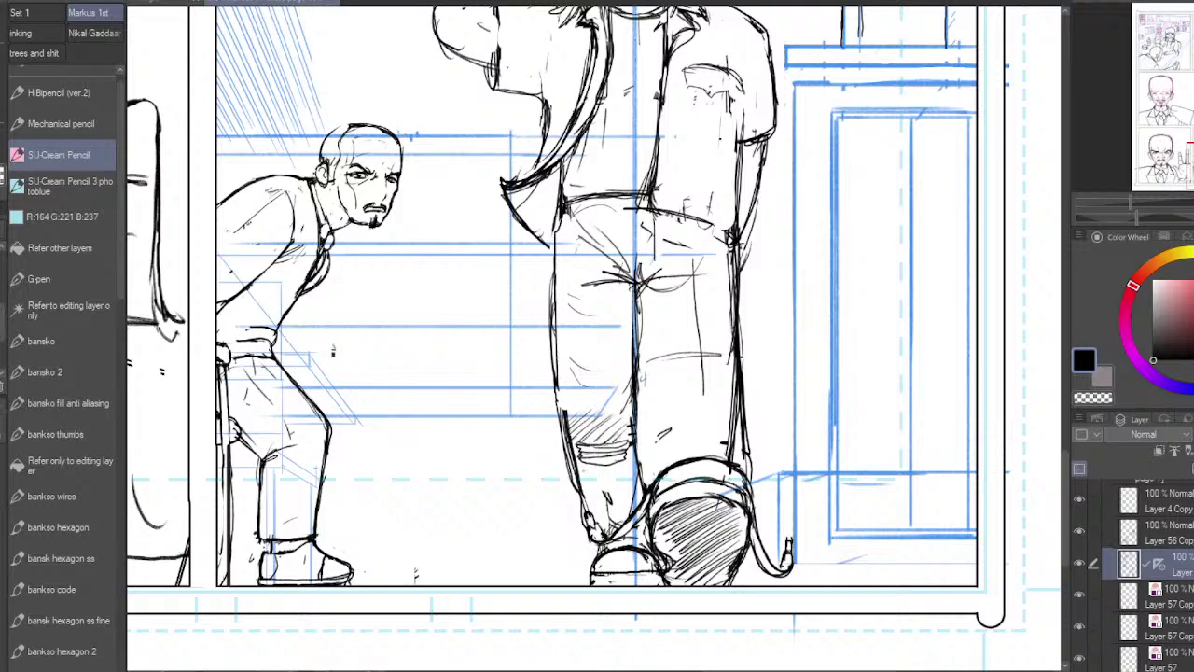
drag(571, 477, 583, 464)
drag(576, 481, 601, 462)
drag(582, 491, 618, 465)
drag(593, 498, 631, 467)
mouse_move(606, 504)
mouse_down()
mouse_move(641, 469)
mouse_move(639, 481)
mouse_up()
drag(606, 517, 643, 494)
mouse_move(609, 529)
mouse_down()
mouse_move(641, 499)
mouse_move(647, 521)
mouse_up()
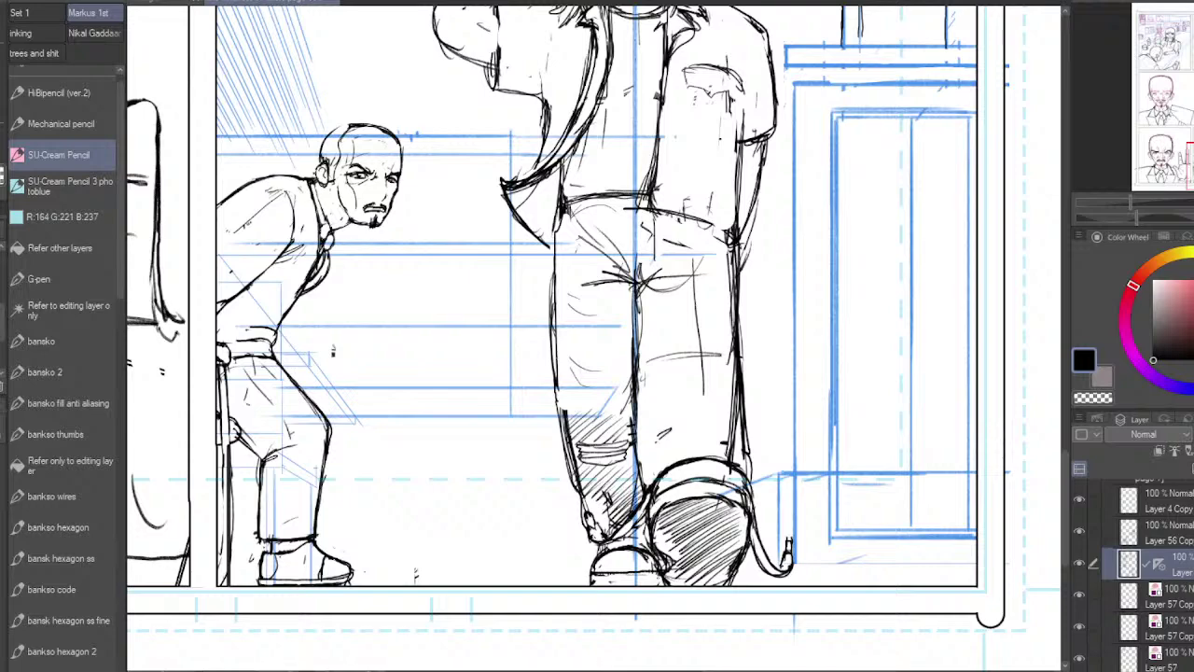
Step: Hatch shadow on the woman's lowered forearm behind the jacket and darken the jacket's lower corner beside it
scroll(650, 549, down, 4)
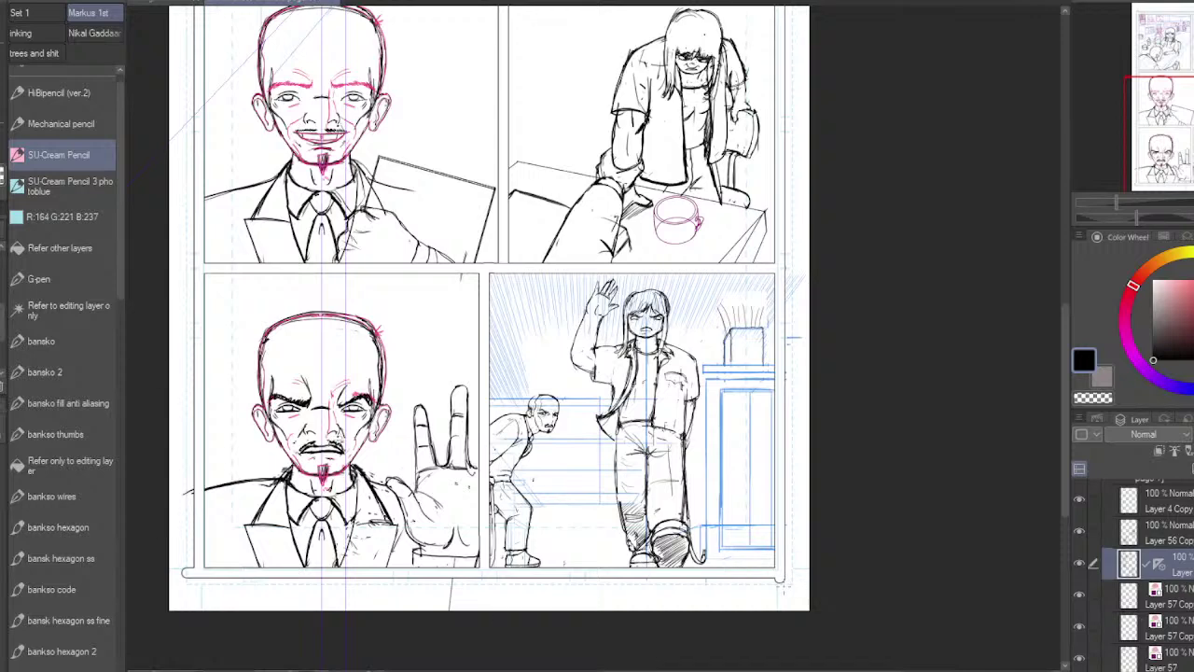
scroll(693, 405, up, 4)
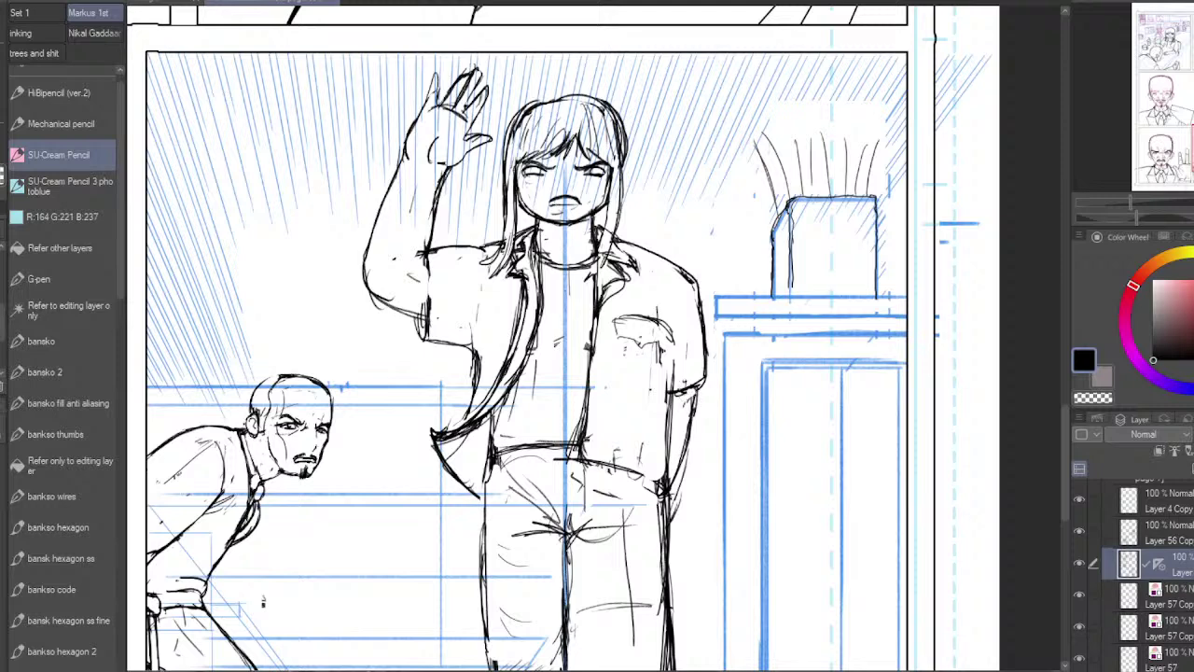
drag(685, 390, 668, 471)
drag(684, 457, 671, 490)
mouse_move(675, 484)
mouse_down()
mouse_move(675, 509)
mouse_move(681, 492)
mouse_move(670, 500)
mouse_move(652, 477)
mouse_up()
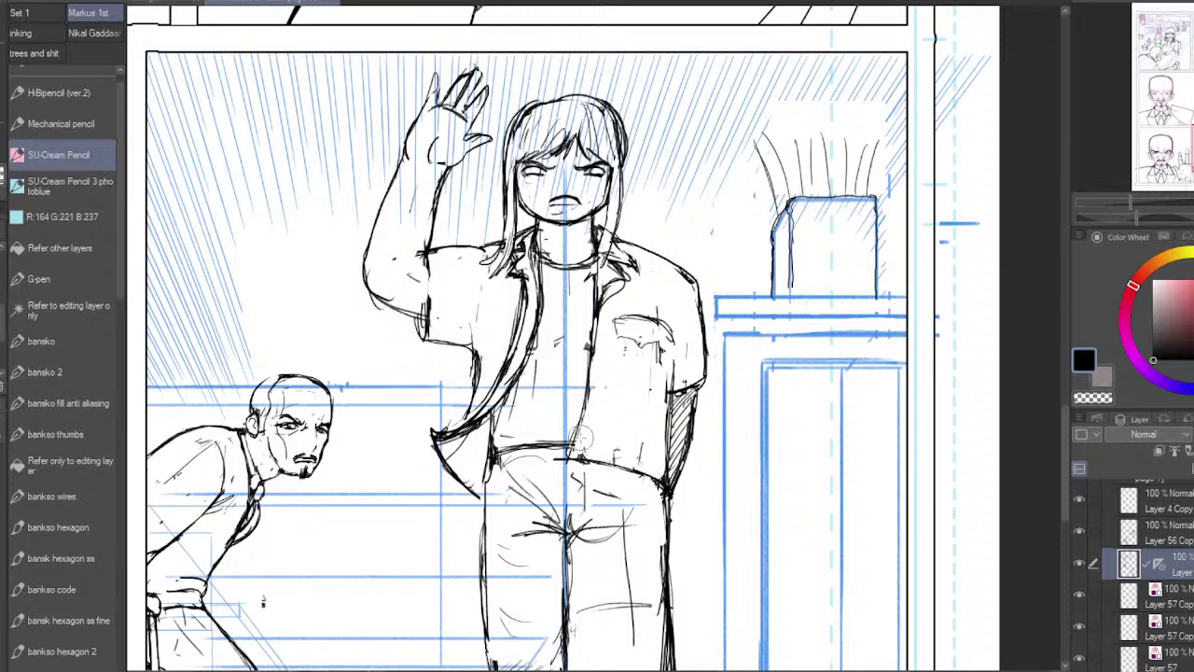
Step: Redraw the lower front edge of the open jacket and darken the chest pocket flap and the lowered arm's sleeve hem
drag(587, 401, 569, 454)
mouse_move(658, 338)
mouse_down()
mouse_move(673, 345)
mouse_move(647, 343)
mouse_move(675, 347)
mouse_move(657, 317)
mouse_move(629, 322)
mouse_move(666, 329)
mouse_up()
mouse_move(673, 377)
mouse_down()
mouse_move(703, 390)
mouse_move(696, 381)
mouse_move(706, 380)
mouse_up()
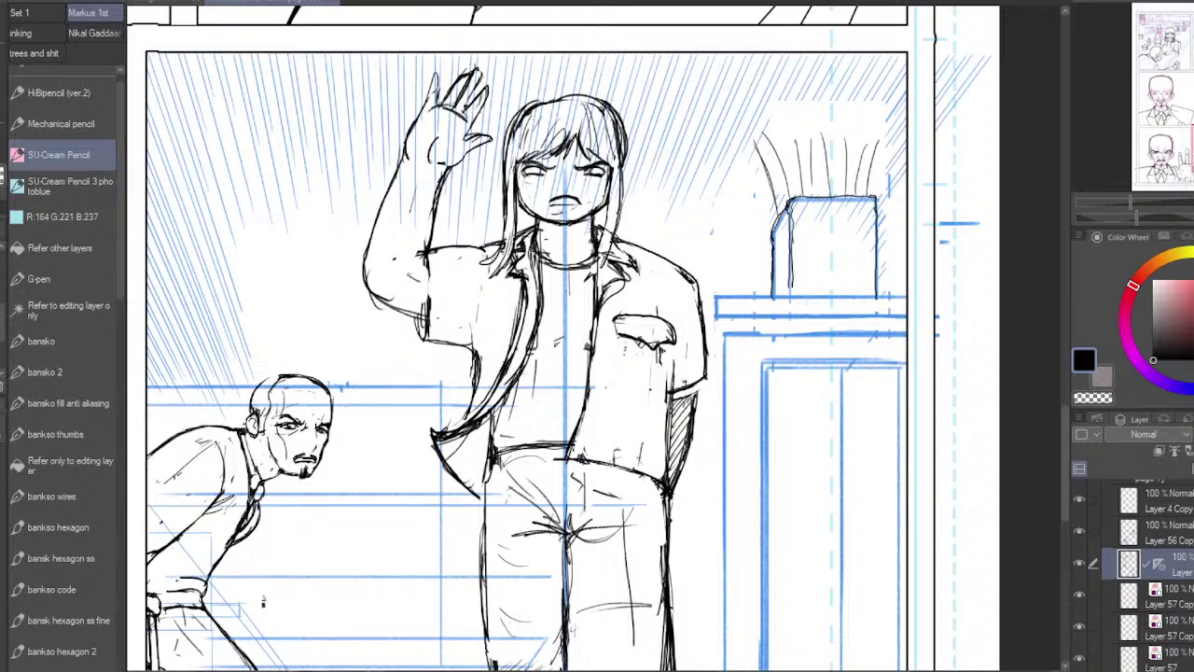
Step: Add an inner hem line along the sleeve opening of the woman's raised arm
drag(435, 250, 436, 336)
drag(437, 278, 437, 343)
drag(433, 246, 439, 304)
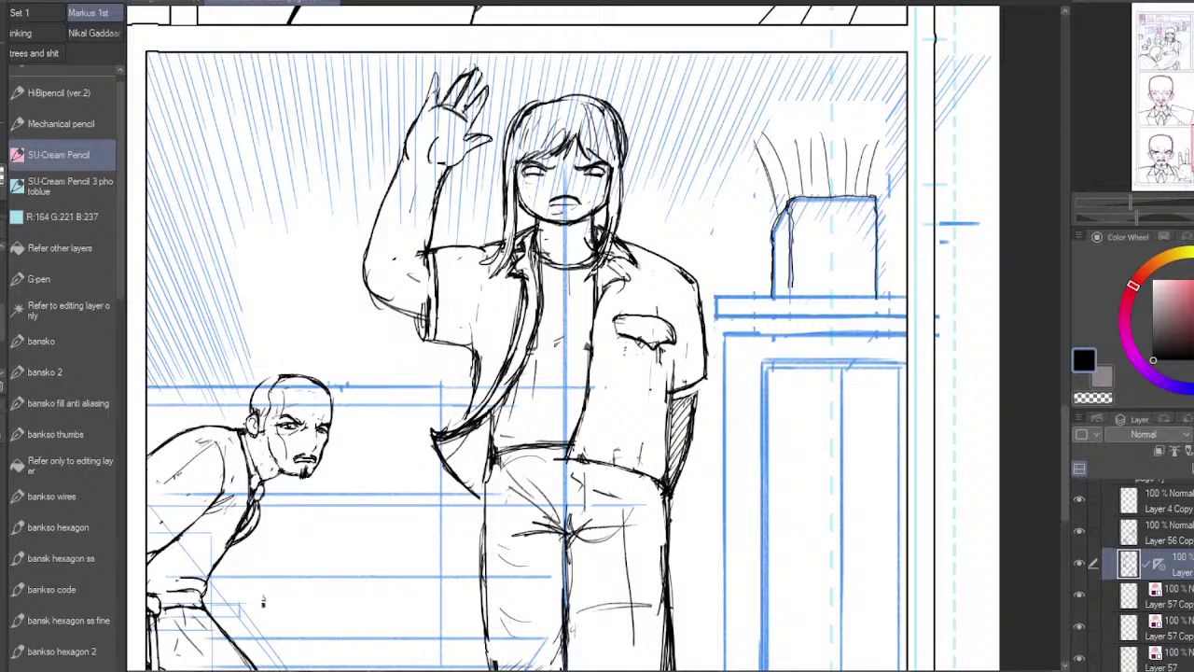
Step: Add strands to the woman's fringe and darken the long lock of hair falling over the collar on the raised-arm side
scroll(718, 451, down, 4)
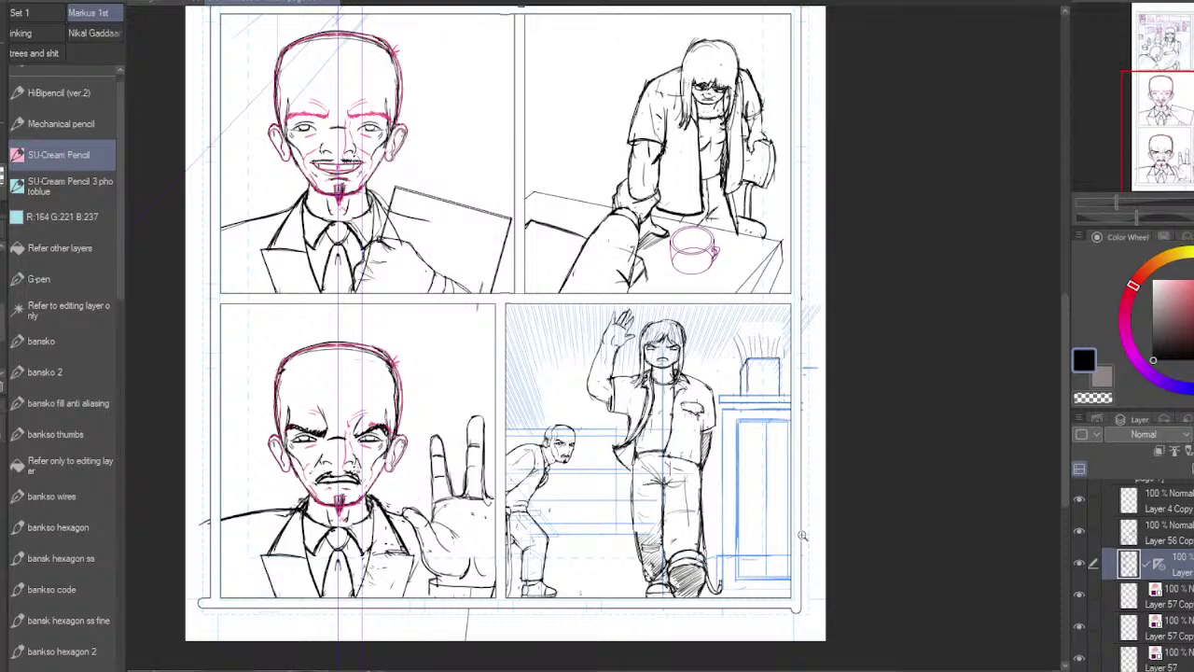
scroll(664, 325, up, 3)
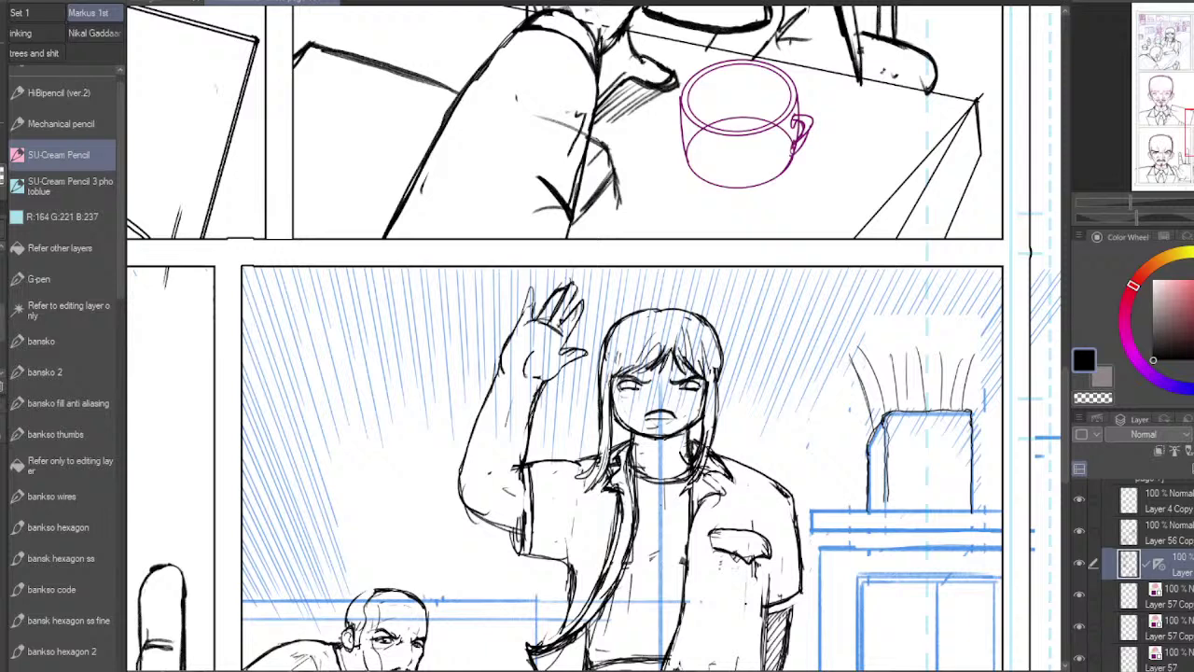
mouse_move(678, 347)
mouse_down()
mouse_move(697, 376)
mouse_move(648, 375)
mouse_up()
mouse_move(656, 351)
mouse_down()
mouse_move(668, 362)
mouse_move(621, 376)
mouse_up()
mouse_move(631, 355)
mouse_down()
mouse_move(615, 378)
mouse_move(600, 376)
mouse_move(599, 465)
mouse_move(574, 478)
mouse_up()
drag(609, 439, 586, 475)
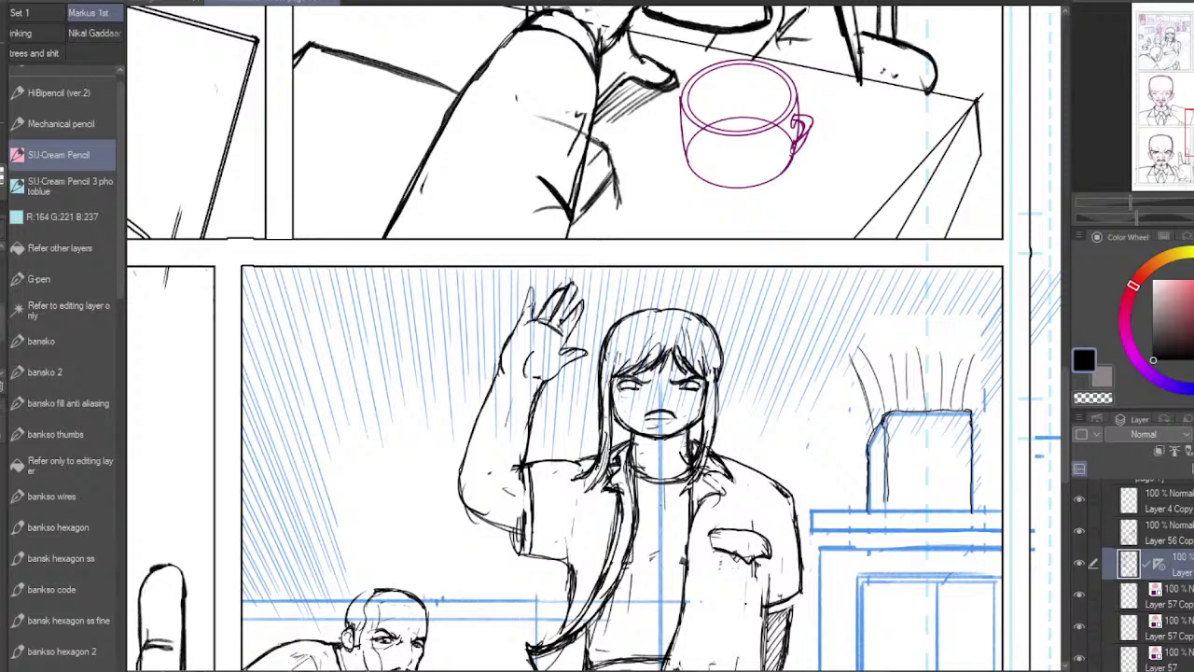
drag(608, 416, 595, 486)
Step: Hatch the shadow under the woman's chin across the neck and reinforce the hair beside the lowered-arm side of her face
drag(639, 444, 686, 440)
mouse_move(632, 446)
mouse_down()
mouse_move(656, 455)
mouse_move(630, 466)
mouse_up()
mouse_move(639, 446)
mouse_down()
mouse_move(682, 450)
mouse_move(643, 438)
mouse_move(680, 437)
mouse_move(657, 413)
mouse_move(673, 420)
mouse_up()
drag(644, 420, 673, 419)
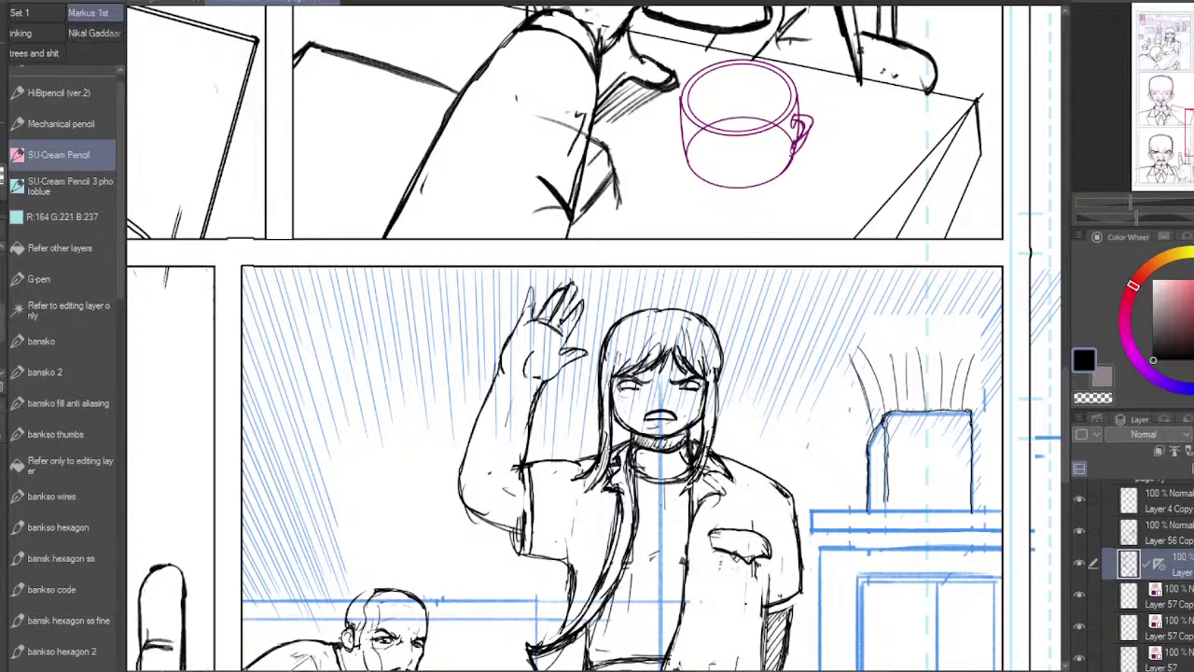
drag(670, 446, 687, 430)
drag(663, 447, 679, 434)
drag(713, 392, 717, 424)
mouse_move(692, 531)
mouse_down()
mouse_move(685, 544)
mouse_move(695, 424)
mouse_up()
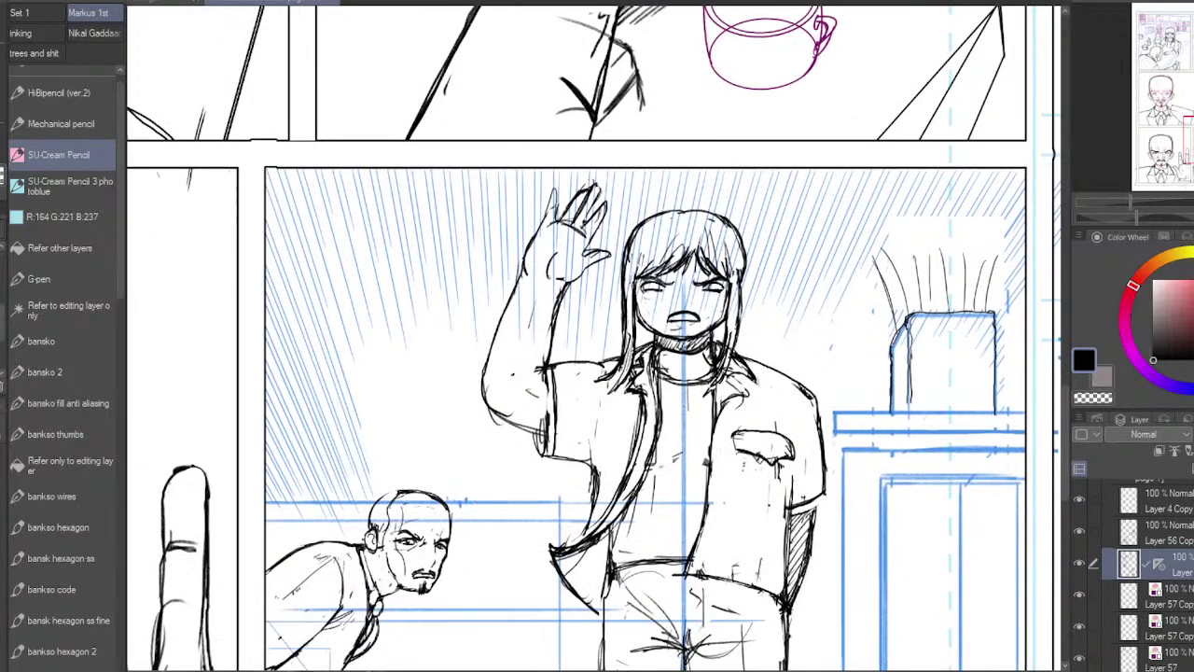
Step: Draw a chest fold across the woman's shirt and hatch the inside of the jacket's flared tail
drag(660, 466, 709, 458)
drag(574, 554, 561, 566)
drag(580, 554, 569, 570)
drag(596, 541, 575, 578)
drag(605, 541, 579, 587)
drag(604, 563, 583, 597)
drag(605, 578, 589, 609)
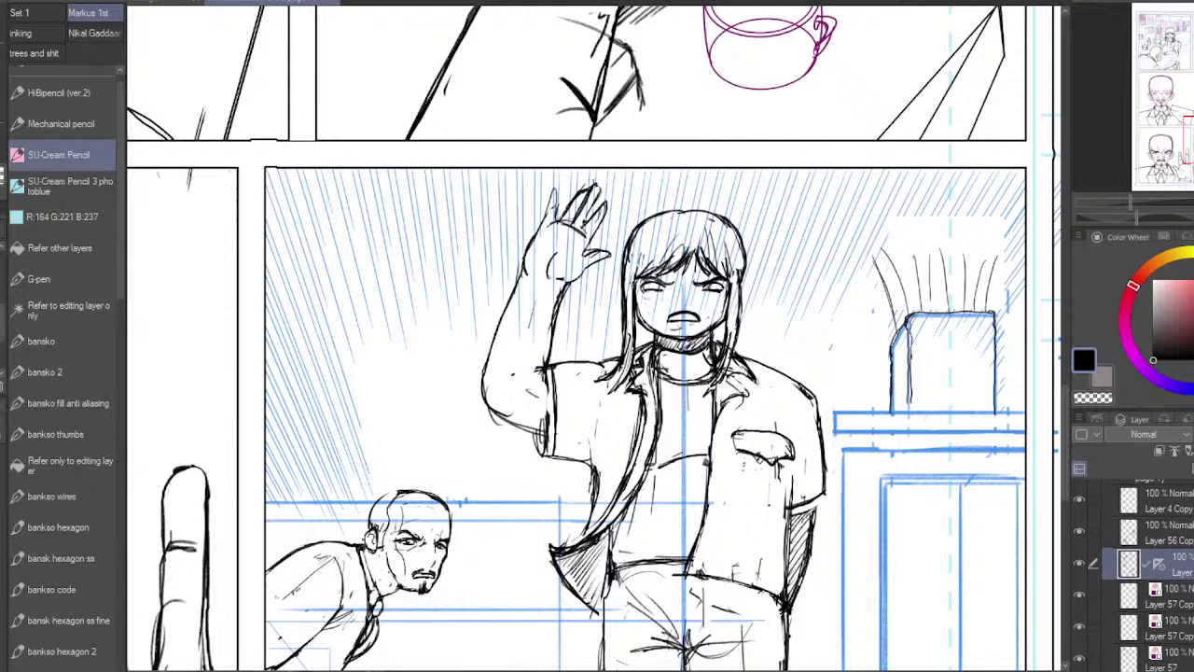
Step: Add elbow and forearm contour lines to the woman's raised arm, plus a small fold mark on her shirt
drag(541, 367, 509, 403)
drag(541, 310, 518, 362)
drag(568, 288, 529, 374)
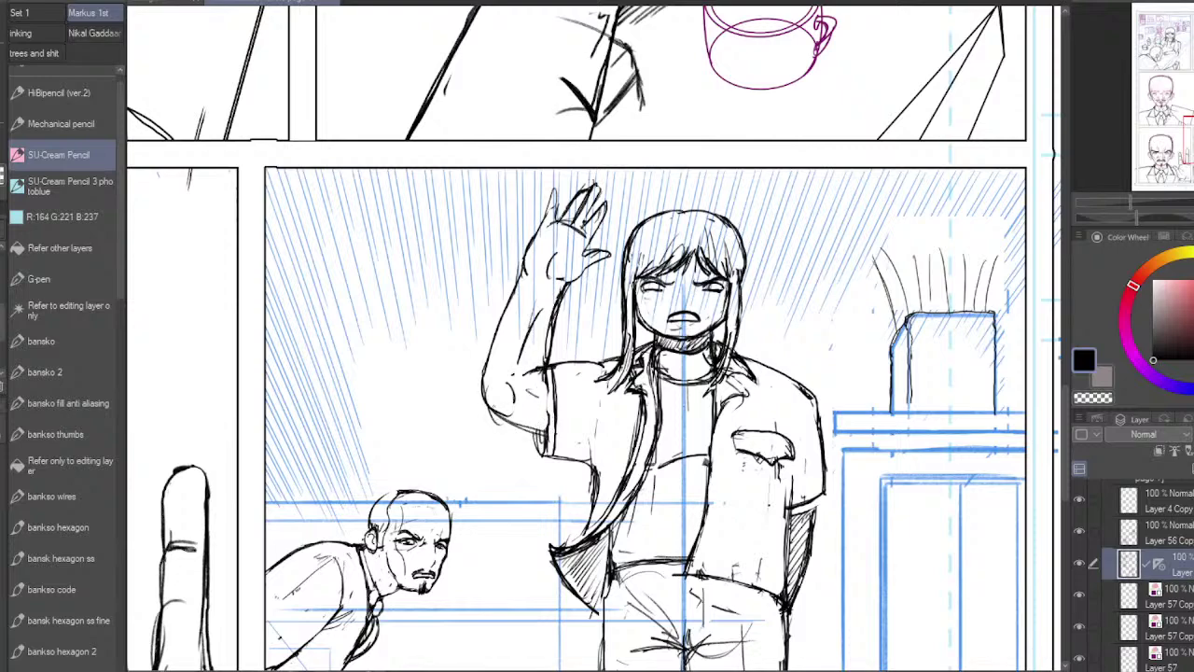
drag(694, 431, 703, 423)
Step: Create a new layer folder above the page 7 folder and name it "page 8"
scroll(759, 488, down, 1)
drag(844, 565, 883, 411)
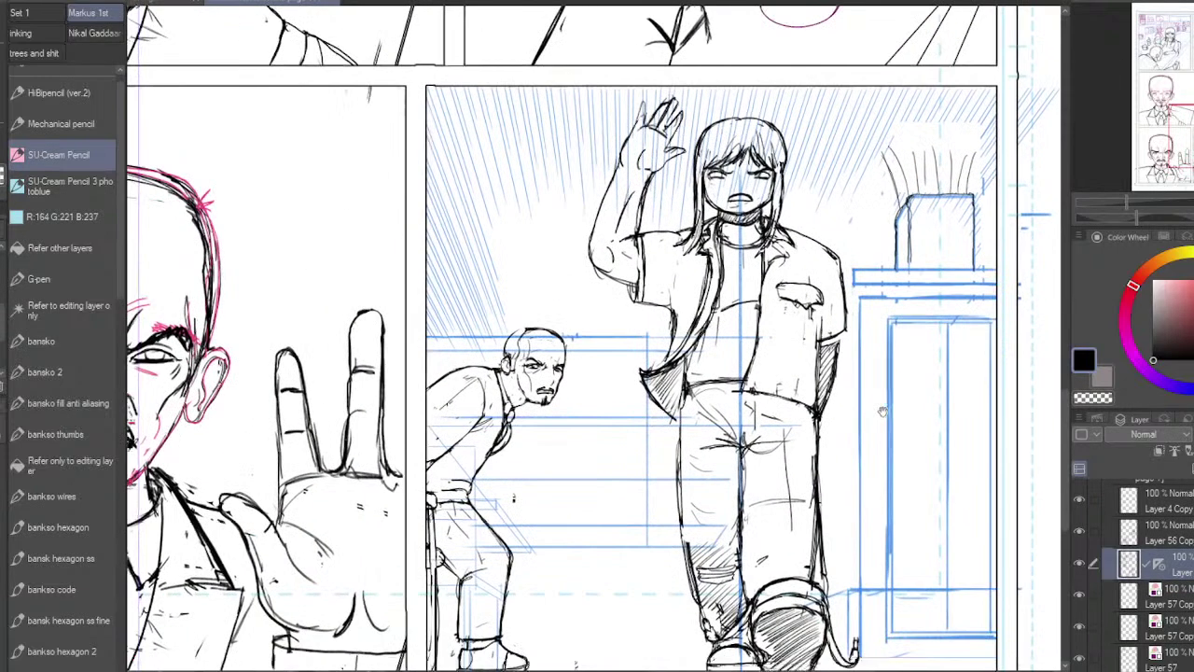
drag(890, 497, 889, 434)
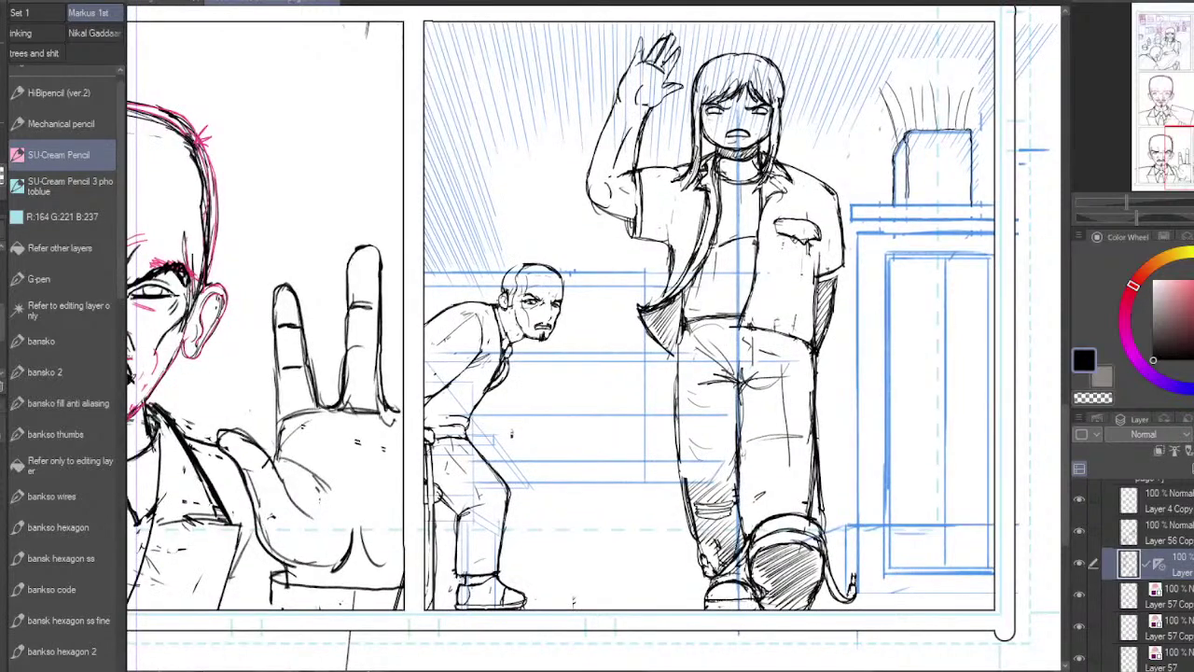
key(ctrl+0)
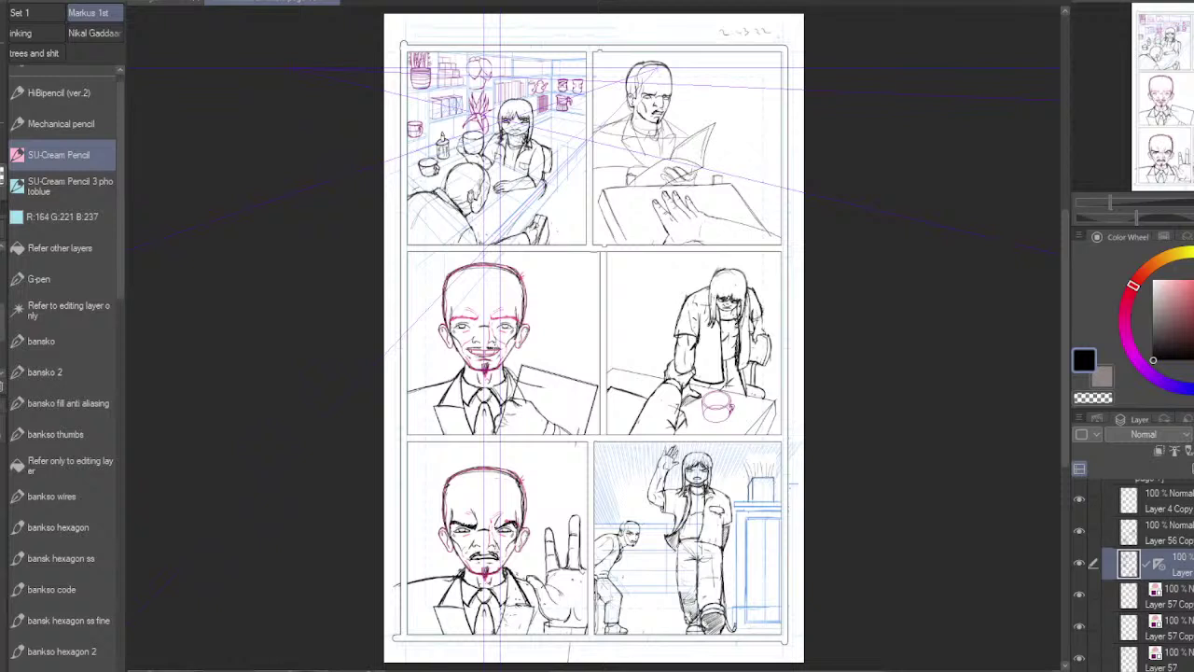
scroll(1150, 572, up, 3)
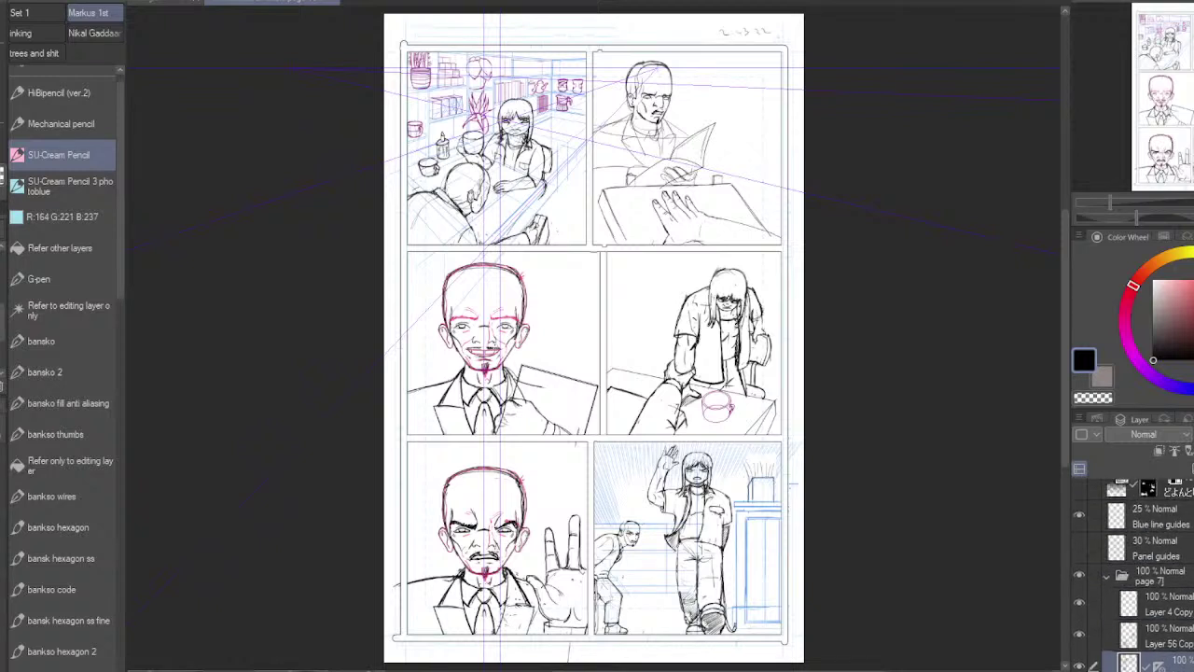
click(1157, 575)
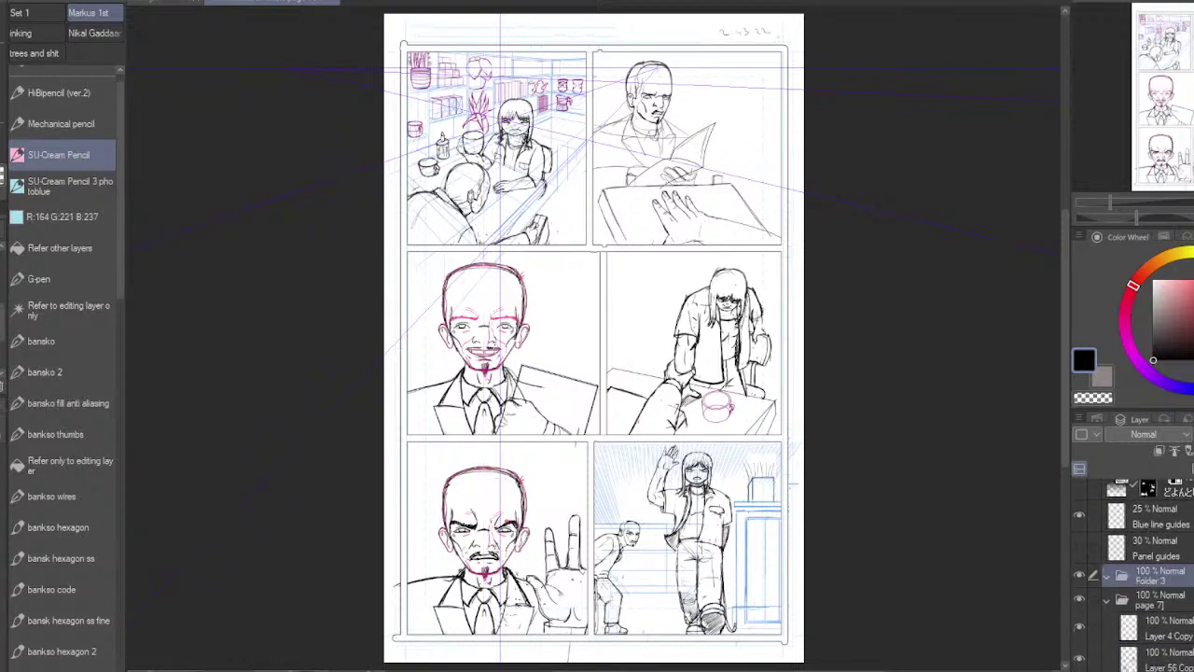
double_click(1164, 581)
text(page 6)
key(BackSpace)
key(BackSpace)
text(8)
key(Return)
Step: Export the finished page as a single-layer JPEG named "the kindness of killers page 007" in the issue 1 folder
click(2, 1)
mouse_move(107, 160)
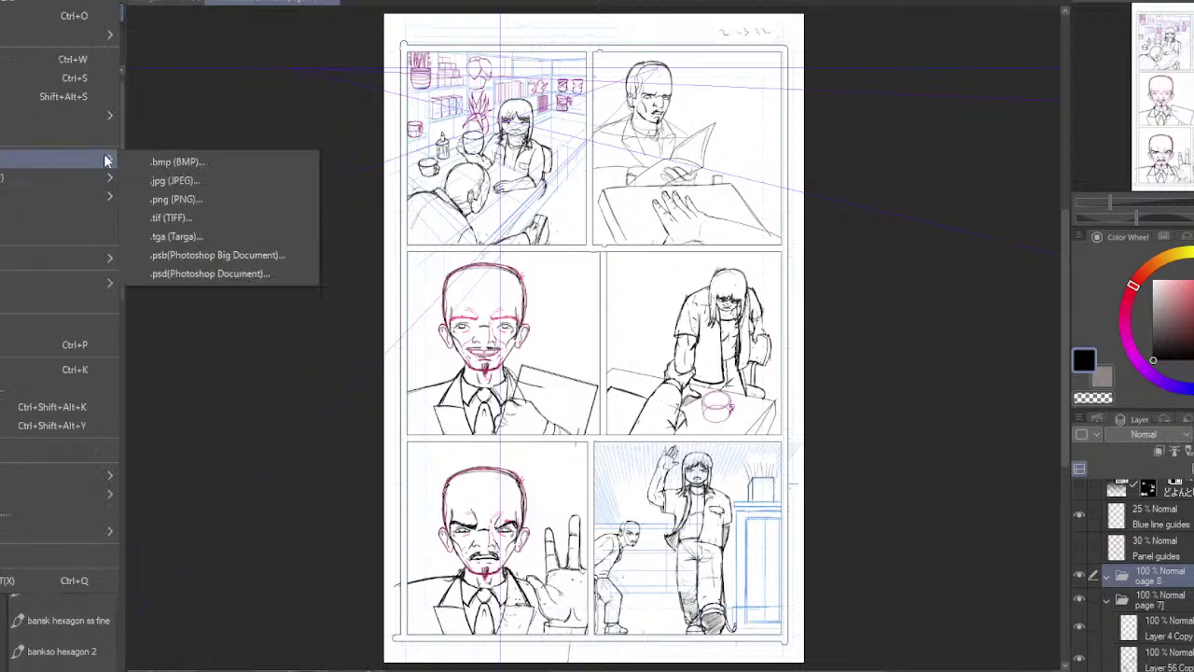
click(165, 183)
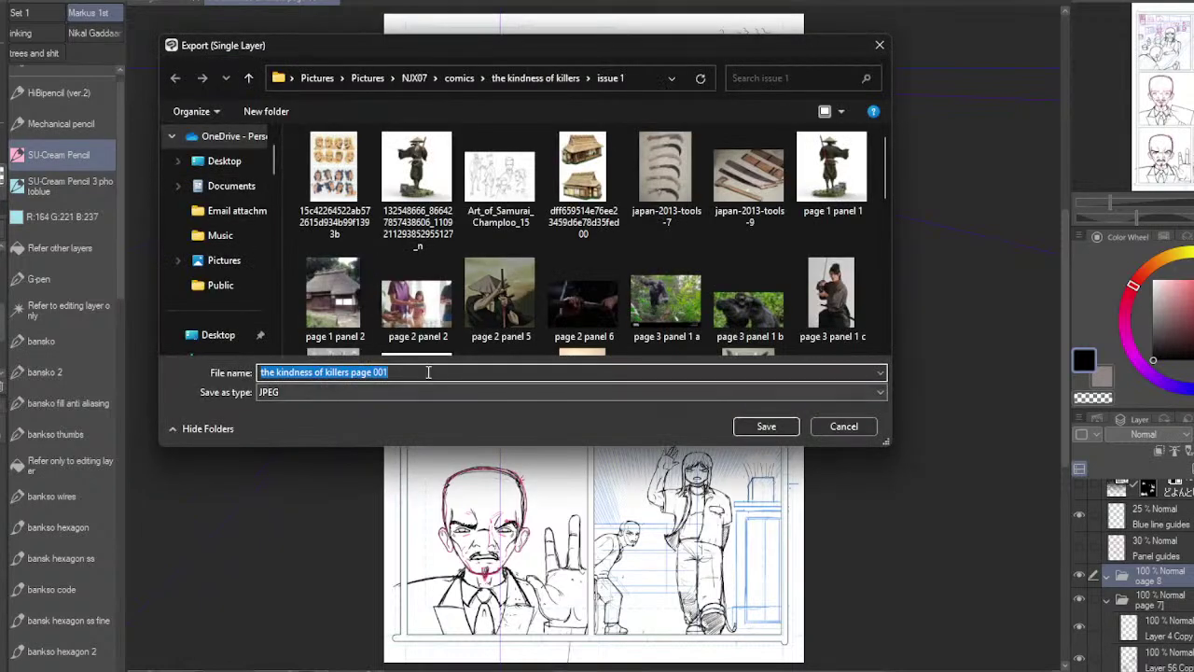
click(428, 371)
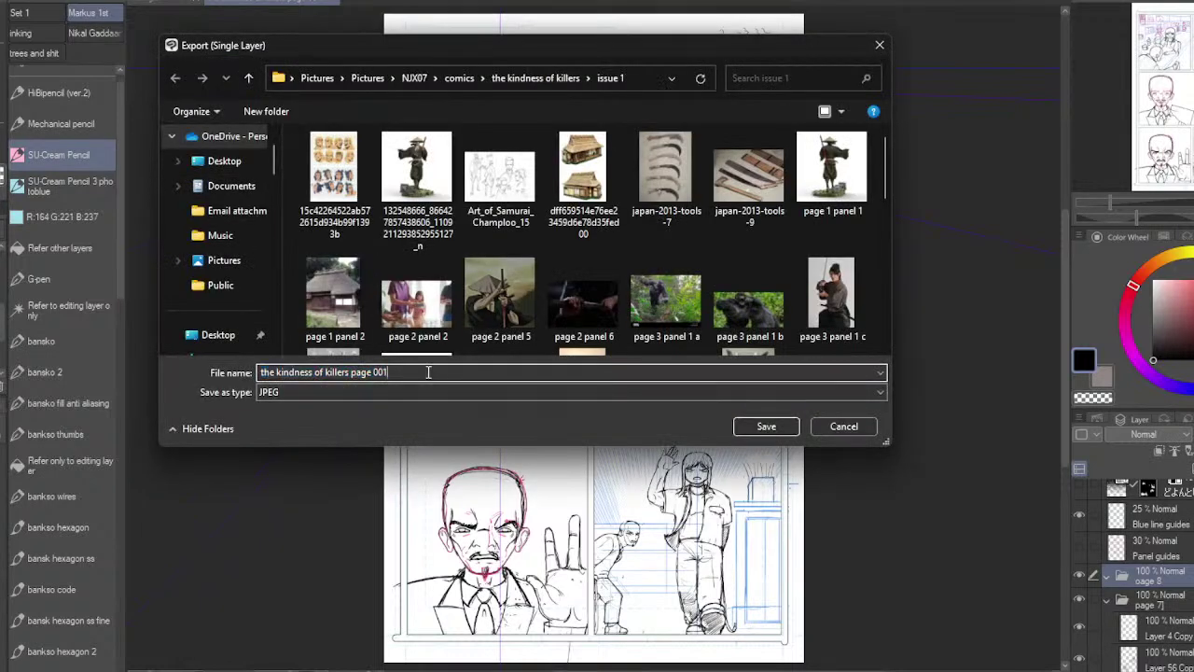
key(BackSpace)
text(7)
click(767, 428)
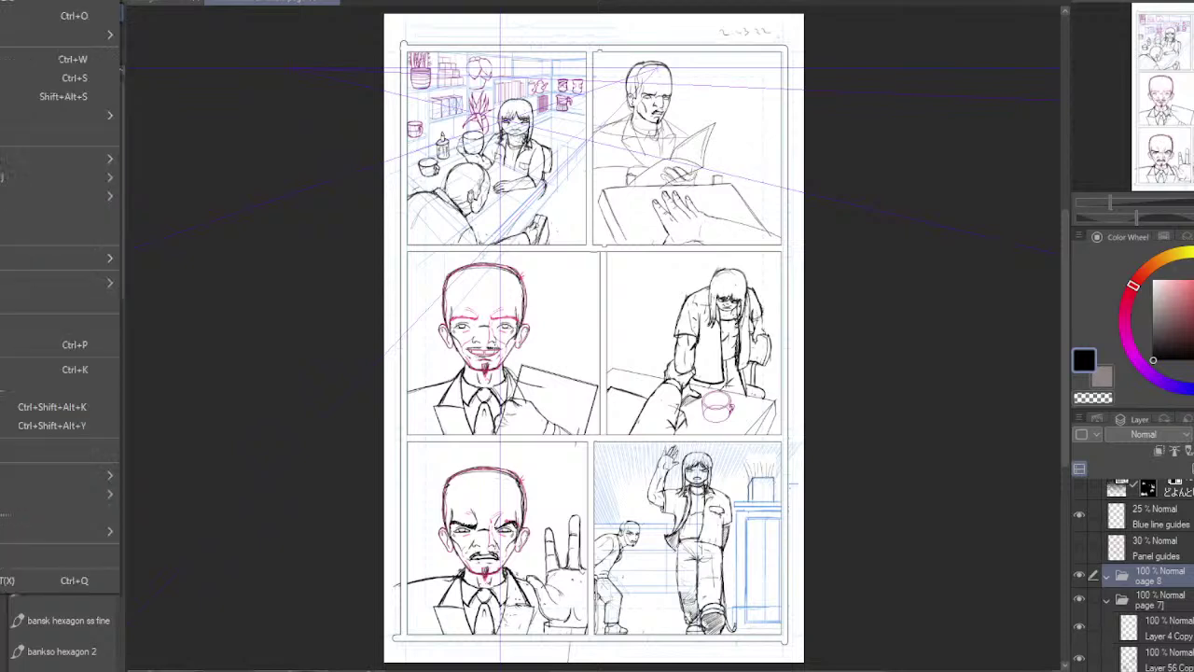
Step: Open the image "the kindness of killers thumbs" from the "the kindness of killers" folder
key(ctrl+o)
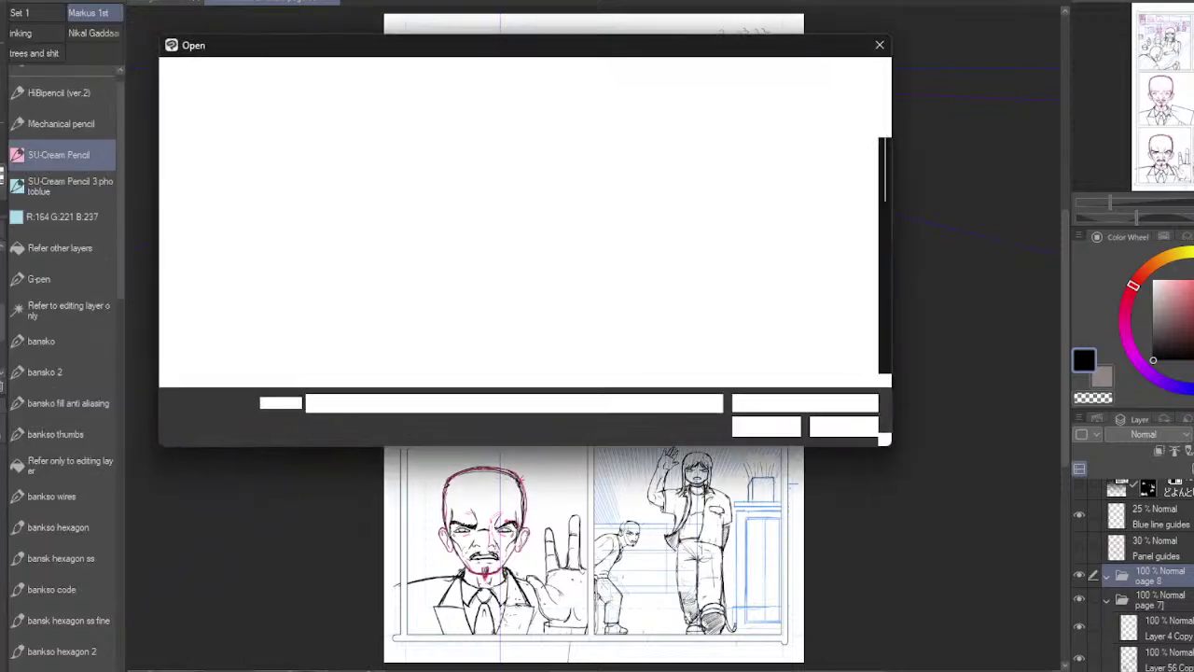
scroll(500, 168, down, 10)
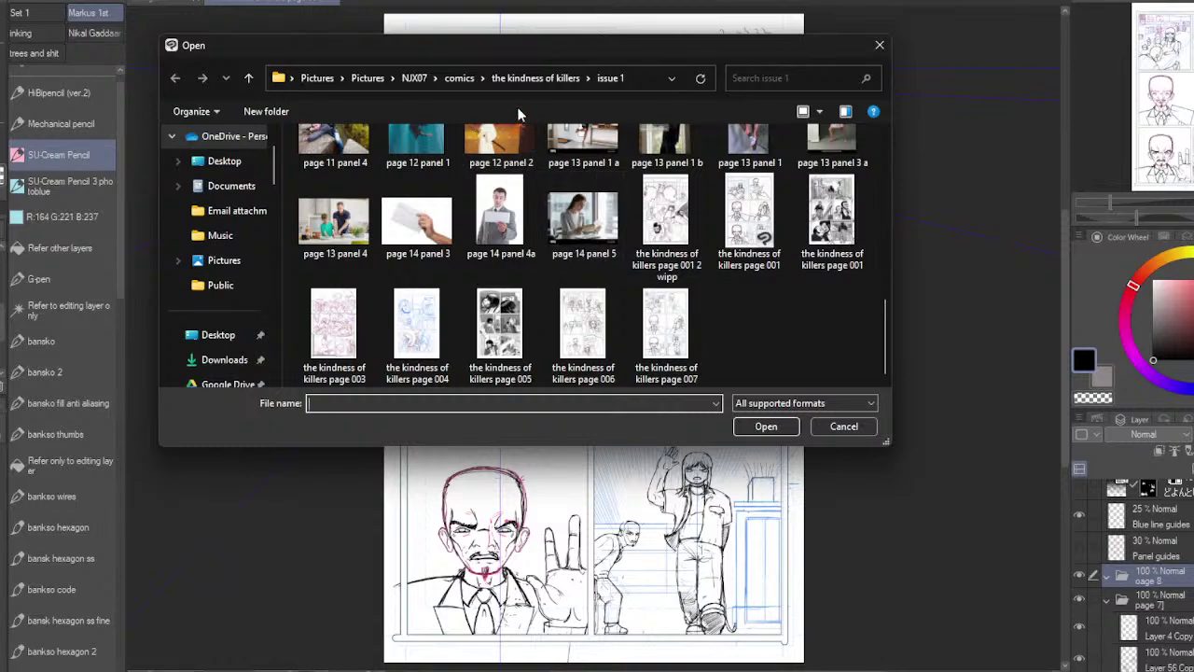
click(536, 78)
scroll(549, 290, down, 12)
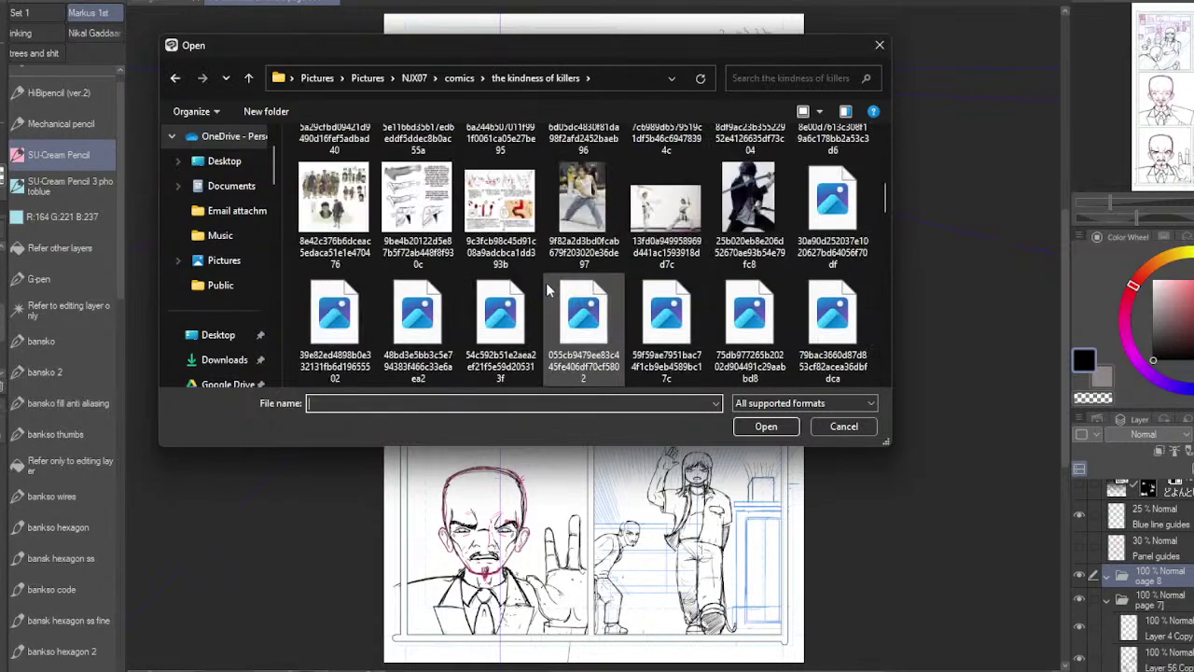
scroll(549, 290, down, 3)
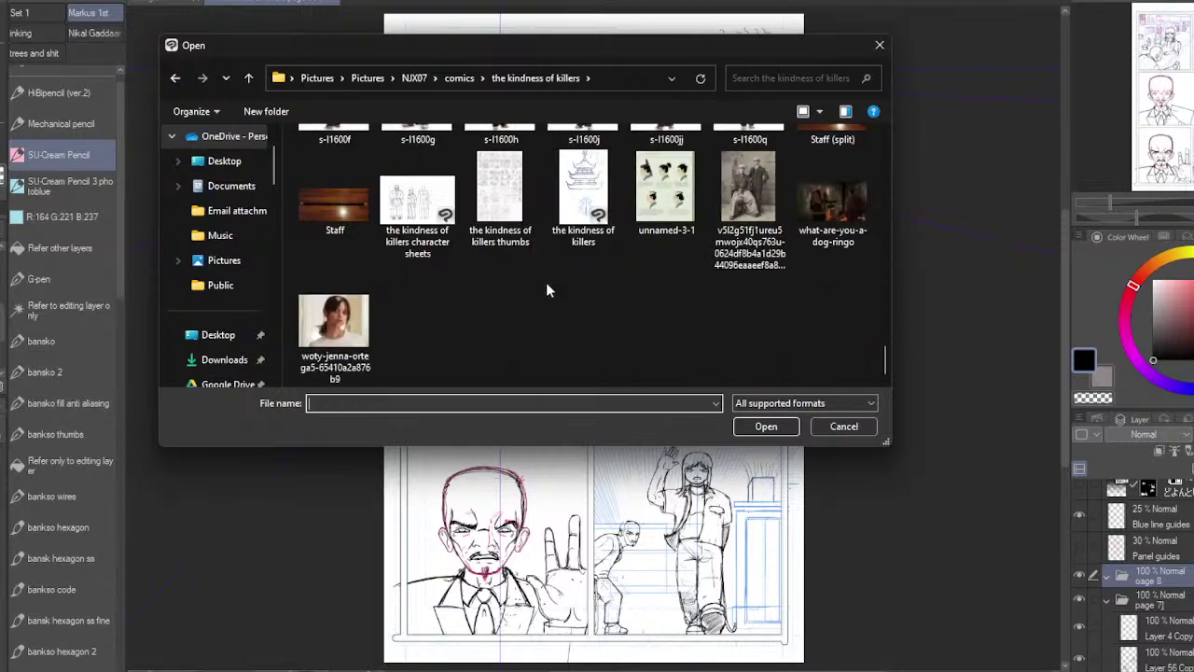
click(509, 198)
click(746, 433)
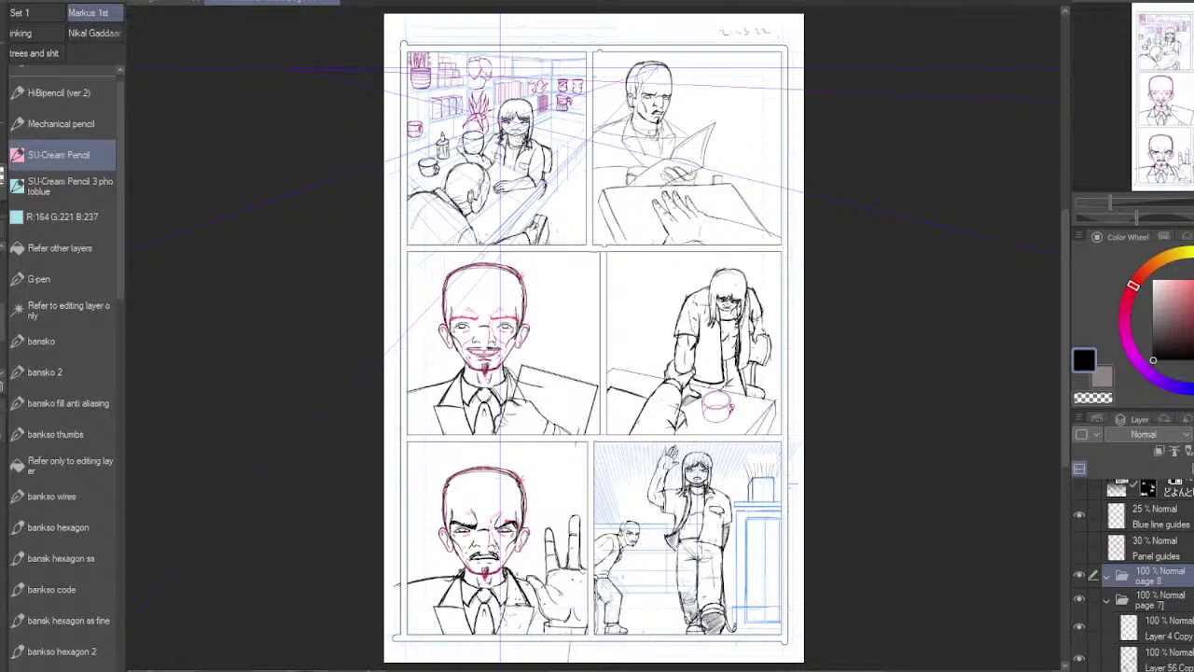
Step: Bring up the thumbnail sheet and examine the rough panel layouts for pages 7 and 8
key(ctrl+Tab)
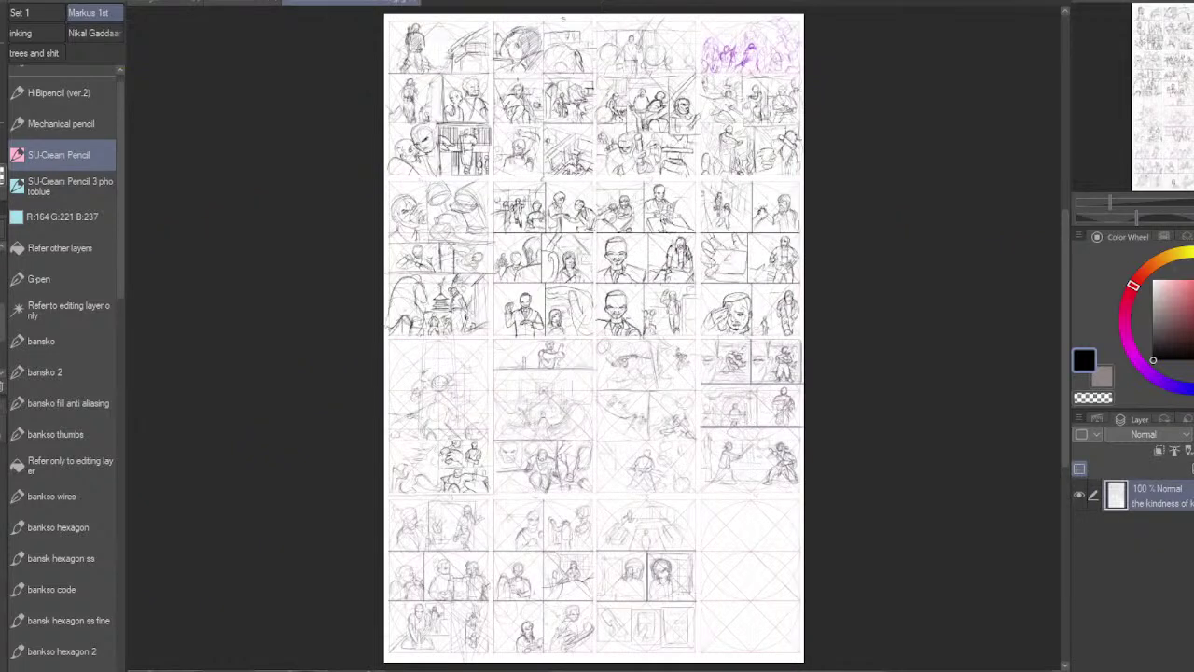
key(ctrl+plus)
key(ctrl+plus)
key(ctrl+plus)
drag(1190, 106, 1193, 82)
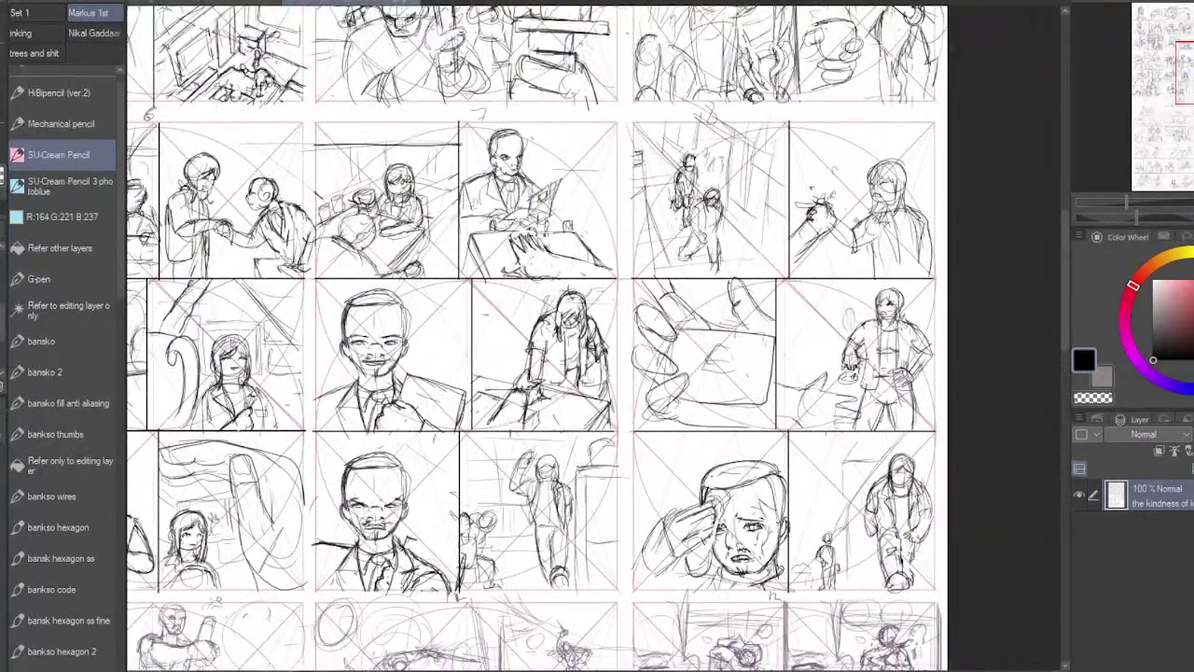
Step: Select the whole six-panel page 8 thumbnail on the layout sheet and copy it
key(space)
drag(627, 116, 944, 598)
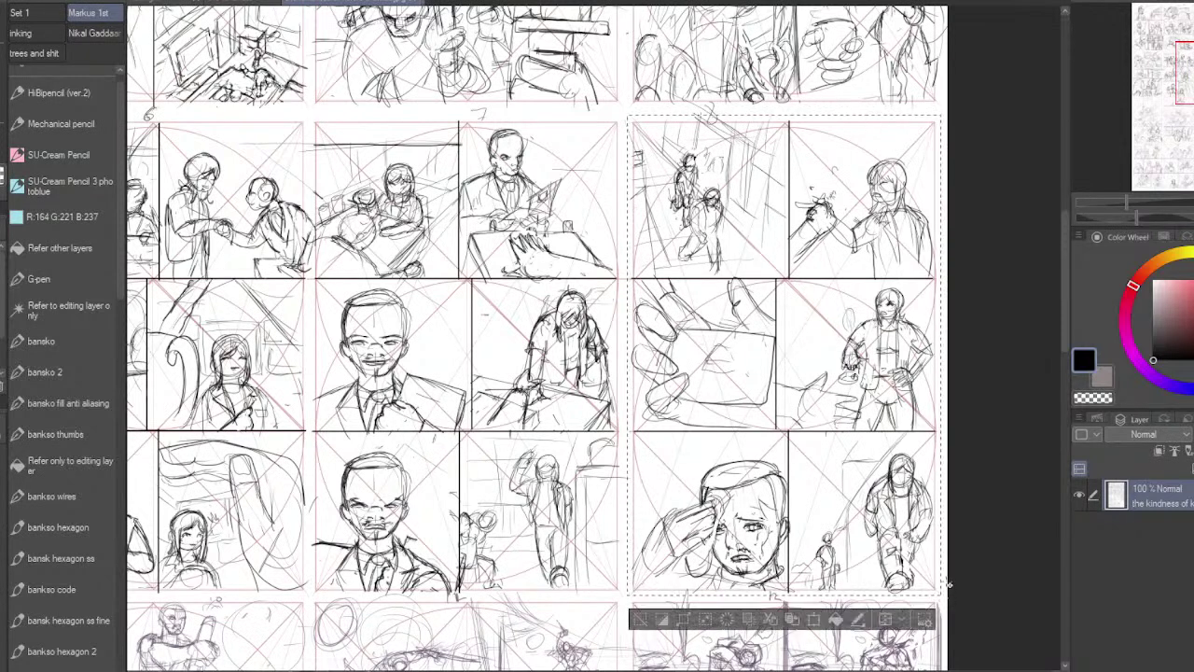
click(0, 0)
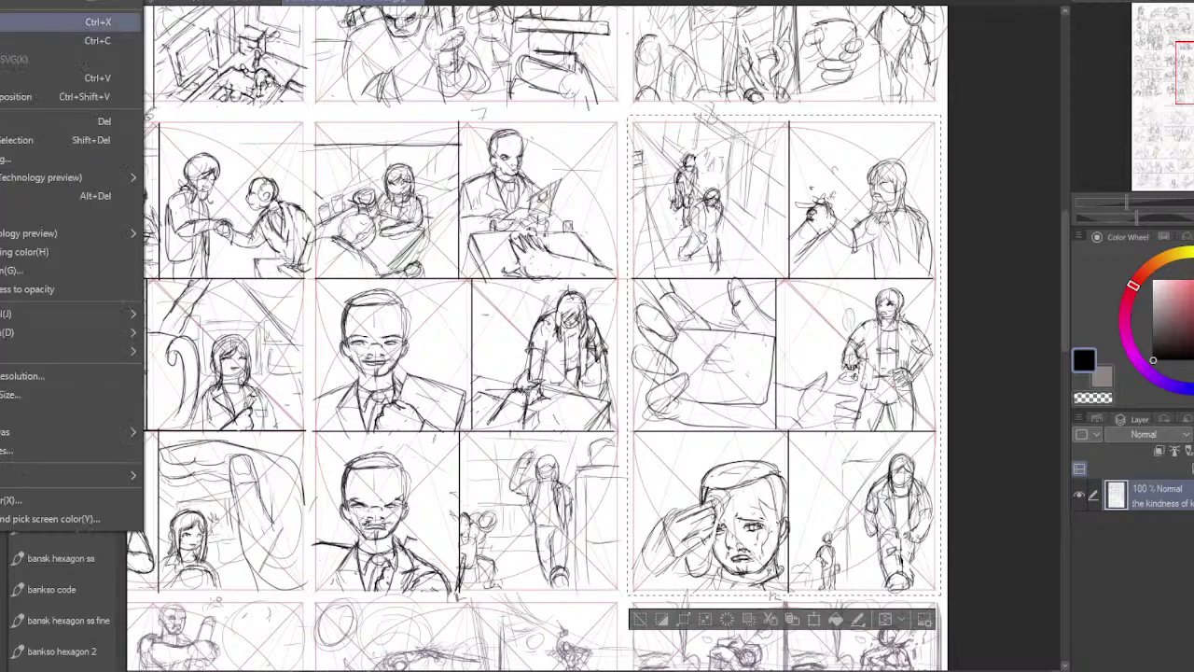
click(45, 40)
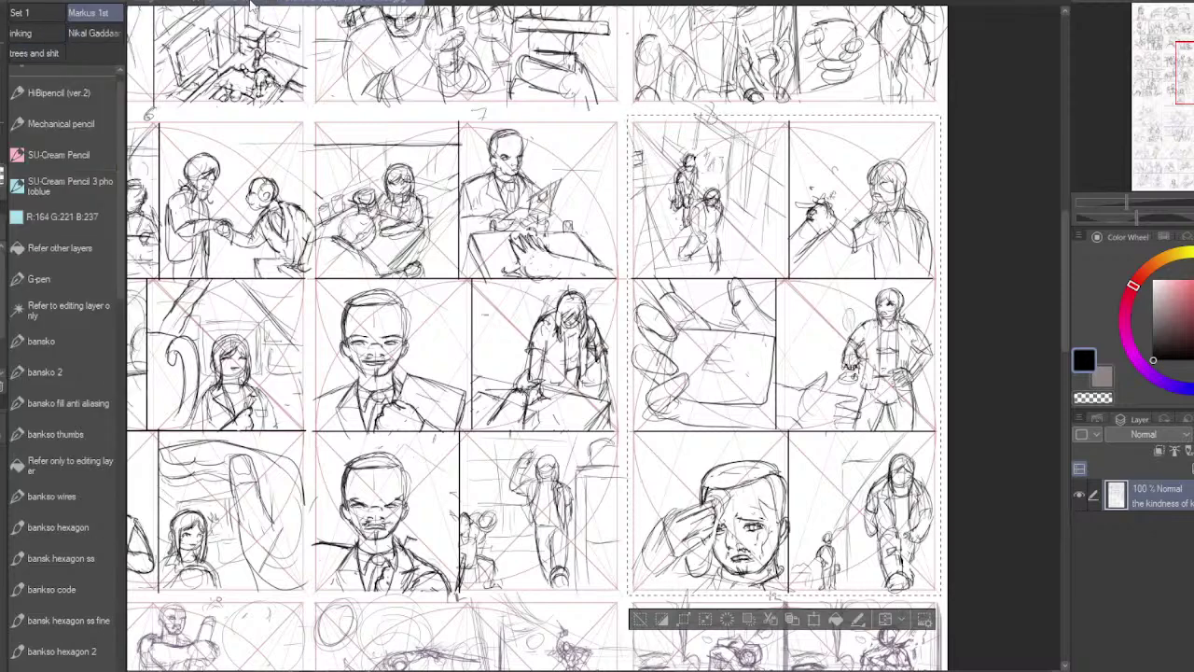
Step: Return to the comic page document and hide the page 7 folder, leaving the page 8 folder visible
click(252, 3)
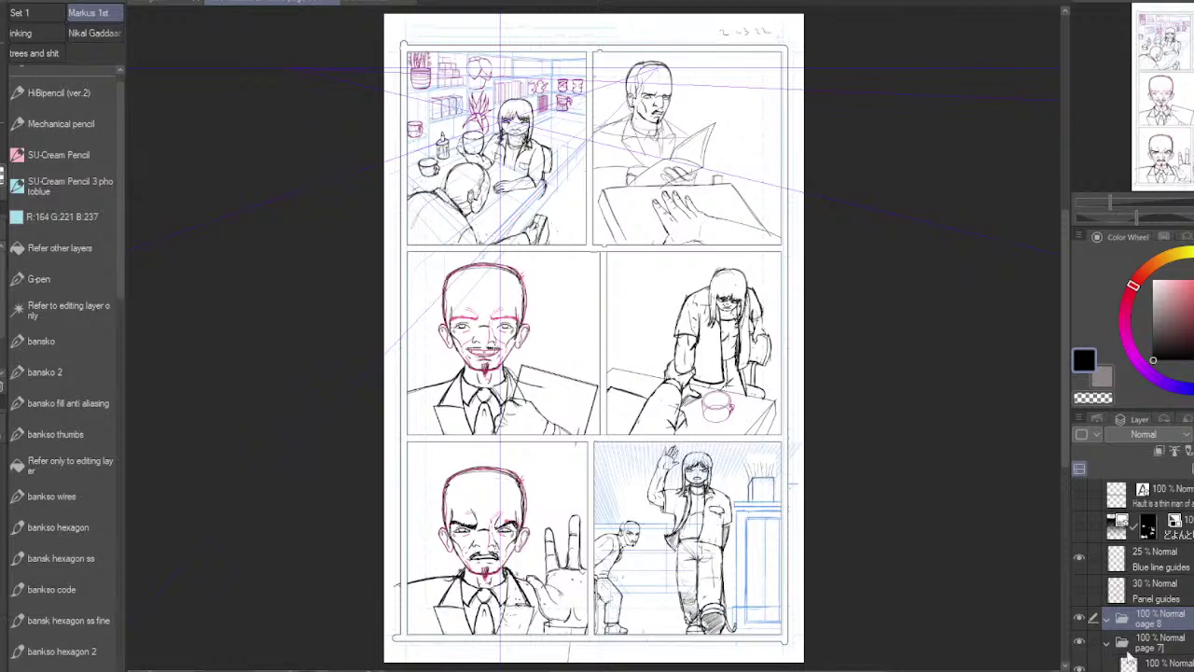
click(1081, 646)
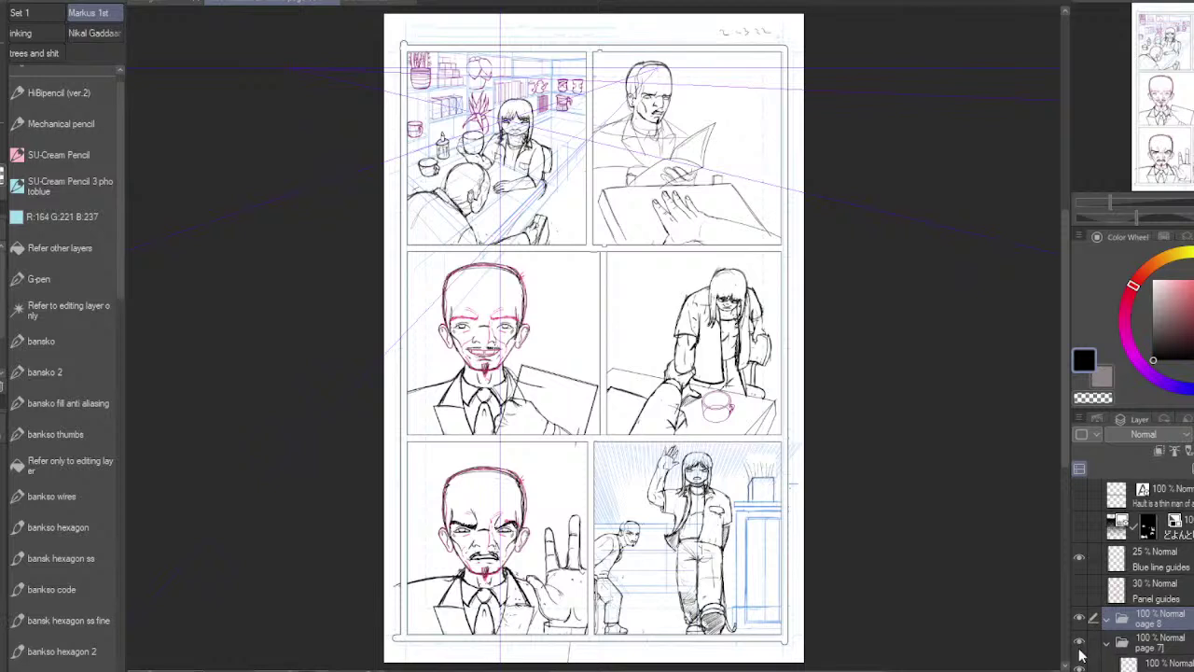
click(1168, 637)
click(1175, 628)
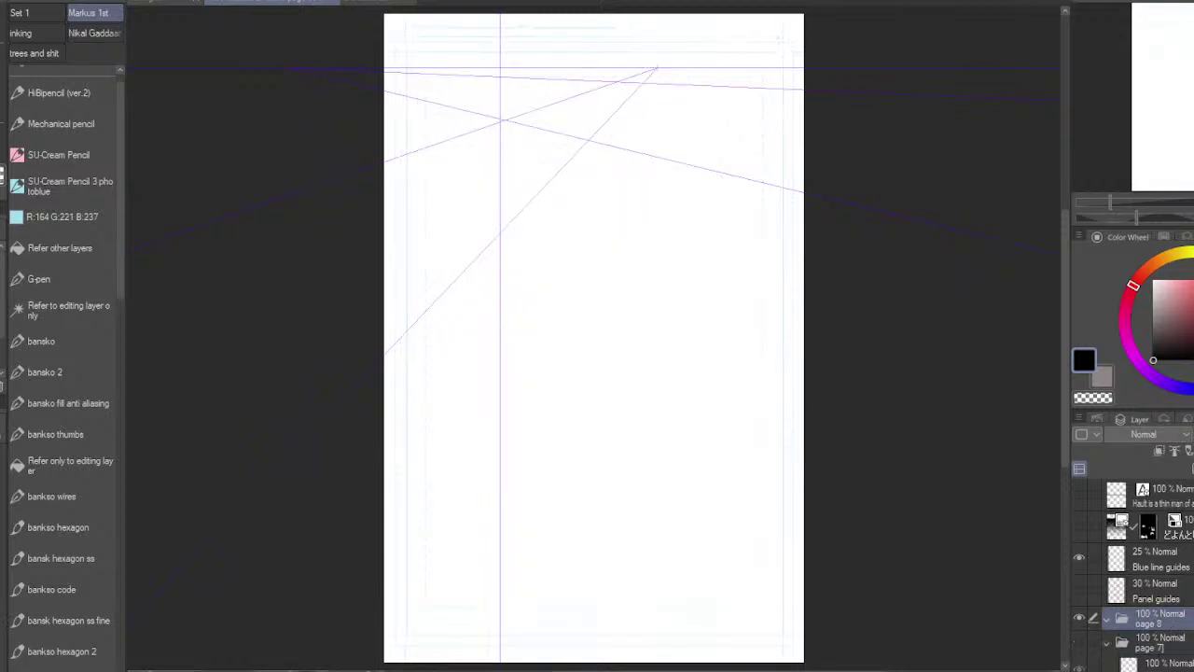
Step: Hide the rulers of the perspective layers inside the page 7 folder and collapse that folder
scroll(1148, 569, down, 5)
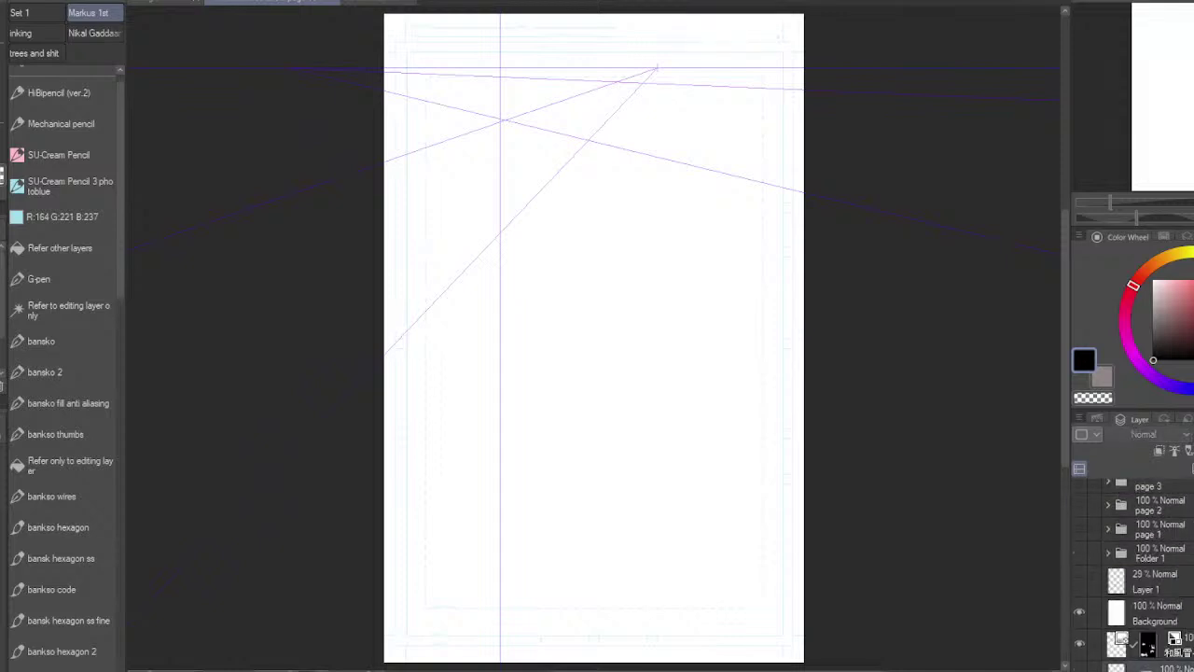
scroll(1148, 569, up, 5)
scroll(1148, 569, down, 5)
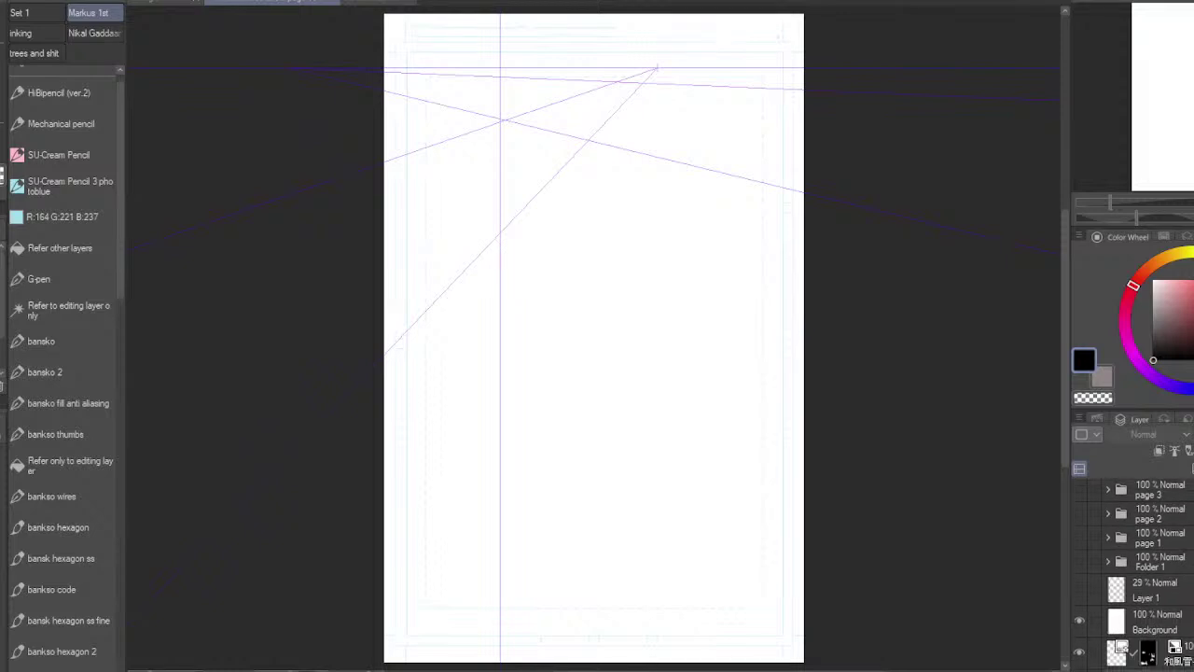
scroll(1147, 560, up, 3)
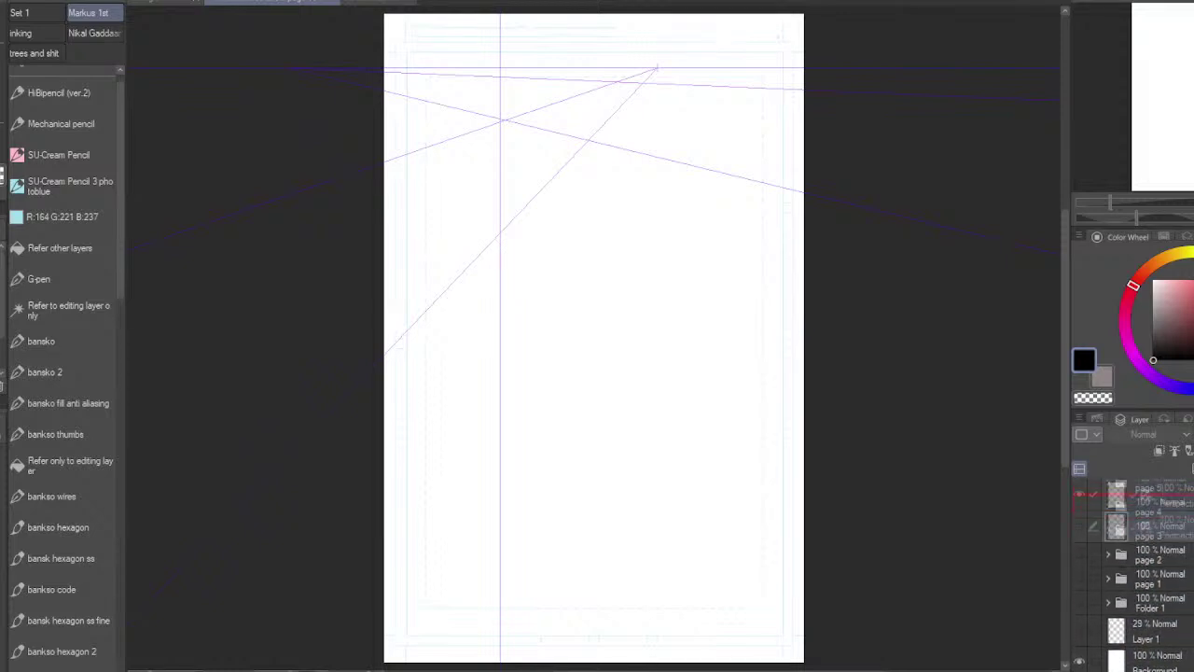
scroll(1147, 569, up, 5)
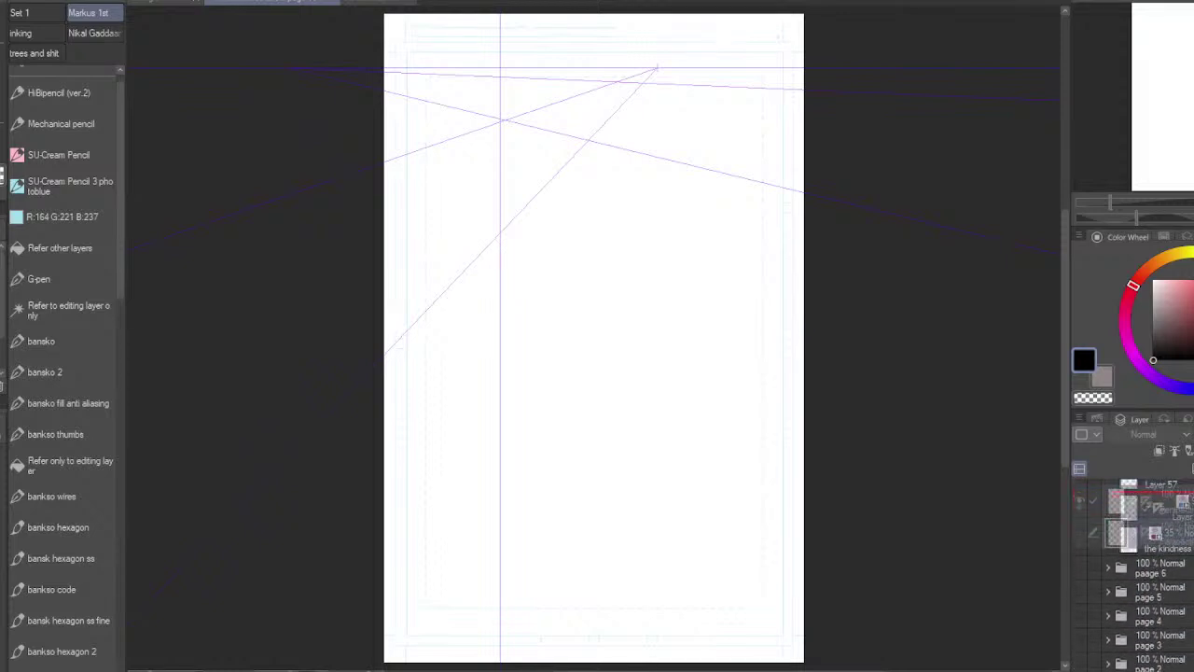
drag(1148, 504, 1147, 530)
scroll(1131, 580, up, 8)
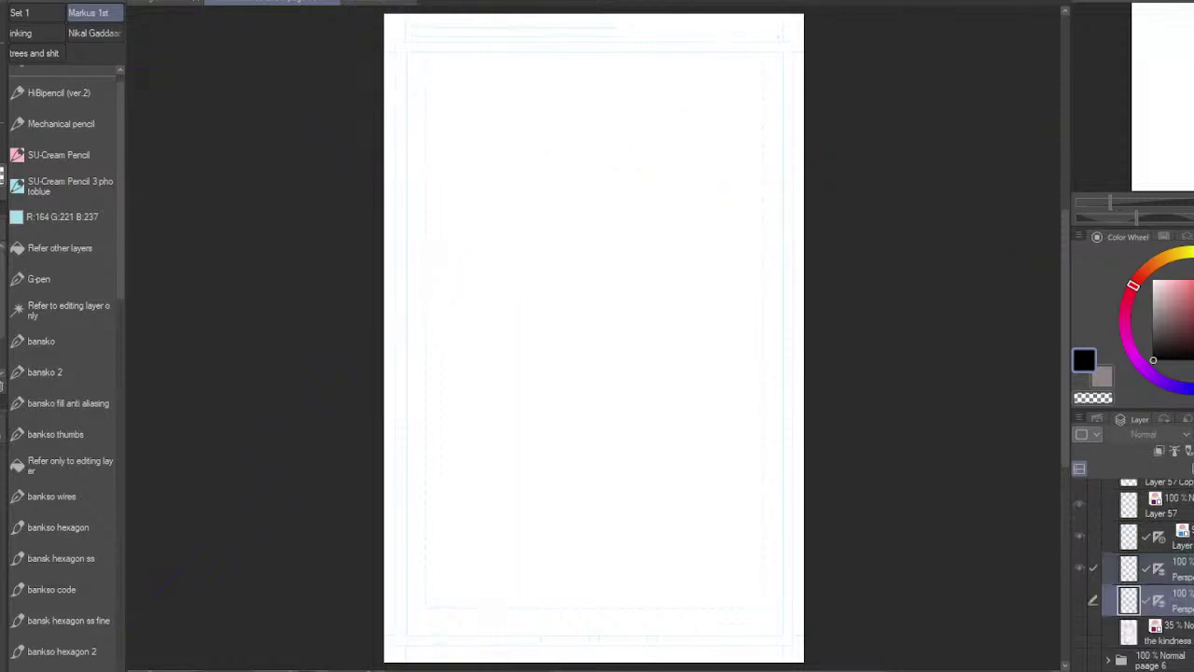
click(1107, 560)
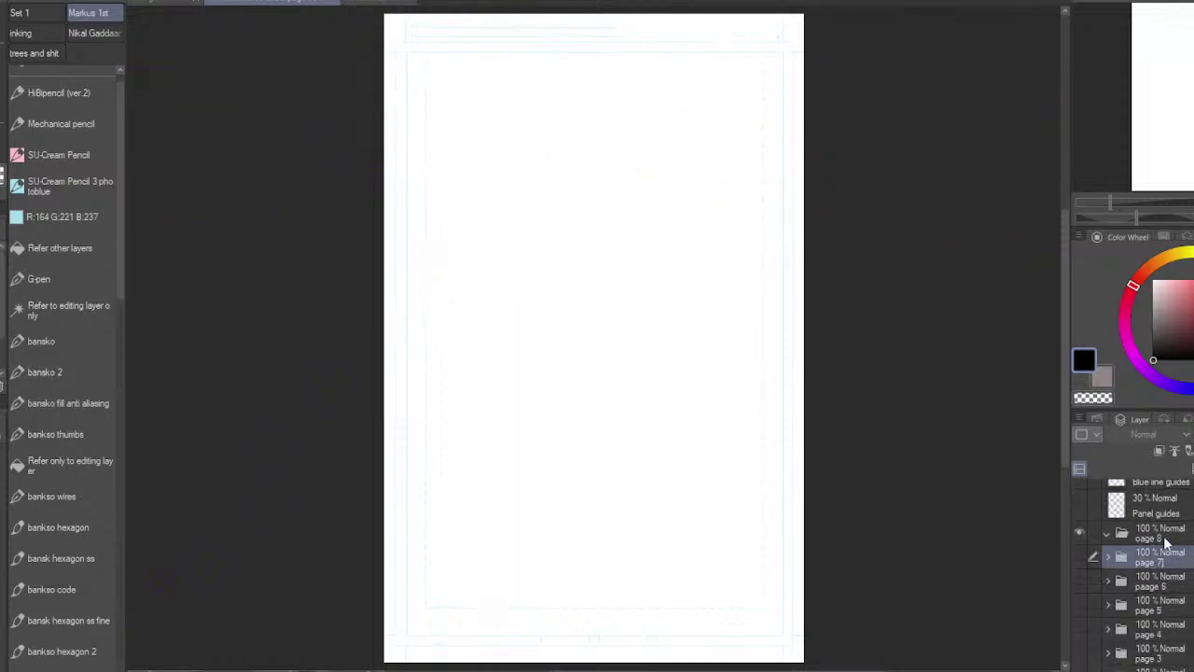
Step: Paste the copied thumbnail into the page 8 folder and enlarge it to fill the page's live area
click(1166, 539)
key(ctrl+v)
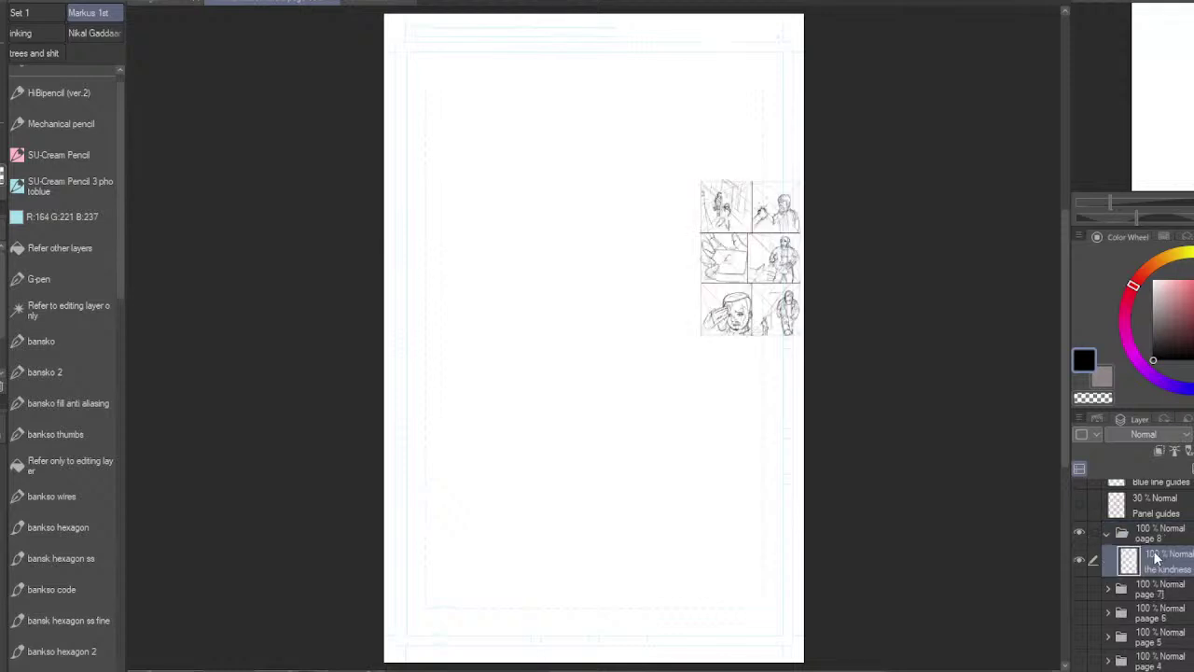
key(ctrl+t)
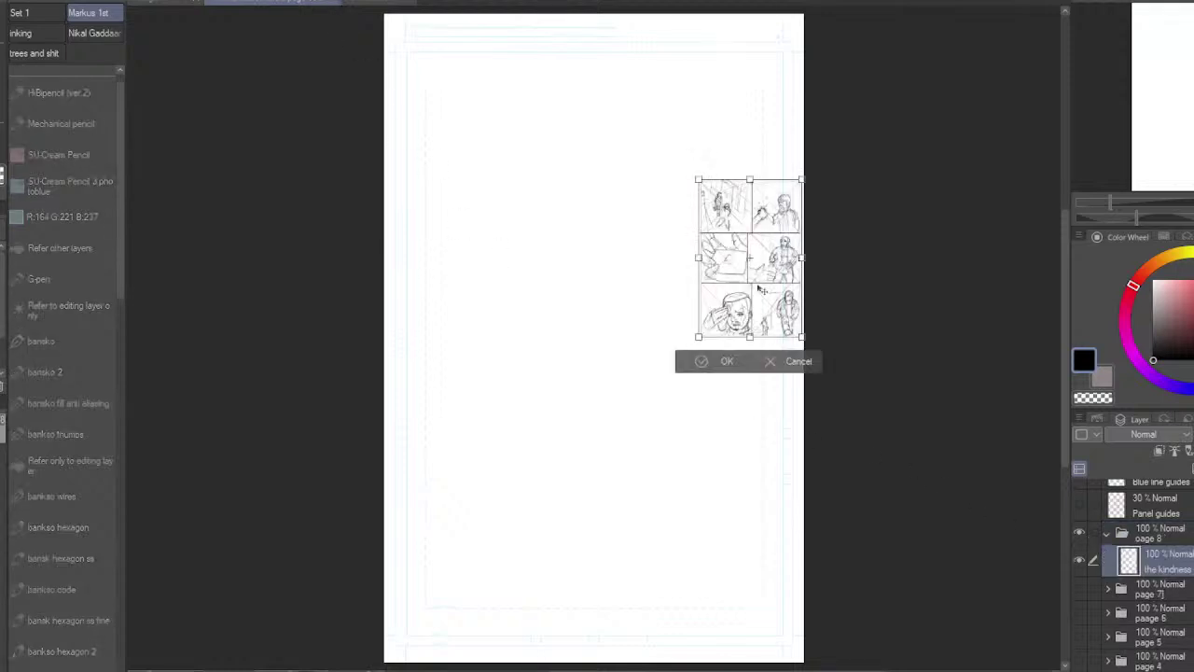
mouse_move(758, 272)
mouse_down()
mouse_move(542, 221)
mouse_move(470, 159)
mouse_up()
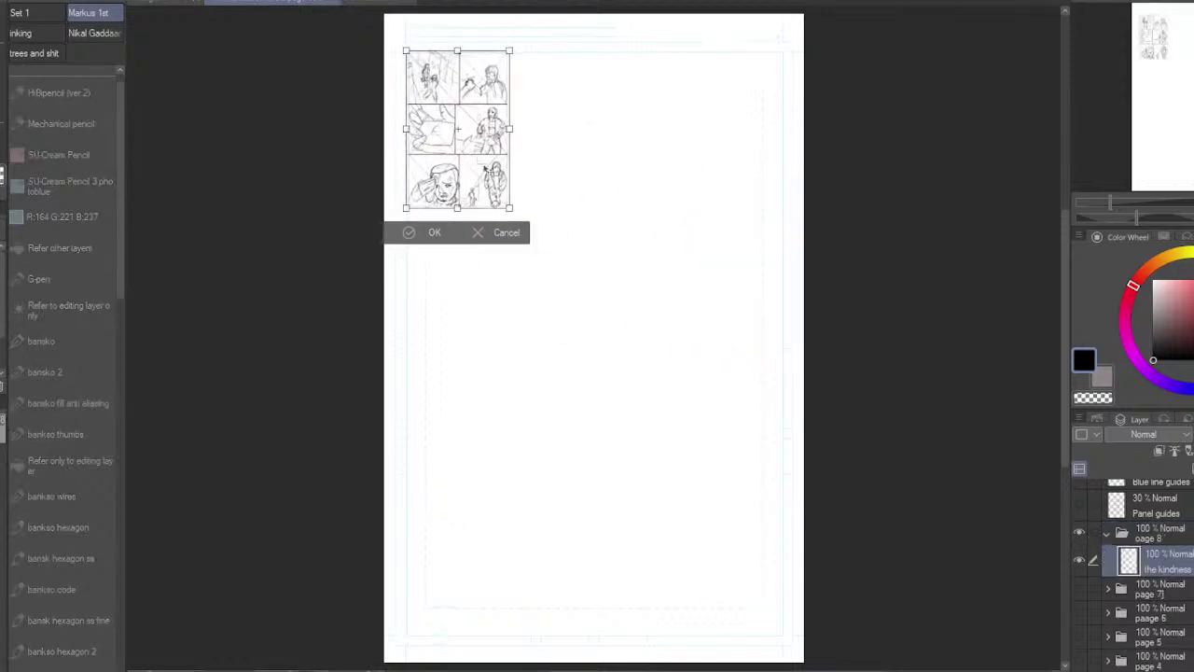
drag(509, 209, 820, 620)
drag(729, 514, 727, 515)
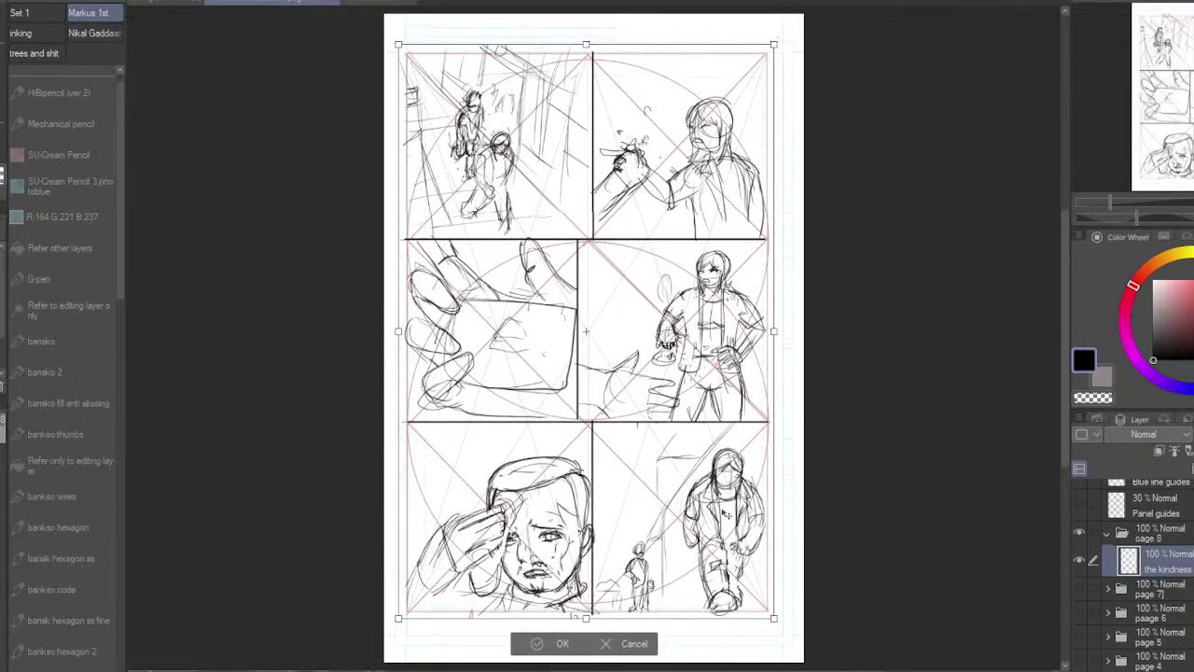
mouse_move(781, 626)
mouse_down()
mouse_move(793, 642)
mouse_move(795, 625)
mouse_move(791, 639)
mouse_up()
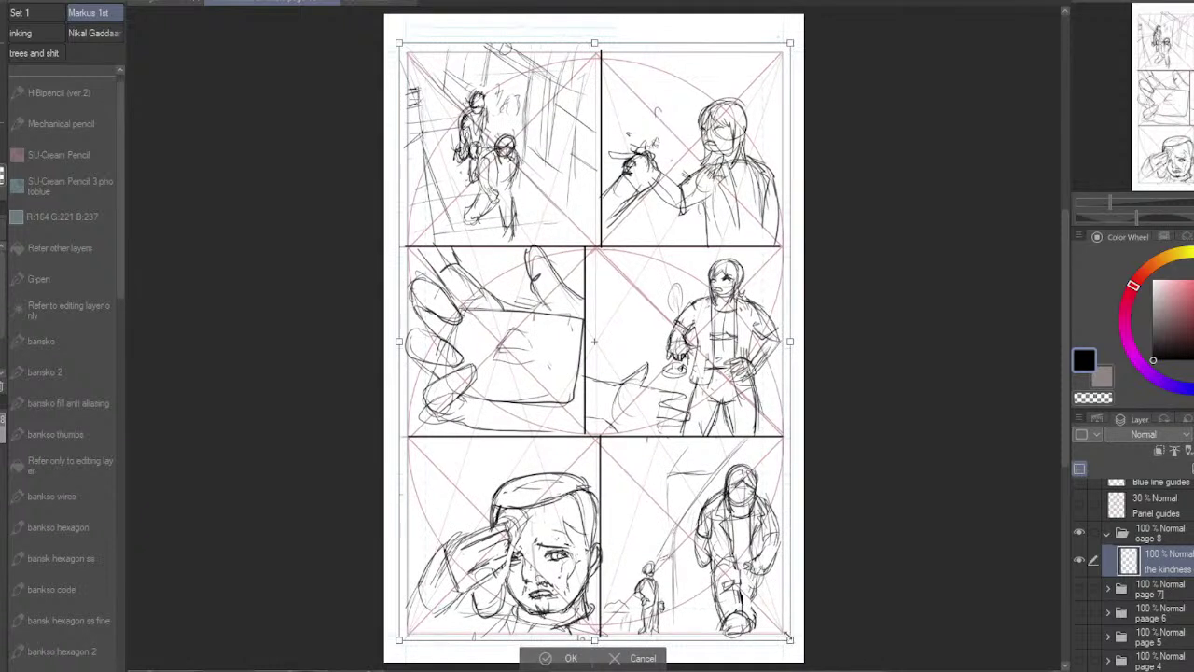
click(543, 660)
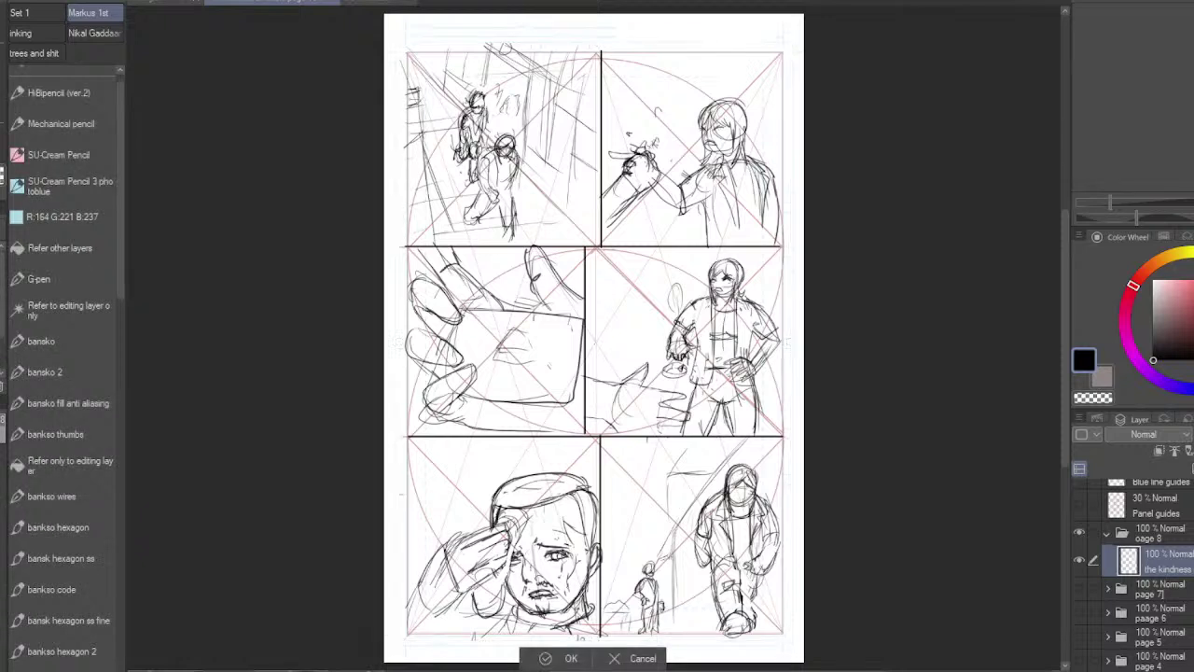
Step: Duplicate the panel border layer from the page 6 folder and place it above the thumbnail layer in the page 8 folder
click(1176, 616)
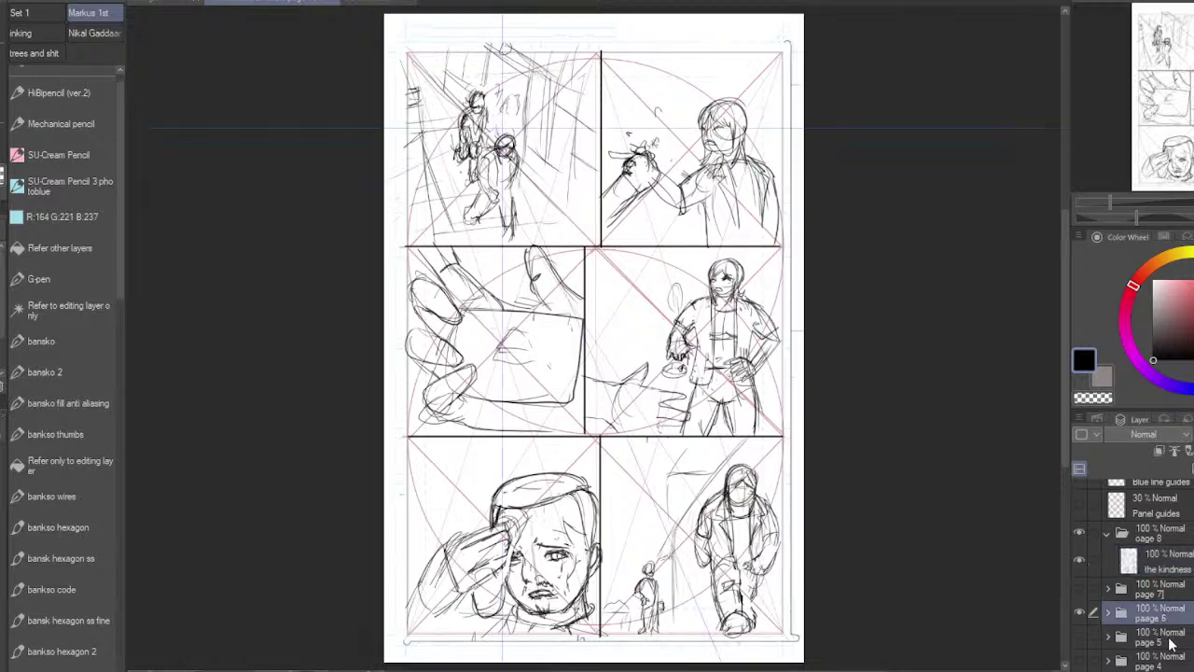
click(1109, 613)
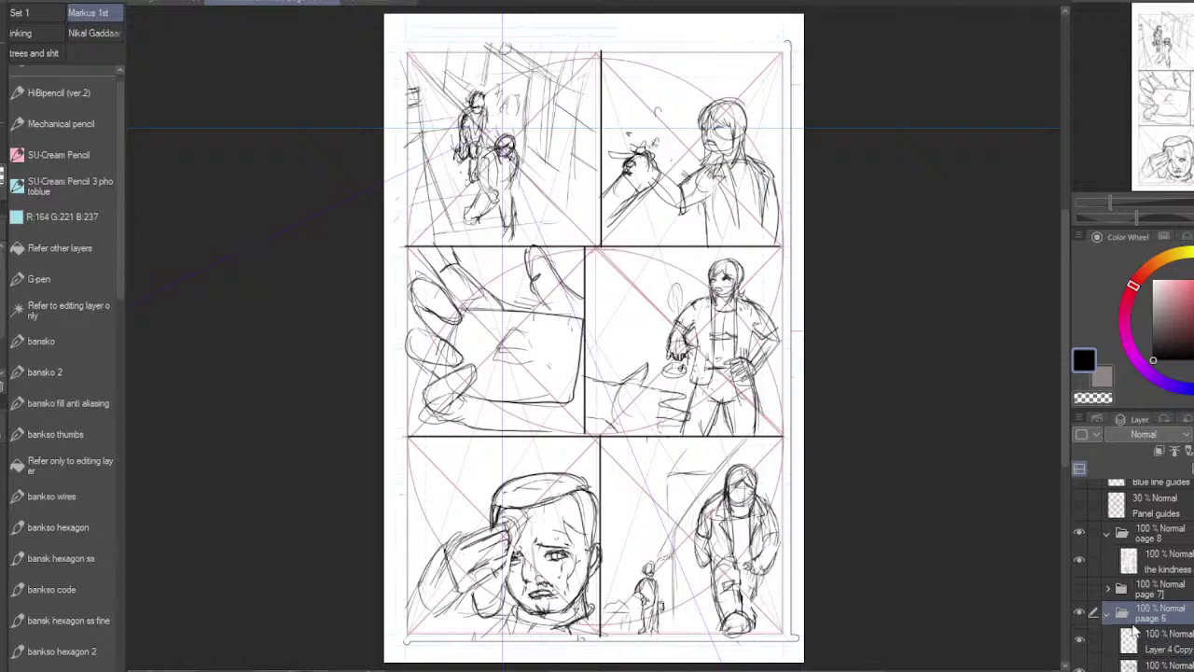
click(1187, 648)
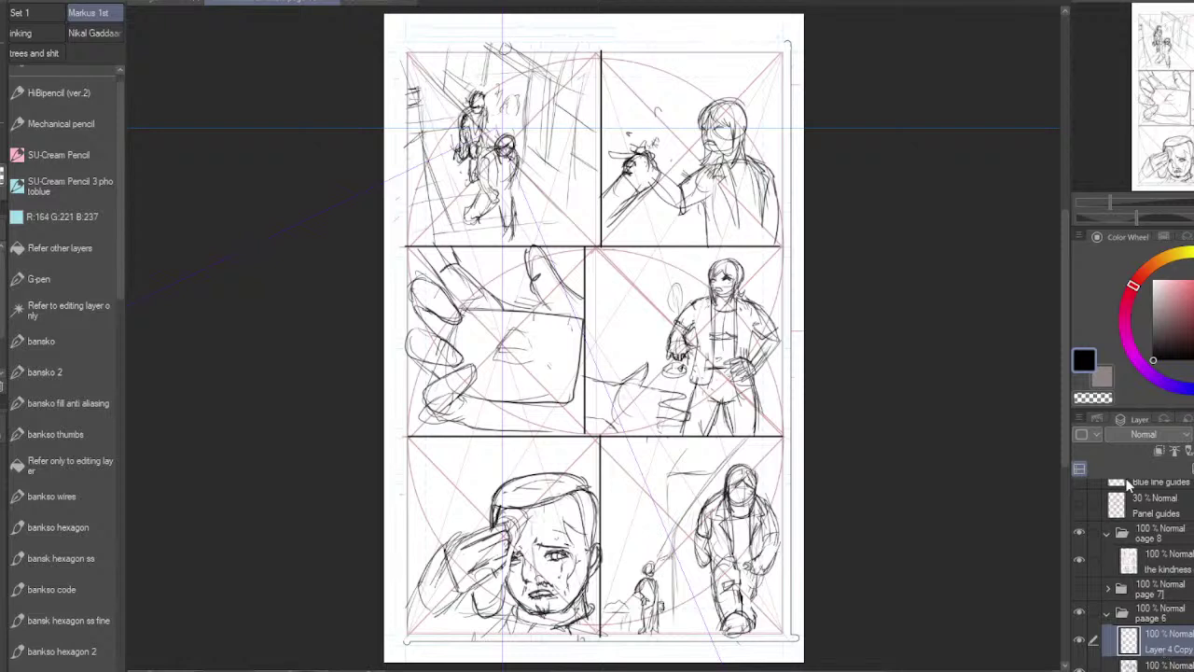
click(1078, 417)
click(1165, 251)
drag(1185, 641, 1180, 560)
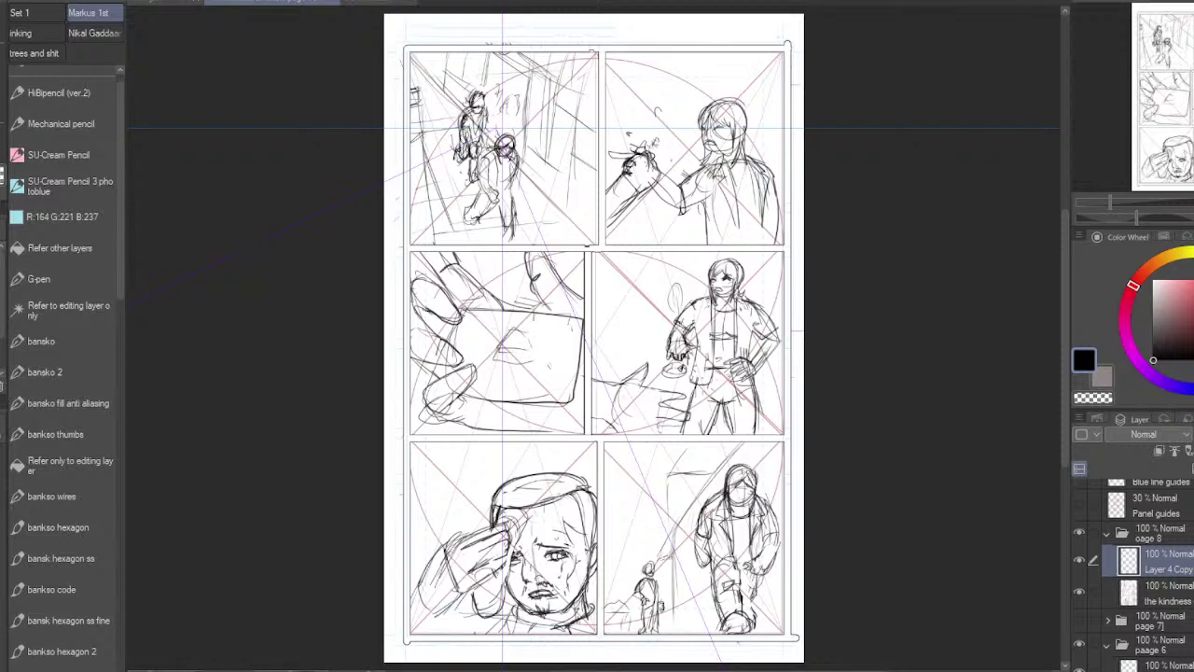
Step: Hide and collapse the page 6 folder again
scroll(1133, 574, down, 5)
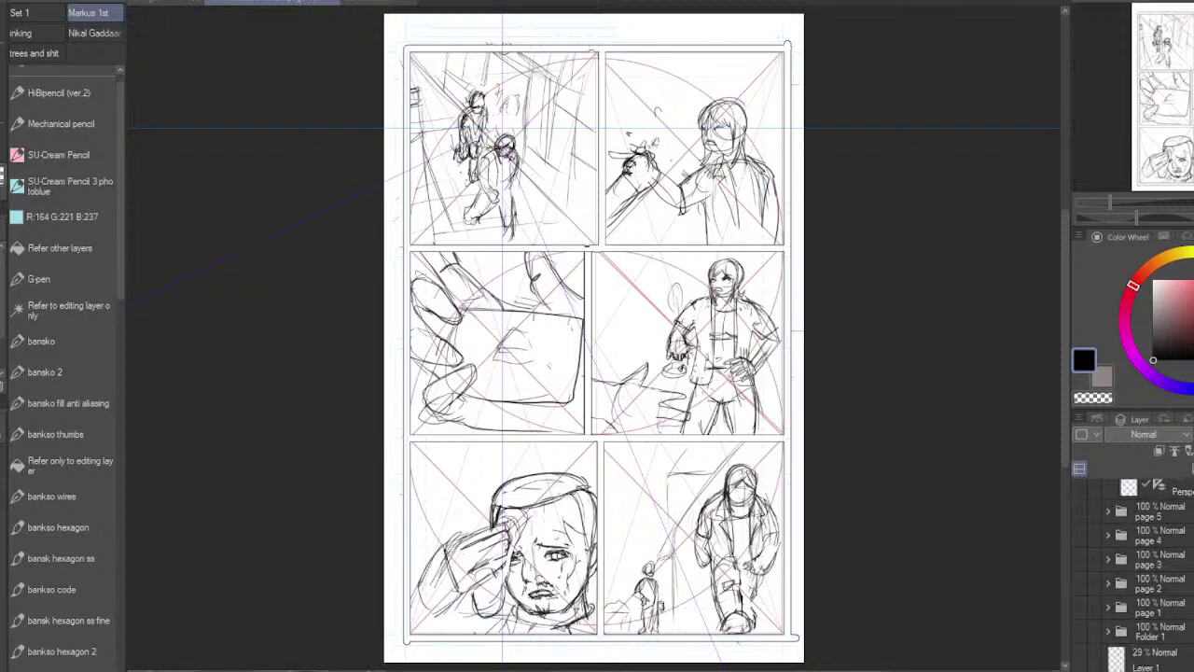
scroll(1147, 574, up, 6)
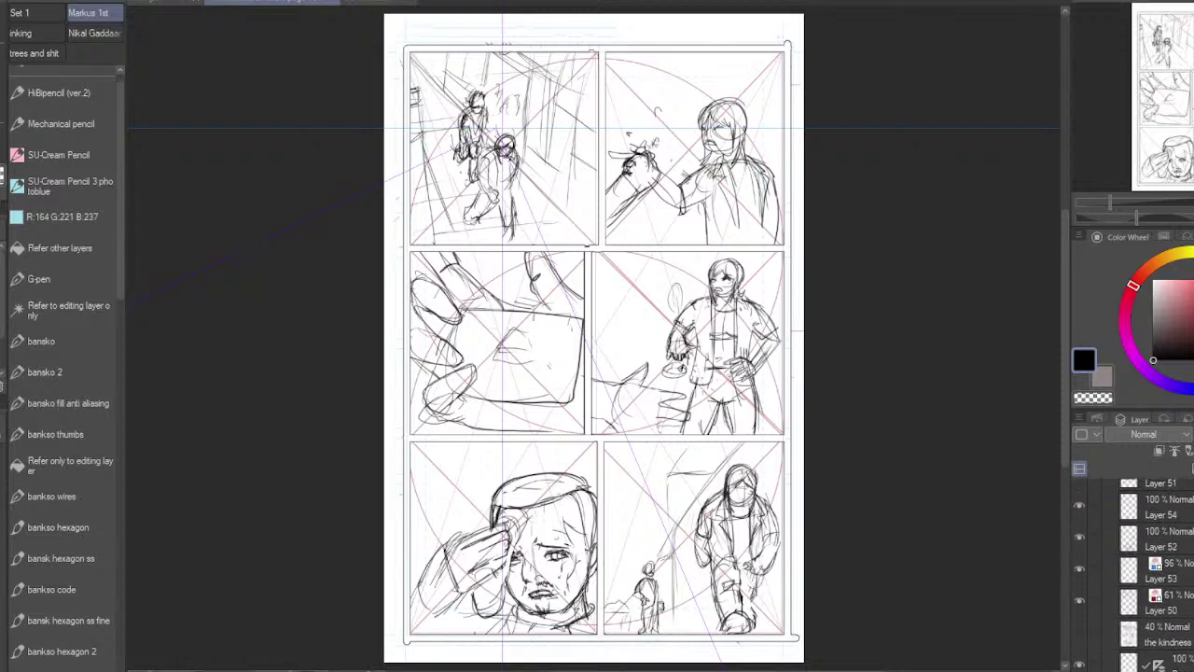
click(1108, 559)
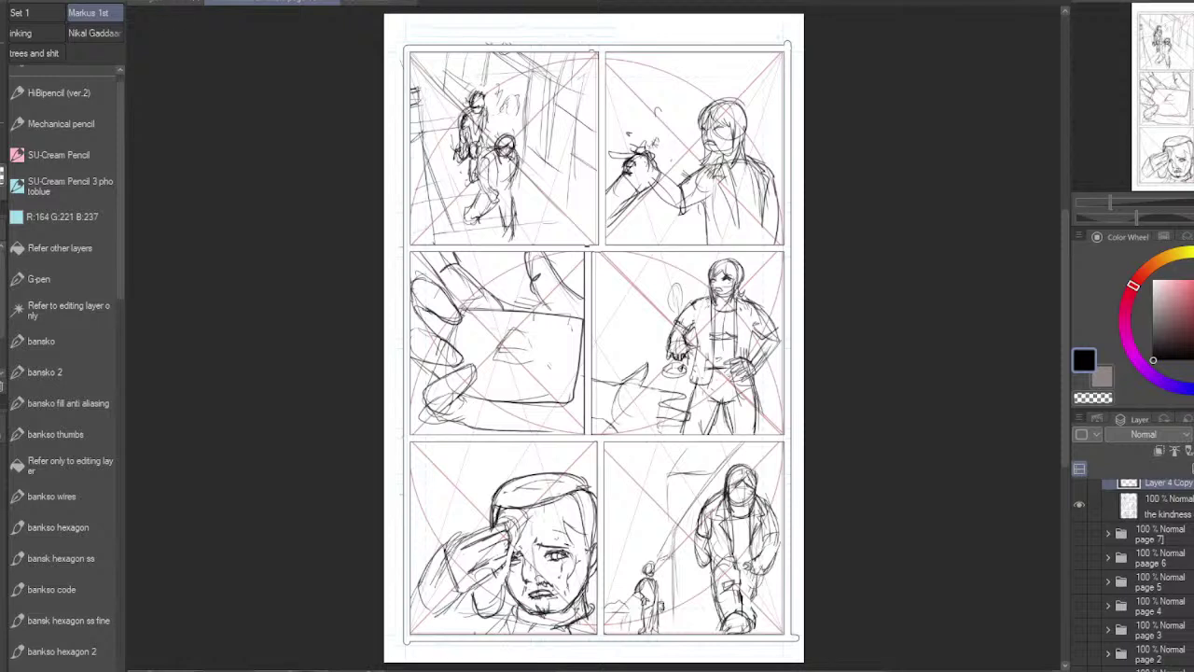
Step: Create a 3 points perspective ruler on a new layer
click(62, 1)
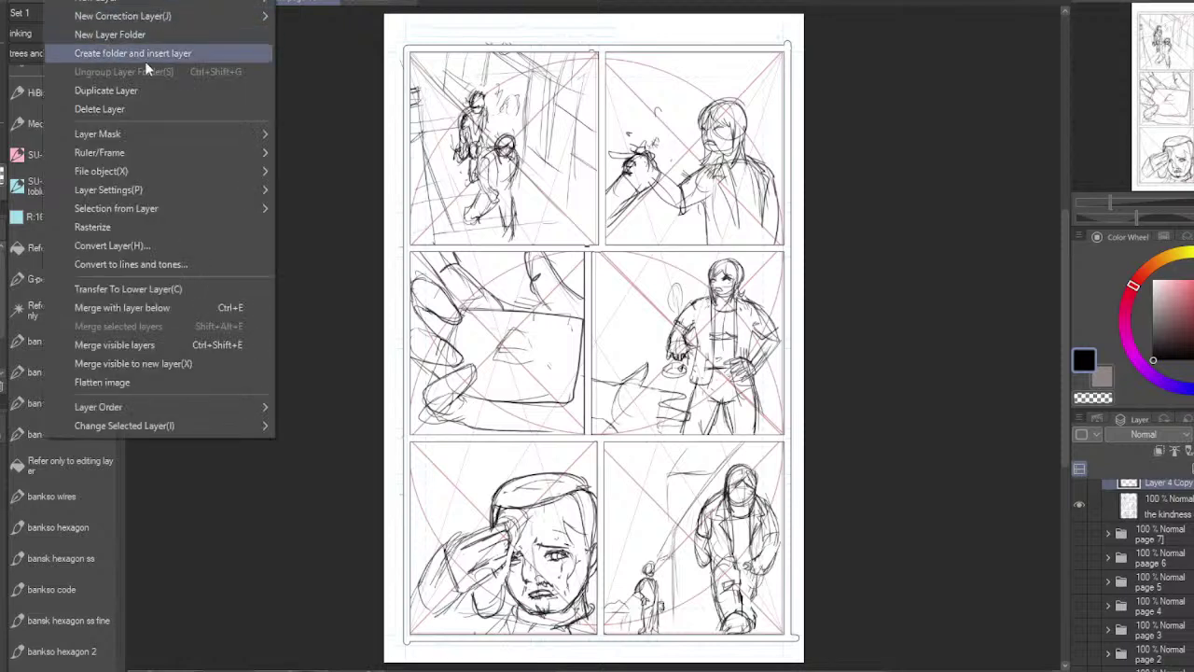
mouse_move(233, 149)
click(403, 278)
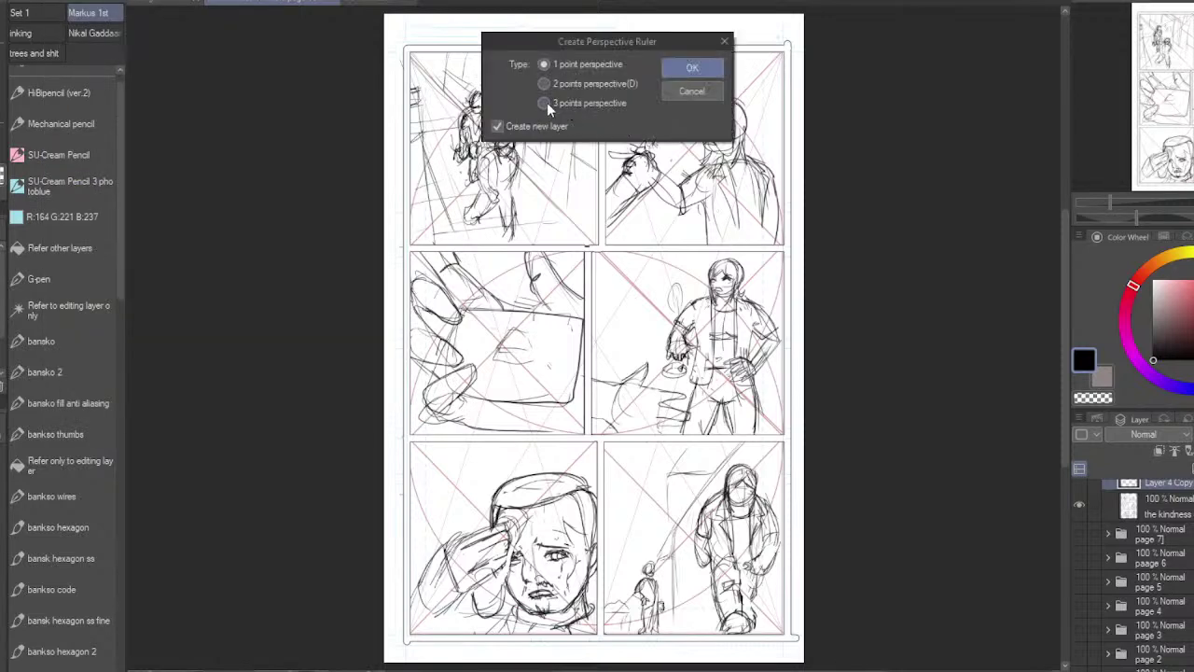
click(547, 103)
click(695, 68)
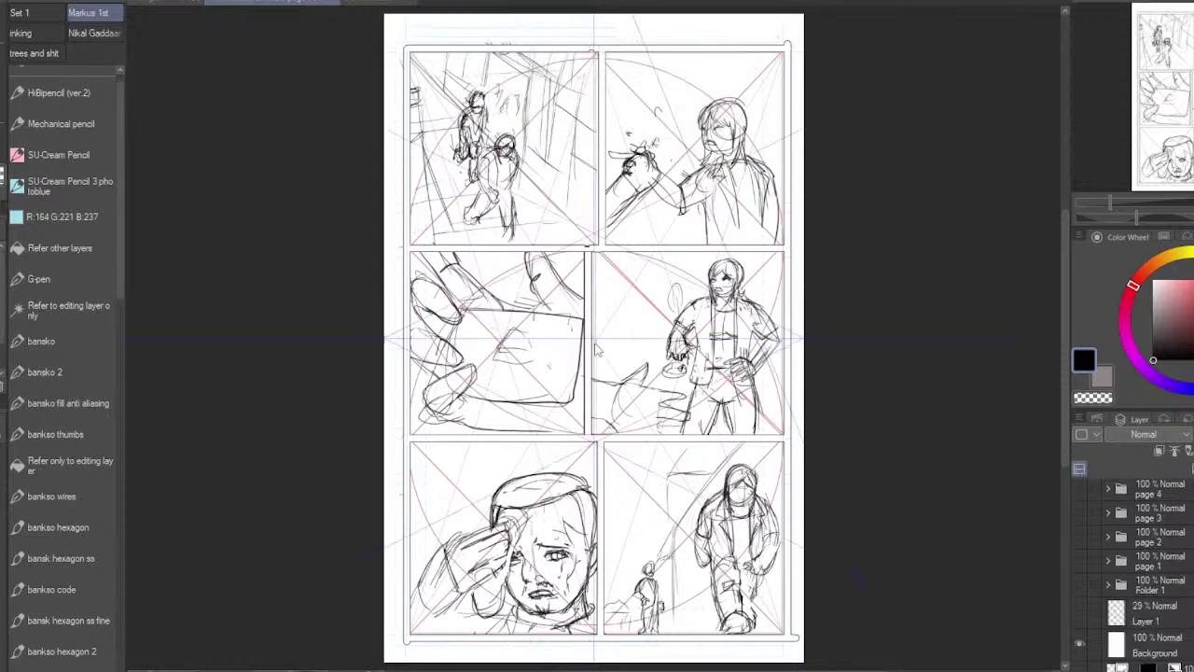
Step: Move the perspective ruler over the first panel and angle its guide lines to follow the sketched background
key(o)
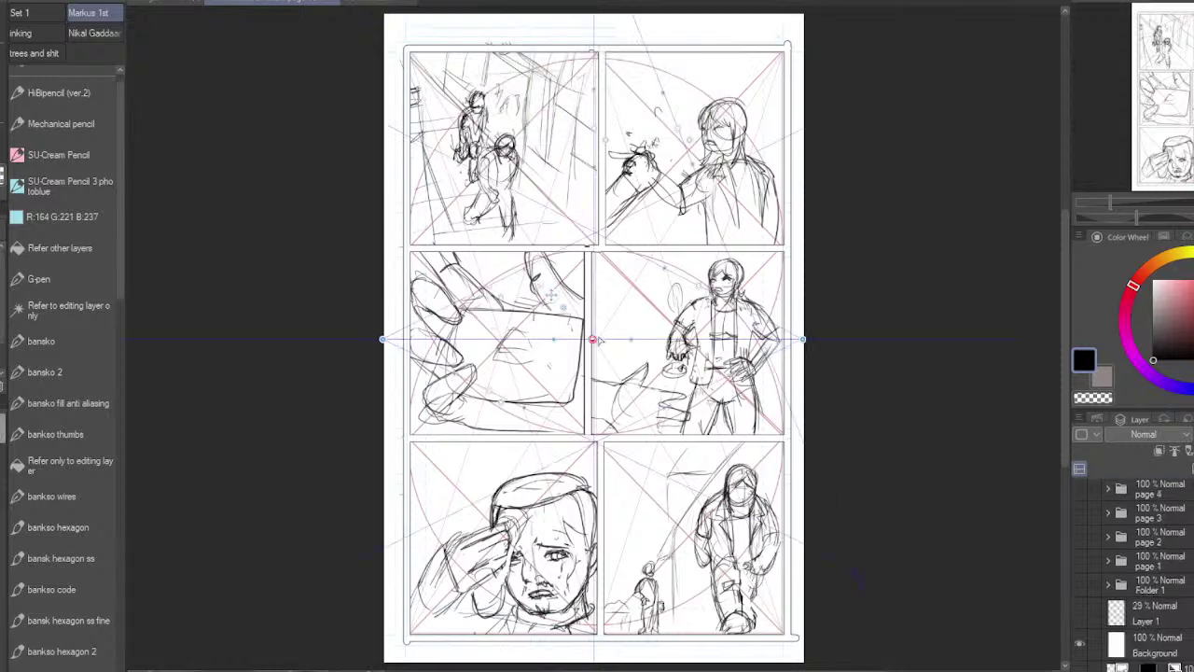
drag(553, 299, 448, 39)
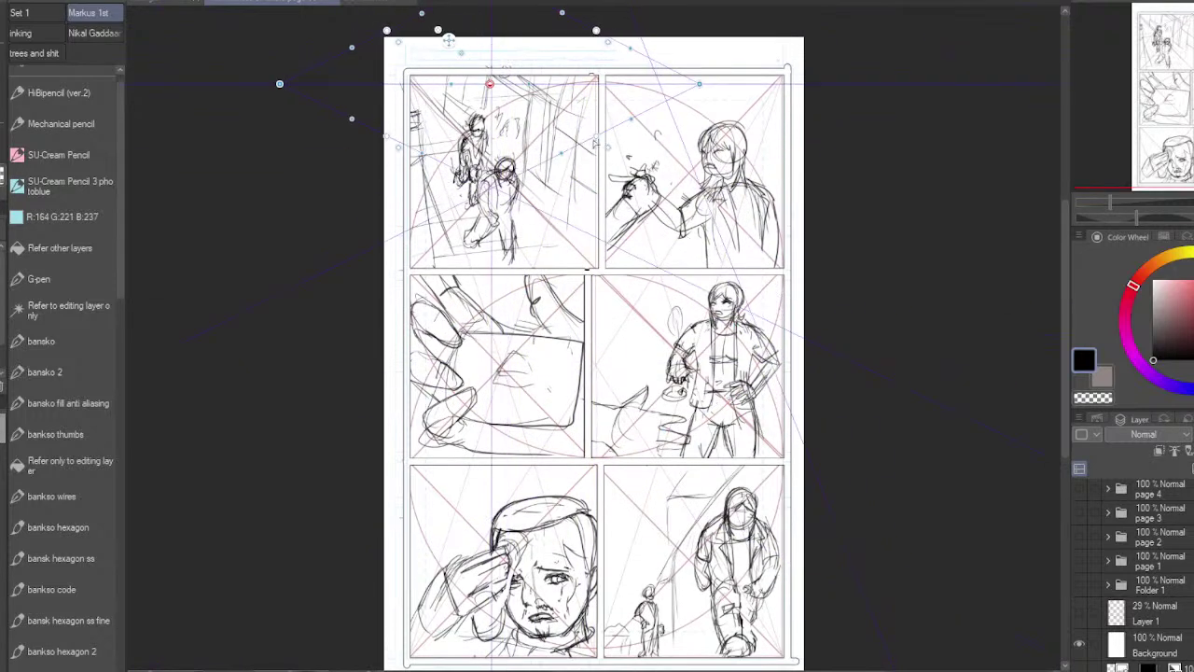
drag(616, 136, 441, 153)
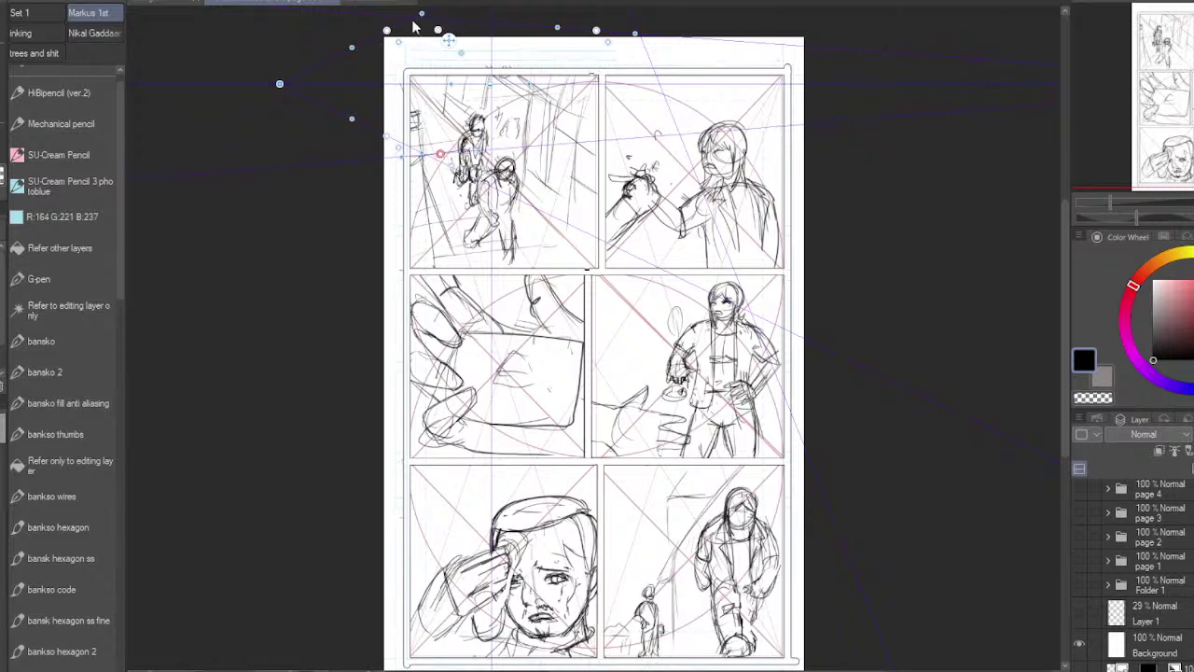
drag(387, 31, 585, 259)
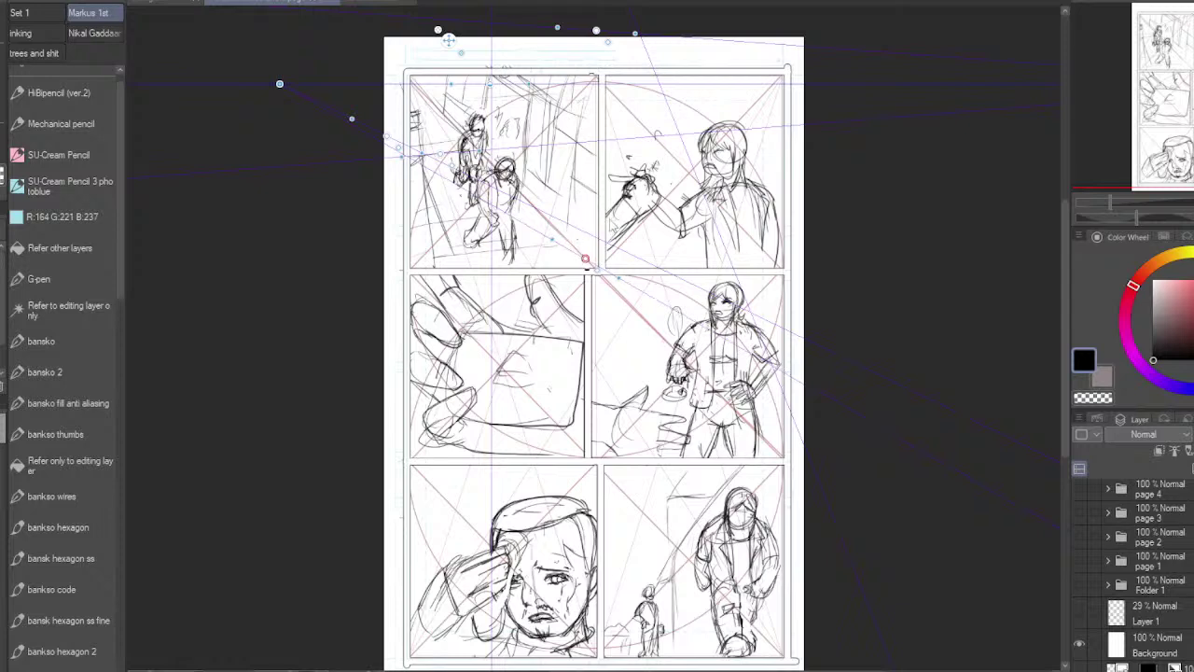
drag(608, 230, 615, 234)
Step: Raise the perspective ruler's horizon line to just above the top edge of the page
drag(456, 49, 506, 262)
click(546, 300)
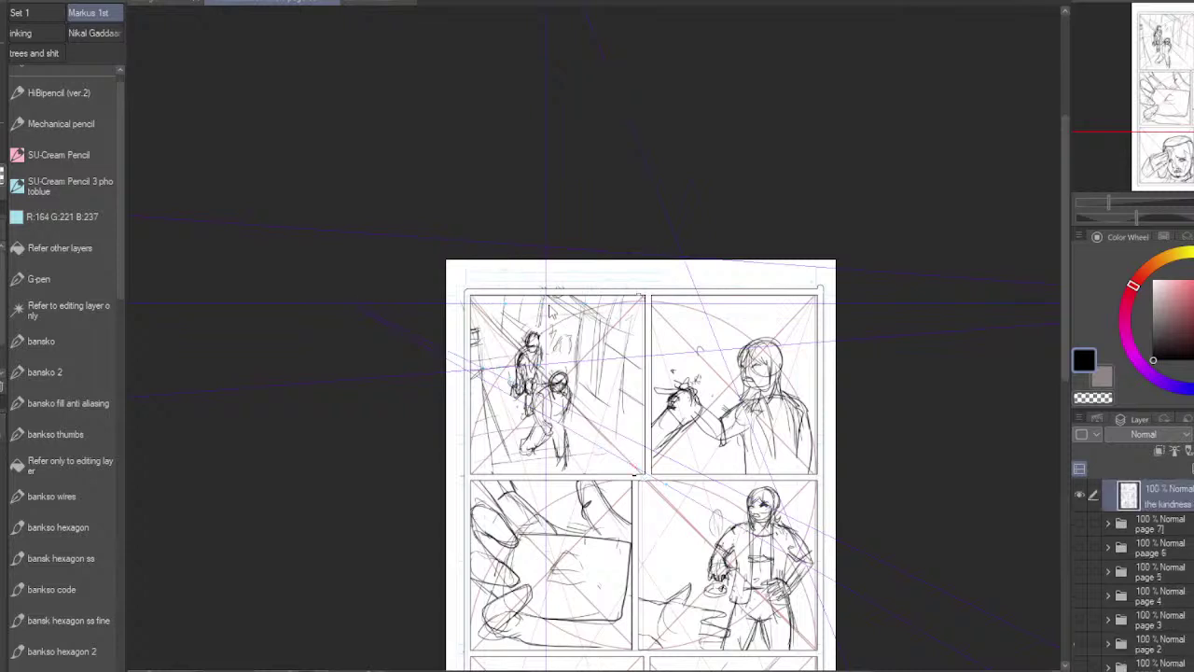
scroll(1148, 569, down, 3)
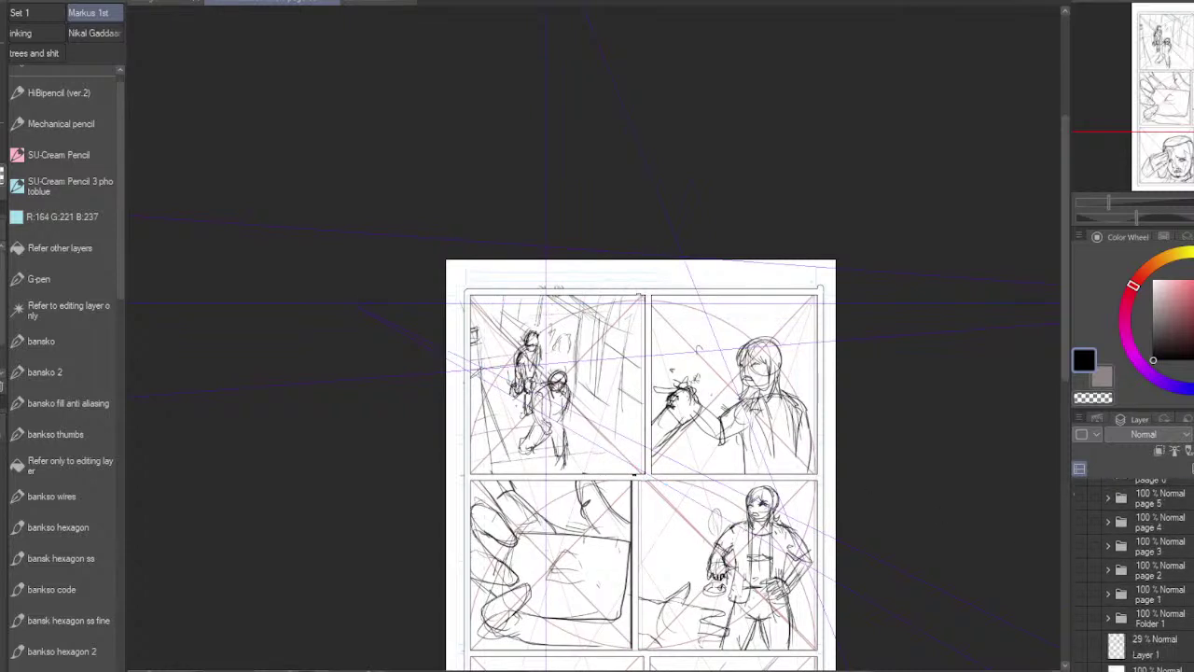
click(553, 303)
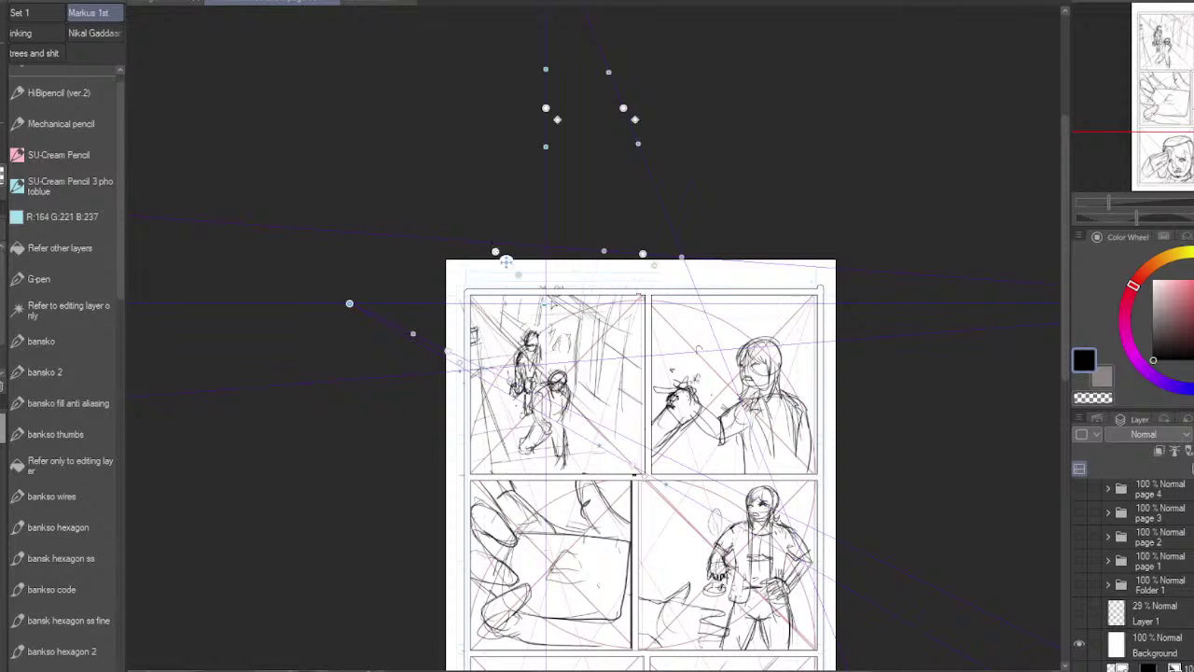
drag(546, 303, 535, 220)
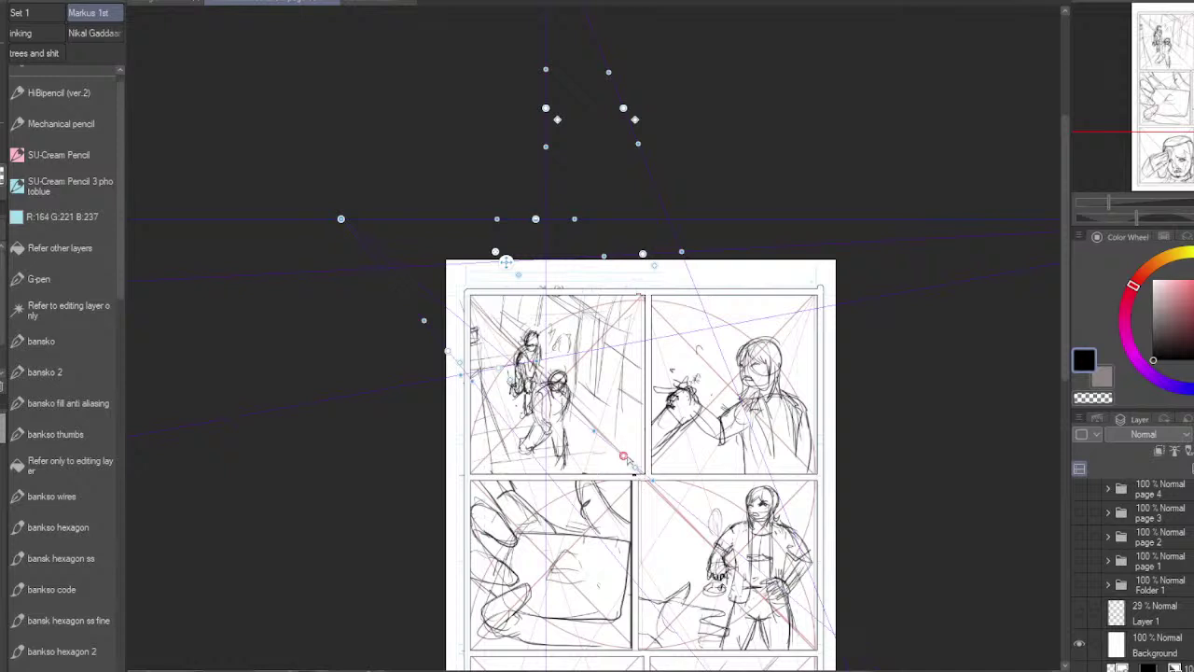
Step: Shift the left vanishing point along the horizon and align its two guides with the first panel's receding background lines
drag(623, 455, 611, 441)
drag(394, 218, 406, 213)
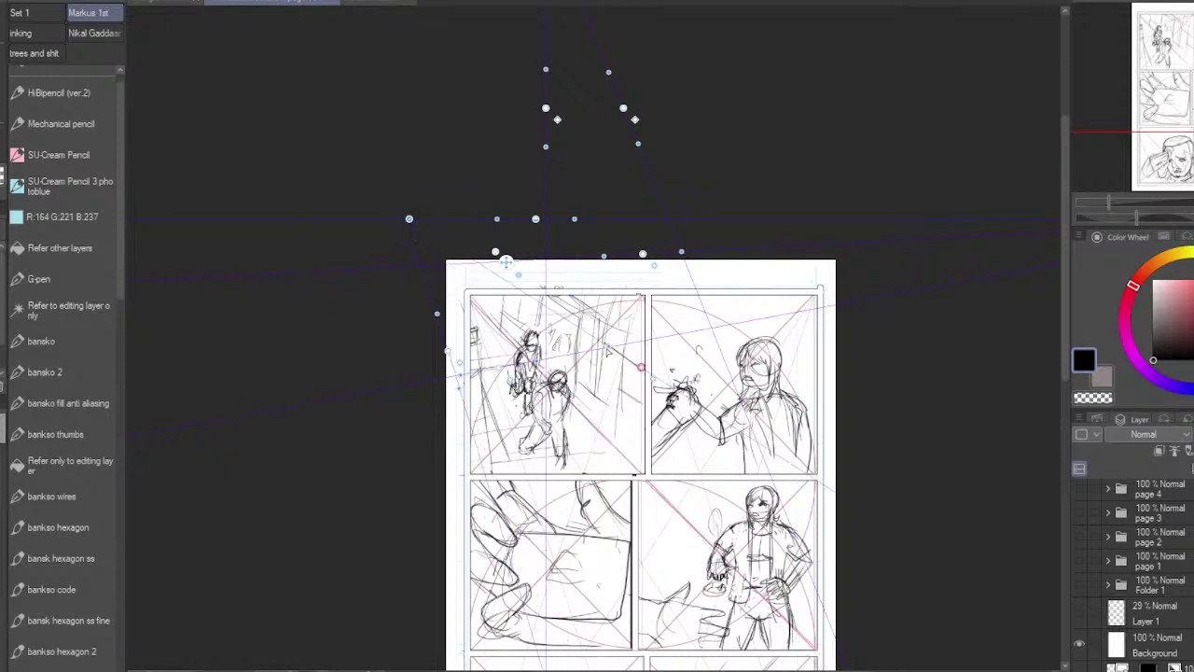
drag(641, 366, 642, 369)
drag(447, 351, 486, 396)
drag(385, 218, 445, 218)
drag(486, 396, 490, 403)
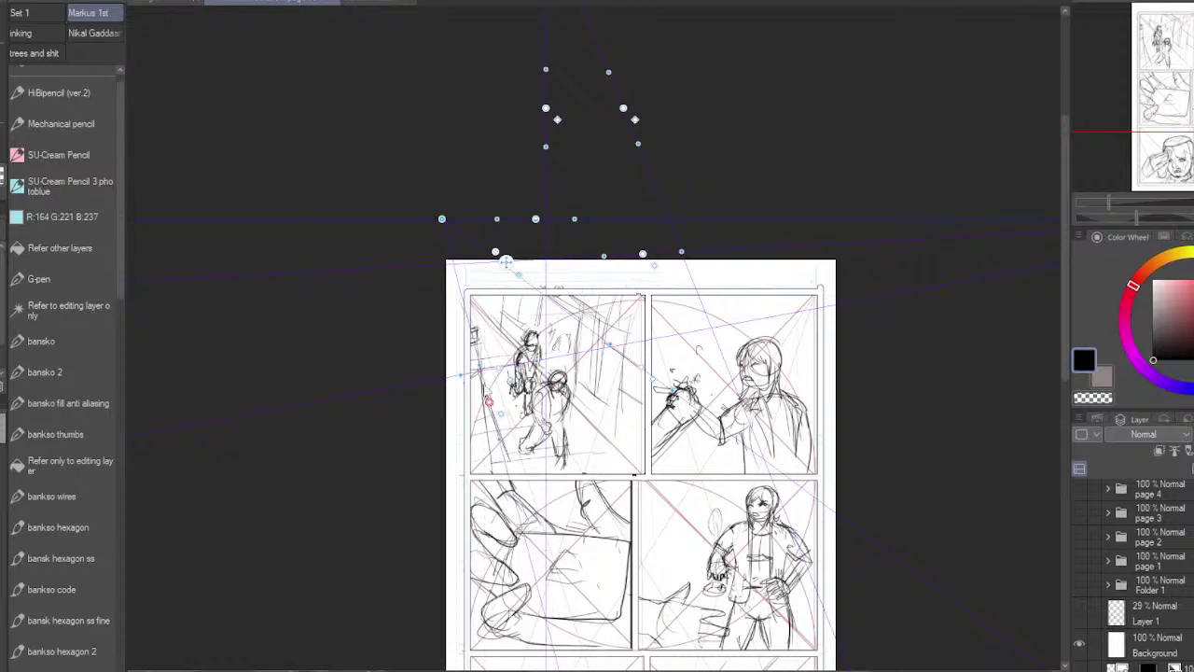
drag(442, 220, 438, 219)
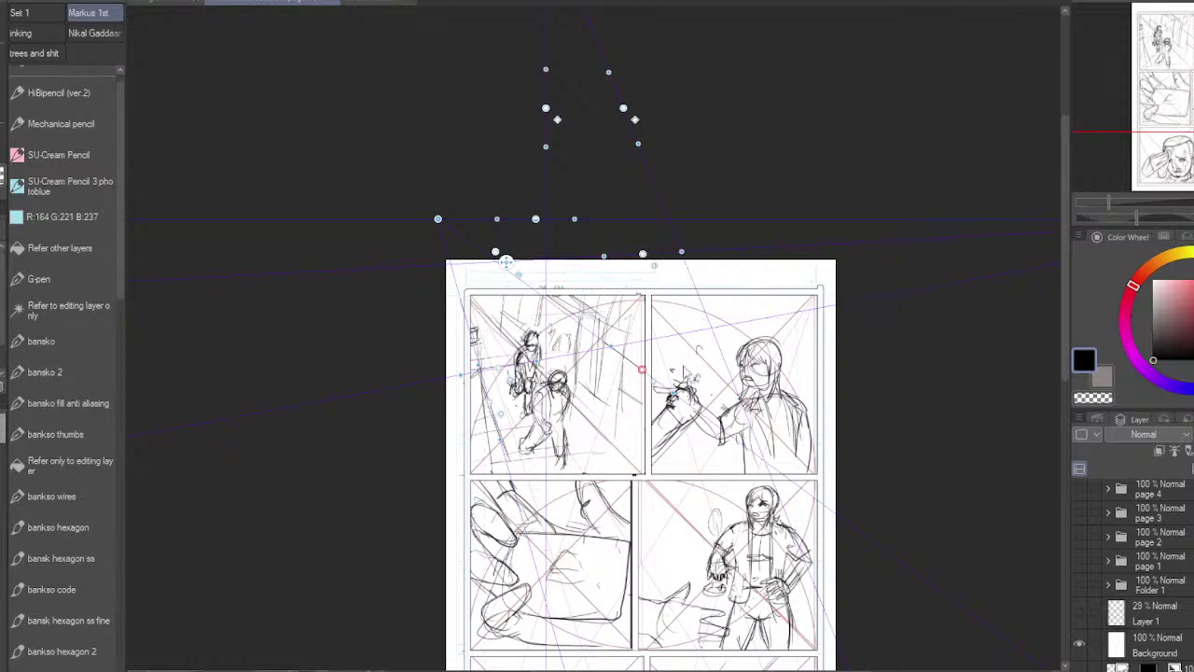
Step: Angle the two shallow guides of the perspective ruler to follow the first panel's ground line and figures
drag(643, 256, 594, 344)
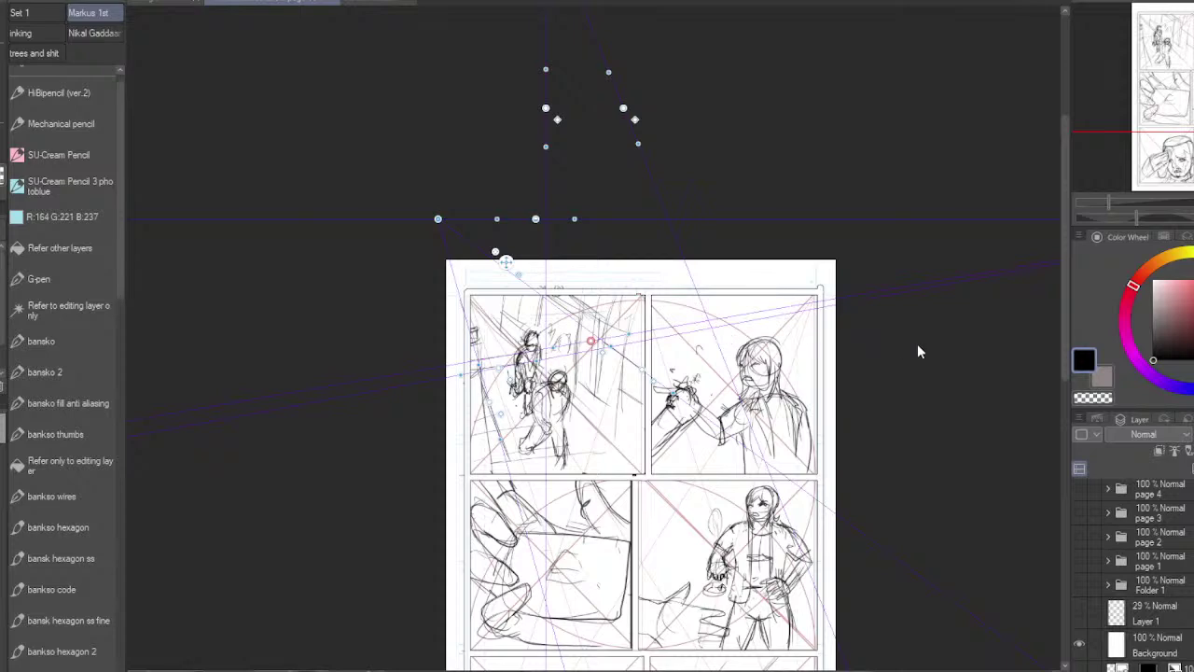
drag(922, 379, 756, 435)
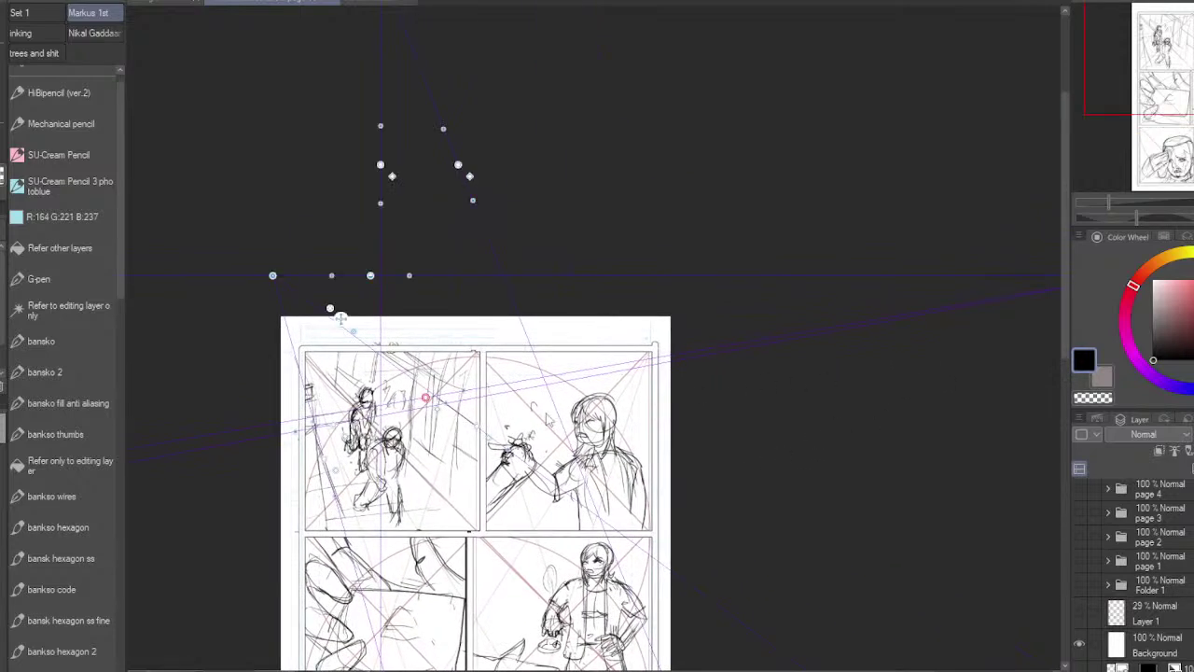
drag(906, 445, 610, 494)
drag(650, 455, 850, 433)
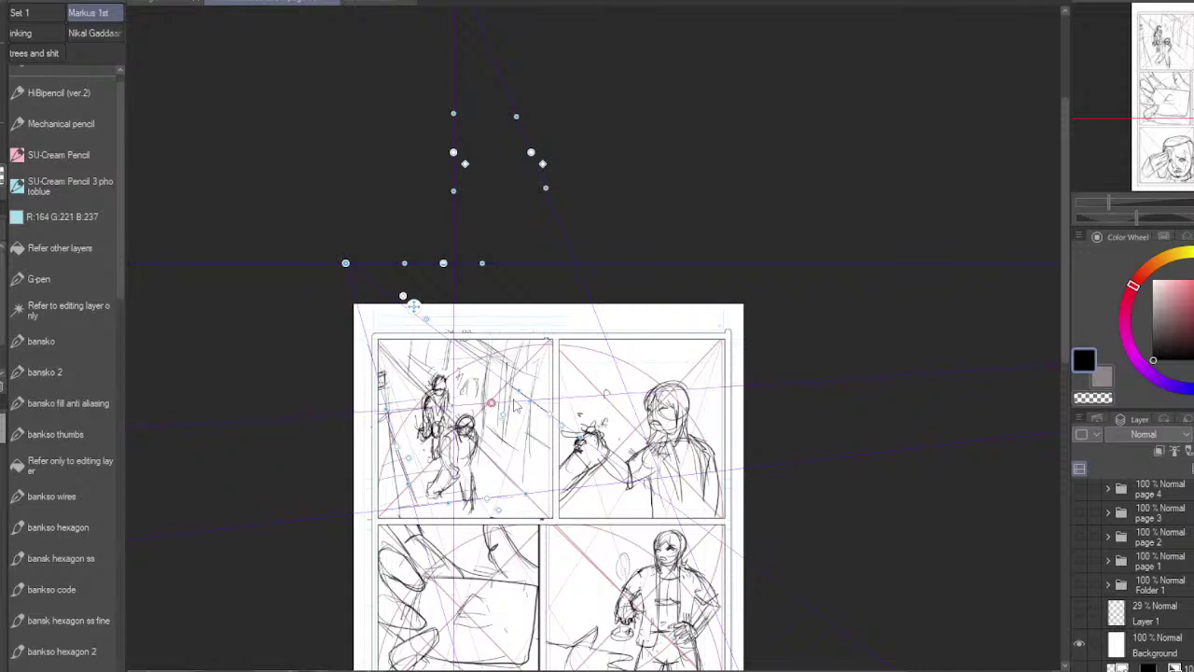
Step: Move the ruler's two vertical guides into the first panel and tilt them to match the sketched upright building edges
drag(454, 113, 439, 185)
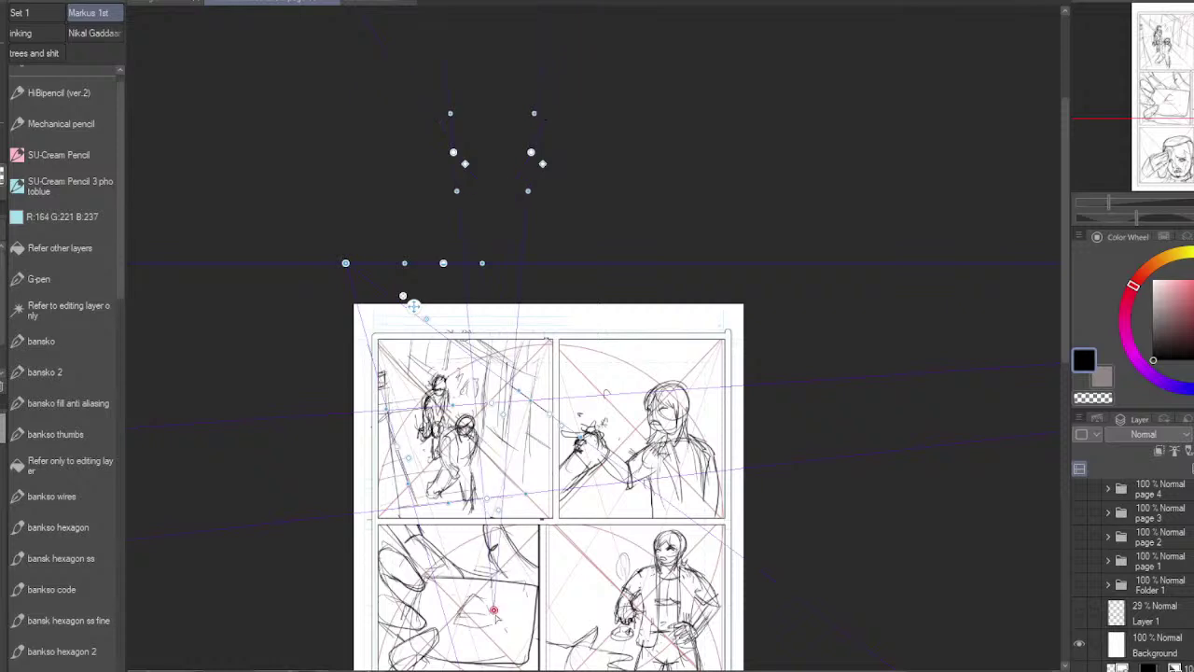
scroll(513, 420, down, 8)
scroll(520, 484, up, 8)
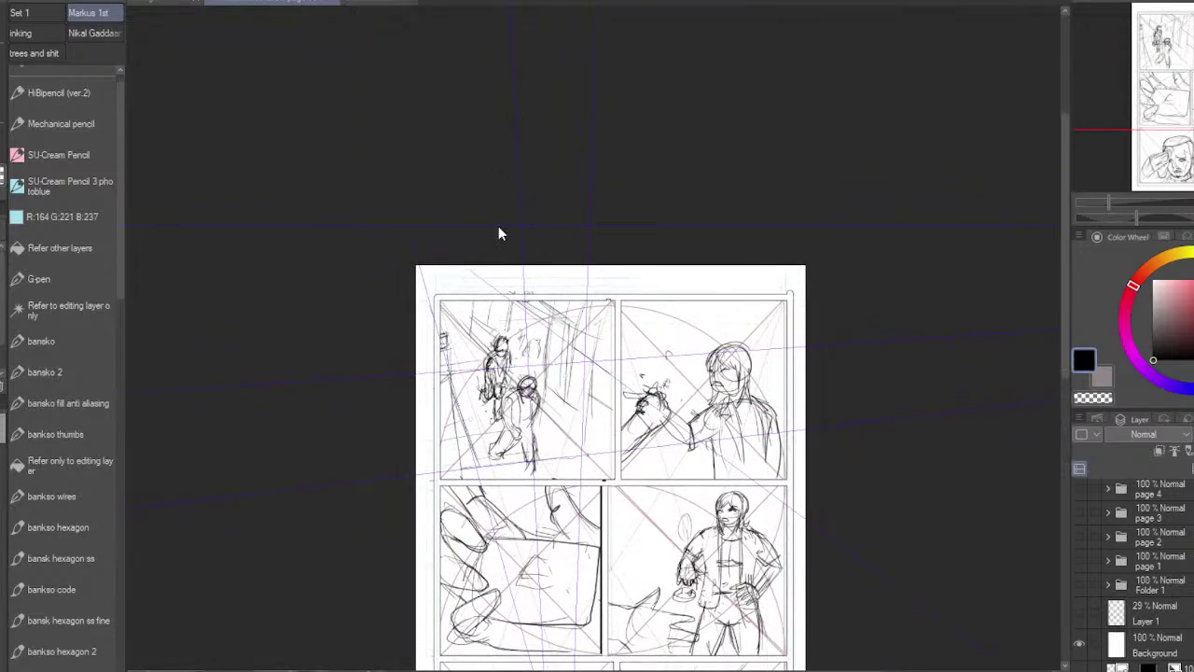
key(o)
drag(515, 112, 512, 254)
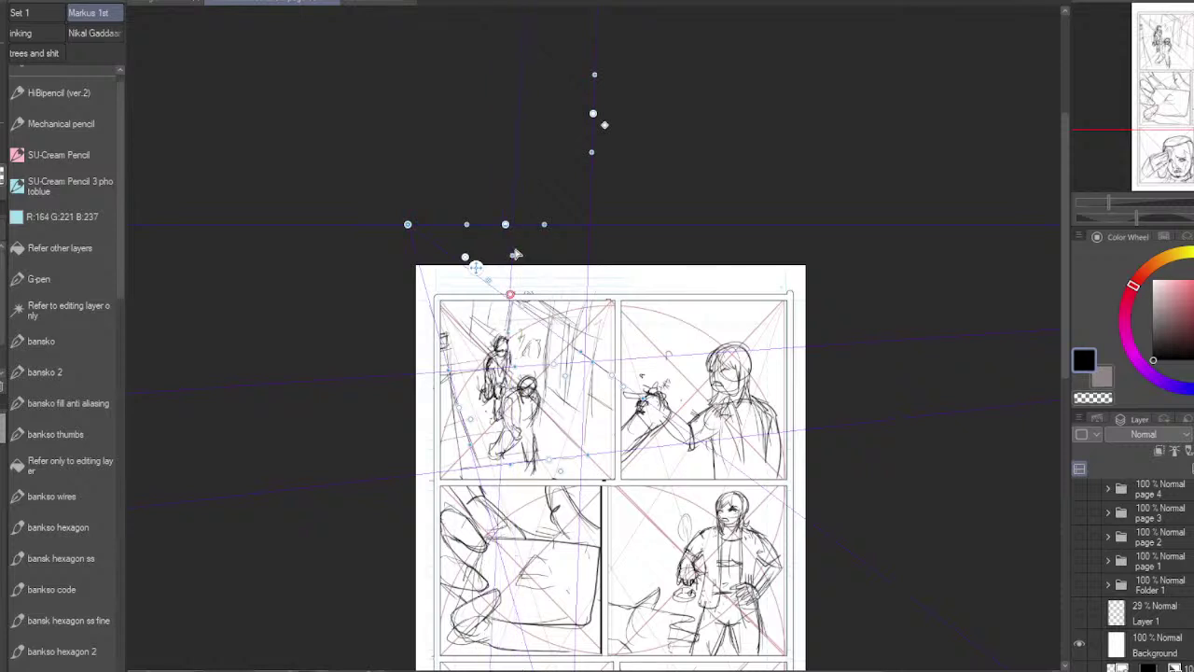
click(564, 261)
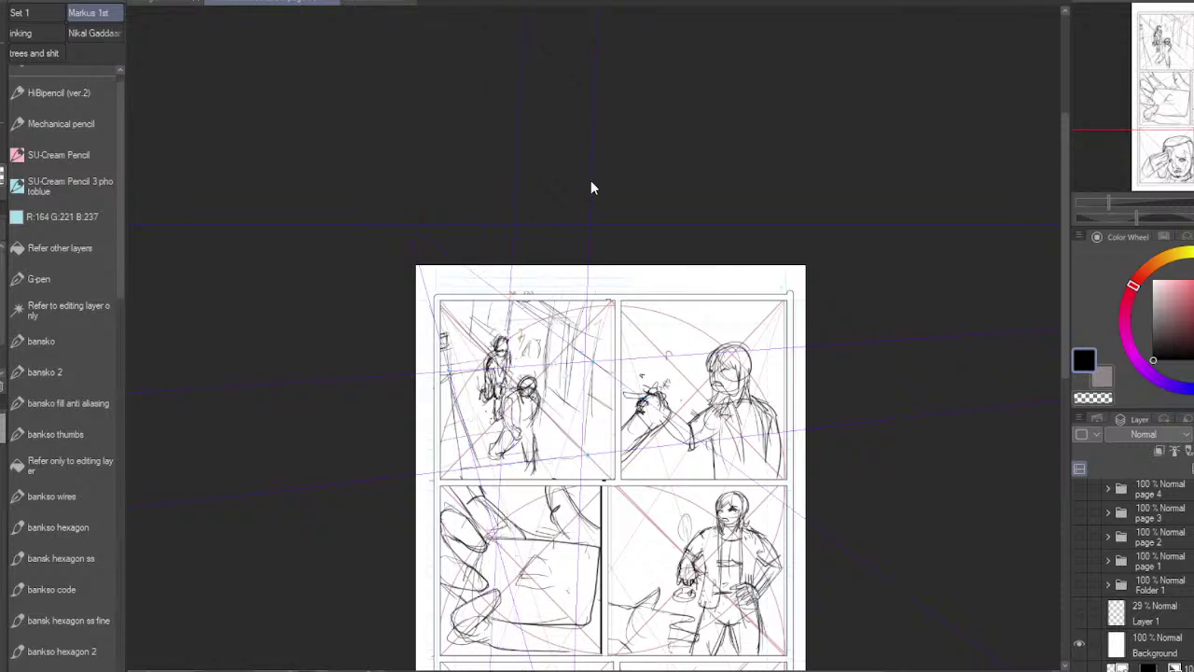
click(592, 216)
drag(593, 113, 572, 347)
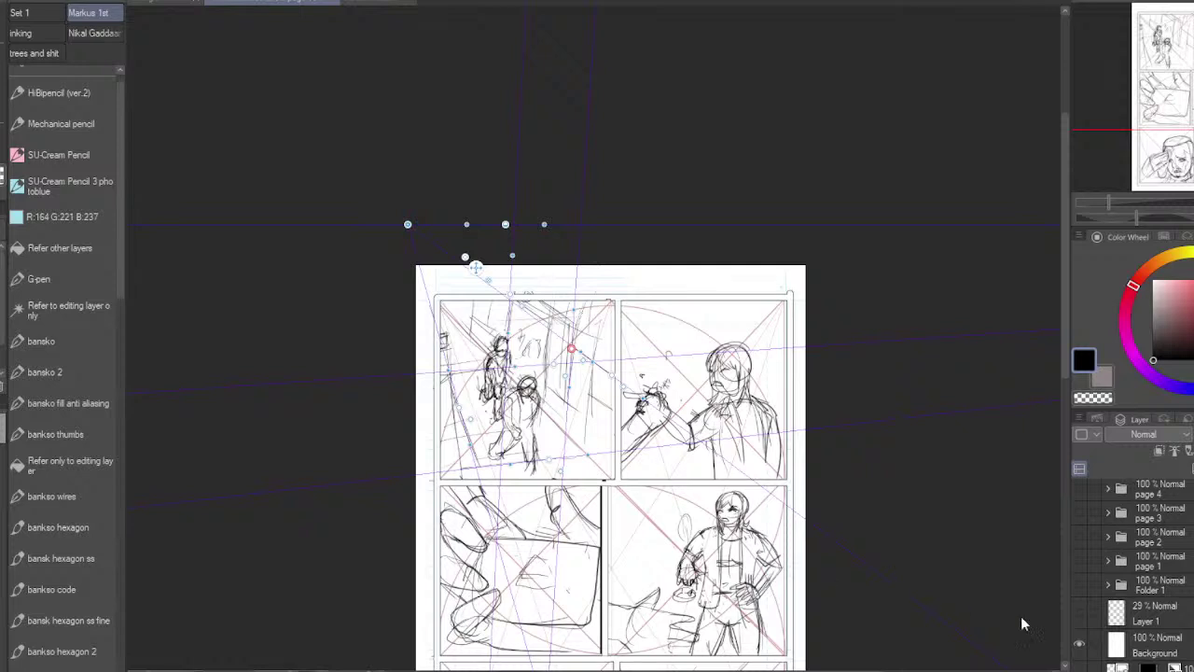
Step: Choose the SU-Cream Pencil and add a new layer between the panel borders and the thumbnail in the page 8 folder
scroll(1147, 578, up, 7)
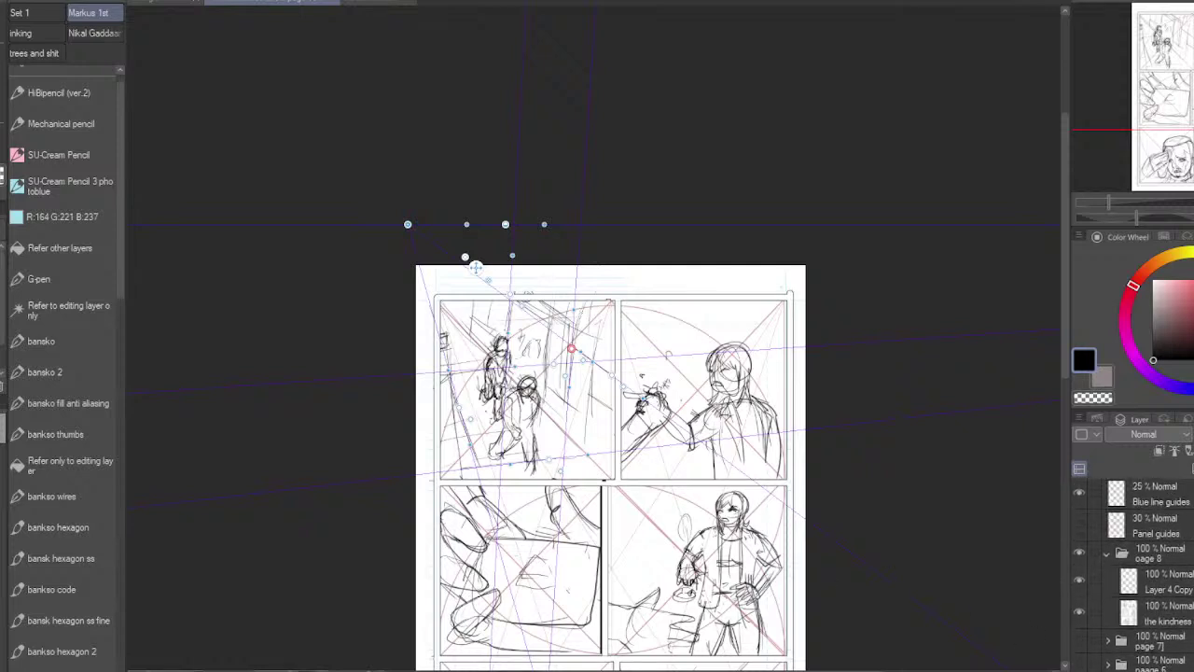
click(1166, 581)
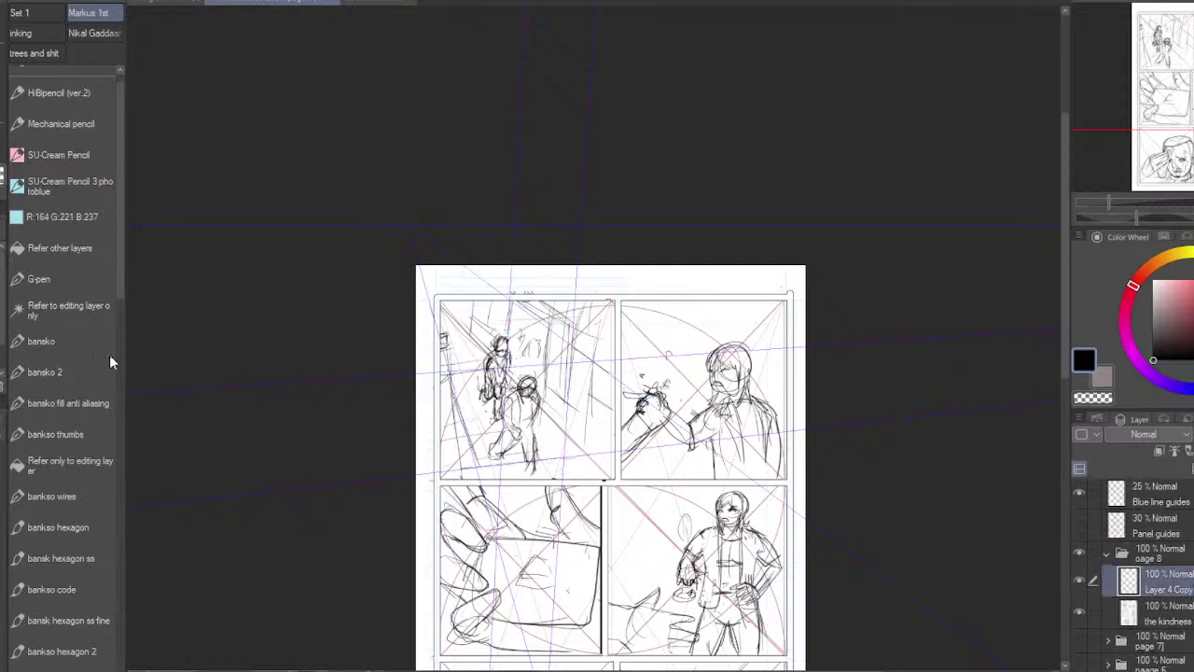
click(94, 162)
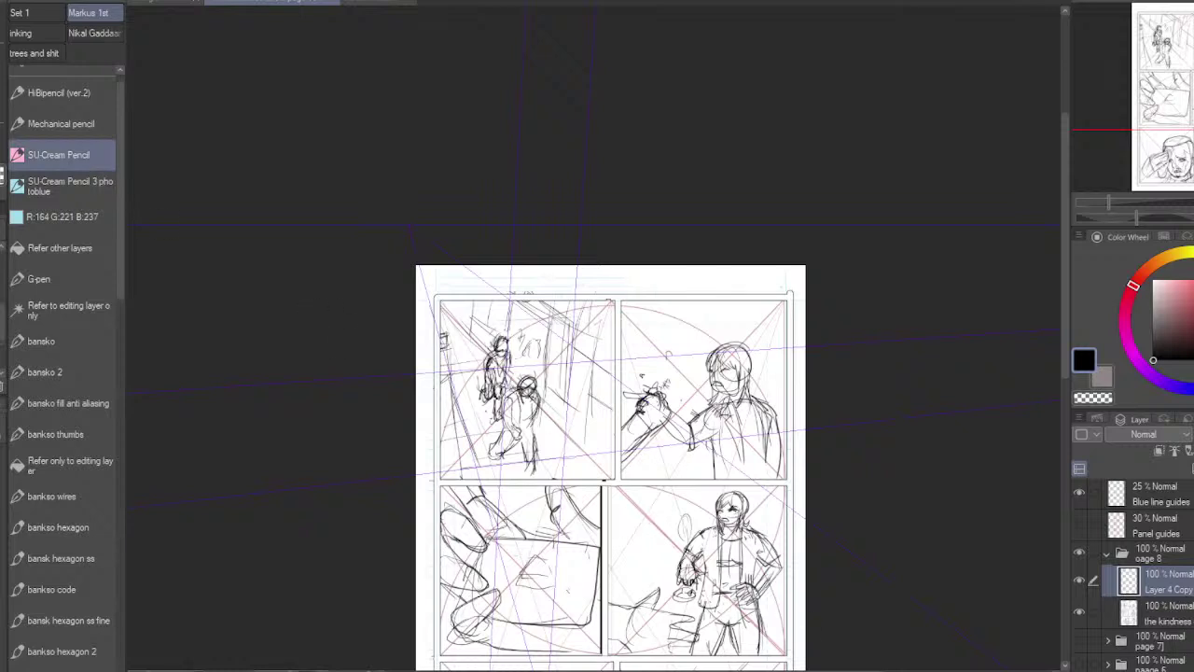
click(1193, 469)
drag(1167, 582, 1165, 623)
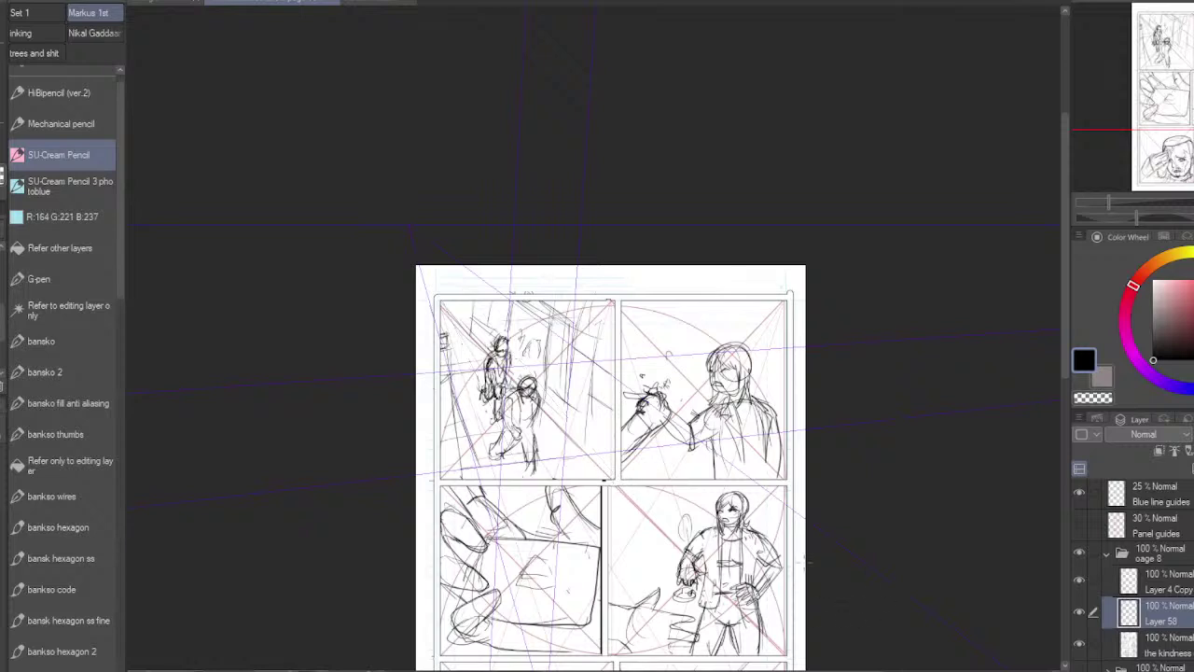
scroll(576, 419, up, 2)
drag(626, 403, 516, 303)
key(ctrl+z)
drag(621, 398, 453, 246)
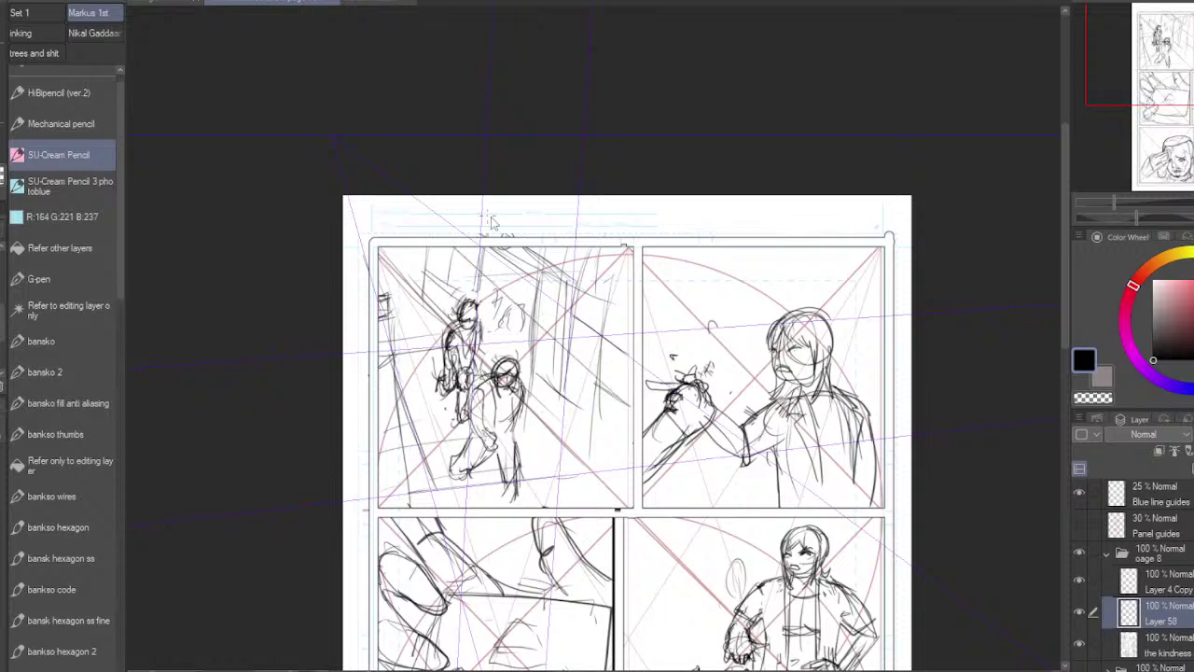
key(ctrl+z)
drag(393, 355, 626, 339)
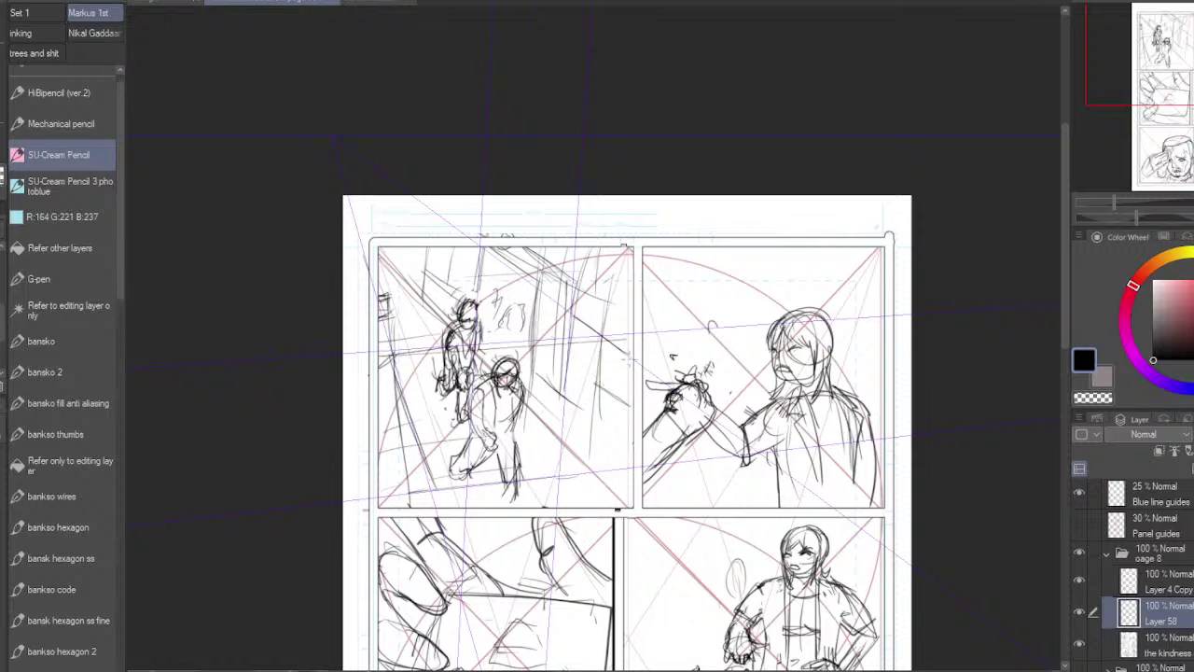
key(ctrl+z)
Step: Pencil the first panel's ground line, upright building edges and receding wall lines, snapping the strokes to the perspective ruler
mouse_move(382, 496)
mouse_down()
mouse_move(603, 497)
mouse_move(345, 502)
mouse_up()
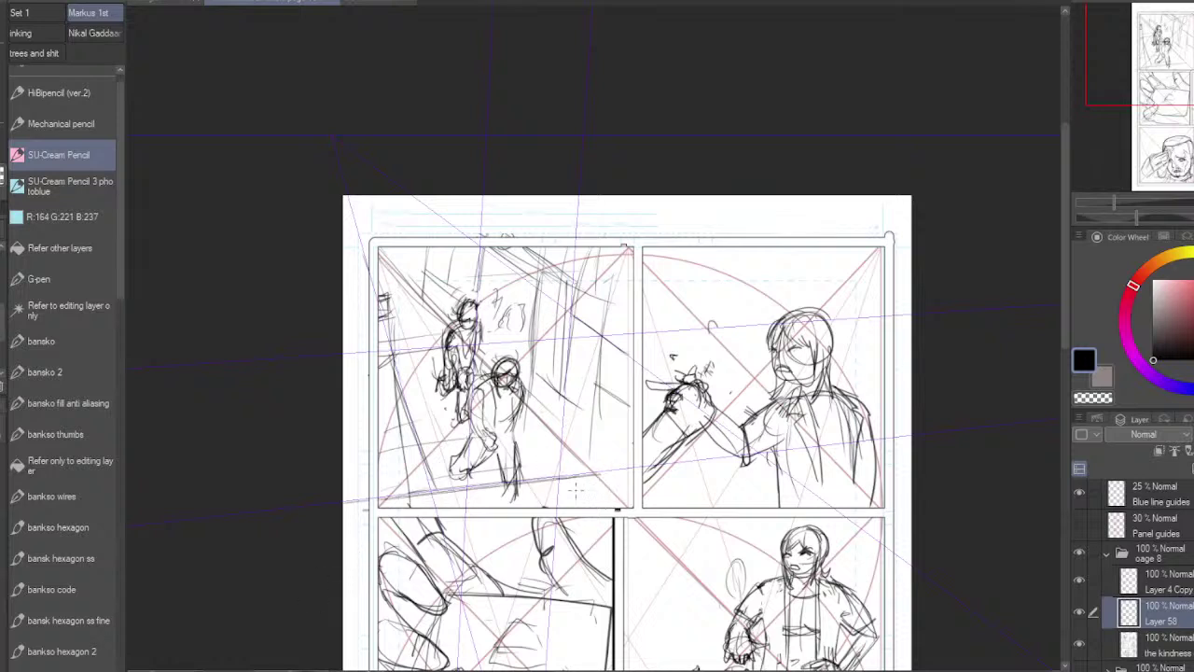
drag(499, 347, 394, 217)
drag(459, 367, 343, 377)
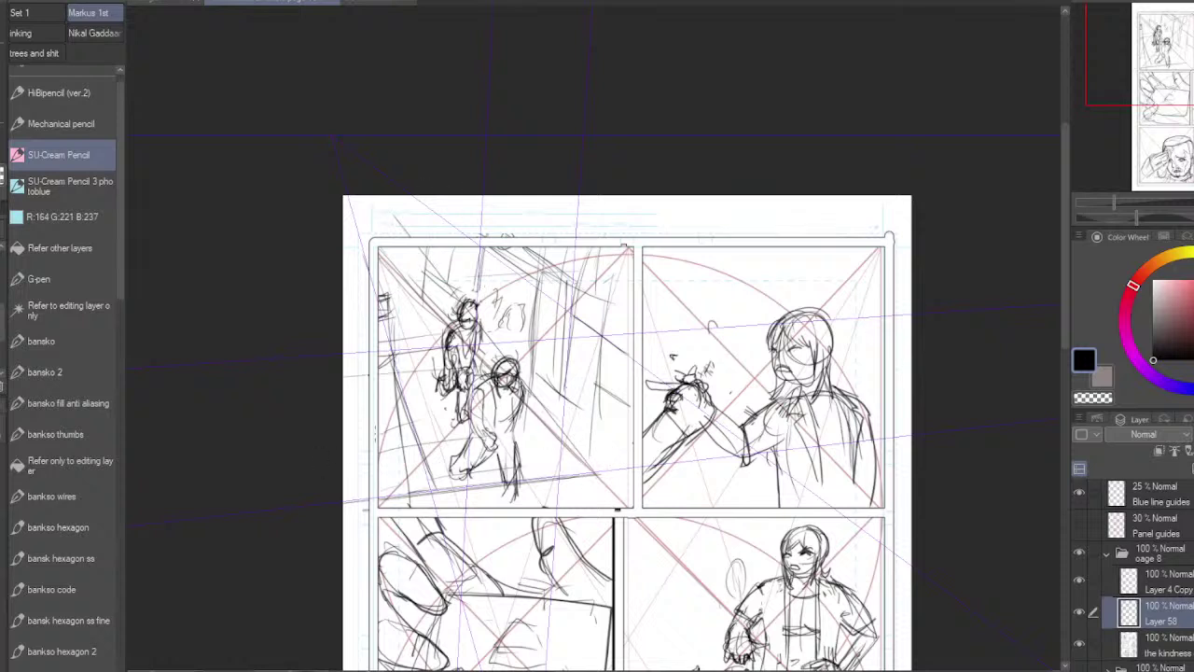
drag(481, 316, 344, 333)
drag(526, 403, 538, 254)
drag(565, 427, 578, 245)
drag(603, 473, 617, 255)
drag(508, 261, 634, 349)
drag(538, 231, 634, 276)
mouse_move(426, 246)
mouse_down()
mouse_move(552, 398)
mouse_move(534, 449)
mouse_up()
drag(483, 256, 659, 396)
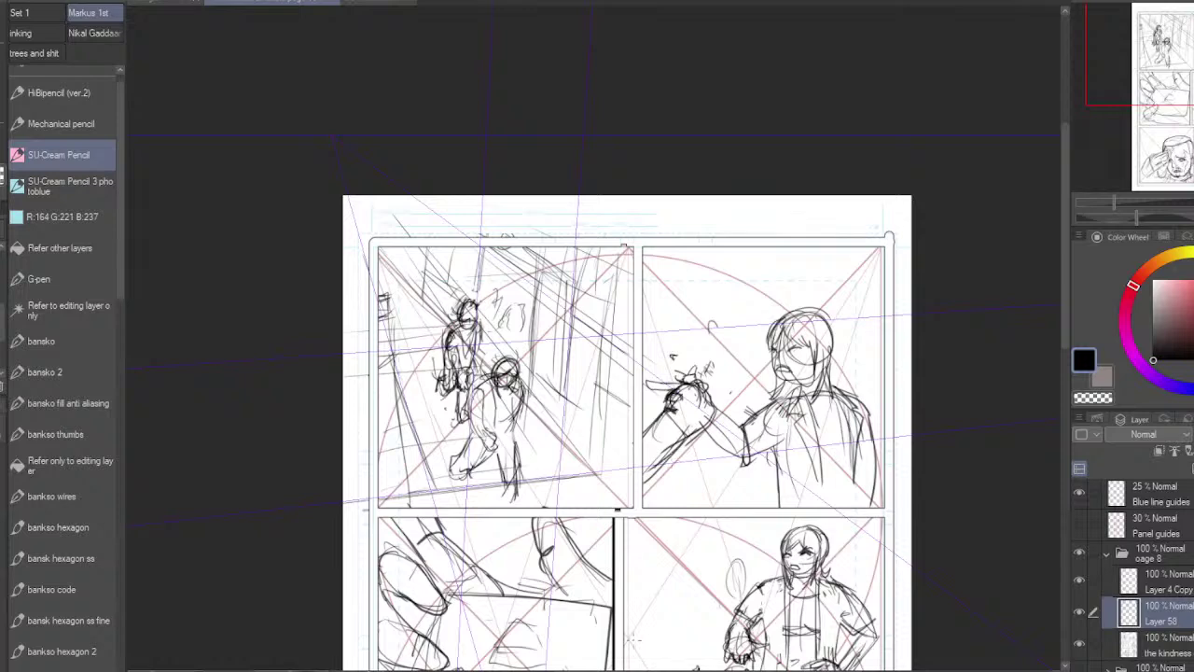
Step: Lower the thumbnail layer's opacity to 30%
click(1166, 645)
drag(1193, 435, 1192, 434)
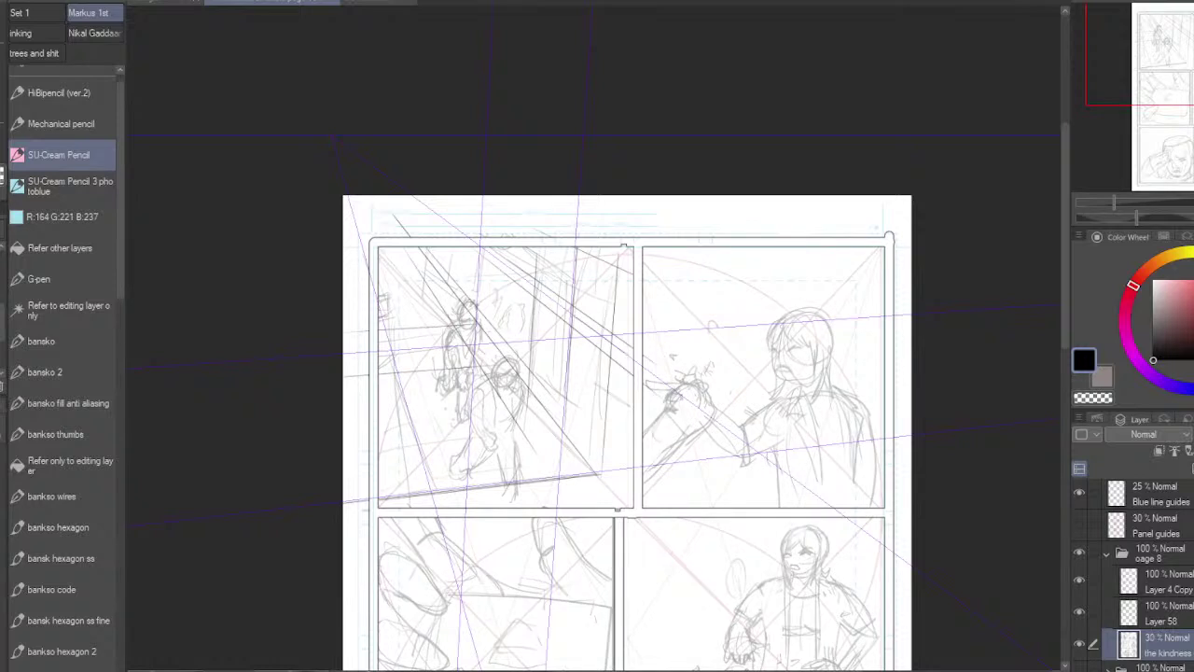
Step: Set the layer colour of the new perspective line layer to dark crimson, HEX 8E2448
click(1165, 614)
click(1193, 451)
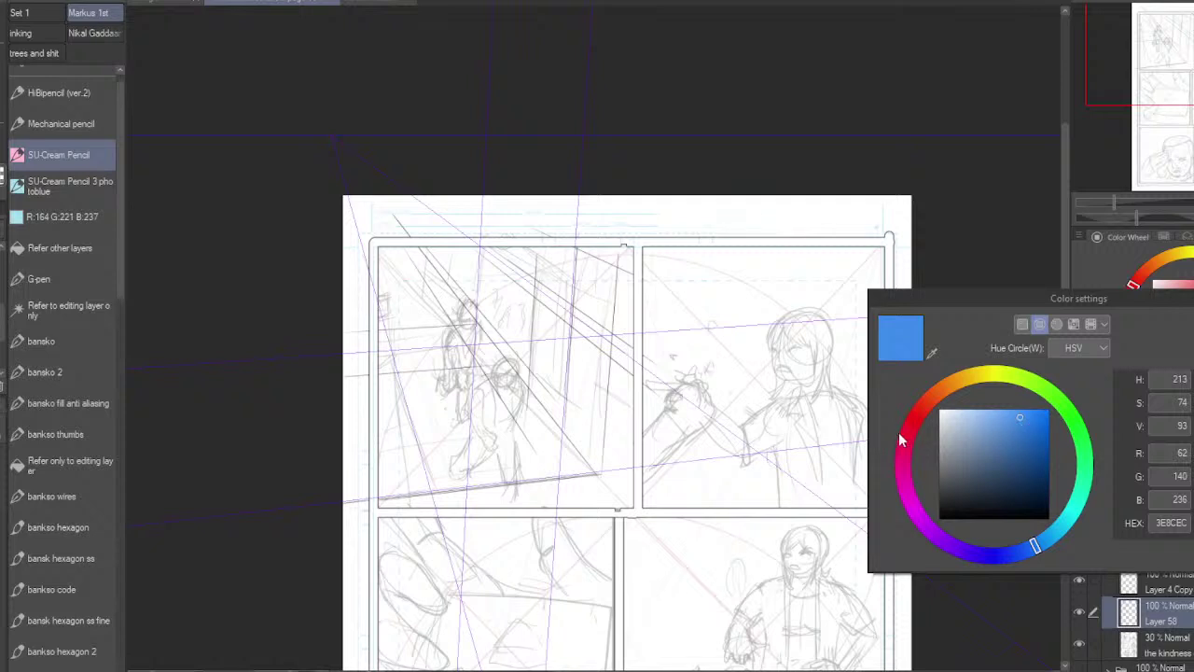
click(901, 444)
click(1028, 449)
drag(1027, 450, 1020, 458)
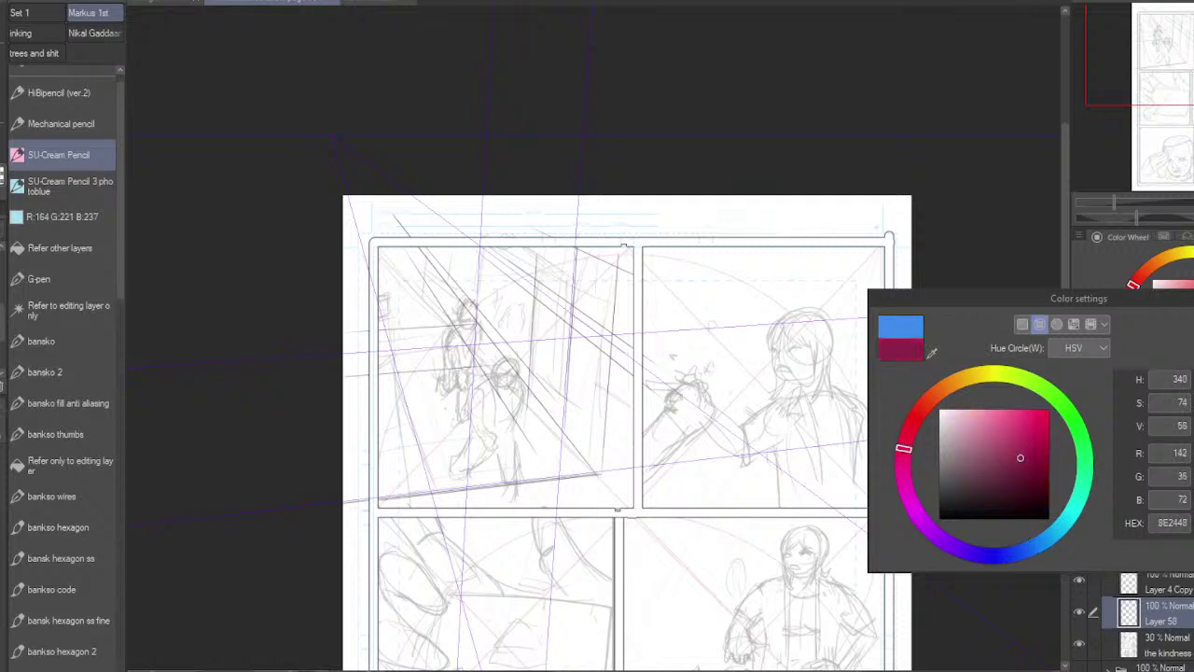
click(1193, 327)
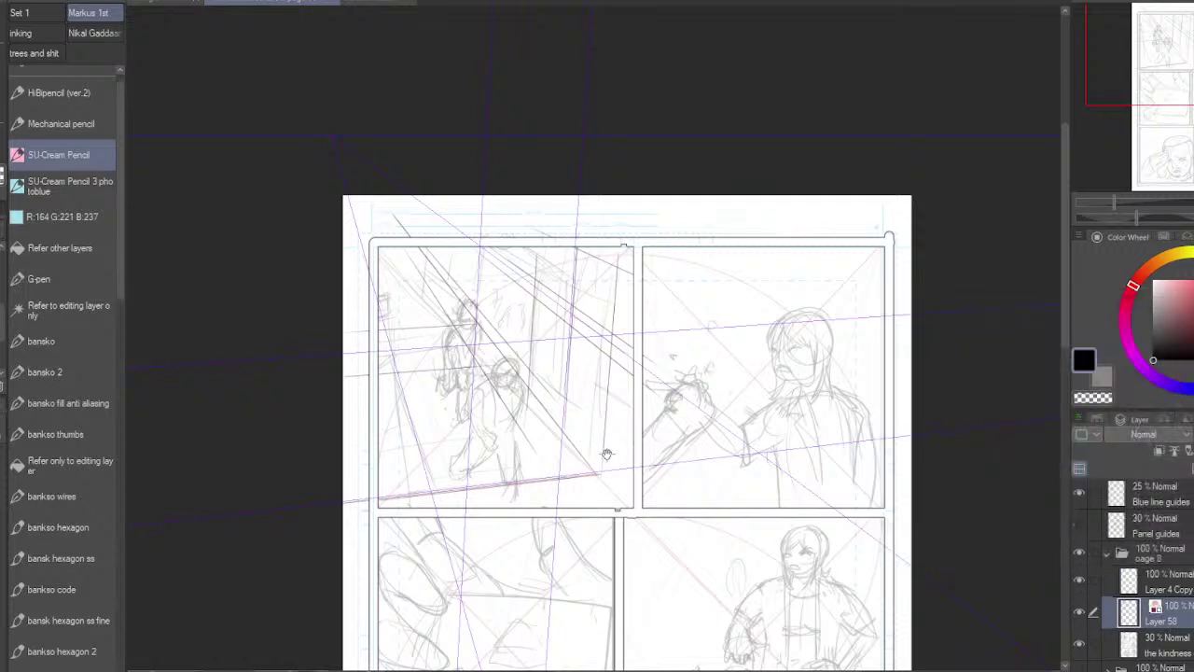
Step: Move the left vanishing point farther out along the horizon and refine the receding and ground guides over the first panel
scroll(608, 455, up, 3)
scroll(636, 499, down, 4)
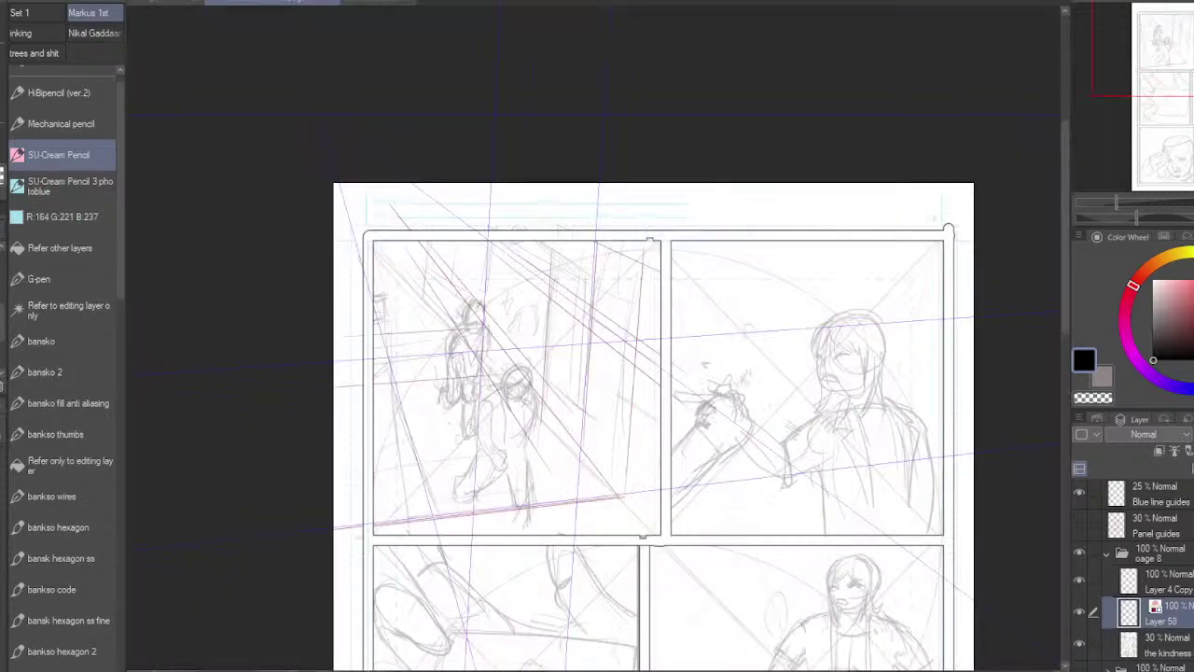
key(o)
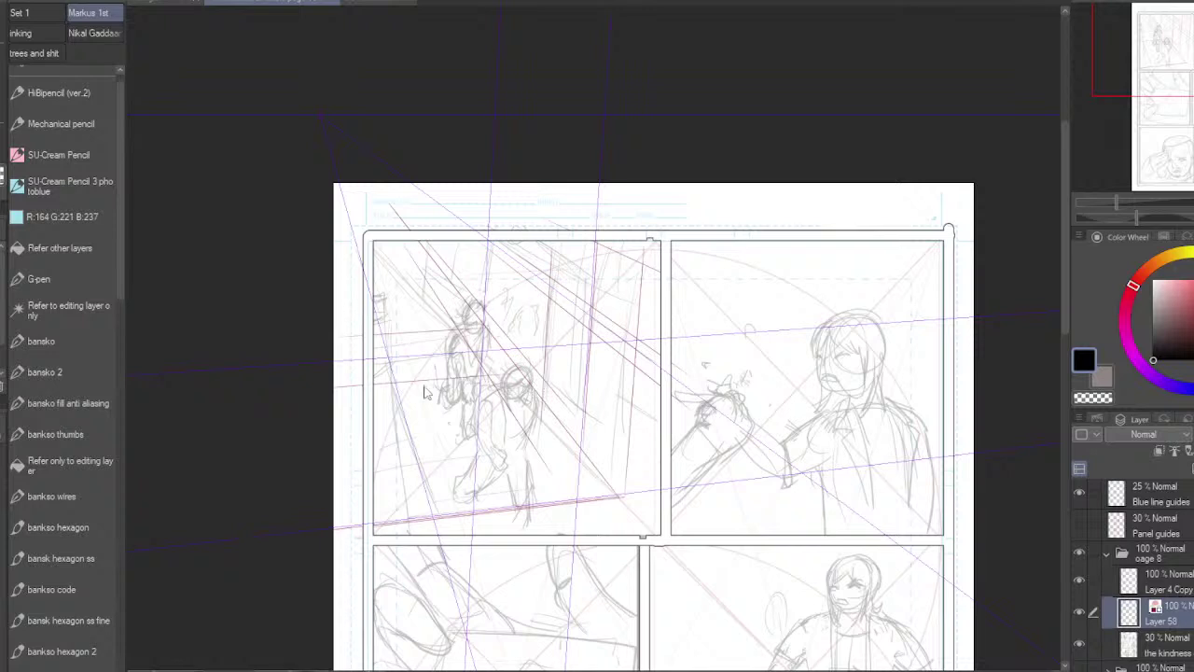
click(396, 386)
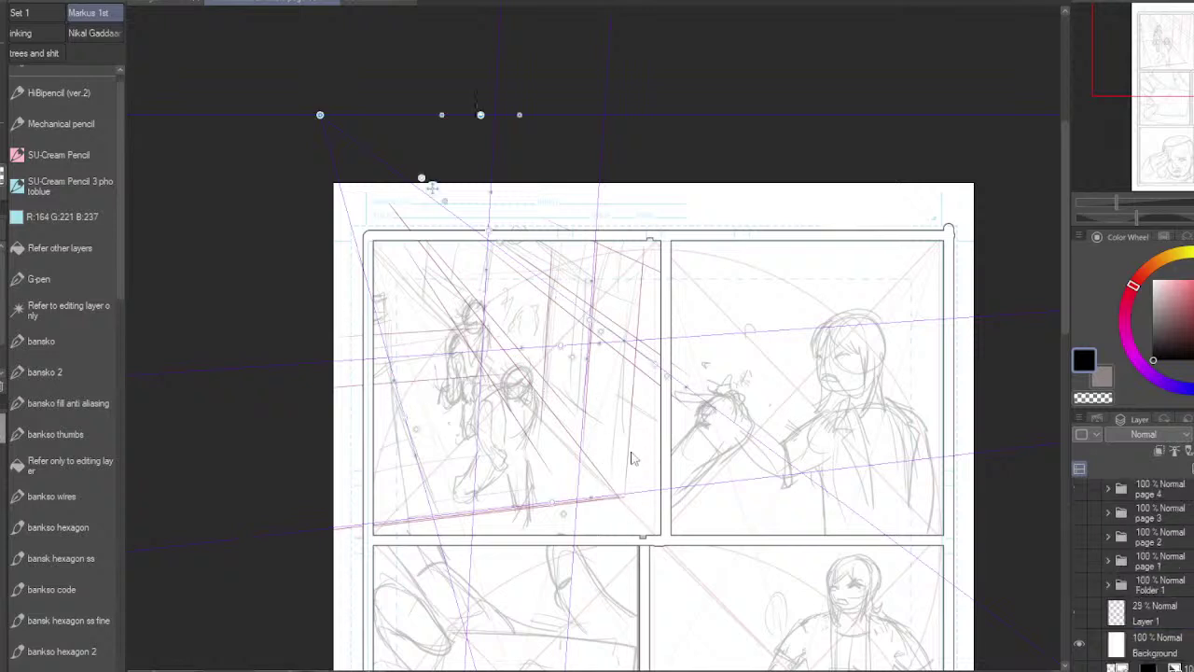
drag(592, 323, 653, 418)
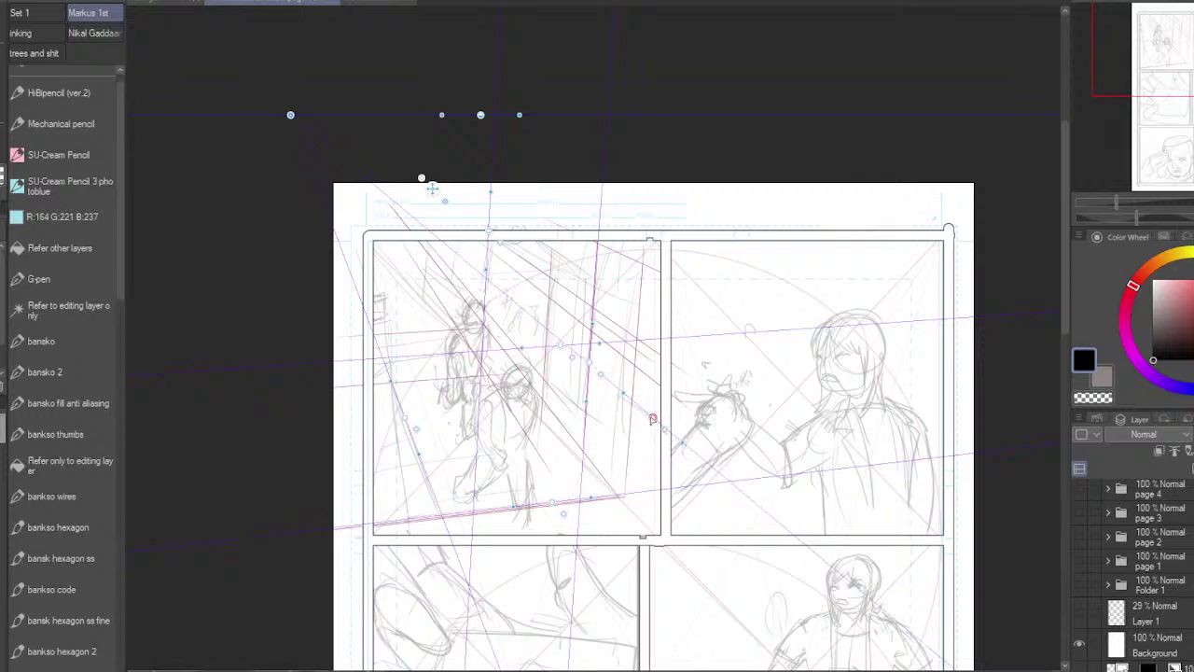
mouse_move(653, 418)
mouse_down()
mouse_move(653, 432)
mouse_move(645, 420)
mouse_up()
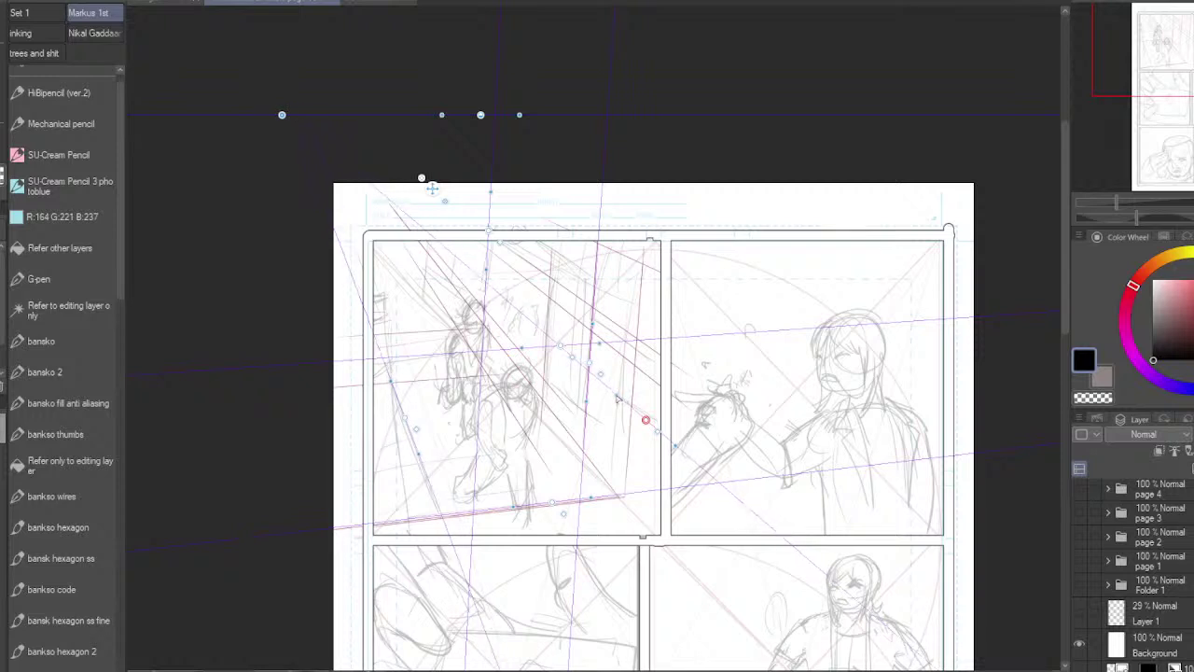
drag(290, 115, 259, 114)
drag(613, 395, 678, 333)
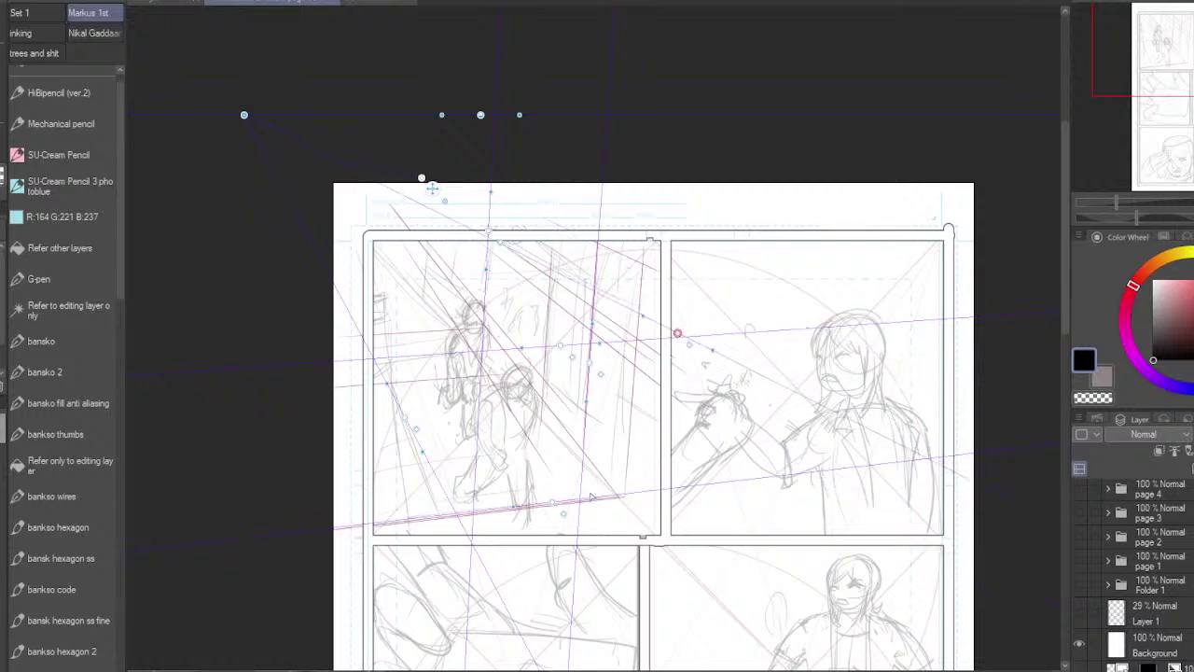
mouse_move(551, 505)
mouse_down()
mouse_move(504, 331)
mouse_move(561, 509)
mouse_move(622, 506)
mouse_move(557, 509)
mouse_up()
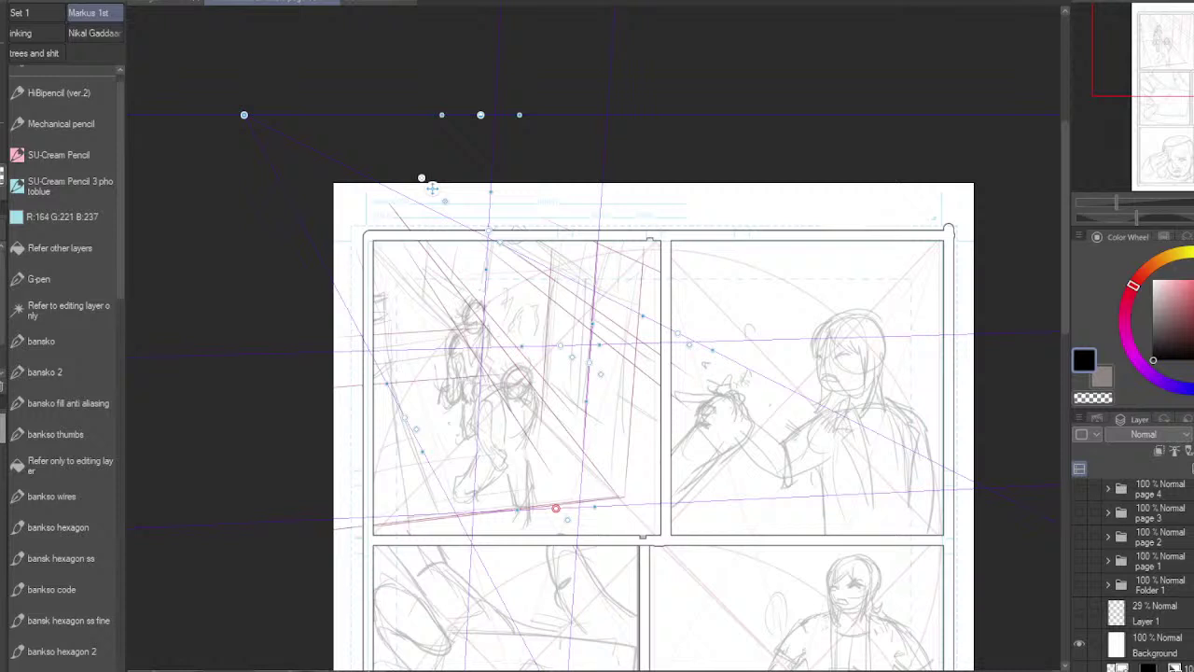
Step: Delete the crimson perspective line layer holding the first panel's earlier guide strokes
scroll(1150, 579, up, 5)
click(1162, 588)
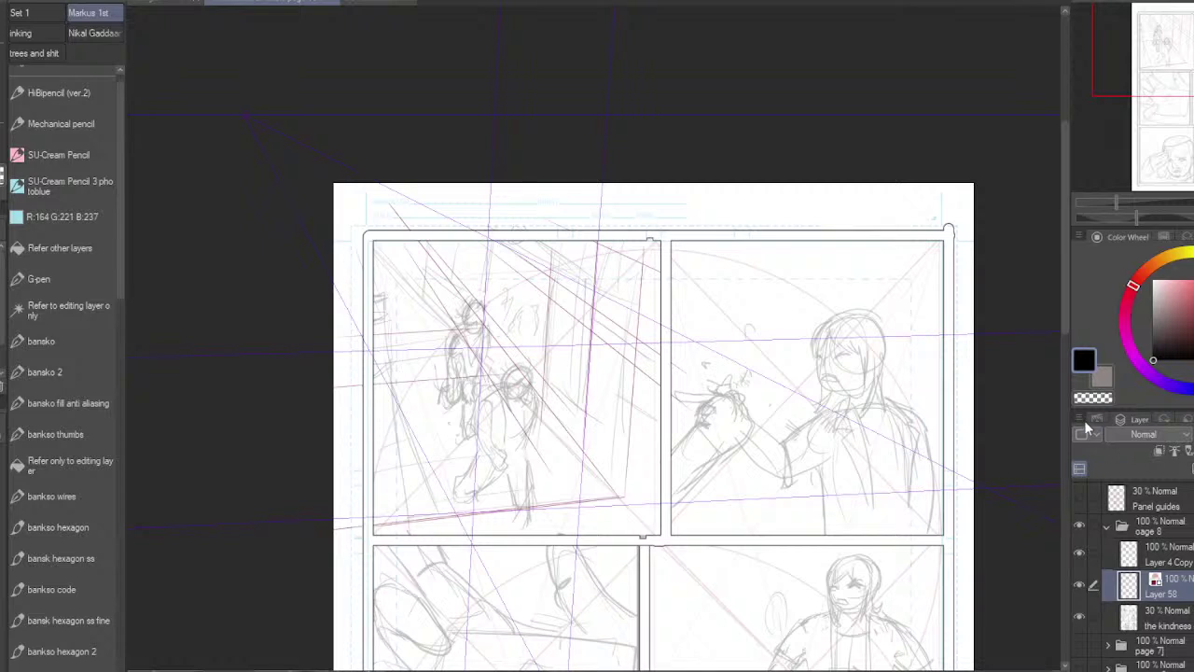
key(Delete)
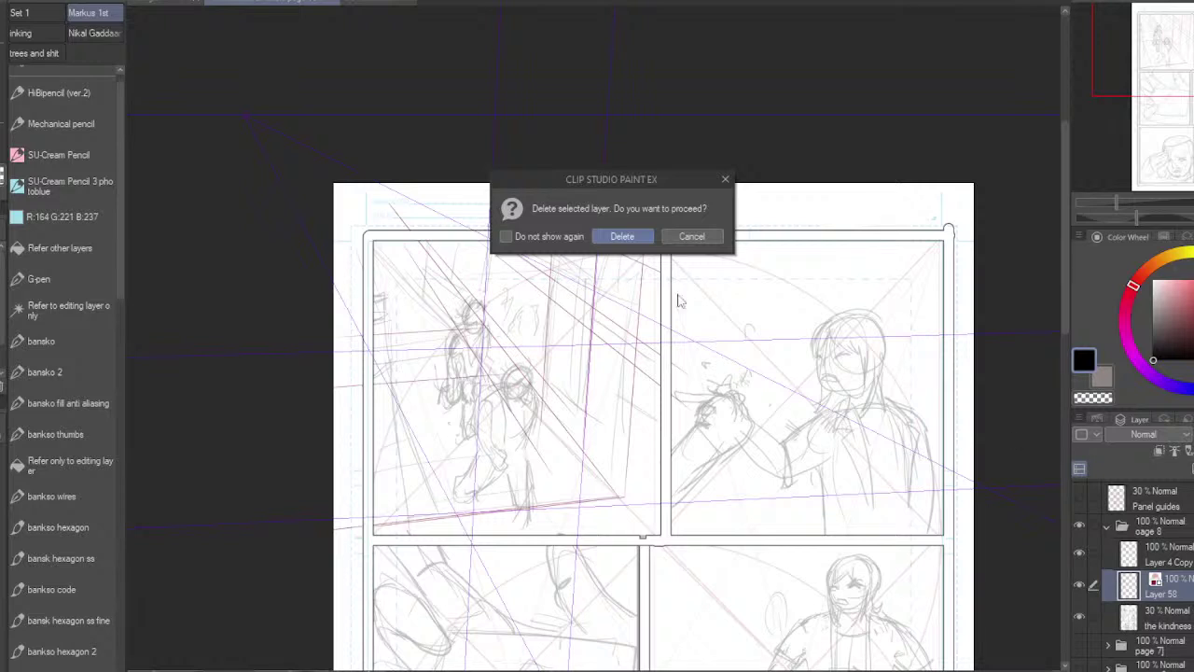
click(626, 235)
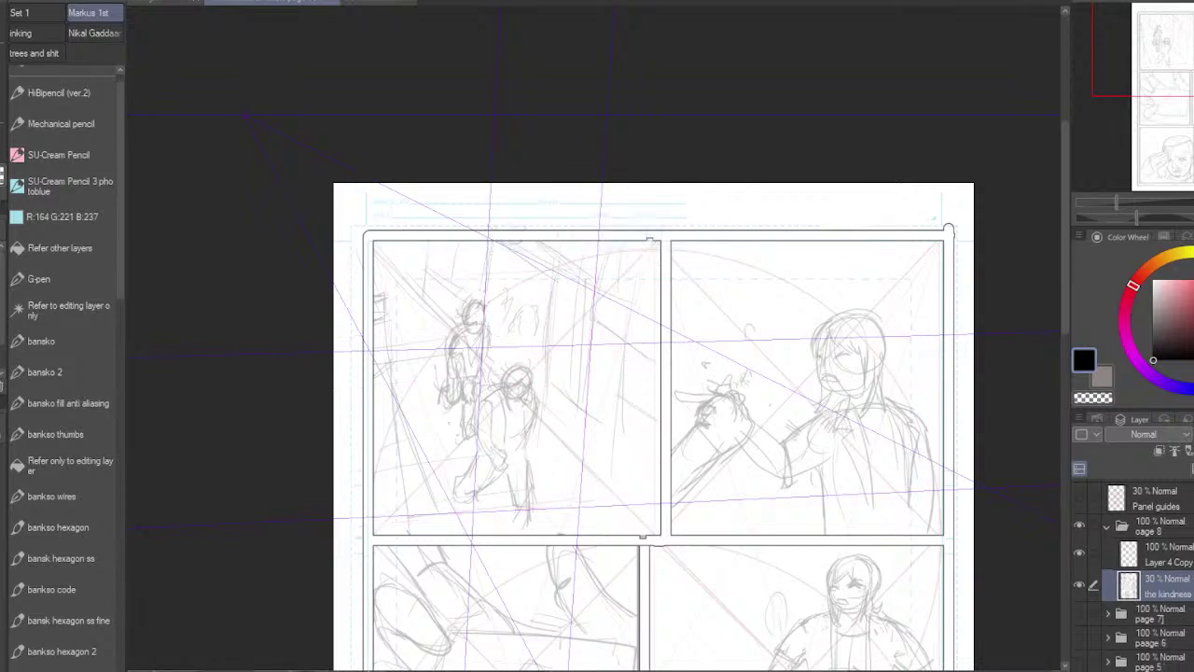
Step: Add a fresh layer above the thumbnail layer and set its layer colour to dark crimson, HEX 931F40
key(ctrl+z)
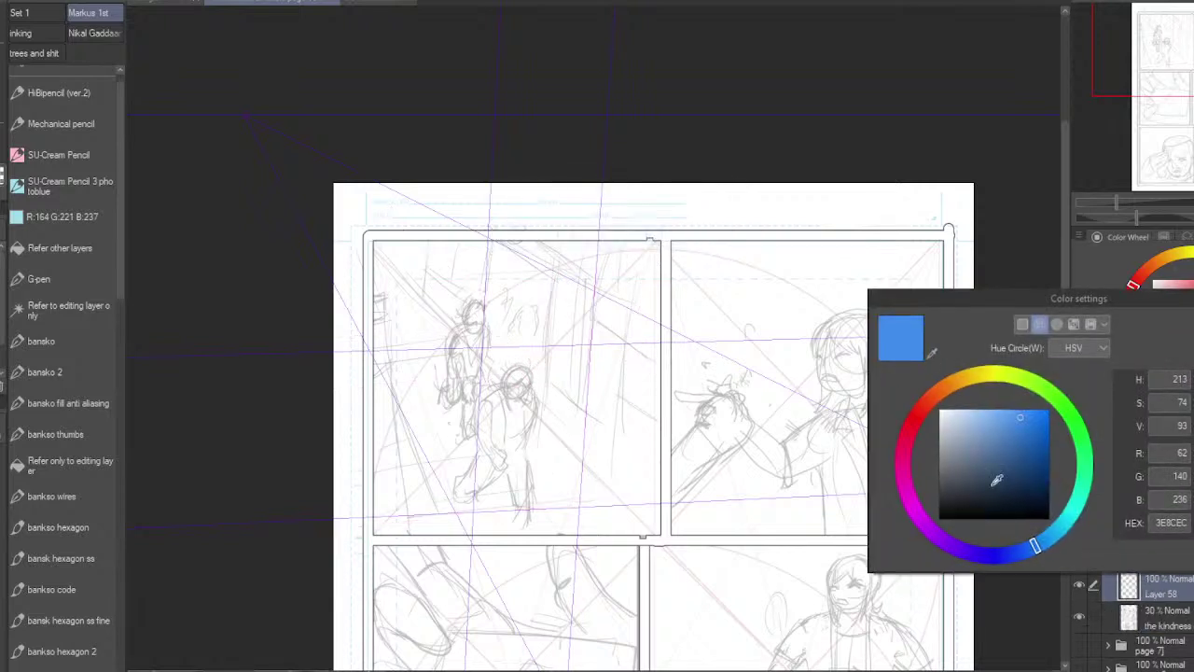
click(905, 444)
click(1019, 455)
drag(1017, 457, 1025, 456)
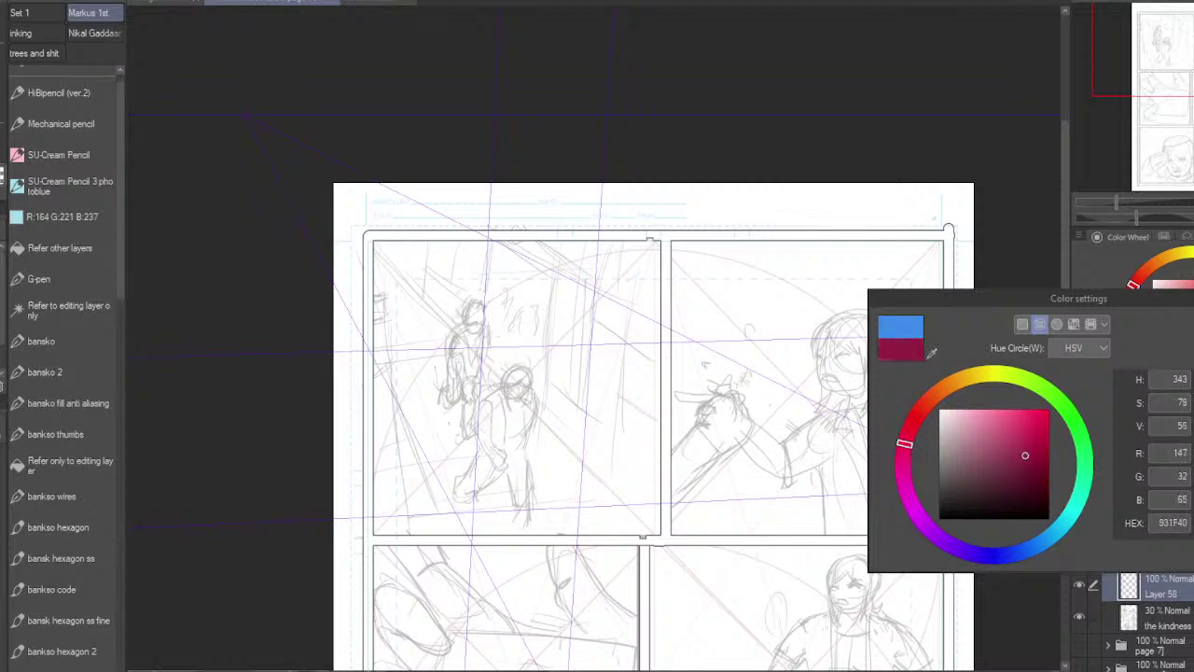
key(Return)
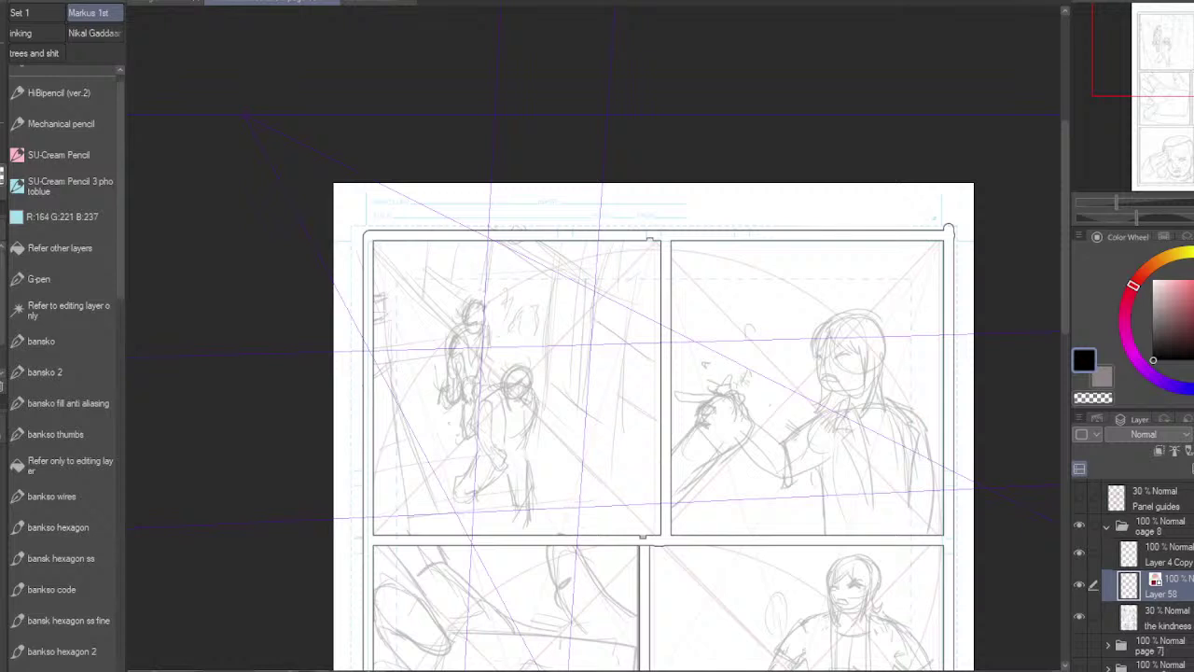
Step: With the SU-Cream Pencil, draw the wall's diagonal base line across the first panel and a series of horizontal floor lines running left from it
click(75, 154)
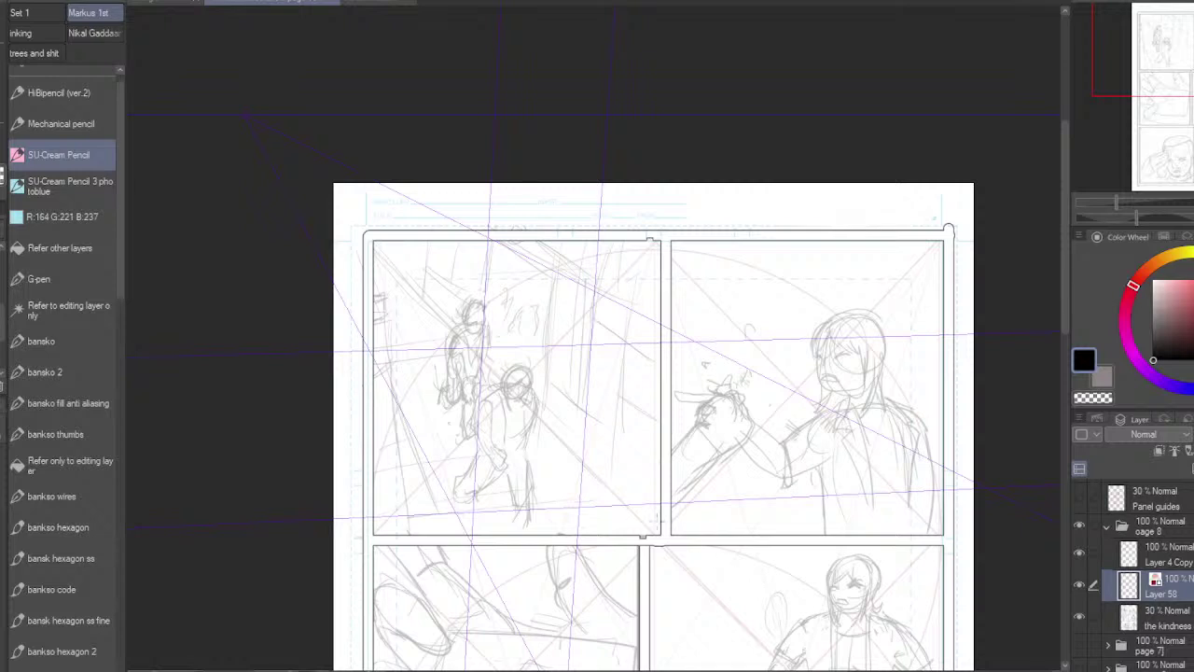
drag(659, 529, 373, 245)
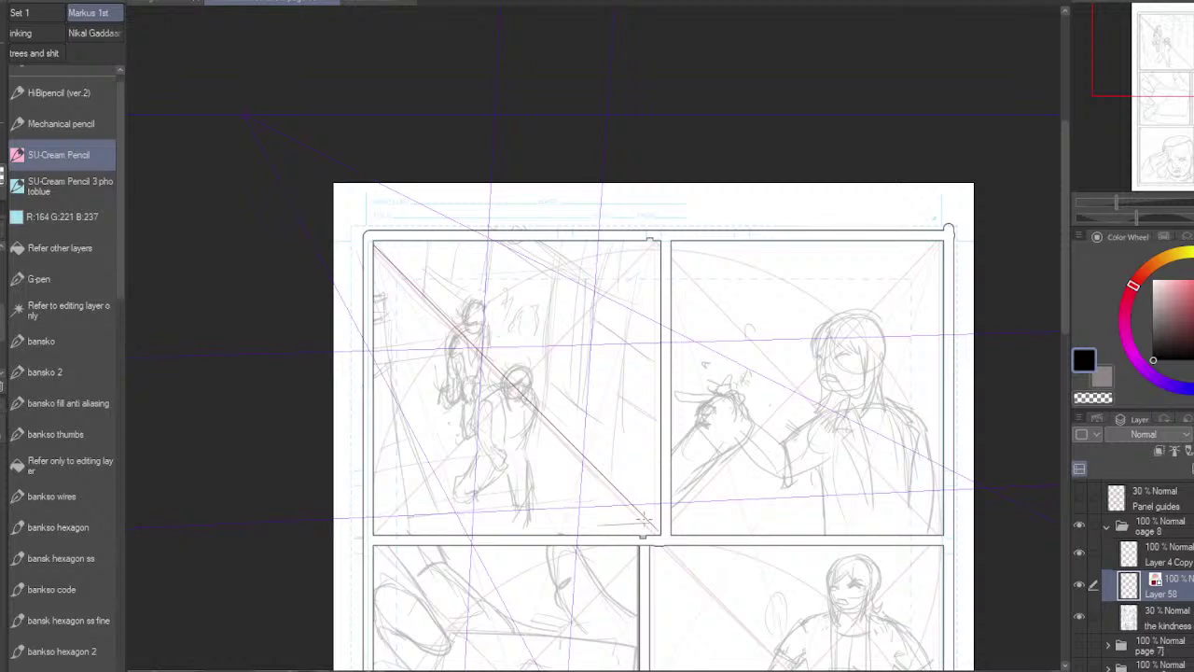
drag(653, 528, 449, 531)
drag(639, 507, 375, 516)
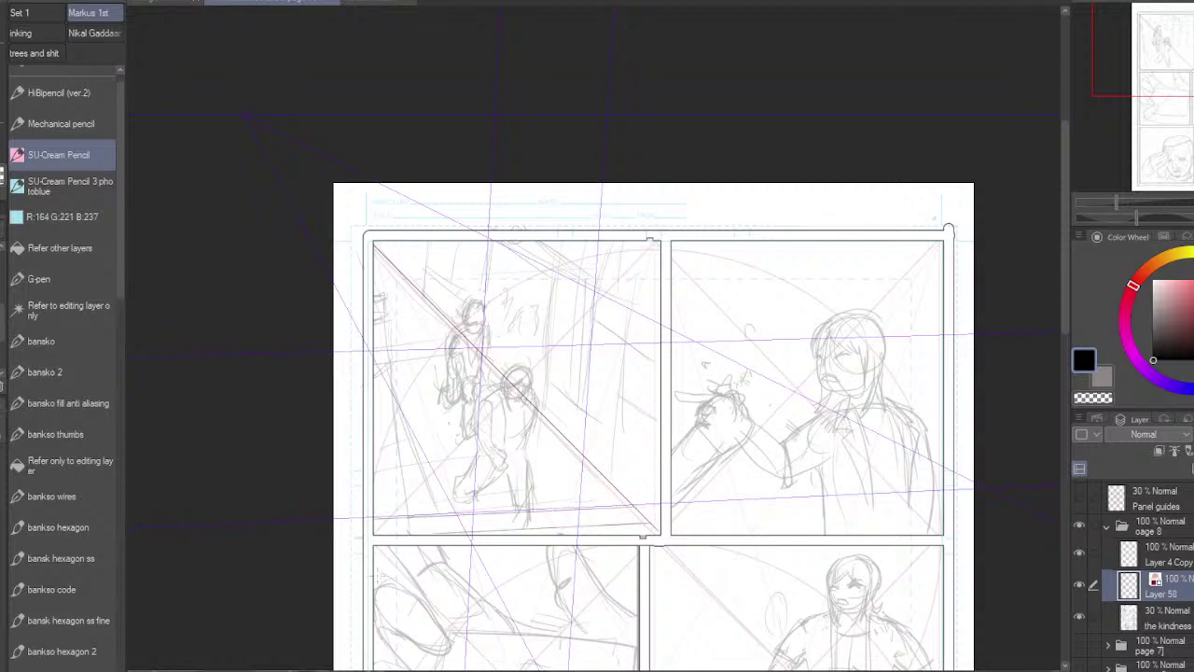
drag(602, 483, 374, 488)
drag(568, 458, 319, 541)
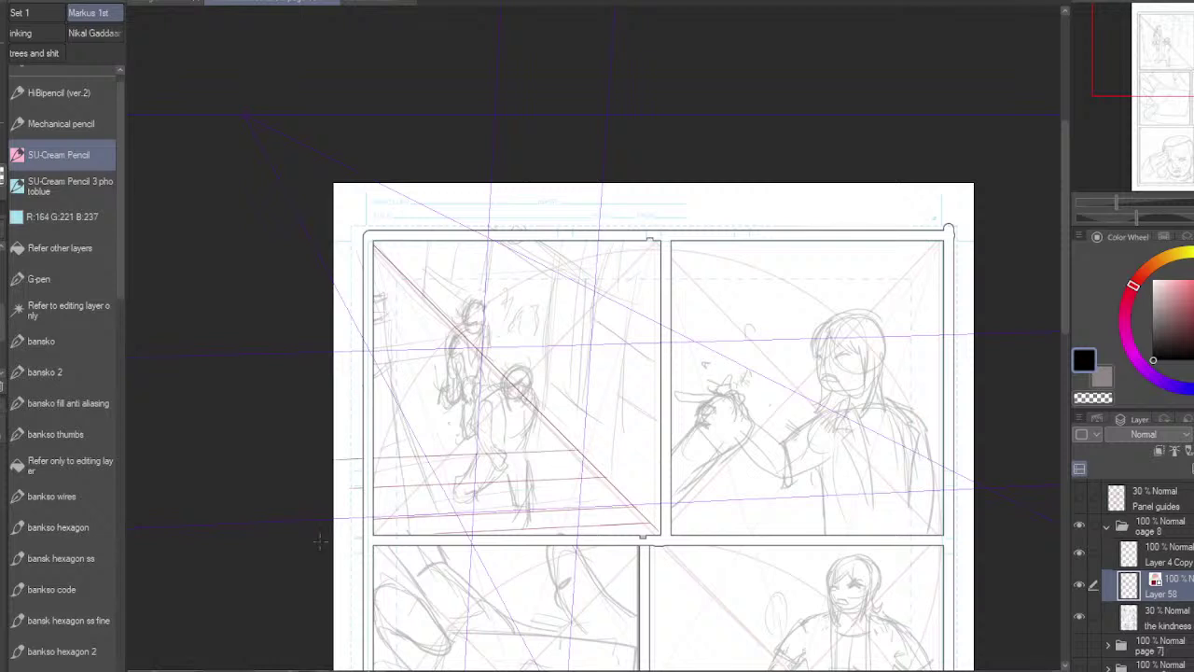
drag(546, 429, 333, 437)
drag(531, 401, 332, 412)
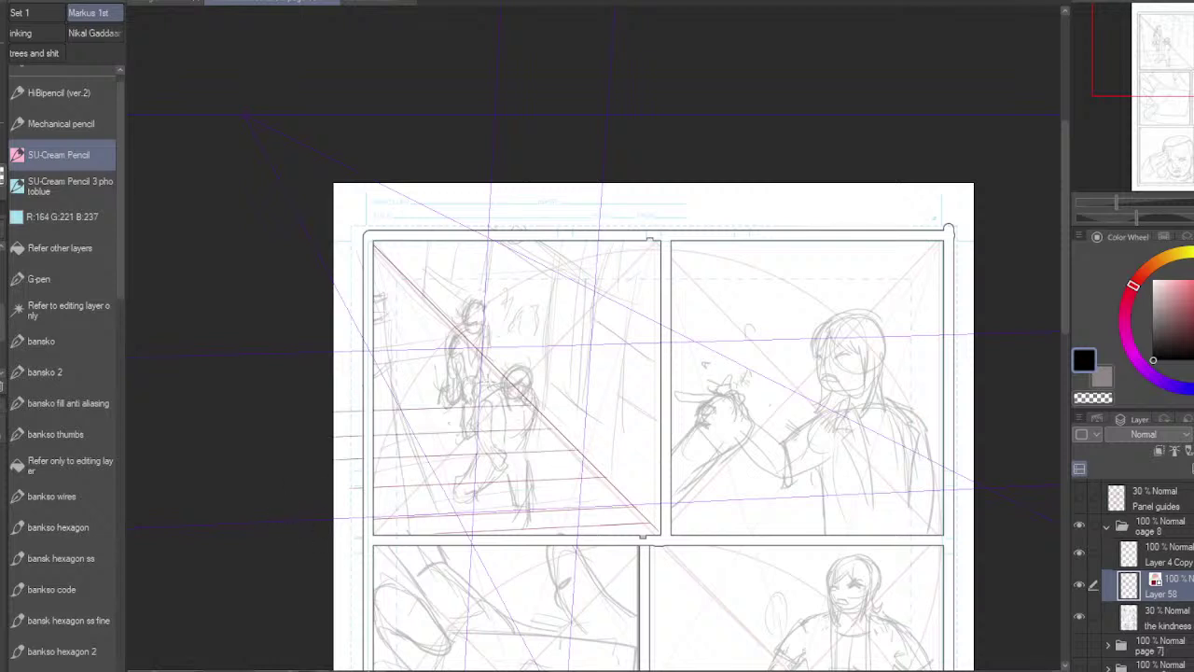
drag(502, 371, 325, 449)
drag(484, 354, 332, 358)
drag(467, 333, 332, 338)
drag(435, 304, 332, 308)
drag(413, 279, 332, 279)
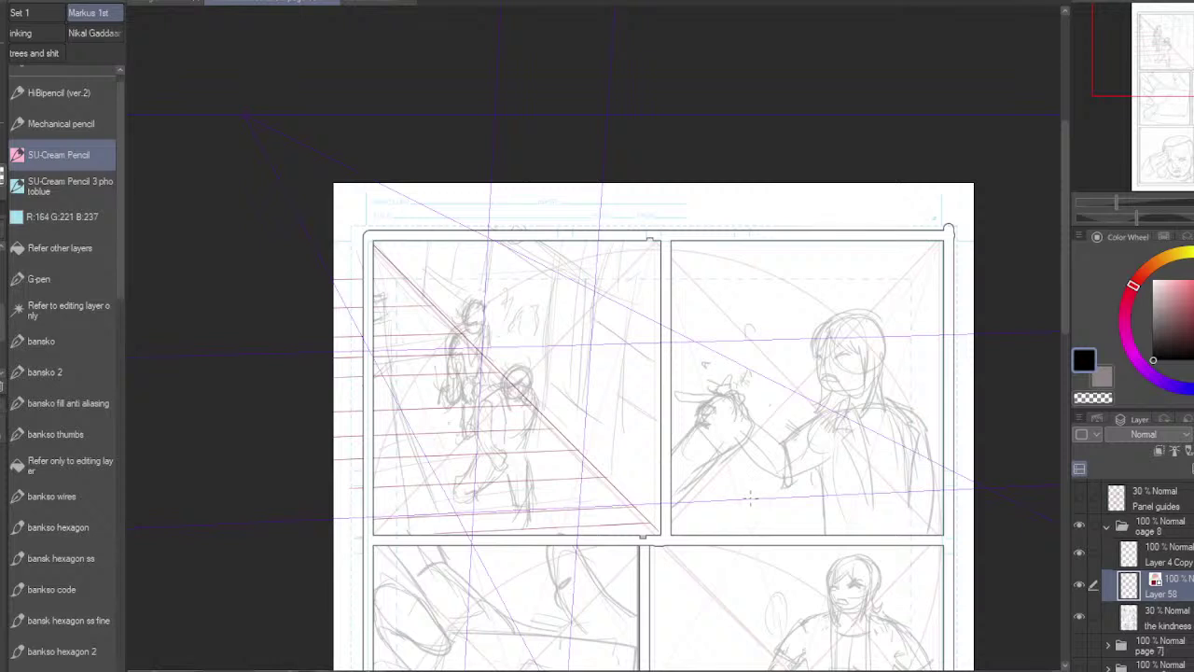
Step: Pencil a row of upright wall lines rising from the diagonal base line to the top of the first panel
drag(582, 447, 596, 214)
drag(609, 474, 621, 244)
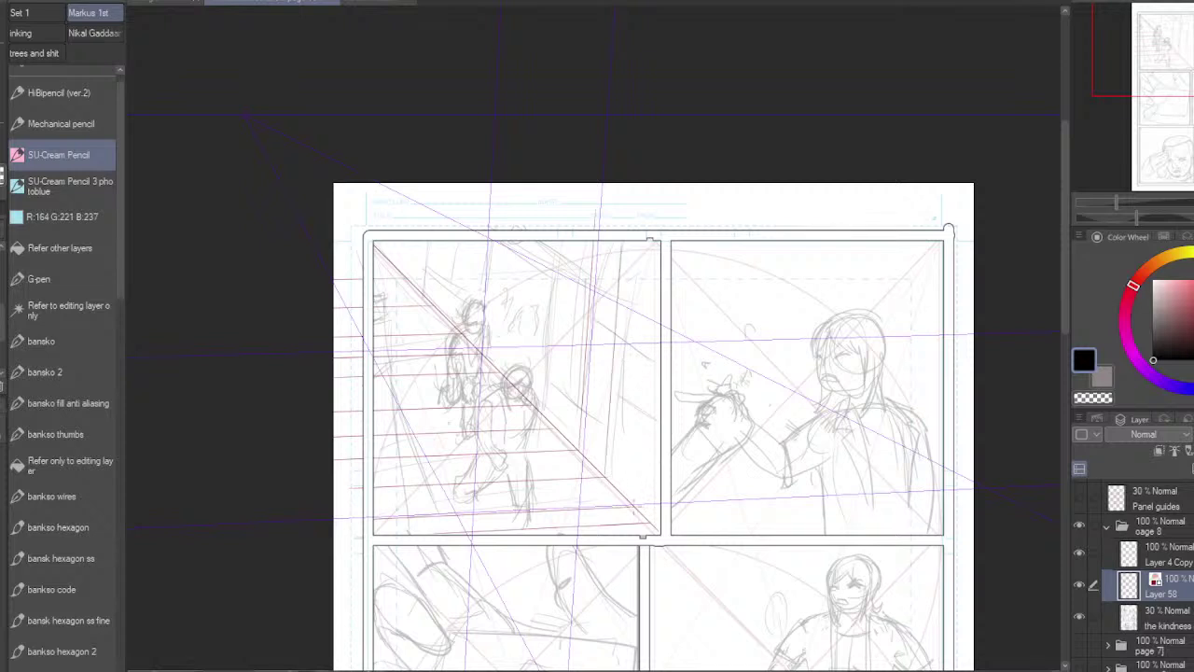
drag(634, 498, 656, 239)
drag(556, 424, 567, 239)
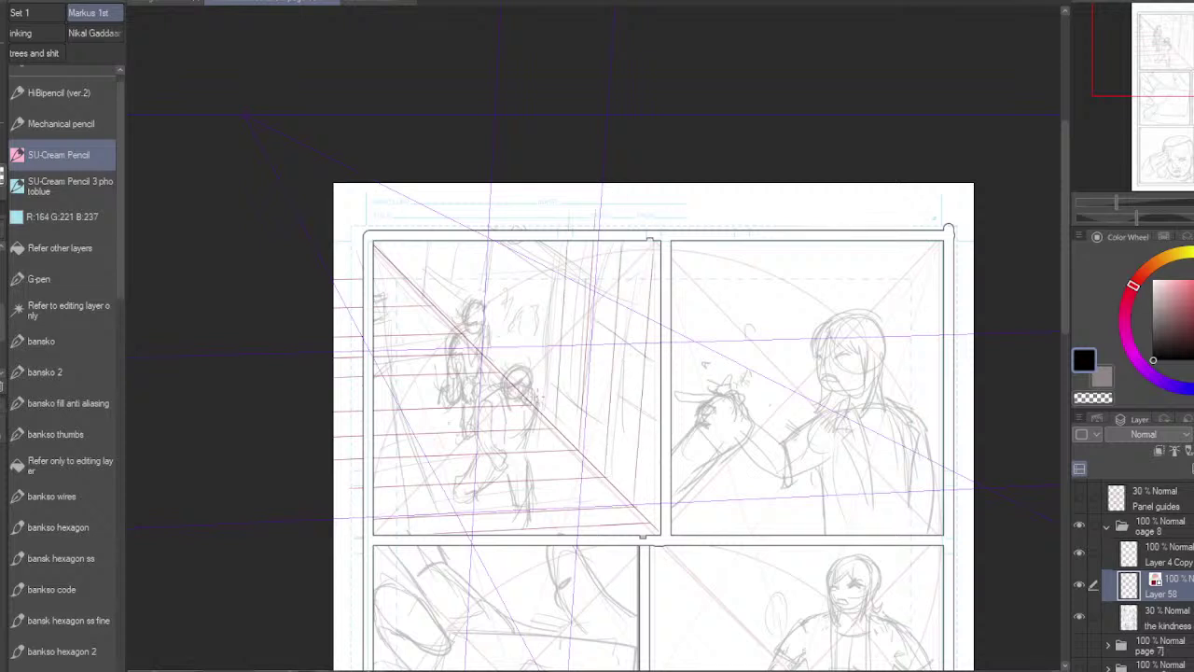
drag(533, 405, 543, 247)
mouse_move(497, 369)
mouse_down()
mouse_move(511, 202)
mouse_move(485, 283)
mouse_move(490, 183)
mouse_up()
drag(457, 325, 466, 183)
drag(433, 303, 444, 186)
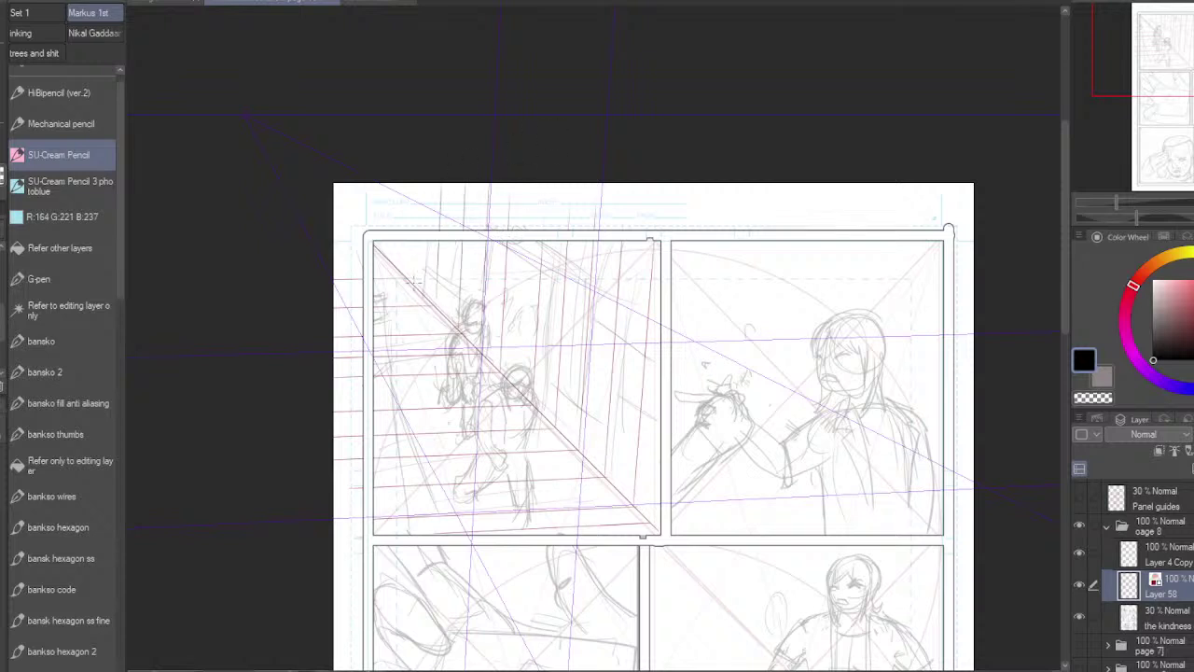
drag(411, 280, 418, 183)
Step: Pencil receding lines across the floor to turn the horizontal lines into a perspective grid
mouse_move(377, 270)
mouse_down()
mouse_move(566, 490)
mouse_move(448, 374)
mouse_move(554, 510)
mouse_up()
drag(383, 314, 538, 534)
drag(373, 336, 493, 536)
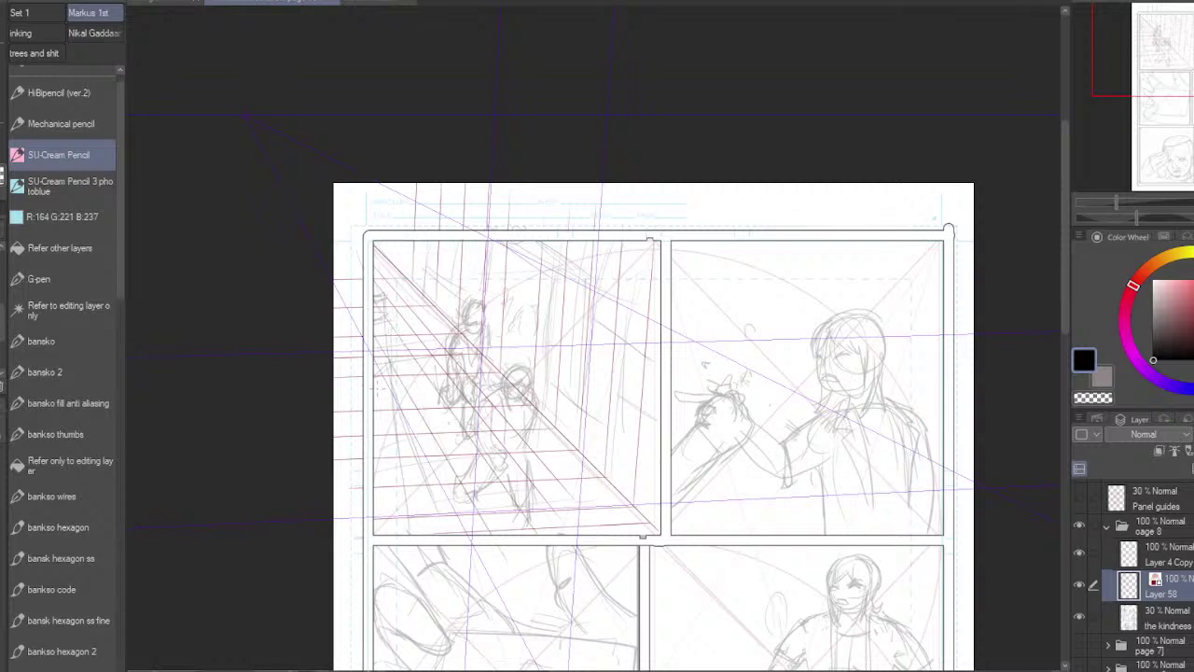
drag(371, 388, 452, 560)
Step: Reinforce an upright in the middle of the wall and the nearest wall edge, and pencil a vertical height guide through the foreground figure
key(ctrl+plus)
key(ctrl+plus)
key(ctrl+plus)
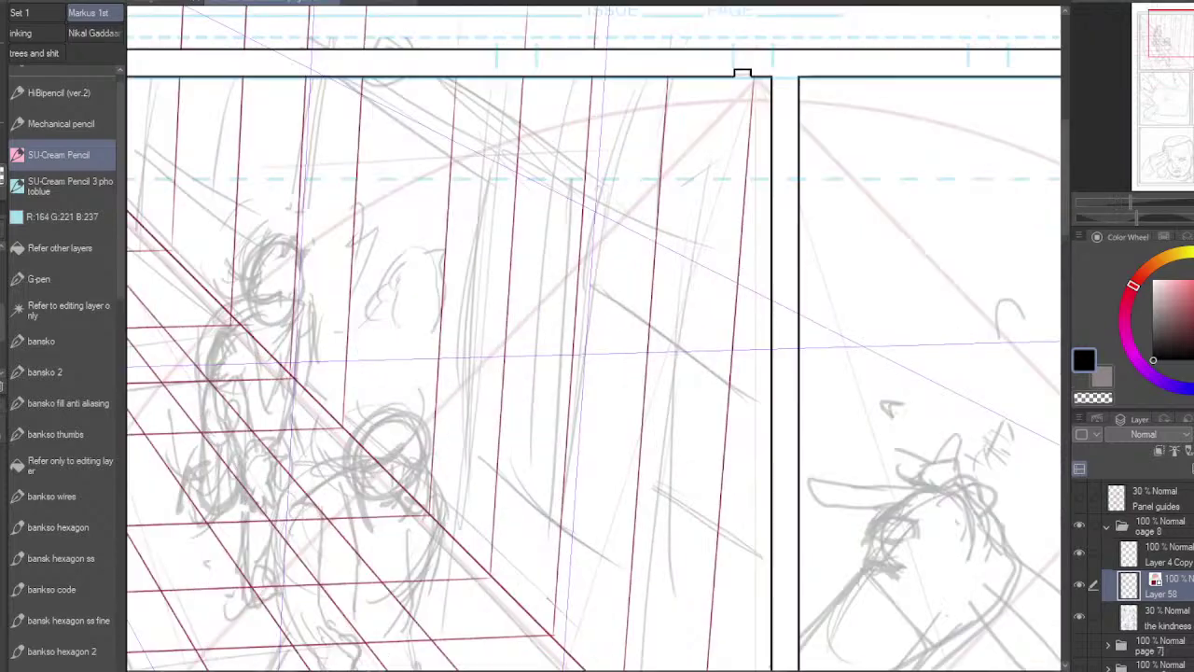
mouse_move(1174, 41)
mouse_down()
mouse_move(1161, 56)
mouse_move(1164, 46)
mouse_up()
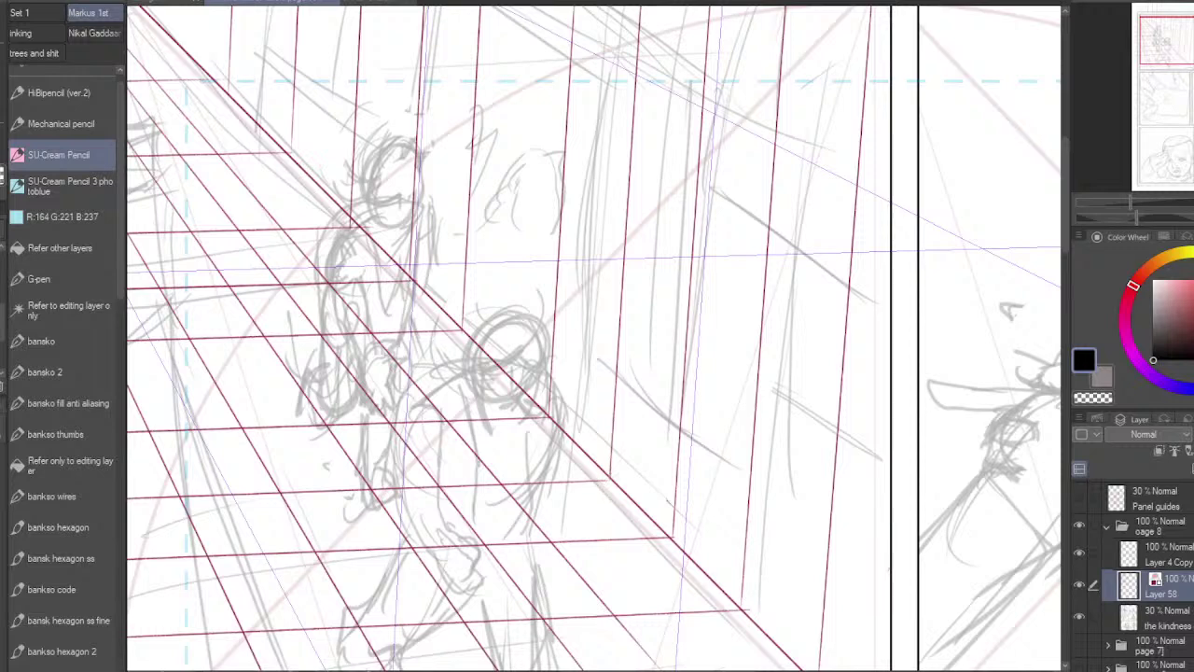
mouse_move(608, 478)
mouse_down()
mouse_move(633, 120)
mouse_move(717, 5)
mouse_up()
drag(1184, 40, 1186, 30)
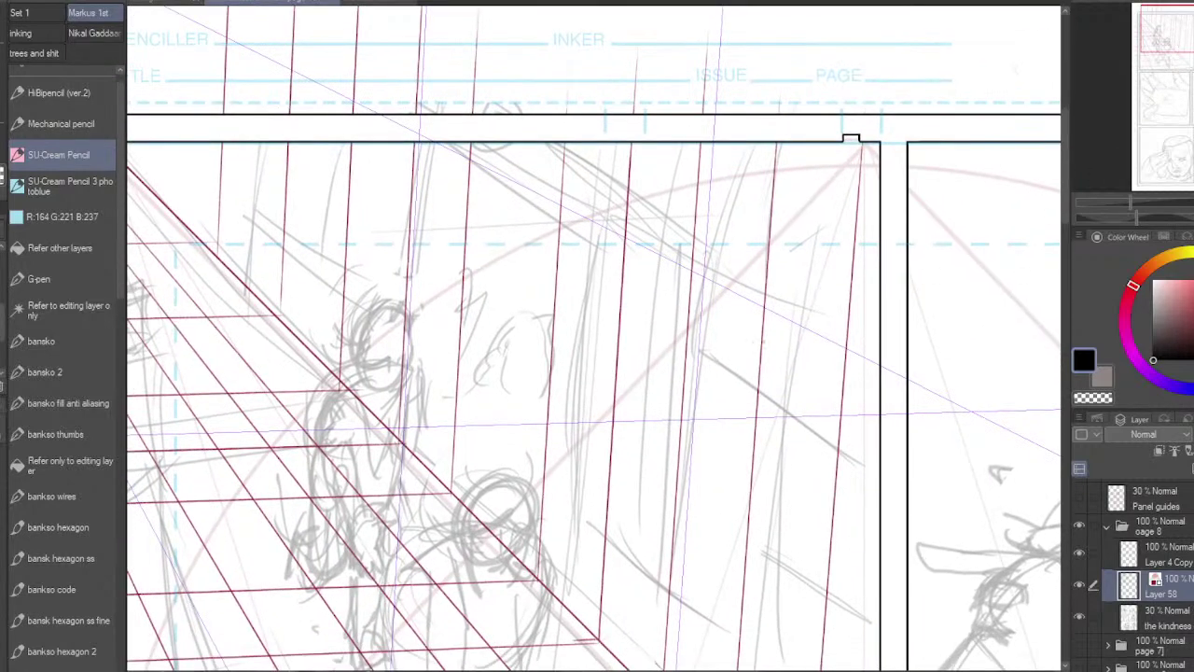
drag(1184, 40, 1177, 50)
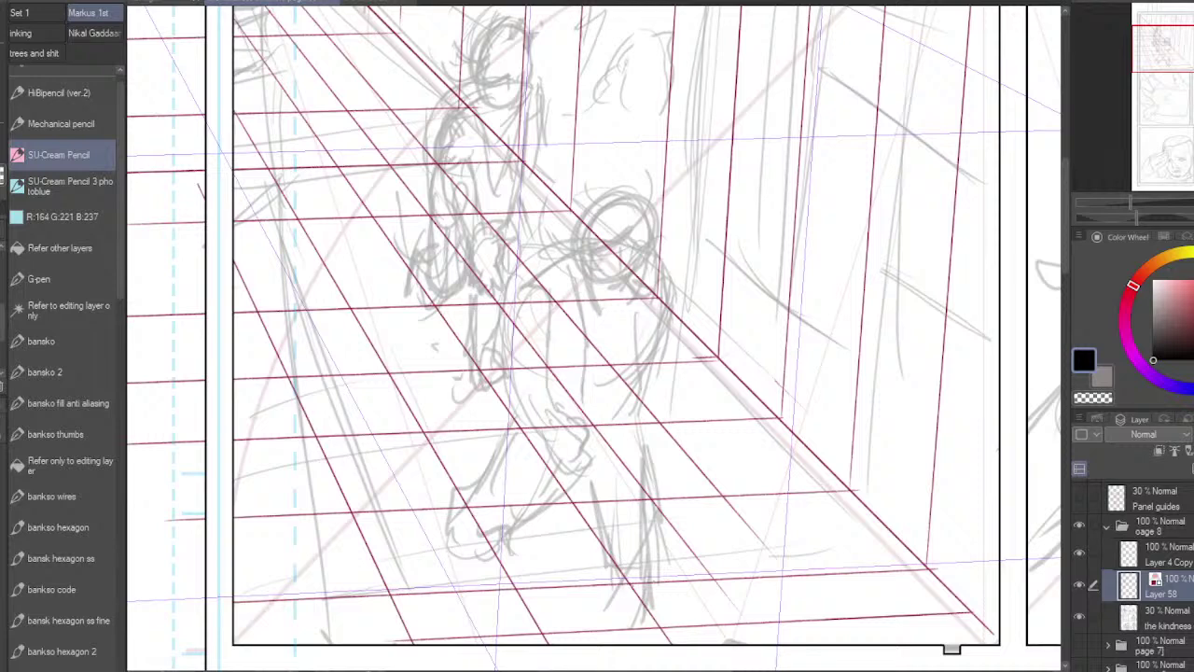
drag(621, 189, 597, 584)
mouse_move(623, 516)
mouse_down()
mouse_move(617, 587)
mouse_move(930, 567)
mouse_move(957, 164)
mouse_up()
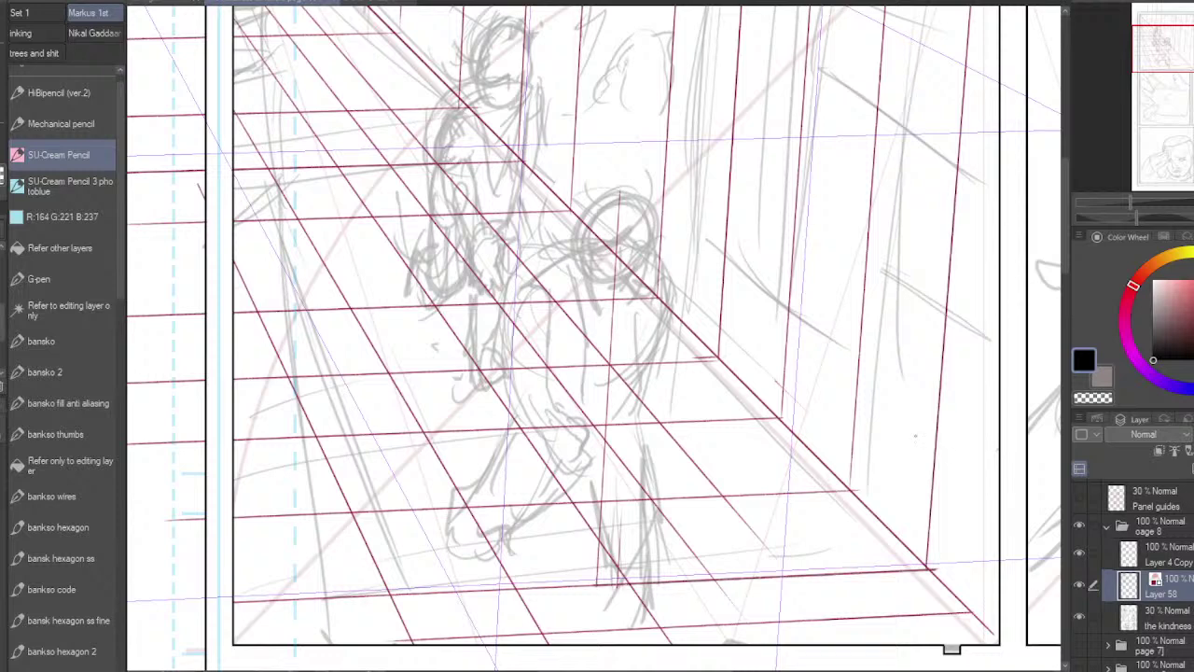
drag(930, 567, 965, 107)
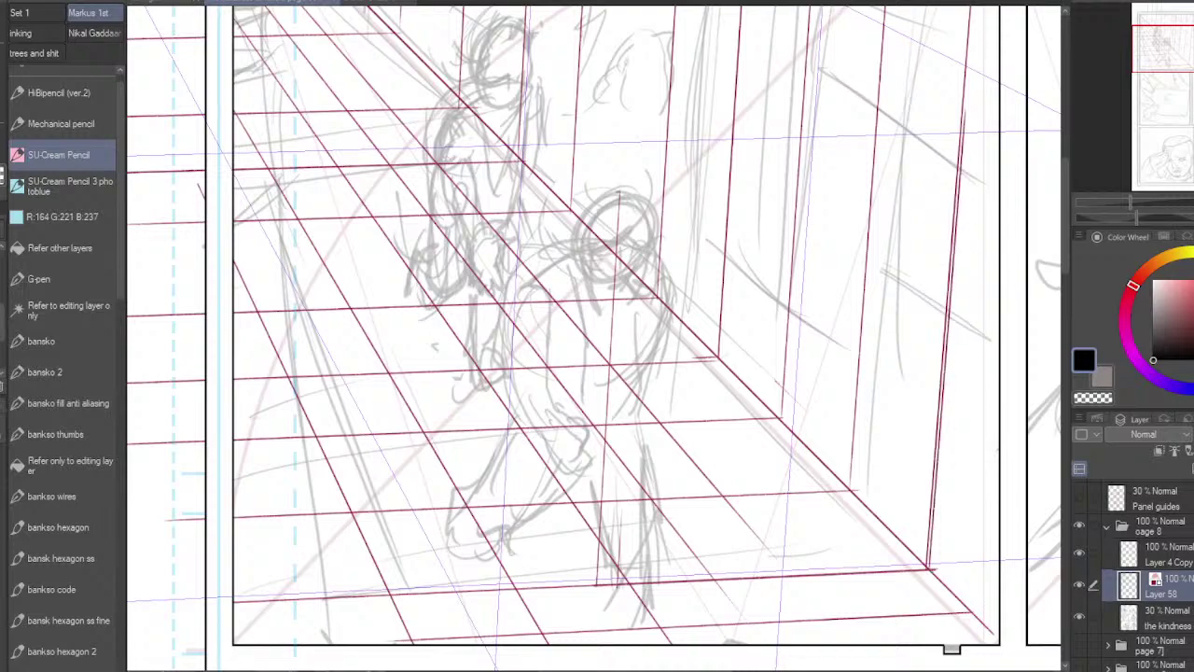
Step: Carry the foreground figure's head height across to the wall and extend it as a receding line up to the panel's top border
mouse_move(617, 192)
mouse_down()
mouse_move(963, 181)
mouse_move(739, 46)
mouse_up()
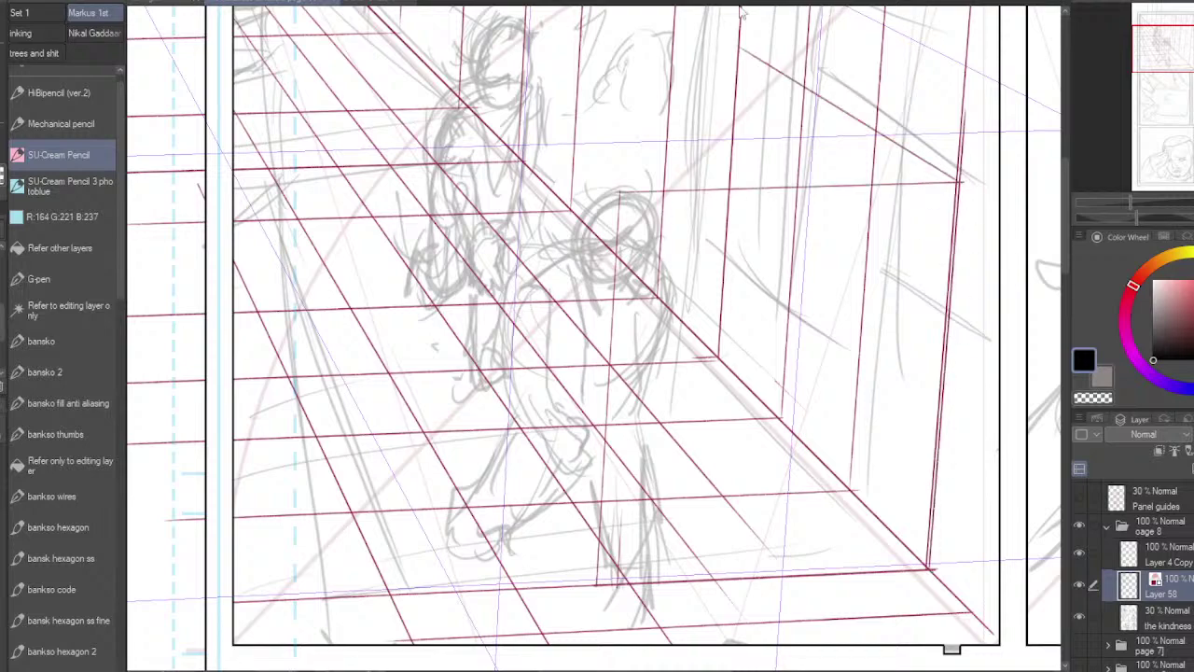
drag(1182, 64, 1183, 48)
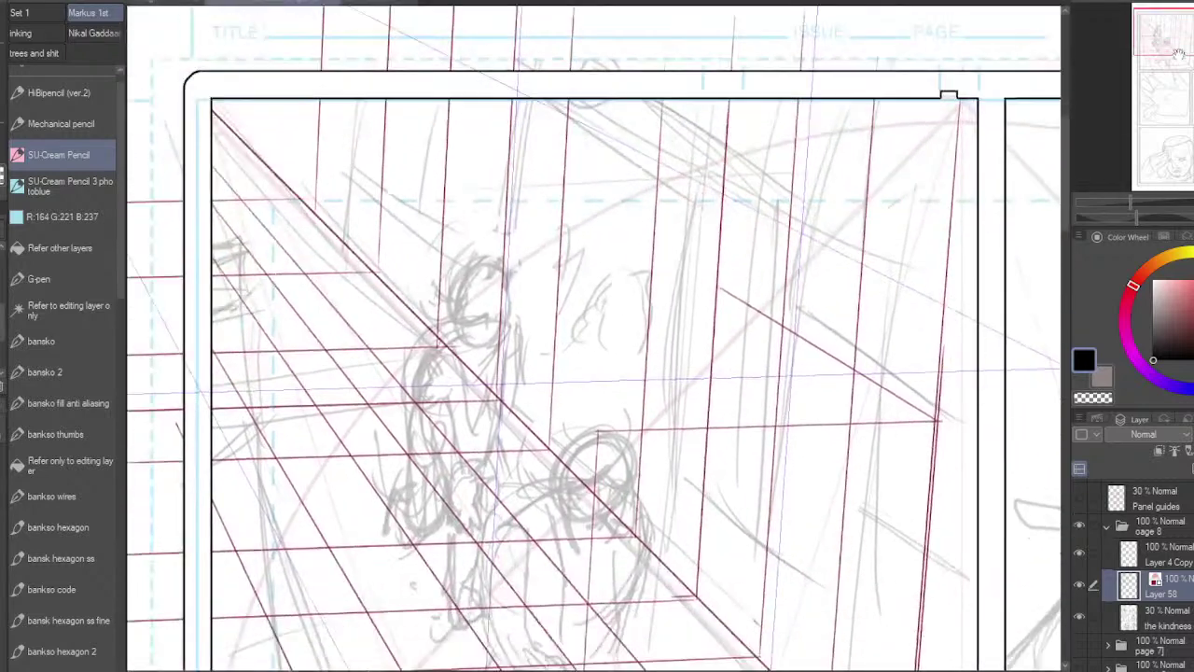
drag(941, 420, 422, 103)
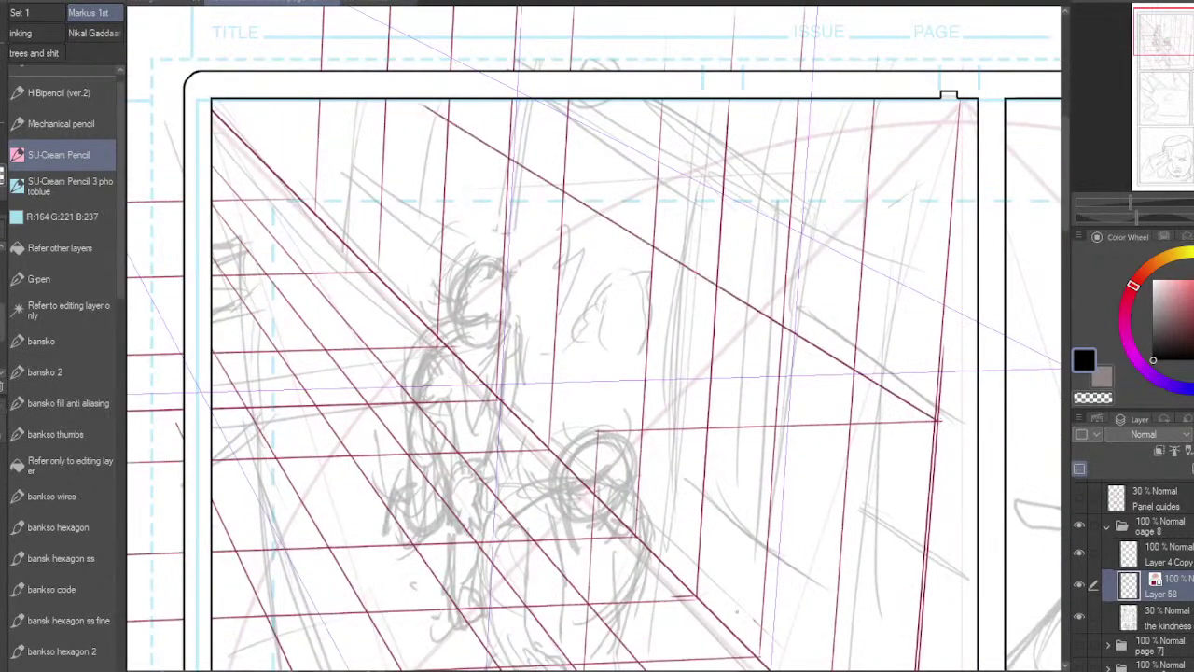
Step: Darken two upright building edges on the wall and pencil a second receding line along its upper part
drag(696, 597, 718, 280)
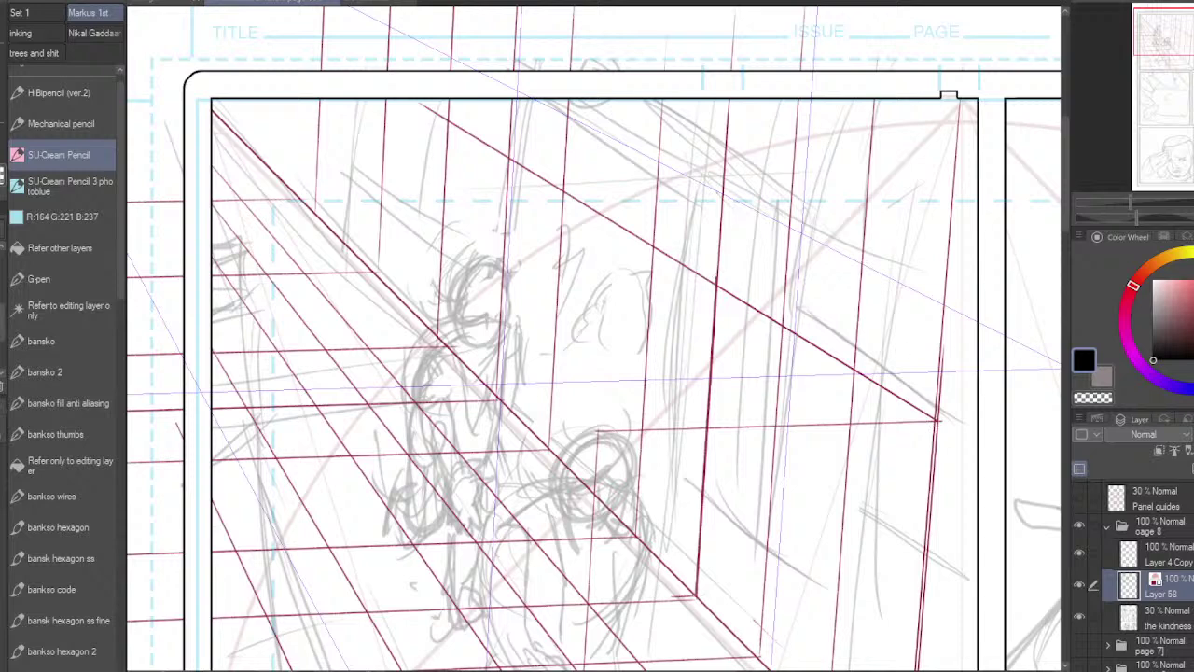
mouse_move(726, 149)
mouse_down()
mouse_move(958, 254)
mouse_move(609, 99)
mouse_up()
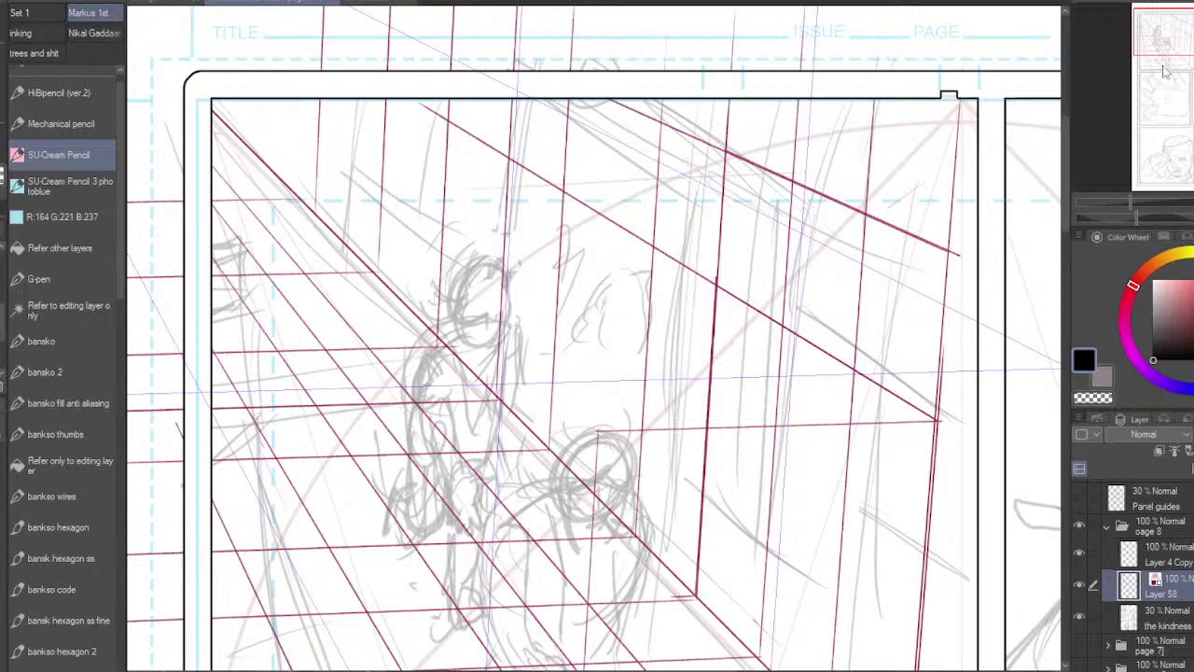
drag(1159, 46, 1162, 52)
drag(767, 516, 803, 4)
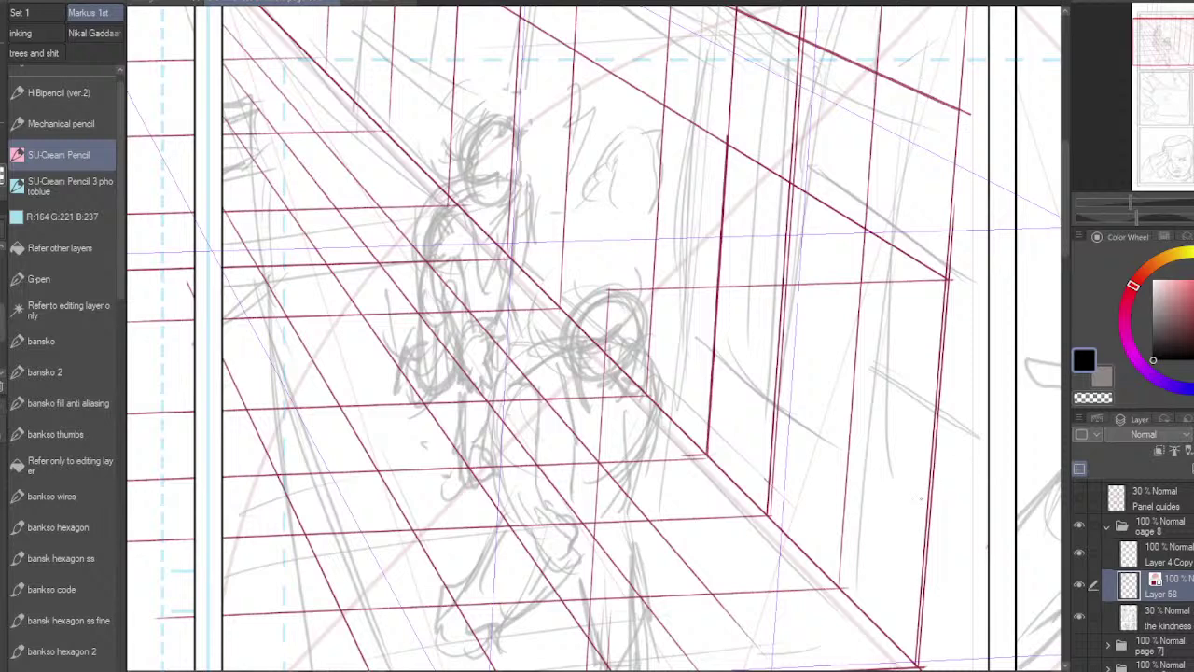
Step: Pencil a low ledge along the wall's base with receding edges and a short upright end beside the foreground figure's head
mouse_move(650, 610)
mouse_down()
mouse_move(931, 594)
mouse_move(608, 304)
mouse_up()
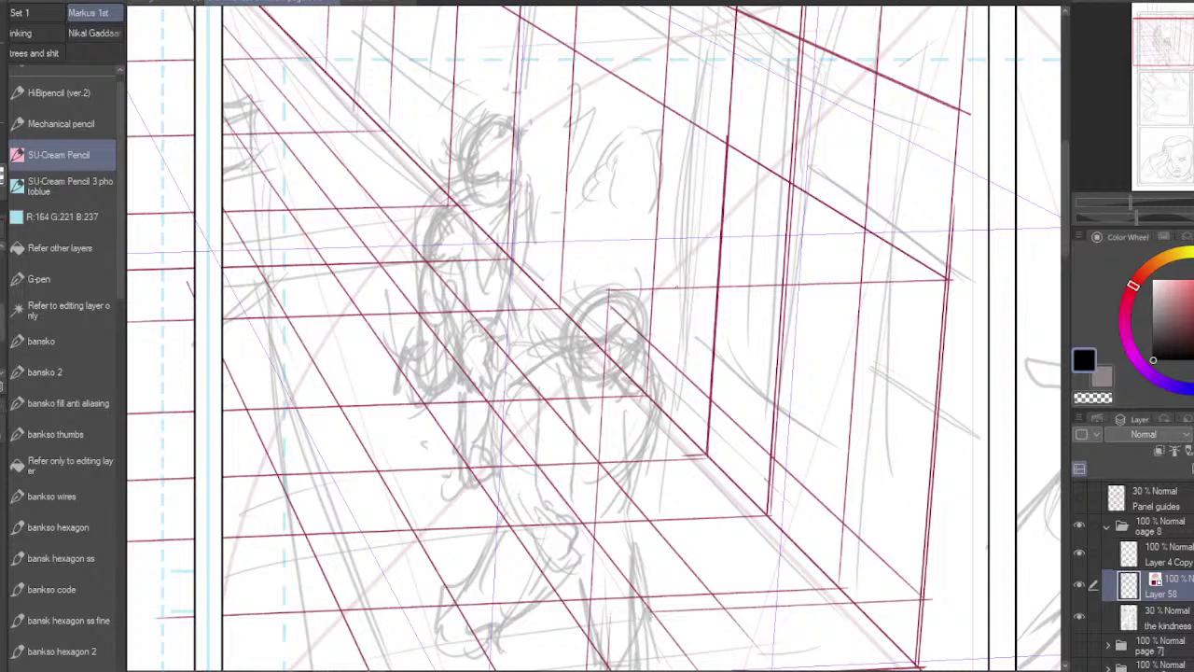
drag(608, 305, 609, 355)
drag(608, 302, 609, 353)
mouse_move(609, 302)
mouse_down()
mouse_move(609, 360)
mouse_move(631, 6)
mouse_up()
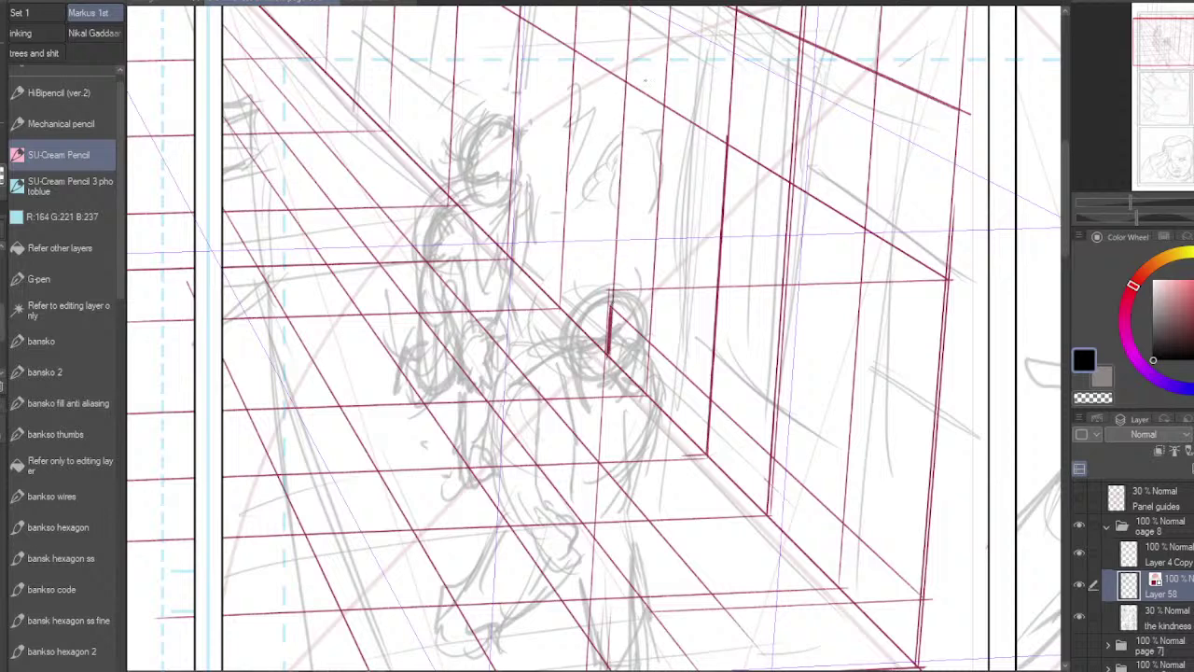
mouse_move(612, 306)
mouse_down()
mouse_move(616, 277)
mouse_move(765, 430)
mouse_move(612, 287)
mouse_up()
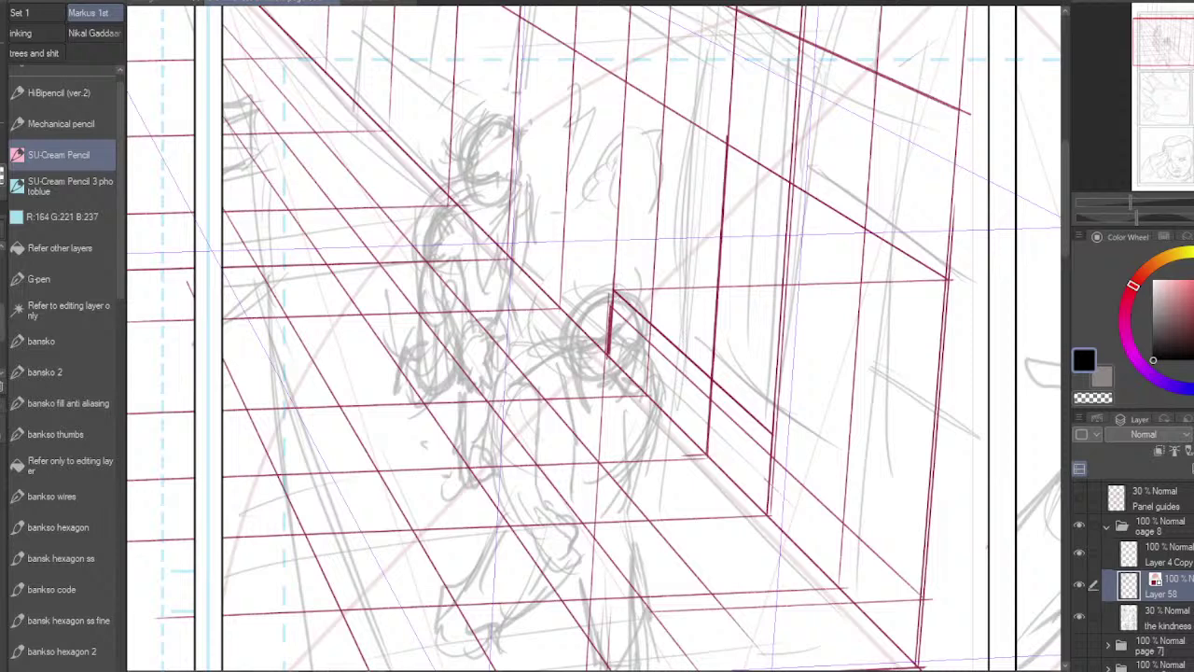
drag(615, 288, 770, 418)
mouse_move(608, 355)
mouse_down()
mouse_move(678, 352)
mouse_move(536, 224)
mouse_up()
mouse_move(608, 356)
mouse_down()
mouse_move(668, 356)
mouse_move(593, 272)
mouse_up()
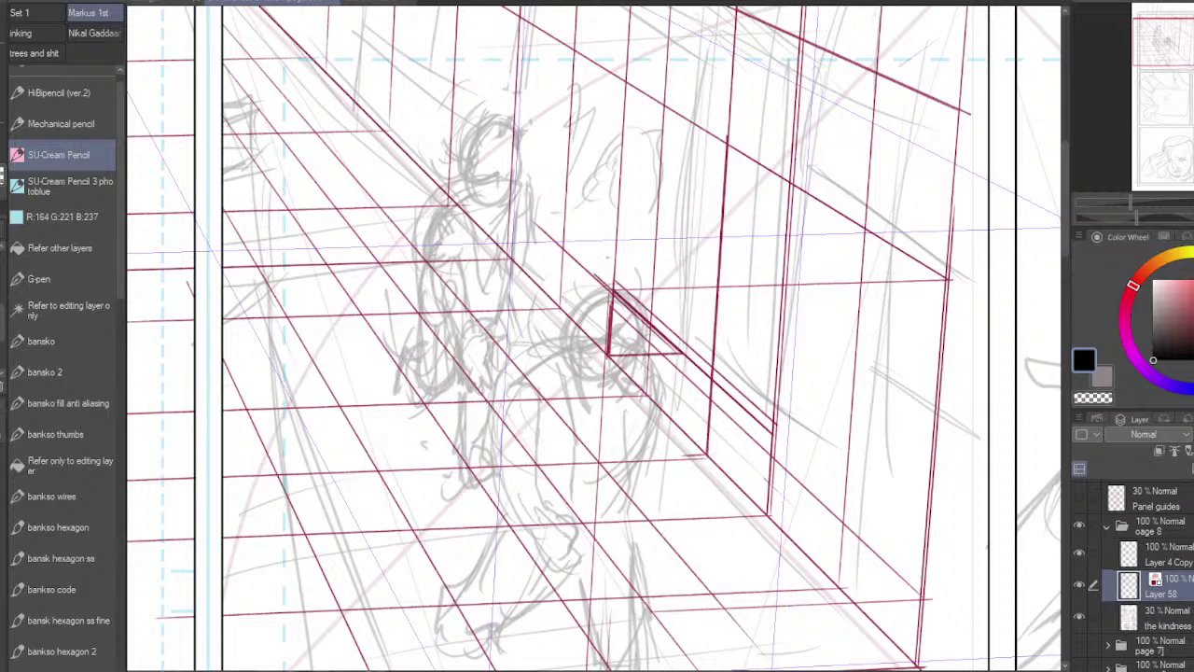
Step: Pencil a recess farther back along the wall with a short floor edge and upright corners, and add another upright above the ledge
mouse_move(513, 257)
mouse_down()
mouse_move(582, 256)
mouse_move(574, 76)
mouse_up()
drag(514, 259, 528, 23)
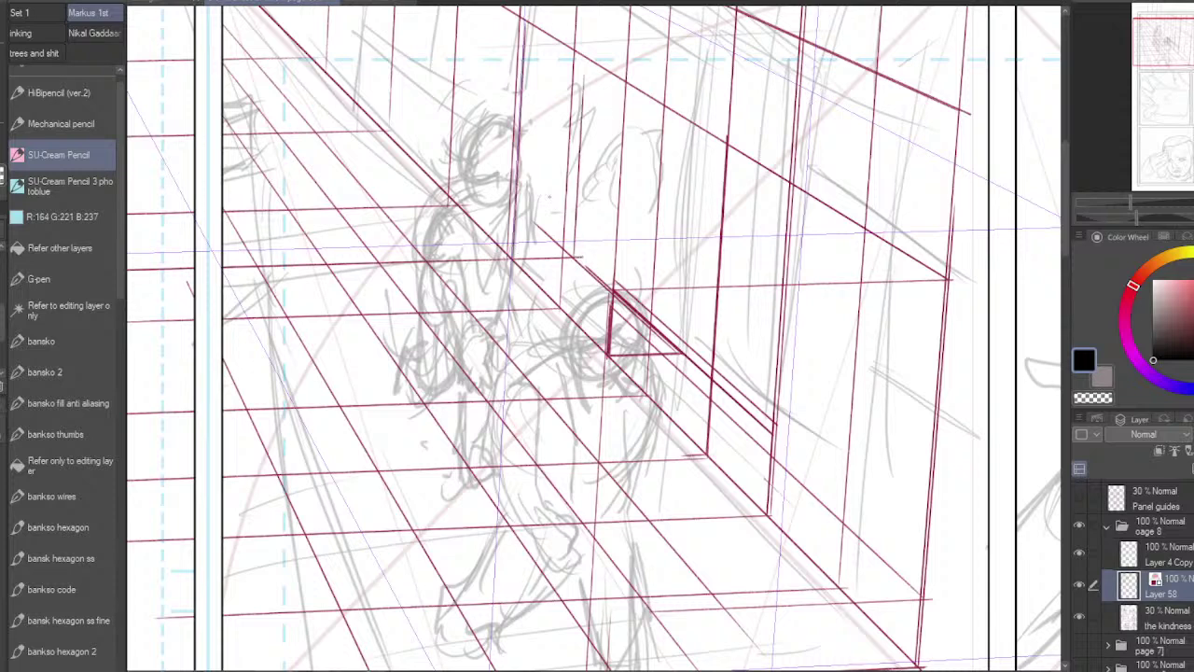
drag(575, 262, 589, 5)
mouse_move(574, 258)
mouse_down()
mouse_move(506, 260)
mouse_move(596, 338)
mouse_up()
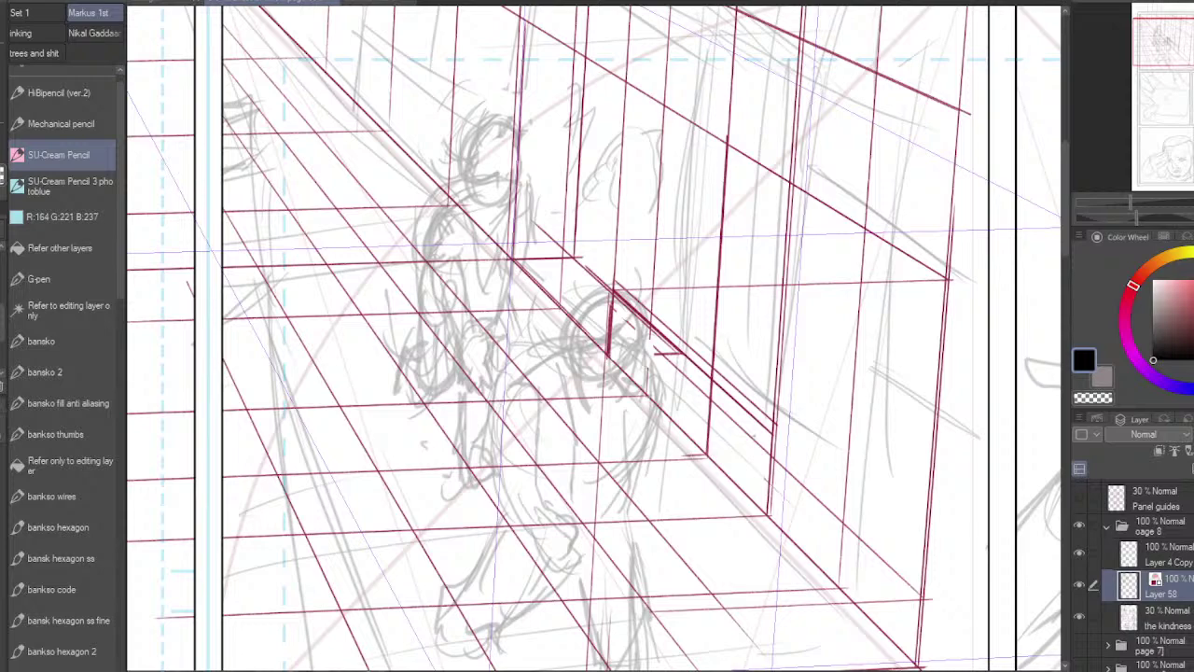
drag(616, 318, 616, 448)
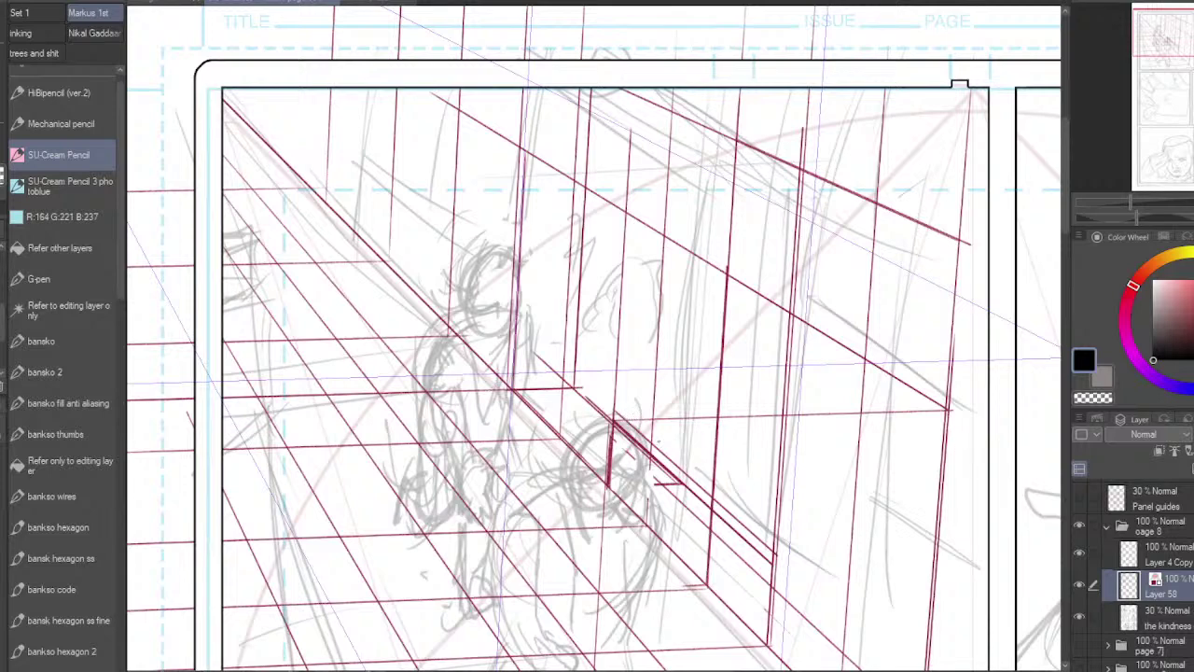
drag(657, 445, 670, 248)
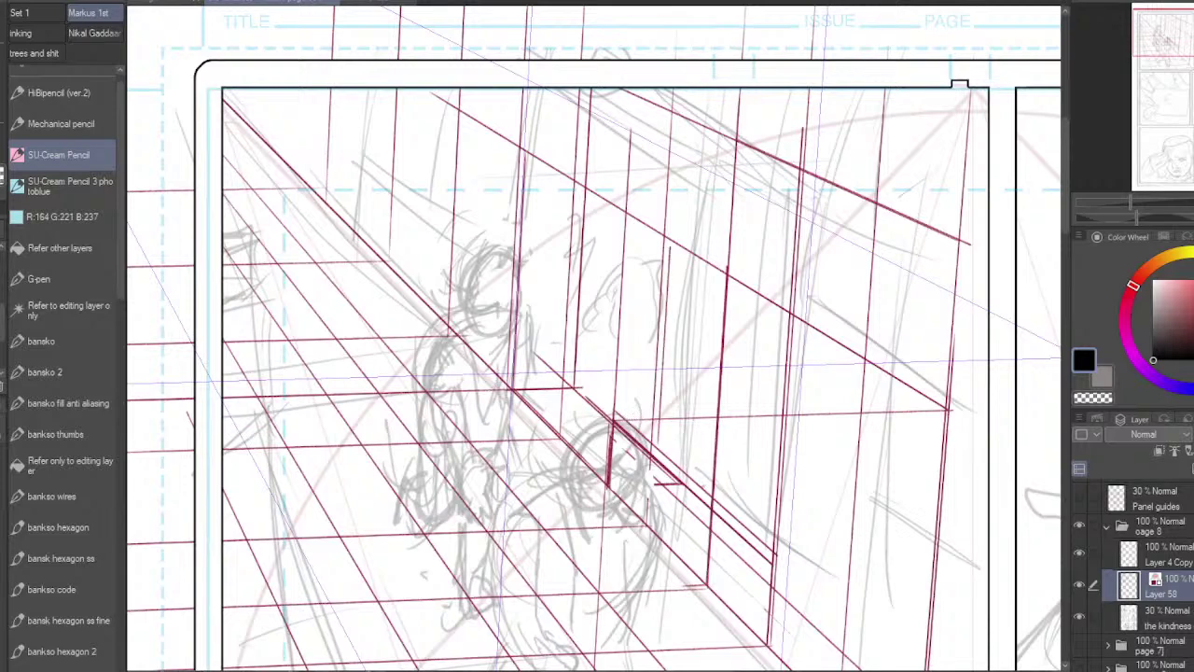